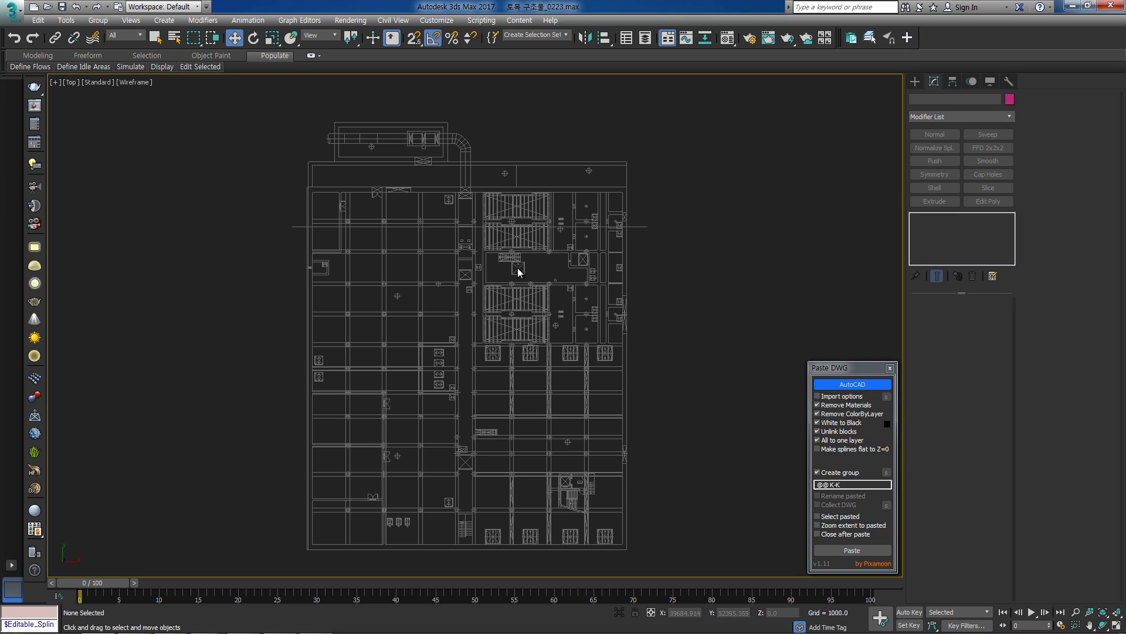
Close the Paste DWG dialog and bring up the spline shape creation tools.
middle_drag(412, 227, 432, 211)
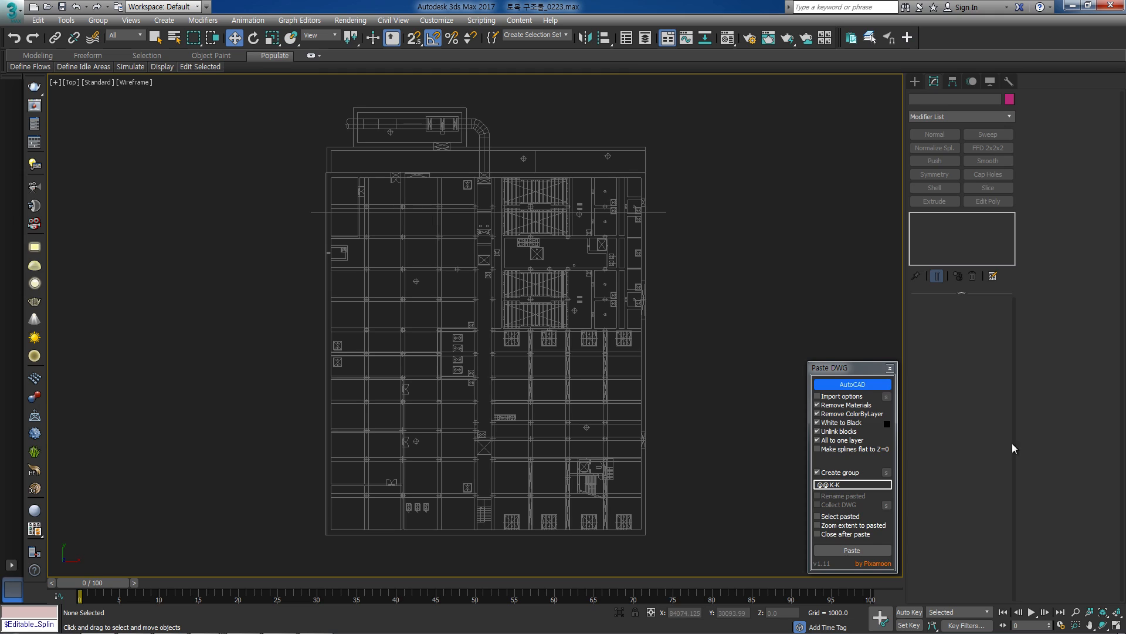
click(890, 368)
scroll(367, 291, up, 5)
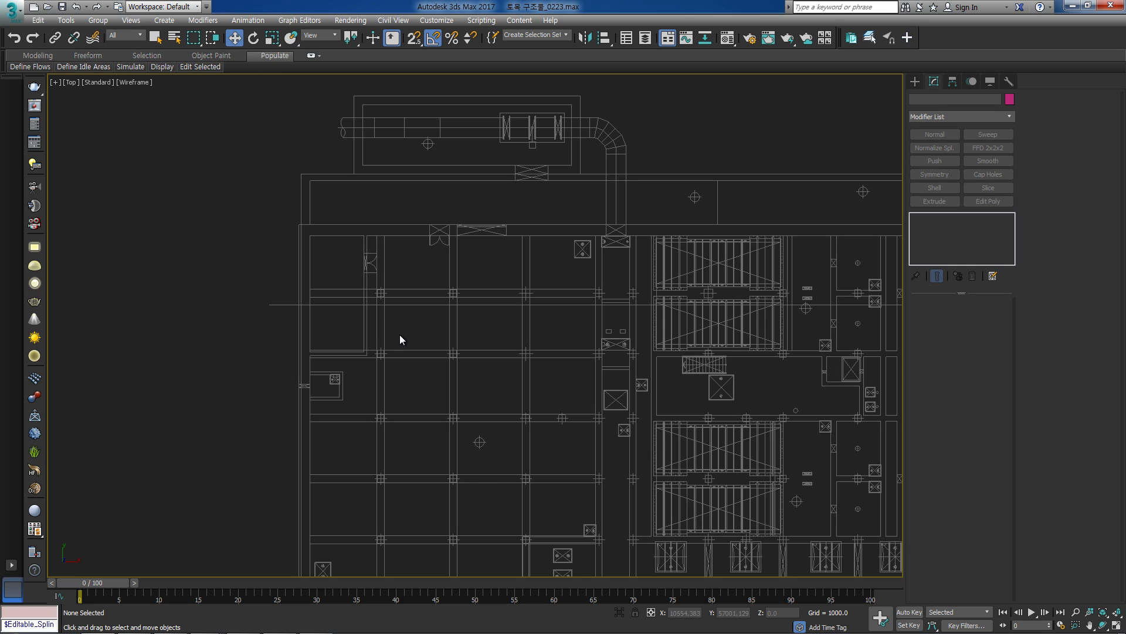
scroll(382, 311, up, 4)
scroll(385, 312, down, 3)
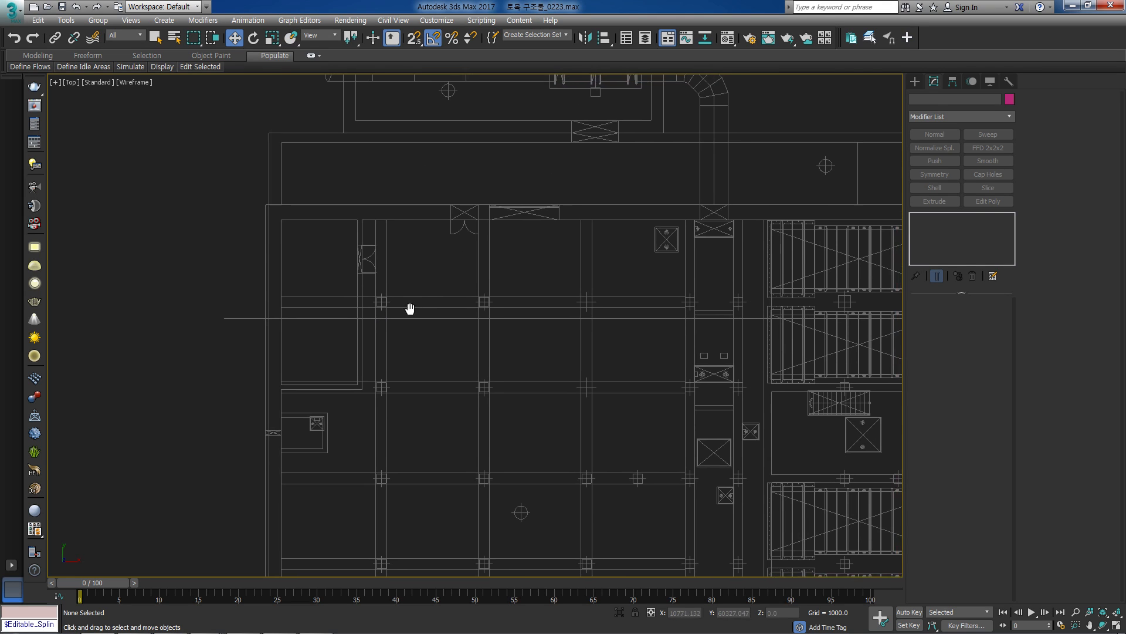
middle_drag(452, 302, 491, 288)
scroll(397, 299, up, 2)
scroll(396, 299, down, 2)
click(914, 86)
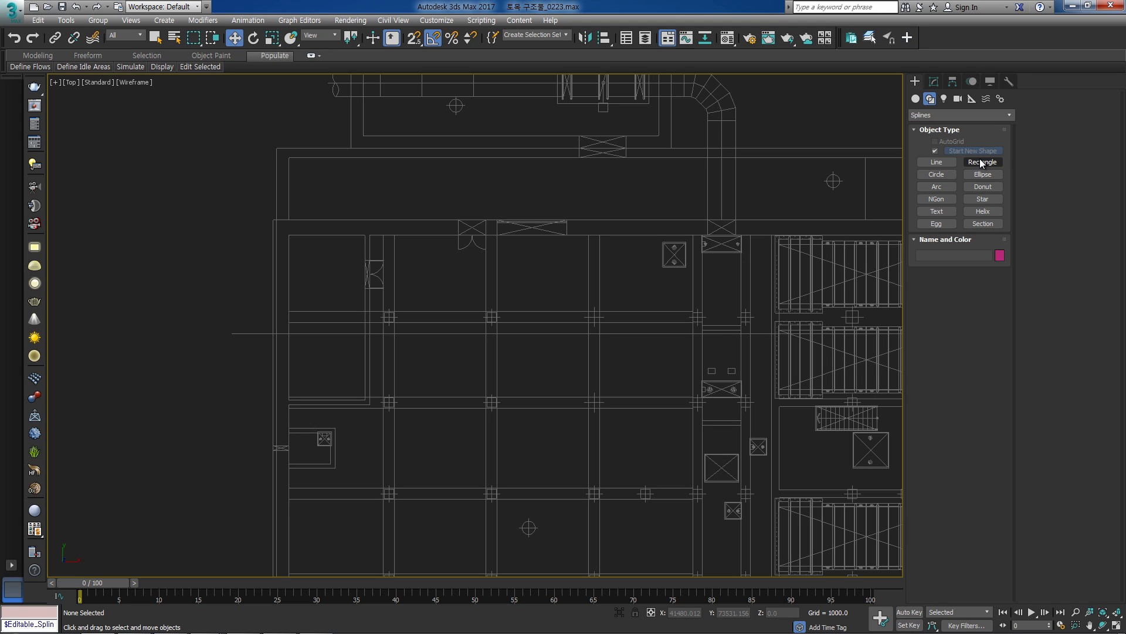
middle_drag(438, 272, 467, 255)
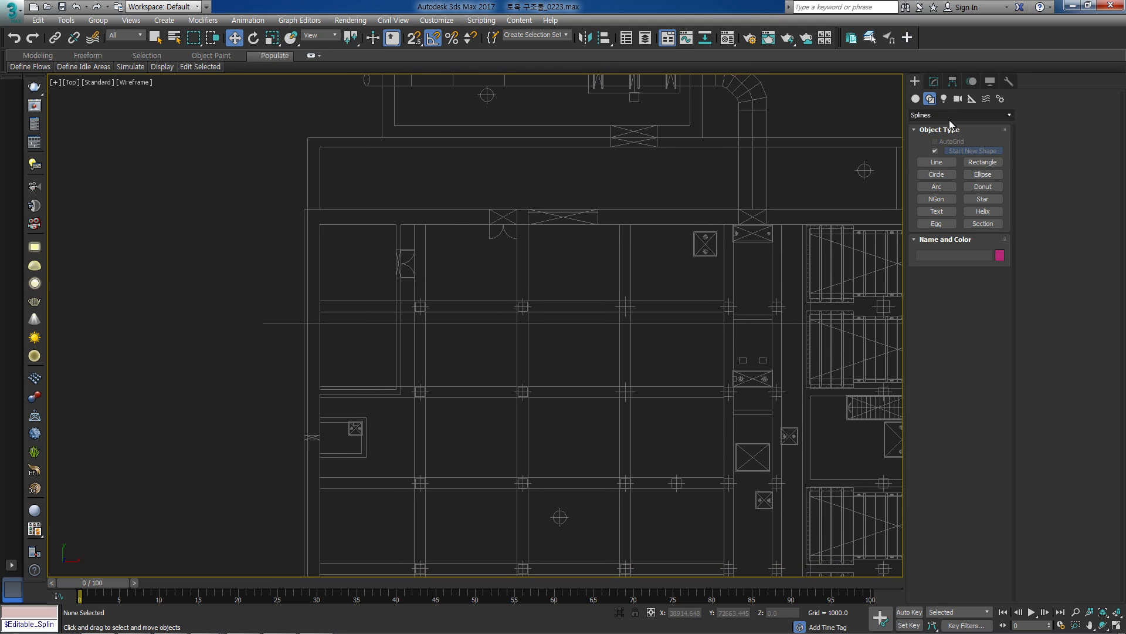
click(980, 164)
middle_drag(534, 317, 543, 302)
scroll(435, 291, up, 1)
scroll(478, 315, up, 1)
middle_drag(470, 281, 497, 242)
scroll(478, 314, down, 6)
key(w)
Examine the upright A-A section group and the flat B2F plan group in an orthographic view.
scroll(448, 310, up, 2)
middle_drag(741, 253, 716, 284)
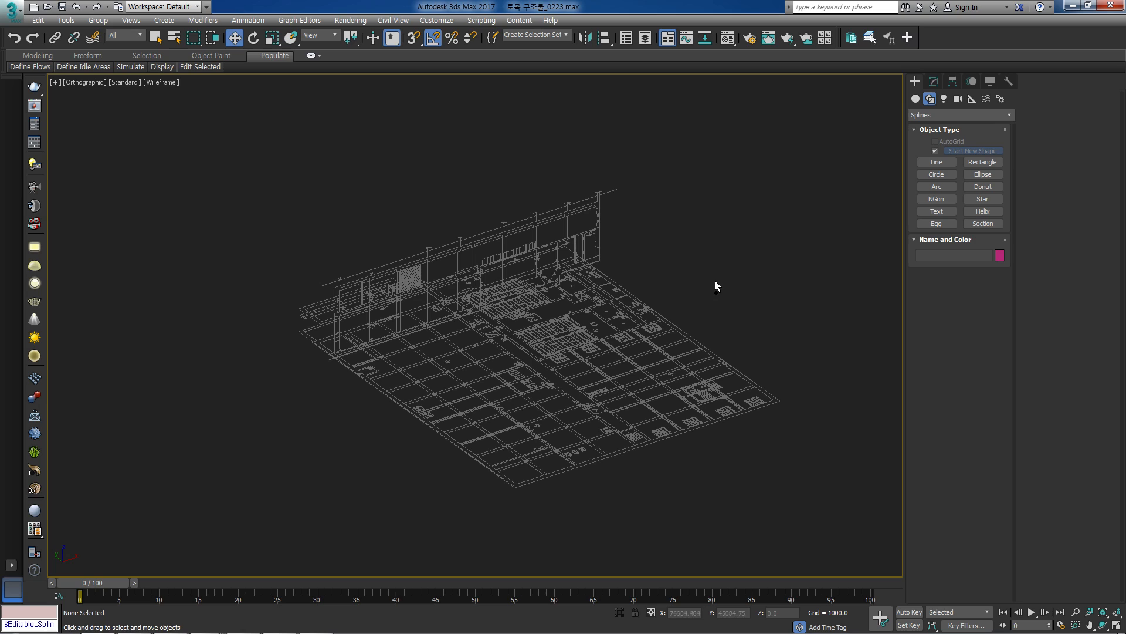
click(501, 234)
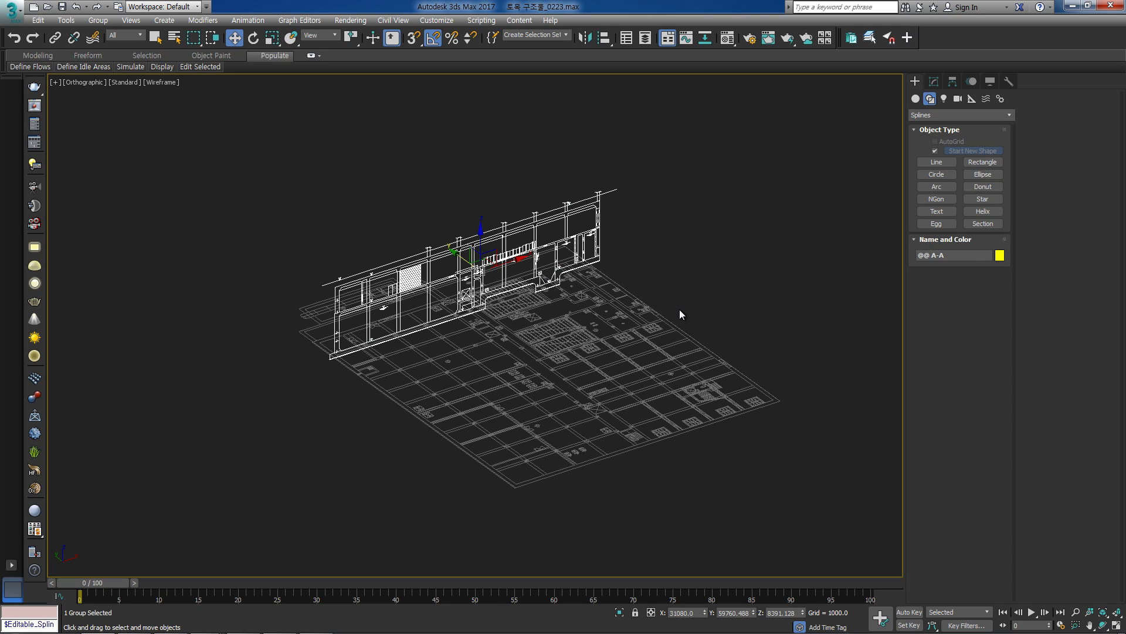
middle_drag(679, 309, 679, 312)
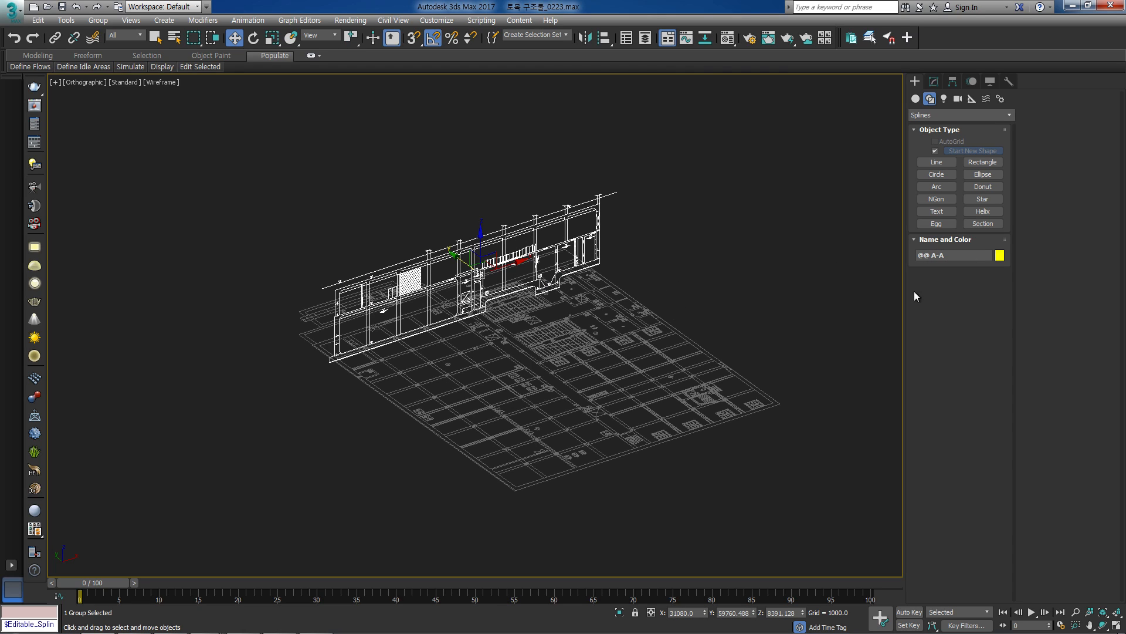
click(627, 326)
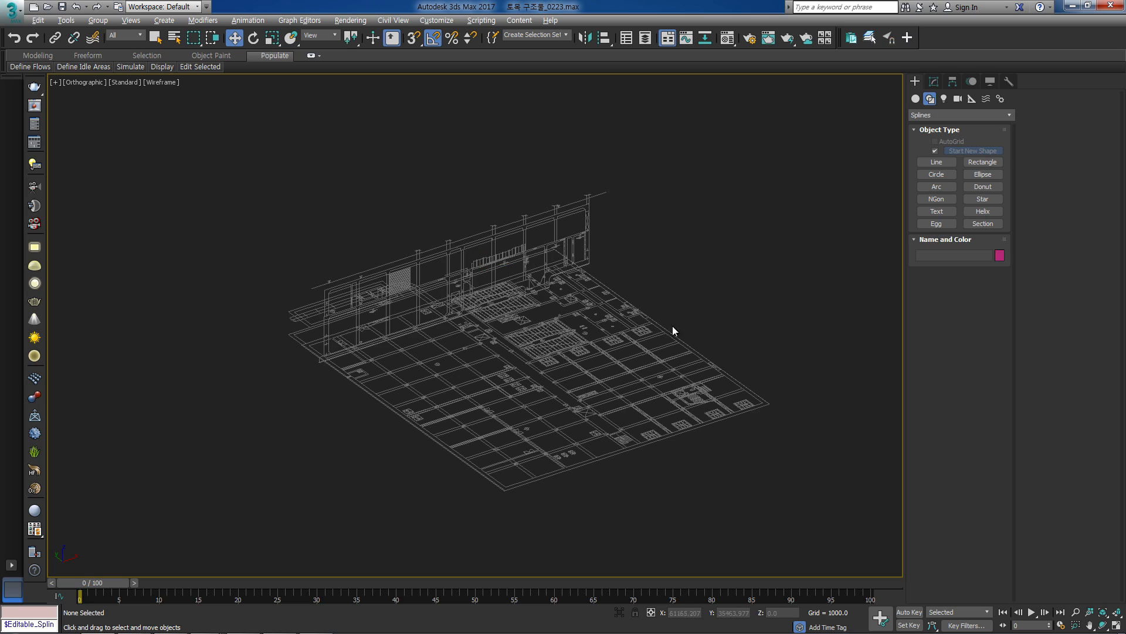
click(631, 318)
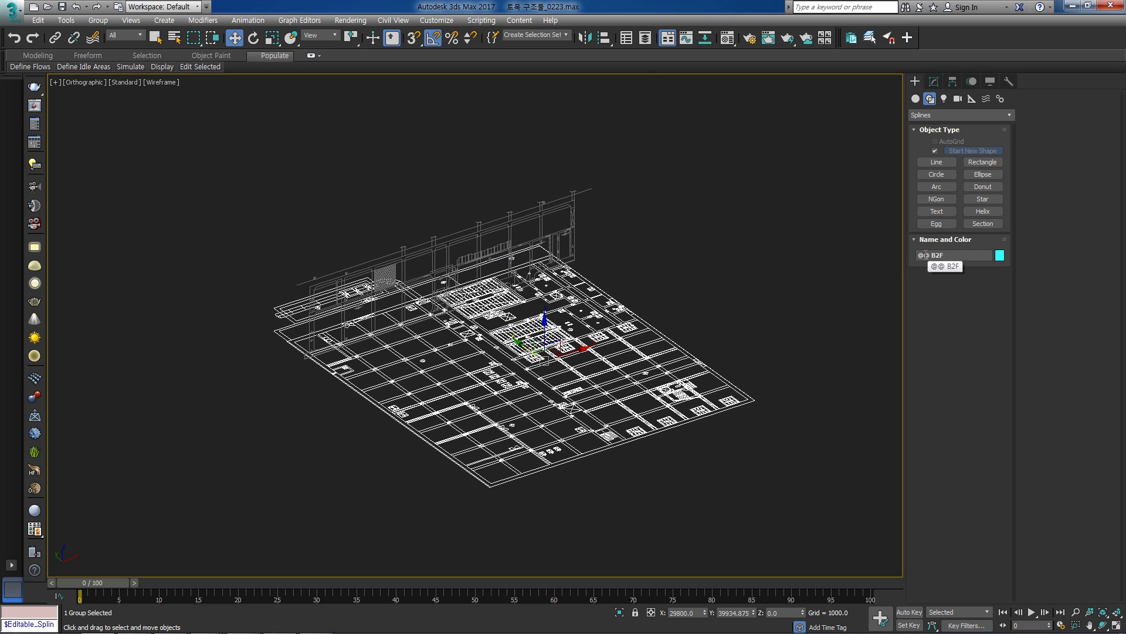
middle_drag(631, 307, 641, 319)
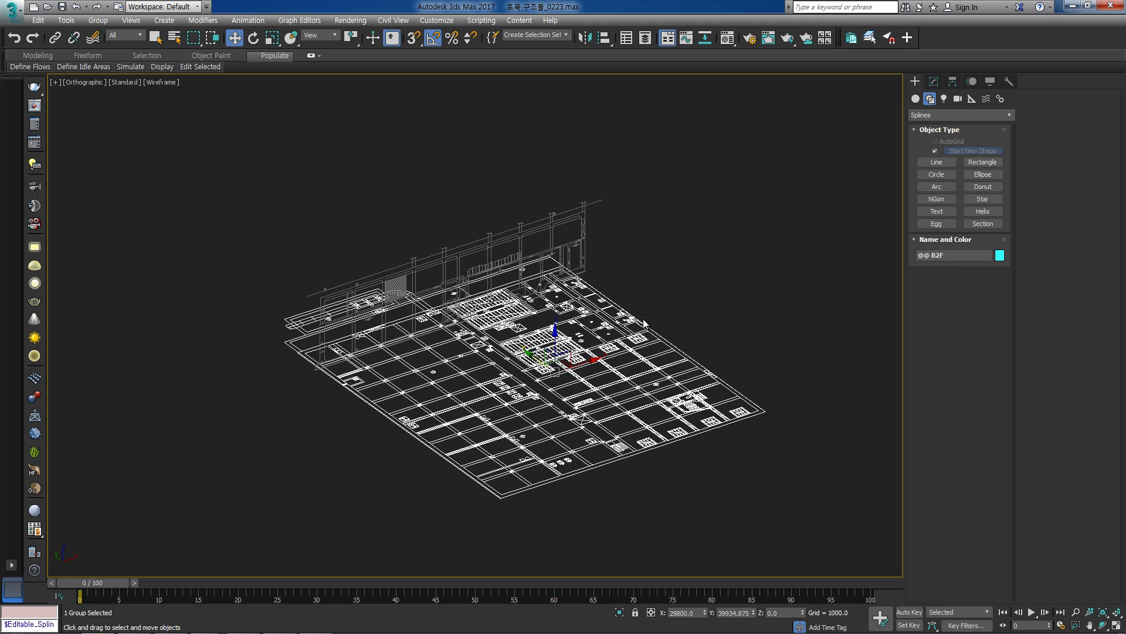
middle_drag(691, 359, 700, 370)
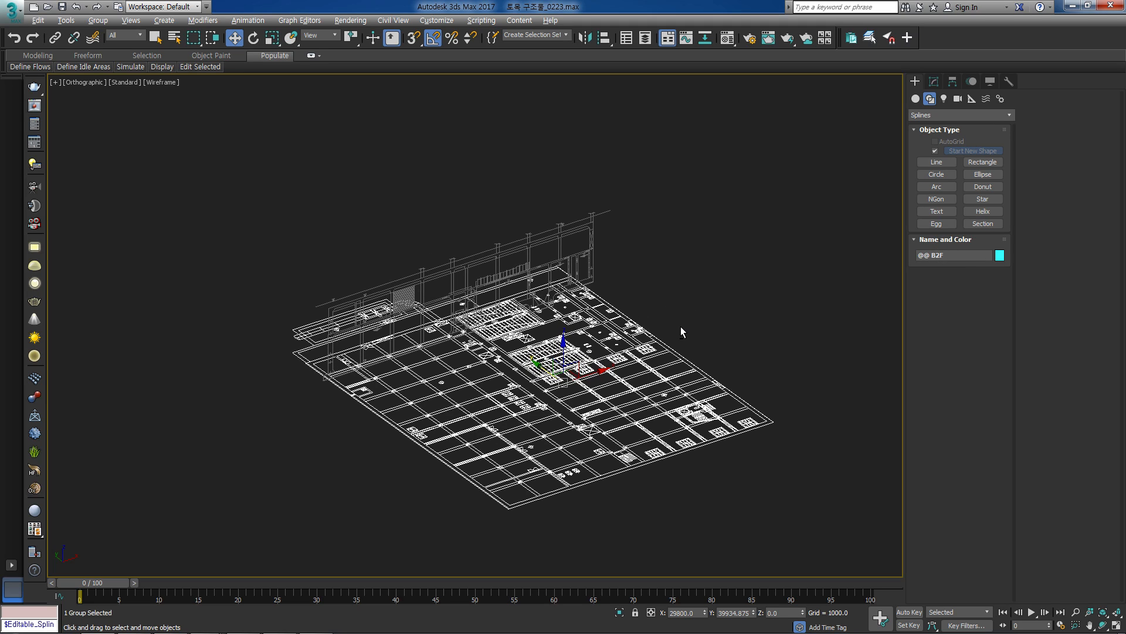
click(663, 326)
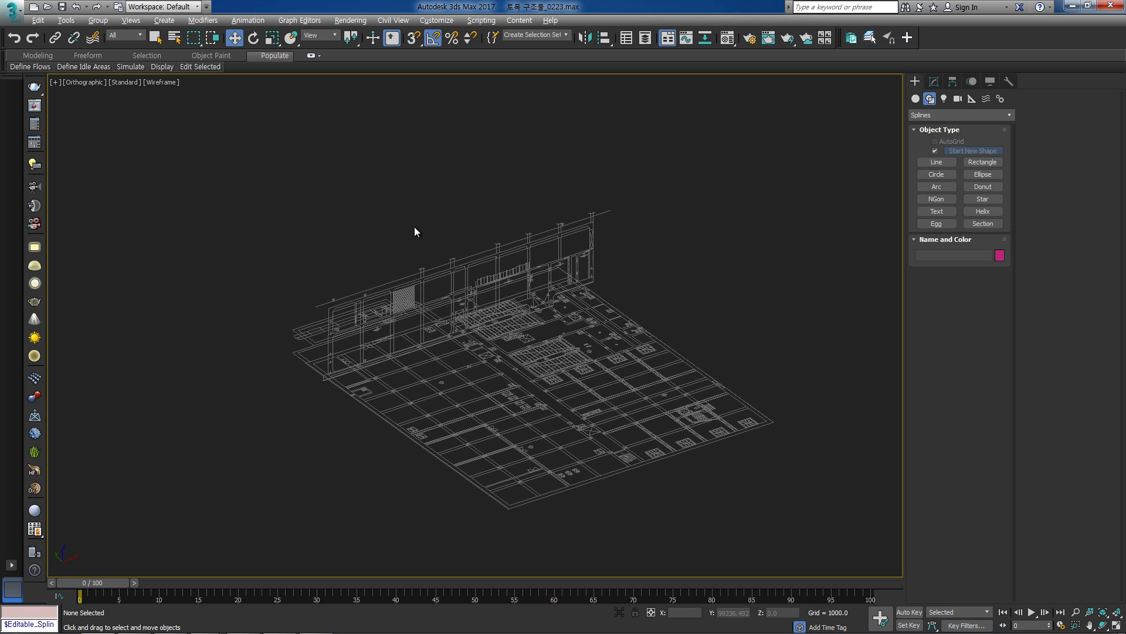
middle_drag(413, 225, 444, 218)
middle_drag(556, 279, 560, 288)
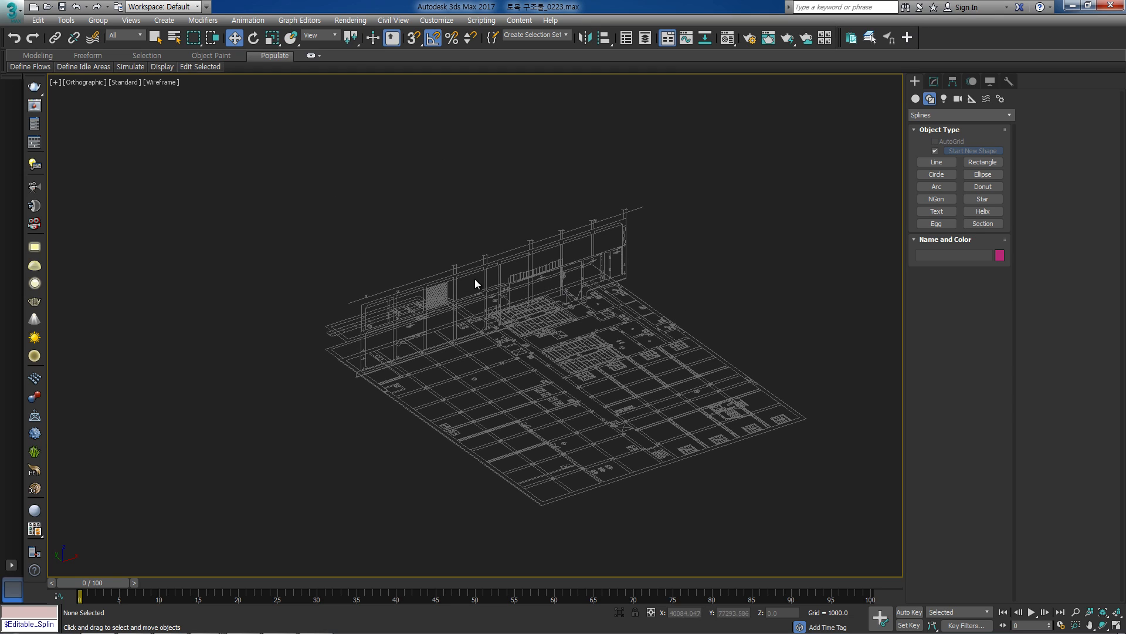
scroll(623, 308, up, 3)
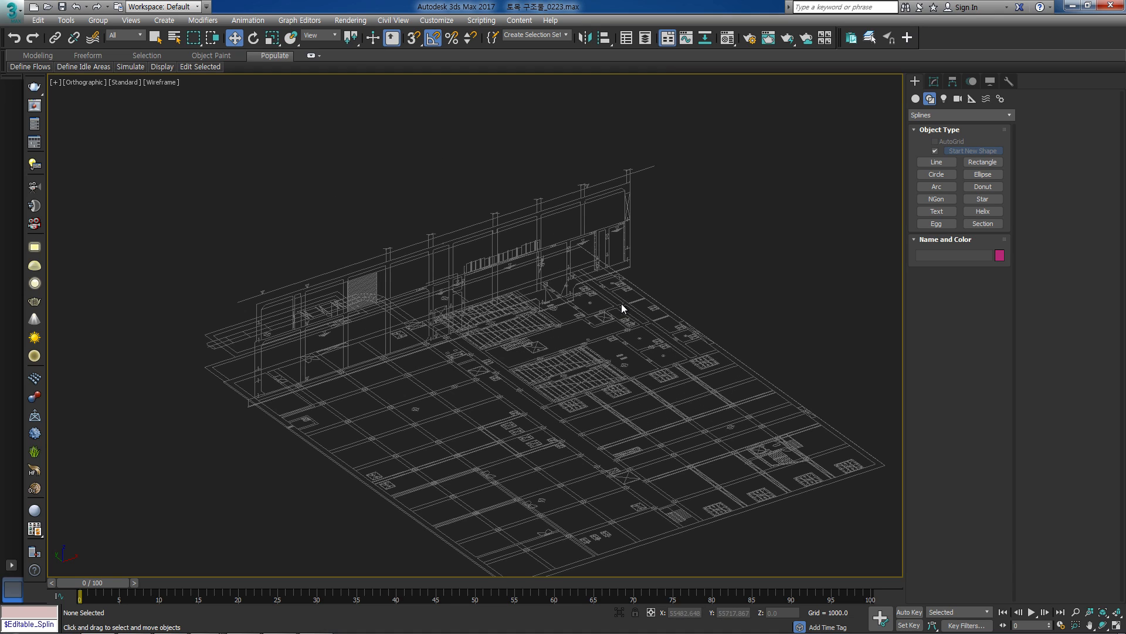
Return to the top view and frame the upper-left columns of the floor plan.
key(t)
scroll(537, 298, down, 1)
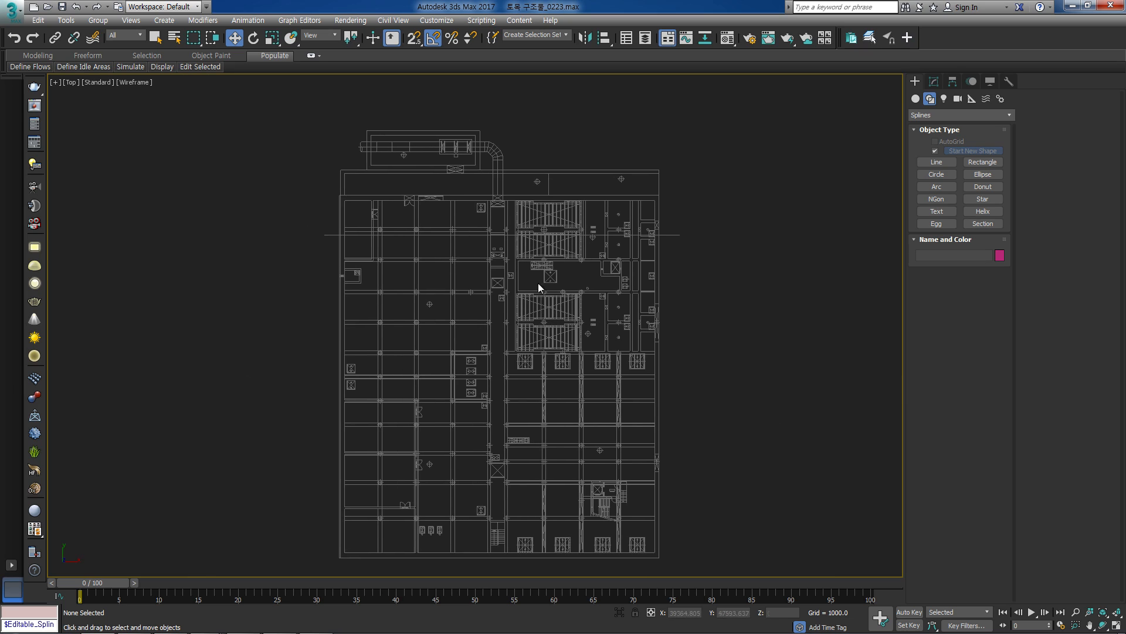
middle_drag(393, 156, 399, 182)
scroll(532, 231, up, 2)
middle_drag(334, 269, 452, 277)
scroll(452, 281, up, 7)
middle_drag(576, 281, 528, 297)
Open the keyboard settings in Customize User Interface and browse the actions beginning with G.
click(423, 24)
click(450, 34)
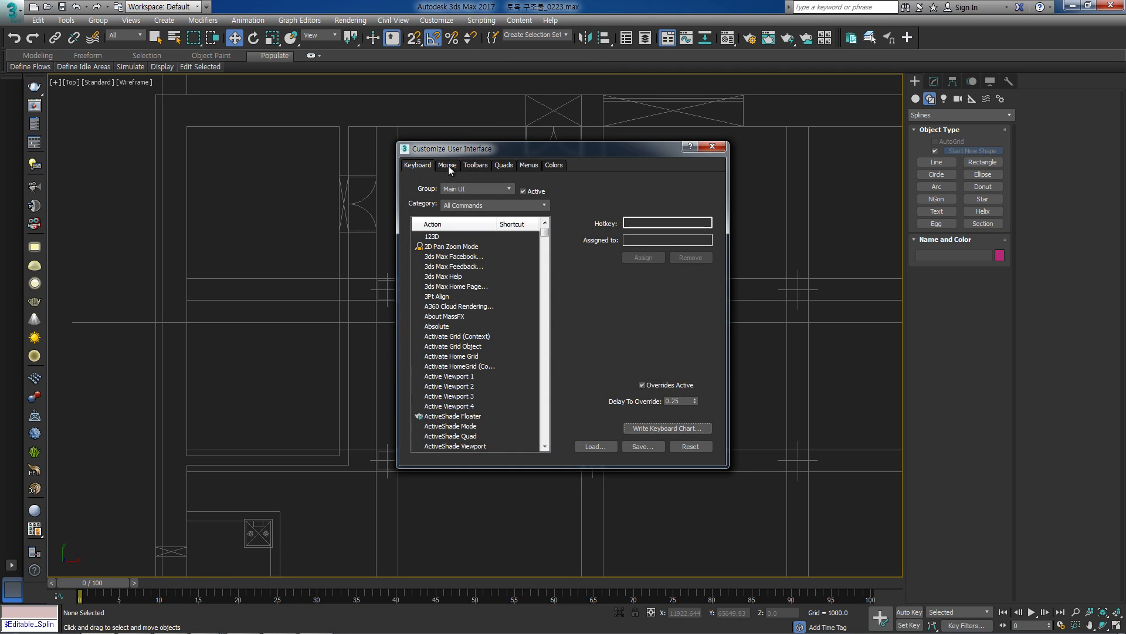
click(463, 253)
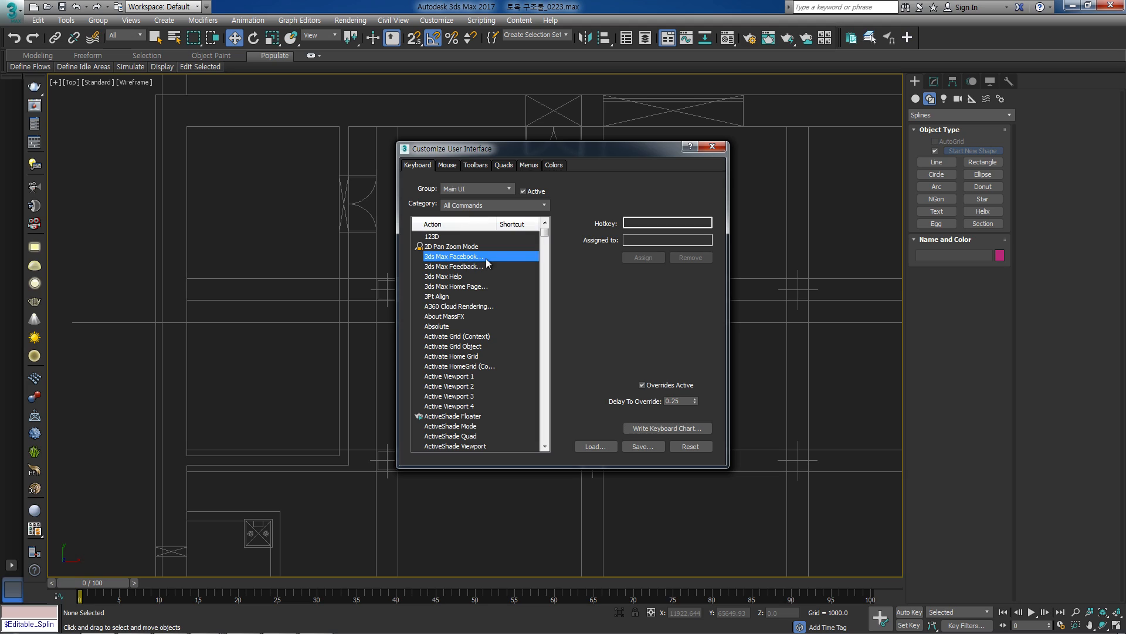
click(456, 326)
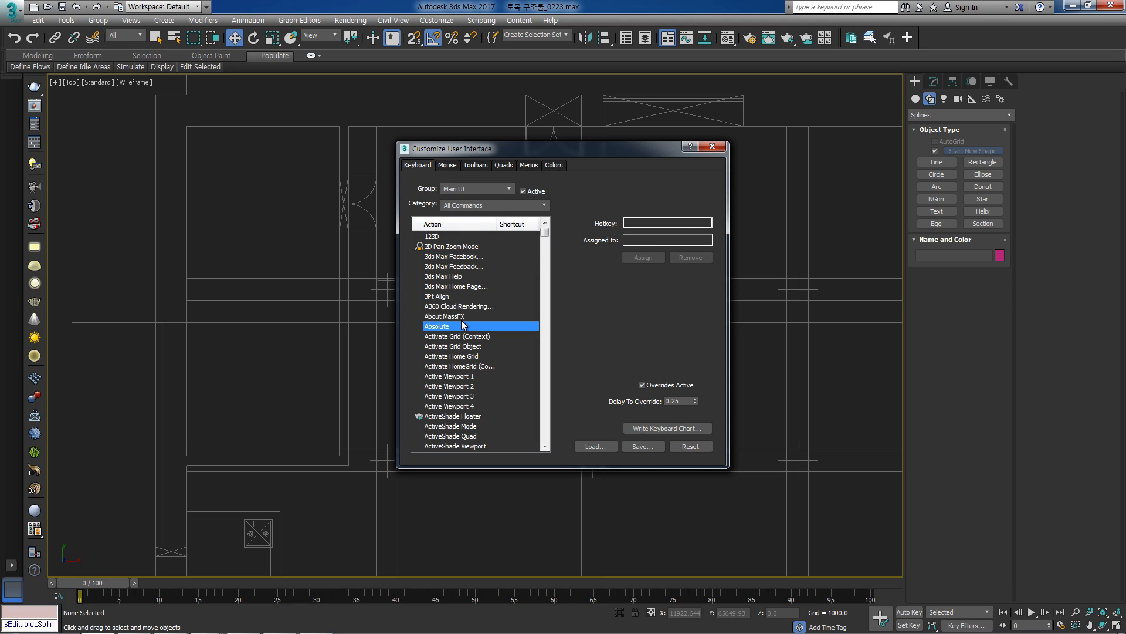
key(g)
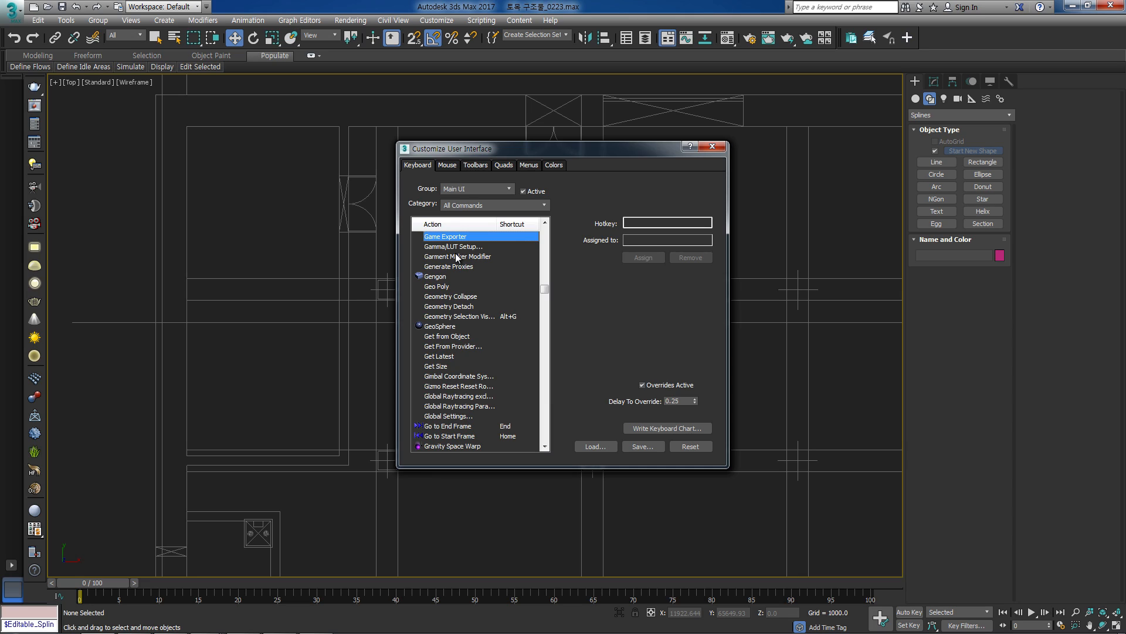
key(Down)
key(Down)
key(Down)
key(Down)
key(Down)
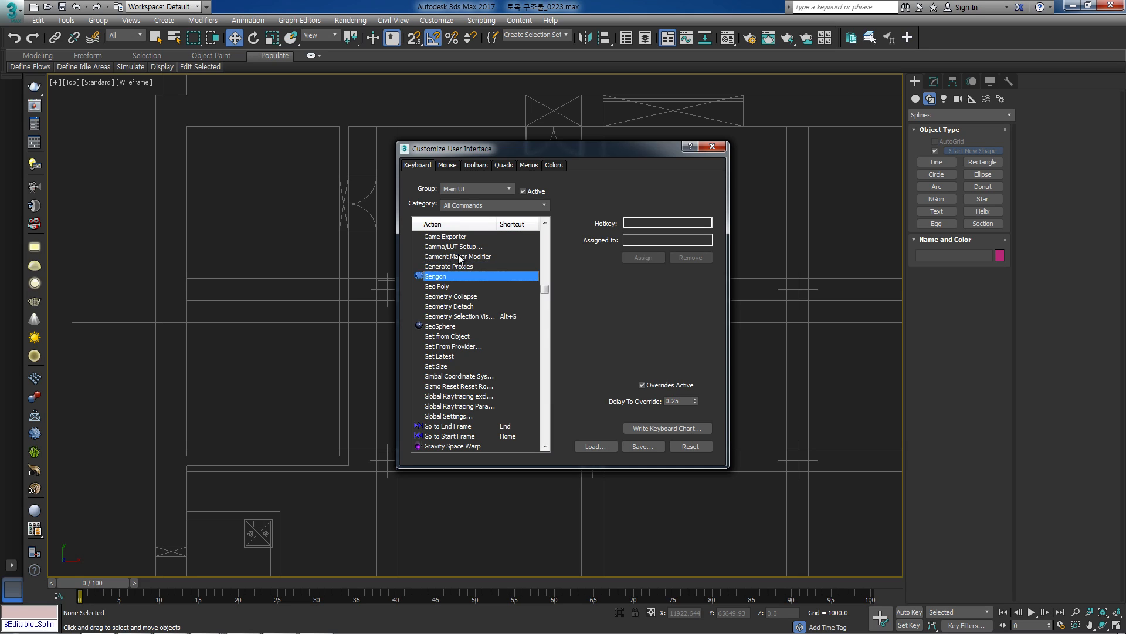
key(Down)
key(Down)
Look up the shortcuts of the Hide toggle actions, including Hide Geometry Toggle, and close the customization dialog.
scroll(463, 315, down, 10)
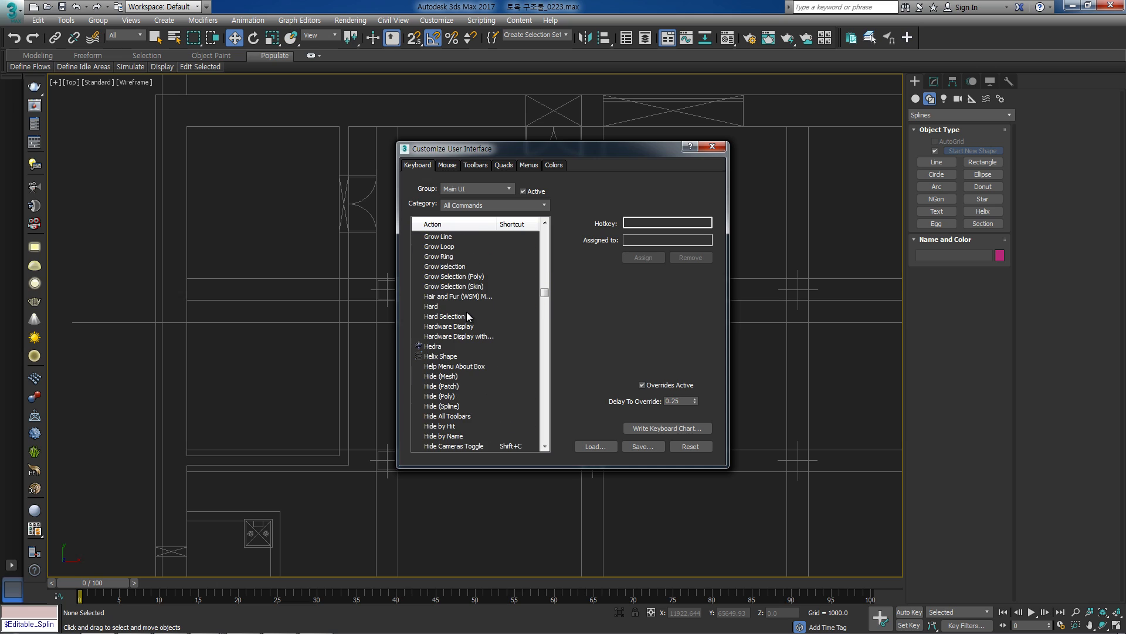
scroll(467, 316, down, 4)
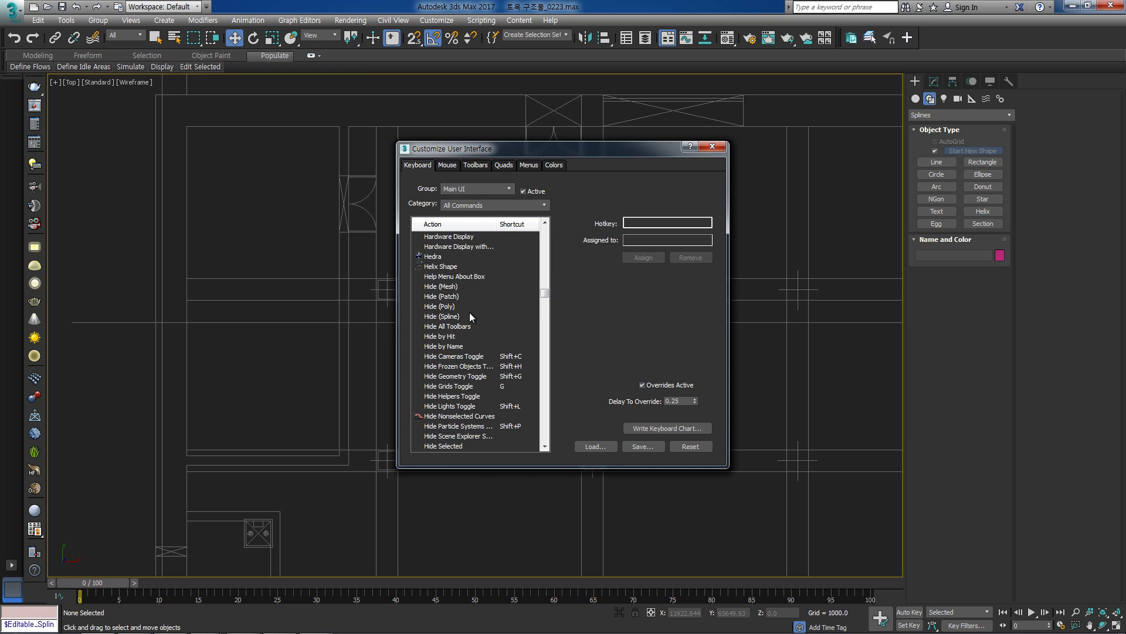
scroll(479, 318, up, 2)
click(513, 287)
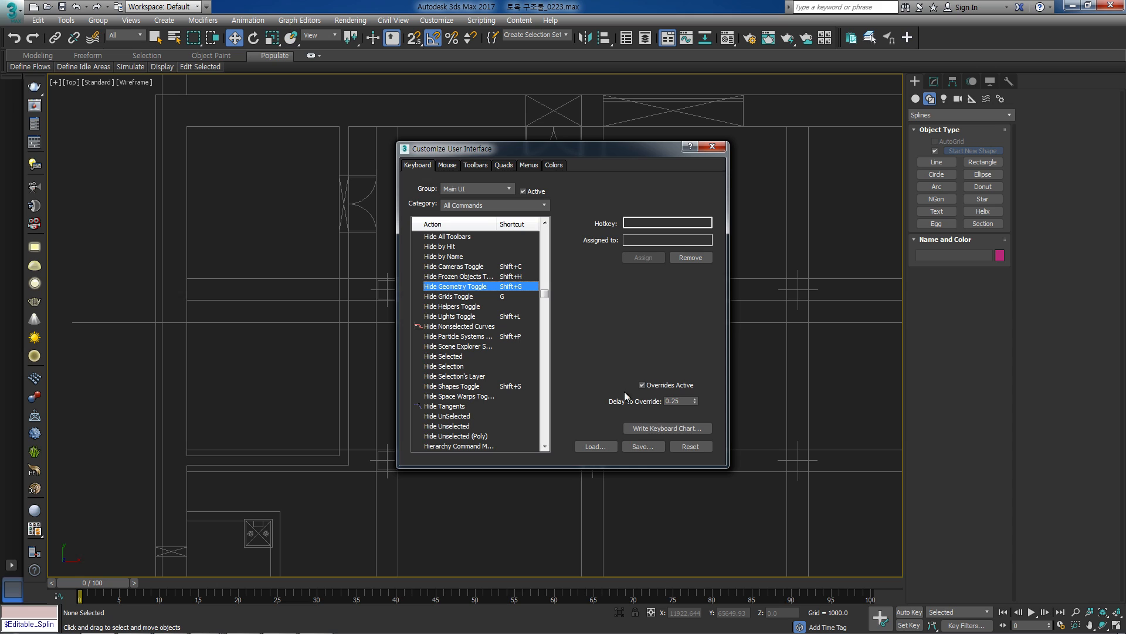
click(712, 146)
With snapping on, draw a 600 x 600 rectangle over the upper-left column outline in the floor plan.
scroll(428, 245, down, 3)
middle_drag(429, 245, 404, 254)
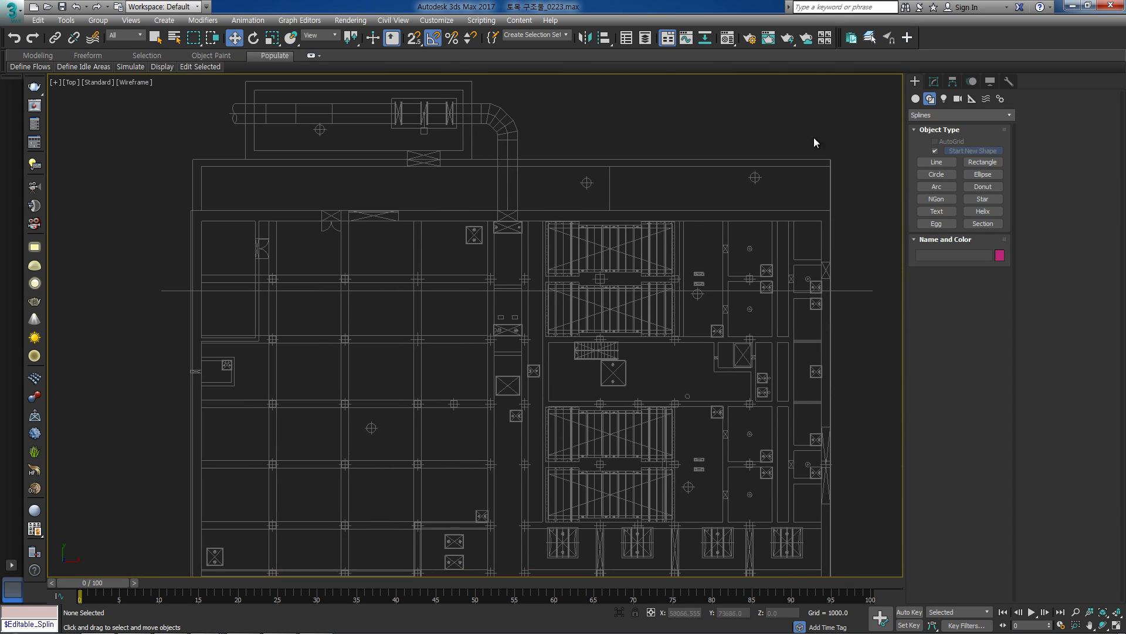
click(984, 164)
scroll(412, 302, up, 10)
key(s)
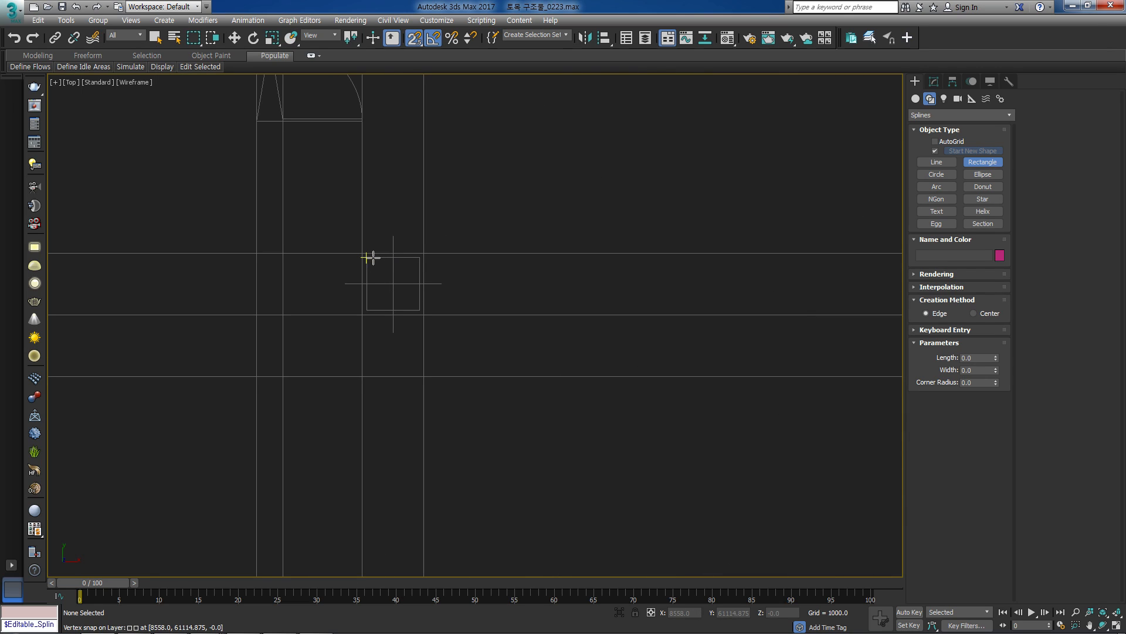
drag(372, 257, 415, 301)
Turn off snapping, finish the Rectangle command and convert the column rectangle to an Editable Spline.
scroll(431, 304, down, 4)
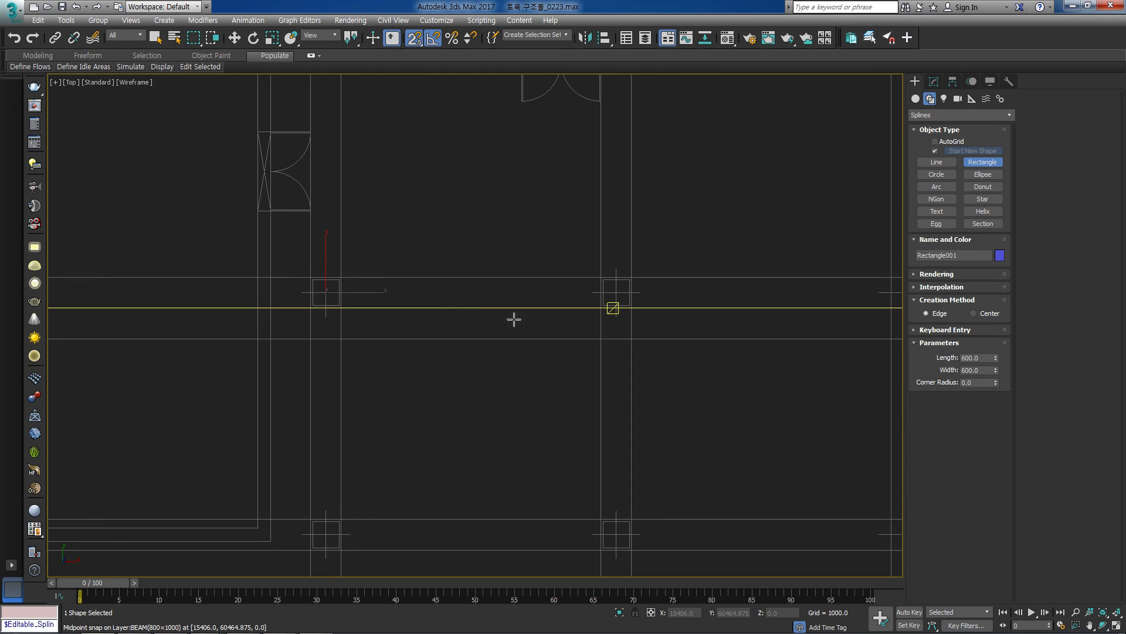
middle_drag(348, 267, 290, 272)
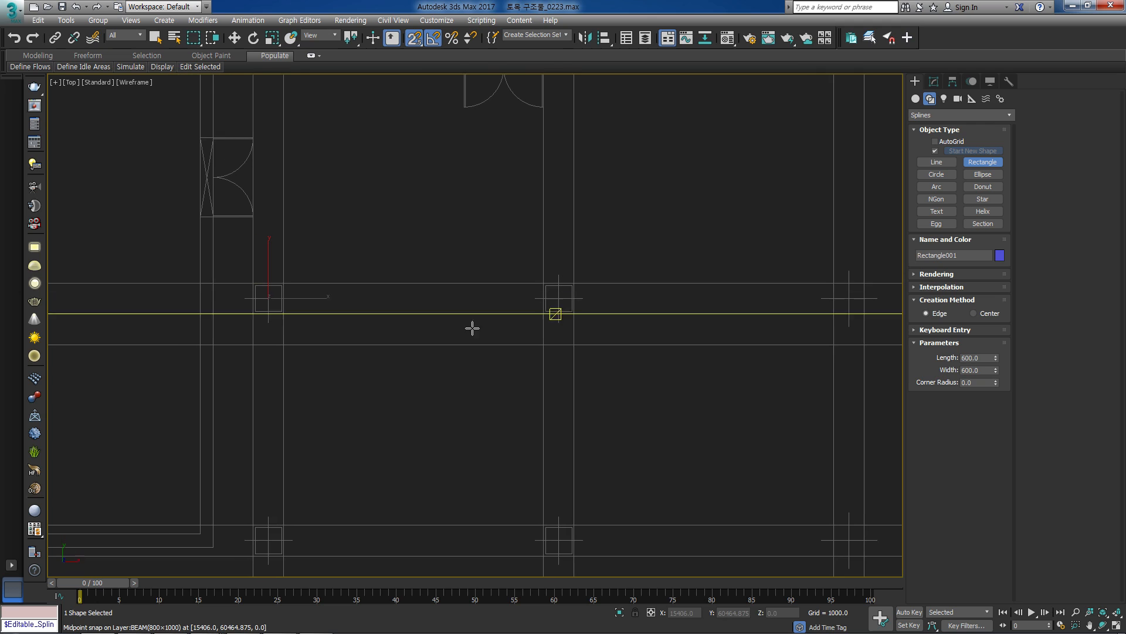
scroll(384, 251, down, 4)
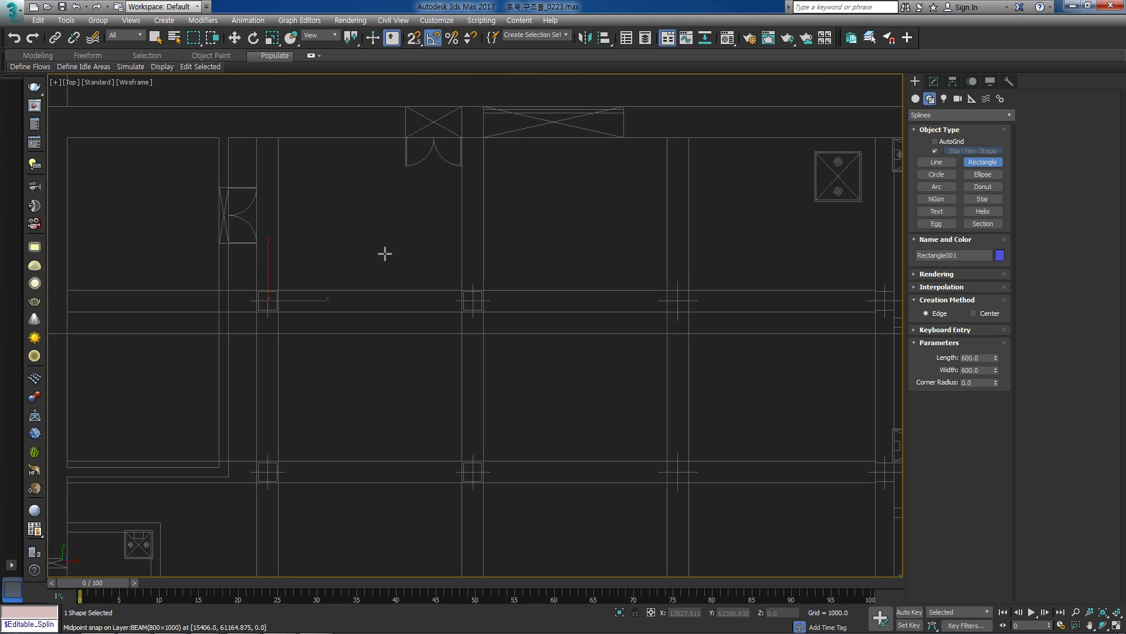
key(w)
right_click(279, 303)
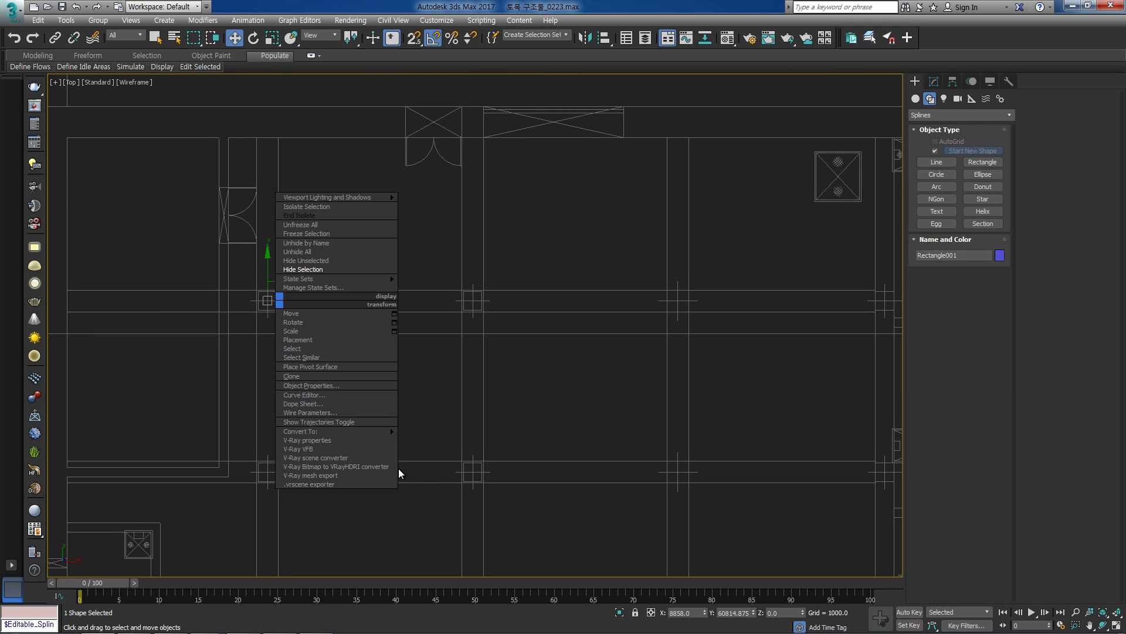
mouse_move(330, 432)
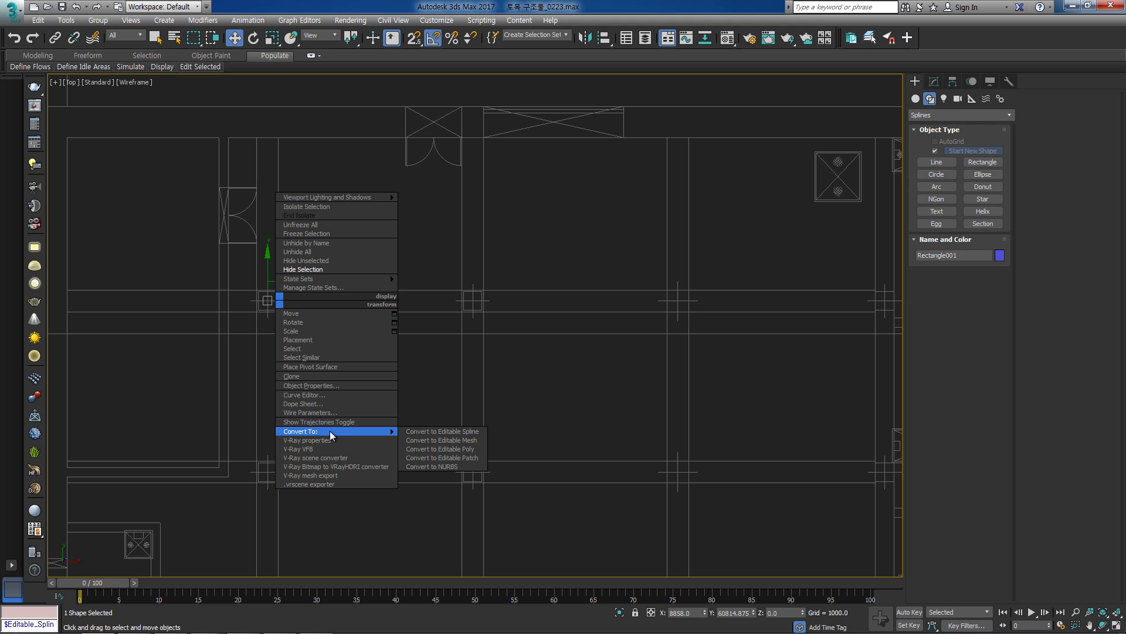
click(466, 432)
Enter the Spline sub-object level of the column rectangle.
middle_drag(362, 281, 372, 292)
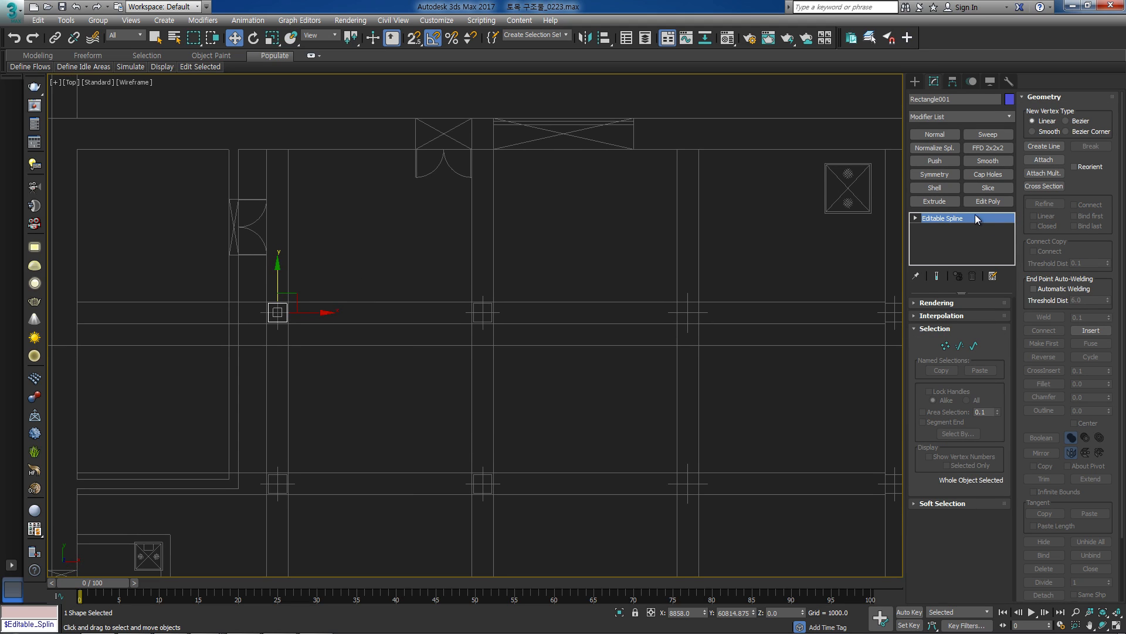
middle_drag(452, 285, 476, 298)
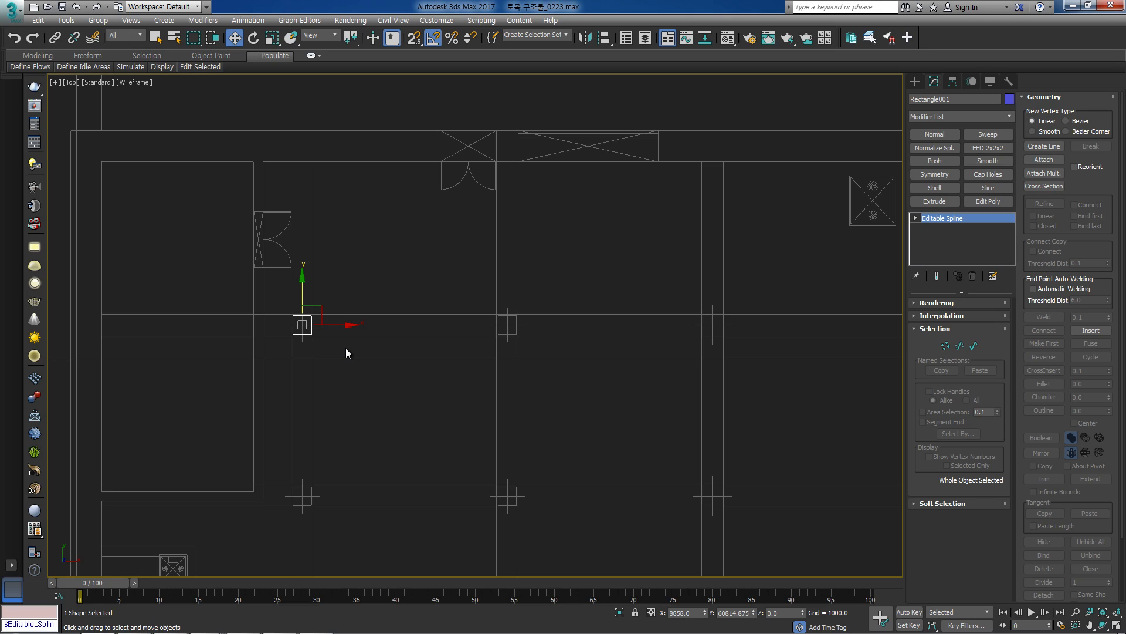
middle_drag(346, 347, 375, 351)
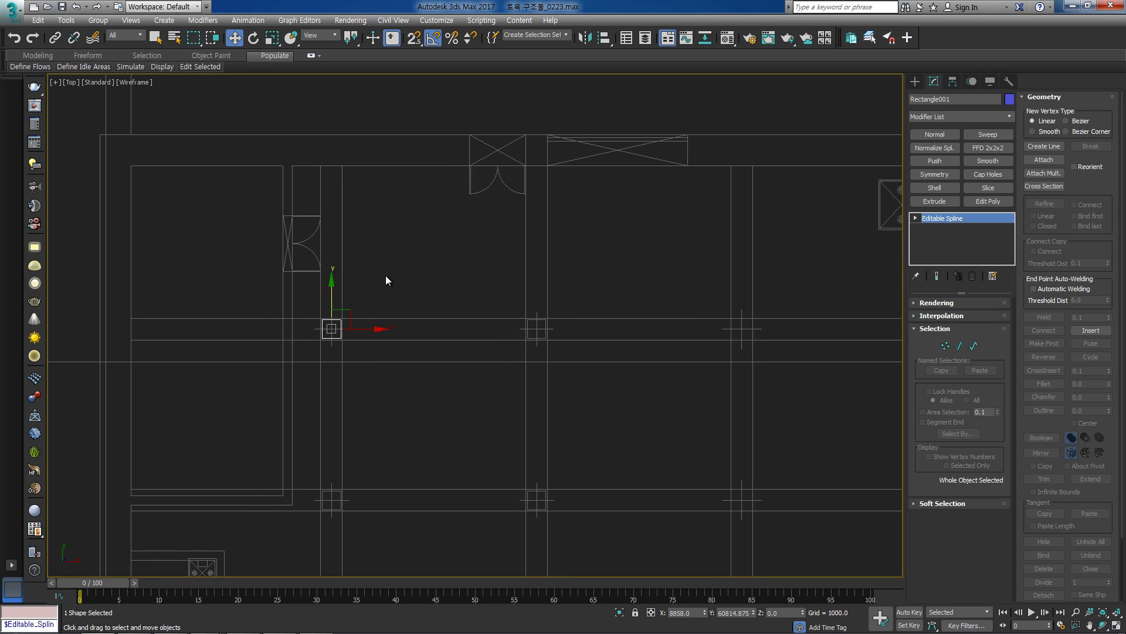
middle_drag(389, 282, 375, 288)
key(3)
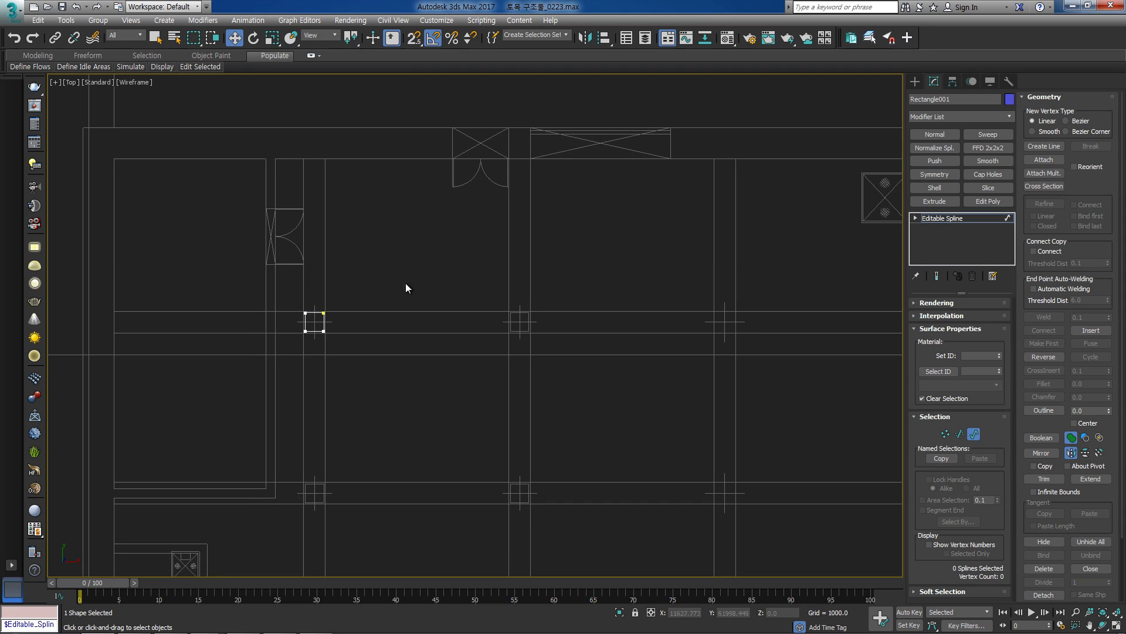
Copy the first column spline to the second column in the row and snap it onto that column's outline.
drag(195, 415, 195, 415)
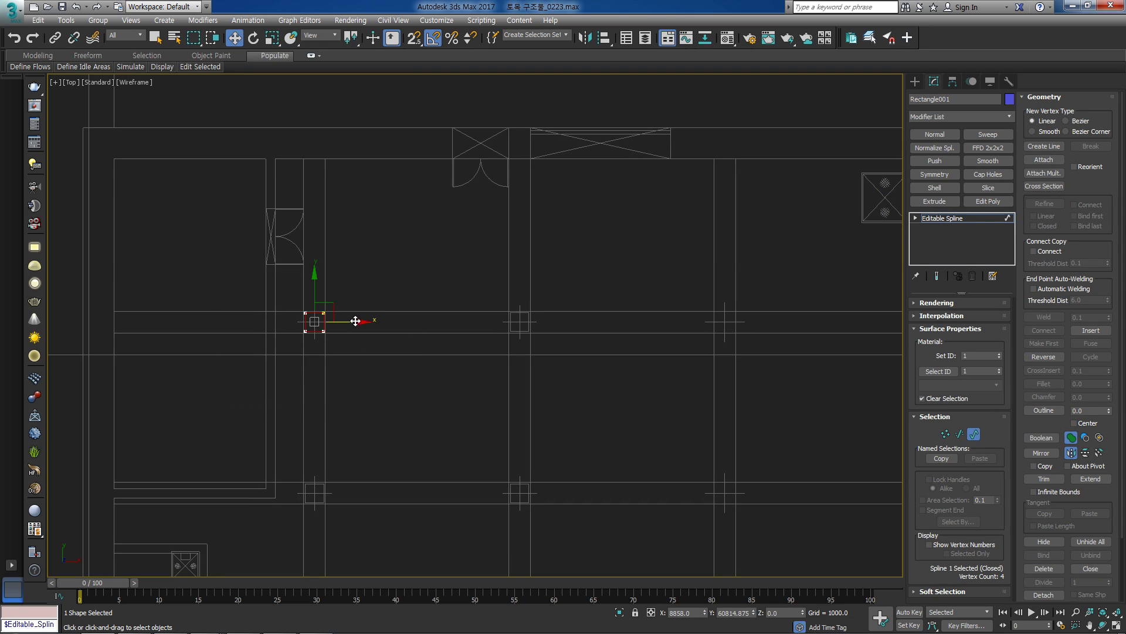
shift+drag(360, 322, 482, 327)
scroll(481, 327, up, 2)
scroll(483, 328, up, 2)
key(s)
drag(408, 344, 615, 347)
key(s)
scroll(623, 346, down, 3)
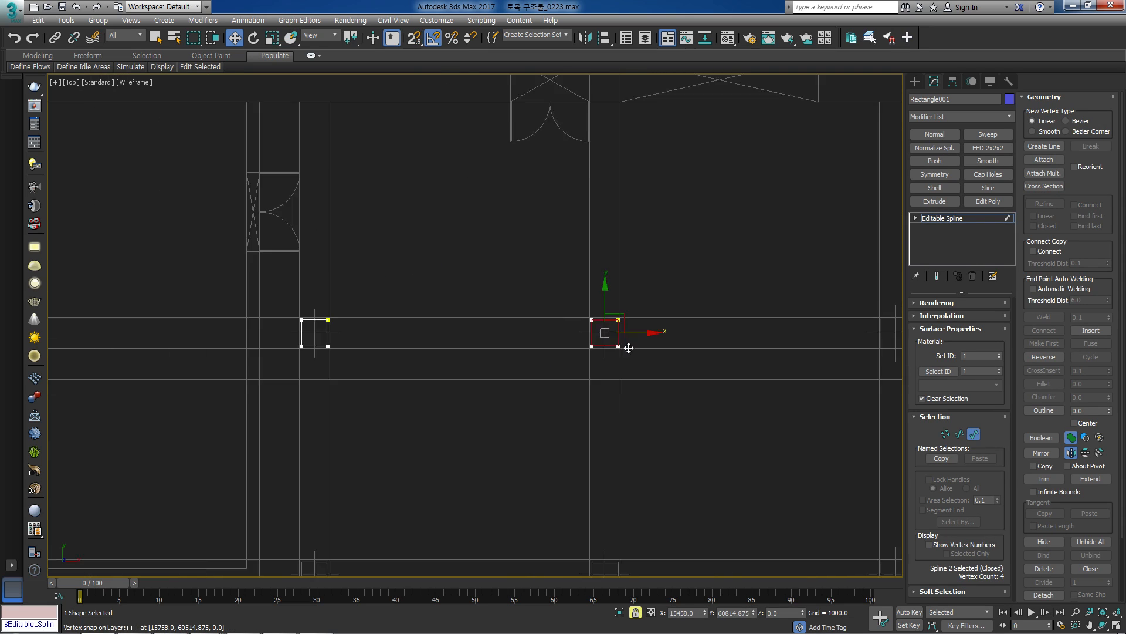
Copy the second column spline to the third column position and snap it against the left edge of the column outline.
middle_drag(645, 341, 301, 370)
shift+drag(313, 365, 467, 357)
scroll(466, 358, up, 5)
key(s)
key(space)
mouse_move(385, 398)
mouse_down()
mouse_move(455, 410)
mouse_move(503, 402)
mouse_up()
key(s)
scroll(503, 403, down, 3)
mouse_move(503, 403)
middle_down()
mouse_move(401, 286)
mouse_move(407, 188)
mouse_move(443, 365)
middle_up()
At Segment level, snap the third column's top segment up to the beam line in the floor plan.
scroll(449, 317, up, 6)
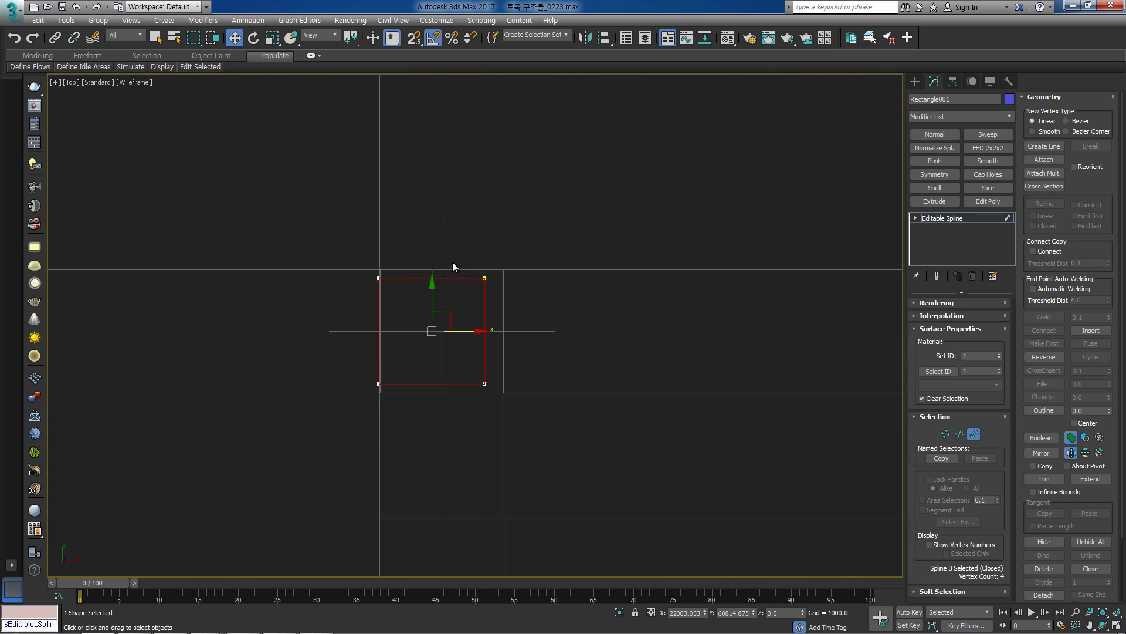
key(s)
key(s)
key(2)
click(455, 302)
key(space)
key(s)
drag(497, 303, 522, 290)
key(s)
key(space)
Snap the third column's right segment out to the right edge of its outline in the floor plan.
click(497, 424)
key(s)
drag(497, 451, 522, 496)
key(s)
key(space)
Snap the third column's bottom segment down to the lower line of its outline in the floor plan.
click(409, 451)
key(s)
key(z)
key(space)
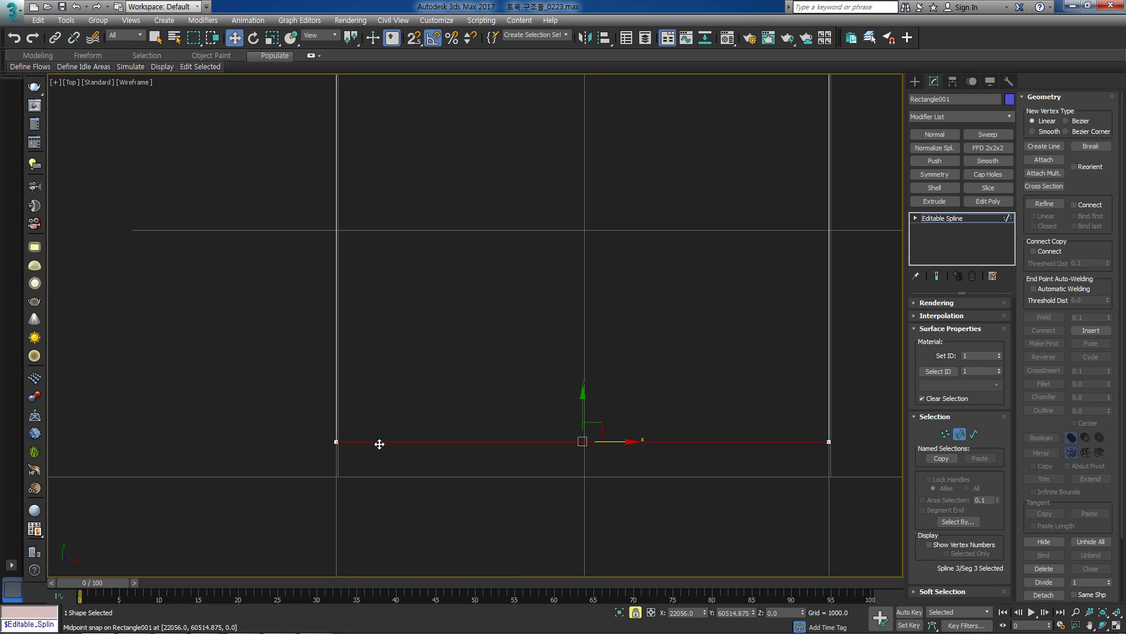
drag(419, 446, 295, 476)
key(s)
scroll(335, 480, up, 4)
key(space)
scroll(425, 337, down, 6)
scroll(540, 278, down, 6)
middle_drag(546, 281, 565, 298)
At Spline level, copy the second column to the fourth column position and snap it onto the outline there.
key(3)
key(3)
key(3)
click(269, 328)
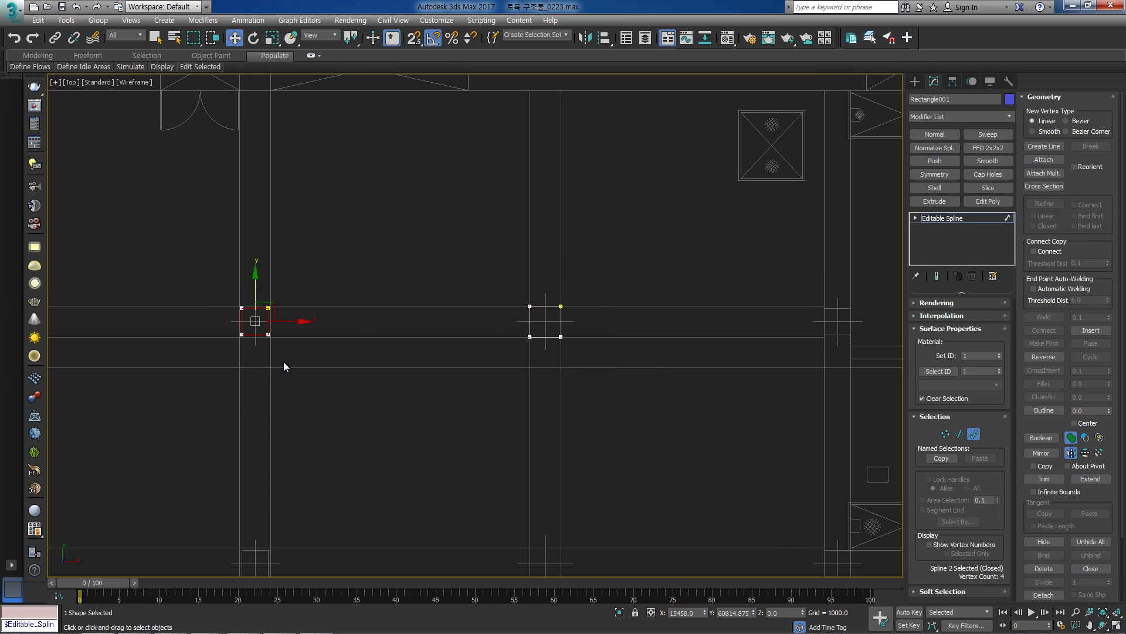
scroll(285, 361, down, 3)
shift+drag(298, 339, 617, 350)
scroll(592, 344, up, 8)
key(s)
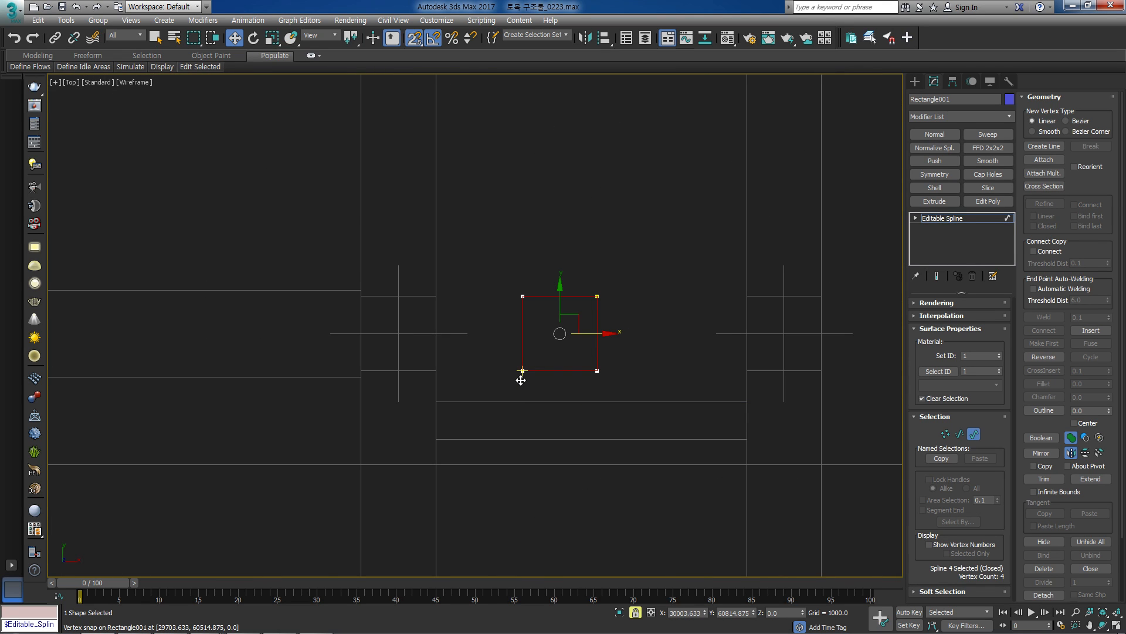
drag(520, 377, 372, 369)
key(s)
scroll(496, 369, down, 3)
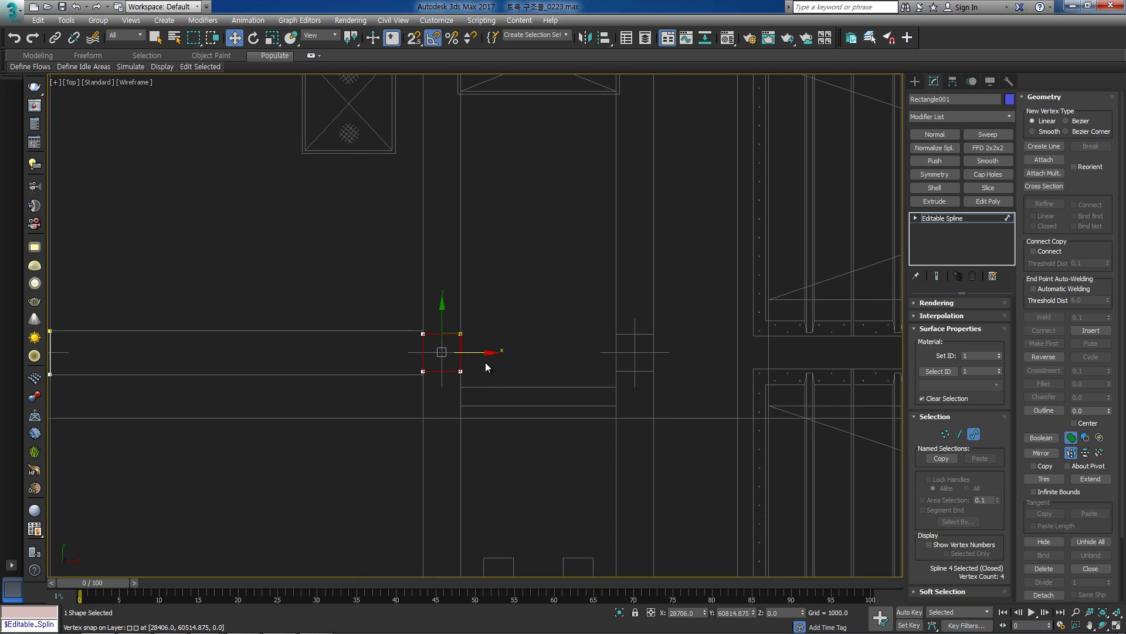
Copy the fourth column spline onto the fifth column outline in the row.
scroll(475, 353, down, 3)
shift+drag(548, 394, 722, 395)
scroll(682, 393, down, 2)
mouse_move(682, 393)
middle_down()
mouse_move(422, 359)
mouse_move(440, 360)
middle_up()
scroll(441, 360, up, 2)
Copy the fifth column spline to the larger sixth column outline between the grating areas and snap it to the outline's right edge.
shift+drag(422, 334, 628, 334)
scroll(621, 341, up, 3)
key(space)
key(s)
drag(587, 376, 678, 381)
key(s)
Enlarge the sixth column by snapping its top, left and bottom segments to the larger outline in the floor plan.
scroll(677, 379, up, 5)
key(2)
click(680, 292)
key(s)
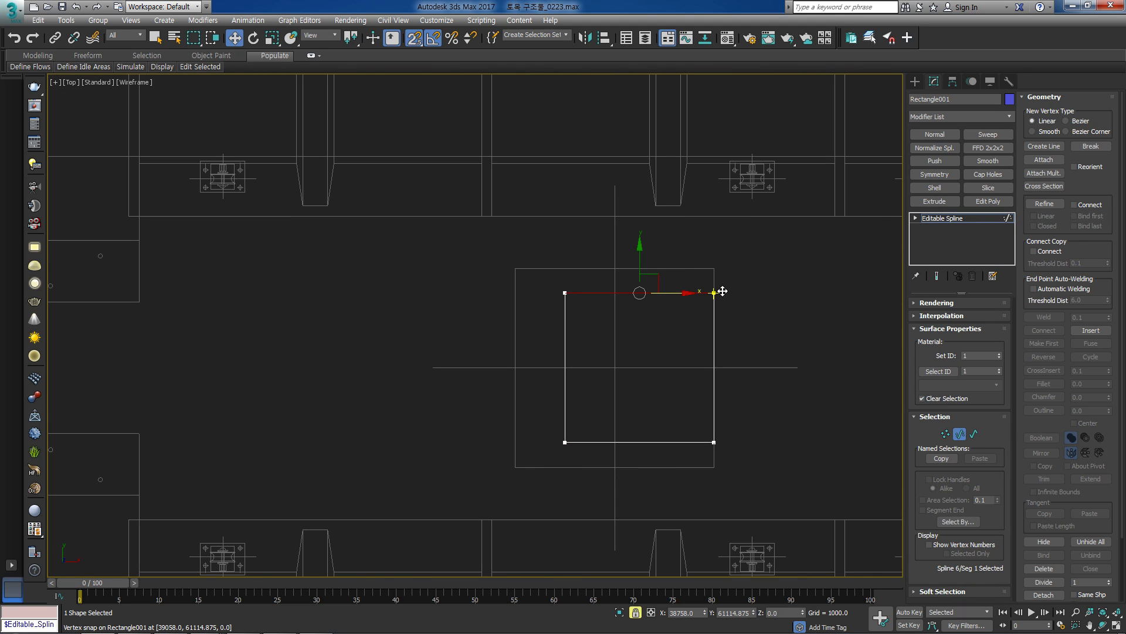
drag(722, 290, 719, 265)
click(566, 276)
drag(563, 271, 515, 268)
click(693, 442)
drag(715, 442, 714, 467)
key(s)
scroll(437, 319, down, 5)
mouse_move(525, 351)
middle_down()
mouse_move(626, 319)
mouse_move(509, 353)
mouse_move(525, 348)
middle_up()
At Spline level, copy the fifth column to the seventh column position and snap it onto the outline there.
key(3)
scroll(546, 350, down, 3)
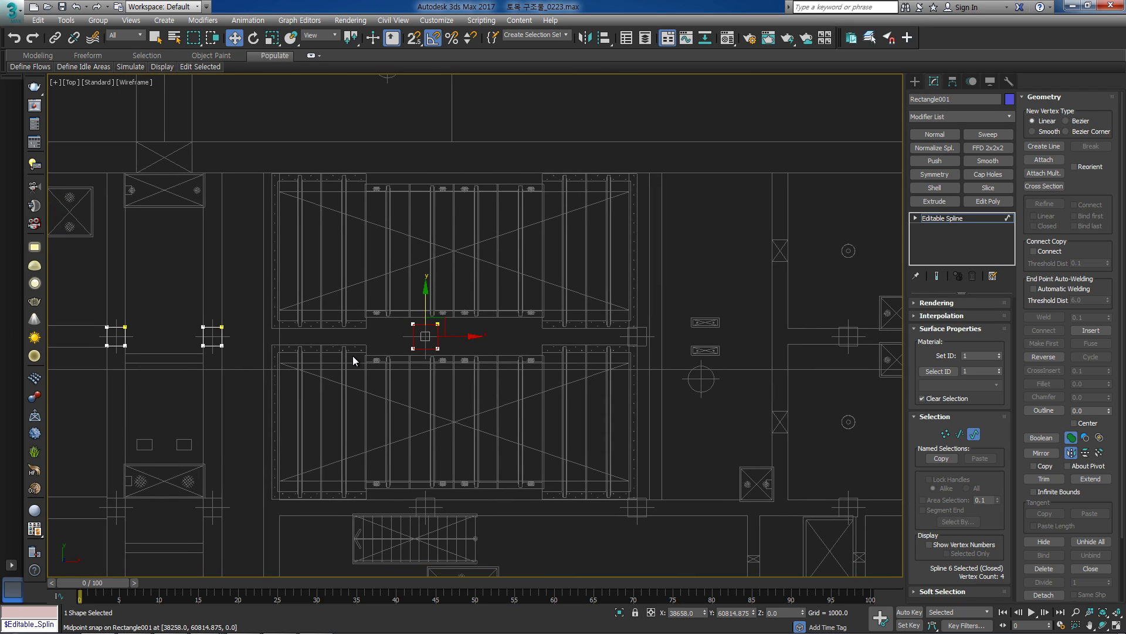
click(221, 336)
click(646, 337)
scroll(660, 345, up, 5)
scroll(660, 345, up, 2)
key(s)
drag(567, 360, 486, 354)
key(s)
scroll(564, 358, down, 6)
middle_drag(636, 375, 480, 364)
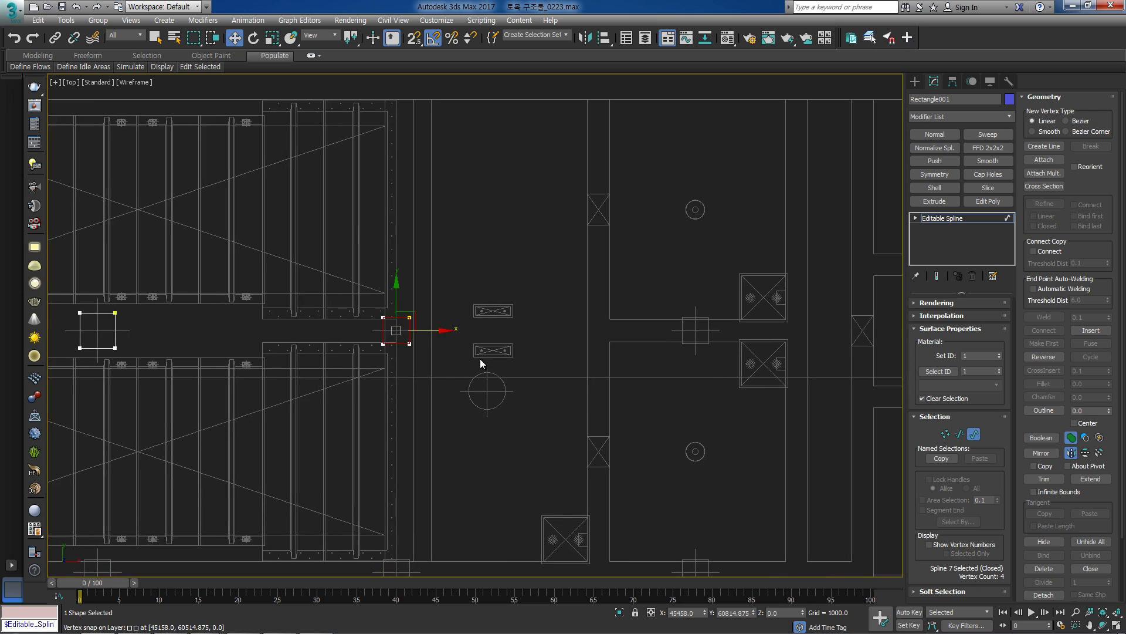
Copy the seventh column spline to the eighth column position and snap it onto the outline there.
scroll(483, 361, down, 1)
shift+drag(464, 341, 629, 346)
scroll(625, 347, up, 3)
key(s)
key(space)
drag(552, 353, 683, 354)
key(s)
scroll(684, 354, down, 4)
key(space)
middle_drag(734, 358, 493, 368)
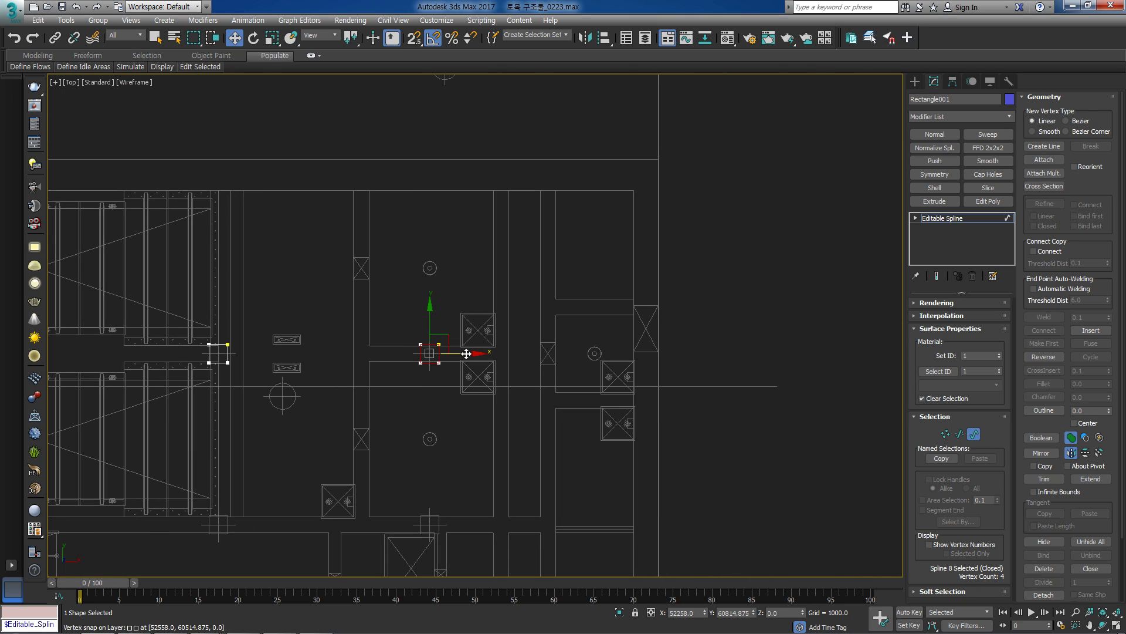
Extrude the whole row of column splines with an amount of 6000.
scroll(435, 360, down, 3)
middle_drag(361, 369, 766, 340)
middle_drag(132, 335, 487, 327)
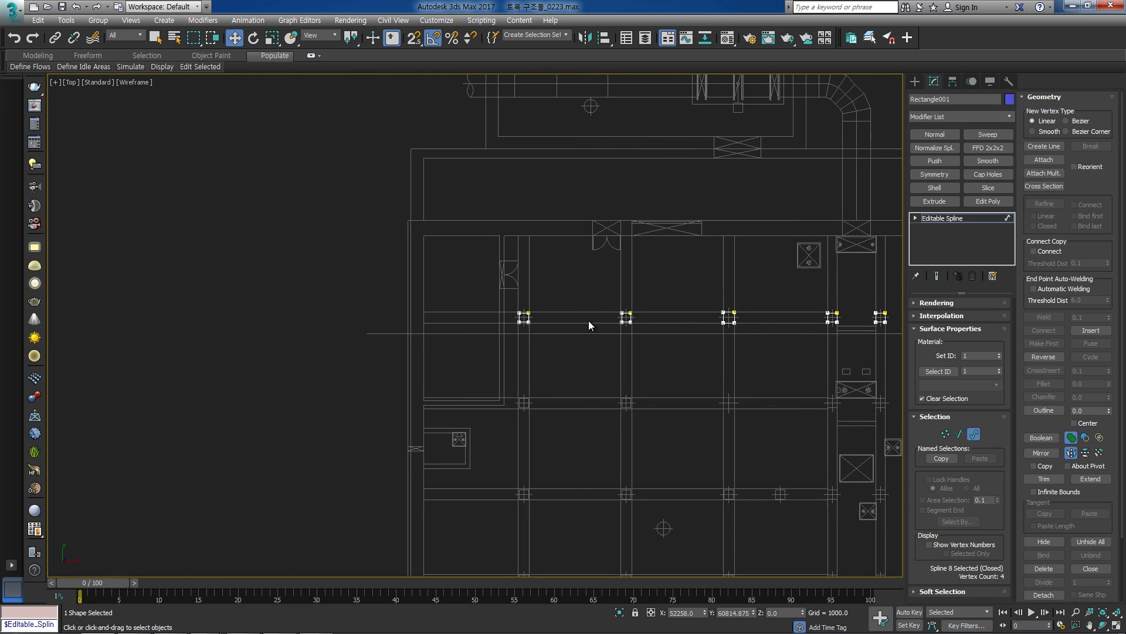
middle_drag(589, 325, 530, 328)
middle_drag(746, 323, 570, 336)
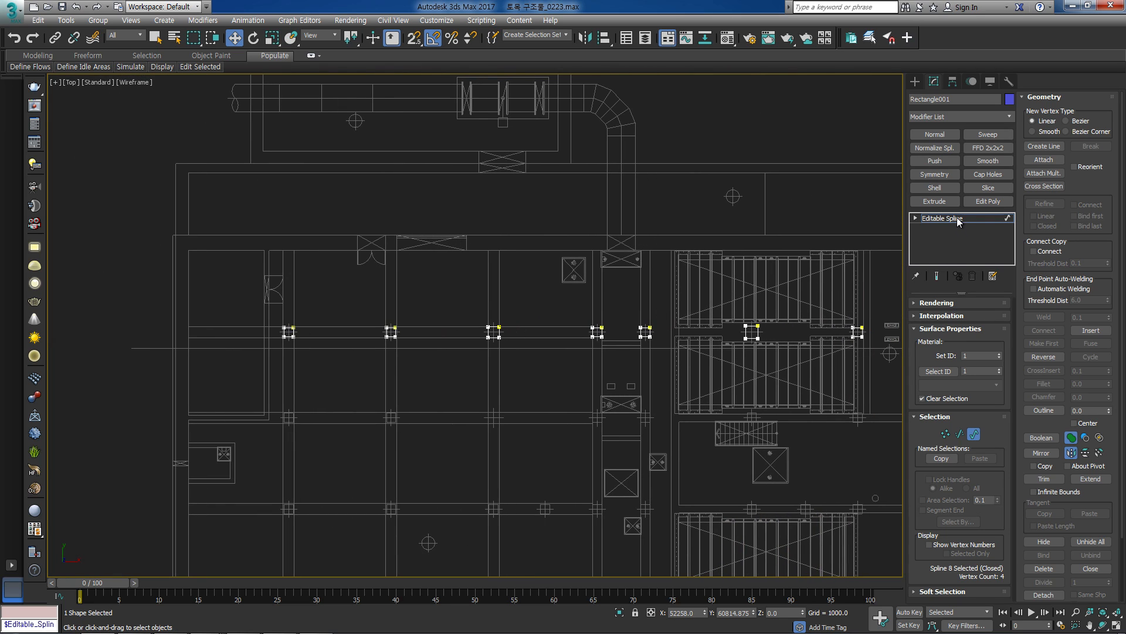
click(935, 202)
middle_drag(648, 333, 527, 357)
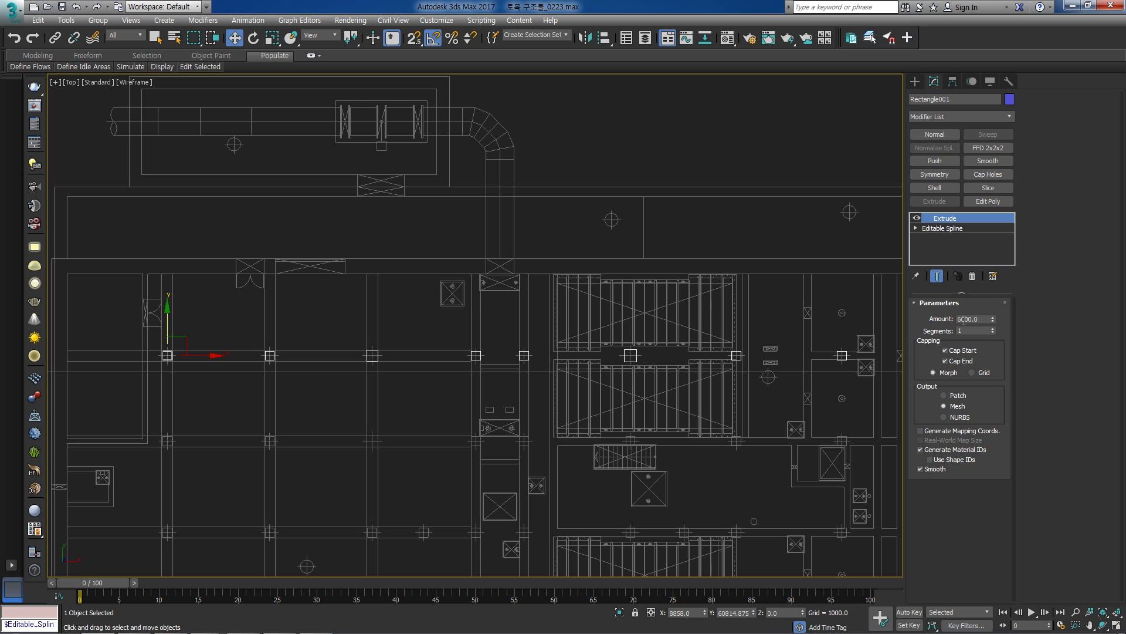
middle_drag(705, 299, 845, 309)
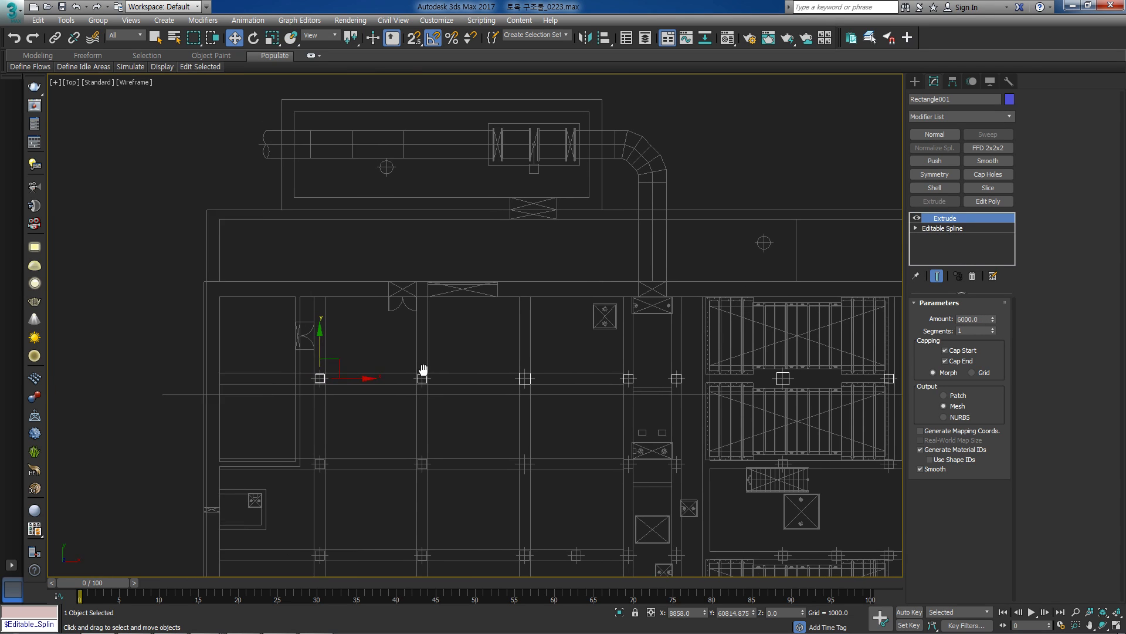
Examine the extruded columns against the floor plan and the elevation drawing in the Top and Front views.
key(f)
middle_drag(268, 300, 297, 347)
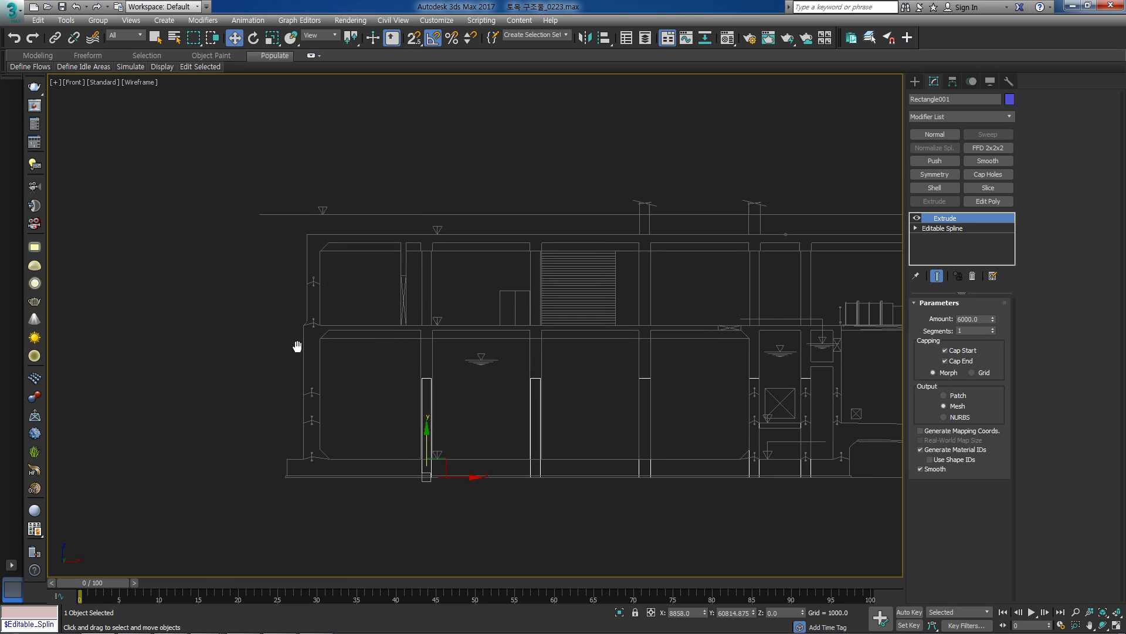
key(t)
middle_drag(404, 466, 320, 388)
scroll(293, 409, down, 4)
middle_drag(406, 434, 438, 412)
key(f)
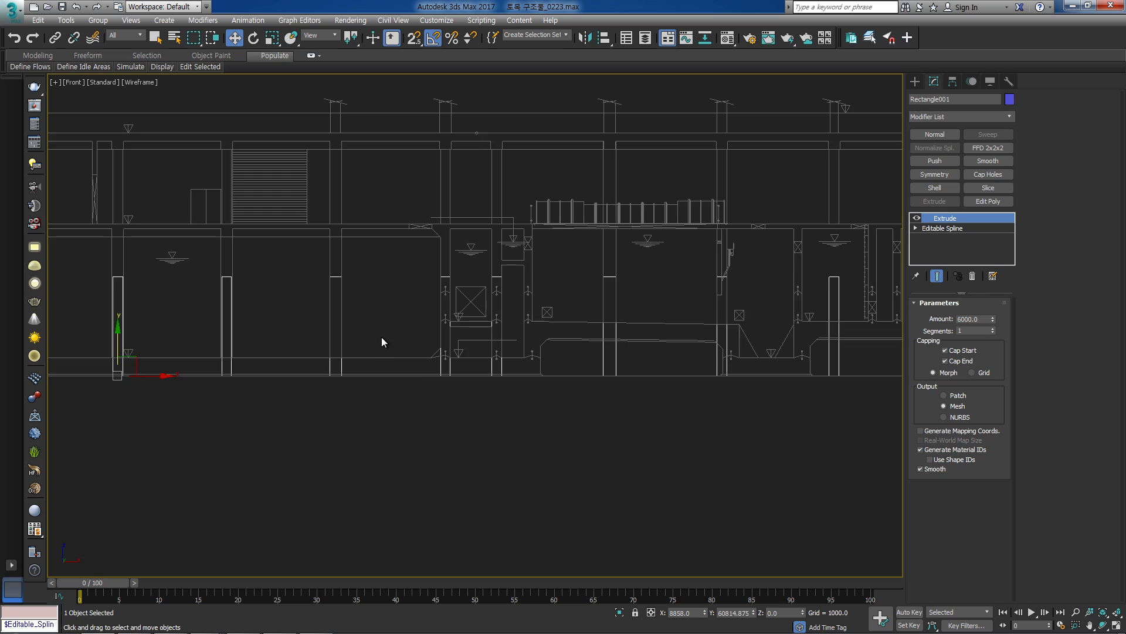
middle_drag(381, 337, 565, 466)
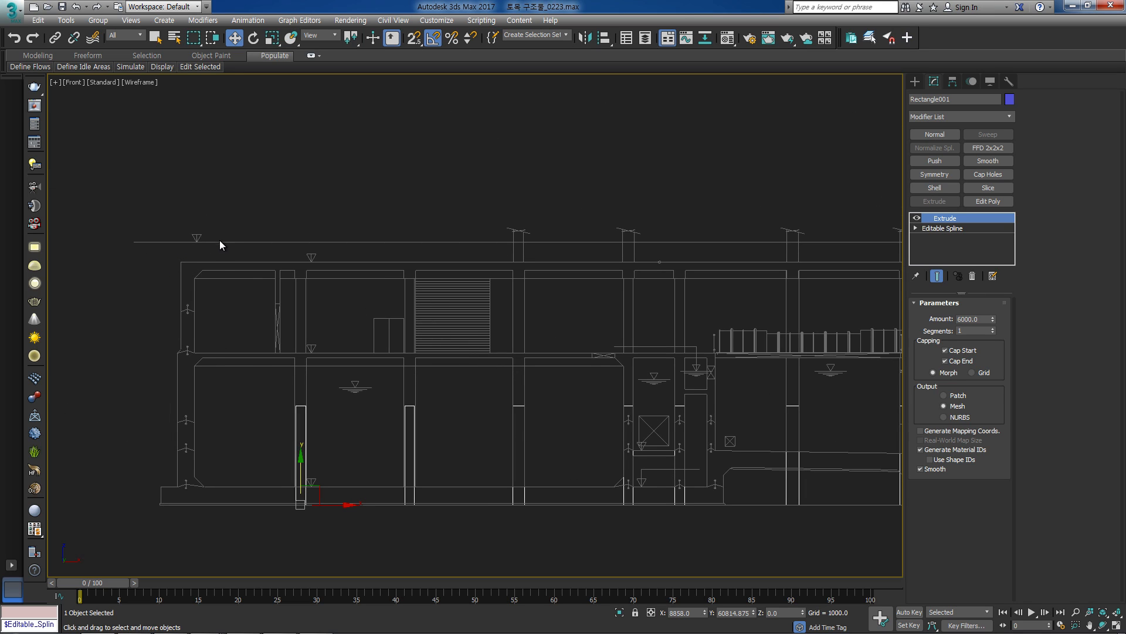
middle_drag(291, 373, 362, 357)
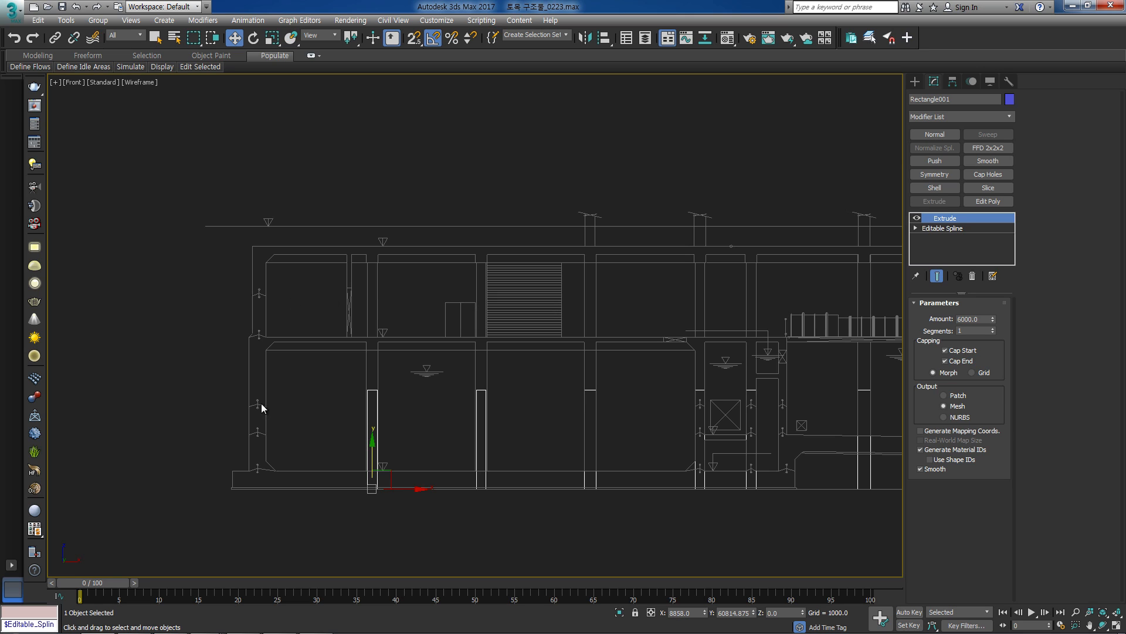
scroll(779, 439, down, 2)
middle_drag(780, 439, 476, 432)
middle_drag(330, 414, 608, 433)
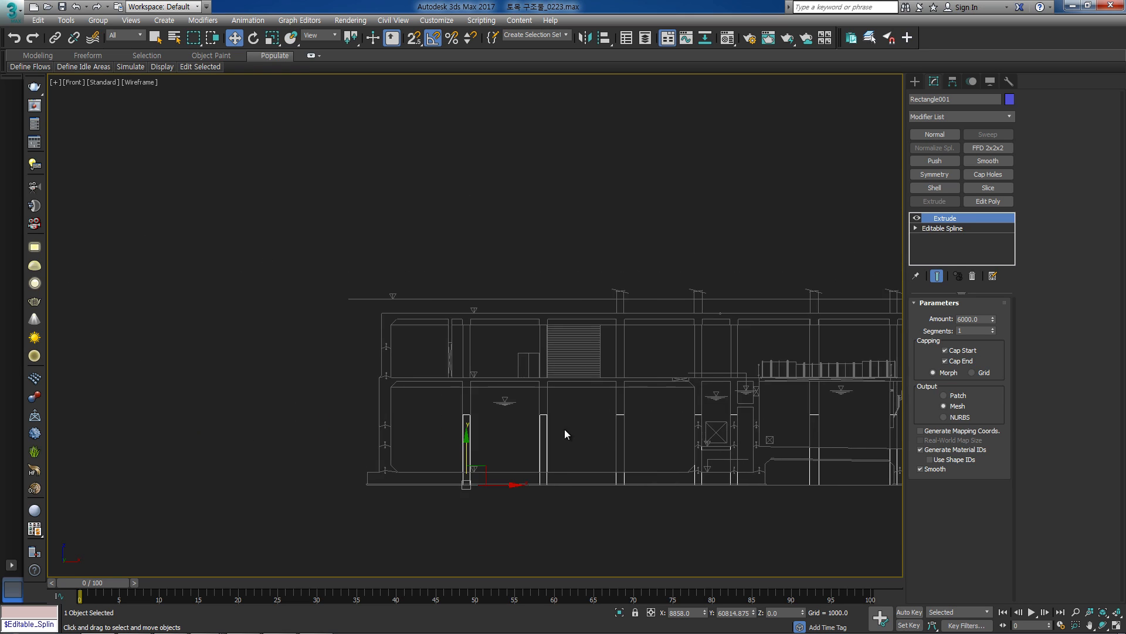
In the Front view, move the columns up to the upper storey and snap their bases to its floor line.
scroll(500, 436, up, 4)
drag(442, 510, 453, 268)
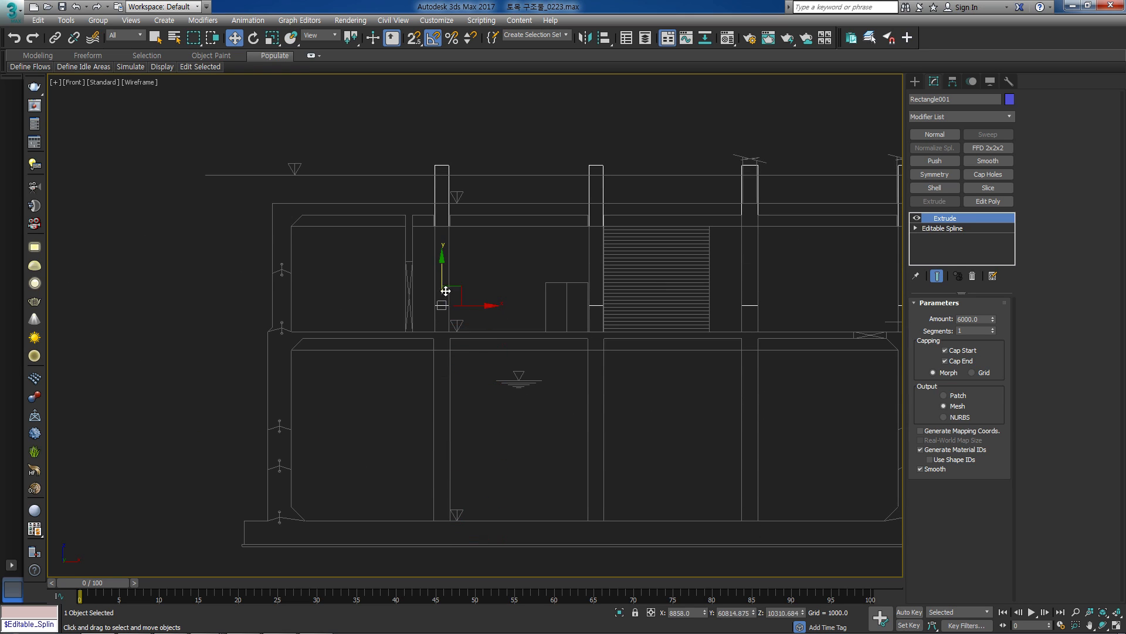
scroll(441, 297, up, 3)
key(space)
key(s)
drag(416, 329, 395, 390)
key(s)
key(space)
scroll(471, 355, down, 8)
middle_drag(508, 347, 386, 375)
Convert the extruded columns to an Editable Poly.
key(alt+e)
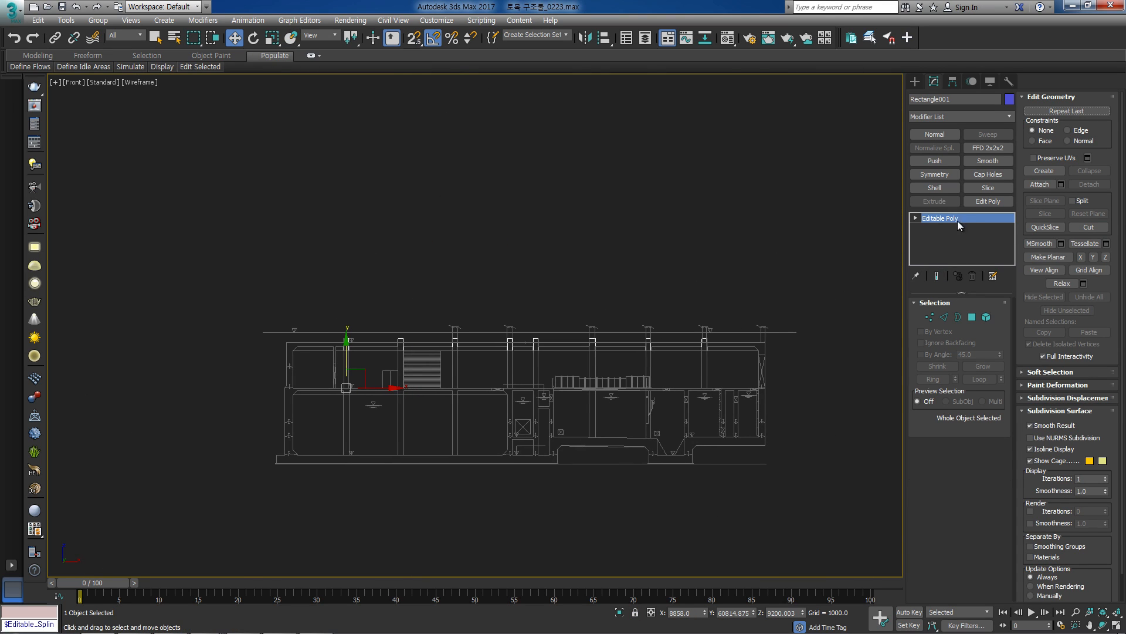
right_click(594, 365)
mouse_move(651, 496)
At Vertex level, snap the top vertices of all columns down to the underside of the upper beam.
key(1)
scroll(260, 387, up, 5)
middle_drag(259, 382, 530, 304)
key(s)
drag(544, 270, 526, 372)
key(s)
key(space)
scroll(540, 393, down, 5)
middle_drag(598, 384, 366, 359)
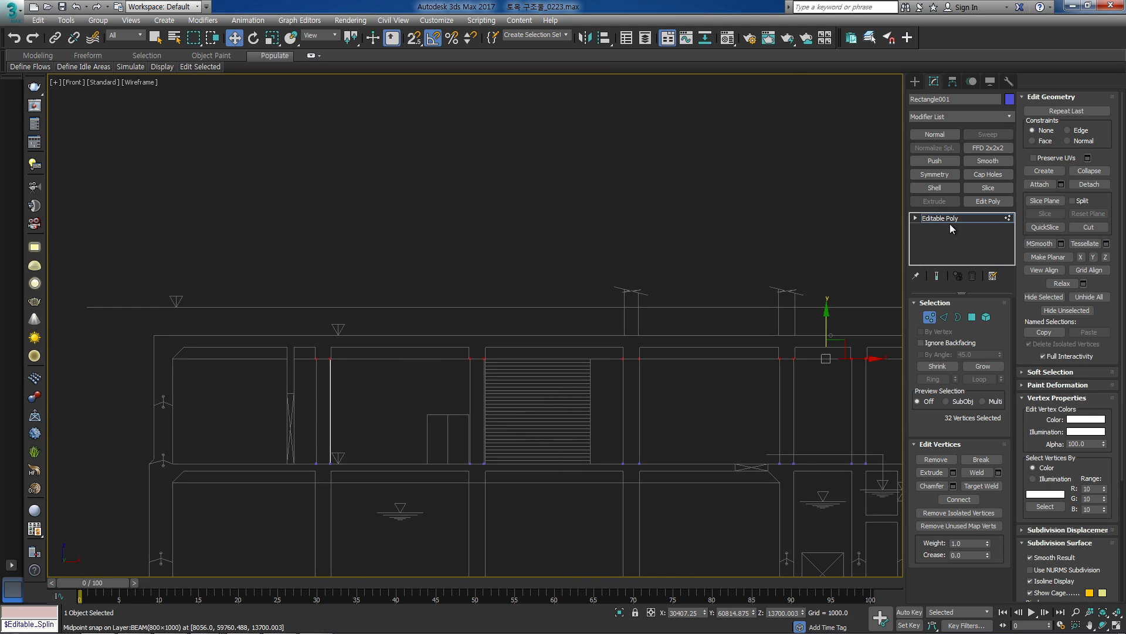
Examine the column tops and side edges against the beams and column lines in the elevation, and leave the Vertex level.
middle_drag(826, 302, 533, 352)
middle_drag(722, 359, 686, 342)
scroll(463, 334, up, 3)
middle_drag(278, 356, 584, 316)
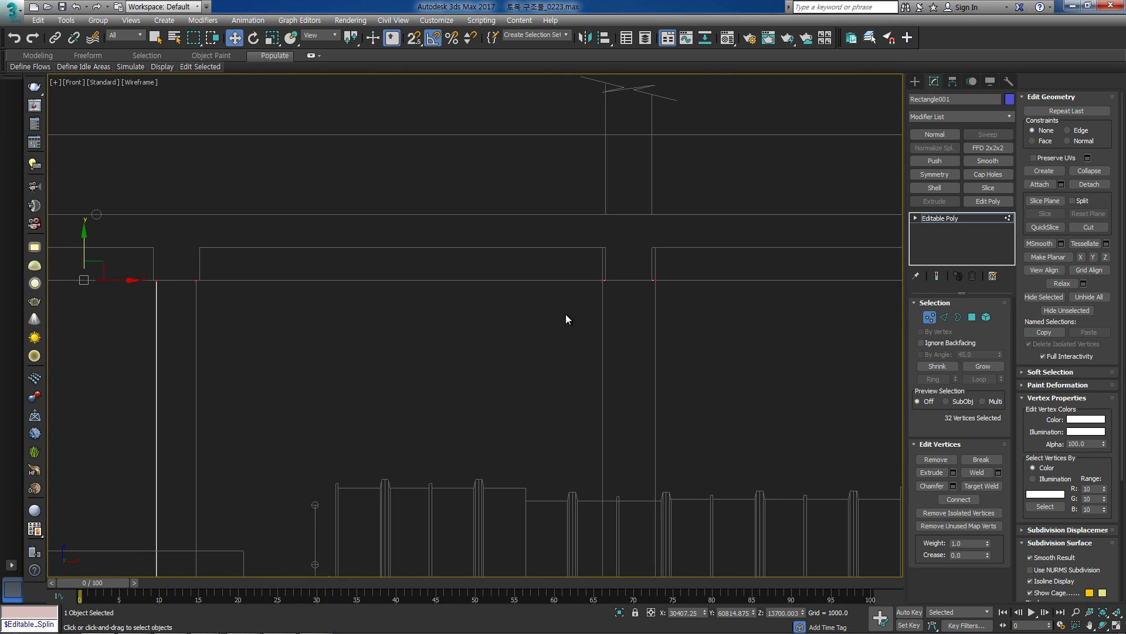
middle_drag(63, 351, 623, 352)
scroll(712, 277, up, 3)
scroll(745, 310, down, 2)
scroll(745, 308, up, 8)
scroll(497, 229, down, 8)
middle_drag(528, 257, 798, 336)
scroll(587, 249, up, 10)
scroll(791, 330, down, 5)
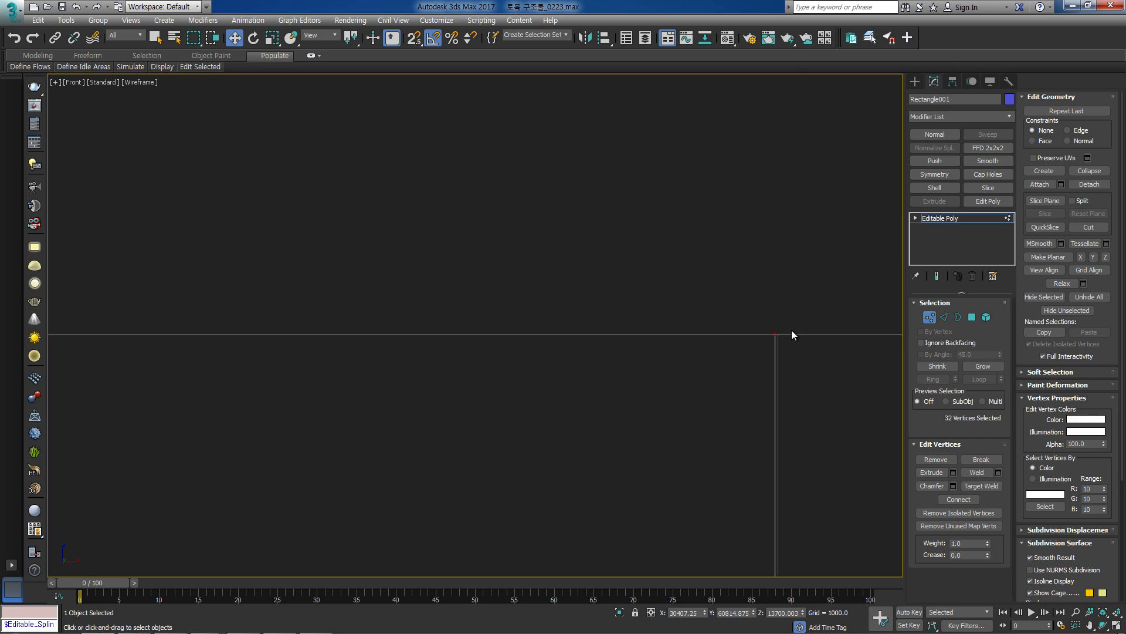
scroll(511, 253, down, 5)
key(1)
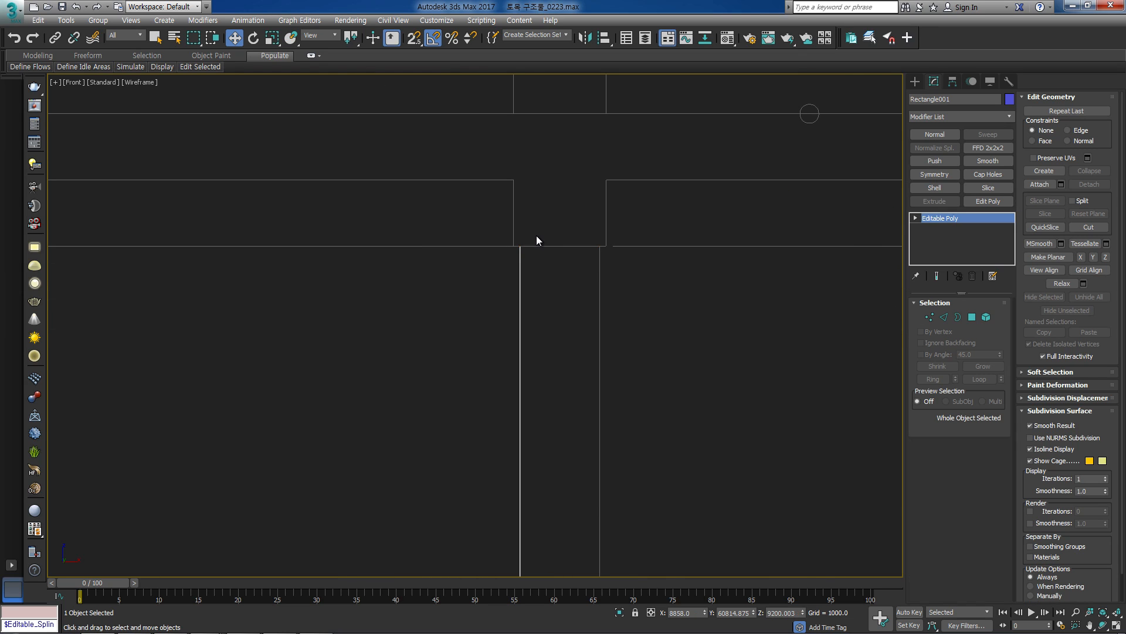
At Vertex level in the Top view, select the vertices along one side of the larger third column in the row.
key(1)
key(t)
scroll(466, 315, down, 4)
drag(564, 209, 512, 329)
scroll(543, 293, up, 9)
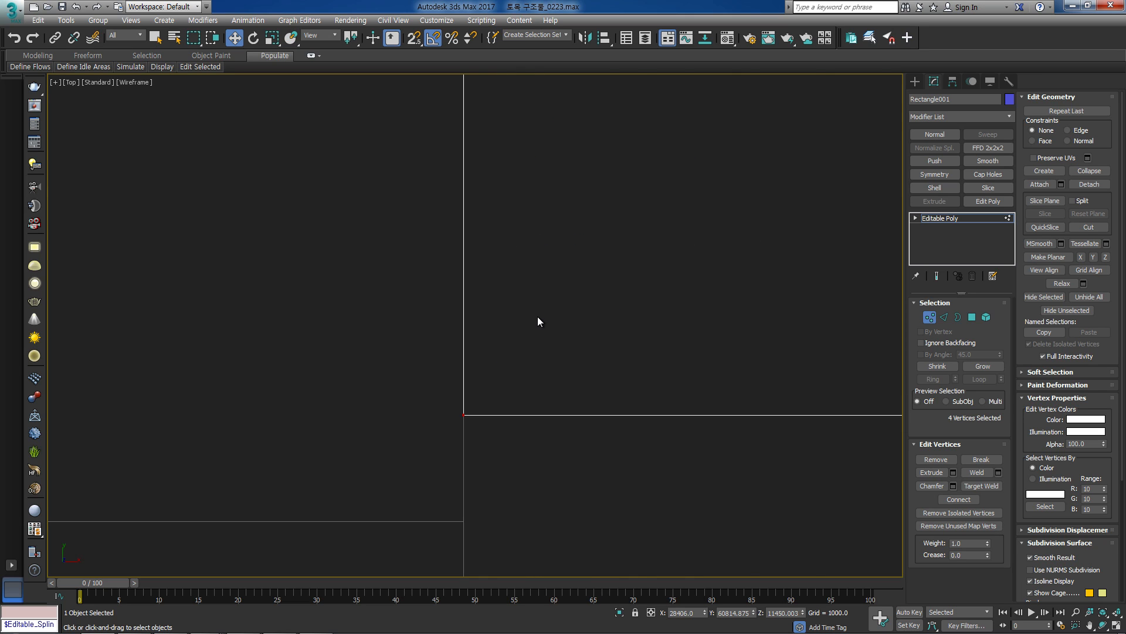
scroll(508, 373, down, 8)
middle_drag(388, 359, 457, 339)
scroll(457, 339, up, 3)
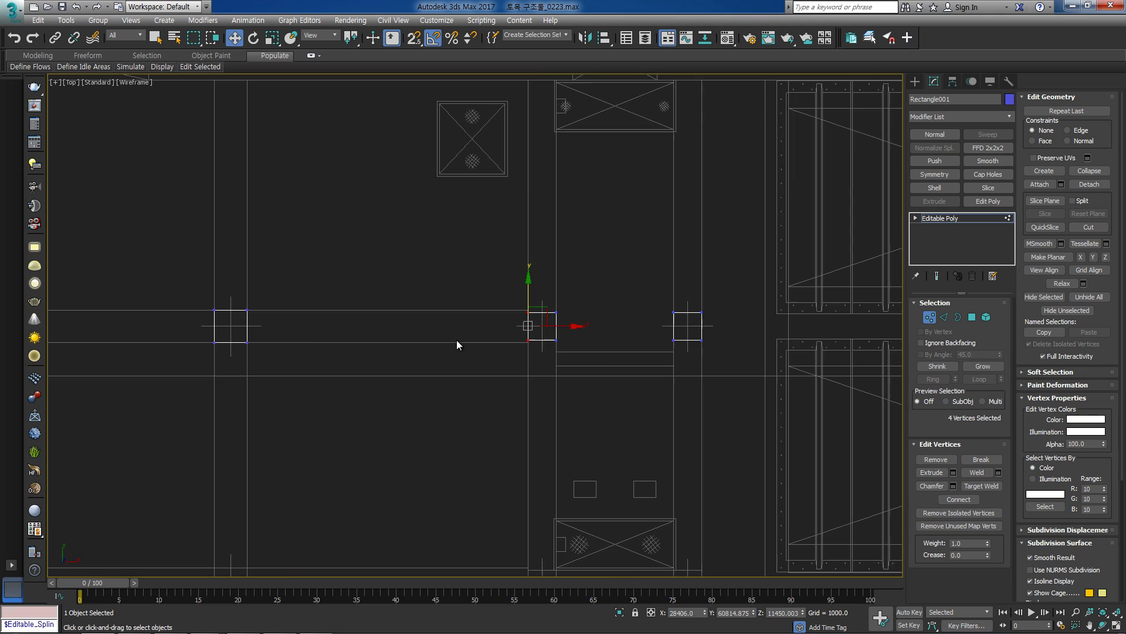
drag(305, 262, 192, 384)
middle_drag(193, 385, 478, 389)
scroll(530, 314, up, 8)
drag(577, 298, 505, 557)
Try to snap the selected side vertices to the column line of the elevation in the Front view.
key(f)
key(z)
middle_drag(436, 195, 308, 230)
scroll(616, 206, up, 10)
scroll(646, 259, up, 5)
scroll(638, 254, up, 3)
scroll(623, 252, up, 2)
key(s)
key(space)
drag(566, 252, 593, 252)
key(s)
key(ctrl+z)
scroll(570, 326, up, 2)
key(s)
drag(575, 322, 606, 369)
key(s)
key(space)
scroll(635, 353, down, 5)
key(ctrl+z)
In the Top view, pull the column's right-edge vertices inward and snap them horizontally onto the plan's column line.
key(space)
key(t)
key(z)
middle_drag(493, 312, 533, 292)
key(s)
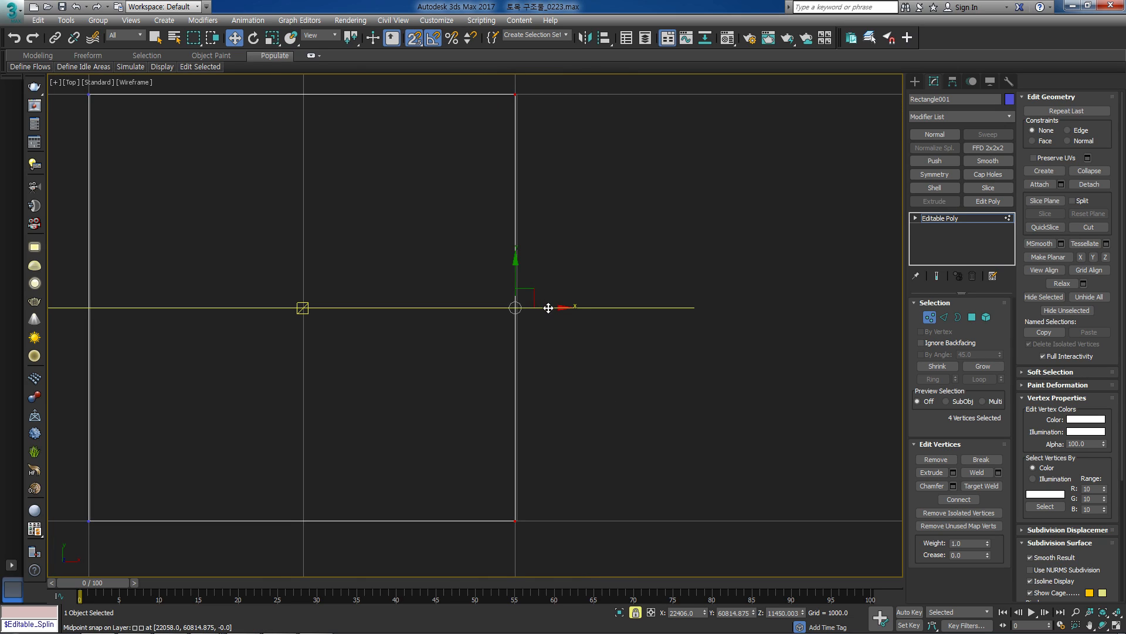
key(s)
drag(552, 304, 514, 304)
middle_drag(485, 105, 480, 206)
scroll(483, 205, up, 3)
key(space)
key(s)
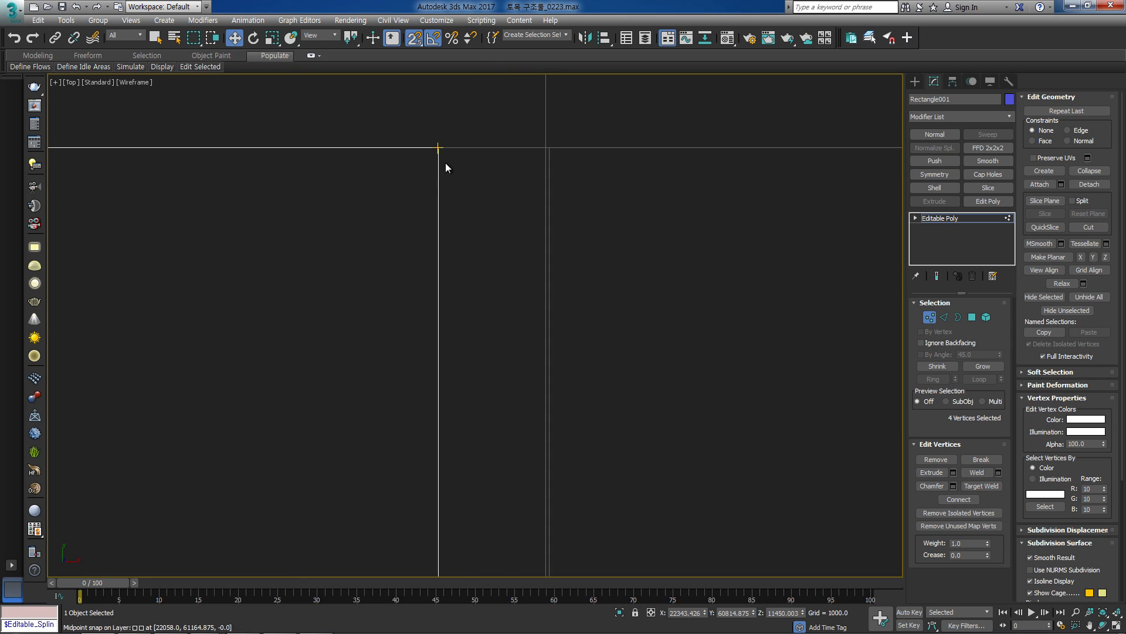
key(space)
drag(438, 156, 563, 275)
key(space)
key(s)
Pull the same column's left-edge vertices inward, snap them to the plan's column line, and inspect the result in the Front view.
scroll(563, 276, down, 5)
drag(315, 185, 235, 562)
middle_drag(280, 167, 451, 191)
scroll(452, 194, up, 5)
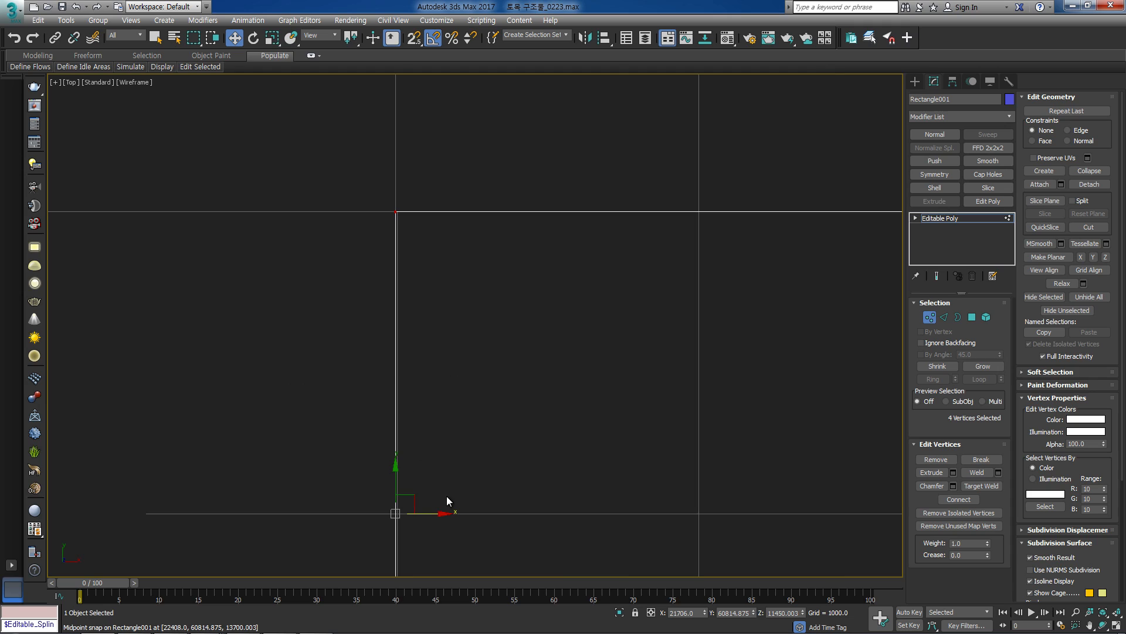
drag(438, 513, 480, 511)
scroll(429, 175, up, 4)
key(s)
key(space)
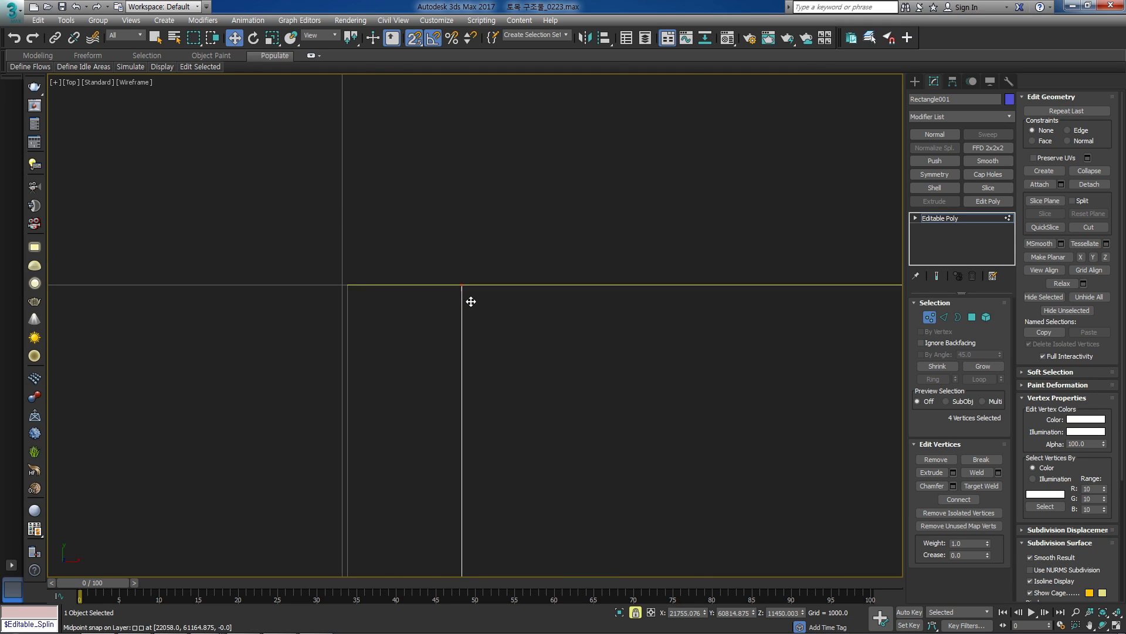
drag(466, 299, 349, 402)
key(s)
key(space)
key(f)
scroll(469, 357, up, 5)
middle_drag(408, 254, 384, 221)
mouse_move(483, 251)
middle_down()
mouse_move(329, 248)
mouse_move(741, 226)
mouse_move(566, 307)
mouse_move(528, 304)
mouse_move(618, 288)
mouse_move(528, 236)
mouse_move(484, 253)
middle_up()
key(t)
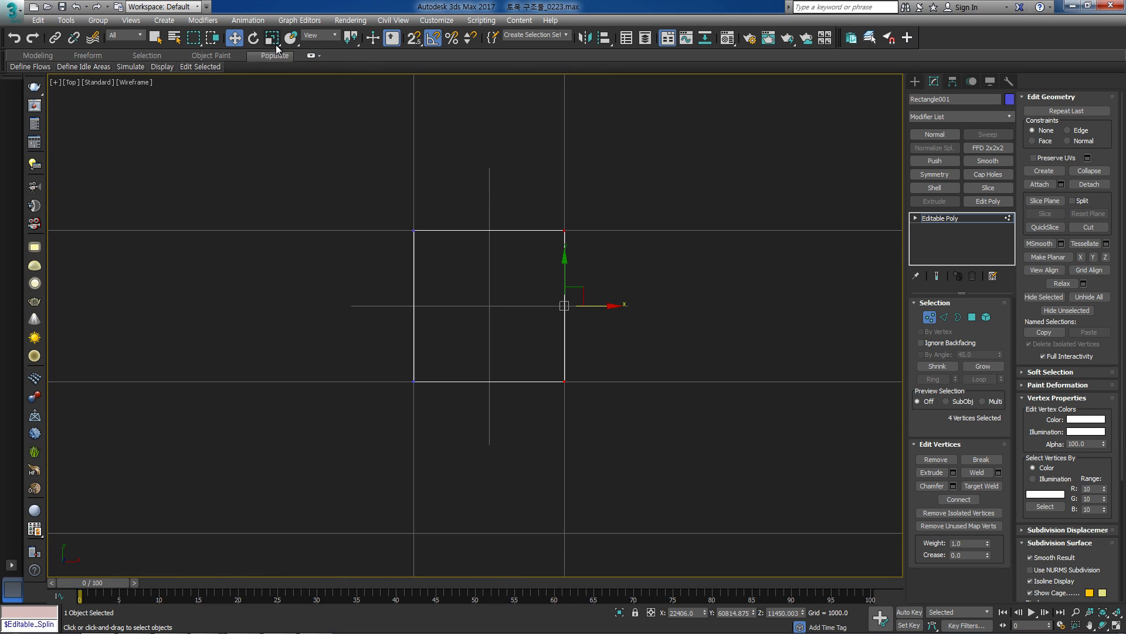
Examine the grid and snap settings, including the Vertex and Midpoint snaps, frozen-object snapping, axis constraints and the home grid.
right_click(432, 39)
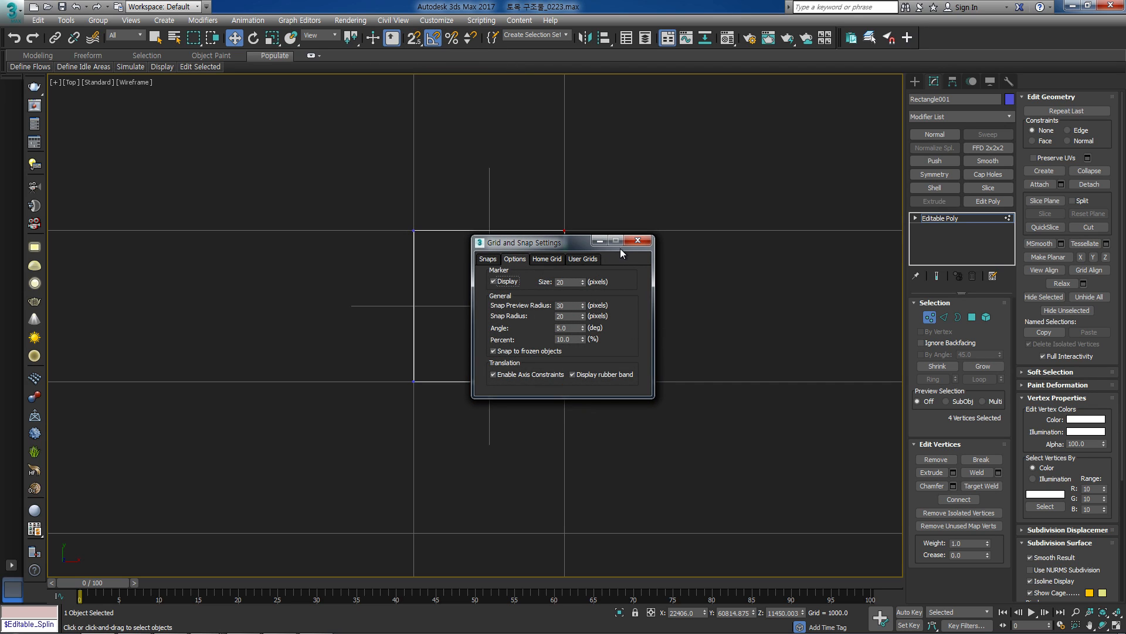
click(488, 259)
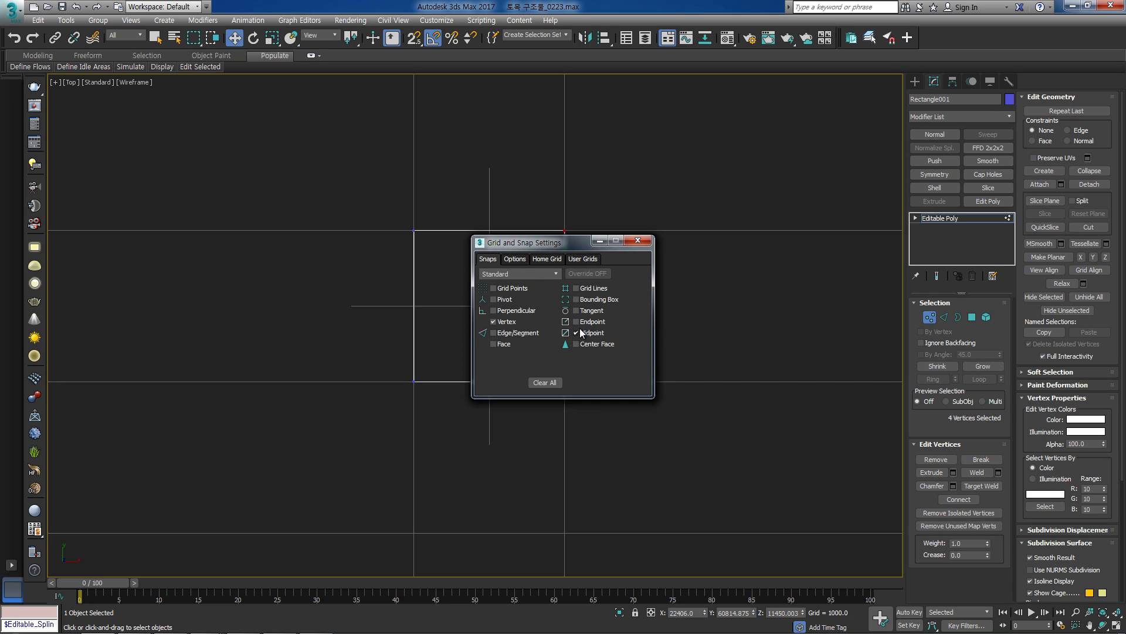
click(516, 259)
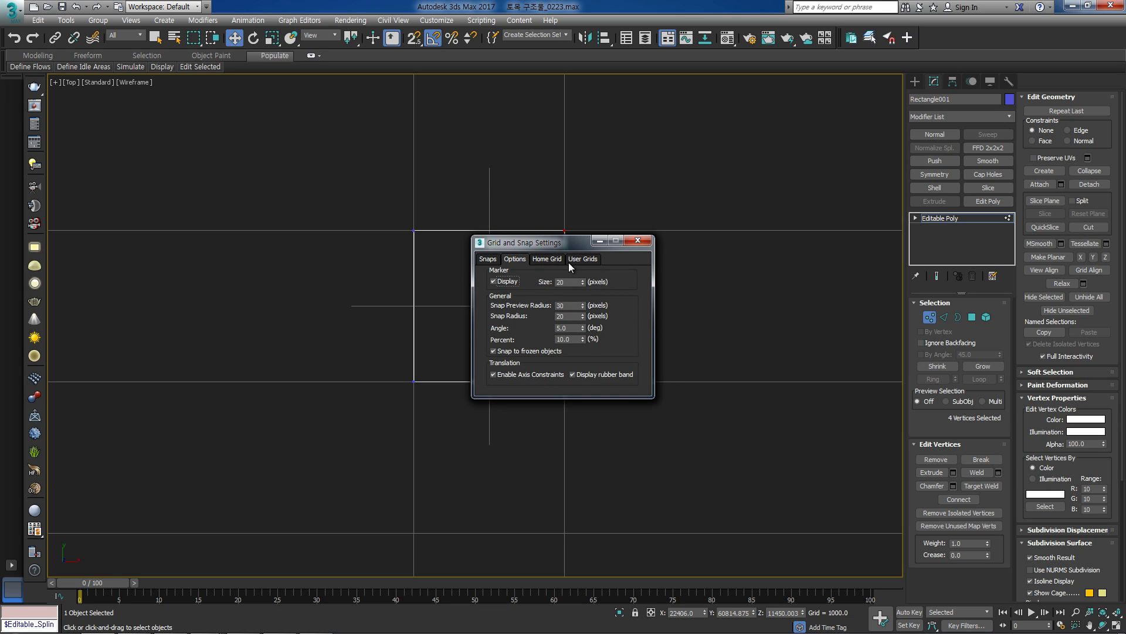
click(543, 260)
click(515, 259)
click(547, 259)
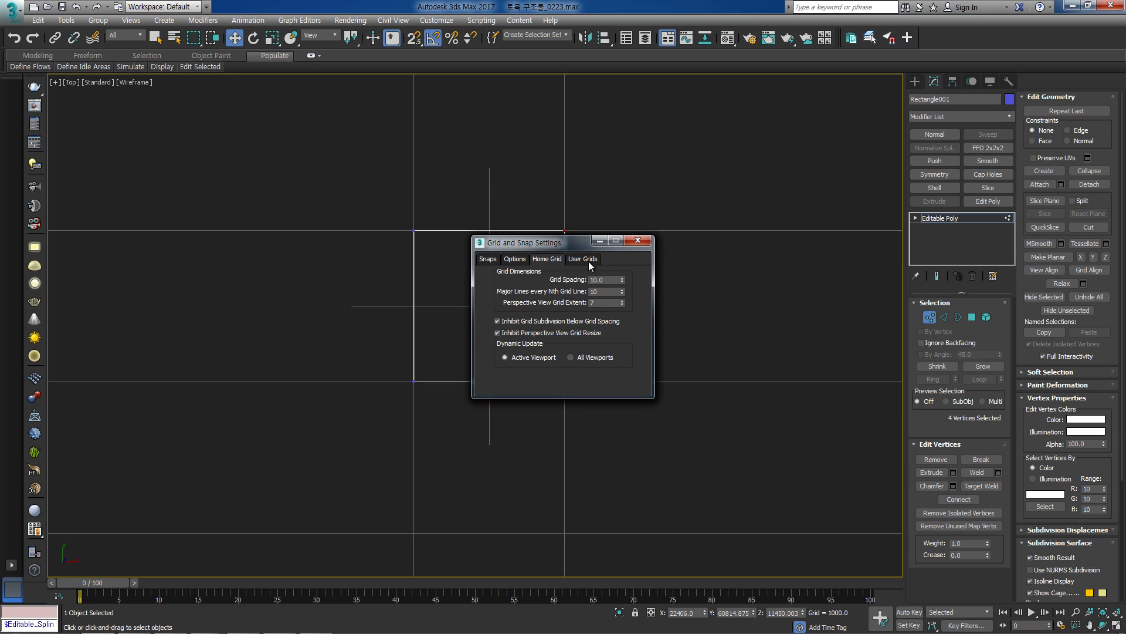
click(588, 262)
click(489, 260)
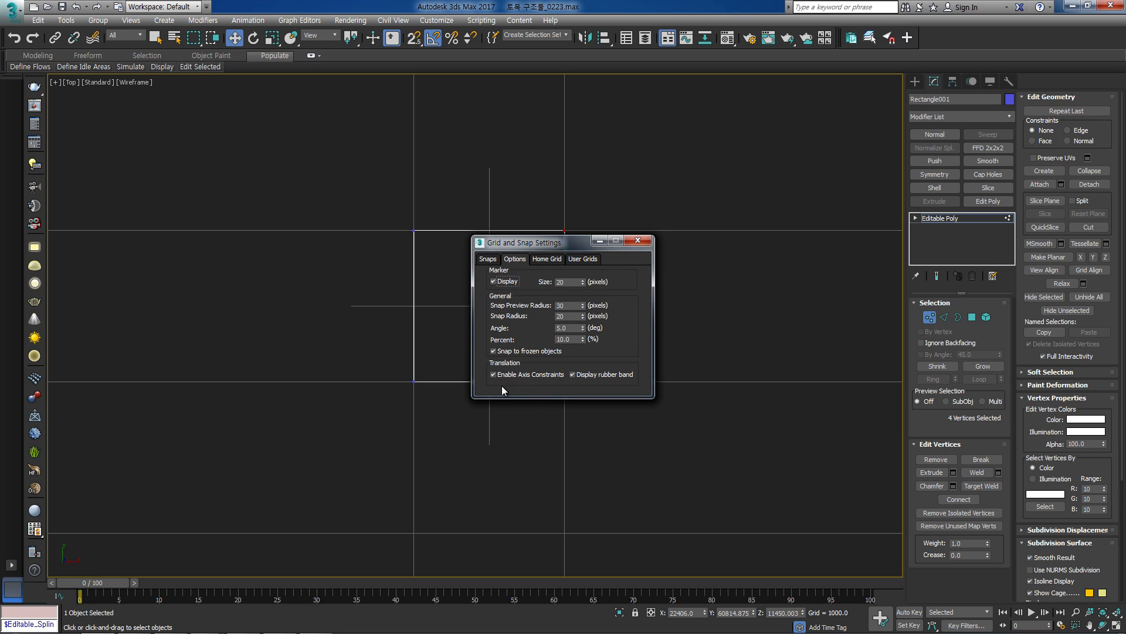
click(639, 241)
Leave the Vertex level and examine the column row against the drawings in the Front and Top views.
scroll(503, 294, down, 8)
click(951, 223)
scroll(523, 325, down, 10)
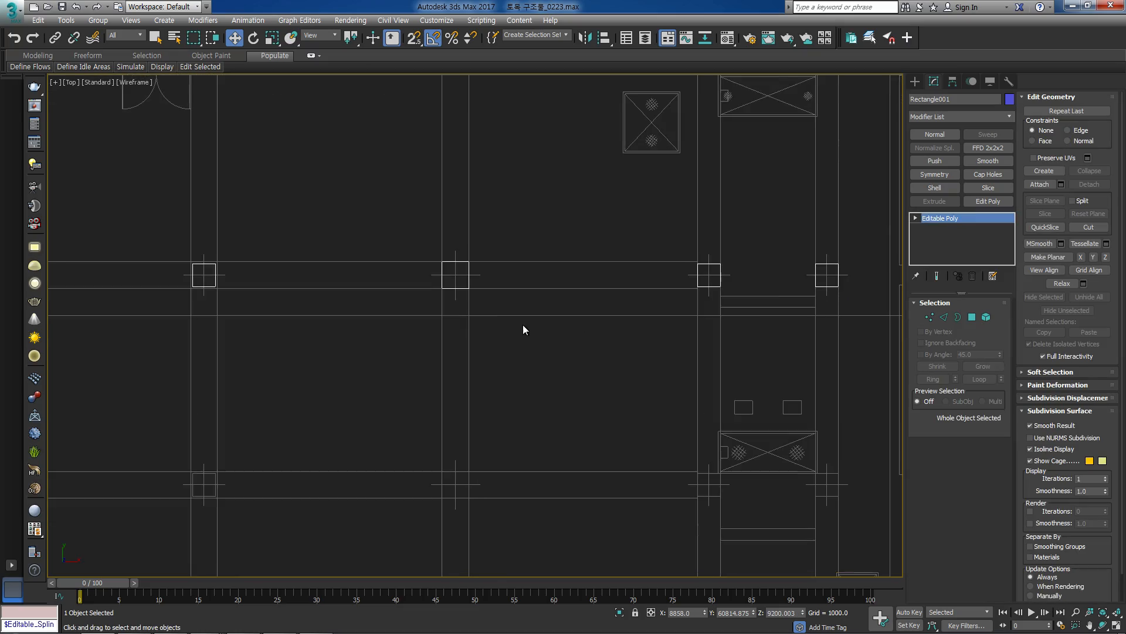
alt+middle_drag(576, 317, 531, 262)
key(f)
scroll(531, 265, up, 5)
scroll(531, 269, down, 5)
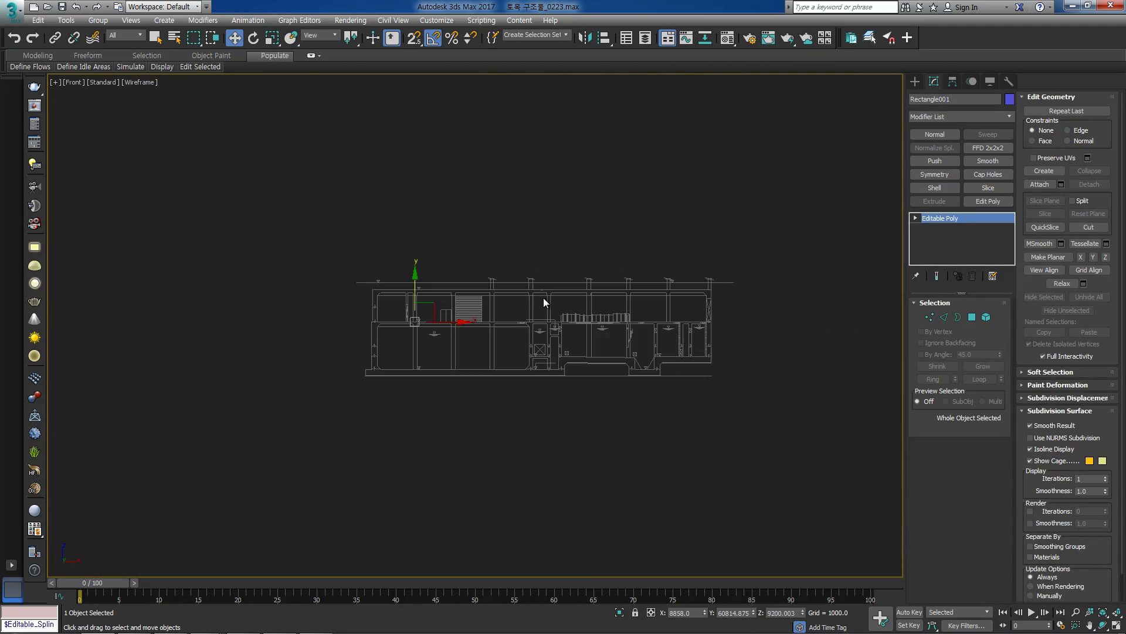
scroll(416, 309, up, 3)
key(t)
scroll(342, 312, down, 3)
scroll(537, 266, up, 8)
scroll(536, 279, down, 6)
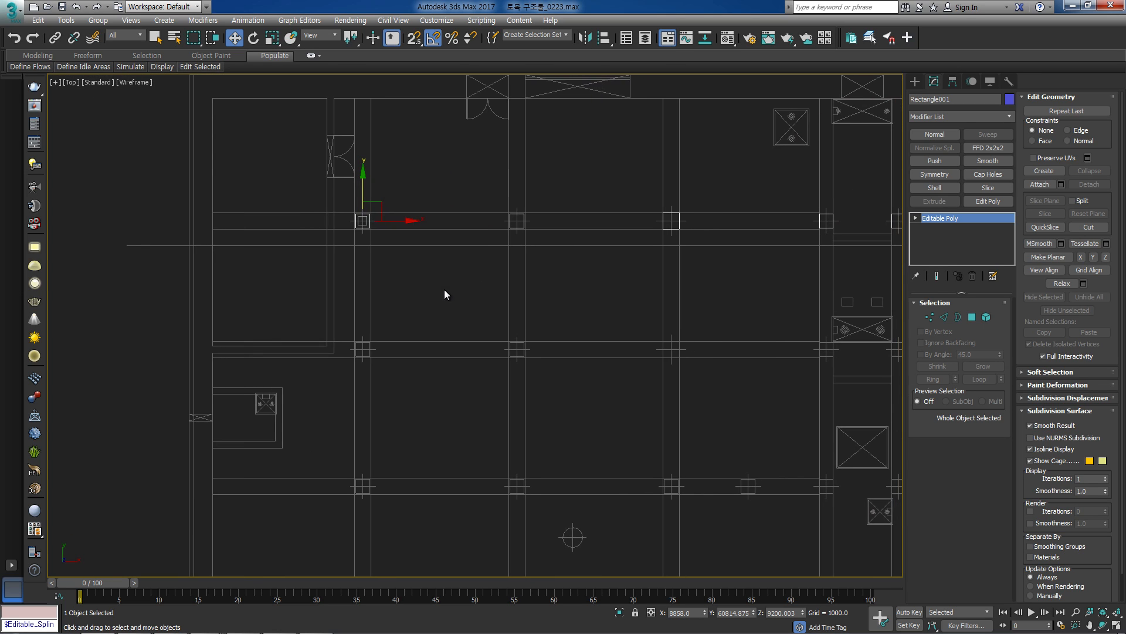
scroll(821, 281, up, 2)
At Element level, copy the leftmost columns of the first row down to the second row of the plan.
click(986, 317)
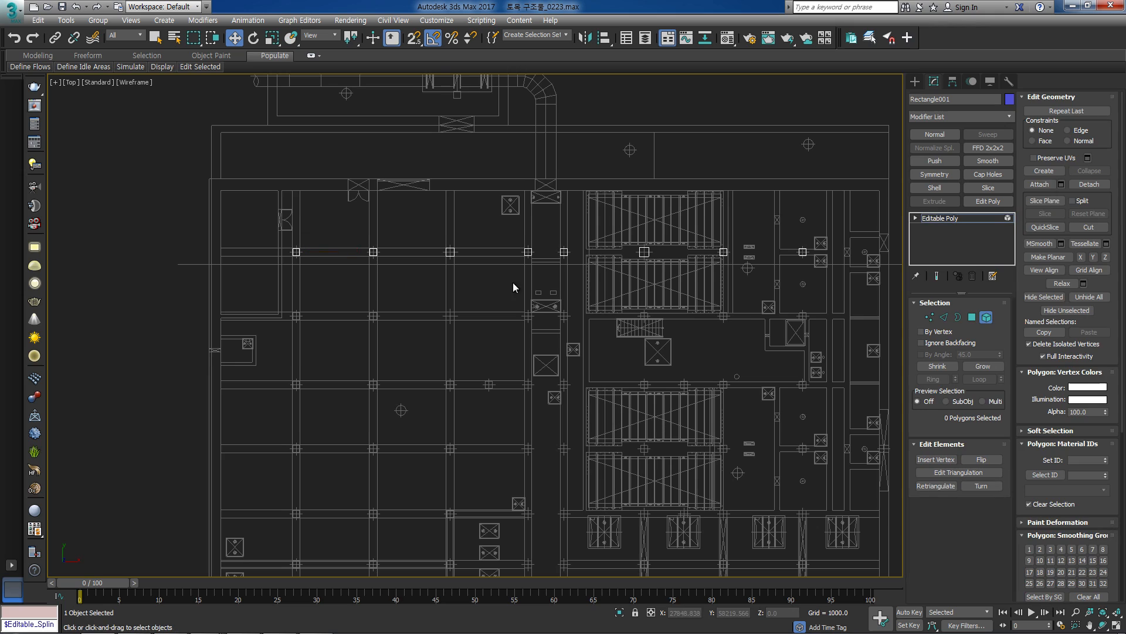
scroll(375, 256, up, 1)
scroll(234, 225, up, 1)
drag(234, 225, 582, 337)
drag(643, 315, 720, 326)
click(437, 266)
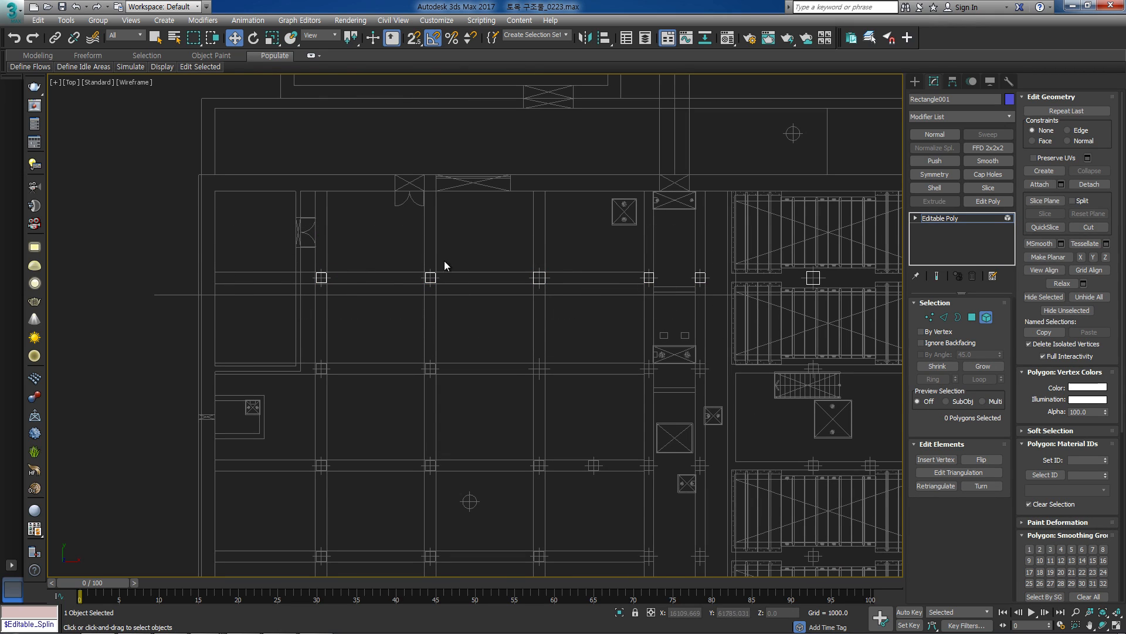
shift+drag(328, 253, 333, 466)
click(617, 339)
Snap the copied leftmost columns onto their second-row column outlines in the plan.
scroll(328, 356, up, 5)
scroll(330, 357, up, 4)
key(s)
key(s)
scroll(473, 432, down, 2)
scroll(478, 430, down, 2)
middle_drag(821, 393, 495, 339)
Select the third, fourth and fifth columns of the first row and copy them down towards the second row.
click(495, 338)
middle_drag(565, 303, 196, 341)
click(307, 162)
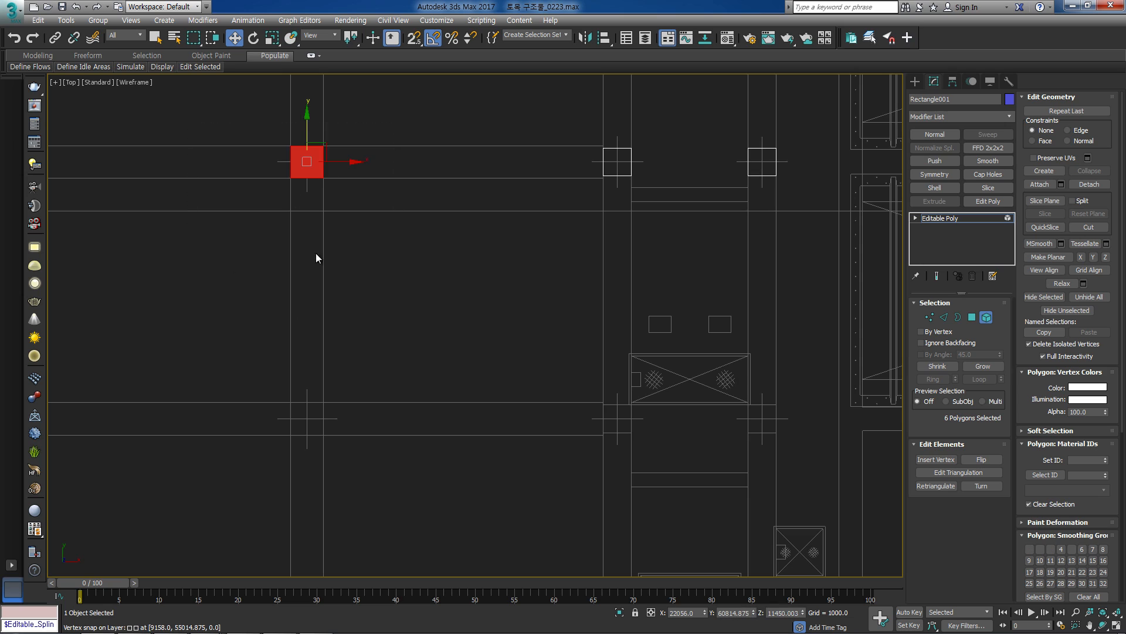
middle_drag(270, 256, 162, 269)
ctrl+drag(462, 172, 784, 269)
middle_drag(270, 152, 296, 190)
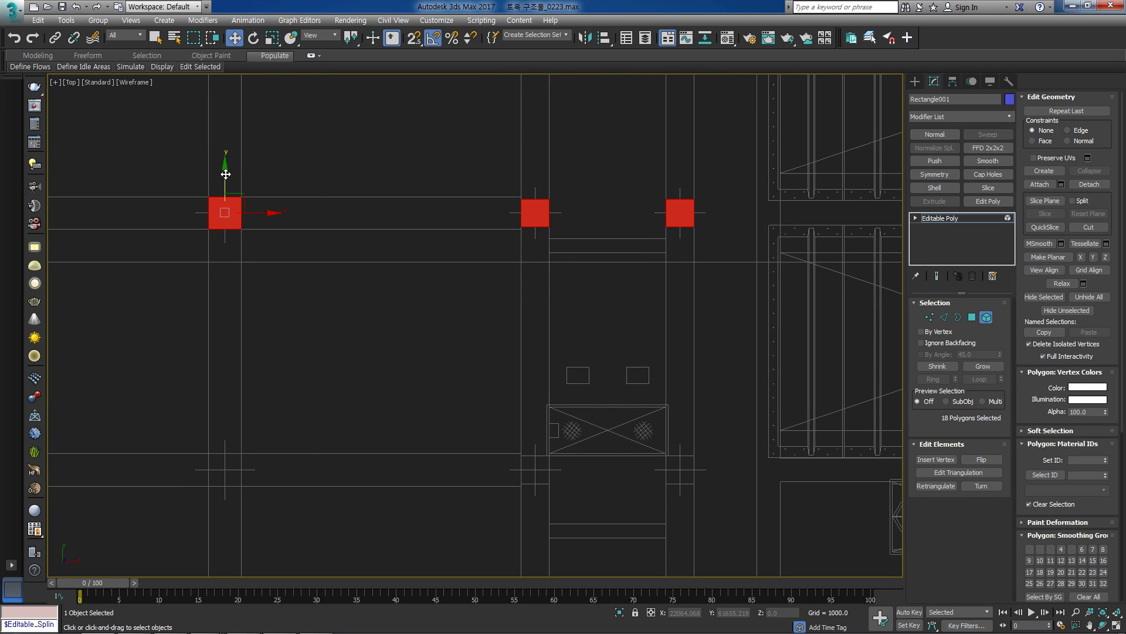
shift+drag(225, 174, 226, 359)
key(Return)
Snap the three copied columns onto their second-row positions in the plan.
mouse_move(311, 397)
middle_down()
mouse_move(462, 214)
mouse_move(553, 228)
middle_up()
scroll(481, 260, up, 3)
key(s)
scroll(420, 230, down, 5)
drag(418, 229, 308, 279)
key(s)
scroll(441, 270, up, 5)
key(space)
Select the two first-row columns to the right of the large column between the stairs and copy them down to the second row.
middle_drag(761, 241, 266, 269)
middle_drag(701, 267, 387, 292)
scroll(435, 297, down, 5)
middle_drag(638, 301, 238, 304)
middle_drag(499, 228, 419, 301)
click(424, 306)
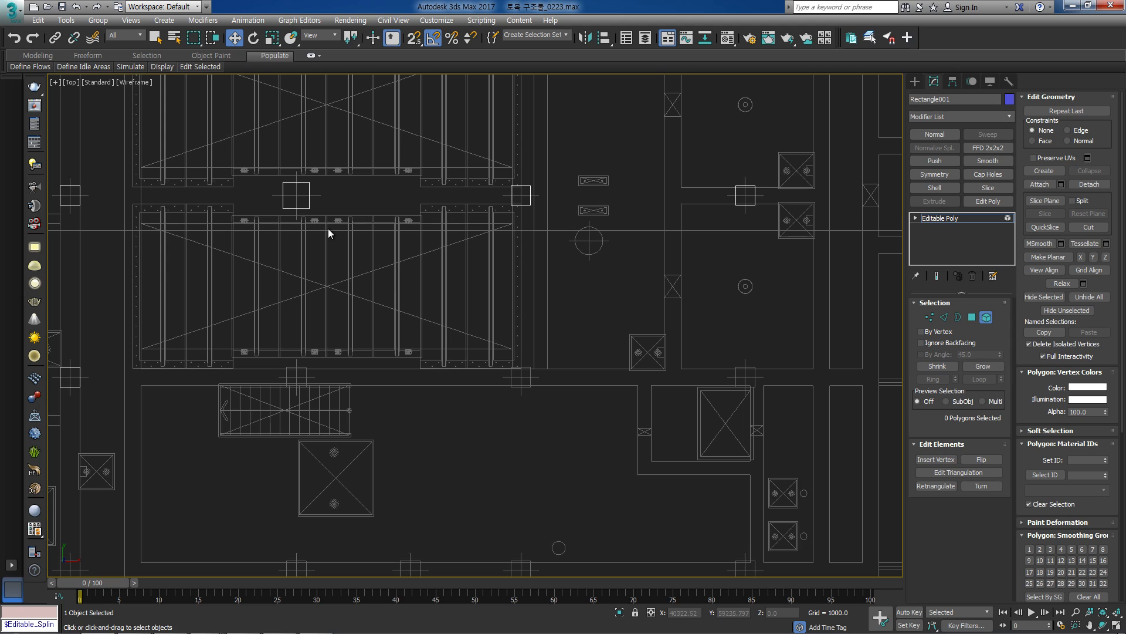
drag(581, 160, 508, 213)
middle_drag(606, 234, 462, 249)
ctrl+drag(527, 259, 528, 260)
middle_drag(653, 234, 610, 244)
shift+drag(335, 184, 336, 384)
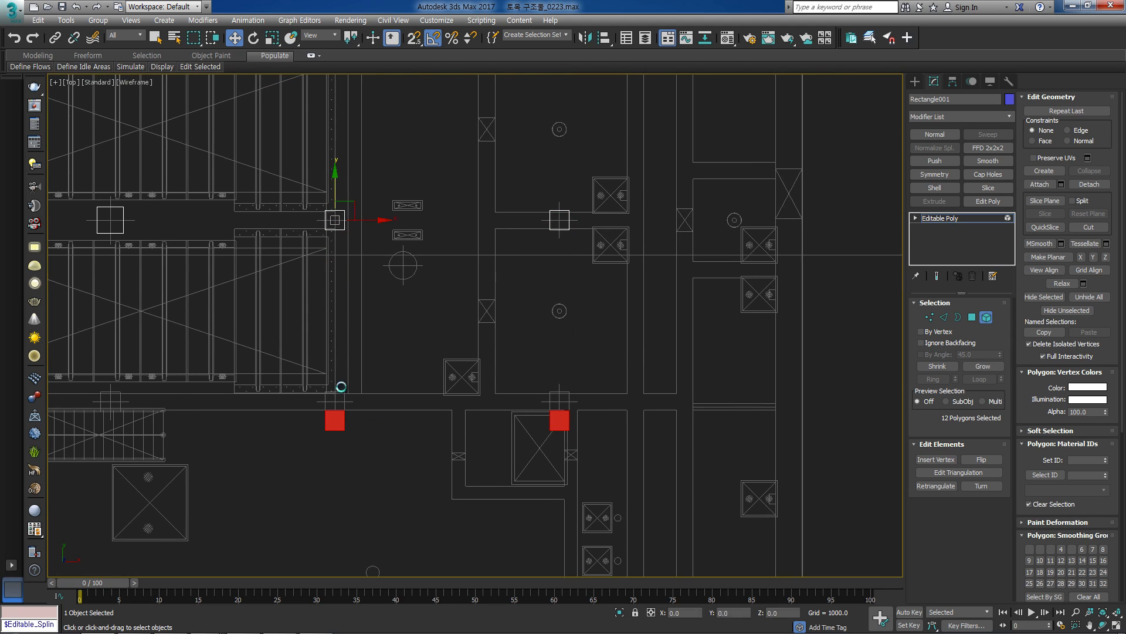
click(611, 333)
Snap the two copied columns vertically onto their second-row column outlines in the plan.
middle_drag(410, 380, 451, 327)
scroll(388, 364, up, 5)
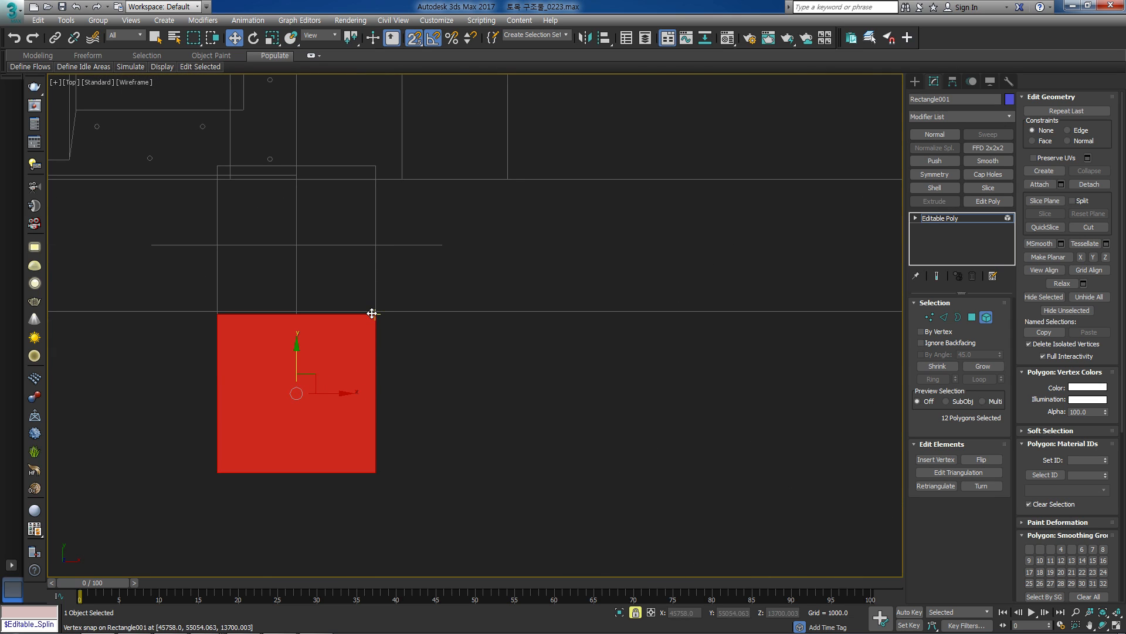
drag(372, 315, 372, 168)
scroll(413, 198, down, 5)
middle_drag(568, 232, 687, 238)
scroll(704, 237, down, 5)
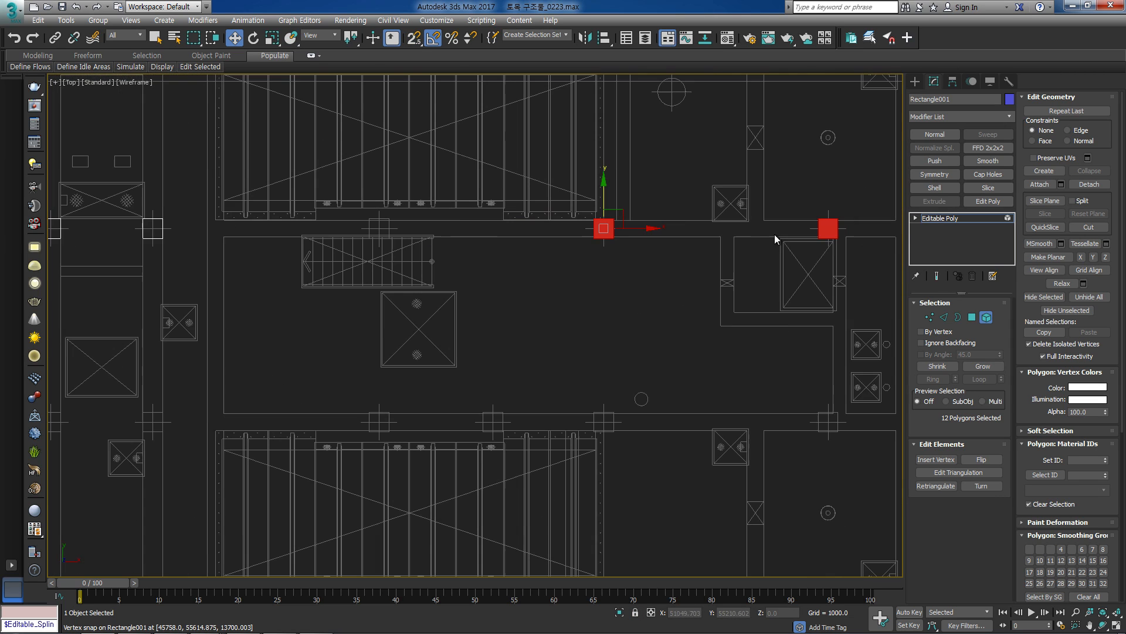
Try to copy a second-row column sideways to the empty column position above the small staircase.
middle_drag(382, 297, 694, 314)
scroll(396, 308, down, 3)
scroll(249, 298, down, 2)
click(231, 308)
shift+drag(280, 308, 554, 313)
click(613, 326)
scroll(513, 305, up, 10)
drag(450, 222, 422, 244)
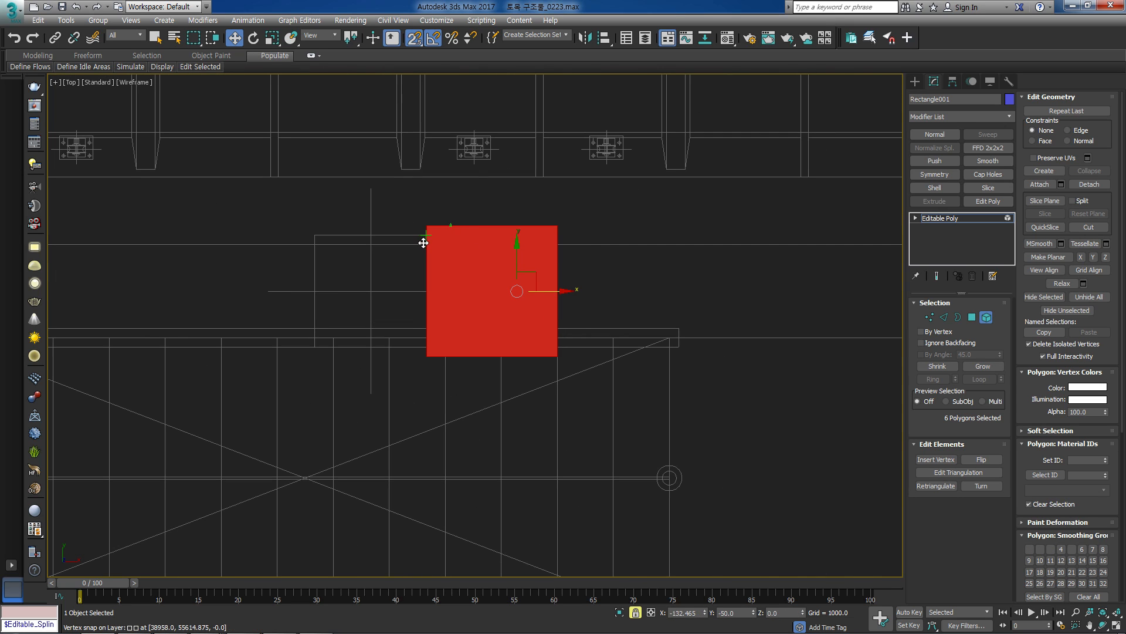
scroll(468, 242, down, 6)
scroll(512, 175, down, 4)
middle_drag(515, 170, 527, 333)
scroll(527, 334, up, 2)
key(Delete)
Copy the large first-row column down to the empty second-row position above the small staircase.
drag(531, 214, 471, 275)
drag(308, 272, 308, 274)
shift+drag(350, 228, 505, 349)
key(Return)
Snap the copied large column to its outline in the plan and reselect it.
scroll(496, 364, up, 10)
key(s)
mouse_move(396, 244)
mouse_down()
mouse_move(428, 284)
mouse_move(421, 296)
mouse_move(441, 300)
mouse_up()
key(s)
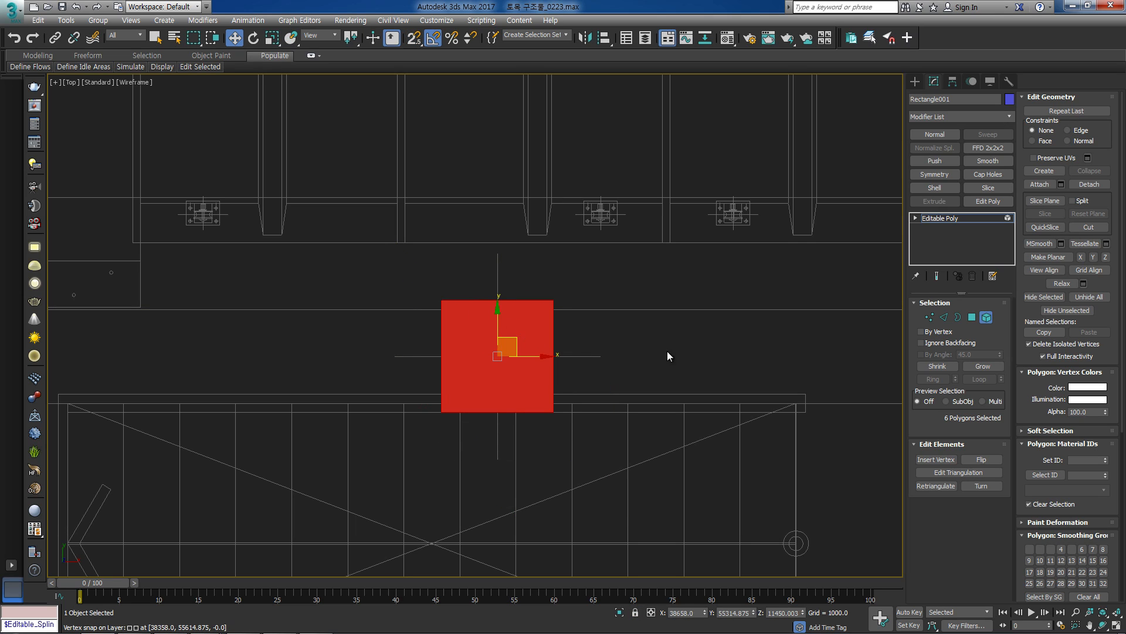
click(663, 349)
scroll(534, 366, down, 3)
click(533, 385)
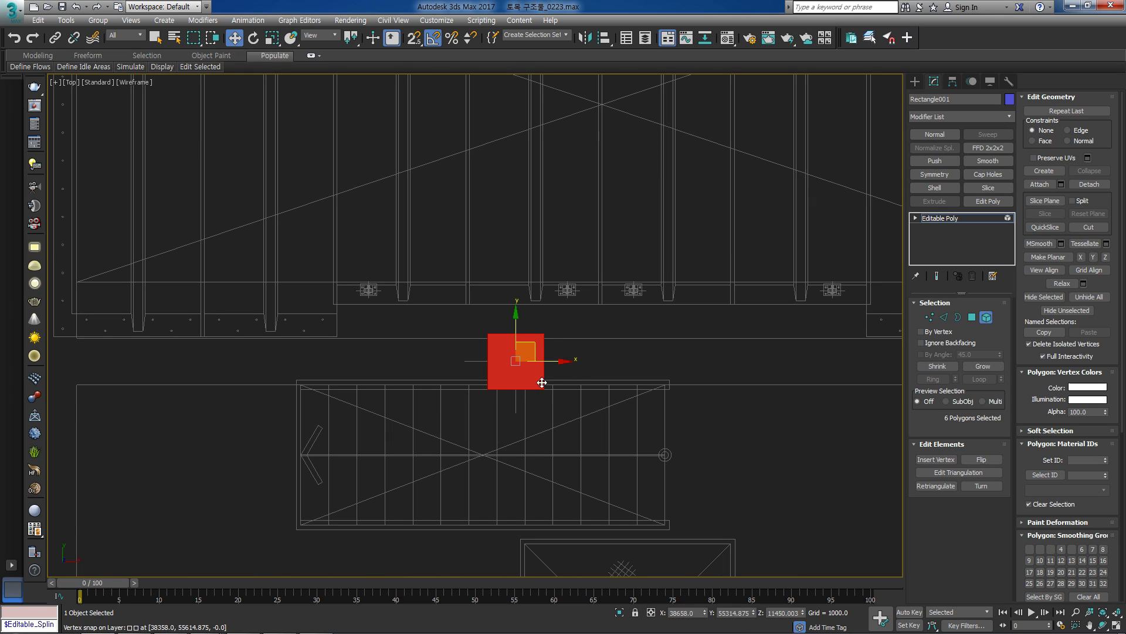
drag(551, 362, 461, 362)
key(ctrl+z)
scroll(472, 363, down, 4)
scroll(509, 357, up, 5)
Copy all eight second-row columns down toward the third row as elements of the same mesh.
middle_drag(471, 375, 619, 328)
scroll(542, 323, down, 4)
scroll(506, 362, down, 6)
middle_drag(428, 336, 337, 336)
scroll(412, 339, down, 2)
key(3)
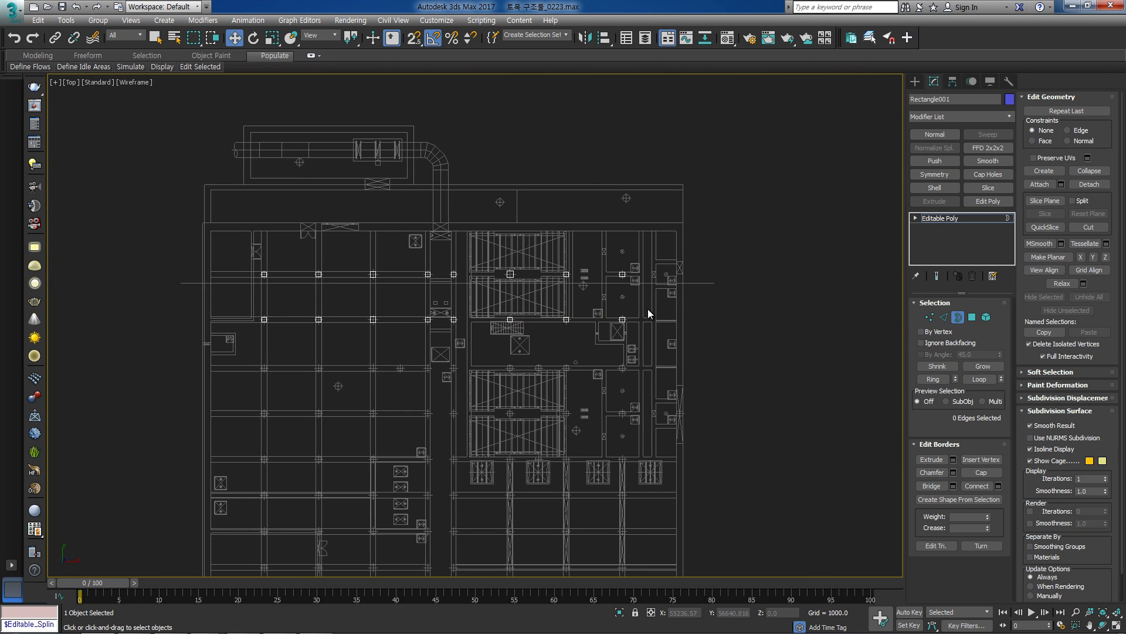
middle_drag(452, 307, 458, 318)
click(986, 317)
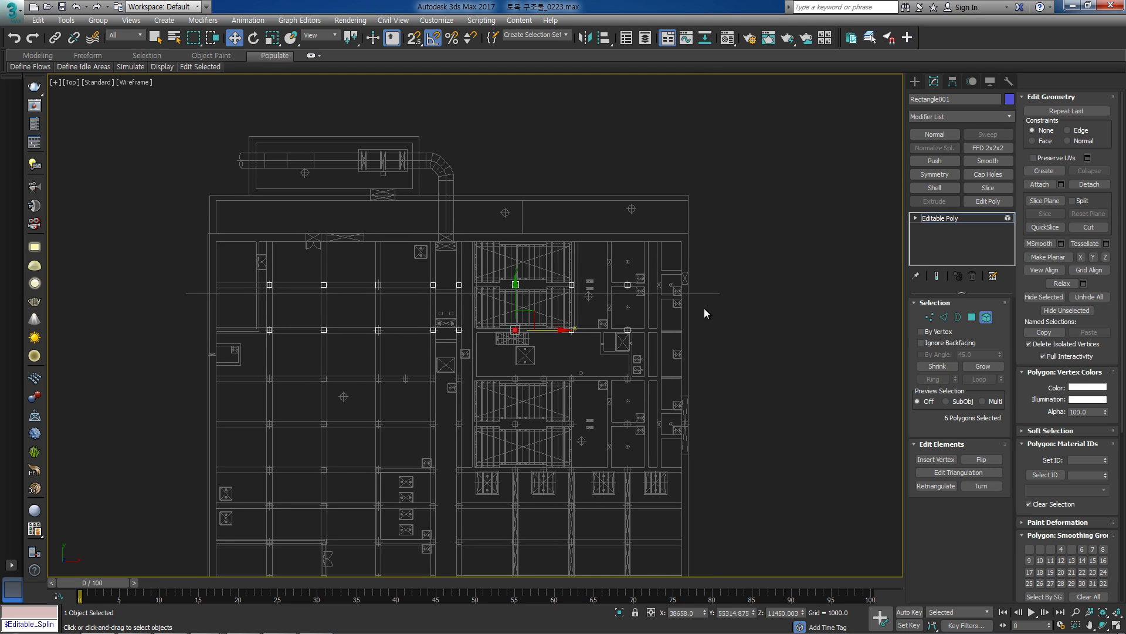
shift+drag(324, 297, 324, 338)
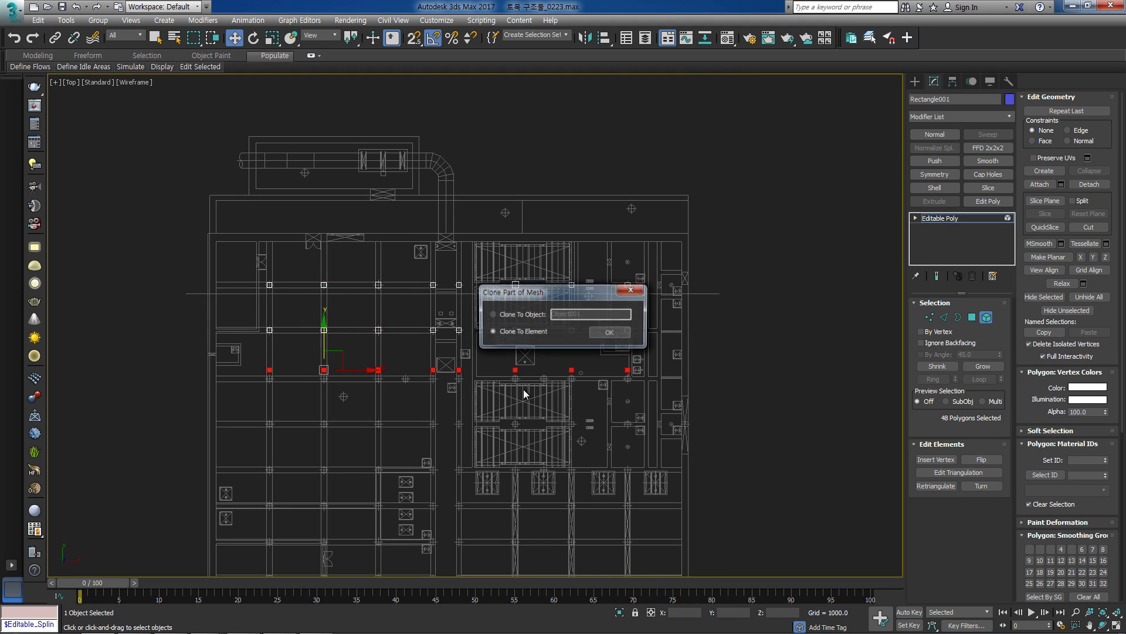
click(608, 332)
Snap the copied columns vertically onto the third-row column outlines in the plan and deselect them.
scroll(282, 370, up, 10)
middle_drag(219, 388, 321, 332)
key(s)
key(space)
drag(265, 346, 263, 474)
scroll(352, 449, down, 9)
key(space)
key(s)
middle_drag(819, 415, 501, 376)
click(617, 405)
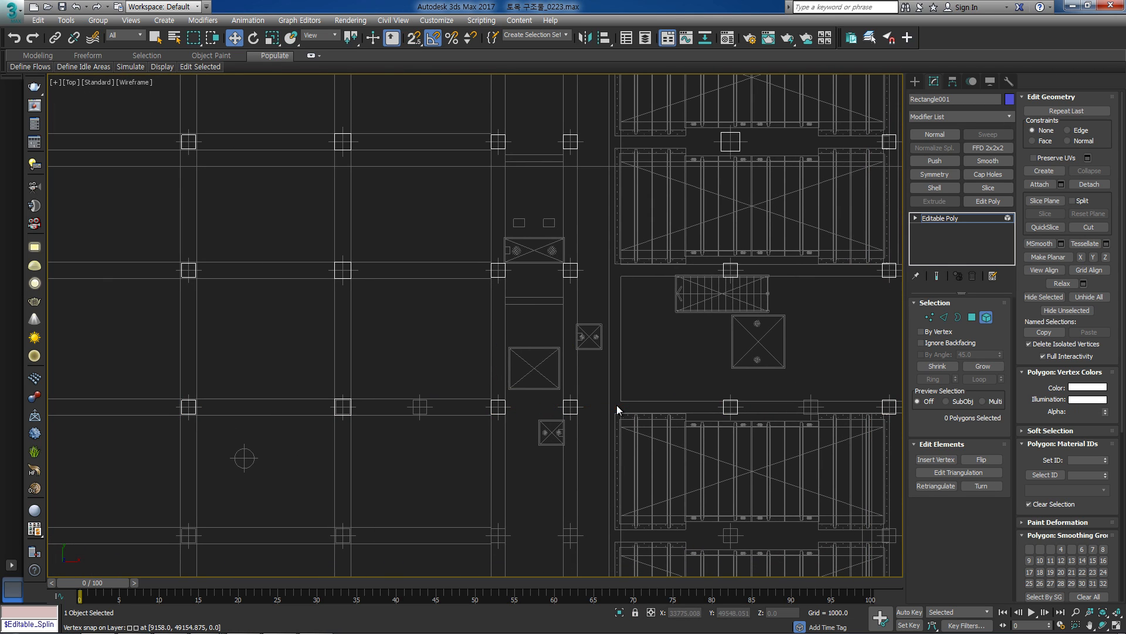
scroll(609, 410, up, 3)
middle_drag(688, 403, 210, 427)
scroll(305, 437, up, 5)
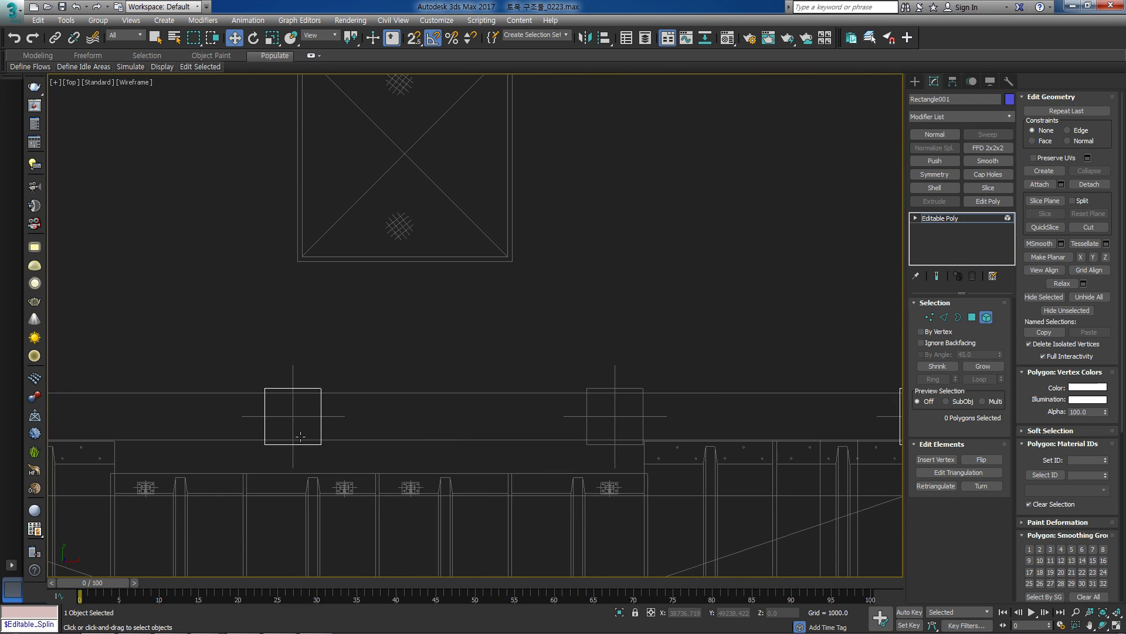
click(301, 436)
scroll(297, 422, up, 2)
drag(291, 377, 298, 181)
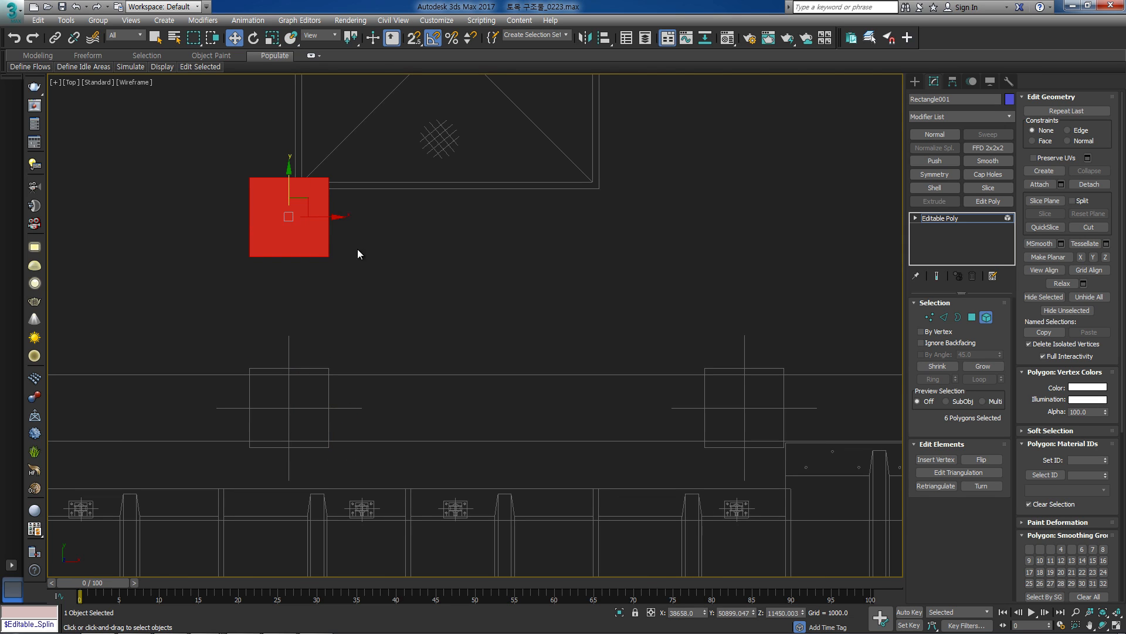
key(ctrl+z)
Copy a neighbouring third-row column sideways as an element and snap it onto the empty intermediate column outline.
scroll(592, 351, down, 5)
scroll(225, 368, up, 2)
middle_drag(669, 374, 518, 375)
click(593, 361)
shift+drag(635, 358, 541, 359)
click(609, 333)
middle_drag(522, 353, 522, 358)
scroll(513, 368, up, 4)
drag(513, 369, 355, 363)
Inspect the rest of the third row to compare its columns with the outlines in the plan.
scroll(468, 371, down, 4)
middle_drag(763, 393, 487, 380)
scroll(604, 374, up, 2)
middle_drag(568, 377, 266, 396)
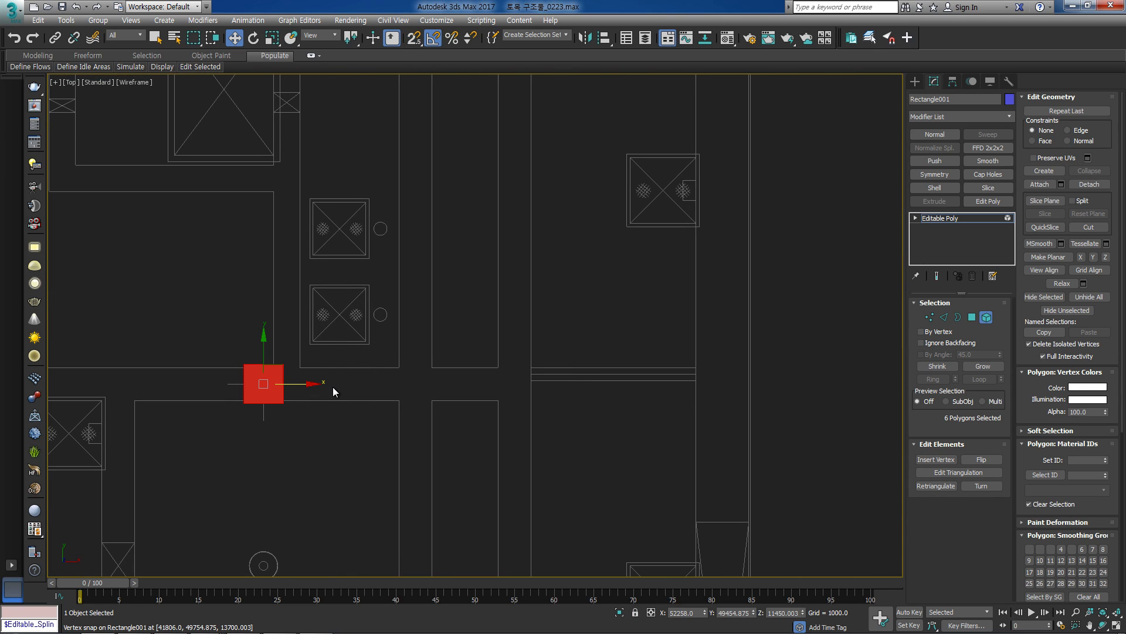
scroll(230, 390, up, 5)
scroll(249, 392, down, 12)
click(274, 408)
middle_drag(141, 416, 677, 329)
scroll(526, 358, down, 2)
Copy all nine third-row columns down toward the fourth row as elements.
key(3)
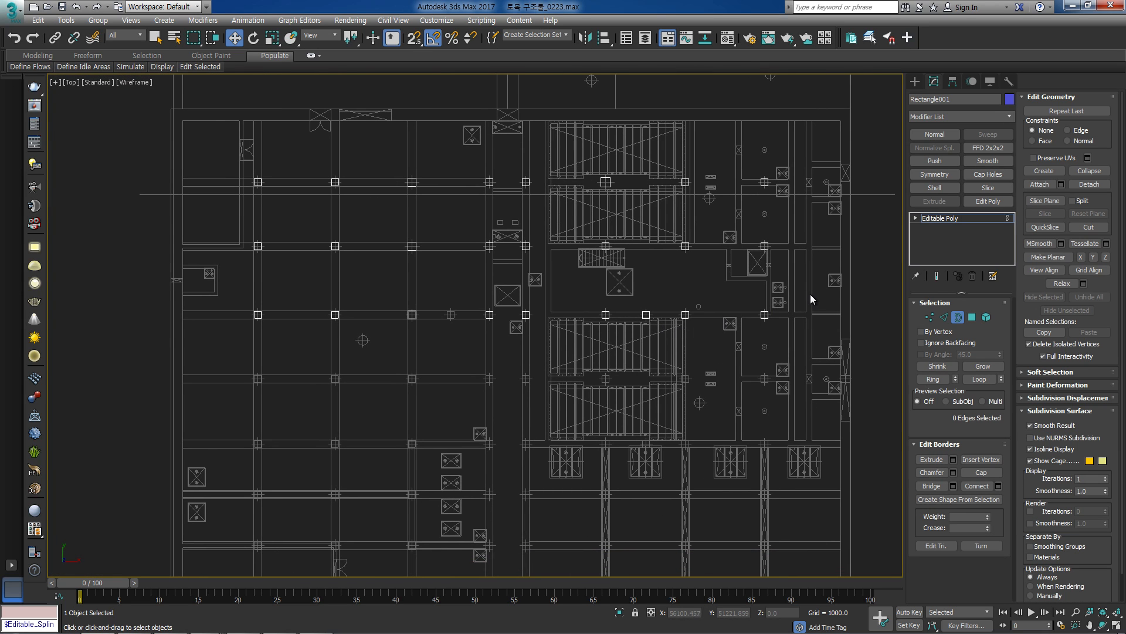
click(987, 316)
drag(821, 294, 193, 367)
shift+drag(281, 297, 281, 348)
click(610, 333)
Snap the nine copied columns vertically onto the fourth-row column outlines.
middle_drag(296, 369, 333, 366)
scroll(333, 366, up, 5)
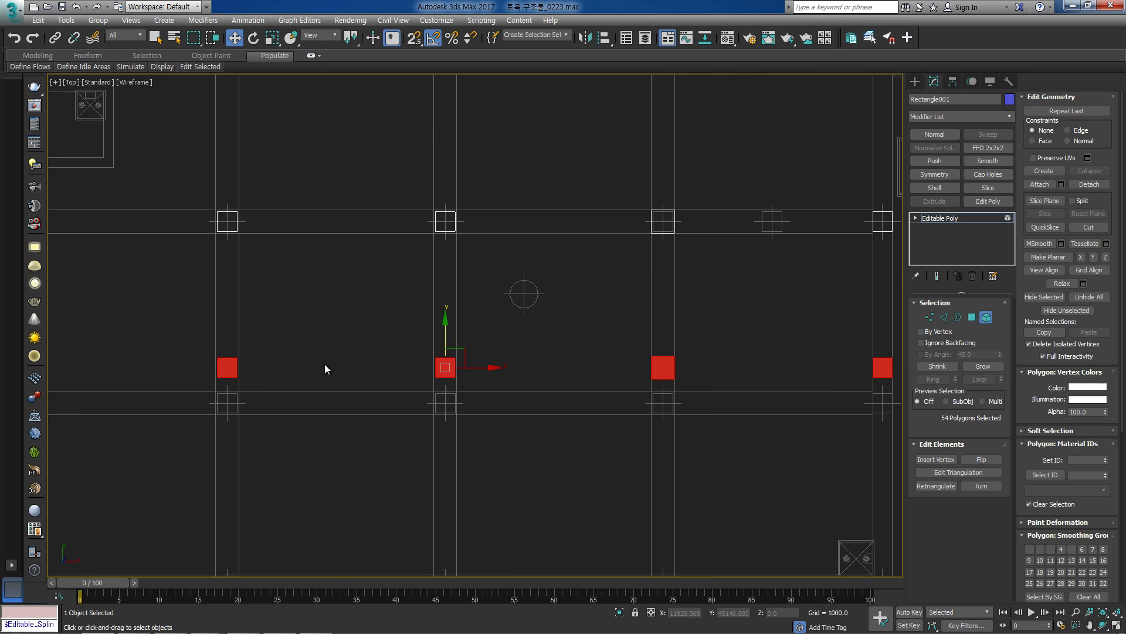
middle_drag(248, 377, 384, 328)
scroll(385, 328, up, 5)
key(s)
key(space)
drag(355, 334, 356, 424)
key(s)
key(space)
Deselect the columns and inspect the fourth row along its length against the plan outlines.
scroll(463, 392, down, 5)
middle_drag(653, 392, 261, 376)
click(675, 410)
middle_drag(706, 409, 309, 403)
middle_drag(766, 404, 157, 414)
scroll(199, 408, up, 3)
scroll(209, 391, down, 2)
middle_drag(434, 387, 737, 255)
scroll(600, 385, down, 3)
middle_drag(446, 331, 523, 323)
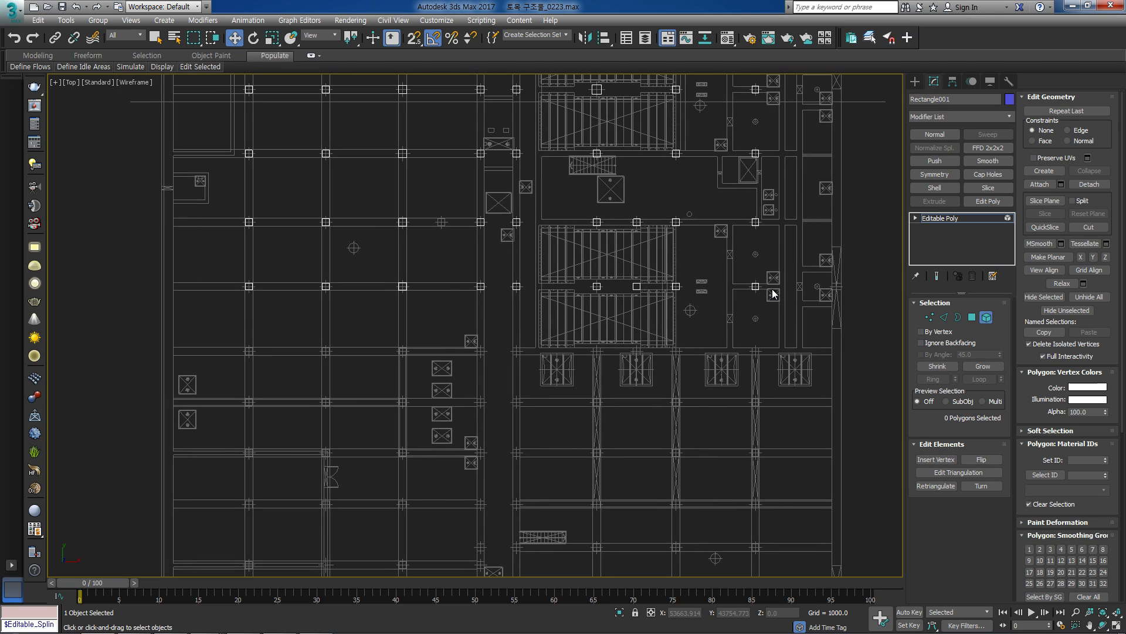
Copy the nine fourth-row columns down toward the fifth row as elements.
middle_drag(773, 294, 809, 304)
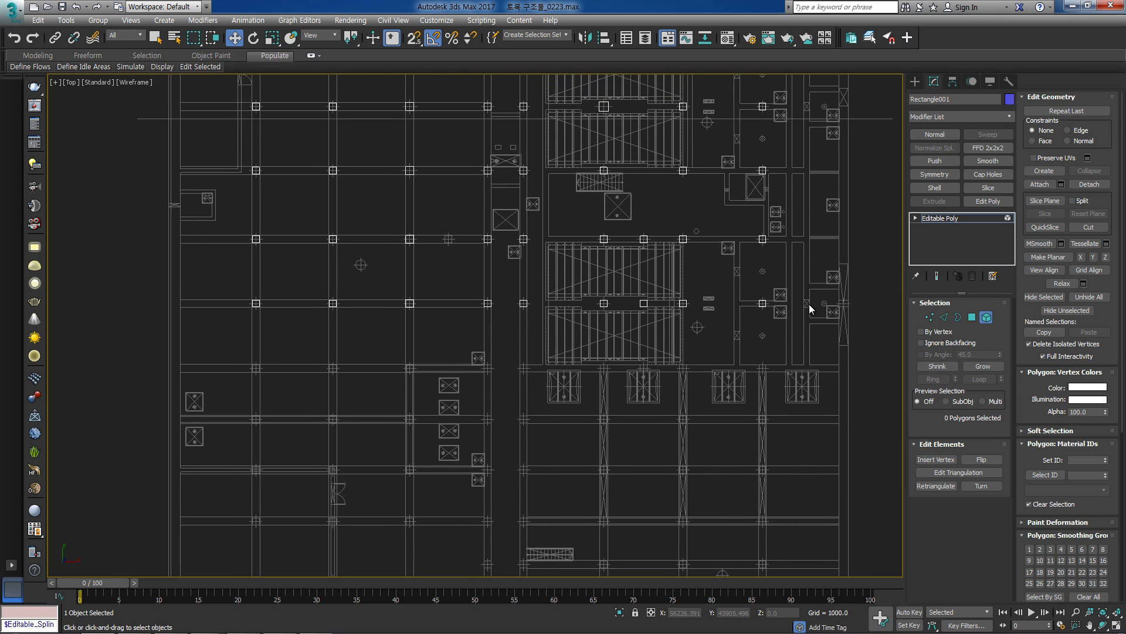
drag(549, 323, 251, 332)
shift+drag(258, 292, 288, 330)
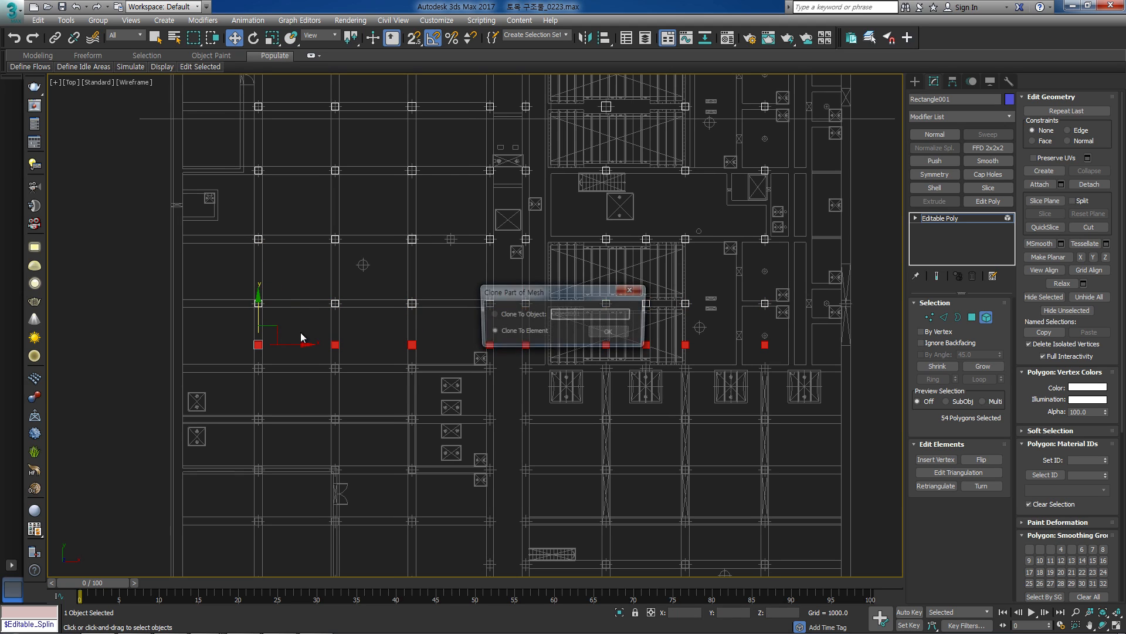
click(610, 338)
Snap the copied columns vertically onto the fifth-row column outlines, check the row and deselect it.
middle_drag(315, 376, 303, 321)
scroll(269, 351, up, 7)
key(s)
key(space)
mouse_move(278, 301)
mouse_down()
mouse_move(305, 404)
mouse_move(284, 435)
mouse_up()
key(s)
key(space)
scroll(284, 419, down, 6)
middle_drag(694, 409, 477, 386)
middle_drag(766, 465, 427, 431)
click(564, 462)
Select the nine fifth-row columns and copy them down toward the sixth row as elements.
middle_drag(225, 442, 521, 375)
scroll(700, 354, down, 3)
drag(758, 335, 200, 385)
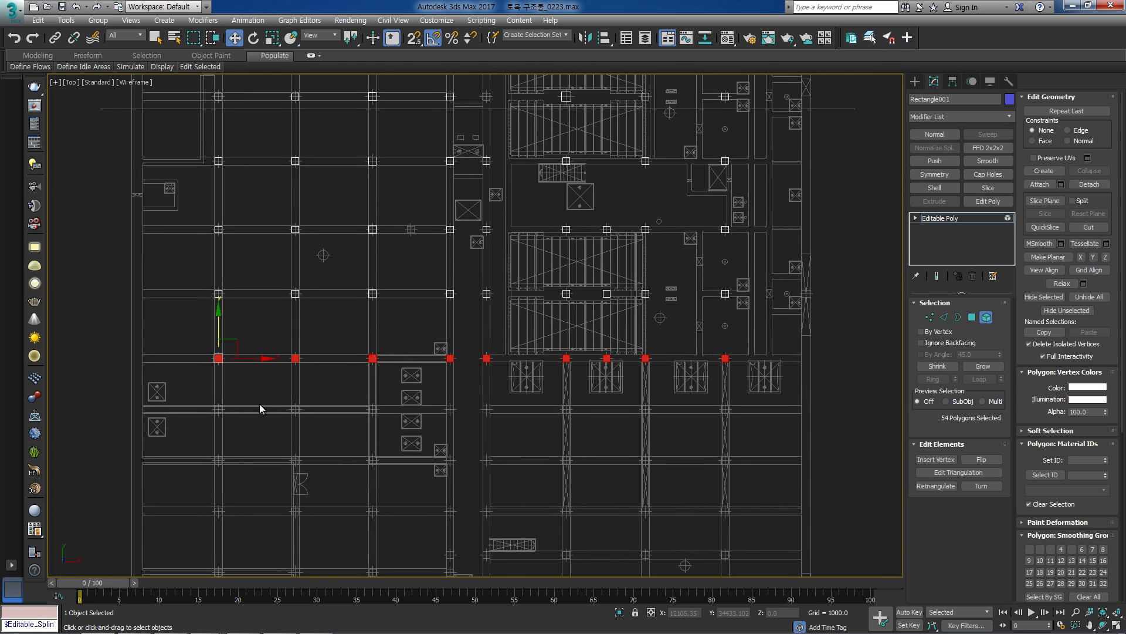
middle_drag(650, 400, 651, 398)
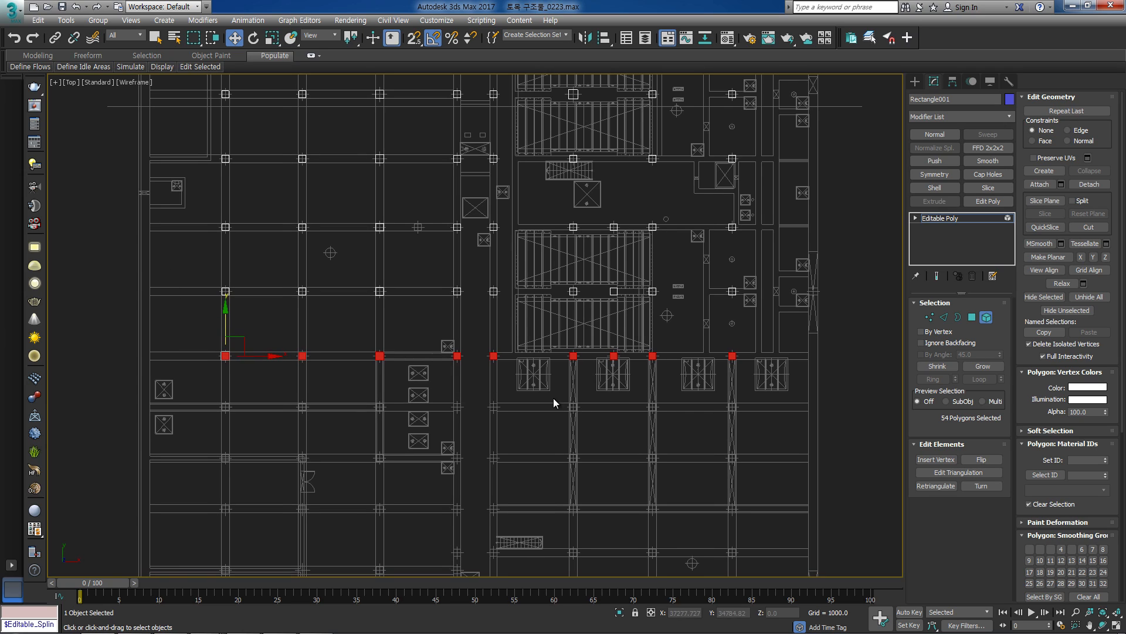
shift+drag(224, 322, 224, 355)
click(615, 330)
Align the copied columns vertically with the sixth-row column outlines.
scroll(231, 402, up, 4)
scroll(229, 402, up, 2)
middle_drag(229, 402, 286, 392)
drag(260, 322, 261, 461)
Delete the surplus intermediate sixth-row column that has no outline in the plan.
scroll(264, 461, down, 3)
middle_drag(649, 448, 283, 392)
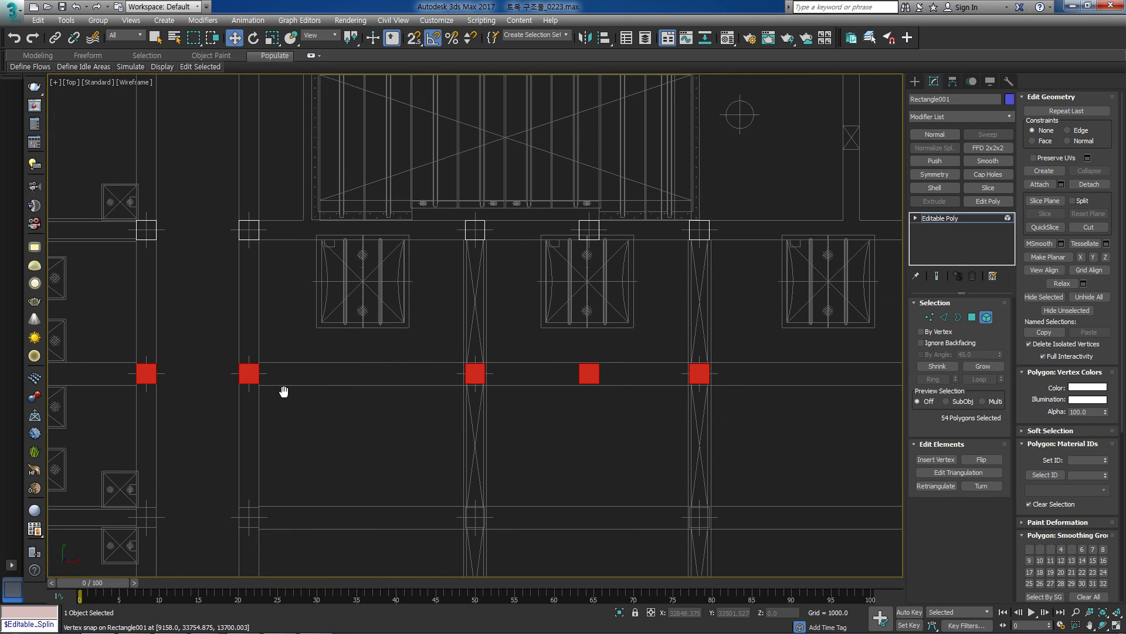
scroll(616, 385, up, 2)
click(563, 368)
drag(564, 368, 676, 366)
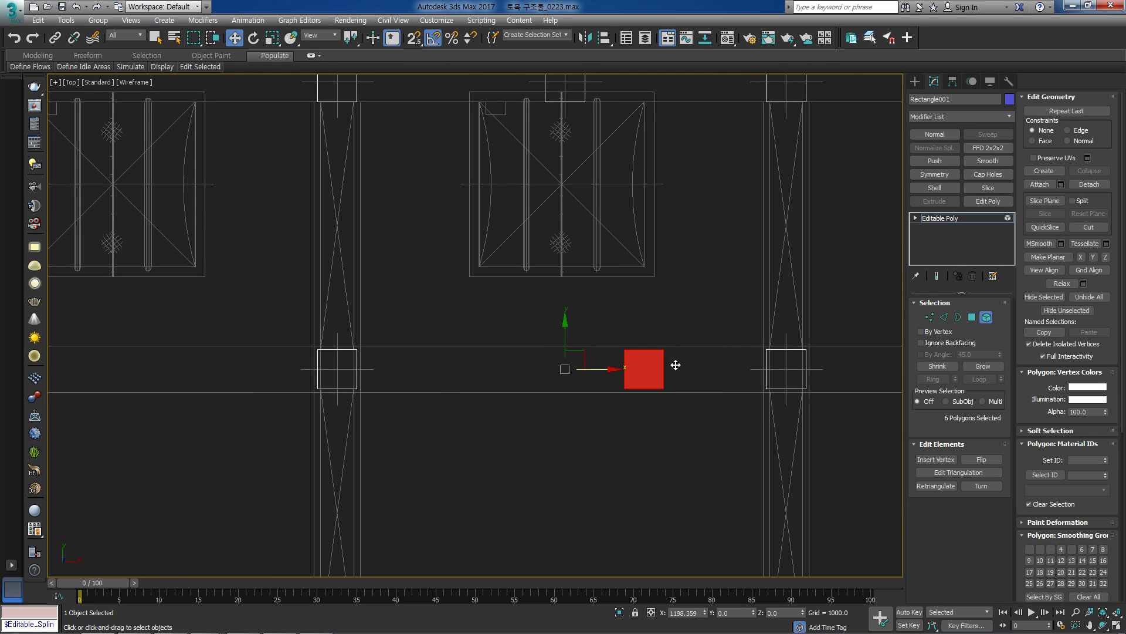
scroll(678, 367, down, 1)
key(Delete)
Delete the surplus intermediate fourth-row column between the two large stair-like structures.
drag(669, 250, 603, 305)
middle_drag(653, 298, 615, 290)
drag(617, 106, 573, 149)
key(Delete)
middle_drag(604, 148, 602, 312)
middle_drag(593, 211, 592, 243)
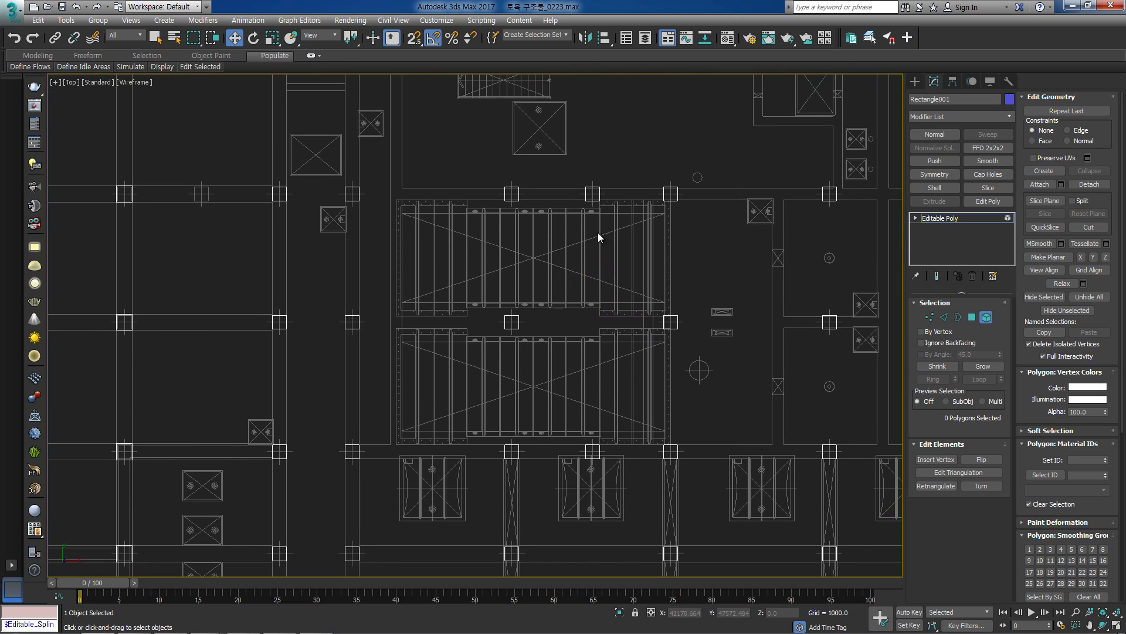
Select the eight sixth-row columns and copy them down toward the seventh row as elements.
middle_drag(676, 488, 742, 293)
scroll(575, 323, down, 3)
drag(842, 302, 270, 330)
middle_drag(425, 332, 411, 332)
shift+drag(287, 272, 288, 317)
click(609, 333)
Snap the copied columns vertically onto the seventh-row column outlines.
middle_drag(289, 372, 296, 378)
scroll(297, 377, up, 5)
scroll(305, 369, up, 2)
key(s)
drag(320, 278, 322, 332)
key(s)
Copy the eight seventh-row columns down toward the eighth row as elements.
scroll(354, 345, down, 5)
middle_drag(353, 345, 381, 349)
shift+drag(368, 310, 368, 372)
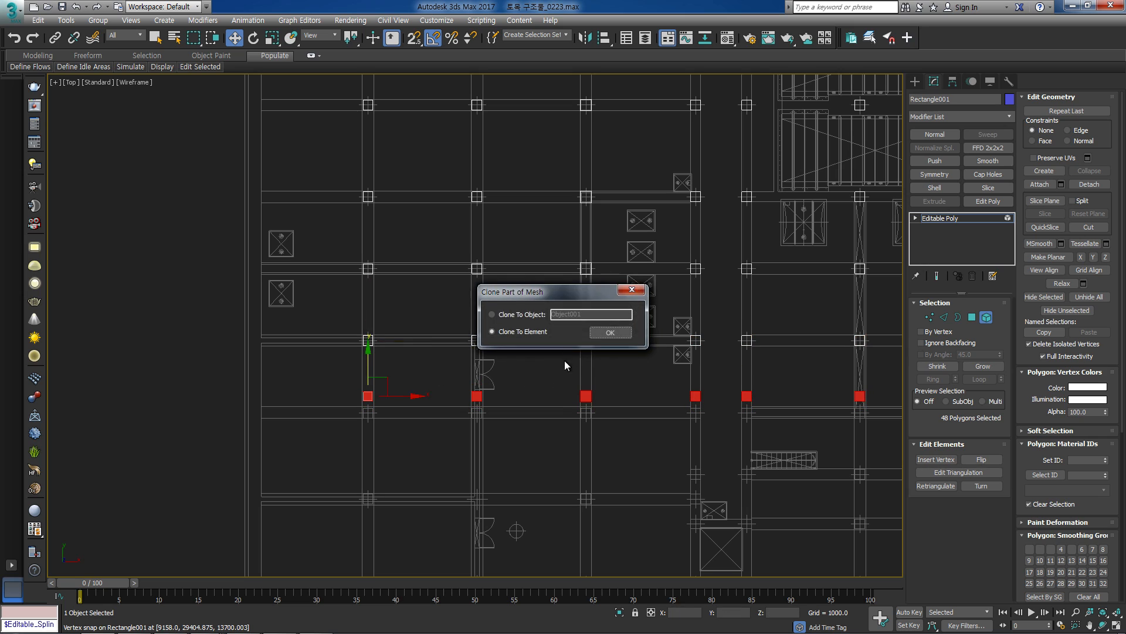
click(606, 329)
Snap the copied columns vertically onto the eighth-row column outlines.
scroll(377, 350, up, 5)
scroll(377, 350, up, 3)
key(s)
drag(370, 327, 372, 413)
scroll(372, 412, down, 5)
Switch to the AutoCAD drawing and examine the column layout and size labels on the first floor plan sheet.
click(288, 623)
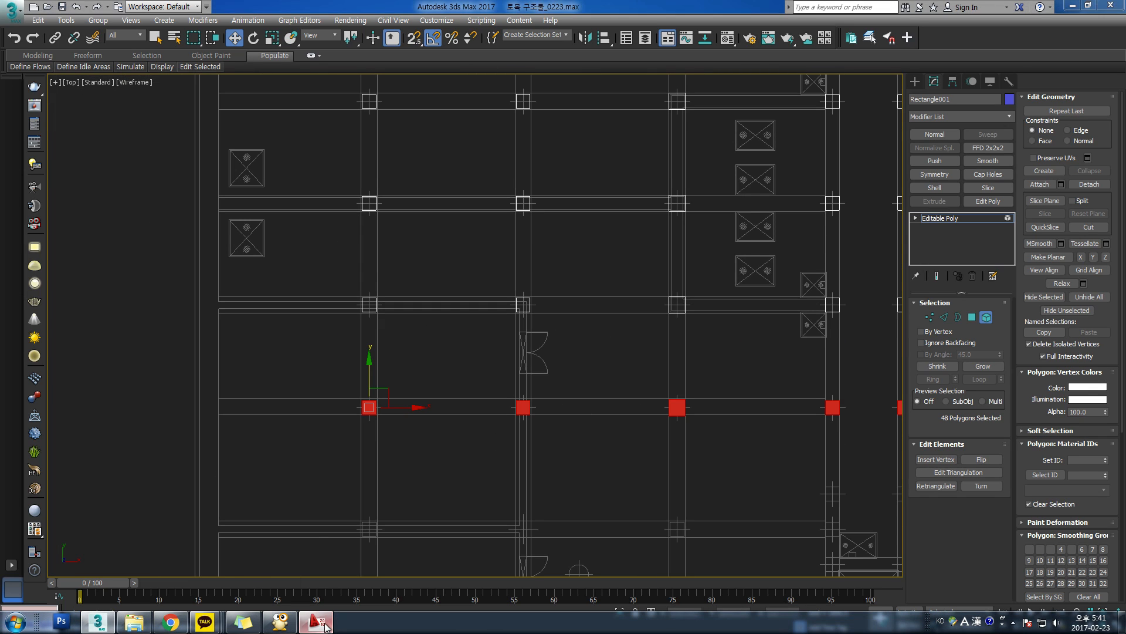
scroll(634, 366, down, 6)
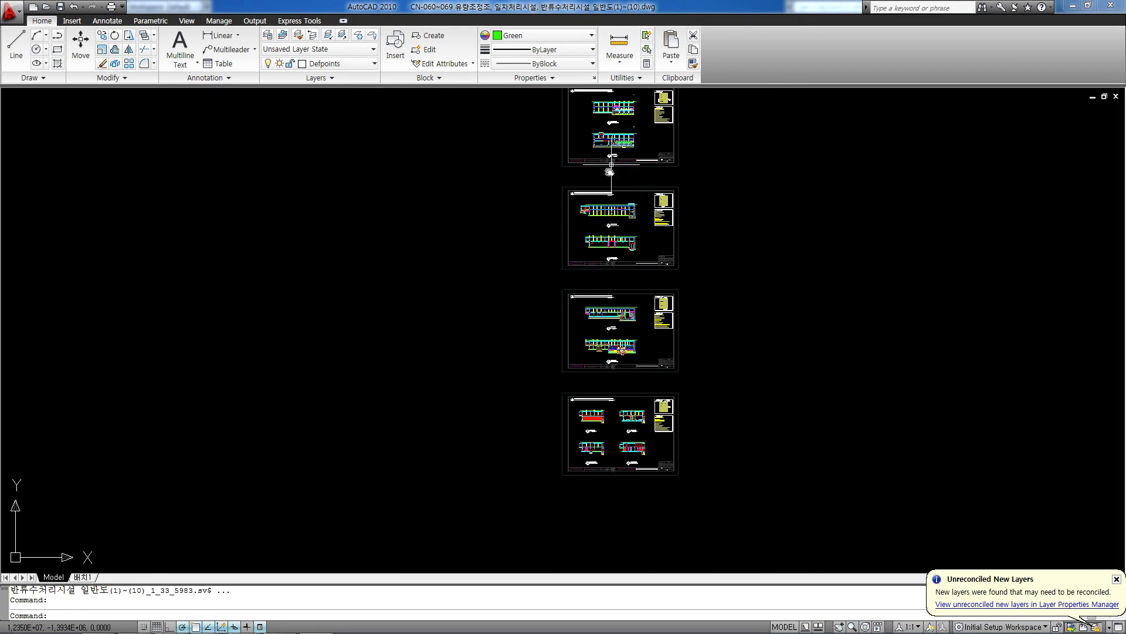
scroll(583, 254, up, 3)
scroll(583, 254, down, 3)
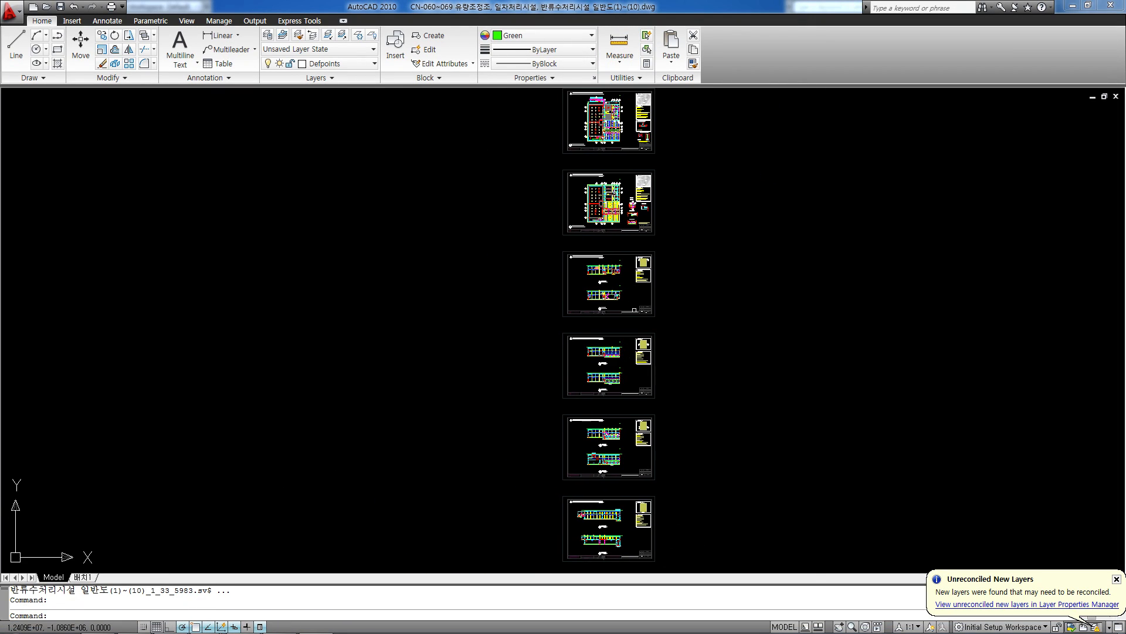
scroll(608, 284, up, 8)
middle_drag(564, 176, 563, 528)
key(ctrl+z)
key(ctrl+z)
scroll(634, 309, down, 8)
scroll(599, 299, up, 6)
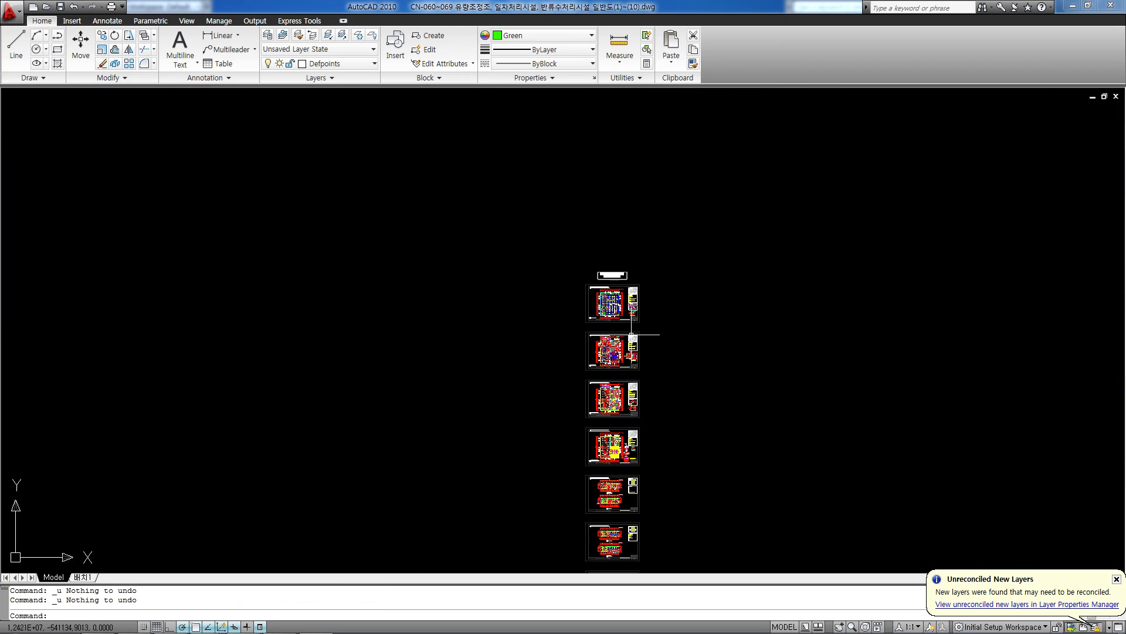
scroll(520, 226, up, 9)
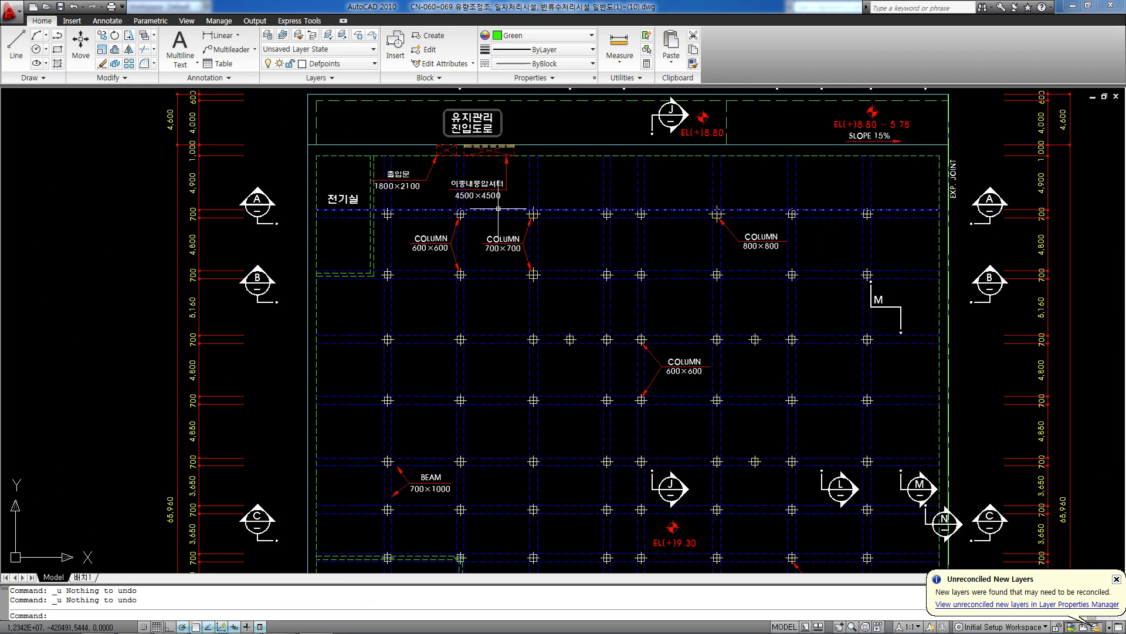
View the whole plan sheet in AutoCAD and switch back to the 3ds Max scene.
scroll(519, 225, down, 7)
scroll(476, 238, down, 2)
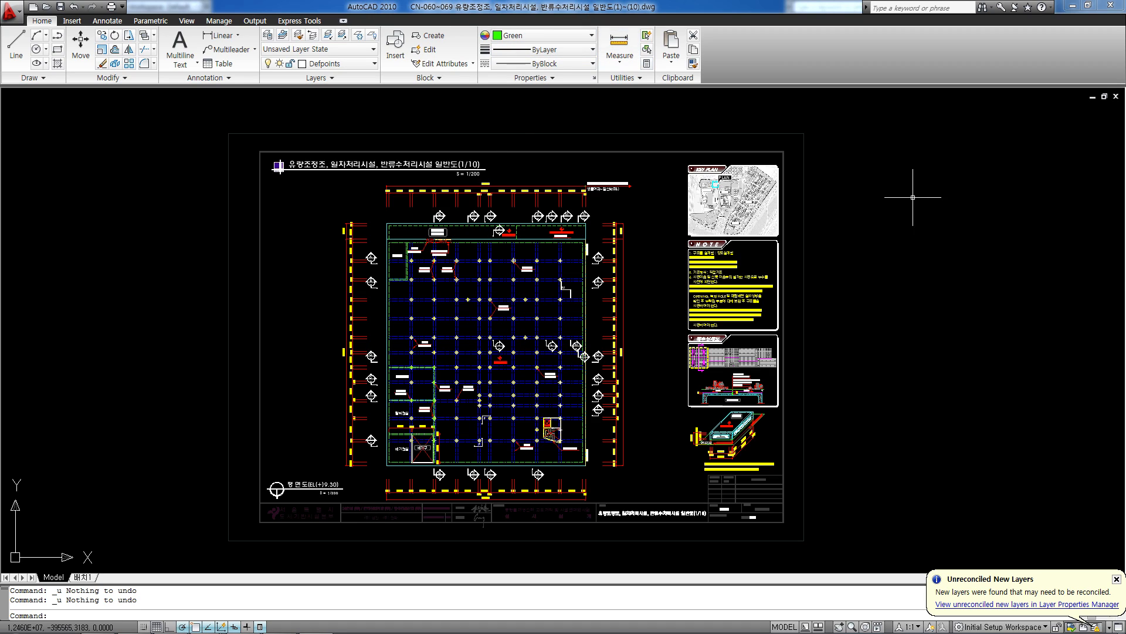
click(1087, 5)
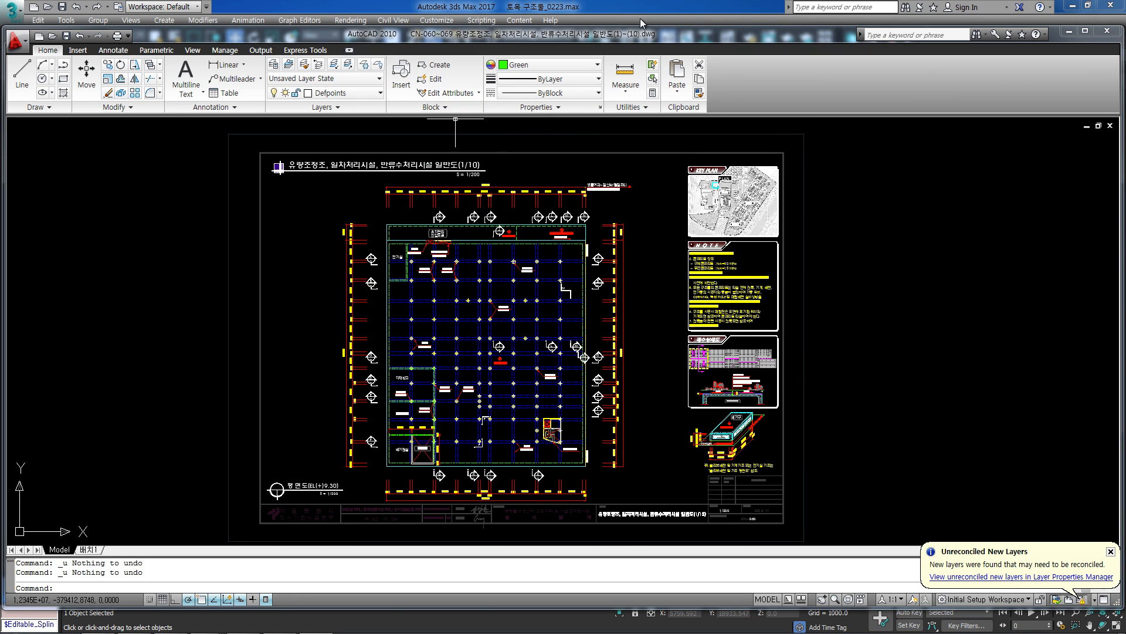
click(639, 8)
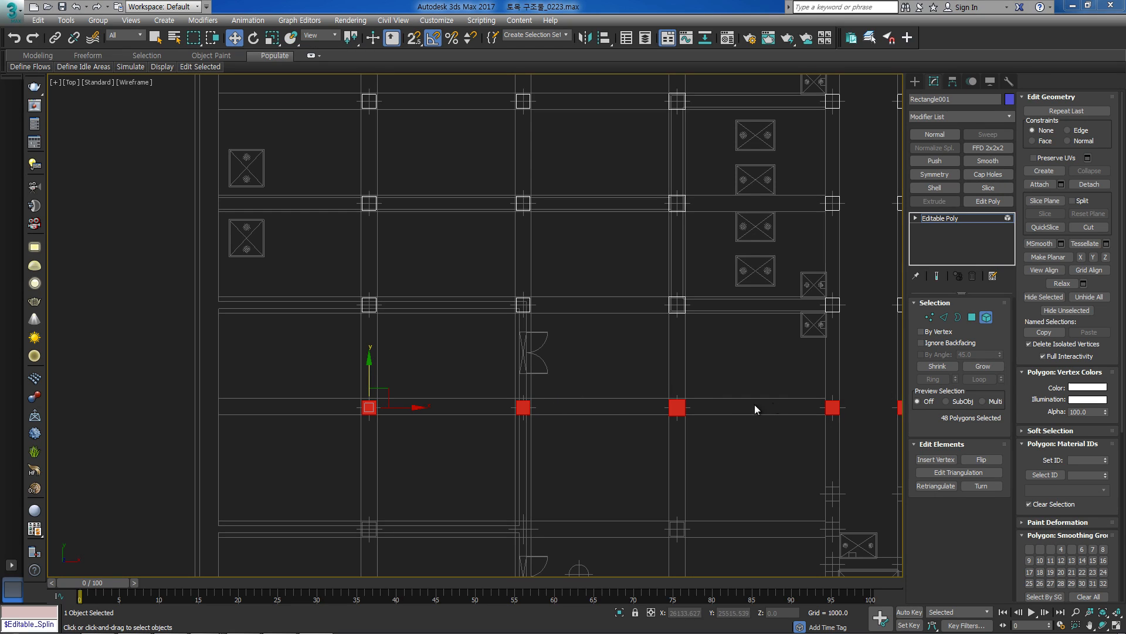
Copy the eight eighth-row columns down toward the ninth row as elements.
middle_drag(604, 396, 483, 357)
scroll(575, 387, down, 2)
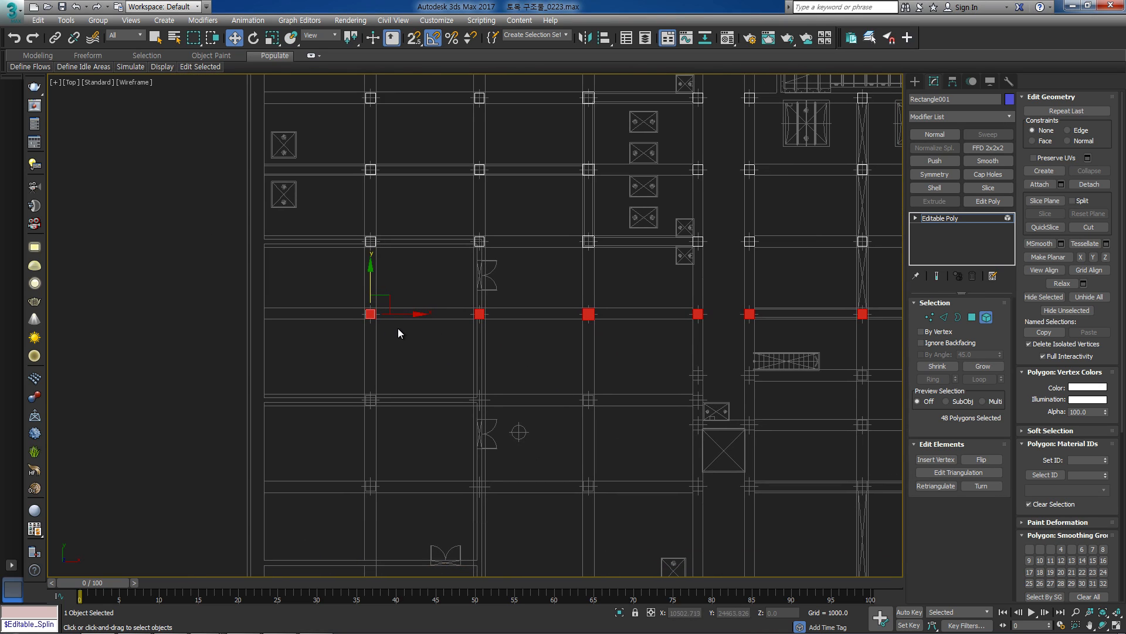
shift+drag(398, 333, 461, 354)
click(612, 332)
Snap the copied columns vertically onto the ninth-row column outlines.
middle_drag(462, 361, 477, 299)
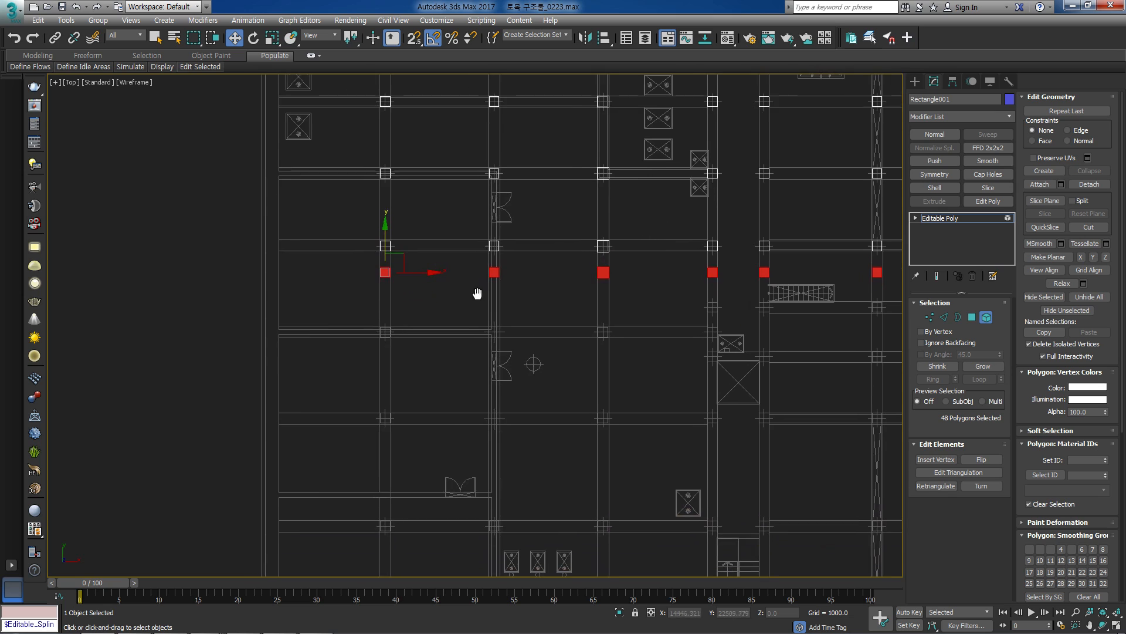
scroll(389, 297, up, 3)
key(s)
key(space)
drag(390, 264, 402, 421)
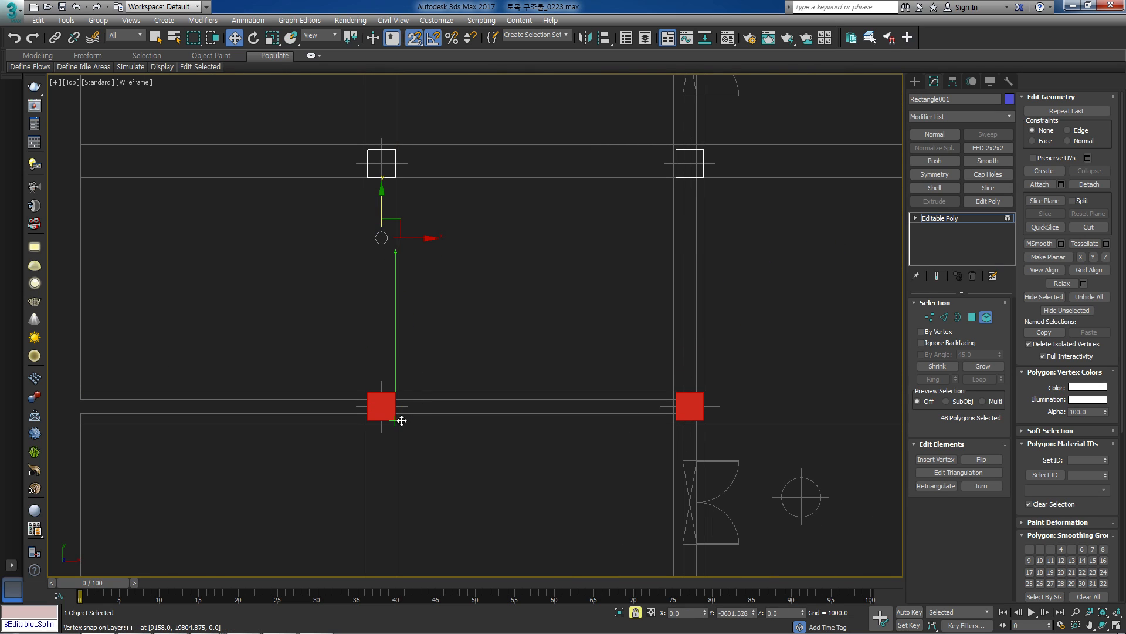
Release the snap and selection lock, and select the ninth-row column element beside the small equipment shaft.
key(s)
key(space)
scroll(671, 401, down, 3)
middle_drag(898, 397, 371, 399)
scroll(718, 372, up, 2)
click(237, 404)
middle_drag(236, 405, 289, 402)
scroll(428, 367, up, 2)
click(298, 397)
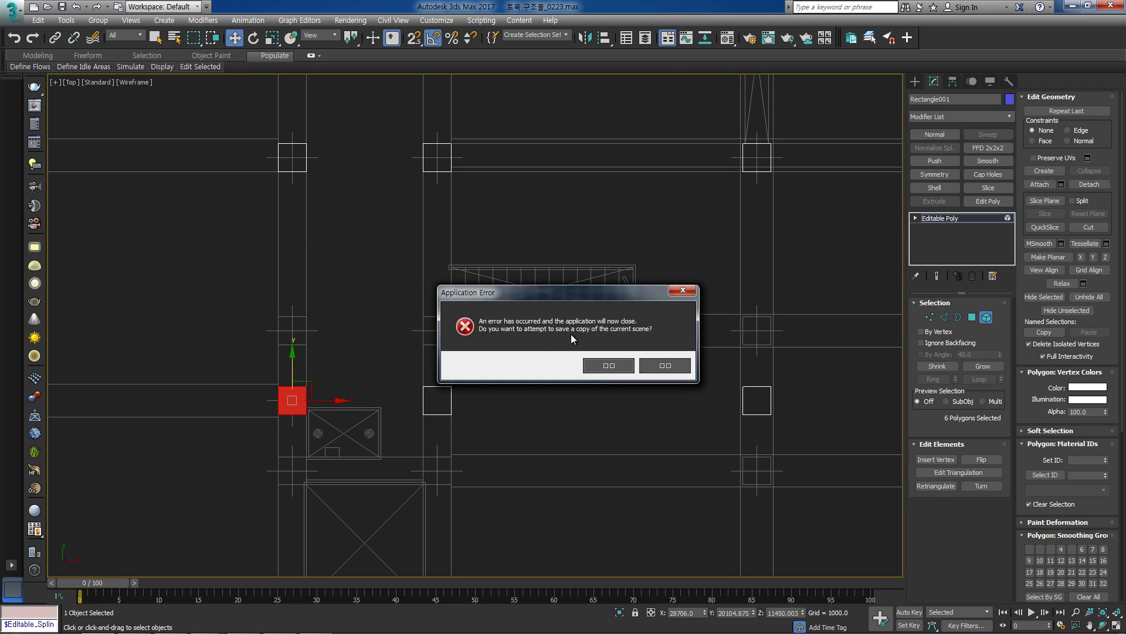
Save a recovery copy of the crashed scene and restart 3ds Max without sending the error report.
click(611, 365)
click(673, 382)
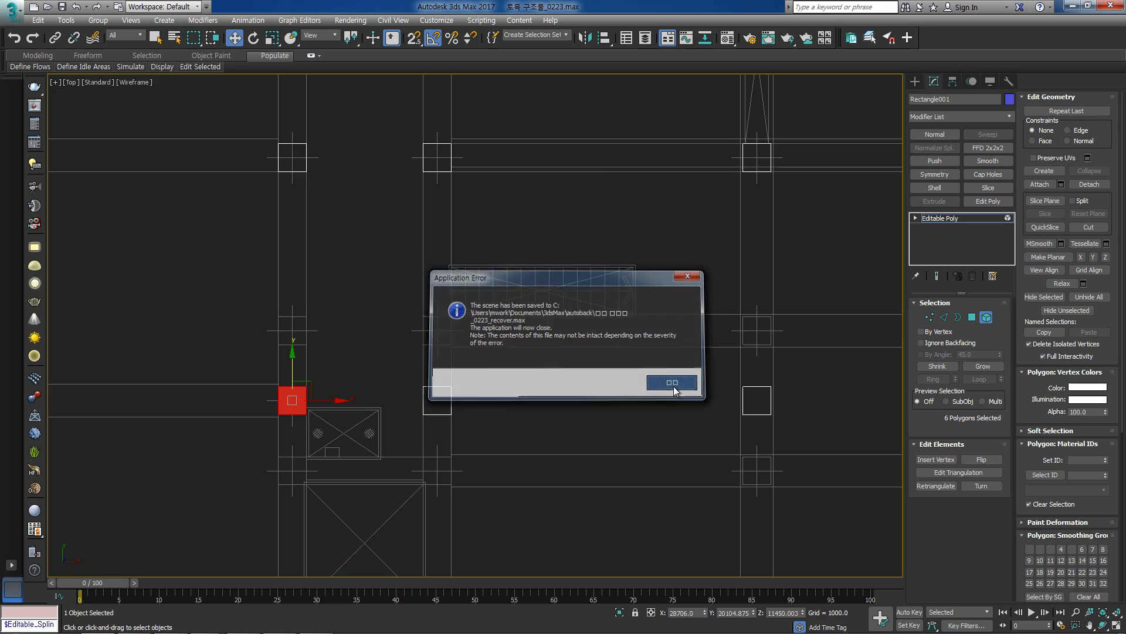
click(678, 149)
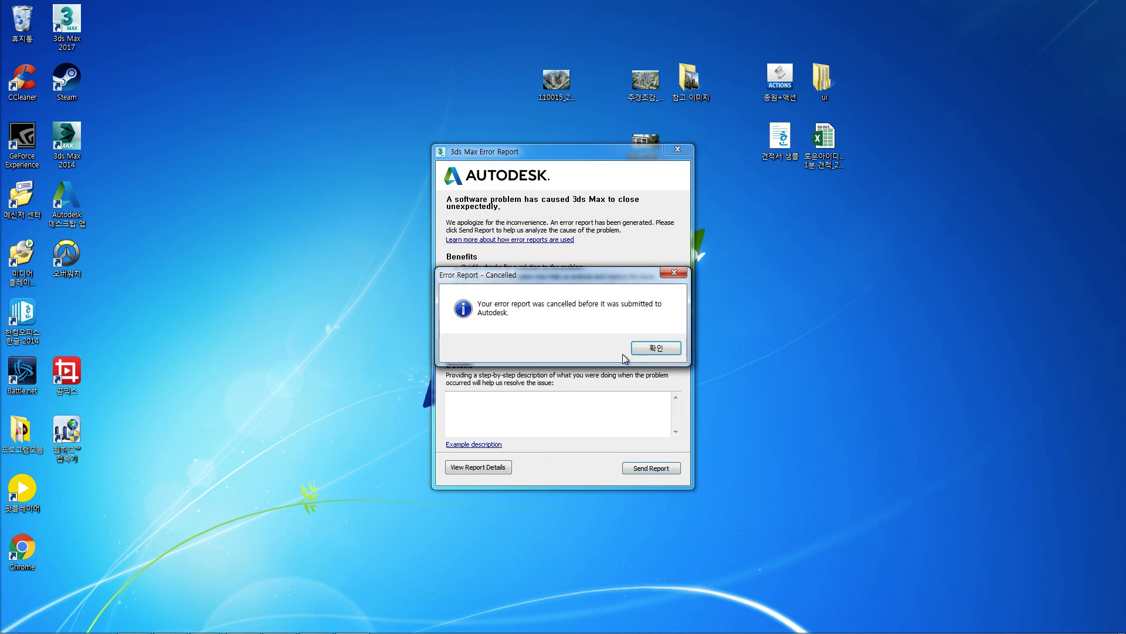
click(646, 348)
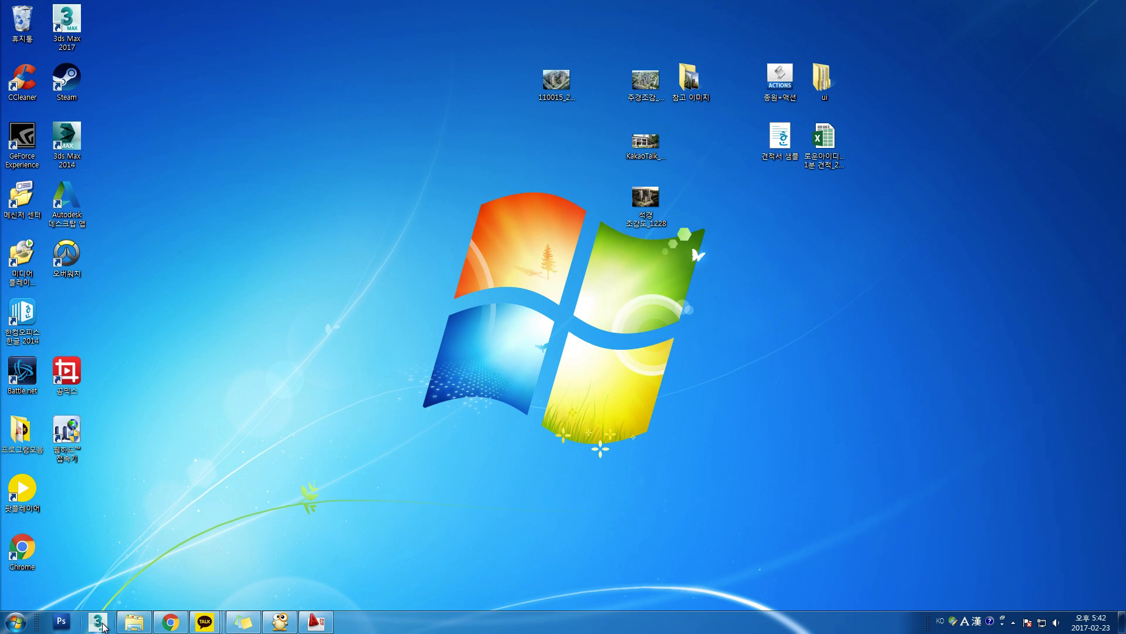
click(99, 621)
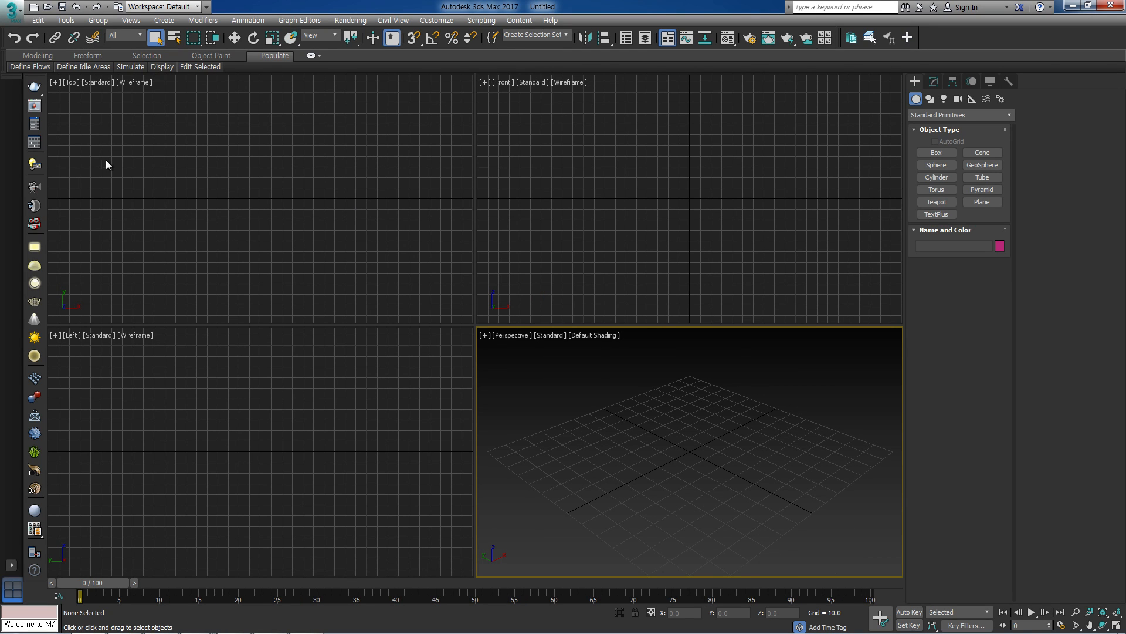
Open the recent scene 토목 구조물_0223_recover.max and select the ninth-row column element across the aisle from the equipment shaft's column.
click(12, 13)
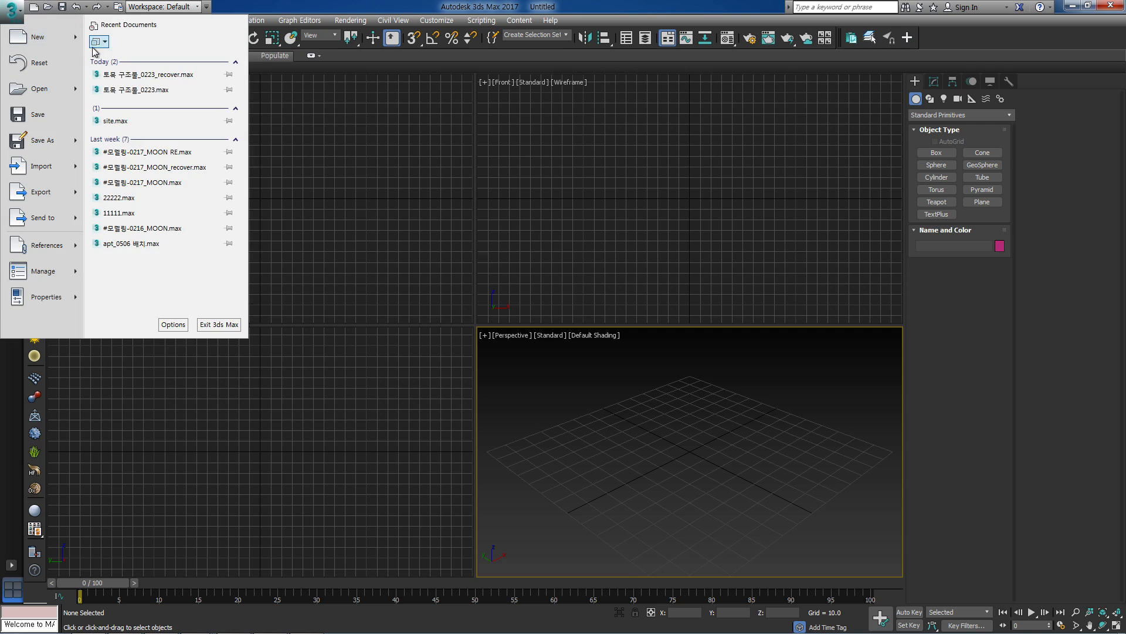
click(153, 75)
key(w)
middle_drag(575, 319, 555, 290)
click(433, 382)
middle_drag(442, 389, 450, 353)
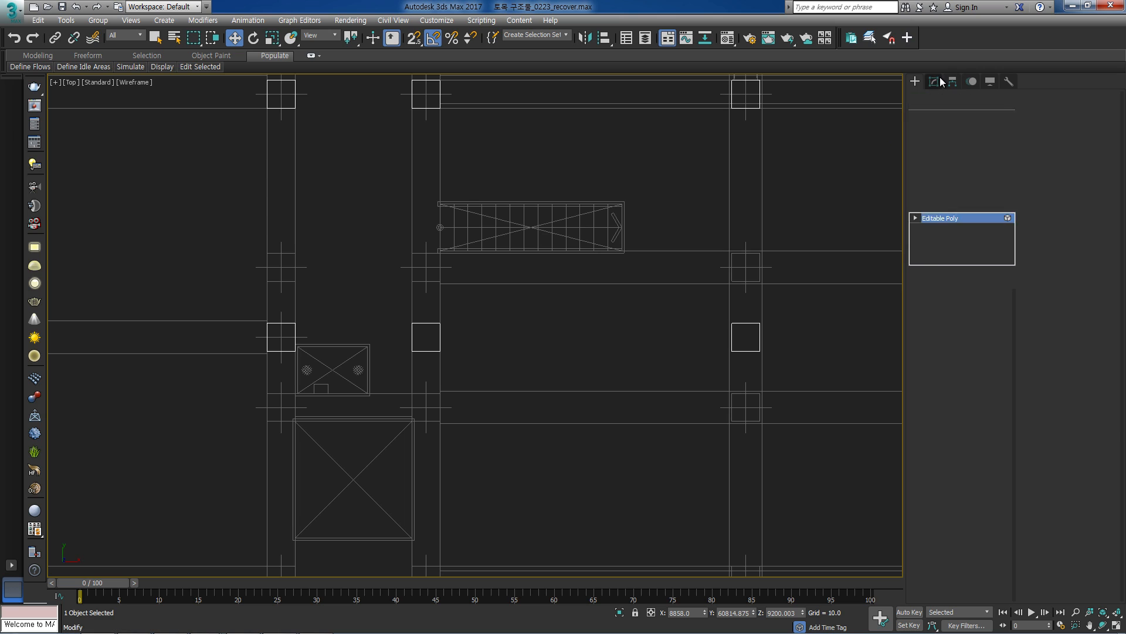
click(934, 81)
middle_drag(500, 315, 506, 304)
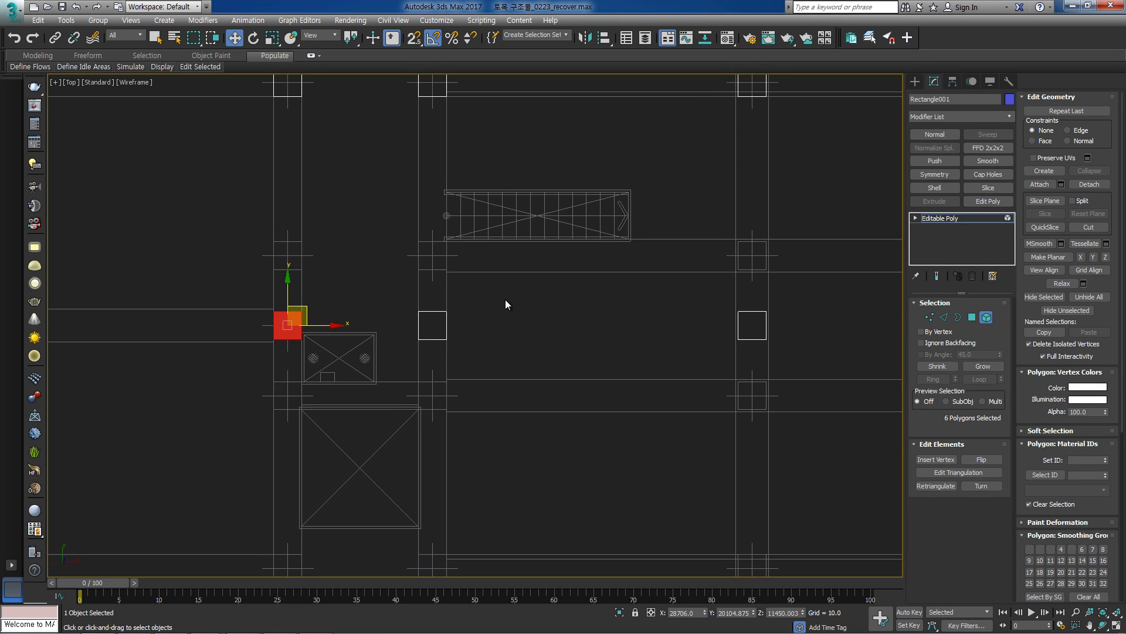
drag(429, 378, 429, 379)
Save the recovered scene as 토목 구조물_0223_01 in the MAX folder of the 2017 project.
key(ctrl+s)
click(494, 64)
click(410, 182)
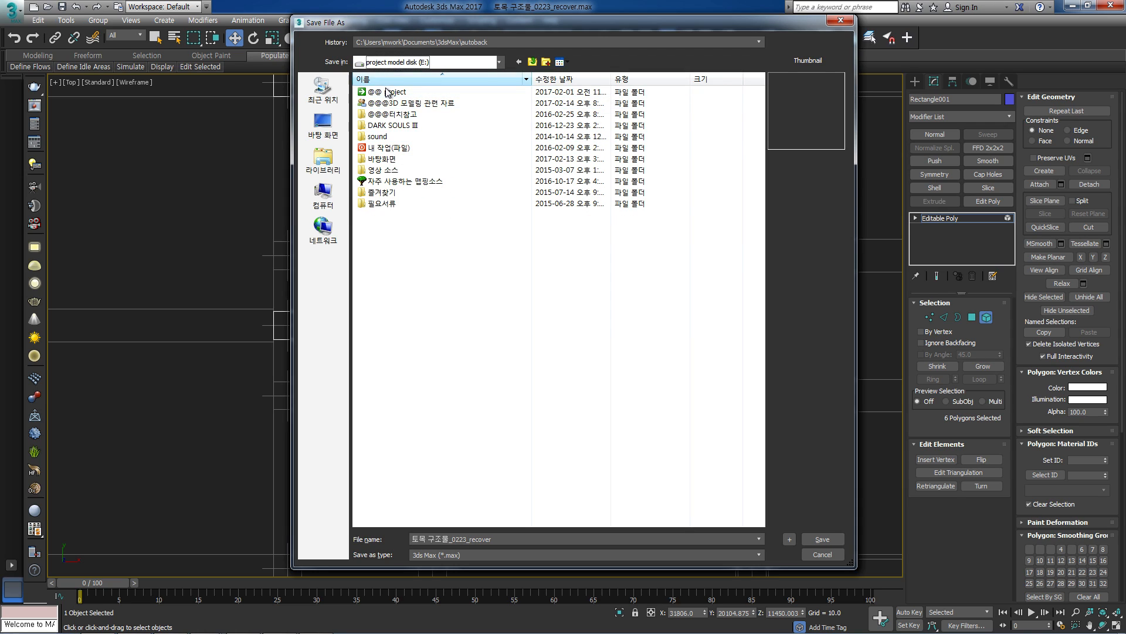
double_click(395, 94)
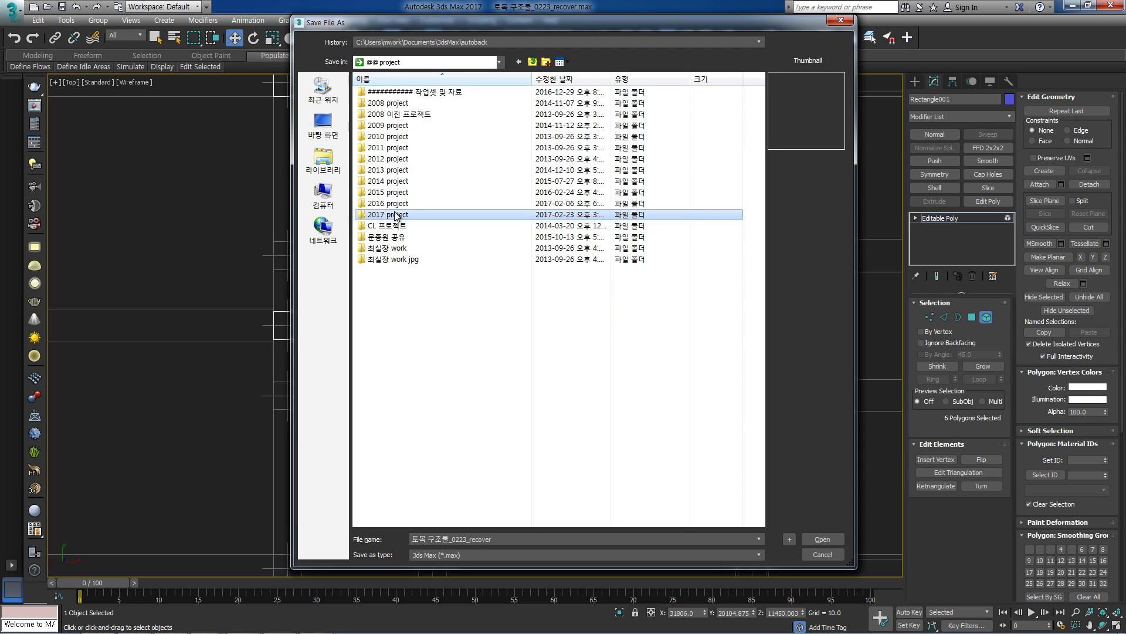
double_click(398, 214)
double_click(445, 115)
double_click(381, 104)
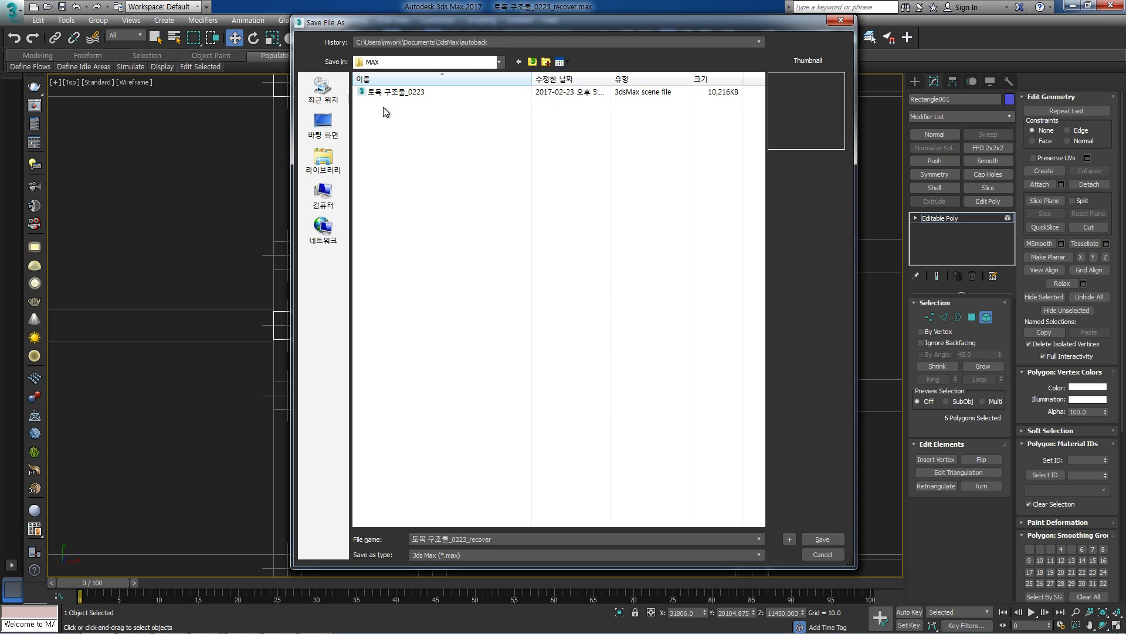
click(412, 94)
click(490, 539)
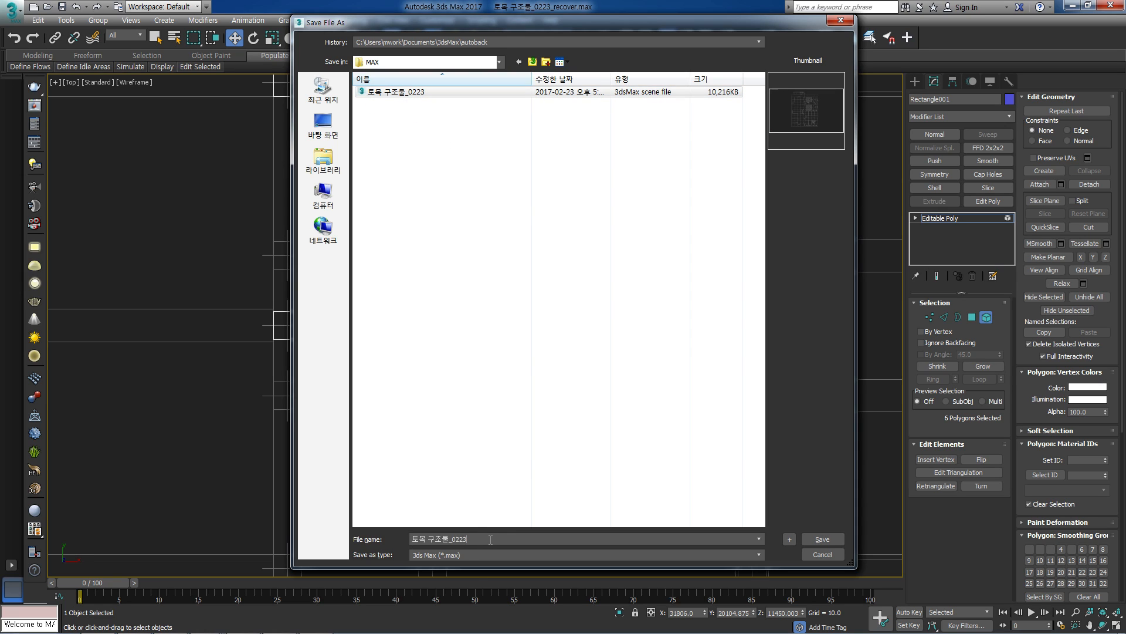
key(Return)
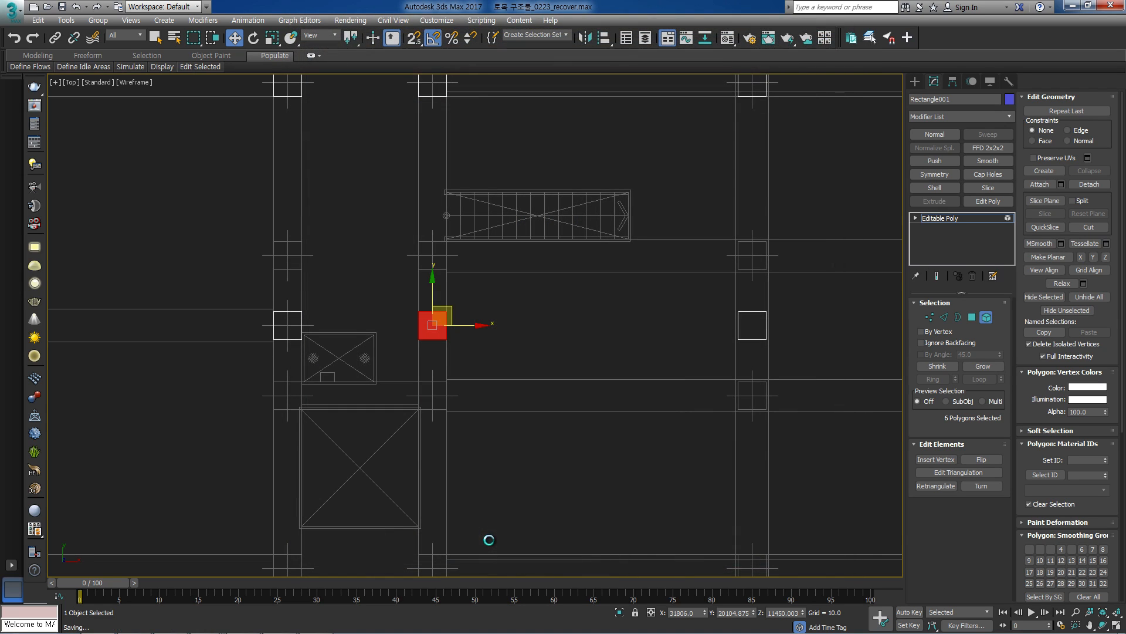
Snap the selected column up onto the outline below the ramp and copy it downward as an element.
middle_drag(396, 296, 401, 258)
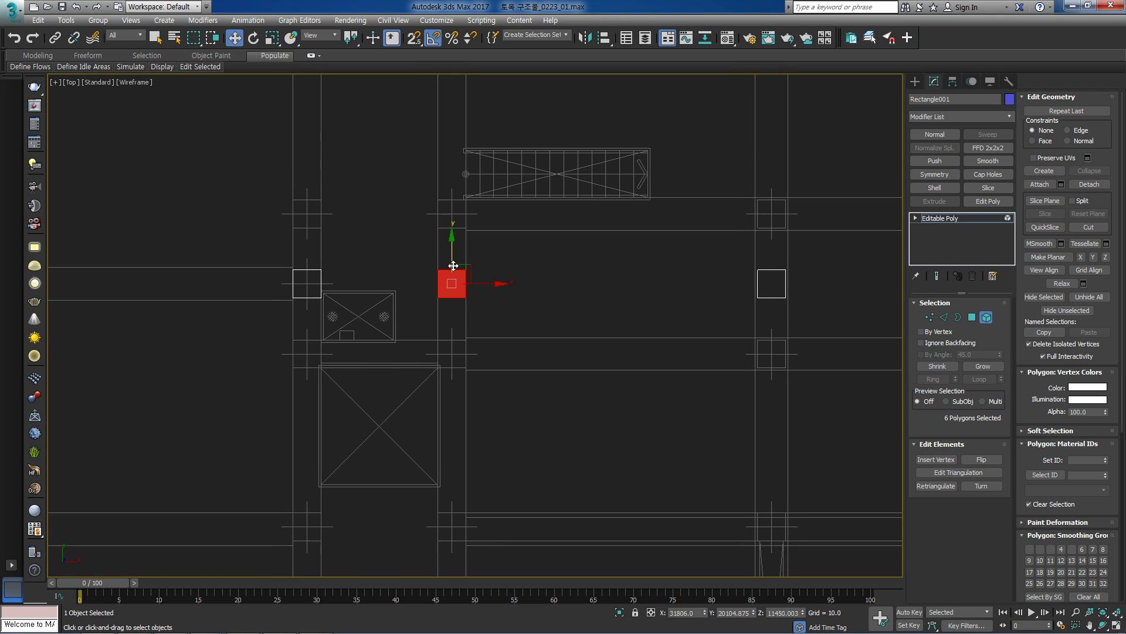
scroll(452, 251, up, 4)
mouse_move(435, 244)
mouse_down()
mouse_move(430, 166)
mouse_move(460, 304)
mouse_up()
click(519, 332)
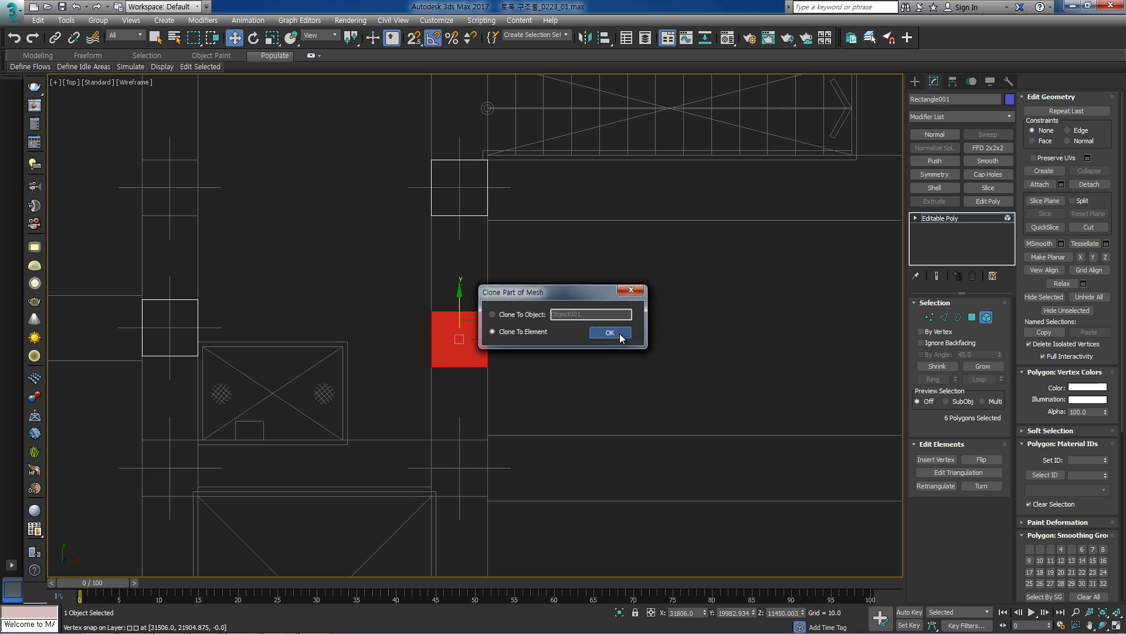
click(619, 333)
Snap the copied column down onto the outline at the upper right corner of the large square shaft.
middle_drag(503, 385, 514, 337)
key(s)
drag(499, 319, 504, 455)
key(s)
scroll(502, 400, up, 4)
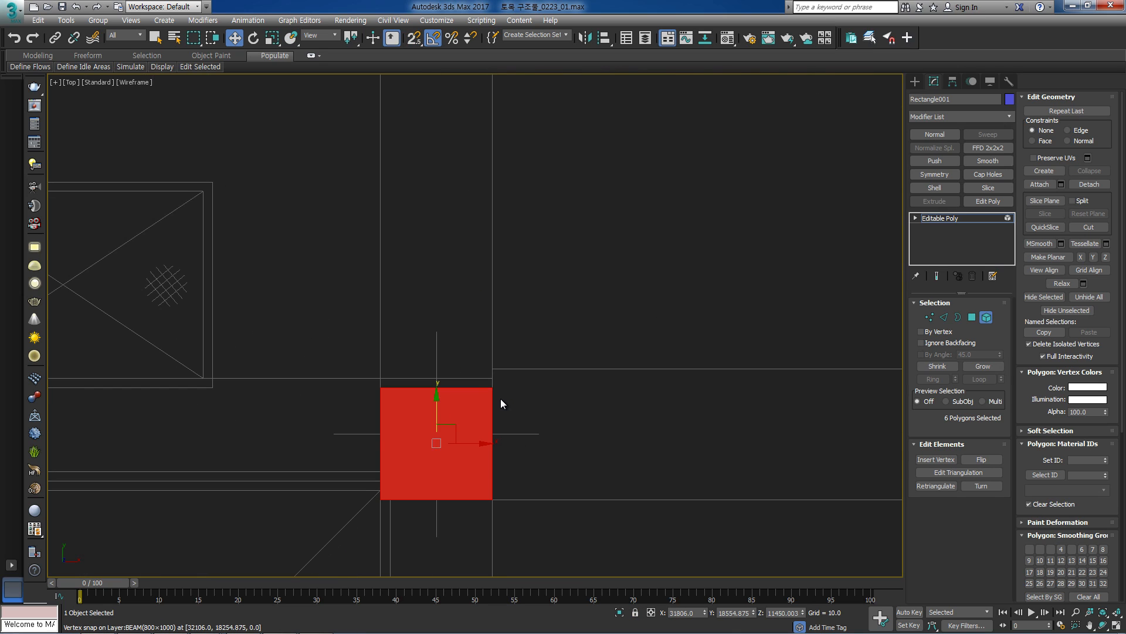
Copy the column beside the equipment shaft as an element and snap the copy up onto the outline above it.
scroll(430, 353, down, 6)
middle_drag(392, 325, 542, 381)
mouse_move(599, 399)
shift+mouse_down()
mouse_move(388, 297)
mouse_move(395, 260)
shift+mouse_up()
click(611, 333)
scroll(387, 235, up, 4)
key(s)
key(space)
drag(414, 317, 408, 209)
key(s)
key(space)
scroll(422, 240, down, 3)
Copy the column beside the equipment shaft downward as an element, onto the outline at the square shaft's upper left corner.
click(404, 352)
middle_drag(361, 347, 384, 300)
mouse_move(418, 260)
shift+mouse_down()
mouse_move(426, 387)
mouse_move(427, 363)
mouse_move(402, 361)
shift+mouse_up()
click(604, 329)
scroll(396, 381, up, 4)
key(s)
key(space)
key(s)
key(space)
Select the three ninth-row columns on the right side of the plan and snap them up onto their outlines.
scroll(489, 344, down, 5)
middle_drag(795, 329, 437, 342)
drag(318, 326, 822, 385)
middle_drag(436, 375, 441, 374)
scroll(404, 362, up, 5)
scroll(261, 316, up, 1)
middle_drag(262, 311, 343, 450)
key(s)
key(space)
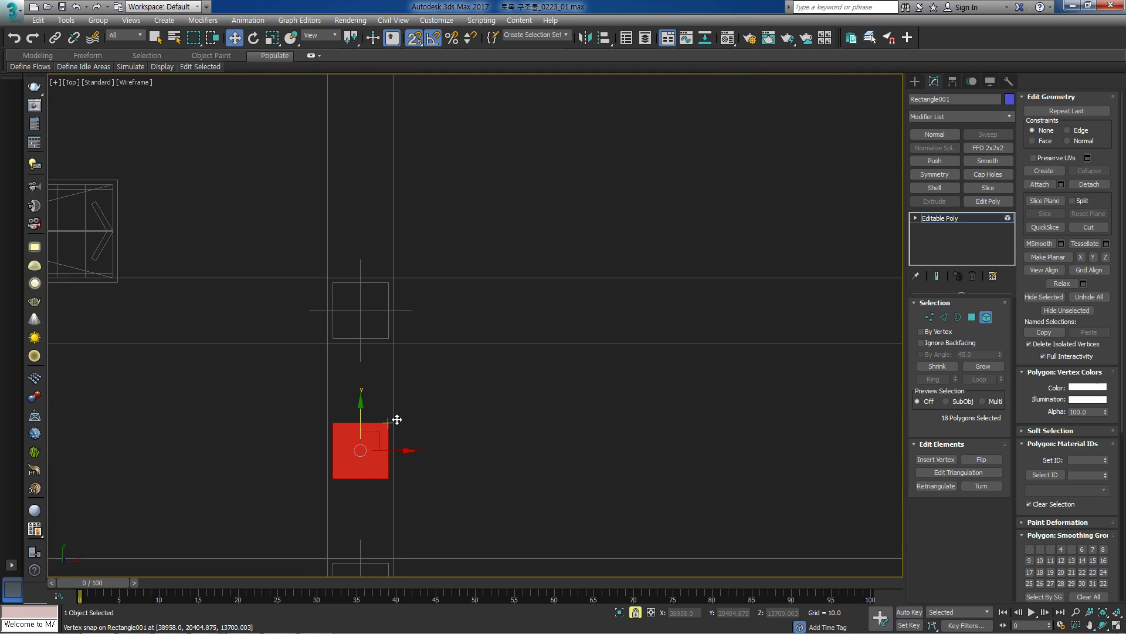
drag(397, 419, 390, 282)
key(s)
key(space)
Copy the three right-hand columns down as elements and snap them onto the outlines level with the square shaft's top.
scroll(433, 313, down, 4)
scroll(468, 333, down, 2)
middle_drag(405, 354, 527, 348)
shift+drag(553, 277, 555, 305)
click(607, 330)
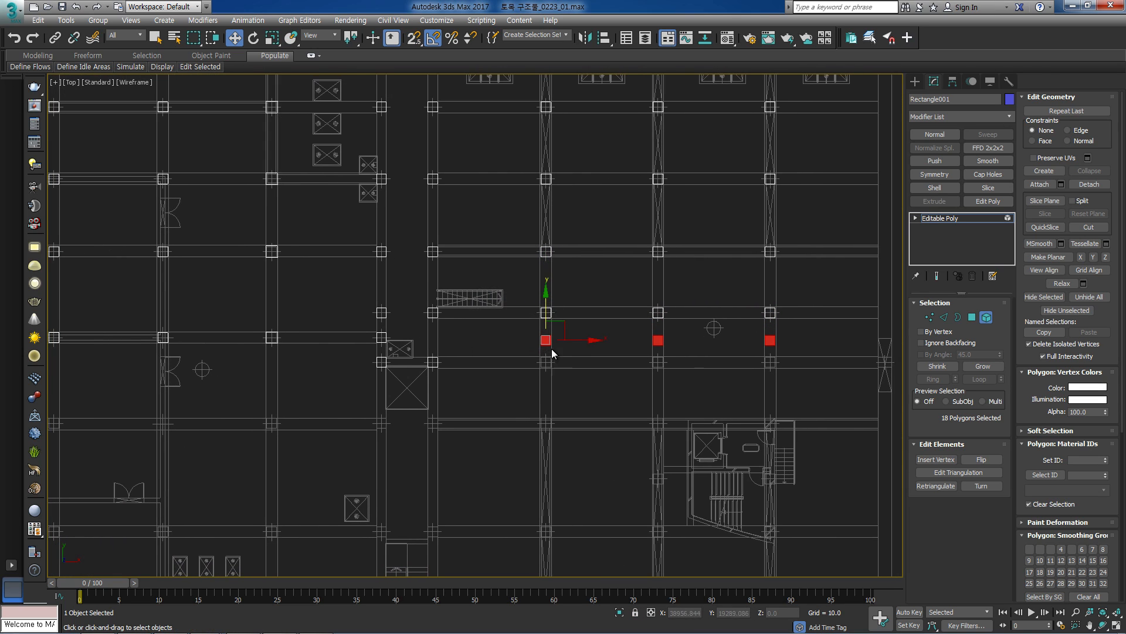
scroll(551, 348, up, 4)
key(s)
drag(515, 336, 514, 423)
key(s)
key(space)
scroll(519, 409, down, 4)
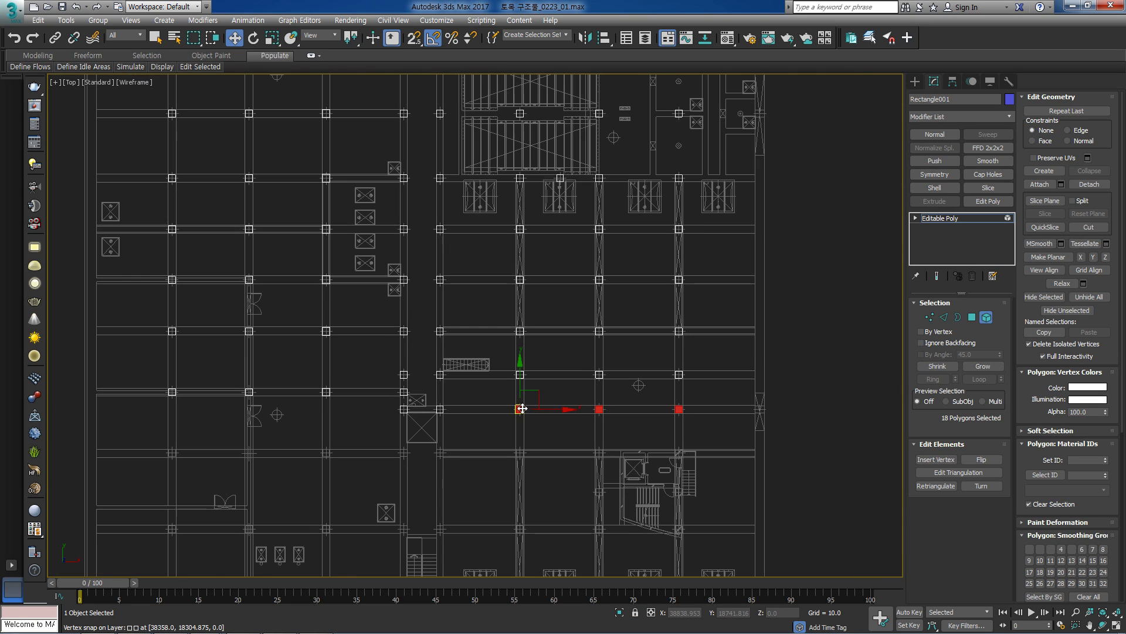
Copy the three left-hand ninth-row columns down as elements and snap them onto the next row of outlines.
middle_drag(520, 409, 584, 355)
middle_drag(511, 366, 627, 339)
scroll(544, 305, up, 3)
drag(545, 305, 157, 346)
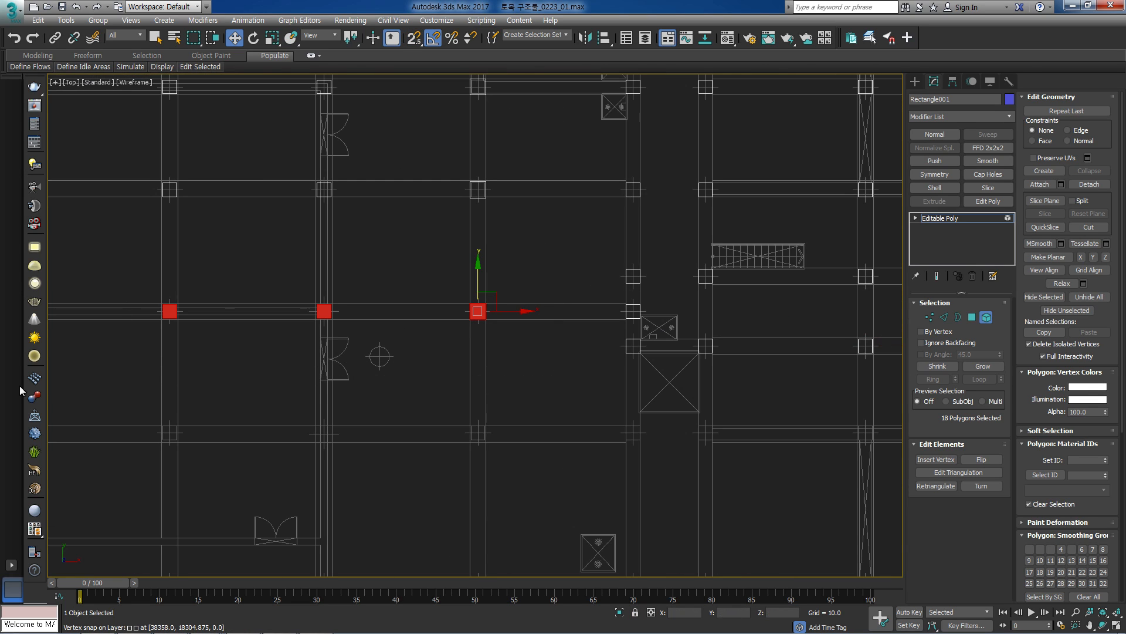
middle_drag(165, 353, 466, 261)
shift+drag(777, 207, 765, 263)
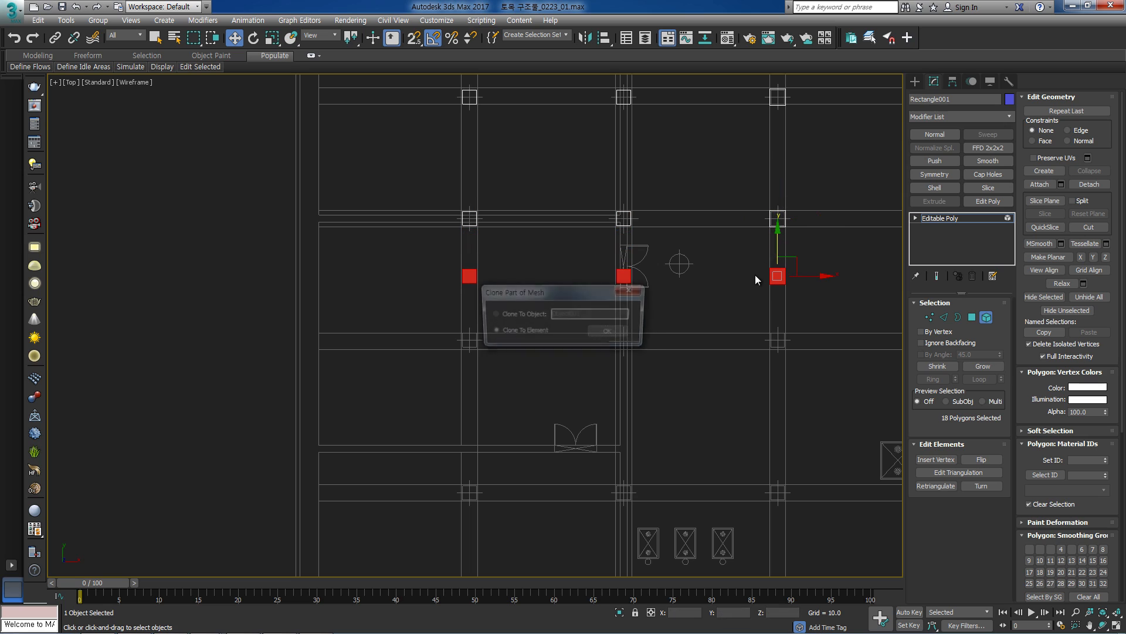
click(622, 330)
scroll(491, 310, up, 4)
drag(463, 249, 446, 431)
scroll(505, 412, down, 4)
middle_drag(713, 400, 487, 364)
Copy the two columns flanking the square shaft down as elements and snap them onto the row below the shaft.
middle_drag(601, 376, 497, 371)
drag(702, 272, 608, 299)
middle_drag(642, 298, 580, 303)
shift+drag(626, 257, 628, 315)
click(607, 329)
scroll(550, 347, up, 4)
drag(503, 339, 503, 441)
scroll(526, 413, down, 4)
Copy the three right-hand columns down as elements and snap them onto the row at the stair core's upper edge.
middle_drag(616, 398, 477, 356)
middle_drag(776, 292, 520, 303)
drag(727, 266, 315, 338)
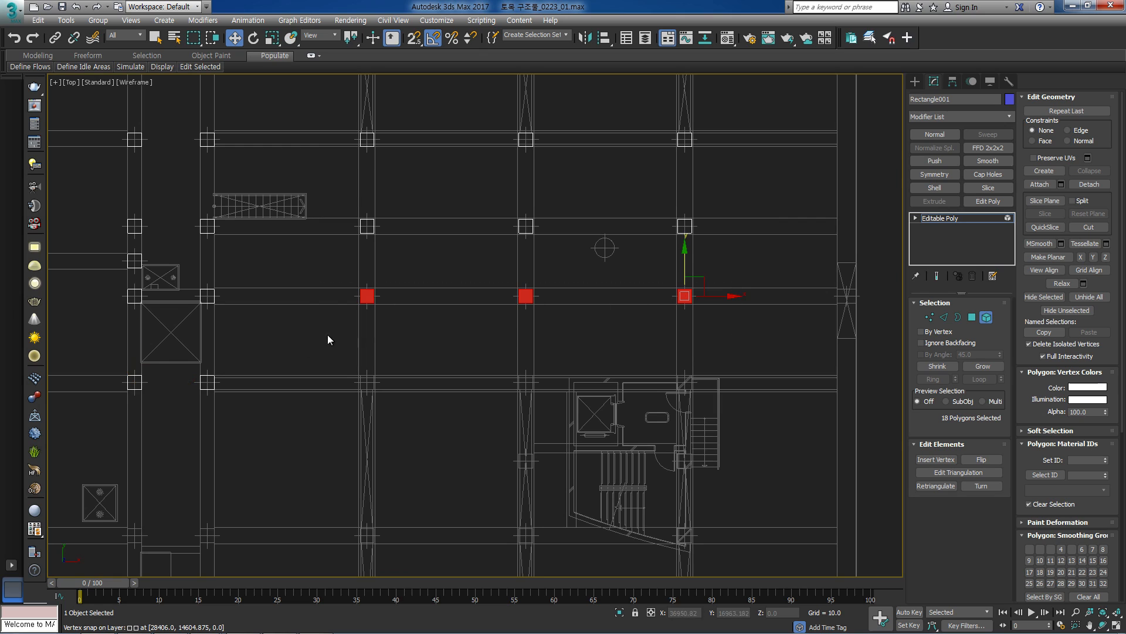
drag(685, 271, 688, 281)
key(Return)
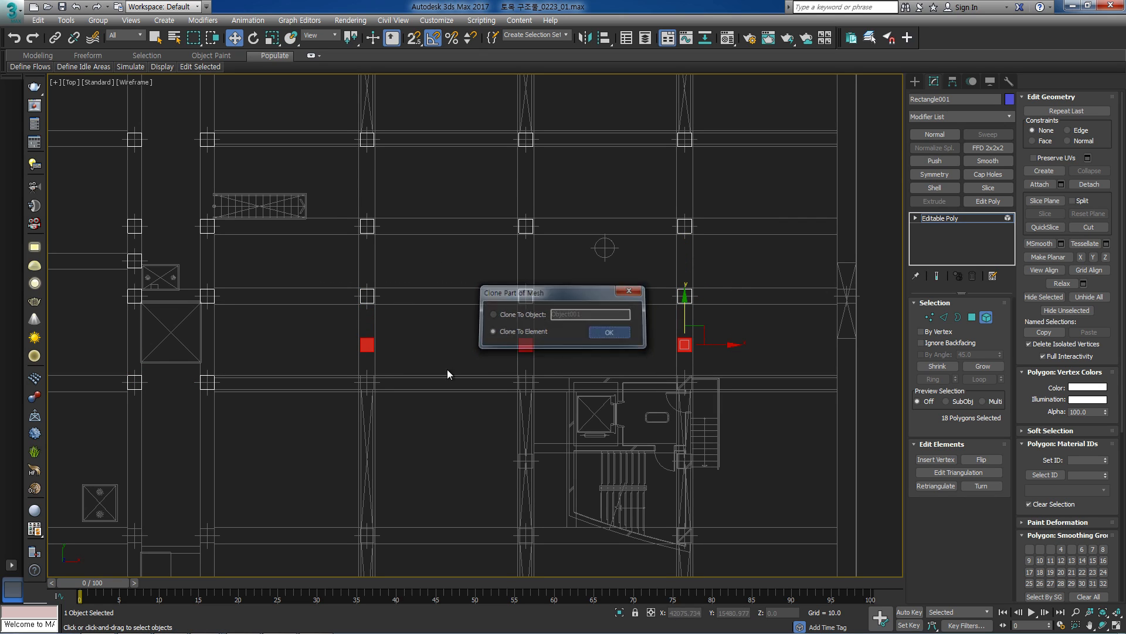
scroll(373, 375, up, 5)
key(s)
key(space)
drag(374, 321, 372, 409)
key(s)
key(space)
scroll(376, 405, down, 5)
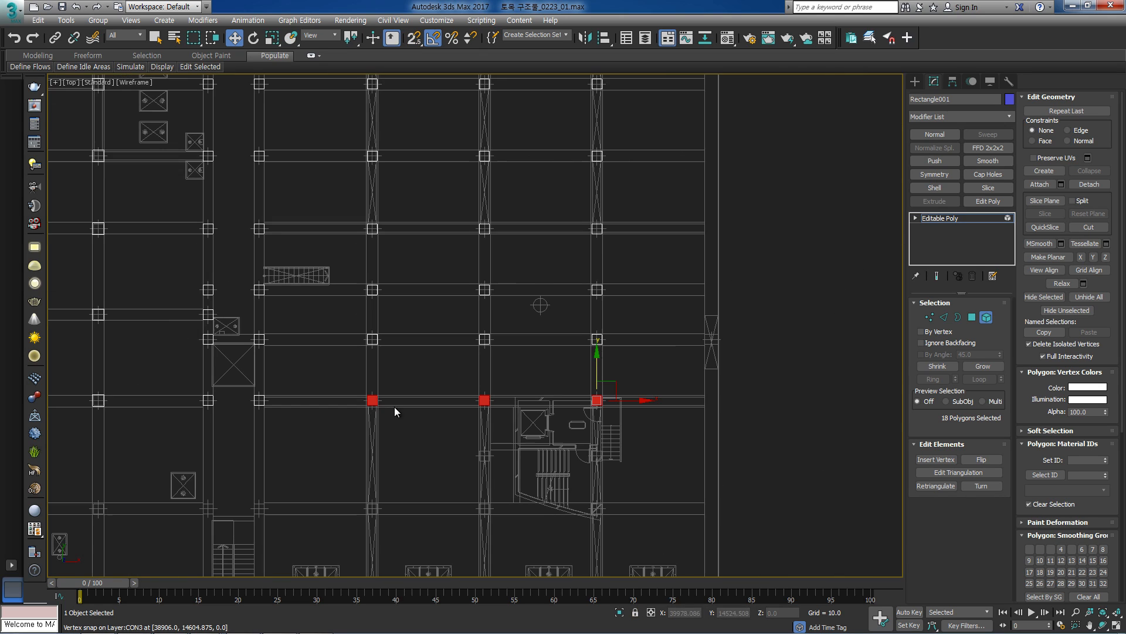
Select all eight columns in the row just below the square shaft, across both sides of the aisle.
middle_drag(403, 406, 735, 309)
middle_drag(494, 335, 517, 336)
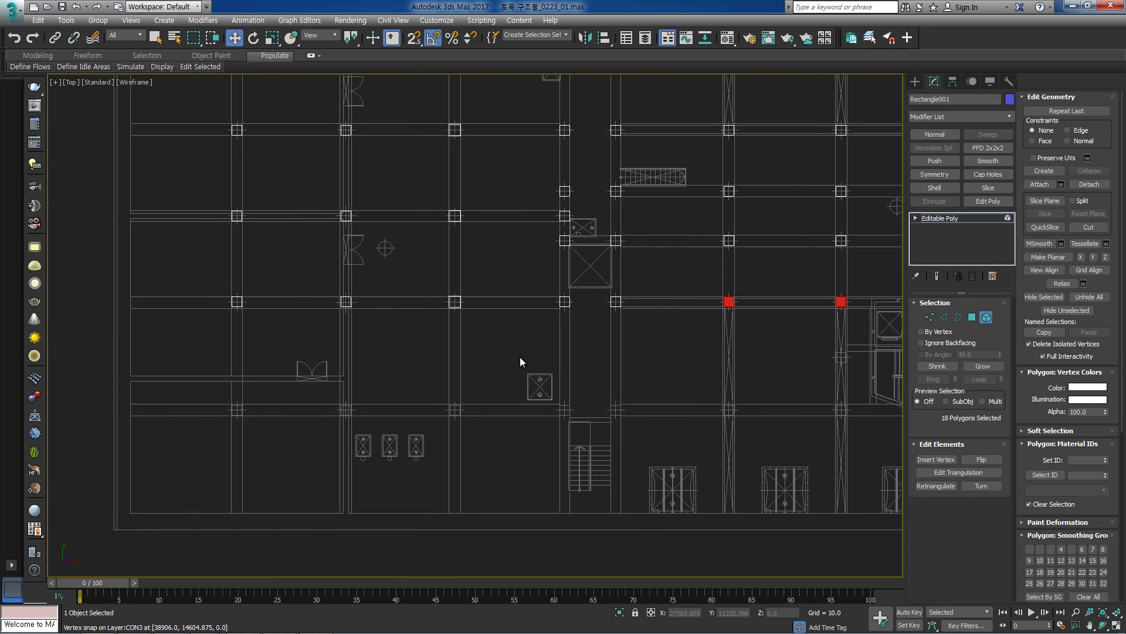
drag(237, 301, 679, 289)
middle_drag(678, 289, 510, 282)
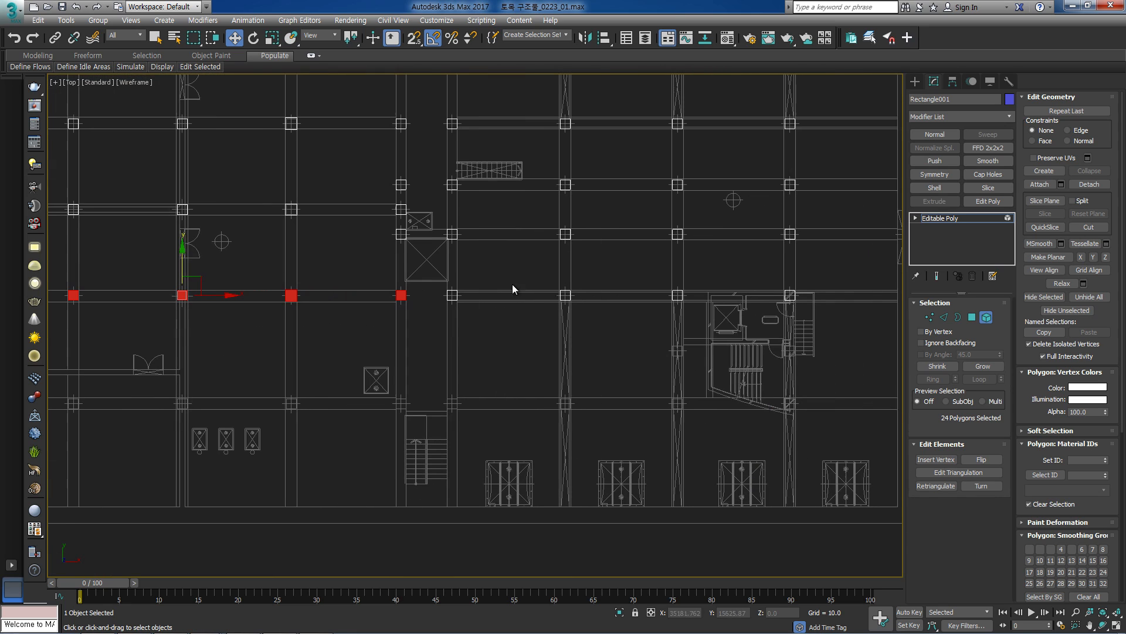
ctrl+drag(721, 278, 385, 336)
middle_drag(672, 332, 466, 328)
ctrl+drag(383, 347, 376, 349)
middle_drag(259, 341, 684, 315)
Copy the eight selected columns down as elements, snap them onto the last row of outlines and clear the selection.
shift+drag(399, 231, 400, 272)
click(609, 333)
scroll(305, 316, up, 5)
drag(285, 283, 283, 469)
scroll(375, 422, down, 6)
middle_drag(496, 394, 453, 399)
click(738, 385)
Try to copy the oversized third-line column as an element toward the intermediate outline beside it, and delete the copy.
middle_drag(636, 313, 639, 322)
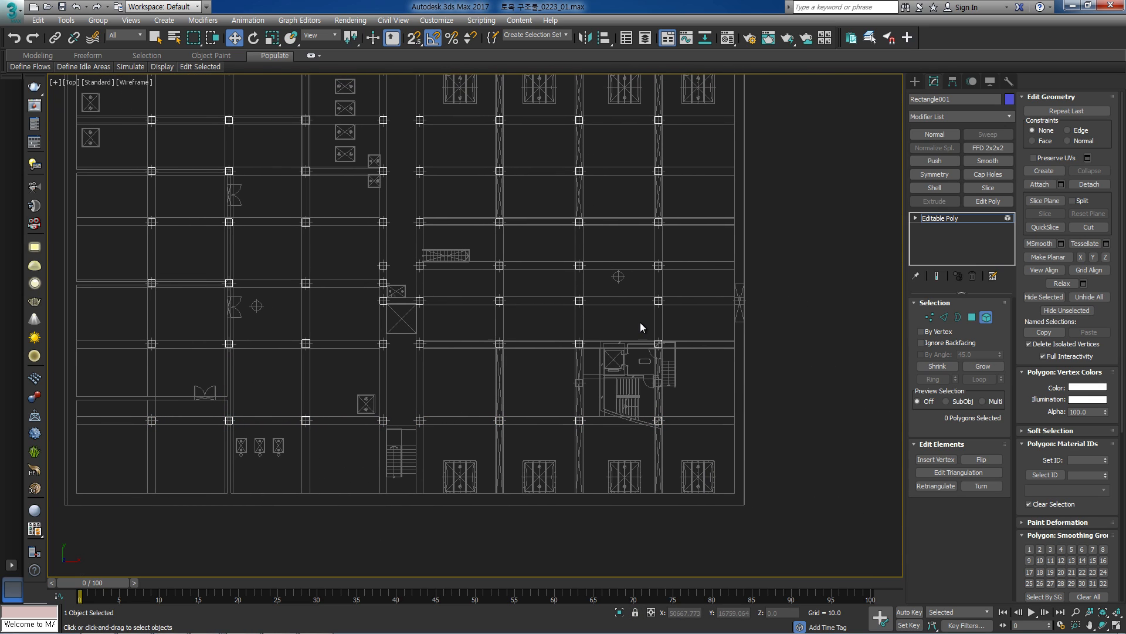
mouse_move(416, 194)
middle_down()
mouse_move(529, 222)
mouse_move(553, 207)
mouse_move(460, 269)
mouse_move(440, 312)
mouse_move(468, 318)
middle_up()
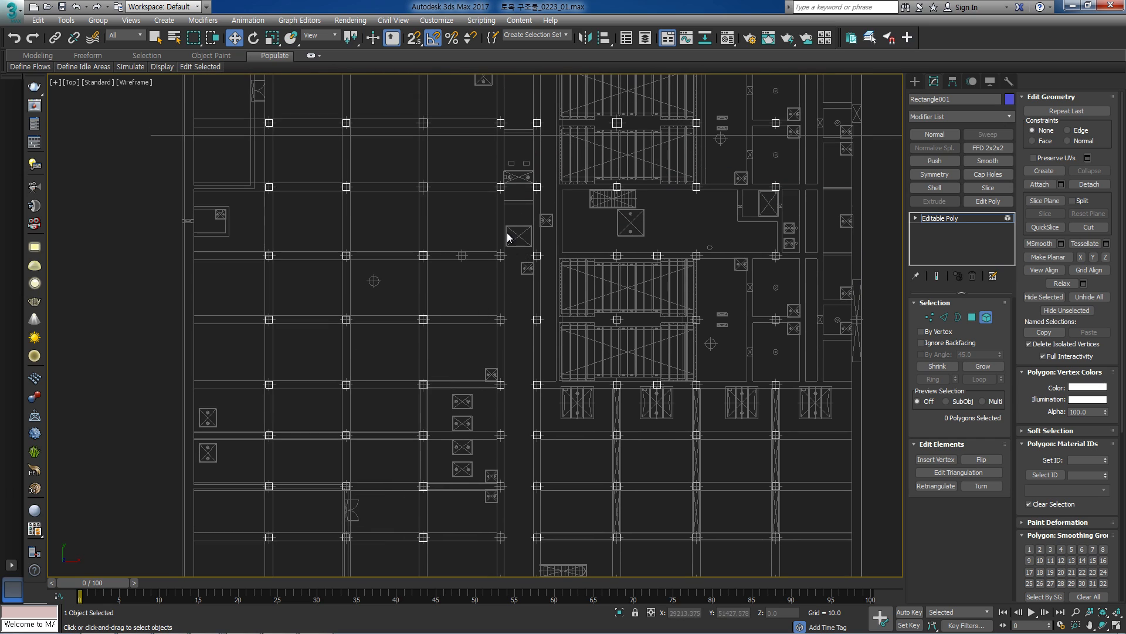
scroll(474, 240, up, 3)
drag(399, 249, 491, 284)
scroll(385, 262, up, 3)
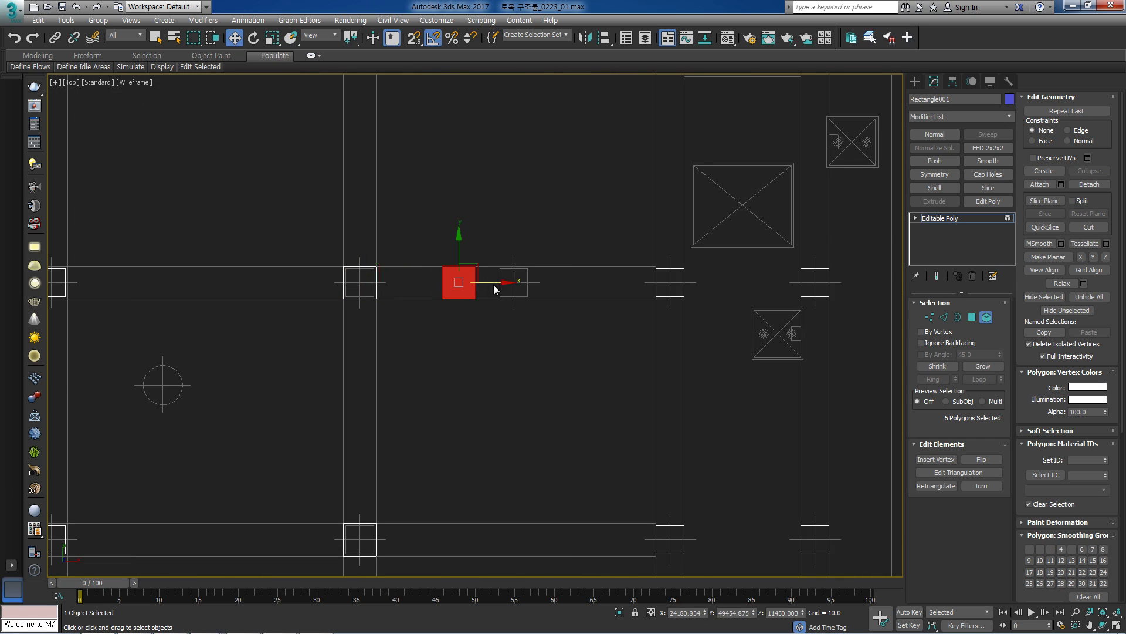
click(607, 333)
middle_drag(486, 292, 547, 295)
key(Delete)
Delete the oversized third-line column and copy a correctly sized column from the same row onto its outline as an element.
drag(448, 264, 365, 324)
key(Delete)
scroll(365, 324, down, 3)
middle_drag(388, 289, 444, 306)
scroll(449, 271, up, 2)
middle_drag(424, 261, 434, 257)
click(226, 380)
shift+drag(271, 380, 639, 382)
click(607, 329)
scroll(341, 387, up, 4)
key(s)
scroll(641, 382, down, 2)
Copy the column again along the same row as an element and snap it onto the intermediate outline.
middle_drag(642, 382, 271, 393)
scroll(274, 401, up, 2)
shift+drag(269, 398, 603, 399)
click(606, 329)
scroll(445, 393, down, 2)
key(s)
Delete the next two oversized columns down the third grid line.
click(369, 462)
middle_drag(369, 465, 441, 256)
key(Delete)
click(437, 418)
key(Delete)
scroll(453, 454, up, 3)
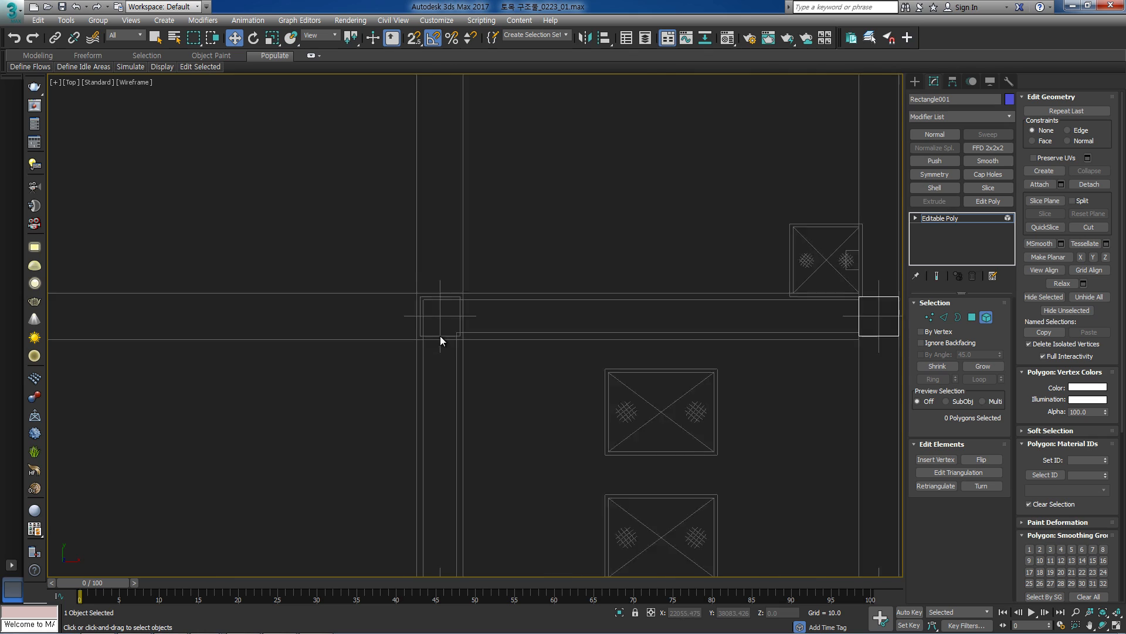
scroll(441, 335, down, 3)
scroll(469, 313, up, 3)
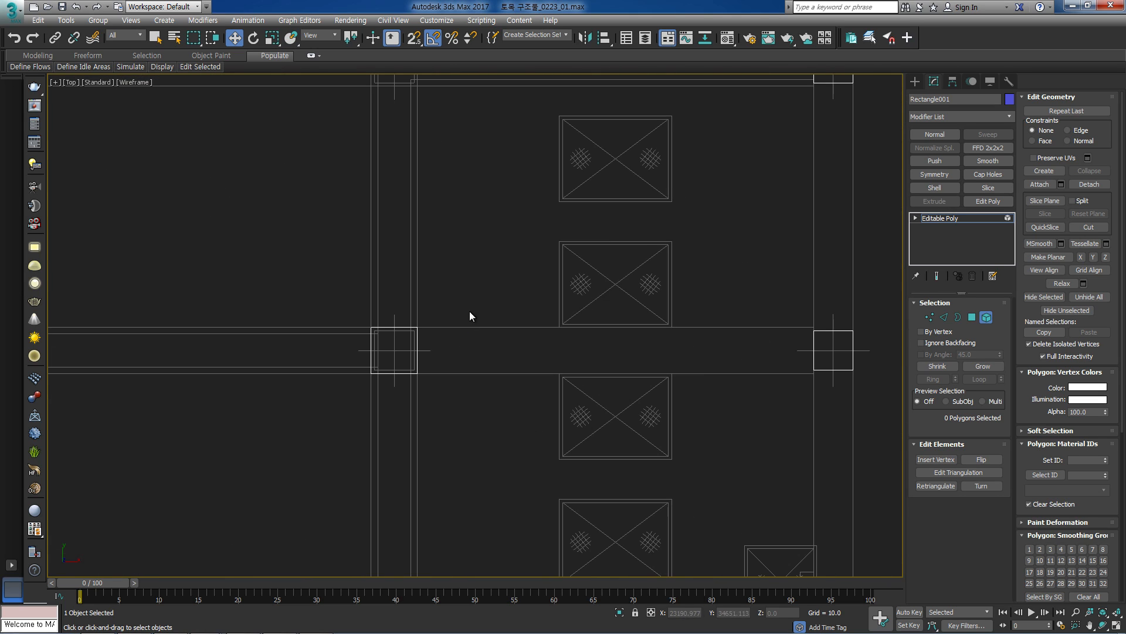
Delete the remaining oversized columns on the third grid line down to the last row of the plan.
scroll(469, 319, down, 3)
drag(484, 302, 399, 516)
middle_drag(399, 516, 473, 269)
key(Delete)
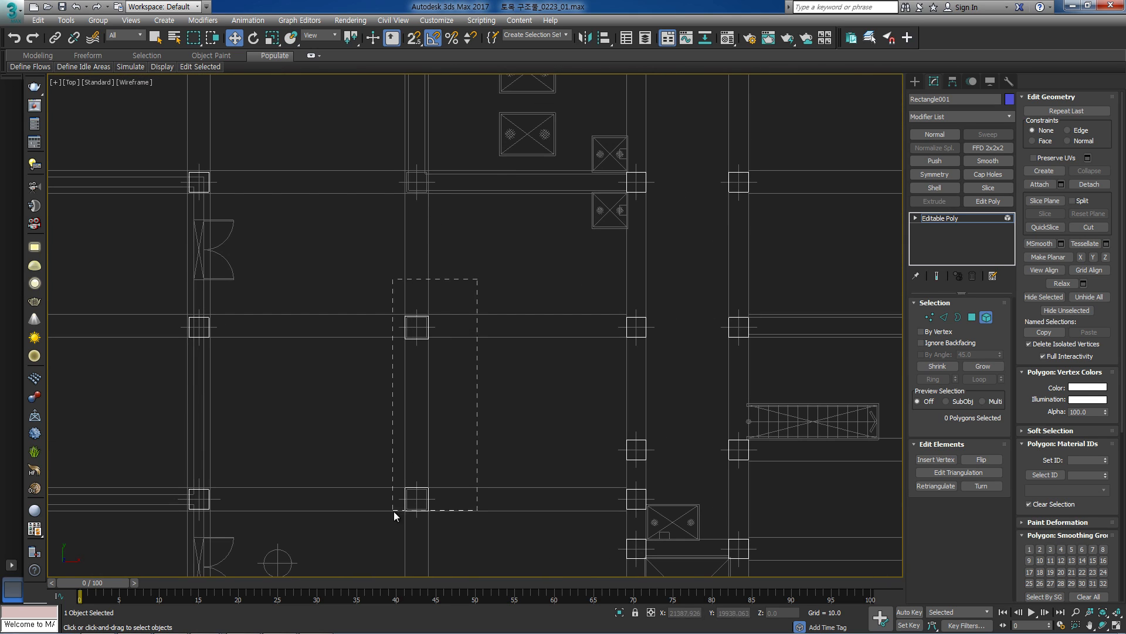
middle_drag(438, 493, 392, 370)
scroll(382, 431, down, 4)
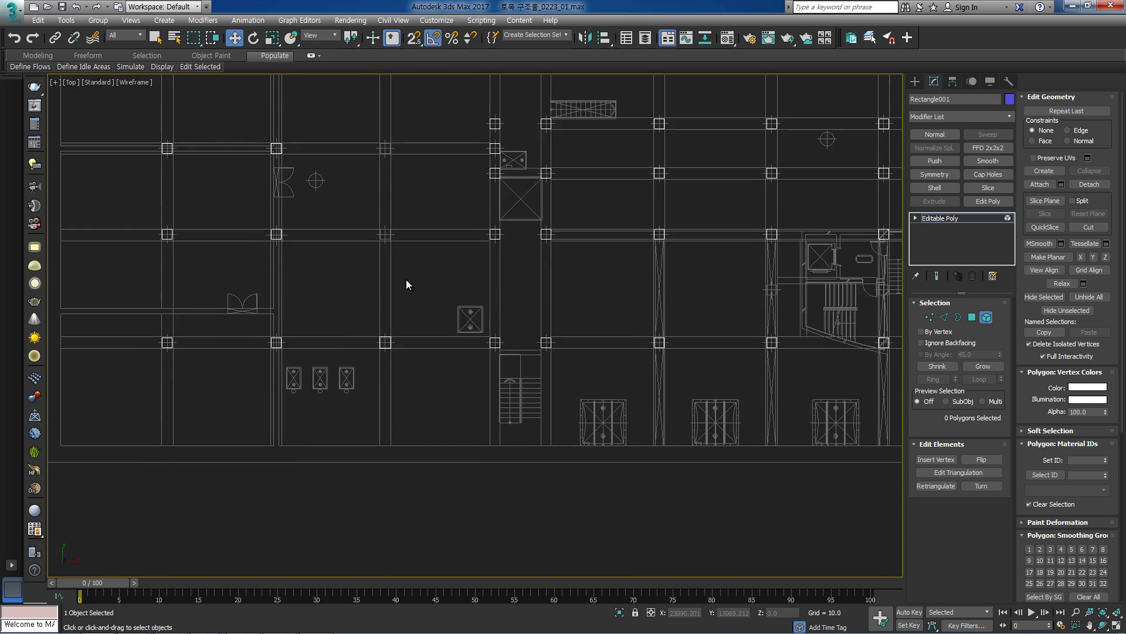
scroll(409, 327, up, 2)
drag(410, 327, 352, 385)
scroll(365, 376, up, 3)
scroll(365, 371, down, 4)
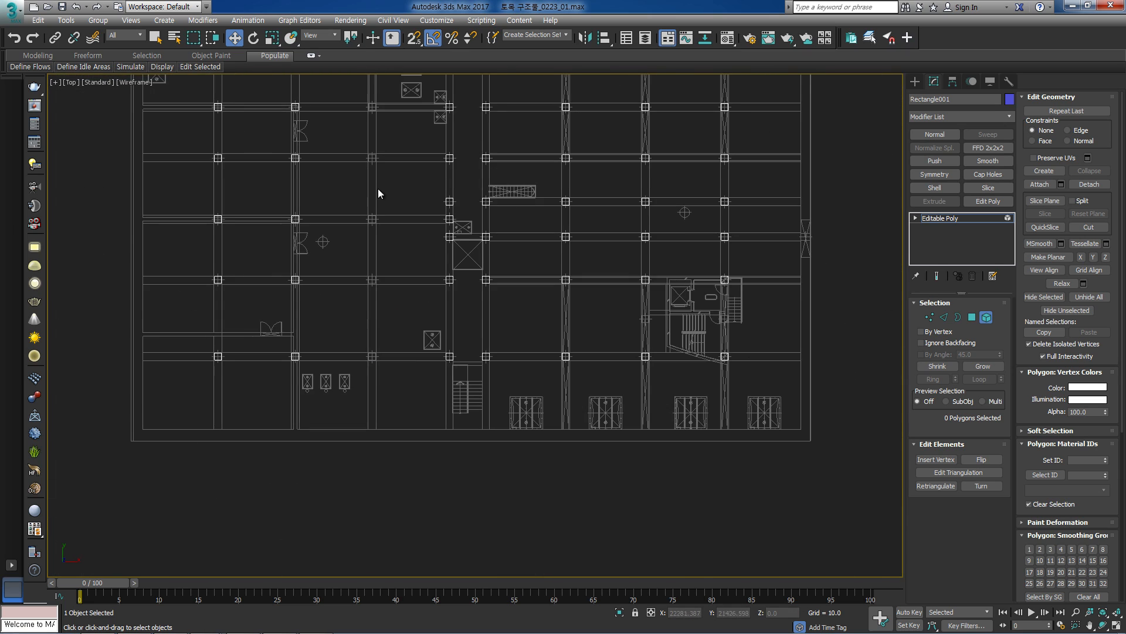
Copy the replacement third-line column down one row as an element and snap it onto the empty outline.
scroll(393, 174, up, 2)
scroll(349, 214, up, 2)
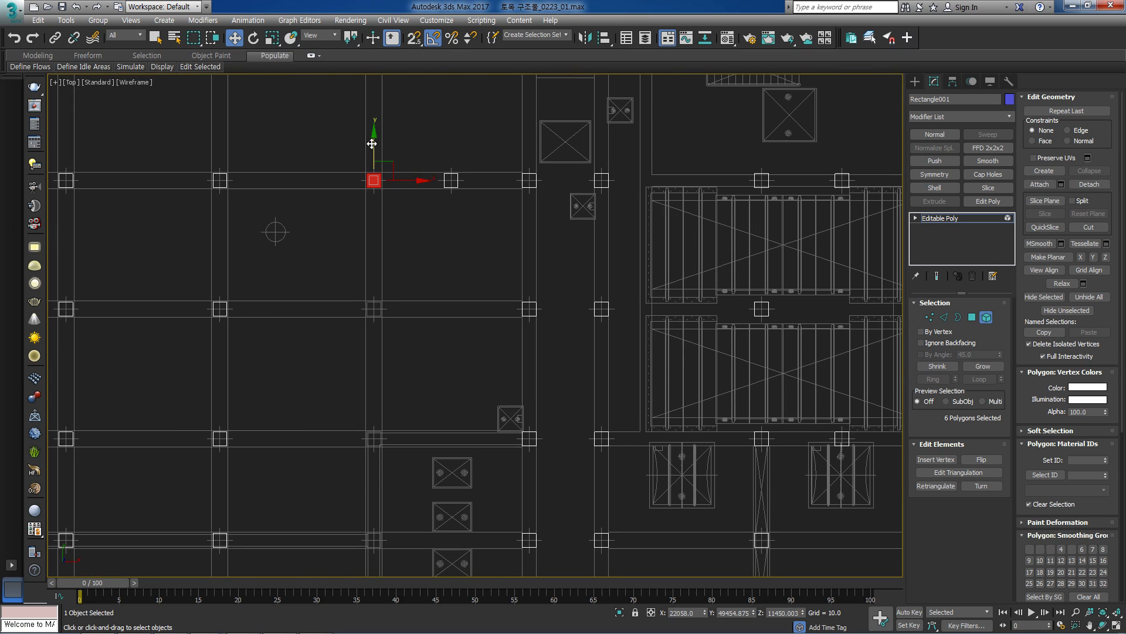
shift+drag(372, 143, 373, 220)
click(611, 329)
scroll(375, 261, up, 3)
key(s)
key(space)
drag(374, 258, 373, 396)
key(s)
key(space)
scroll(410, 349, down, 3)
middle_drag(410, 347, 425, 267)
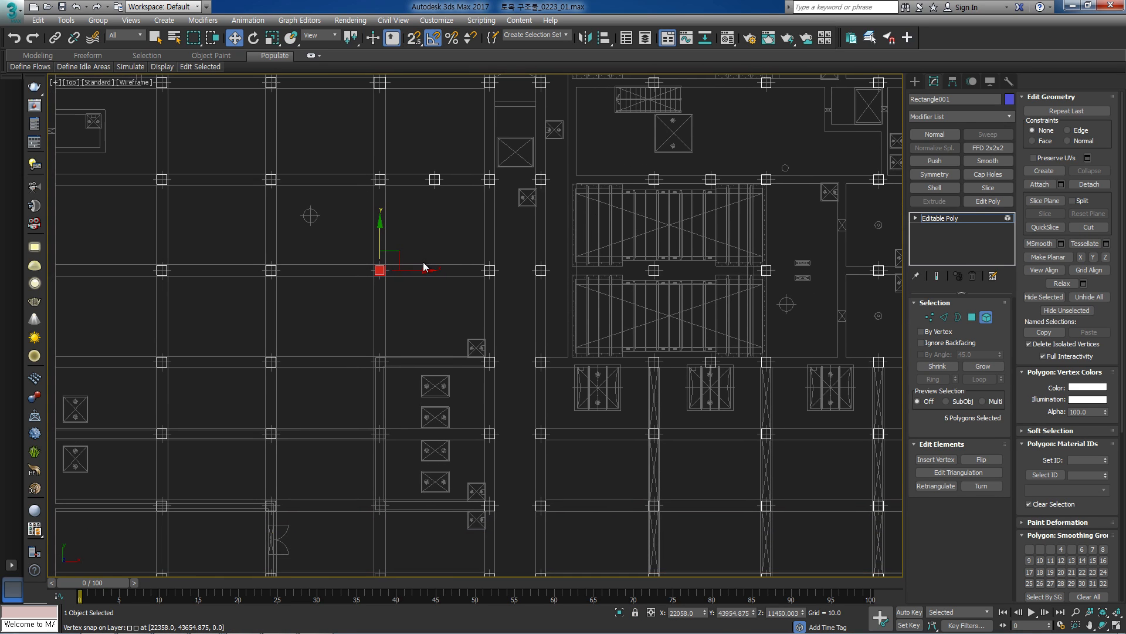
Copy the new column down as an element onto the third-line outline in the row just above the equipment boxes.
shift+drag(381, 245, 378, 388)
click(611, 329)
scroll(390, 347, up, 4)
key(s)
key(s)
scroll(387, 387, down, 3)
middle_drag(389, 390, 385, 307)
Copy the column down as an element and snap it onto the third-line outline beside the upper equipment boxes.
mouse_move(372, 265)
shift+mouse_down()
mouse_move(372, 334)
mouse_move(332, 393)
shift+mouse_up()
click(608, 329)
scroll(373, 352, up, 4)
scroll(372, 352, up, 2)
key(space)
key(s)
scroll(346, 393, down, 3)
middle_drag(354, 385, 393, 305)
Copy the column down as an element and snap it onto the third-line outline below the equipment boxes.
shift+drag(393, 305, 393, 351)
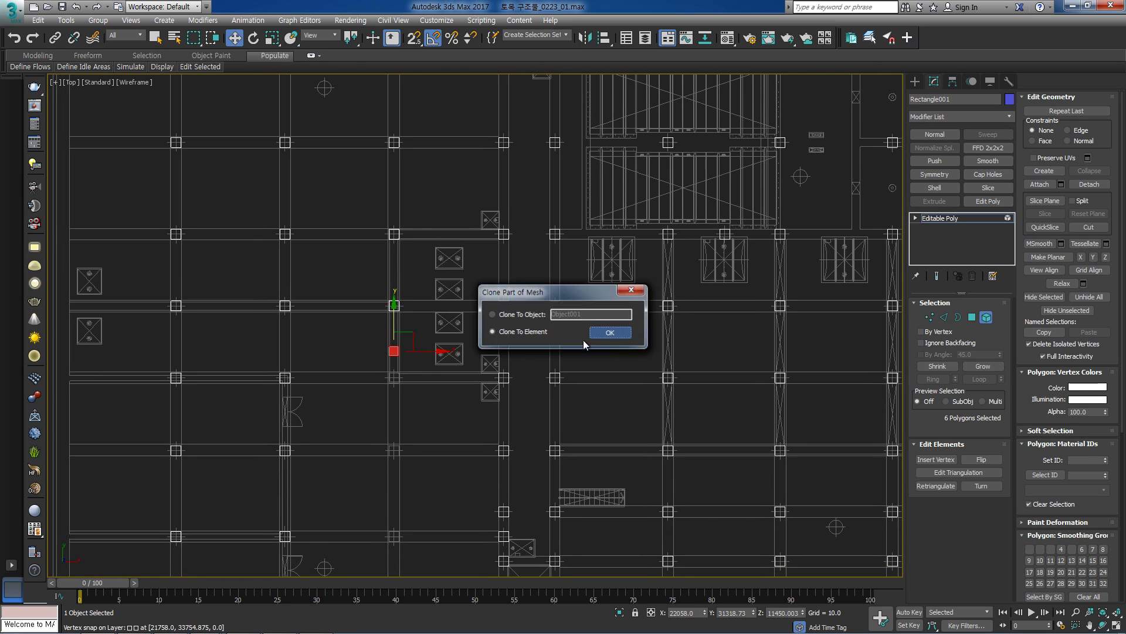
click(609, 332)
scroll(359, 357, up, 5)
key(space)
key(s)
drag(468, 352, 462, 511)
scroll(470, 493, up, 3)
key(s)
scroll(462, 510, down, 8)
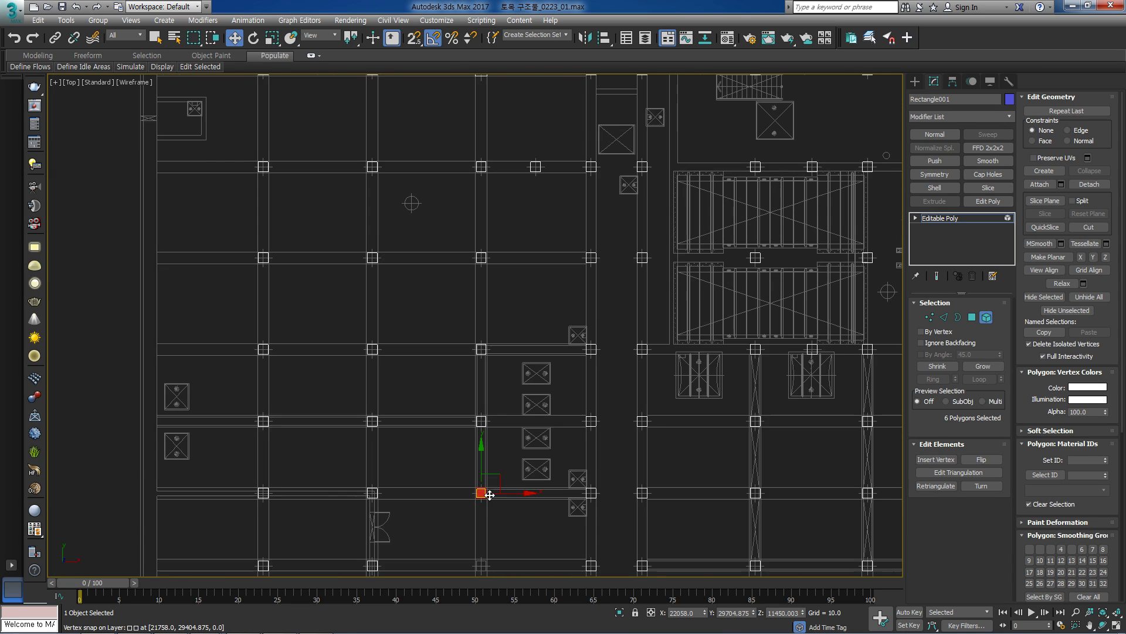
Select the three lowest third-line columns, copy them down as elements and snap the group to the next empty outline.
middle_drag(487, 494, 478, 251)
ctrl+click(464, 174)
ctrl+click(463, 102)
middle_drag(465, 157, 456, 200)
shift+drag(456, 200, 480, 399)
key(Return)
scroll(460, 372, up, 10)
key(s)
drag(465, 346, 466, 423)
key(s)
key(space)
Select the middle copied column on the third line and snap it onto its outline in the following row.
scroll(473, 408, down, 6)
middle_drag(470, 456, 452, 269)
scroll(451, 269, up, 3)
click(453, 272)
scroll(442, 296, up, 3)
key(s)
key(space)
drag(450, 265, 452, 334)
key(s)
key(space)
Select the lowest copied column on the third line and snap it onto the outline level with the stair core's upper edge.
scroll(454, 340, down, 7)
middle_drag(481, 405, 470, 315)
click(446, 322)
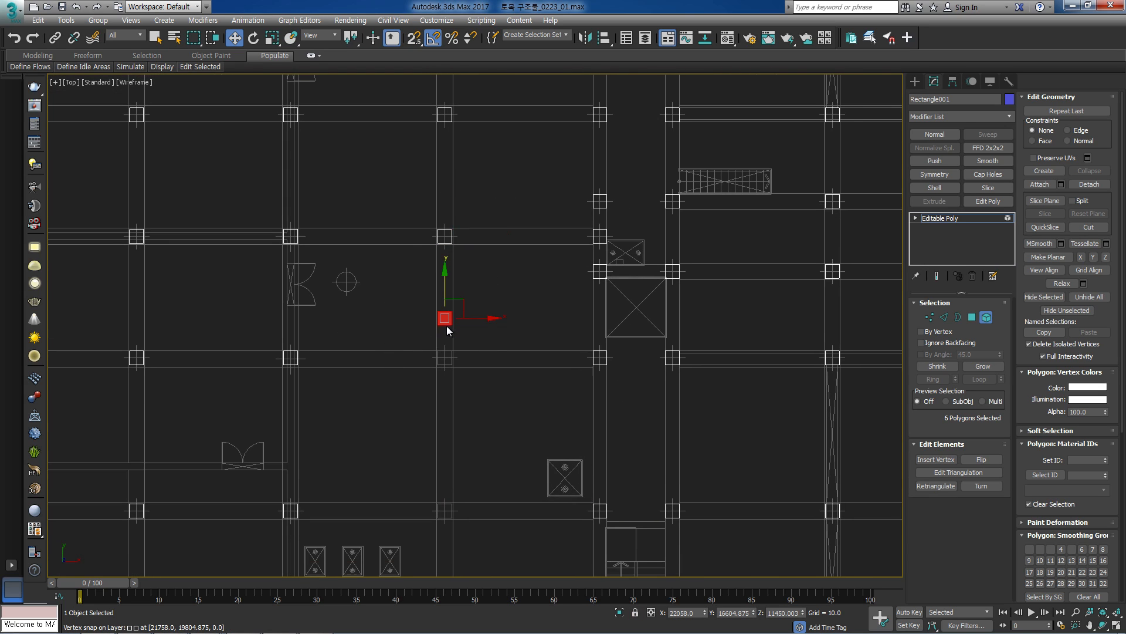
drag(439, 325, 436, 397)
key(s)
Copy that column down as an element and snap it onto the third-line outline in the last row.
scroll(435, 397, down, 5)
middle_drag(441, 370, 432, 272)
shift+drag(431, 271, 423, 487)
click(612, 333)
scroll(424, 358, up, 5)
key(s)
key(space)
key(s)
key(space)
Review the placed columns against the CAD outlines across the whole floor plan.
scroll(419, 469, down, 5)
middle_drag(495, 382, 439, 439)
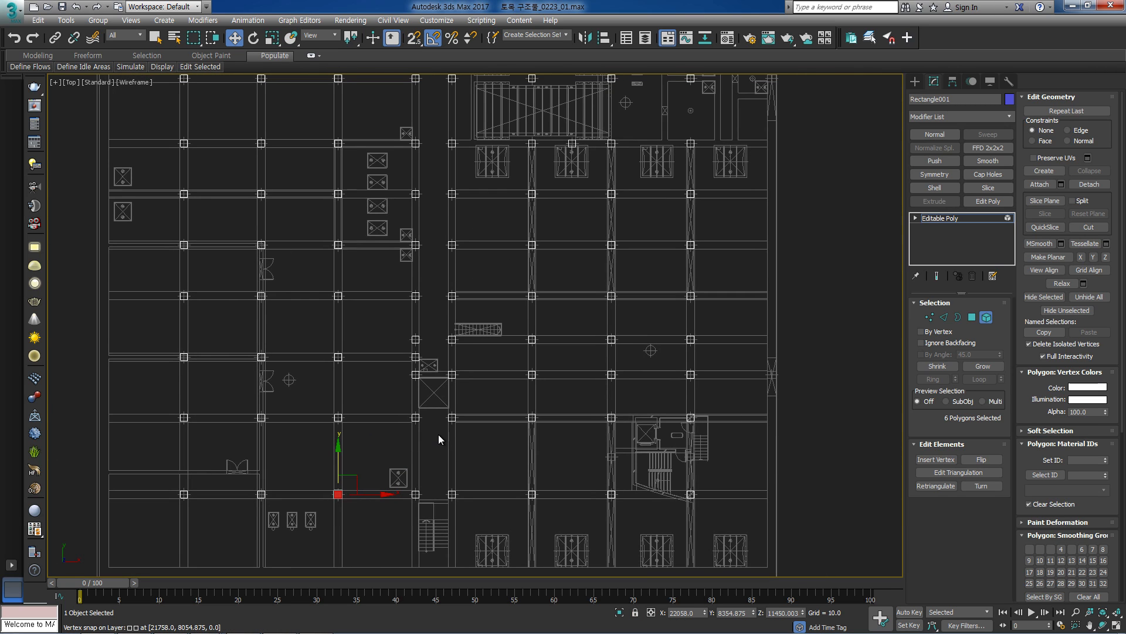
middle_drag(548, 345, 566, 427)
middle_drag(521, 327, 516, 414)
scroll(761, 251, up, 5)
scroll(759, 246, up, 1)
scroll(632, 259, down, 3)
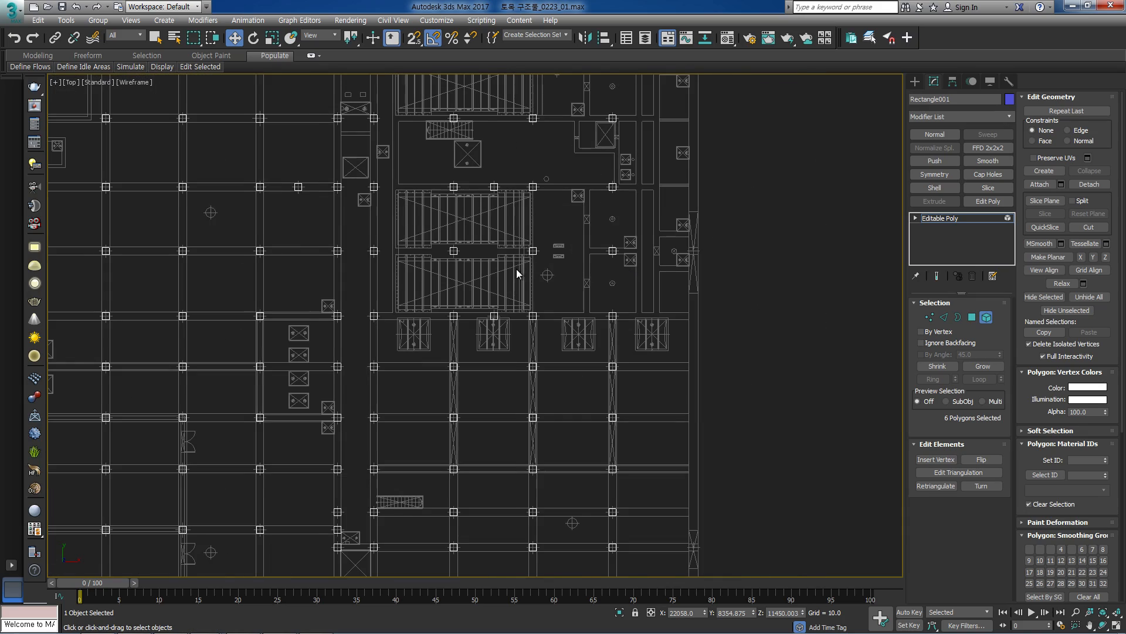
middle_drag(369, 224, 527, 311)
scroll(527, 311, up, 1)
middle_drag(439, 309, 524, 320)
scroll(486, 357, down, 2)
middle_drag(450, 446, 518, 324)
middle_drag(517, 411, 537, 303)
Turn on shaded display, inspect the columns in 3D and leave element sub-object editing.
key(F3)
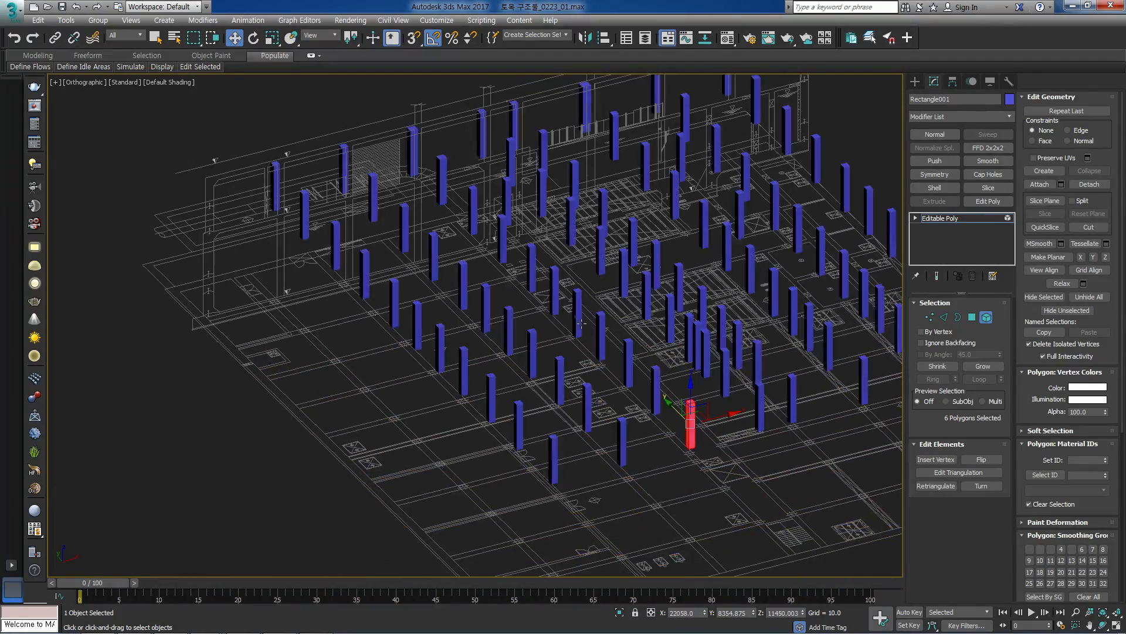
middle_drag(817, 414, 718, 391)
click(955, 220)
alt+middle_drag(637, 348, 594, 360)
Return to the top view and select the B2F plan group at the upper outer wall.
key(t)
middle_drag(540, 297, 644, 468)
scroll(399, 207, up, 3)
middle_drag(601, 280, 541, 313)
middle_drag(697, 323, 562, 316)
scroll(596, 313, down, 2)
middle_drag(643, 349, 662, 328)
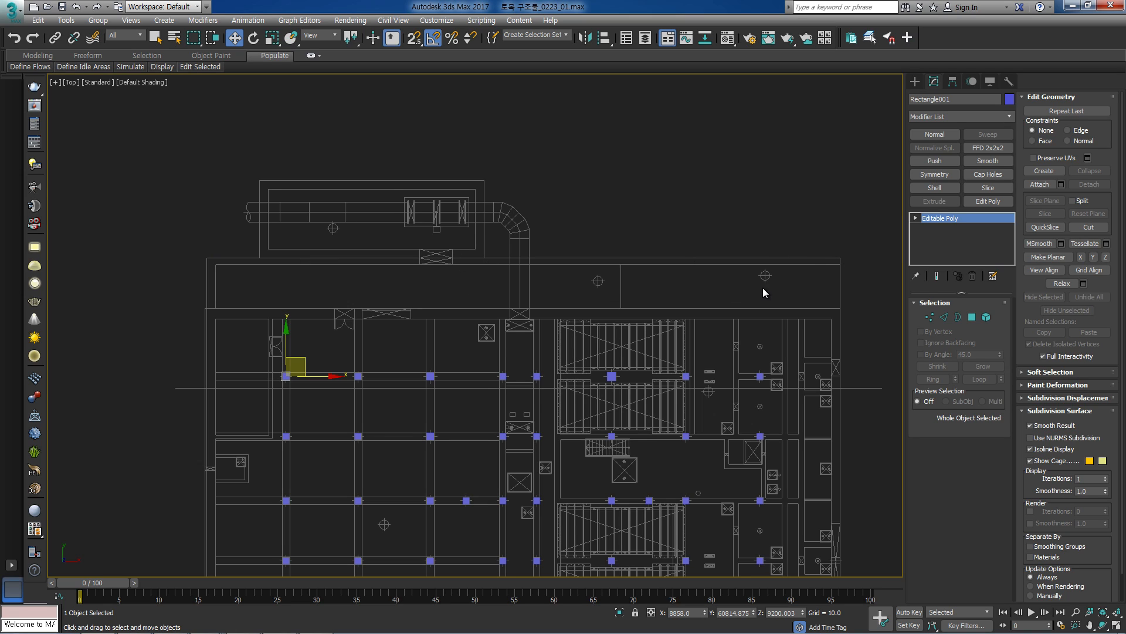
middle_drag(764, 288, 679, 279)
middle_drag(518, 257, 549, 259)
scroll(703, 273, down, 2)
middle_drag(688, 279, 688, 284)
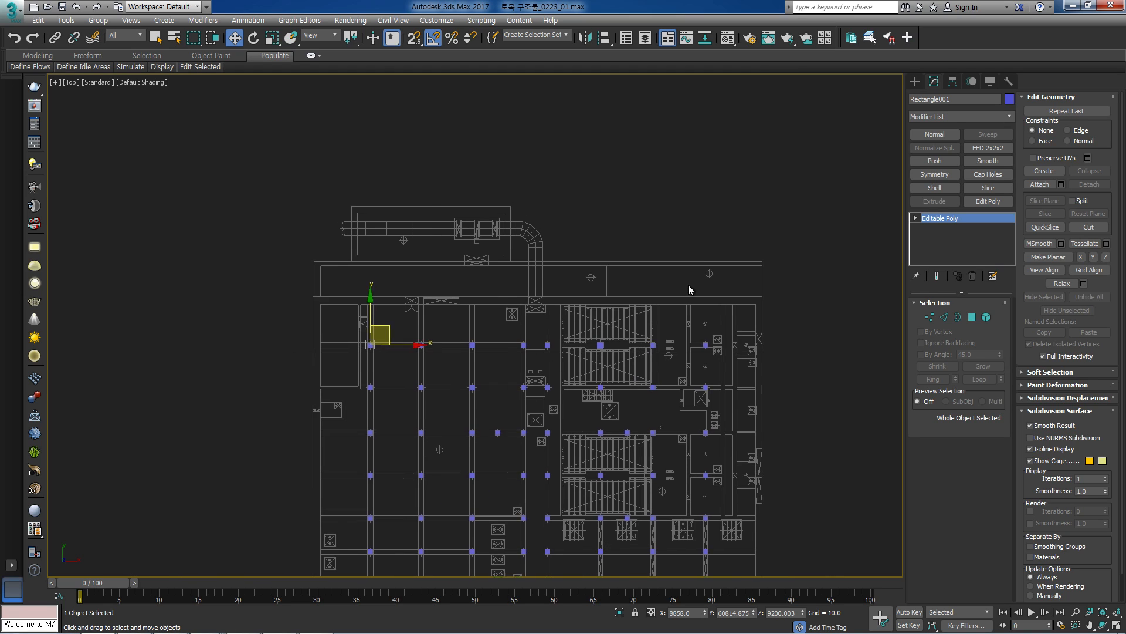
scroll(688, 284, up, 2)
click(626, 256)
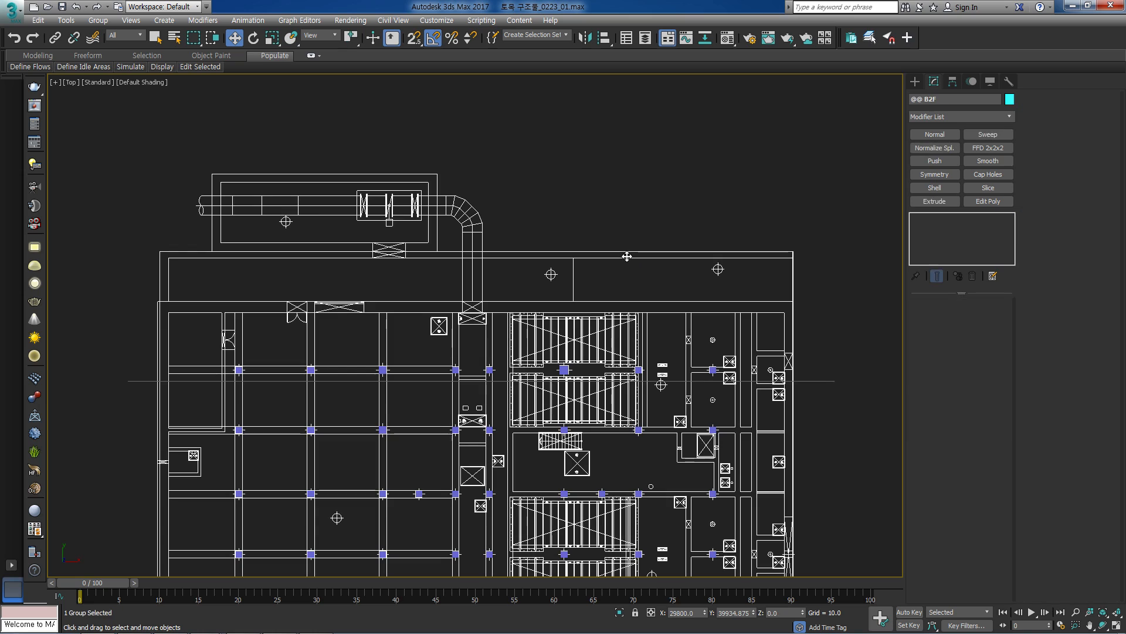
middle_drag(490, 318, 495, 306)
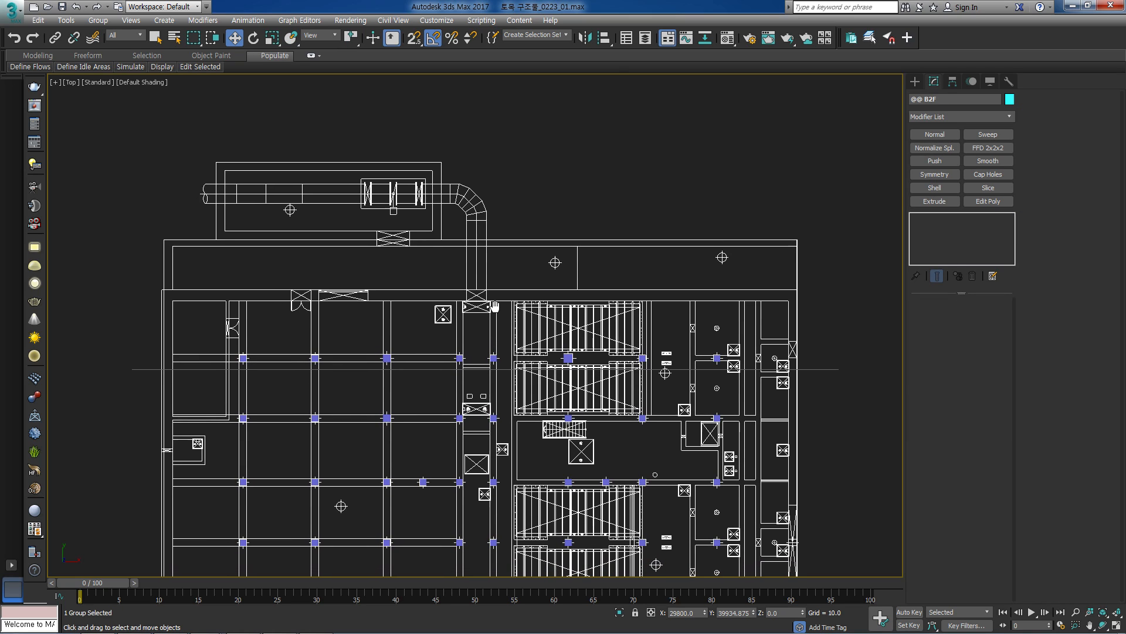
Clear the selection, show the front view and select the column object within the section drawing.
key(ctrl+d)
key(f)
middle_drag(825, 220, 584, 290)
drag(0, 0, 0, 0)
middle_drag(585, 291, 593, 291)
scroll(492, 296, up, 3)
click(485, 269)
Try moving the column object down to the lower storey of the section and undo both moves.
middle_drag(381, 281, 597, 267)
drag(411, 264, 410, 399)
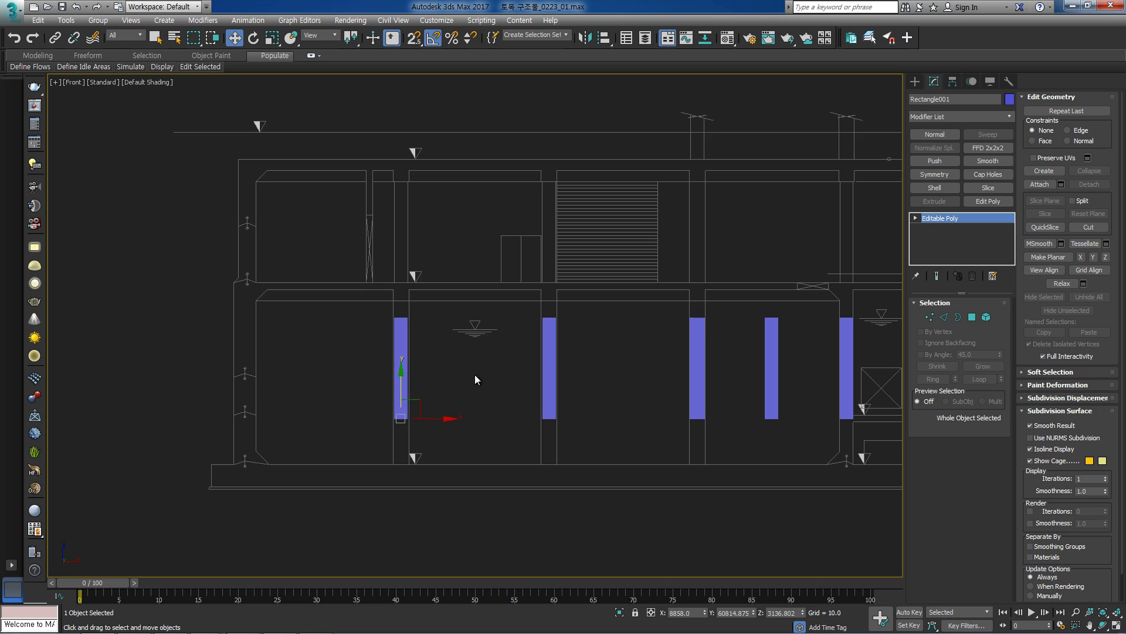
middle_drag(588, 297, 478, 340)
middle_drag(546, 304, 512, 315)
scroll(289, 308, up, 2)
key(ctrl+z)
middle_drag(304, 312, 375, 340)
middle_drag(329, 286, 515, 280)
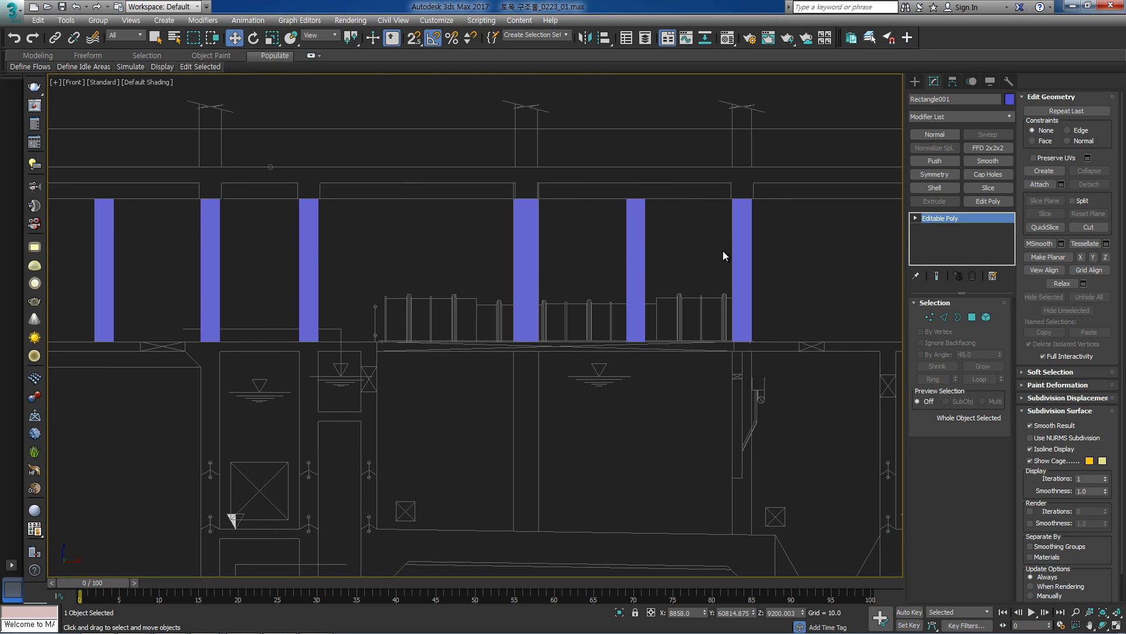
drag(635, 240, 637, 379)
key(ctrl+z)
Examine the column layout across the B2F plan in the top view.
middle_drag(640, 259, 541, 296)
key(t)
scroll(541, 296, down, 1)
middle_drag(569, 543, 580, 375)
scroll(579, 372, up, 2)
scroll(581, 370, down, 1)
middle_drag(615, 263, 614, 294)
middle_drag(612, 201, 599, 338)
scroll(597, 331, up, 2)
scroll(496, 360, down, 2)
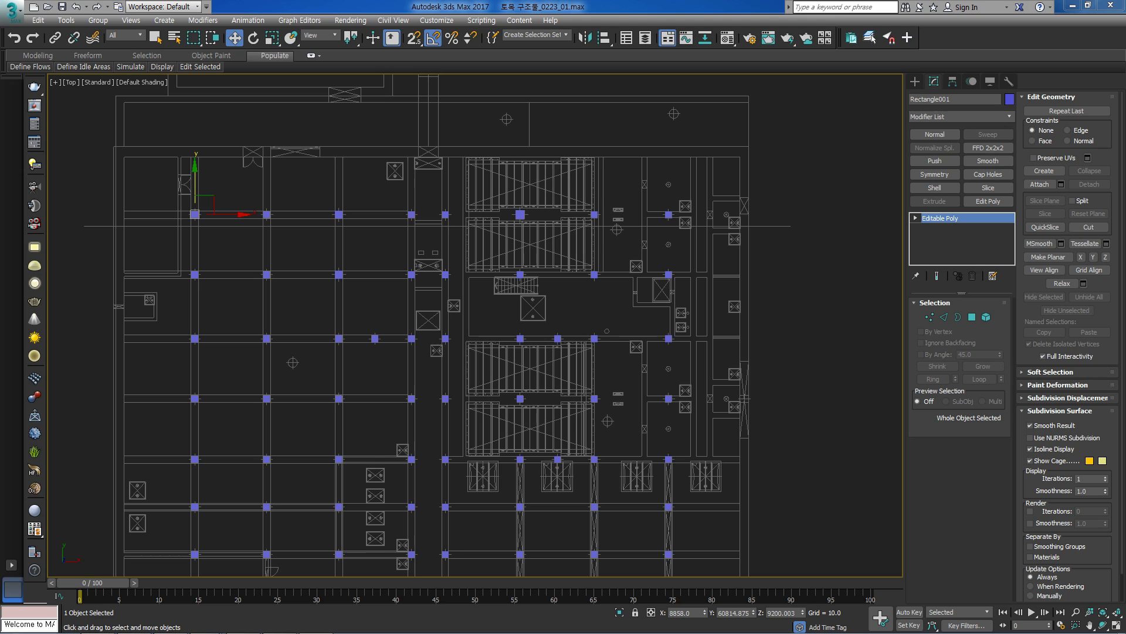
middle_drag(751, 323, 727, 282)
scroll(727, 284, down, 5)
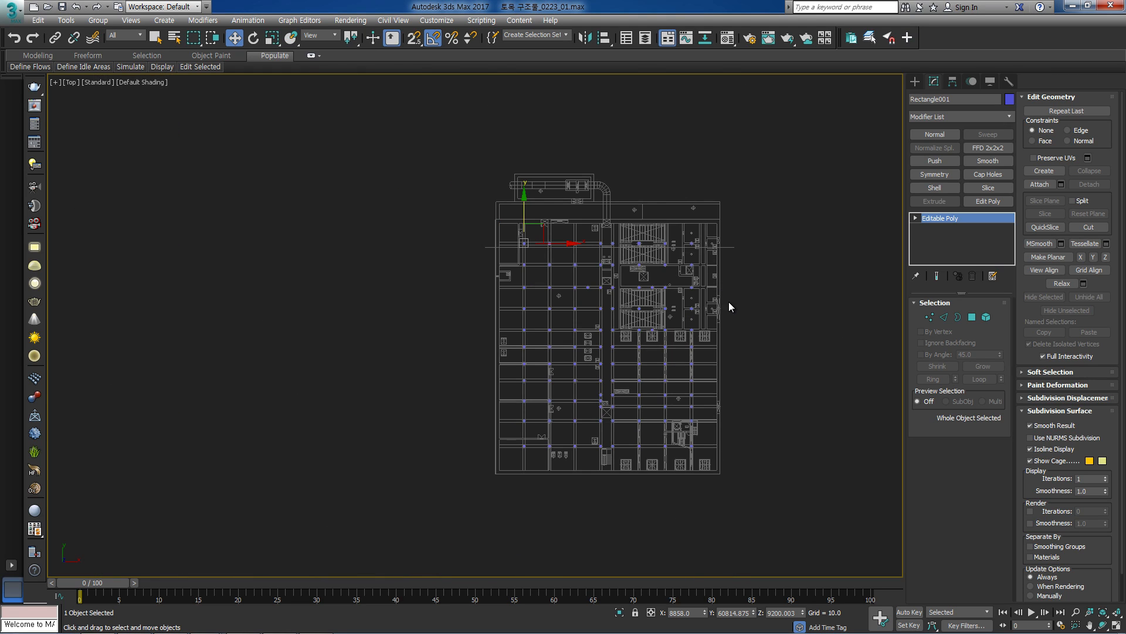
key(5)
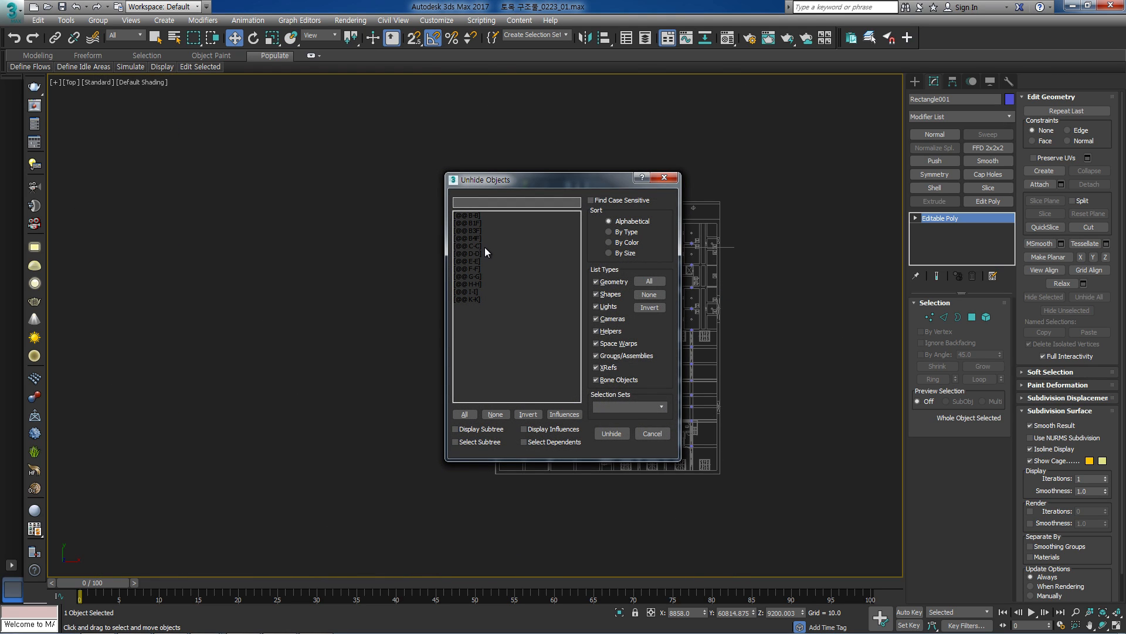
click(485, 246)
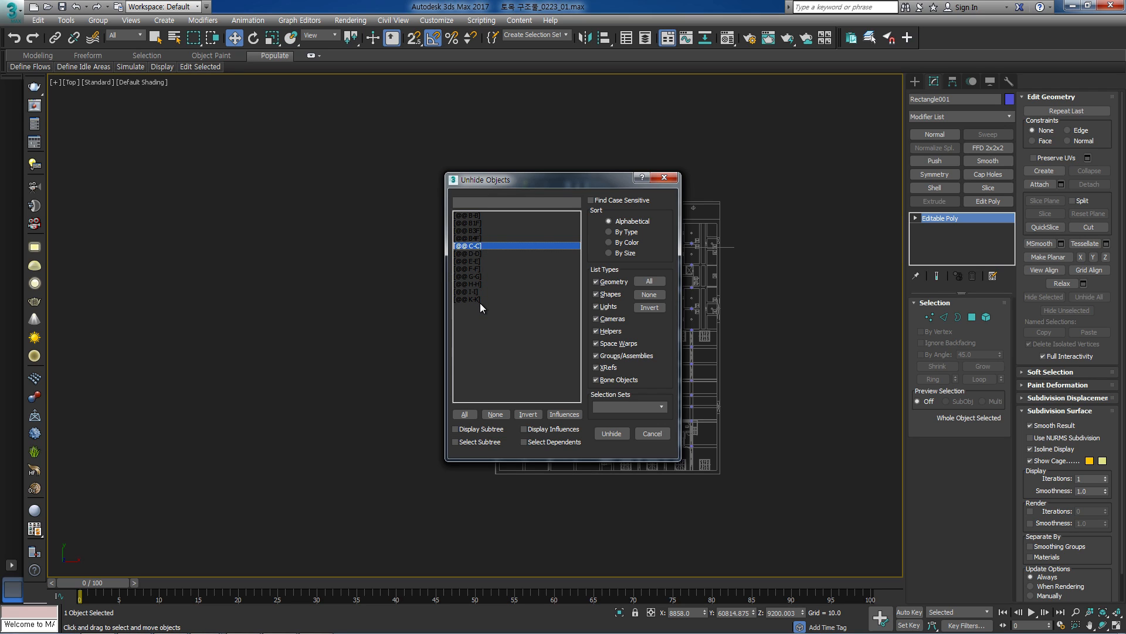
click(667, 177)
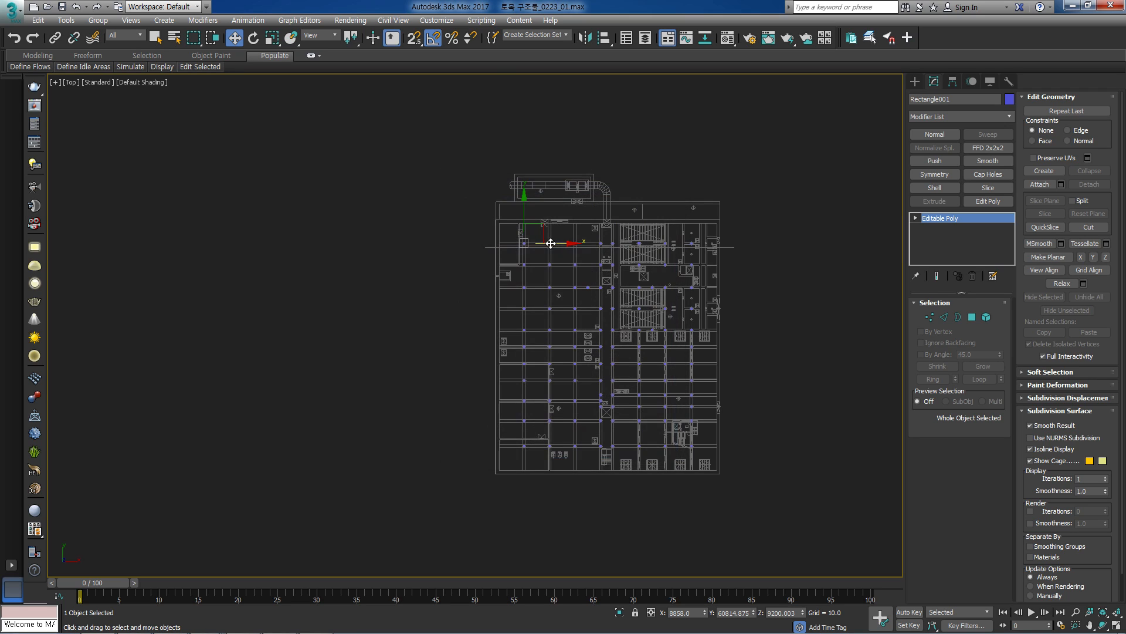
scroll(596, 227, up, 2)
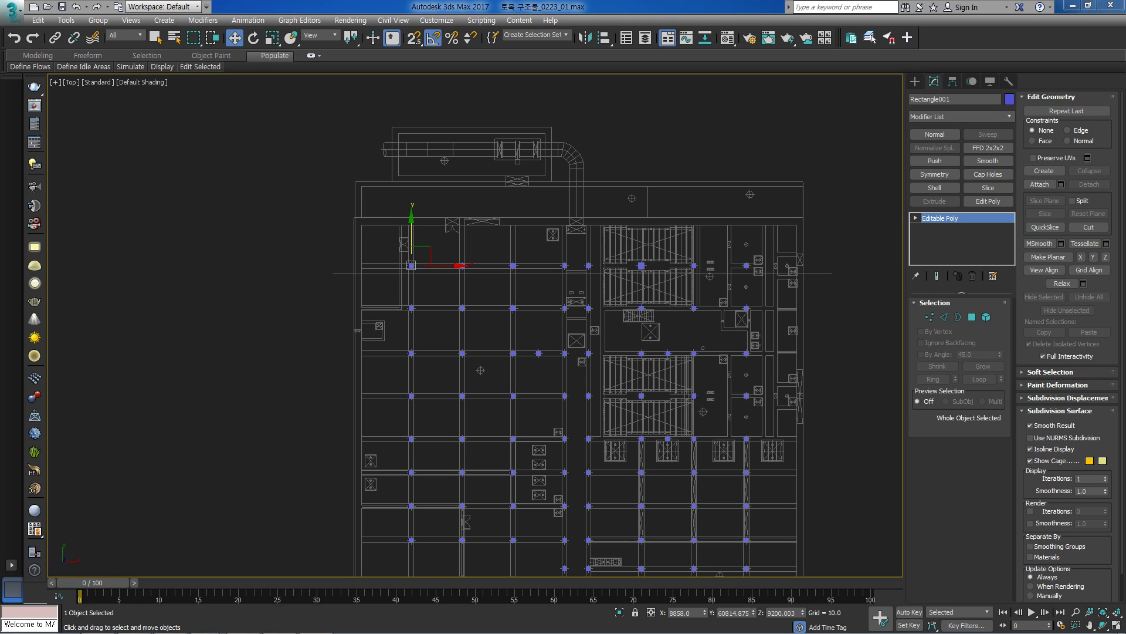
middle_drag(510, 234, 506, 241)
scroll(500, 244, down, 2)
Try unhiding another group over the B2F plan and look through the remaining hidden groups.
key(5)
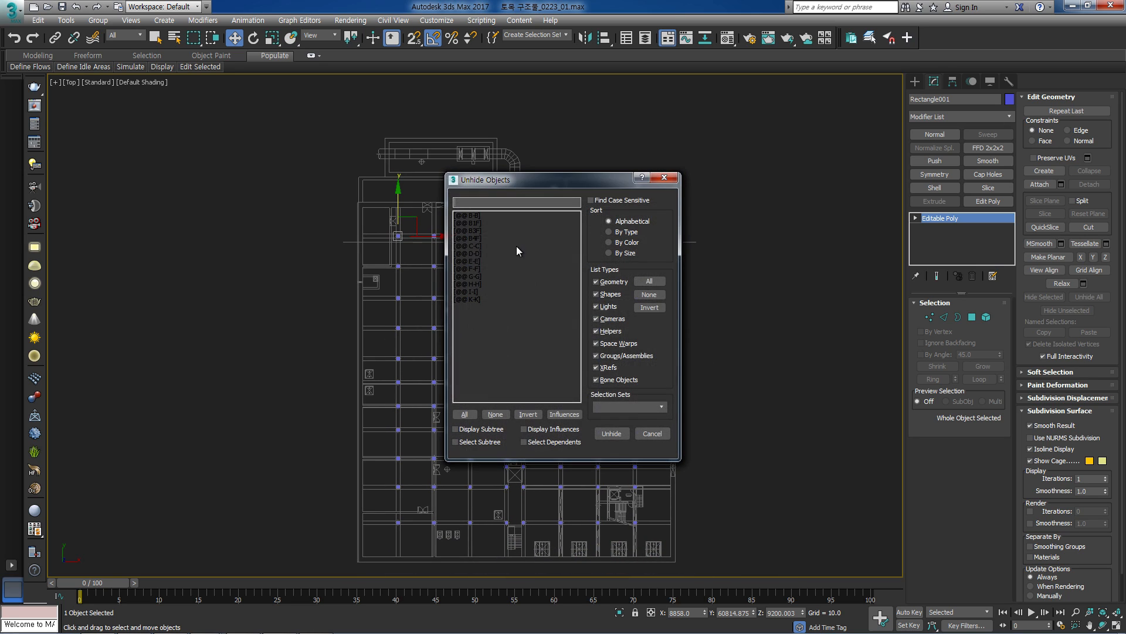
double_click(477, 231)
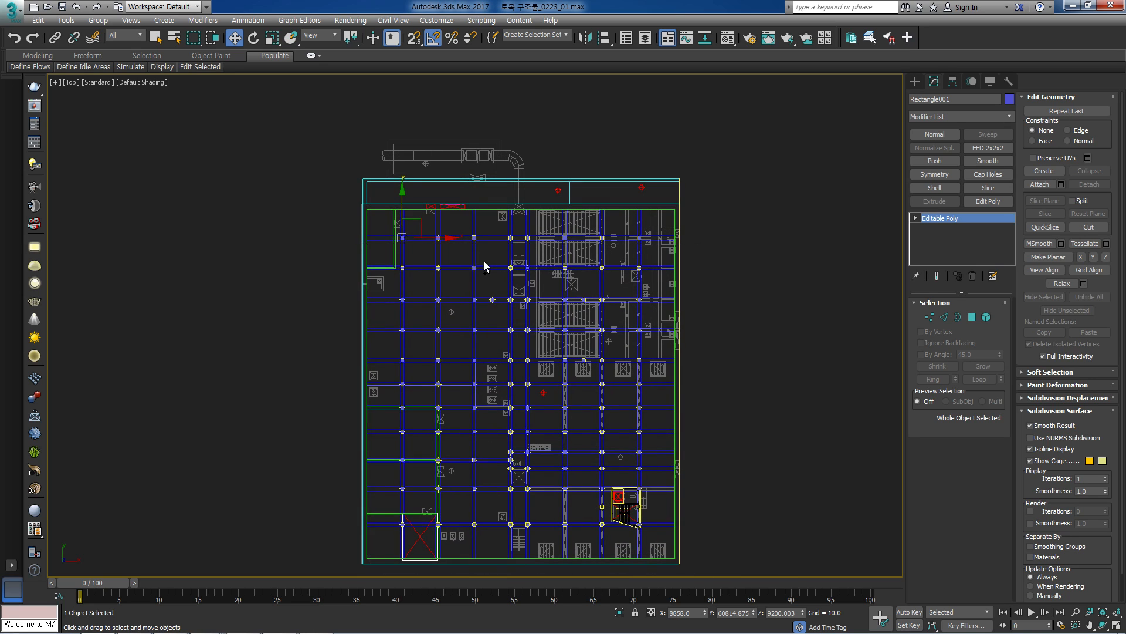
key(5)
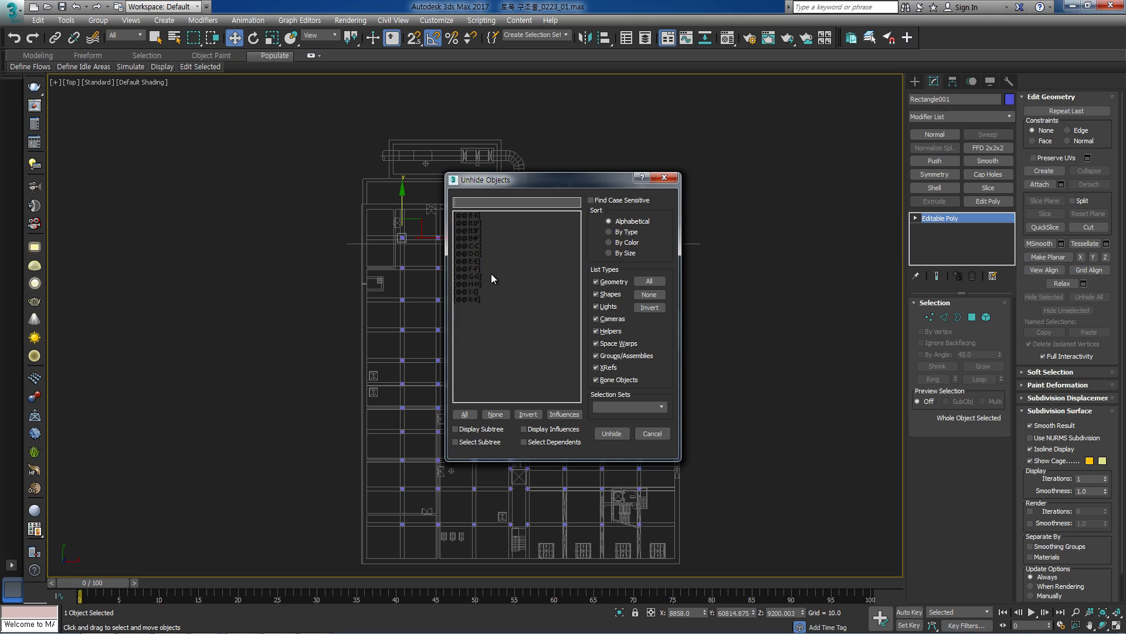
drag(477, 256, 480, 291)
click(498, 263)
click(482, 270)
click(480, 279)
click(476, 239)
click(476, 247)
click(664, 177)
Select the A-A section group and unhide the B-B section group in the top view.
alt+middle_drag(640, 223, 669, 271)
click(664, 272)
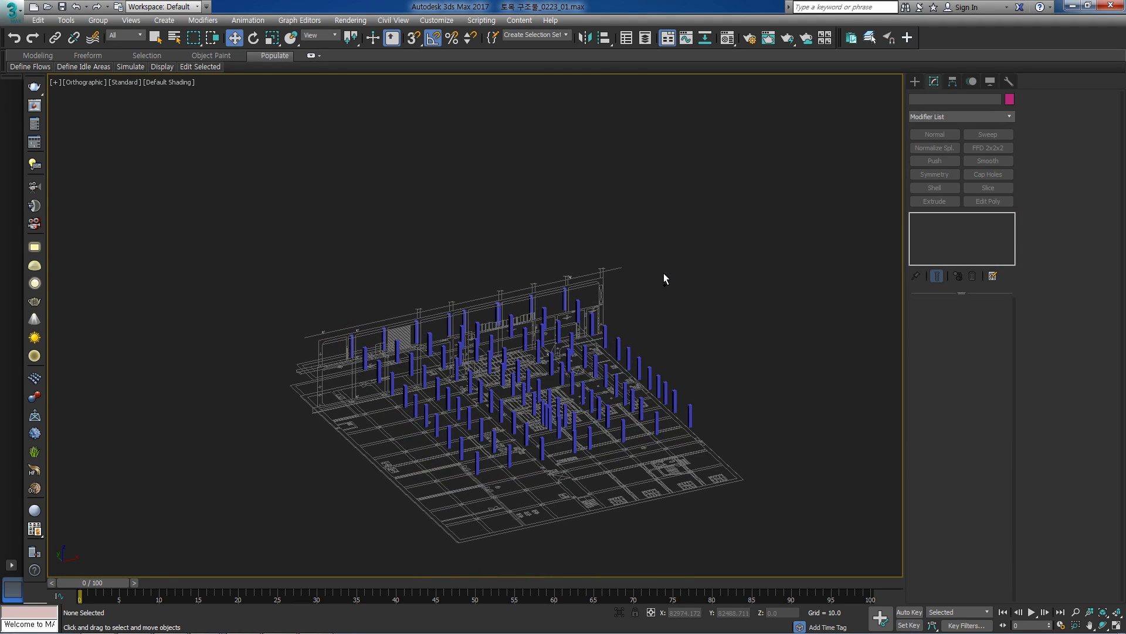
click(582, 277)
key(t)
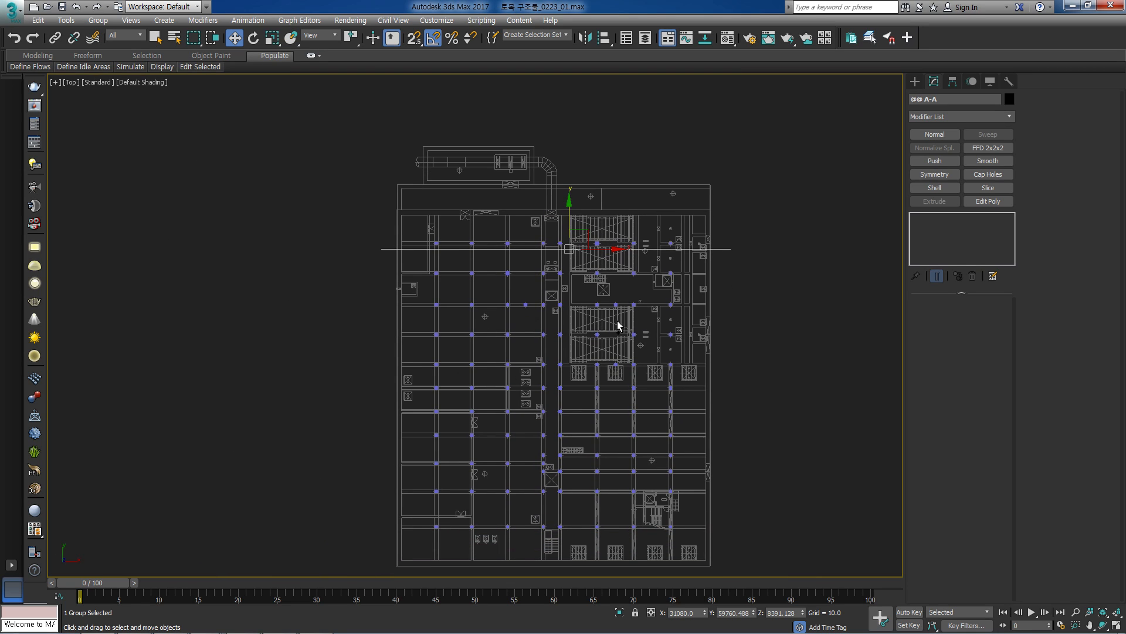
key(5)
click(475, 218)
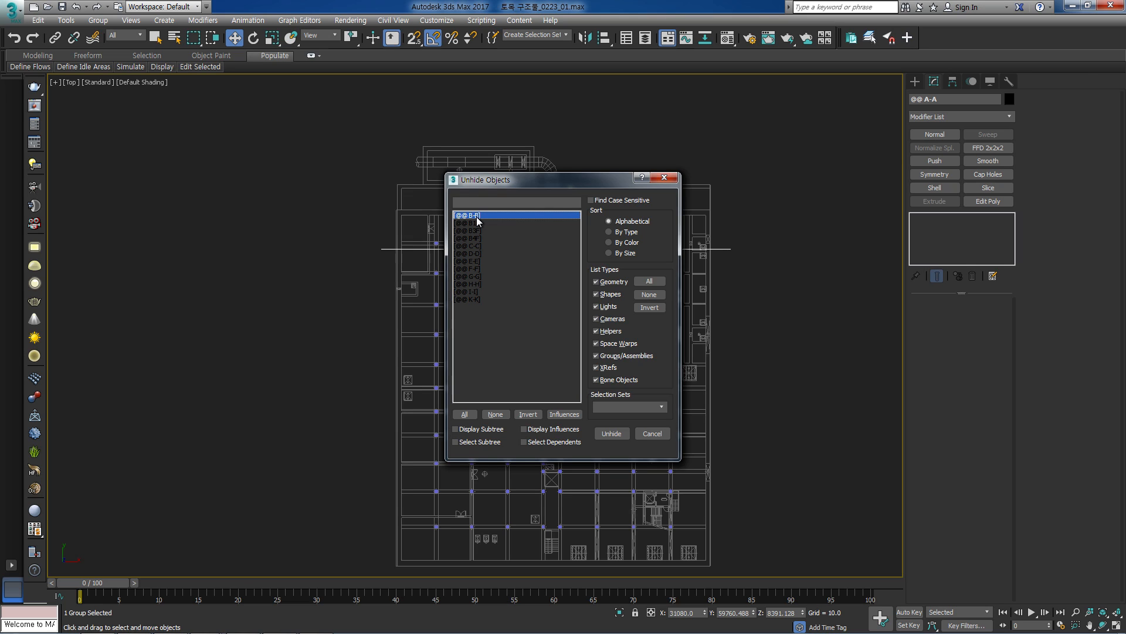
double_click(477, 220)
Hide the A-A section group, select the B-B section and show it in the front view.
click(717, 254)
click(713, 247)
right_click(712, 247)
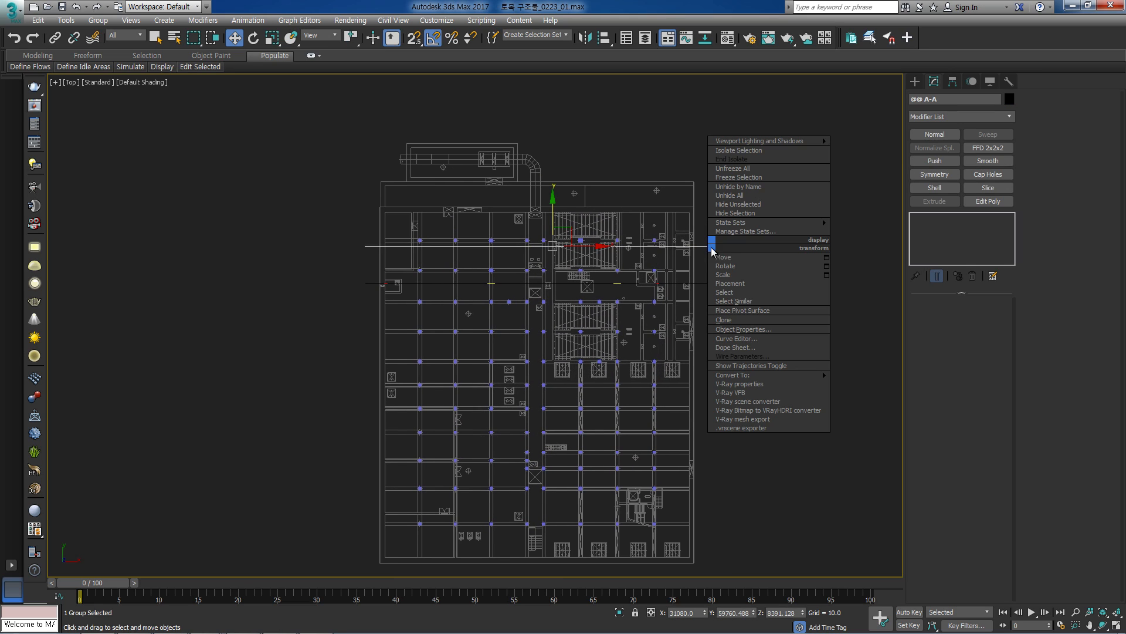
click(757, 216)
click(707, 283)
key(f)
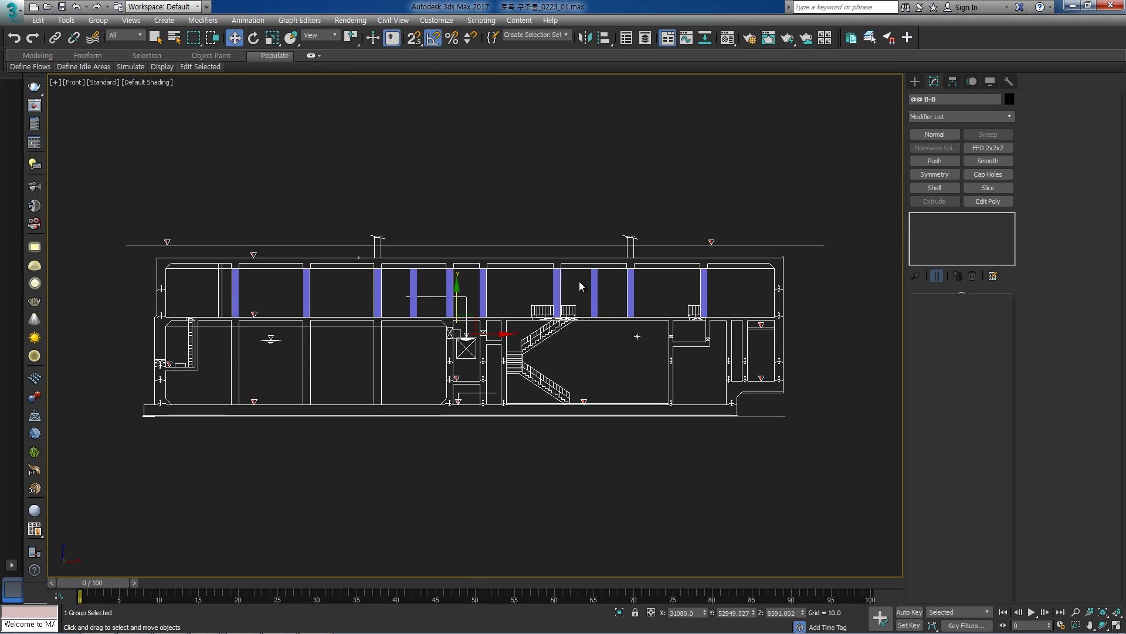
Compare the columns with the B-B section across the full width of the building.
scroll(580, 280, up, 3)
drag(352, 348, 351, 307)
key(ctrl+z)
middle_drag(653, 286, 670, 278)
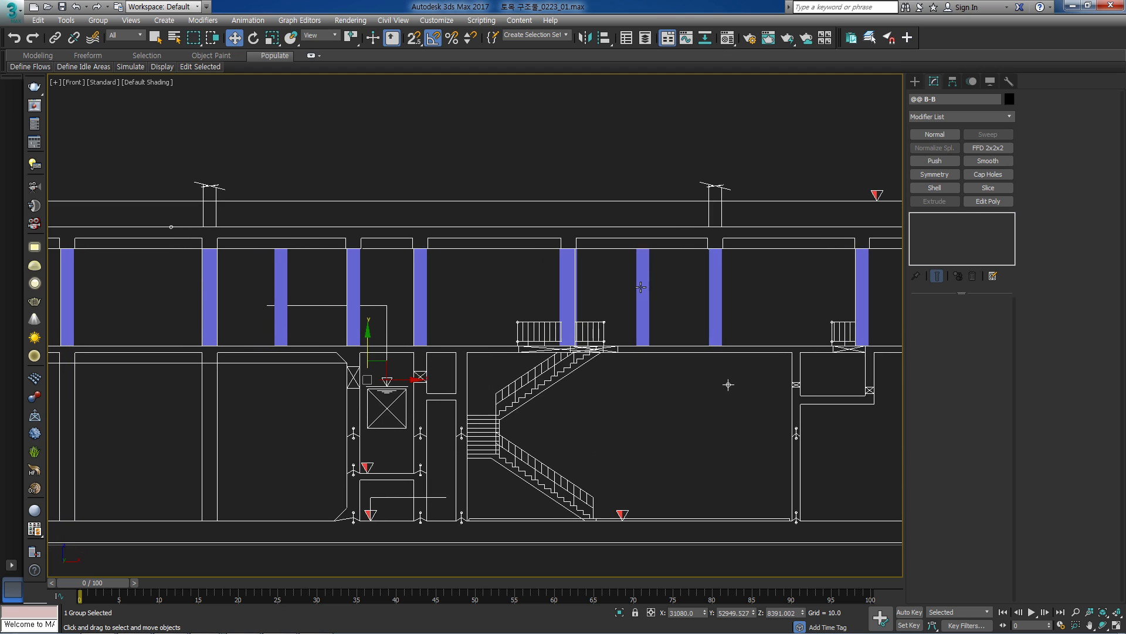
scroll(666, 296, down, 3)
scroll(699, 294, up, 2)
scroll(684, 299, up, 1)
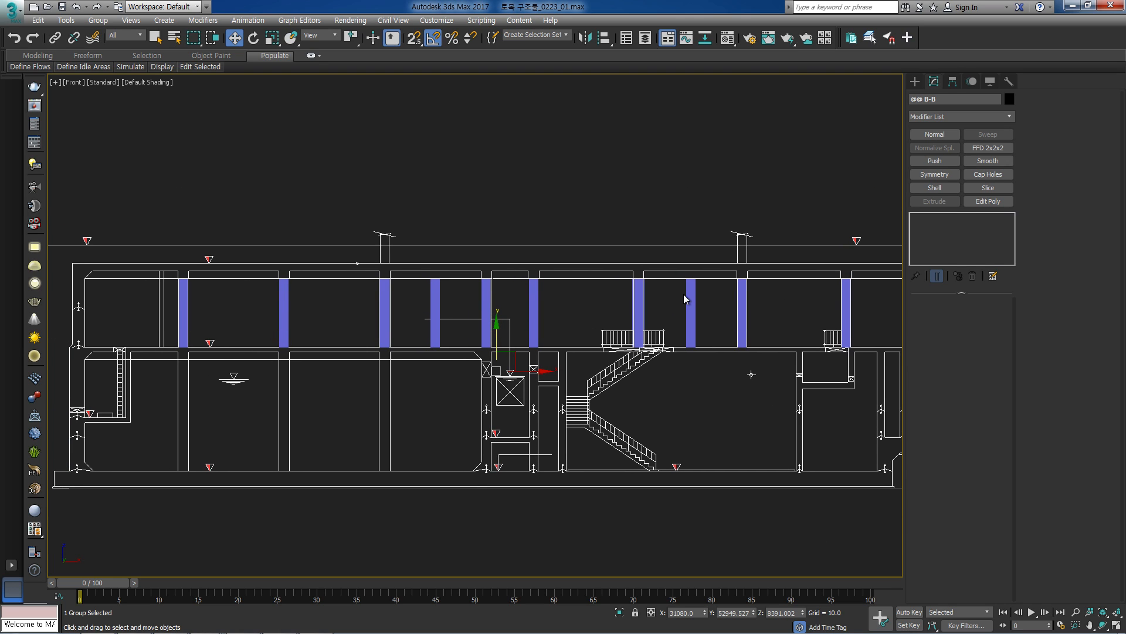
middle_drag(698, 326, 742, 318)
scroll(360, 337, up, 2)
scroll(360, 337, down, 8)
scroll(391, 338, up, 8)
scroll(391, 338, up, 4)
scroll(395, 335, down, 3)
mouse_move(395, 335)
middle_down()
mouse_move(469, 337)
mouse_move(416, 328)
middle_up()
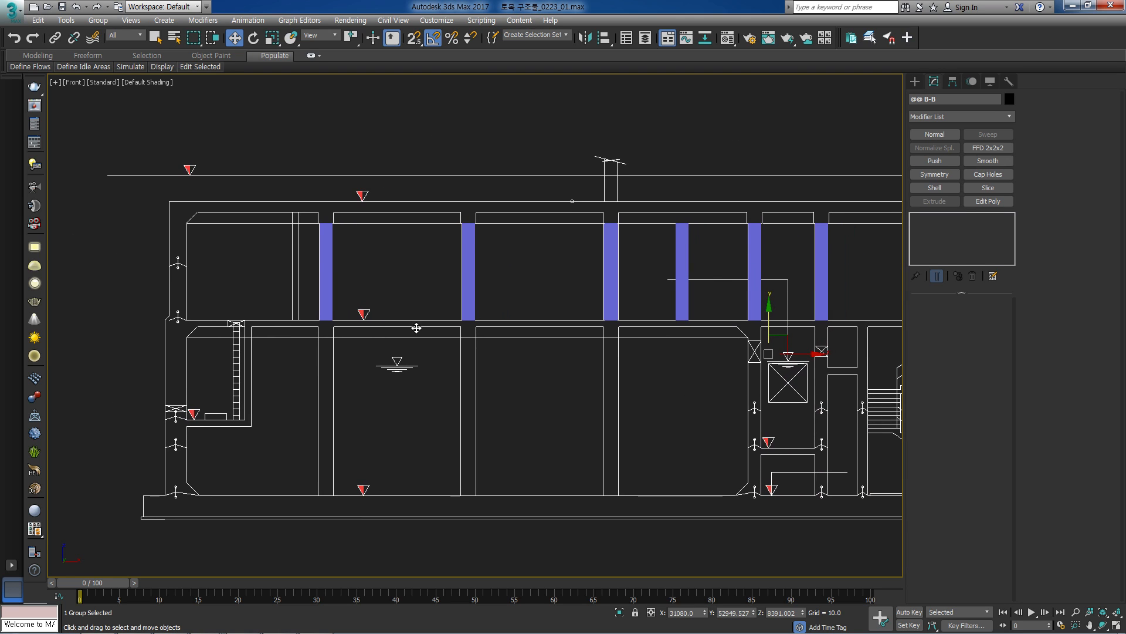
Hide the B-B section, unhide the A-A section group and freeze it as the front-view reference.
right_click(516, 341)
click(548, 315)
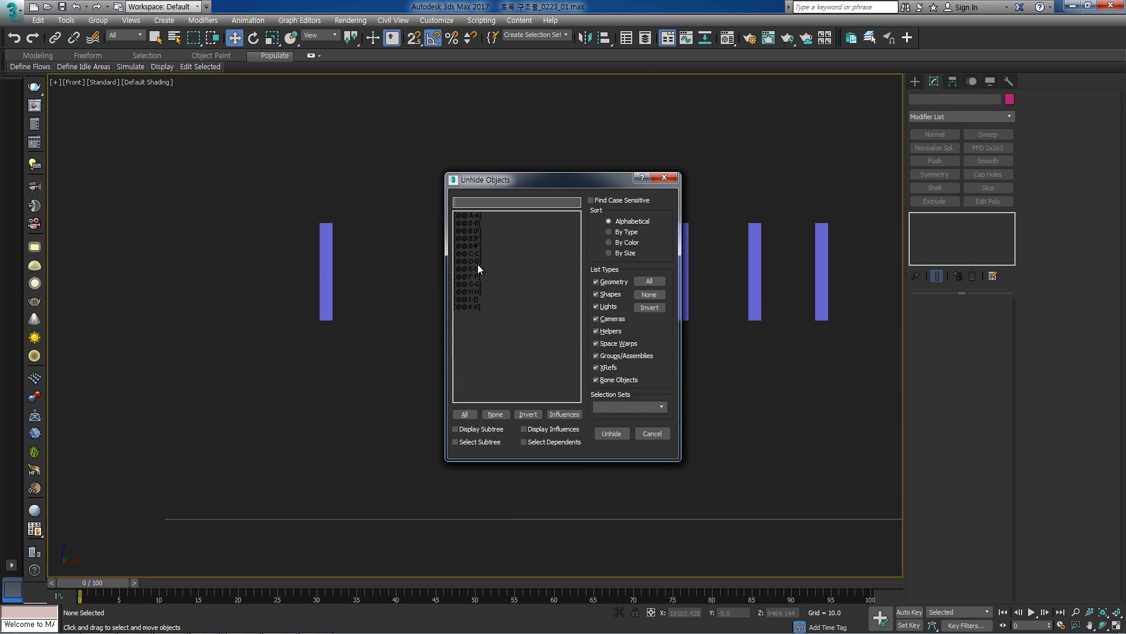
double_click(473, 221)
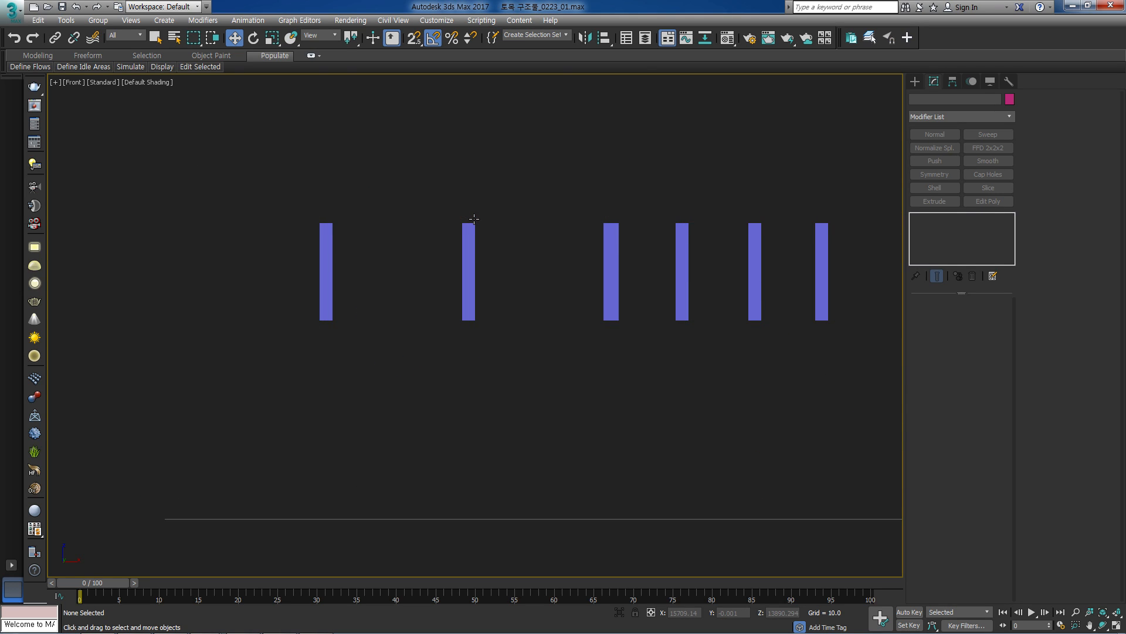
key(5)
double_click(473, 215)
click(477, 364)
key(6)
middle_drag(499, 361, 472, 366)
middle_drag(504, 274, 503, 284)
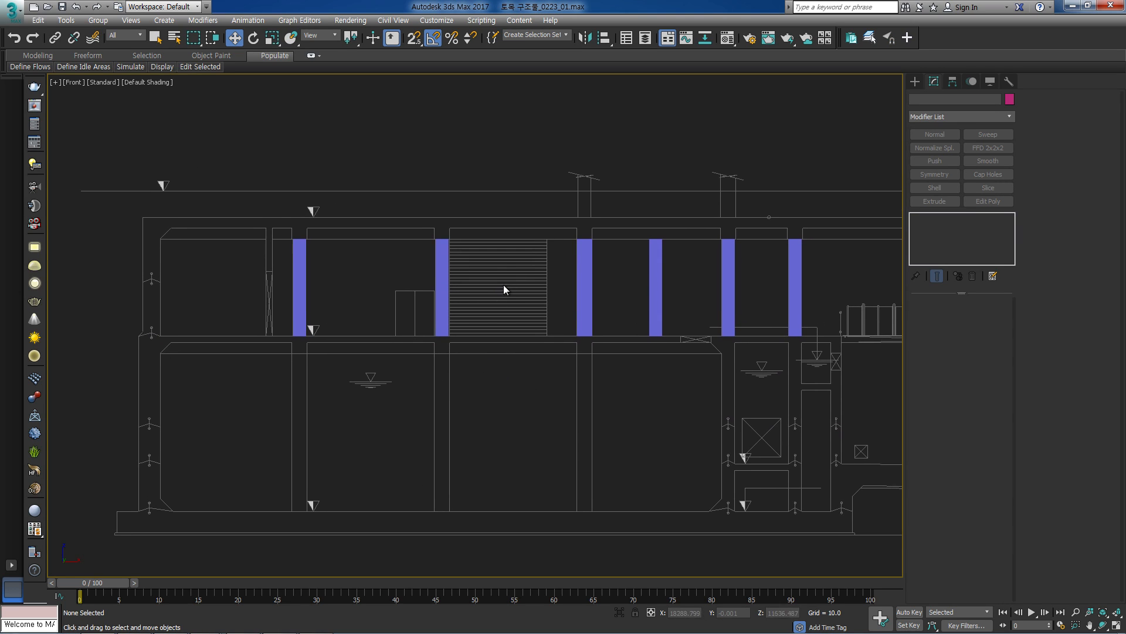
mouse_move(416, 264)
middle_down()
mouse_move(328, 277)
mouse_move(401, 263)
middle_up()
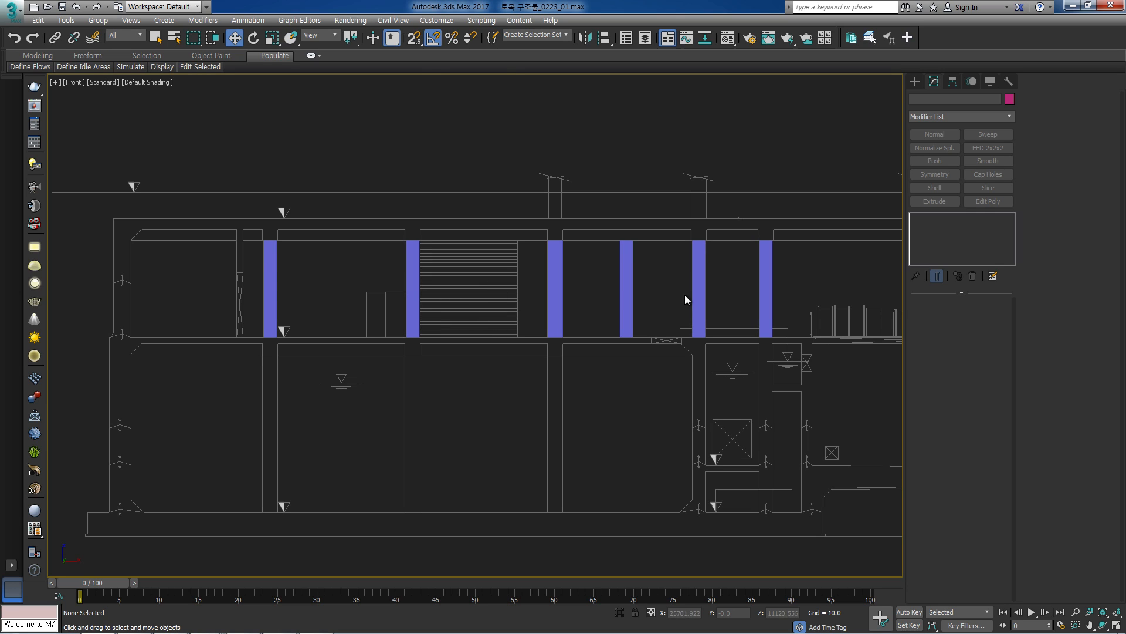
Switch to AutoCAD, check the plan's upper wall, door, shutter and column labels, and return to 3ds Max.
scroll(572, 297, down, 2)
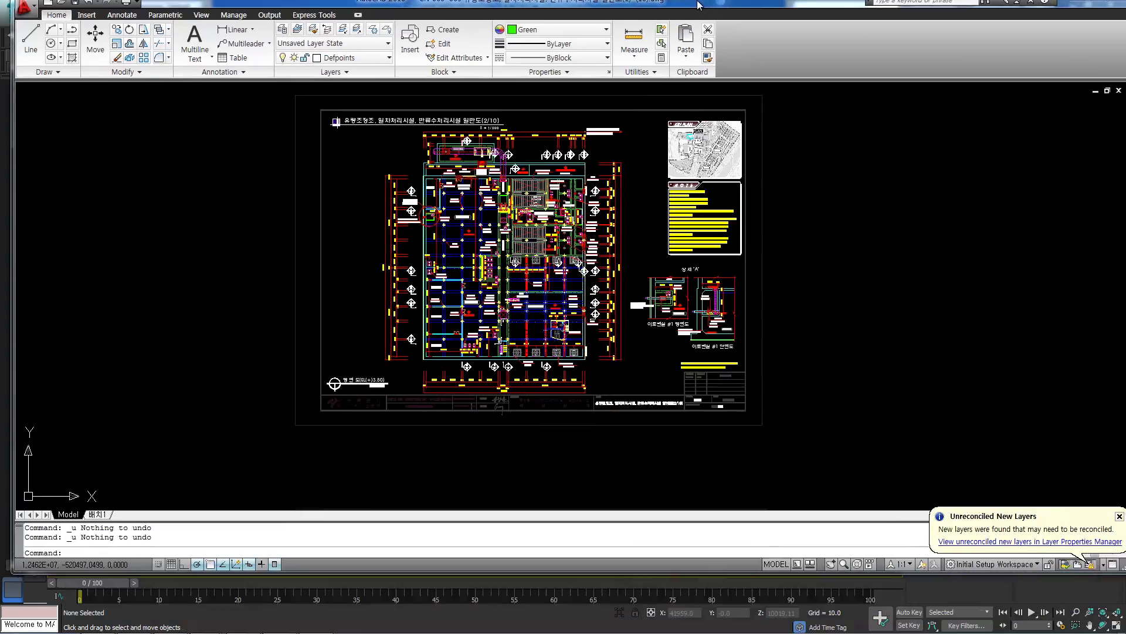
scroll(855, 389, down, 3)
scroll(568, 236, up, 10)
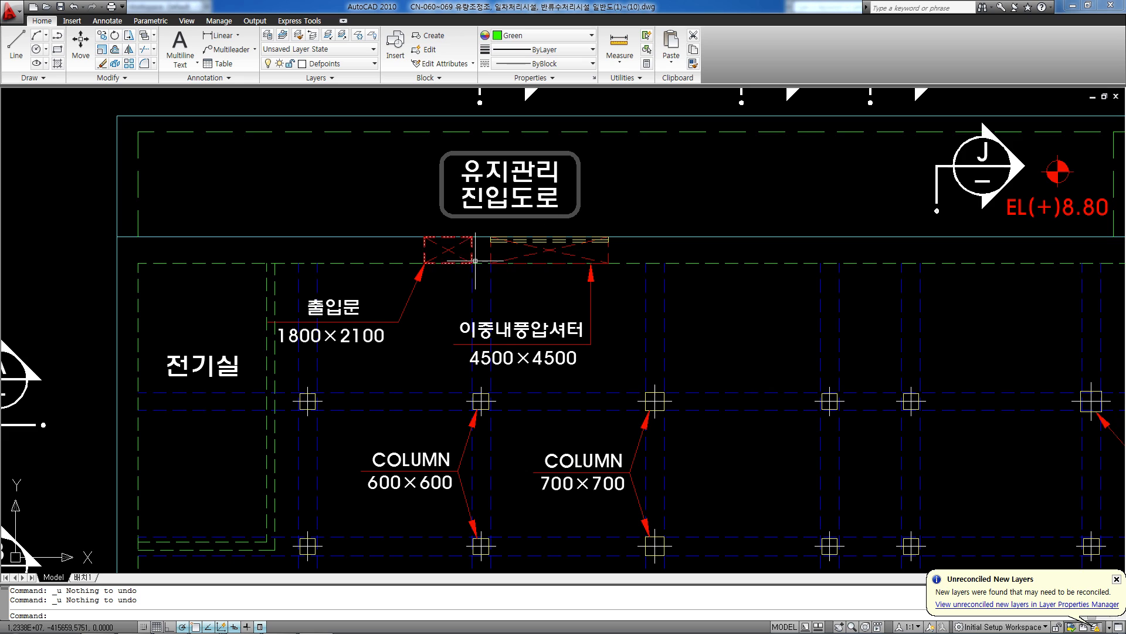
scroll(564, 328, down, 4)
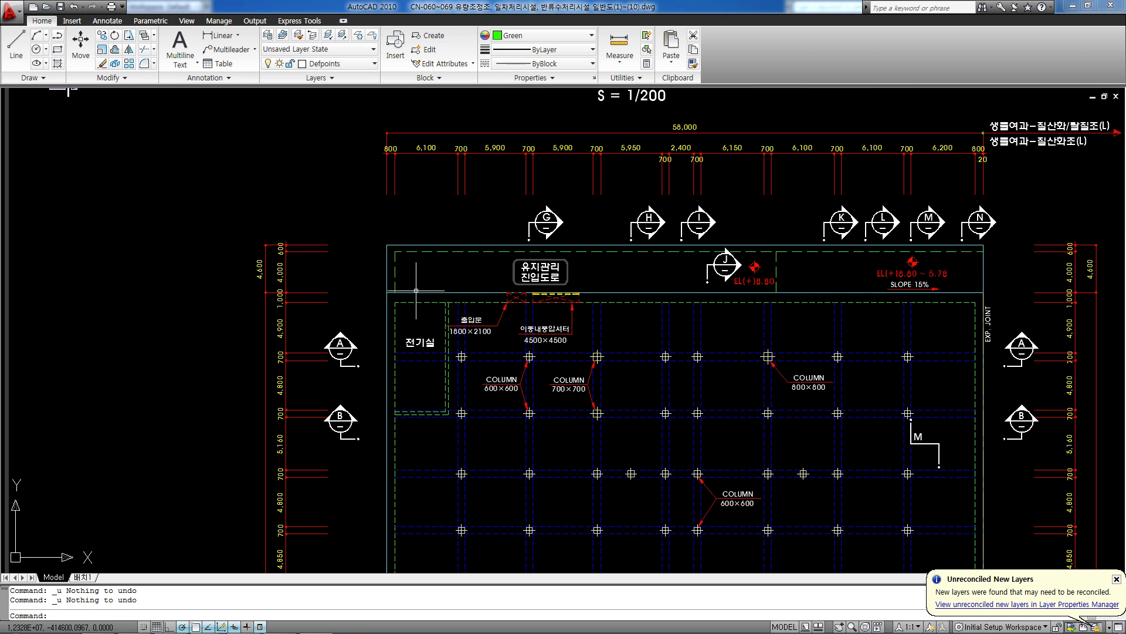
click(1072, 7)
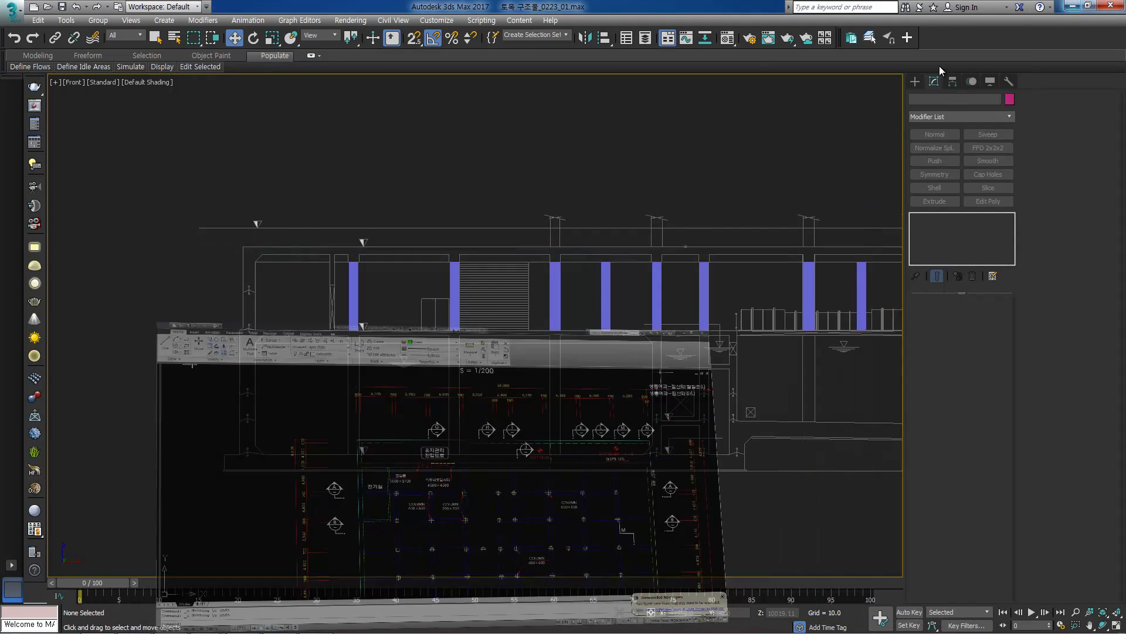
Examine the outer wall, openings and columns along the A-A section.
scroll(433, 336, up, 2)
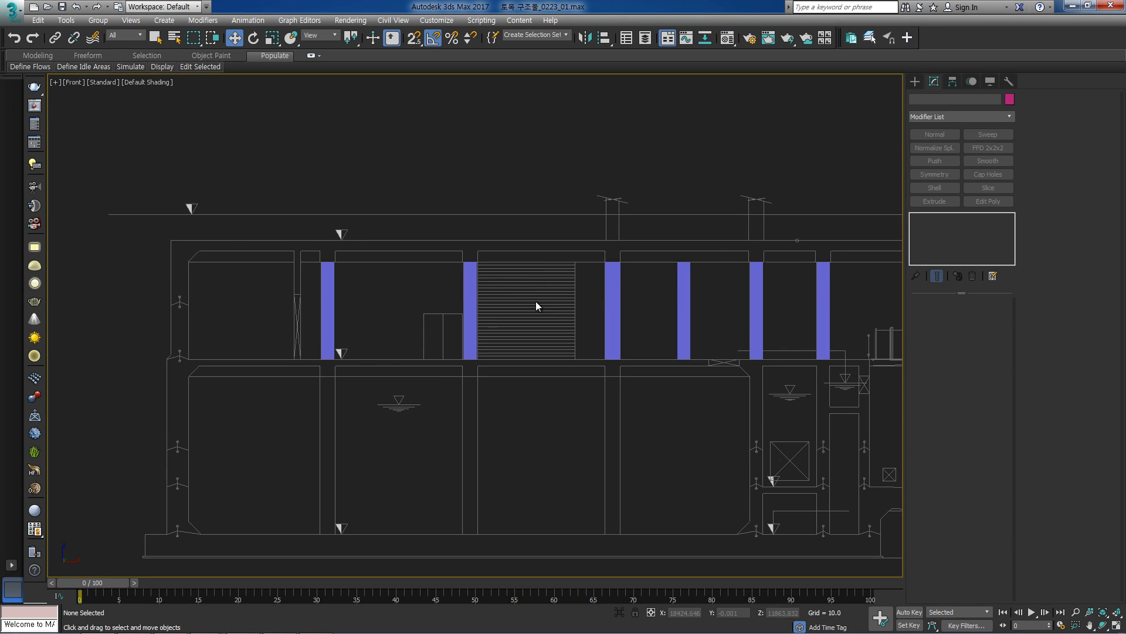
scroll(535, 302, down, 2)
middle_drag(462, 312, 309, 302)
middle_drag(843, 278, 645, 258)
scroll(431, 293, up, 3)
scroll(589, 294, down, 3)
middle_drag(492, 277, 822, 287)
scroll(415, 240, up, 1)
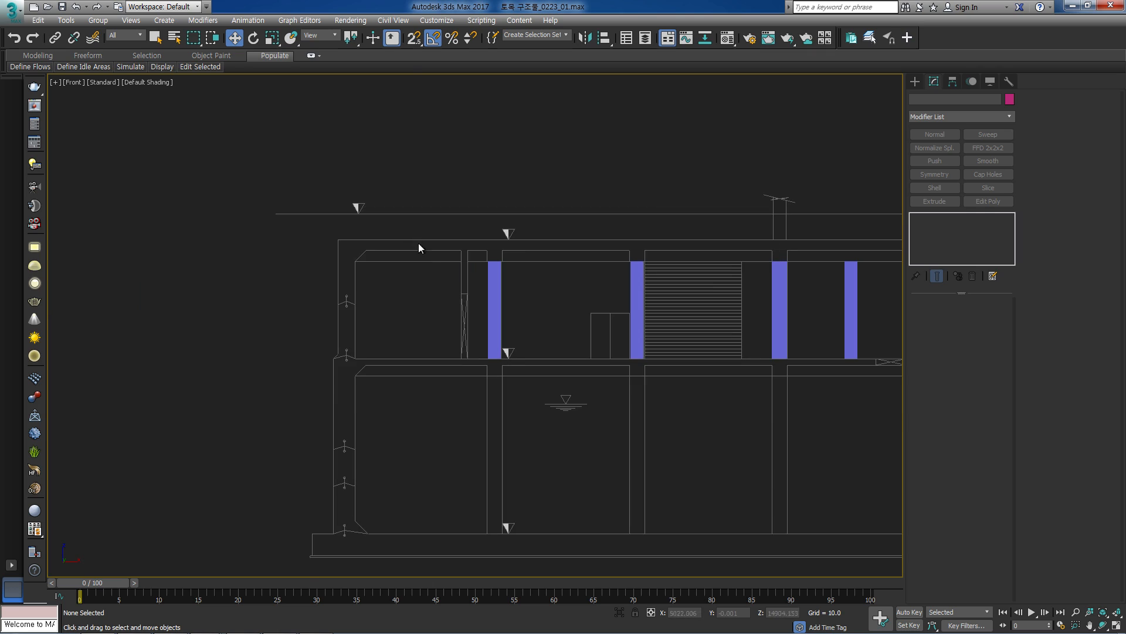
scroll(446, 298, up, 1)
Draw a rectangle 5500 long and 800 wide, snapped over the upper storey's outer wall beside the first column in the A-A section.
click(915, 81)
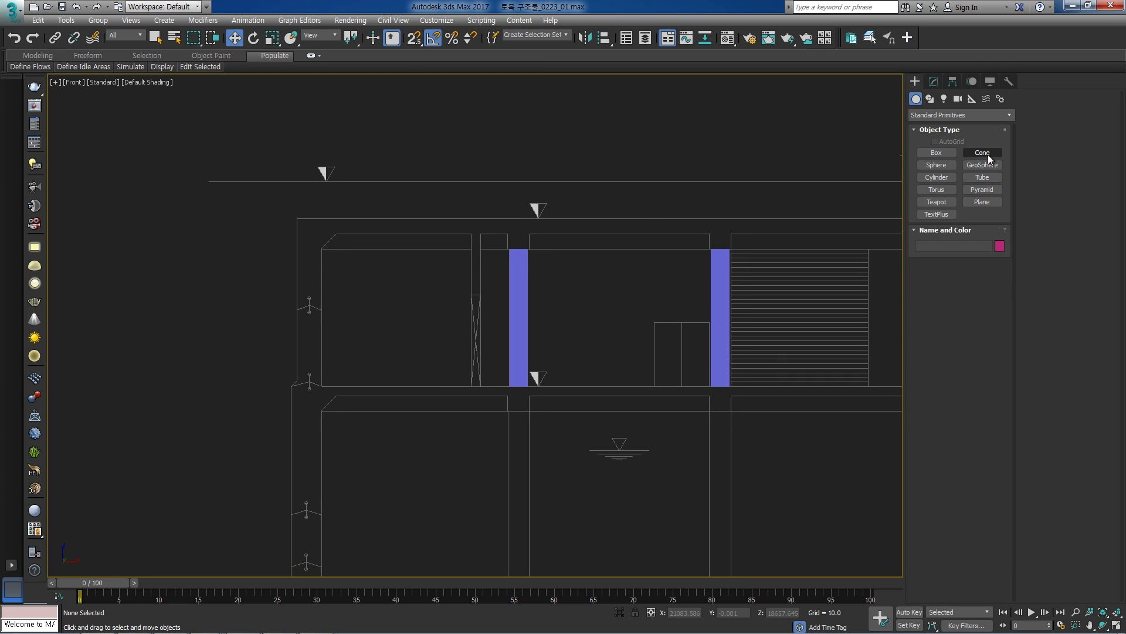
click(930, 98)
click(983, 162)
scroll(345, 255, up, 2)
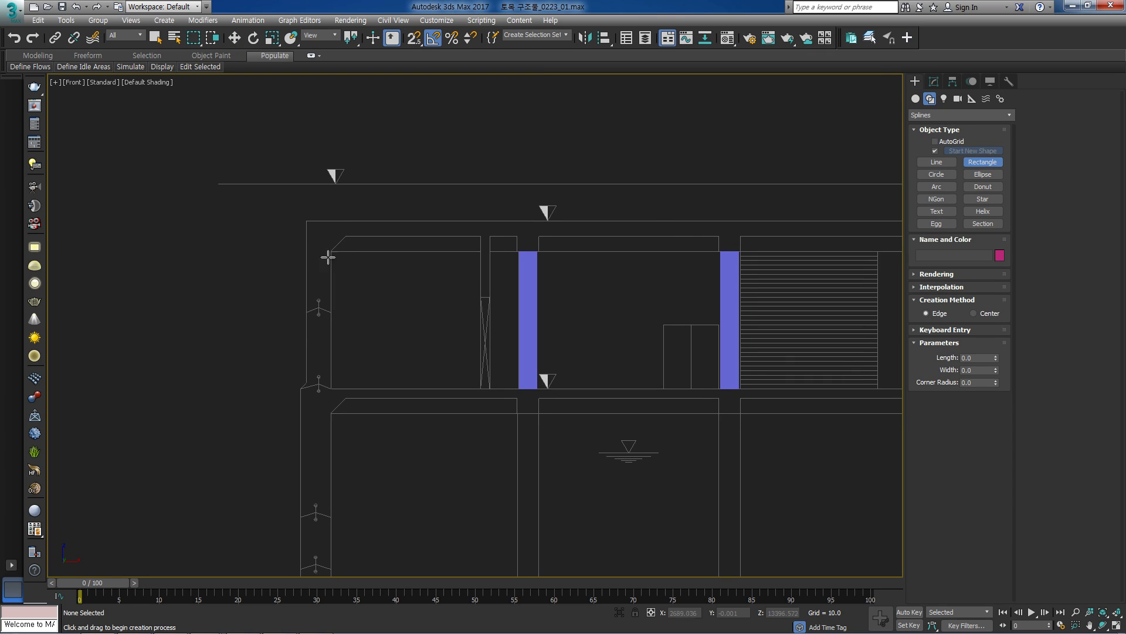
scroll(346, 254, down, 1)
middle_drag(365, 258, 365, 257)
middle_drag(328, 480, 327, 480)
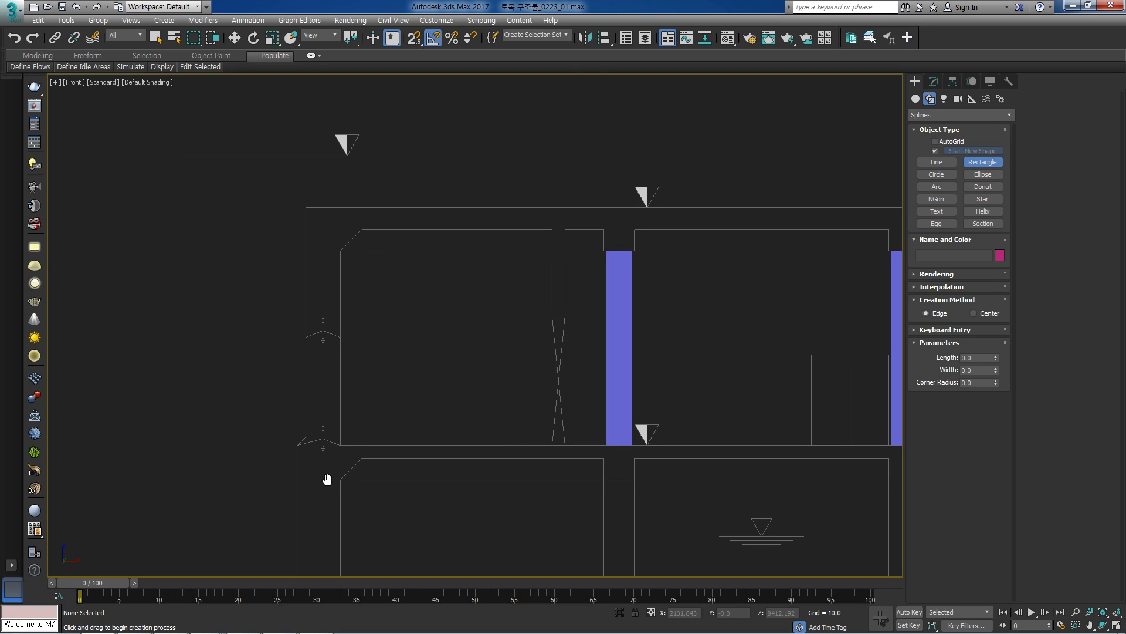
drag(306, 208, 340, 445)
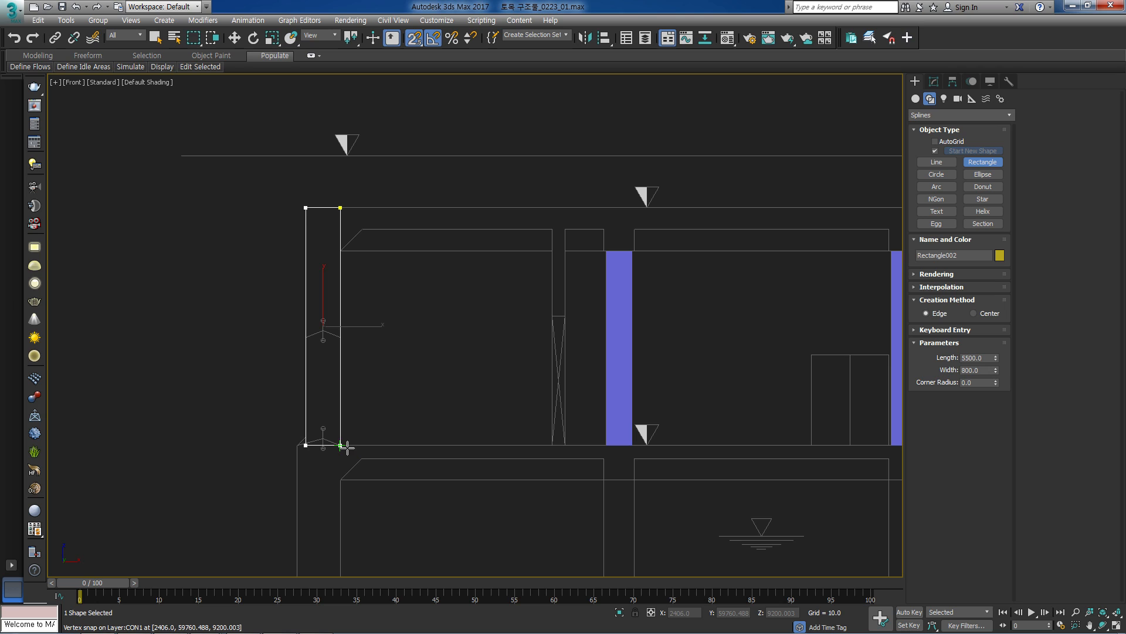
Extrude the outer wall rectangle by 2000.
key(w)
middle_drag(419, 282, 348, 289)
key(m)
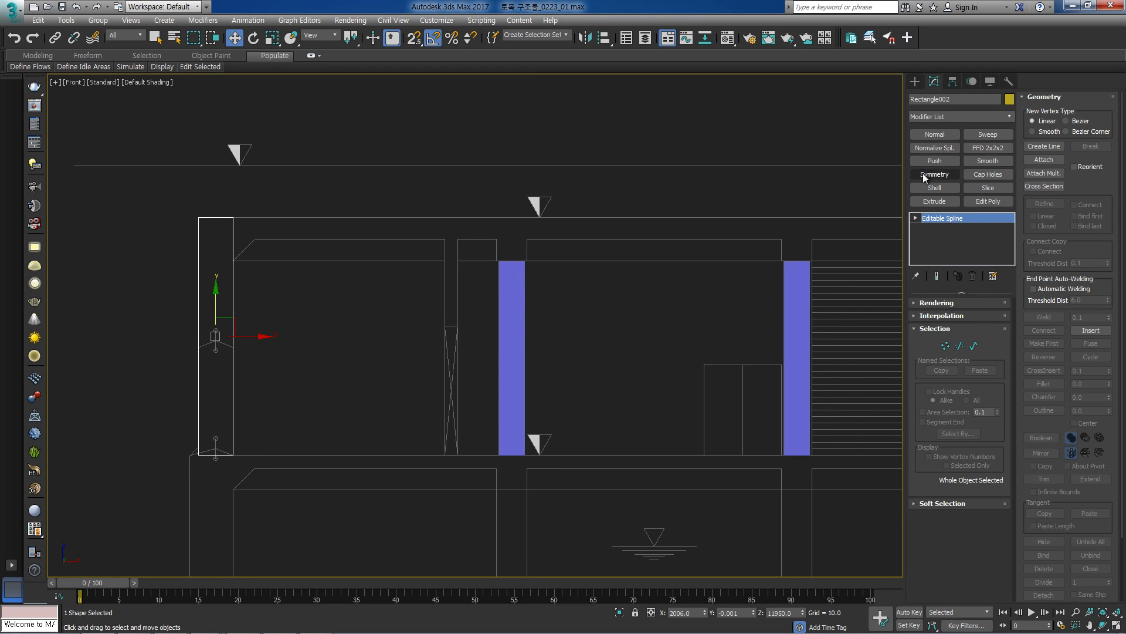
click(953, 201)
scroll(294, 237, down, 4)
scroll(316, 263, up, 2)
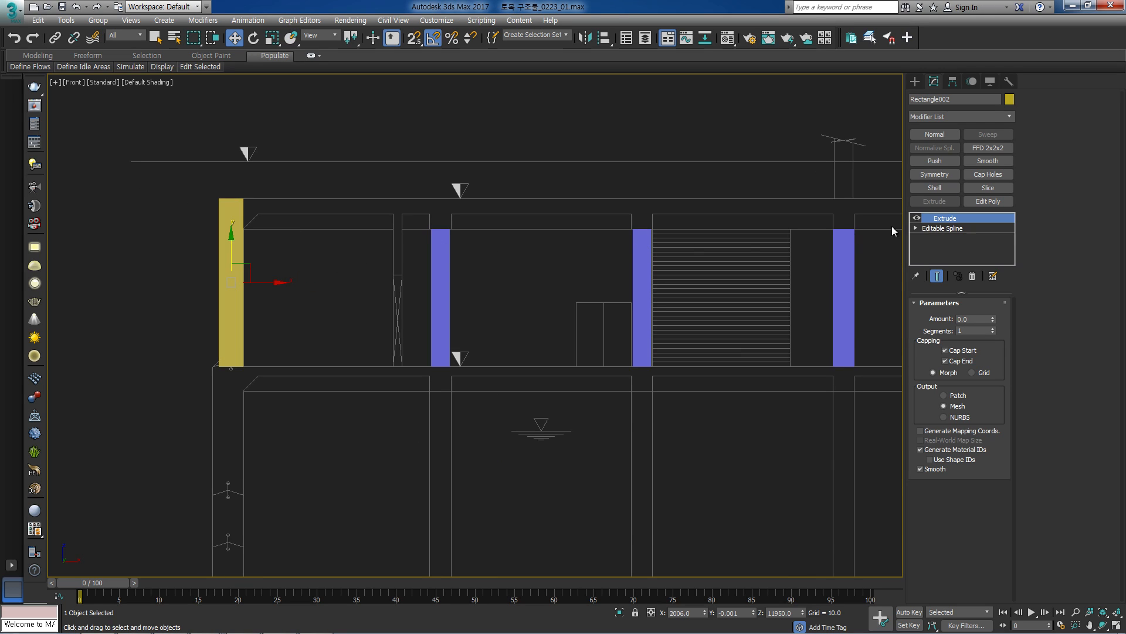
key(t)
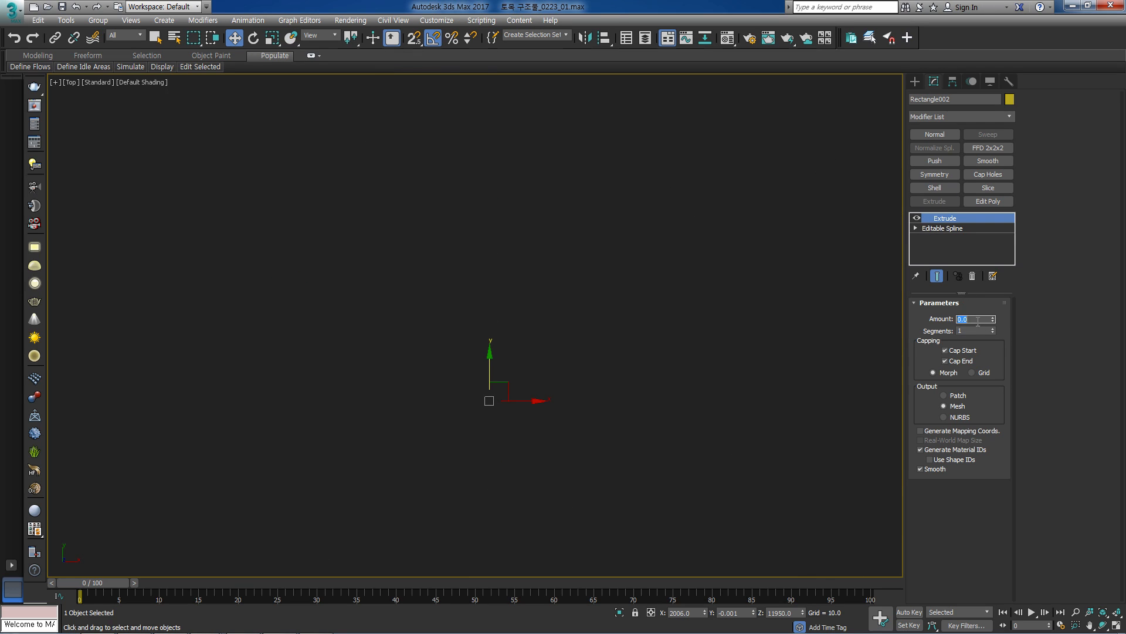
text(2000)
key(Return)
Move the extruded wall block up in the top view and snap its end to the upper-left outer wall corner of the plan.
scroll(481, 209, down, 5)
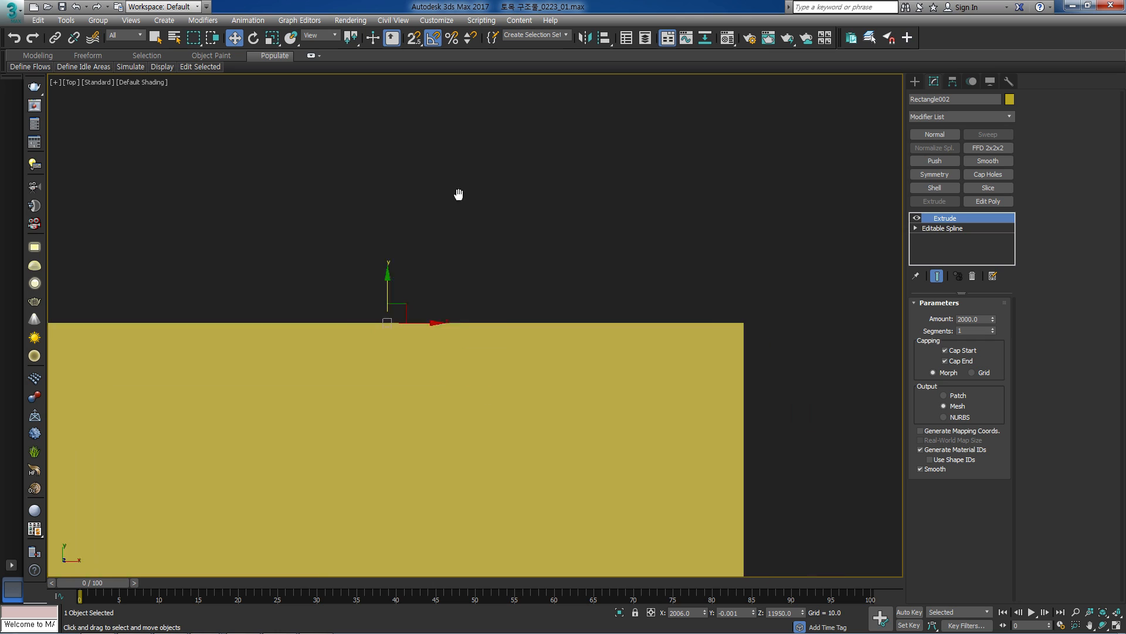
scroll(469, 218, down, 3)
middle_drag(472, 320, 470, 435)
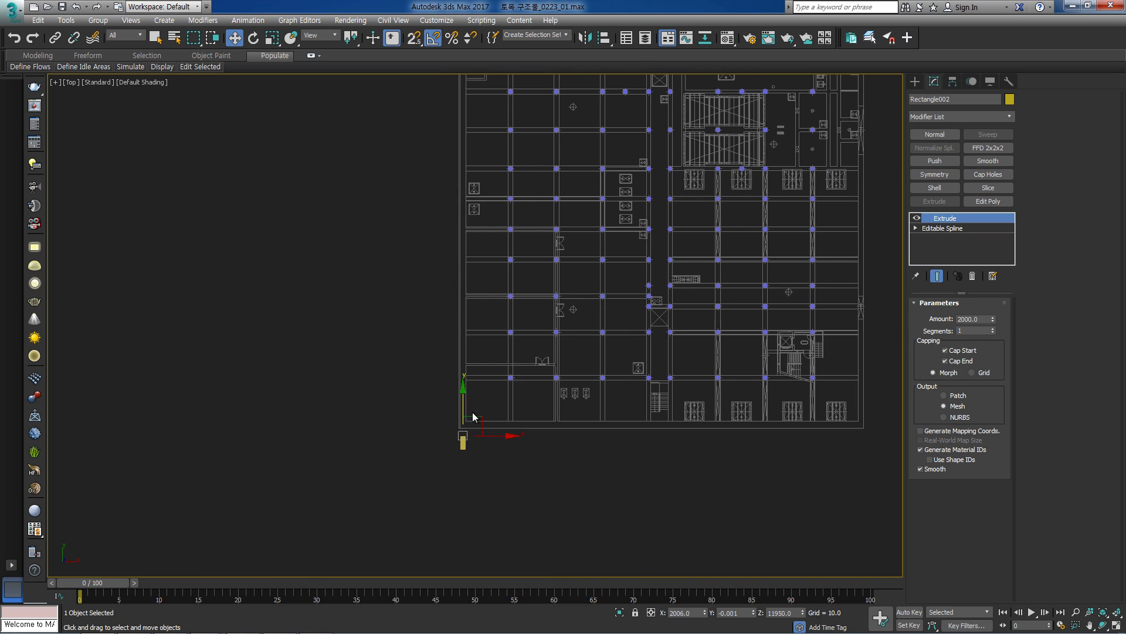
drag(470, 415, 467, 164)
scroll(468, 164, up, 3)
middle_drag(462, 180, 448, 246)
scroll(448, 245, up, 2)
drag(441, 317, 454, 176)
scroll(455, 176, up, 6)
key(s)
drag(360, 296, 378, 169)
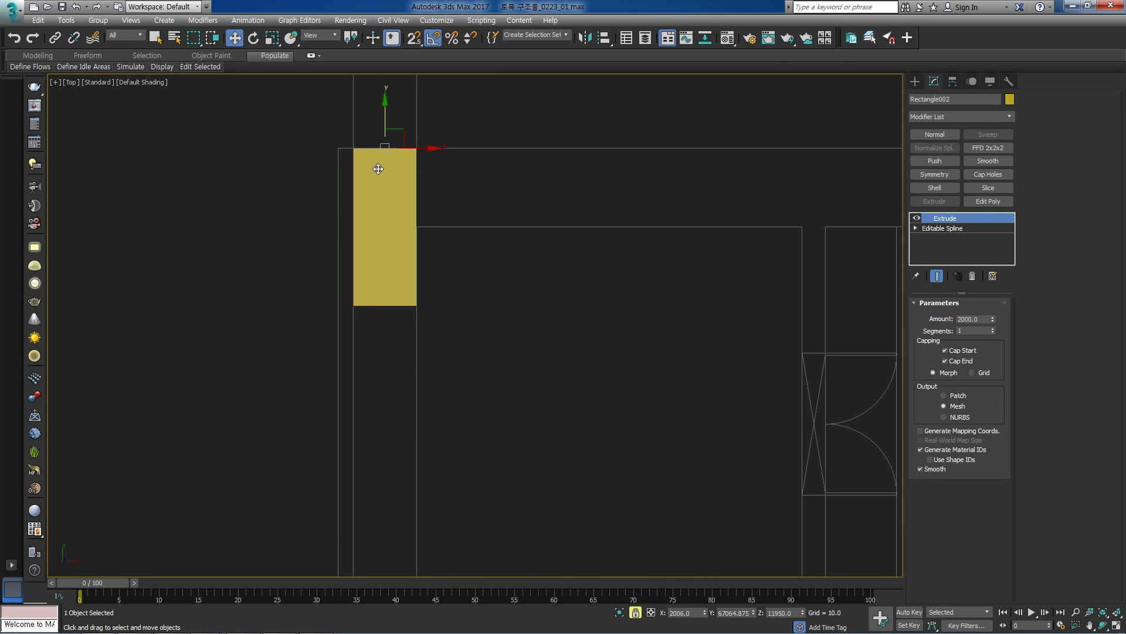
Convert the wall block to an editable poly and pull its four lower-end vertices down along the plan's left outer wall.
scroll(453, 217, down, 4)
key(alt+q)
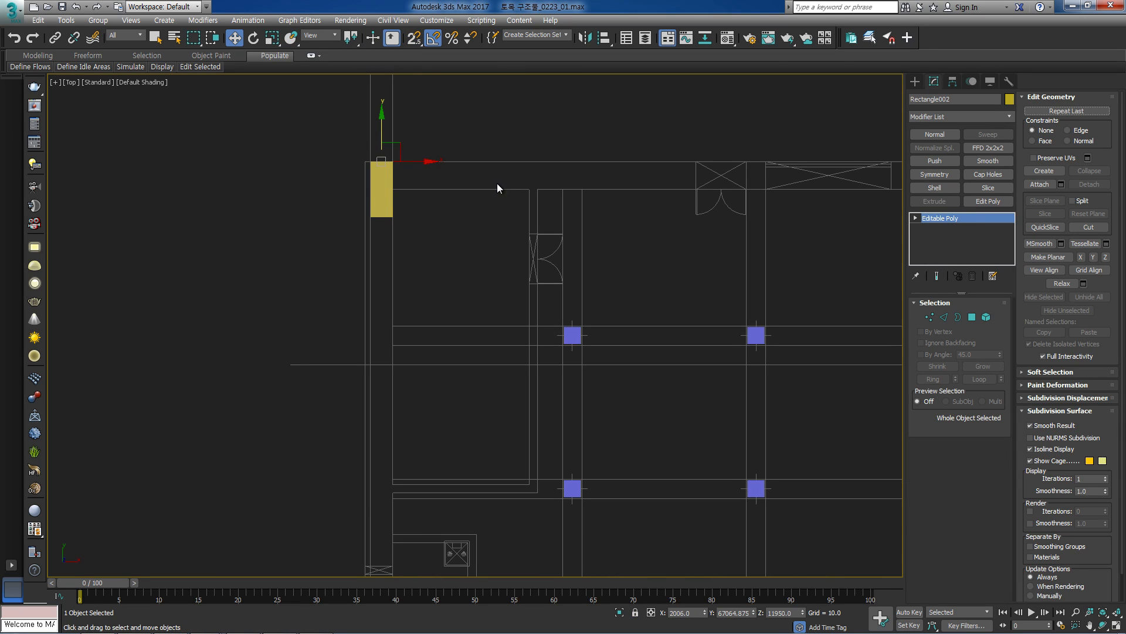
key(1)
drag(423, 199, 359, 258)
scroll(376, 262, down, 6)
middle_drag(378, 252, 400, 129)
drag(401, 107, 403, 515)
middle_drag(461, 423, 453, 309)
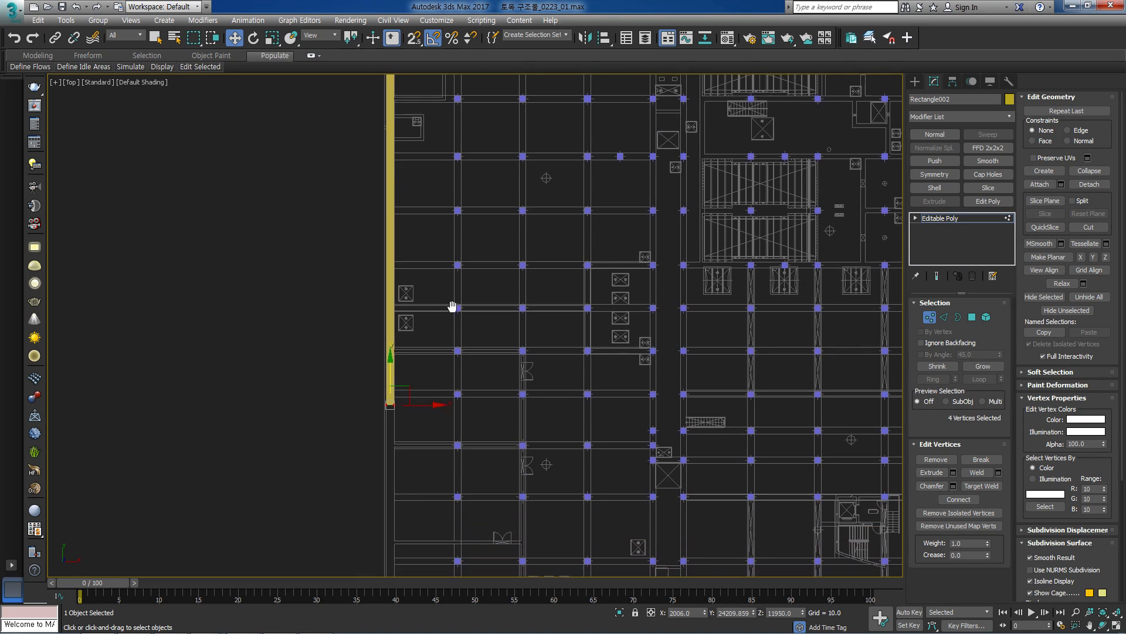
Pull the wall's end vertices back up along the plan's left edge to just below the small pit.
drag(390, 374, 385, 113)
scroll(385, 113, up, 5)
middle_drag(397, 154, 385, 324)
drag(385, 325, 385, 243)
scroll(356, 288, up, 4)
scroll(379, 274, down, 4)
scroll(378, 275, down, 4)
scroll(387, 236, up, 4)
drag(378, 205, 377, 411)
scroll(378, 411, down, 5)
scroll(388, 273, up, 3)
key(f)
scroll(358, 277, down, 5)
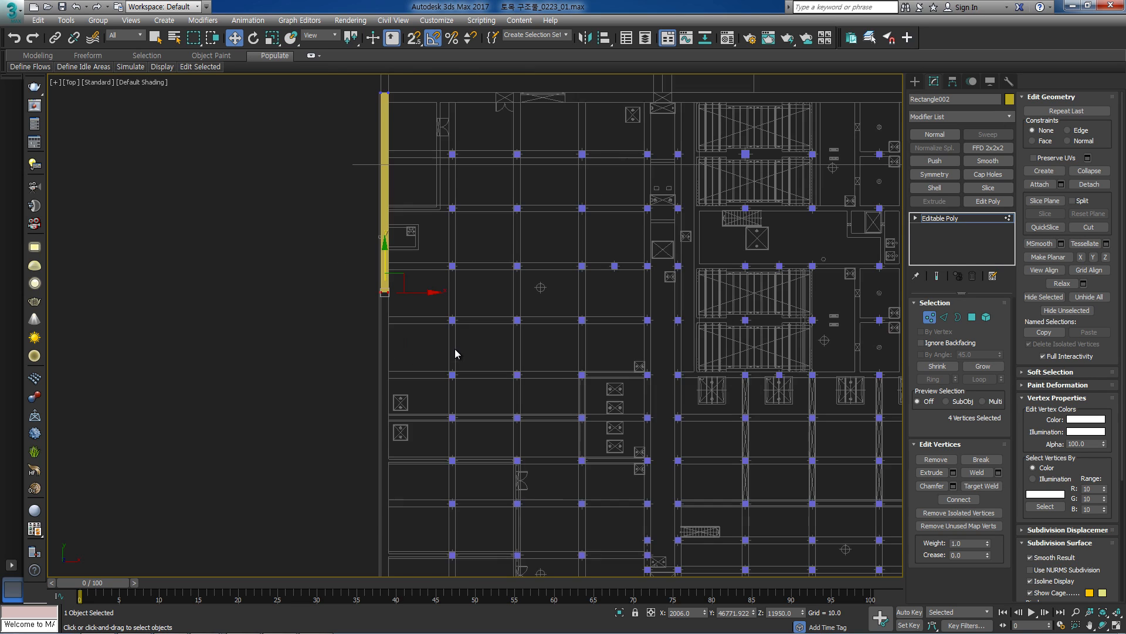
Stretch the wall's end vertices down to the plan's lower outer wall line with snapping, and leave vertex editing.
key(t)
scroll(434, 291, down, 4)
scroll(473, 226, down, 4)
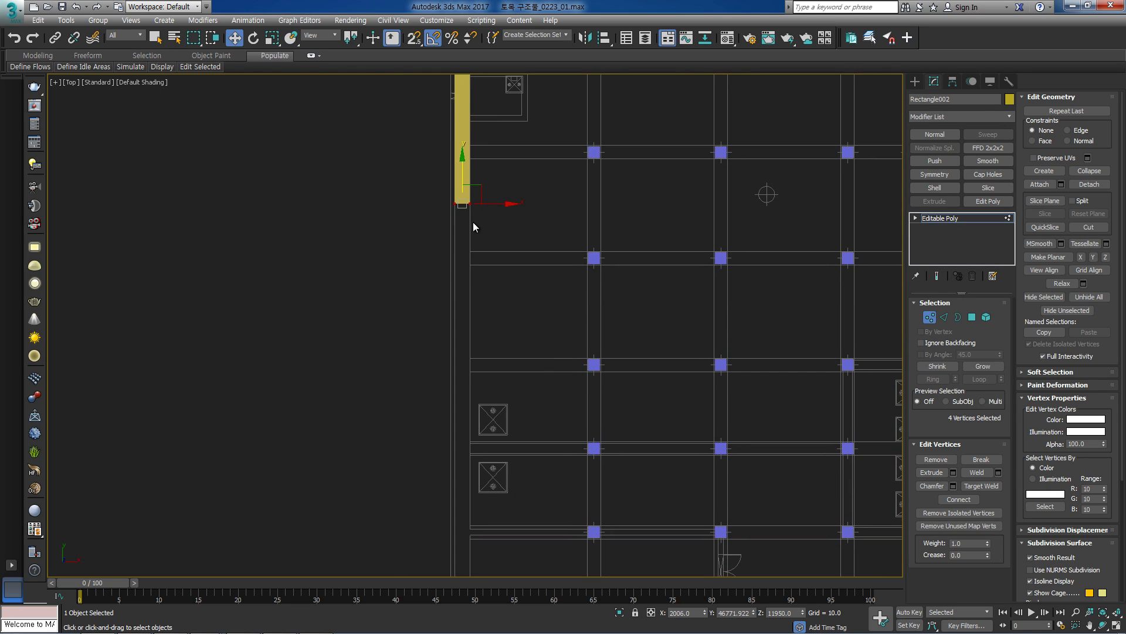
drag(465, 162, 501, 422)
middle_drag(501, 423, 475, 212)
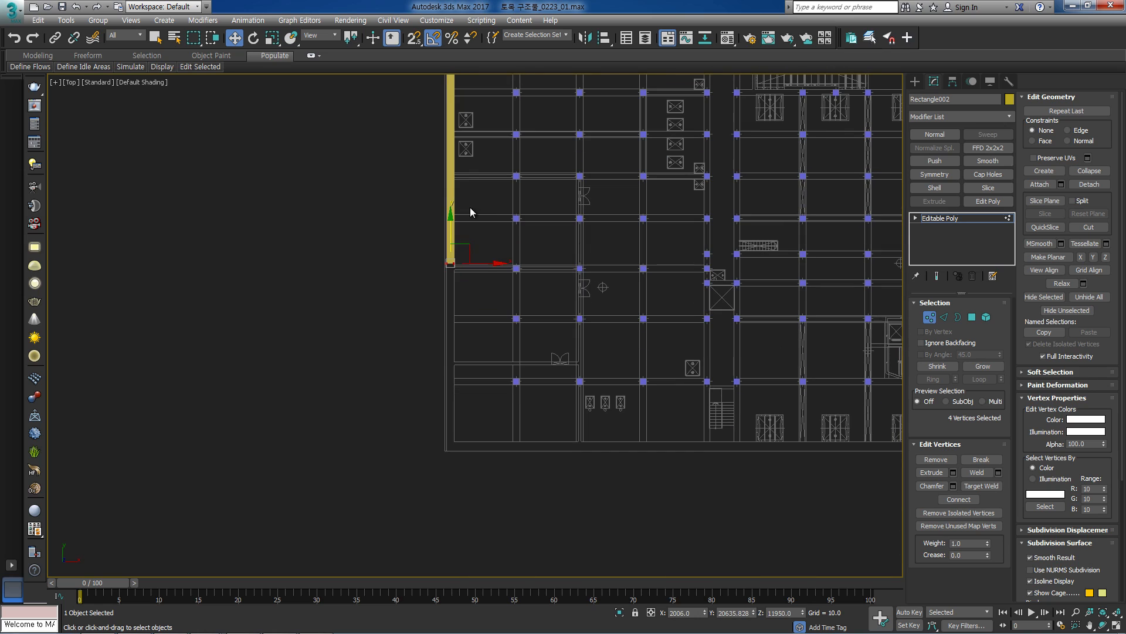
drag(449, 218, 455, 451)
scroll(455, 451, up, 4)
key(s)
drag(455, 398, 463, 468)
key(s)
scroll(628, 305, down, 4)
click(963, 217)
middle_drag(596, 411, 449, 420)
scroll(398, 405, down, 3)
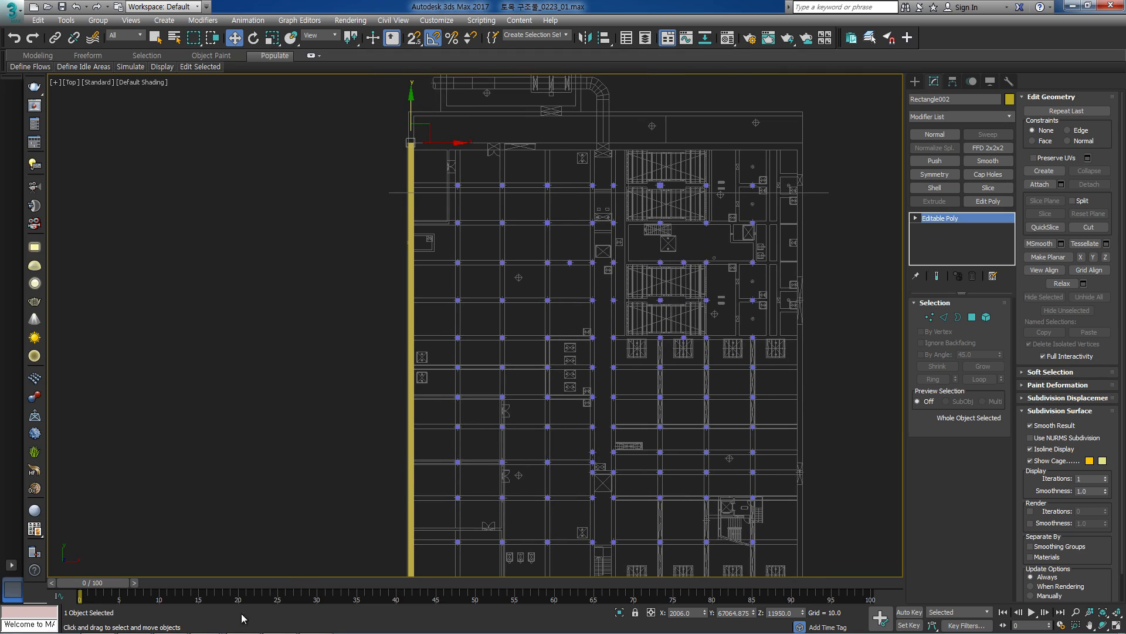
Switch to AutoCAD and examine the plan's left outer wall around the valve room #1 and the D300mm drain pipe.
click(316, 624)
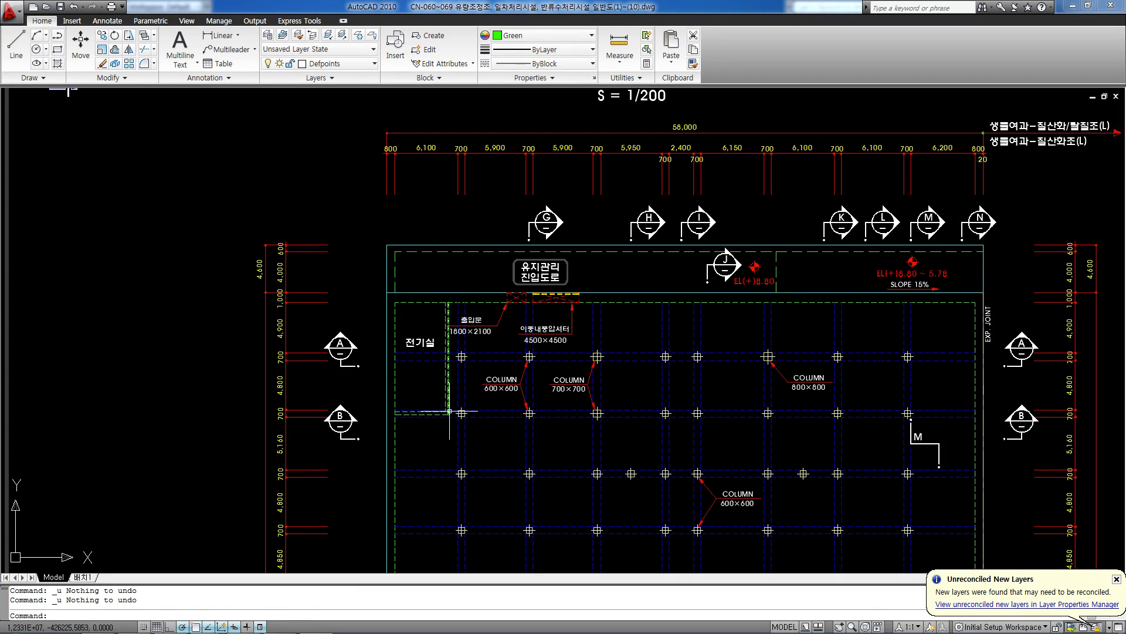
scroll(450, 412, down, 10)
scroll(557, 375, up, 10)
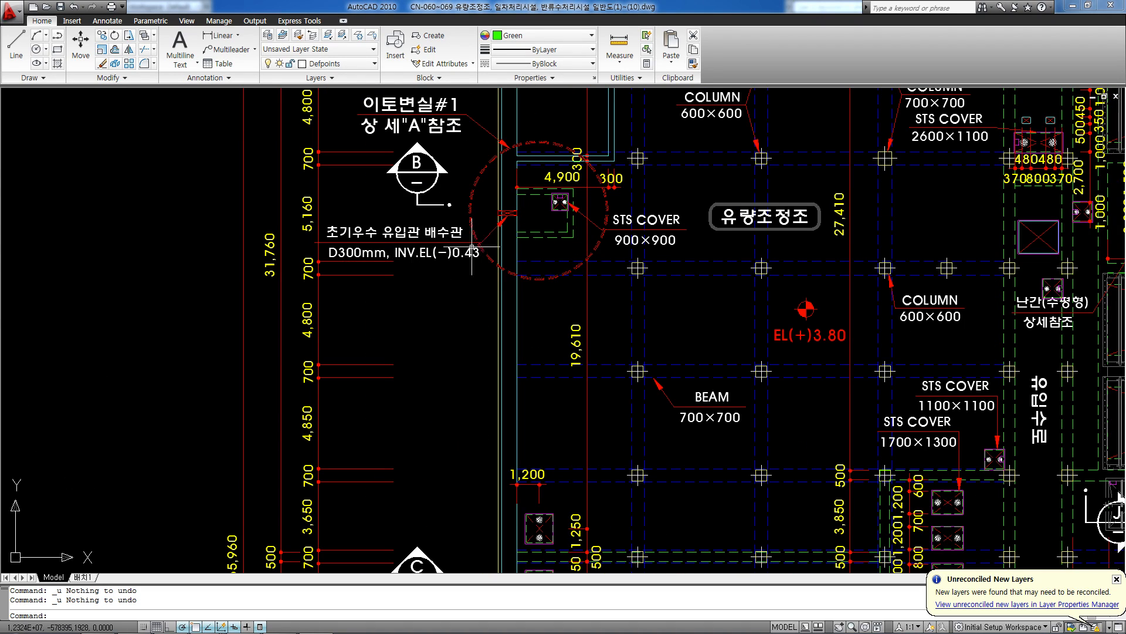
middle_drag(437, 241, 447, 253)
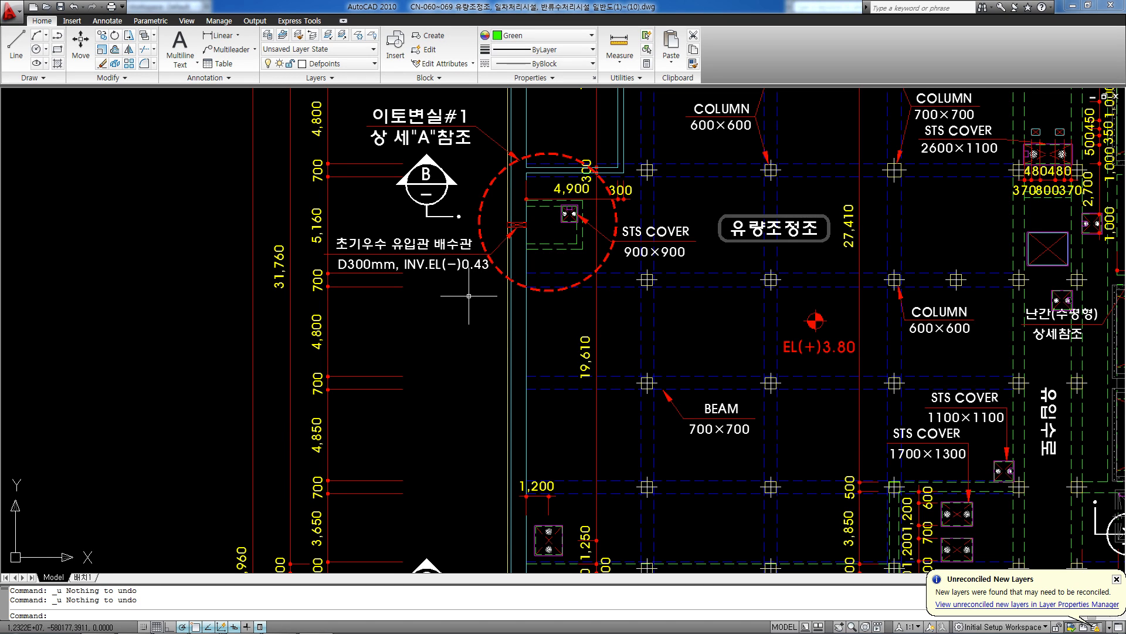
middle_drag(465, 295, 459, 279)
scroll(542, 221, down, 3)
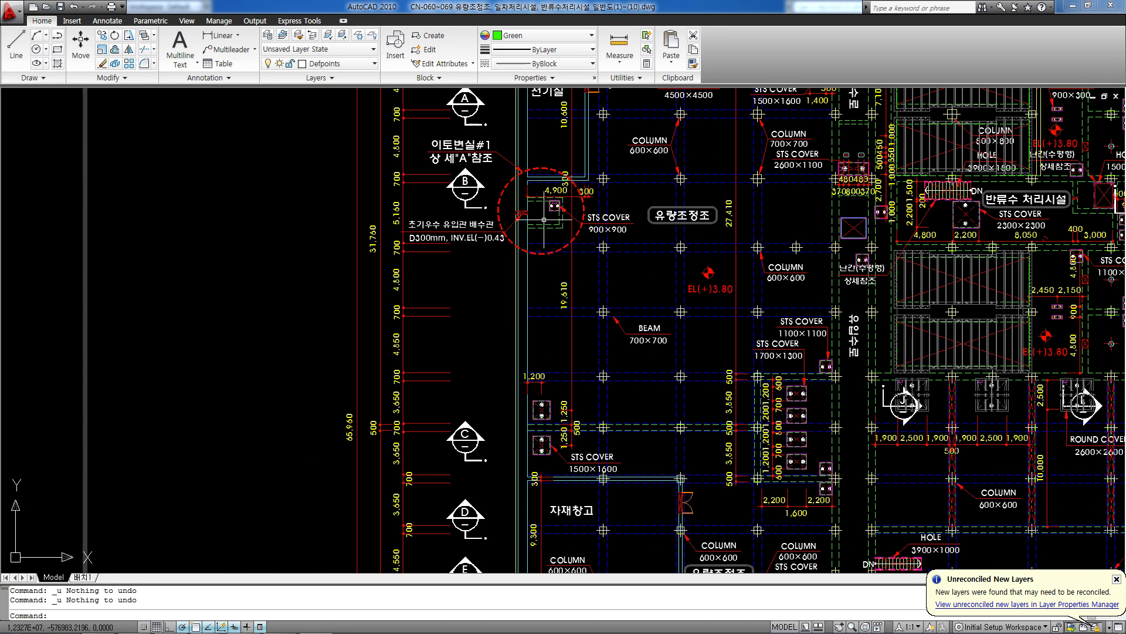
scroll(981, 411, down, 5)
middle_drag(981, 411, 690, 343)
scroll(690, 343, up, 6)
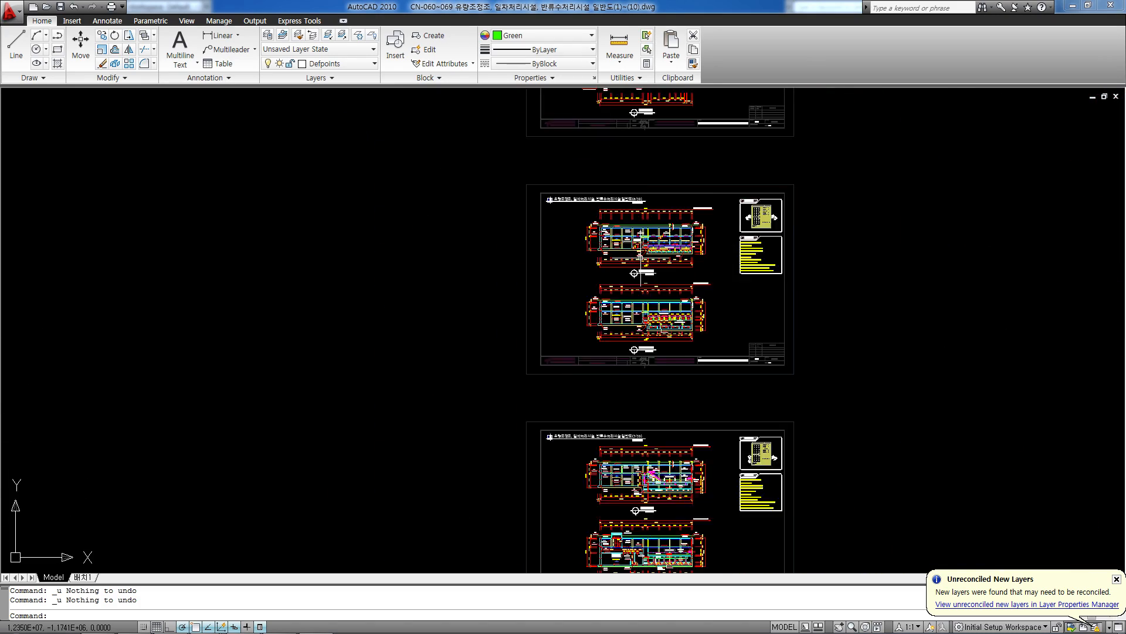
Examine the outer wall, haunches, floor levels and valve room #1 in the A-A section drawing.
middle_drag(631, 190, 635, 440)
middle_drag(578, 106, 591, 419)
scroll(551, 263, up, 8)
mouse_move(511, 333)
middle_down()
mouse_move(489, 187)
mouse_move(487, 252)
middle_up()
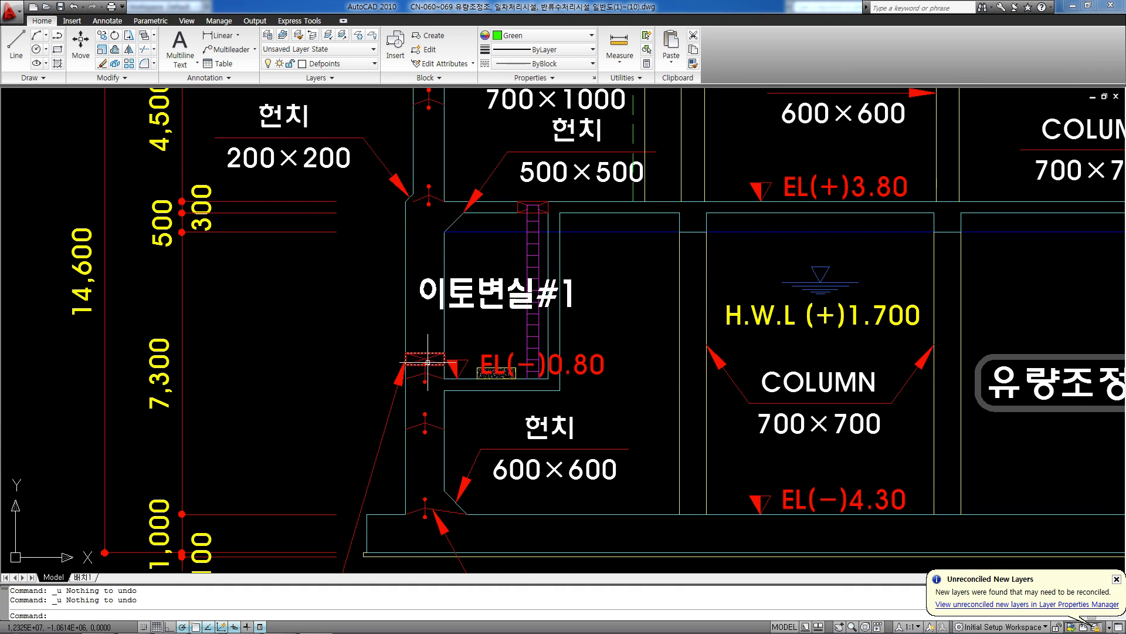
scroll(417, 356, up, 3)
scroll(416, 356, down, 4)
middle_drag(422, 215, 415, 263)
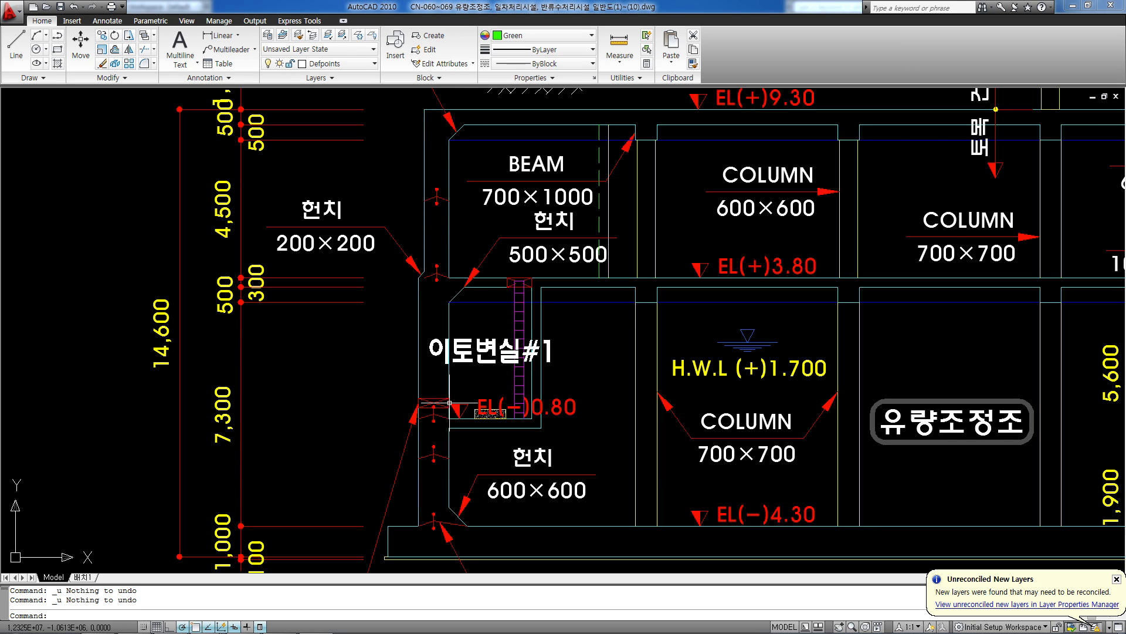
scroll(387, 449, down, 5)
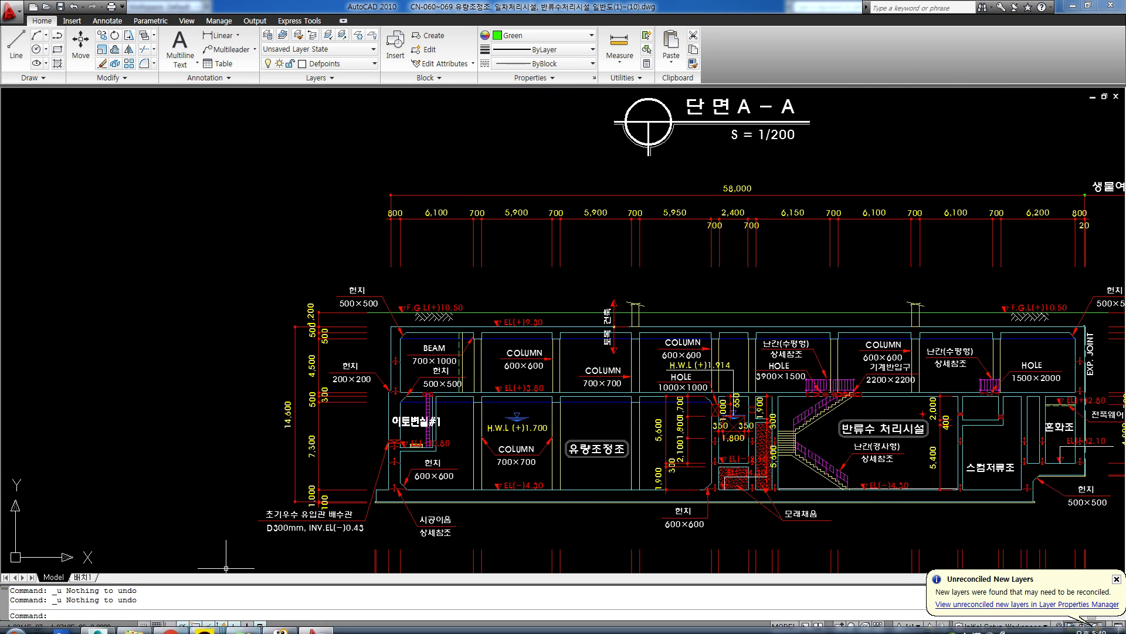
Return to 3ds Max and examine the new wall's upper end against the plan's upper outer wall.
click(101, 623)
middle_drag(445, 311, 467, 246)
scroll(469, 253, down, 3)
middle_drag(537, 204, 505, 259)
key(1)
scroll(420, 235, up, 6)
key(F3)
key(F3)
scroll(382, 259, down, 4)
middle_drag(390, 259, 337, 253)
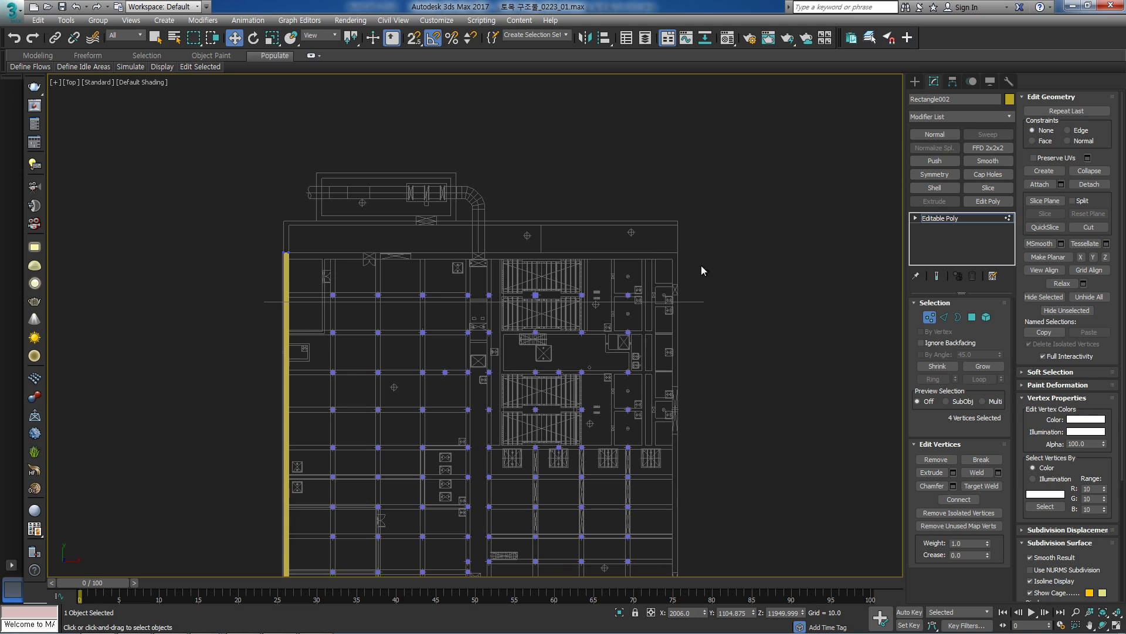
middle_drag(441, 262, 515, 266)
scroll(379, 281, up, 4)
click(955, 218)
middle_drag(480, 306, 461, 274)
Switch to the left view, unhide the G-G section group and select it.
key(l)
key(z)
scroll(471, 271, down, 2)
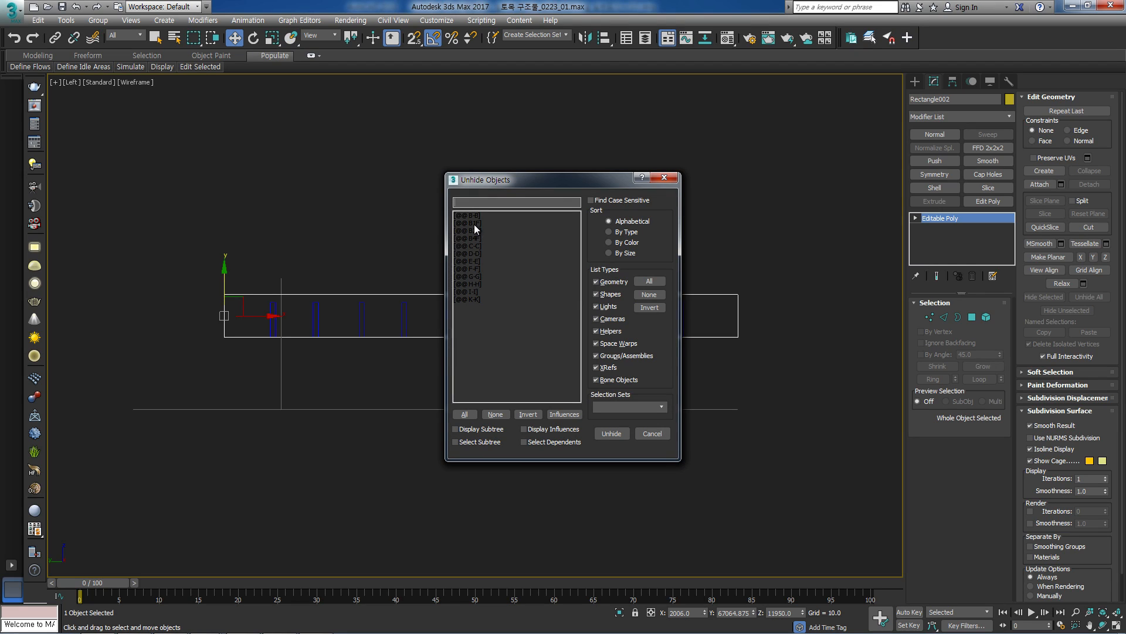
double_click(487, 276)
middle_drag(281, 264, 469, 244)
scroll(404, 256, up, 3)
click(425, 254)
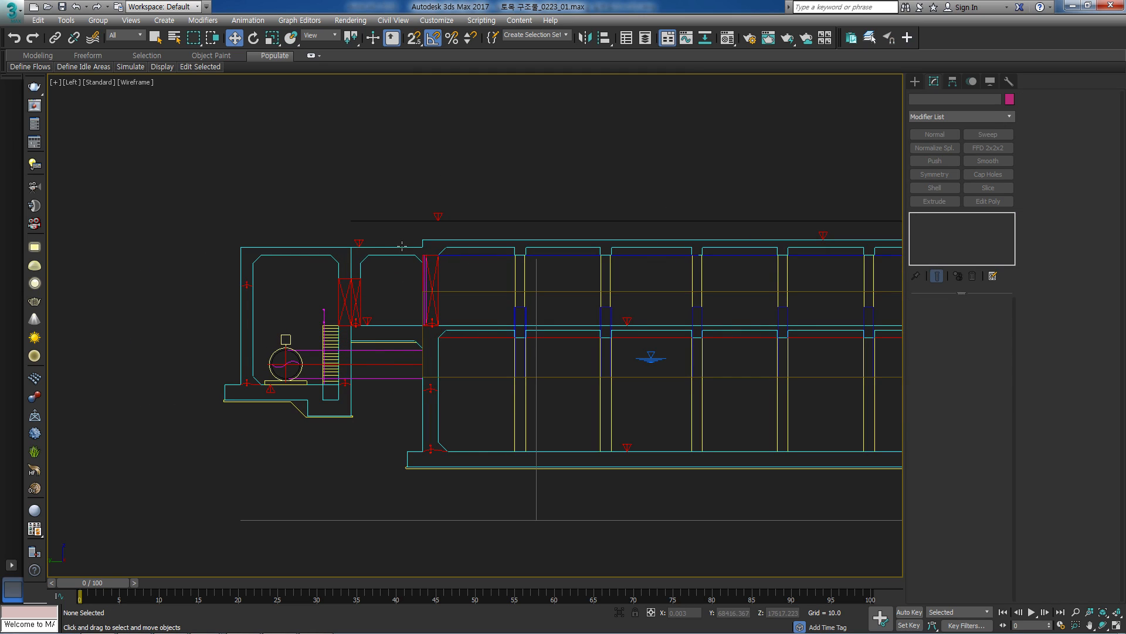
click(414, 249)
scroll(428, 274, up, 4)
middle_drag(429, 272, 383, 199)
scroll(381, 200, down, 4)
scroll(436, 209, down, 4)
middle_drag(477, 215, 473, 229)
scroll(472, 224, up, 2)
Unhide the H-H, I-I and K-K section groups as well.
key(5)
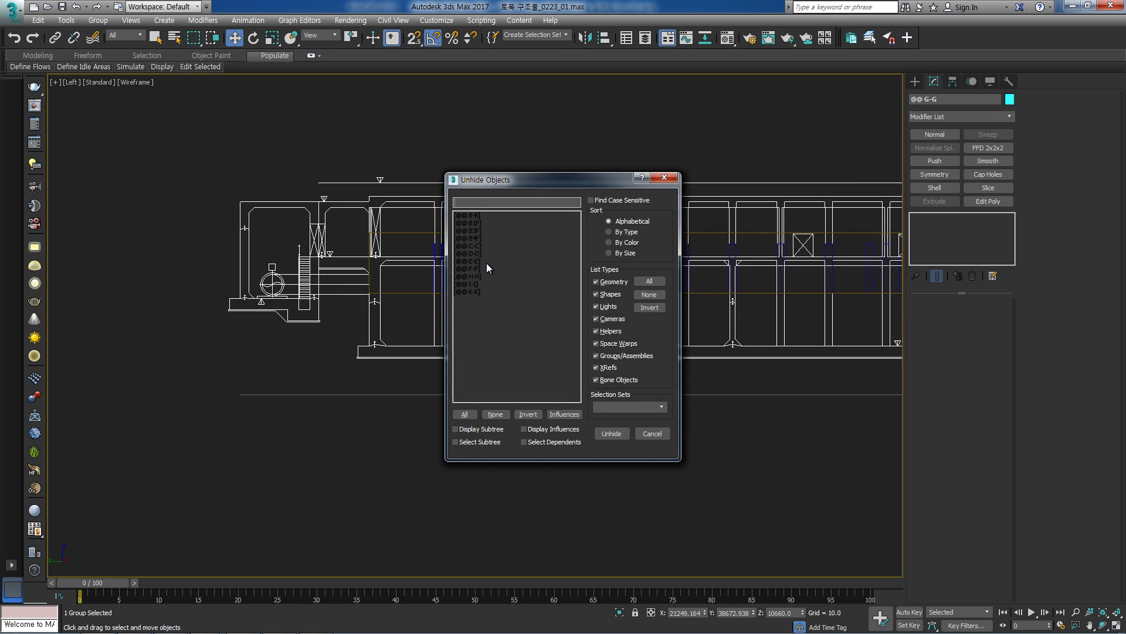
drag(481, 277, 476, 293)
click(612, 433)
middle_drag(286, 146, 292, 160)
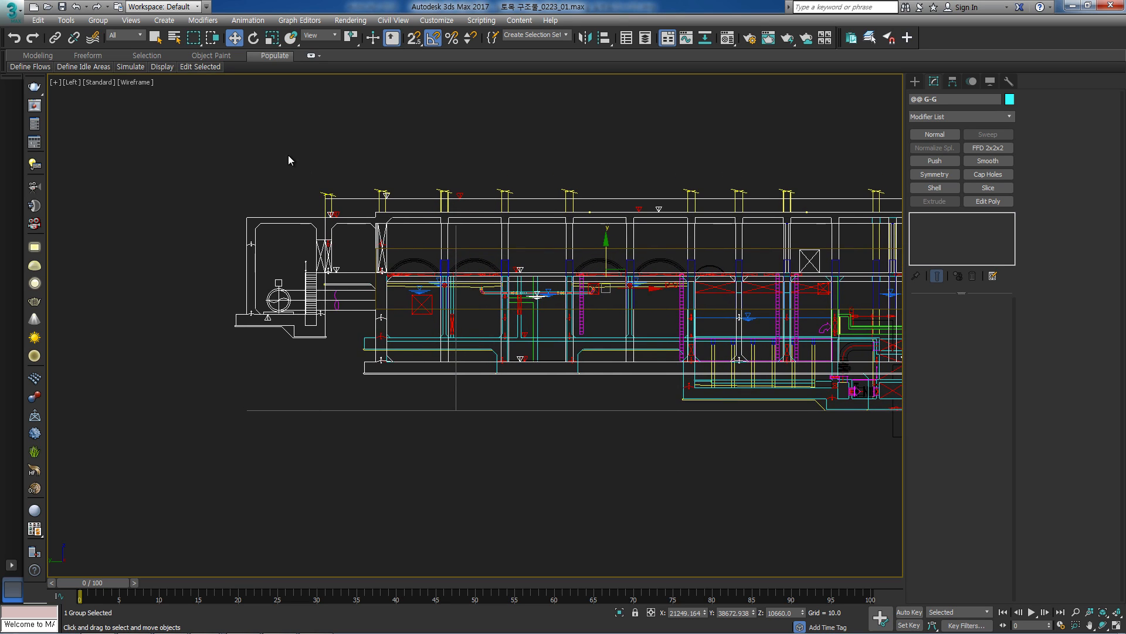
Select the G-G, H-H, I-I and K-K section groups and snap them down so their upper storey lines up with the modelled columns.
key(h)
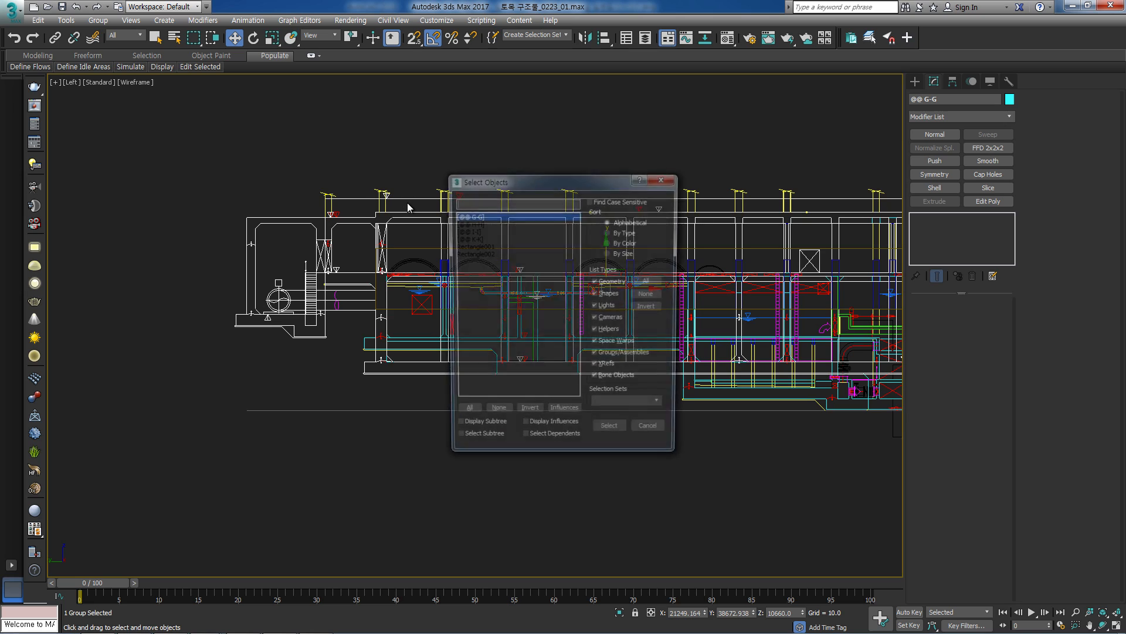
shift+click(483, 238)
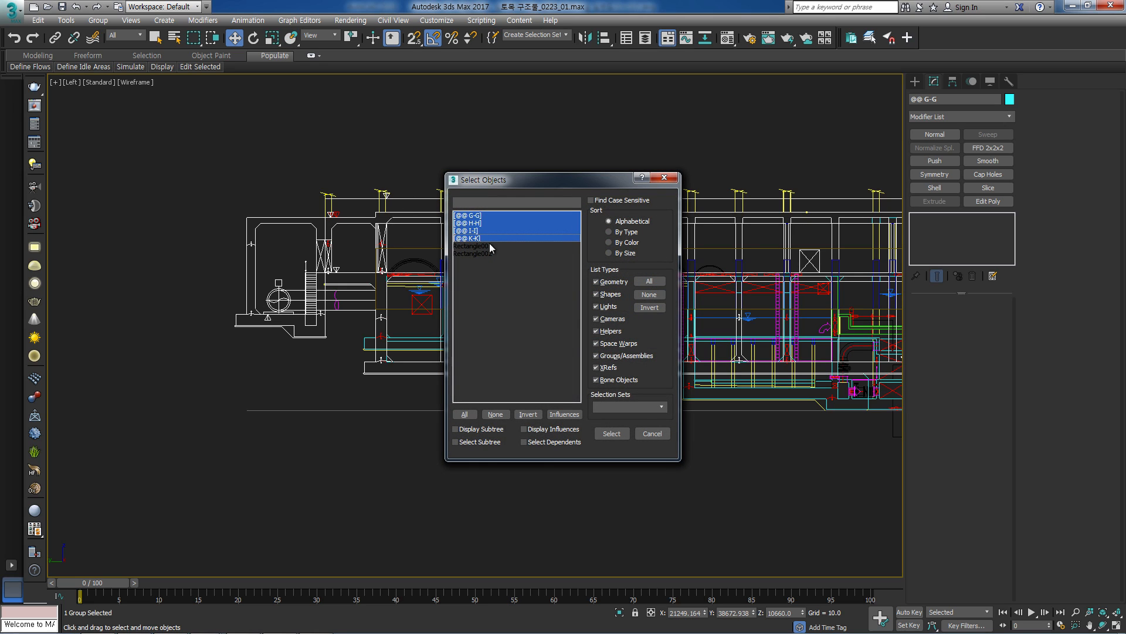
click(621, 437)
scroll(420, 257, up, 5)
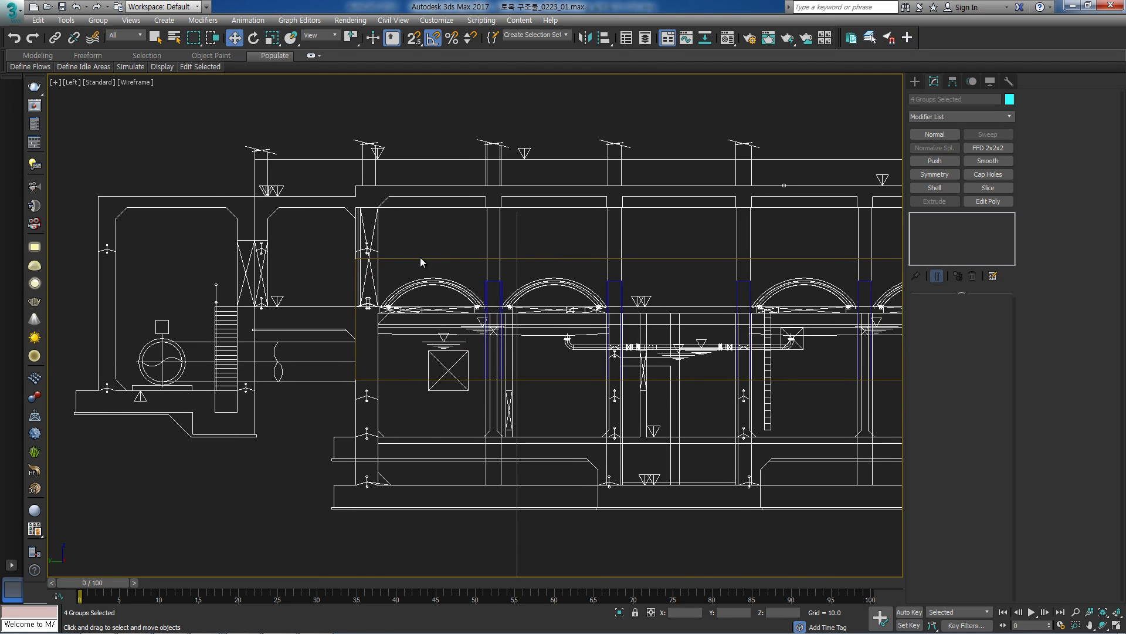
scroll(420, 257, up, 3)
key(s)
drag(293, 113, 294, 251)
key(s)
key(space)
scroll(305, 251, down, 6)
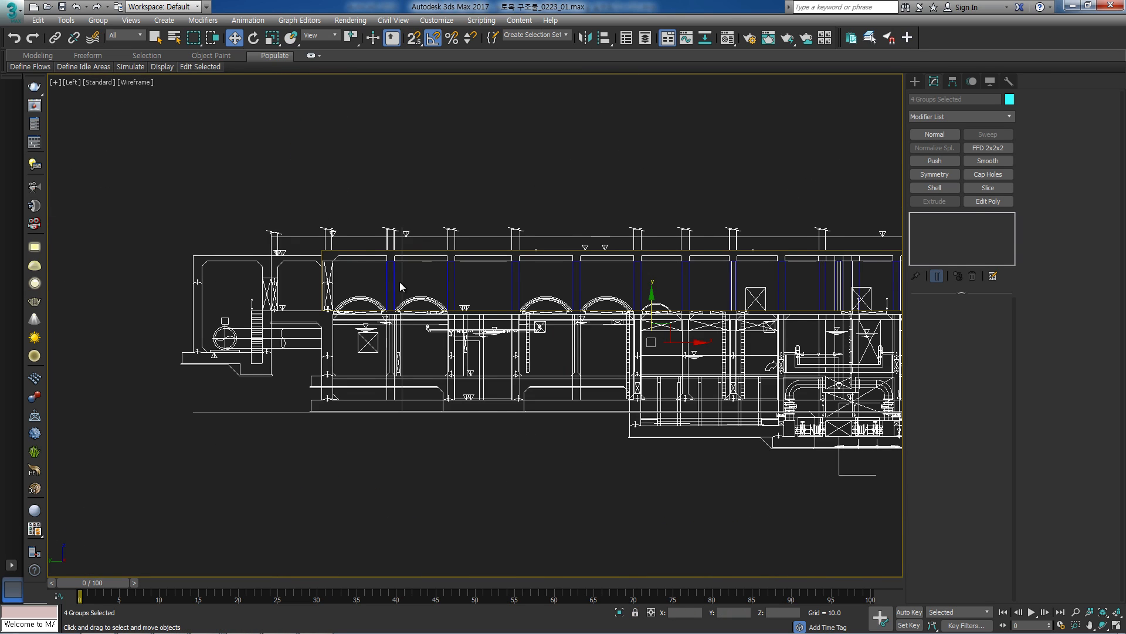
Select the H-H, I-I and K-K section groups by name and hide them.
middle_drag(451, 286, 404, 206)
click(413, 364)
middle_drag(411, 364, 334, 360)
key(h)
click(474, 238)
shift+click(473, 223)
click(612, 433)
right_click(428, 265)
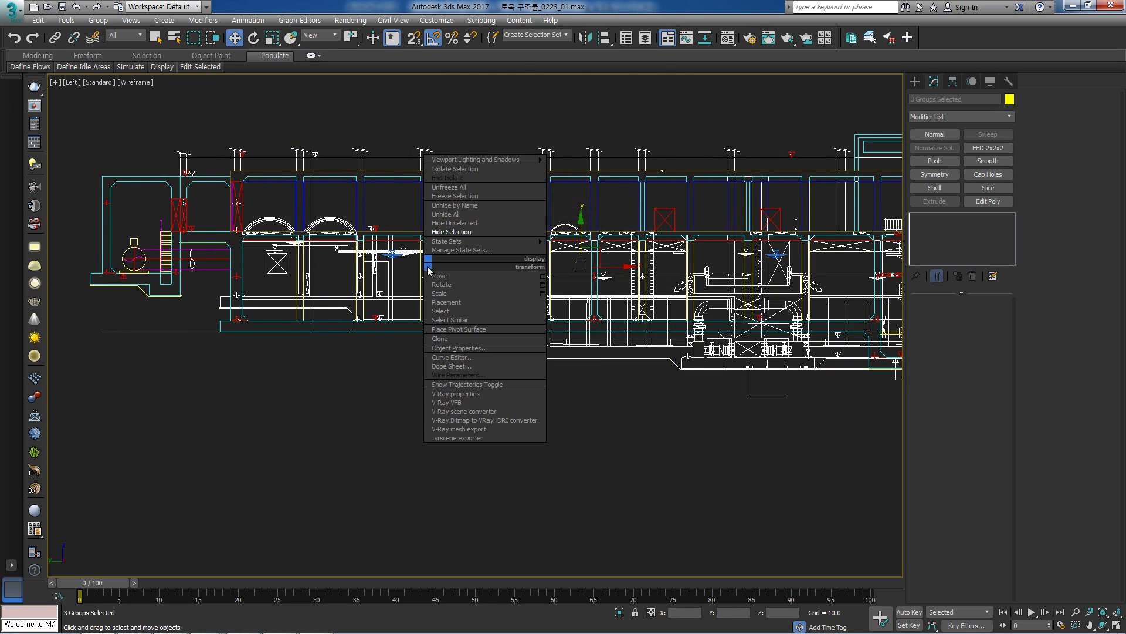
click(452, 232)
Select the G-G section group and freeze it as the left-view reference.
middle_drag(319, 207, 531, 269)
click(349, 237)
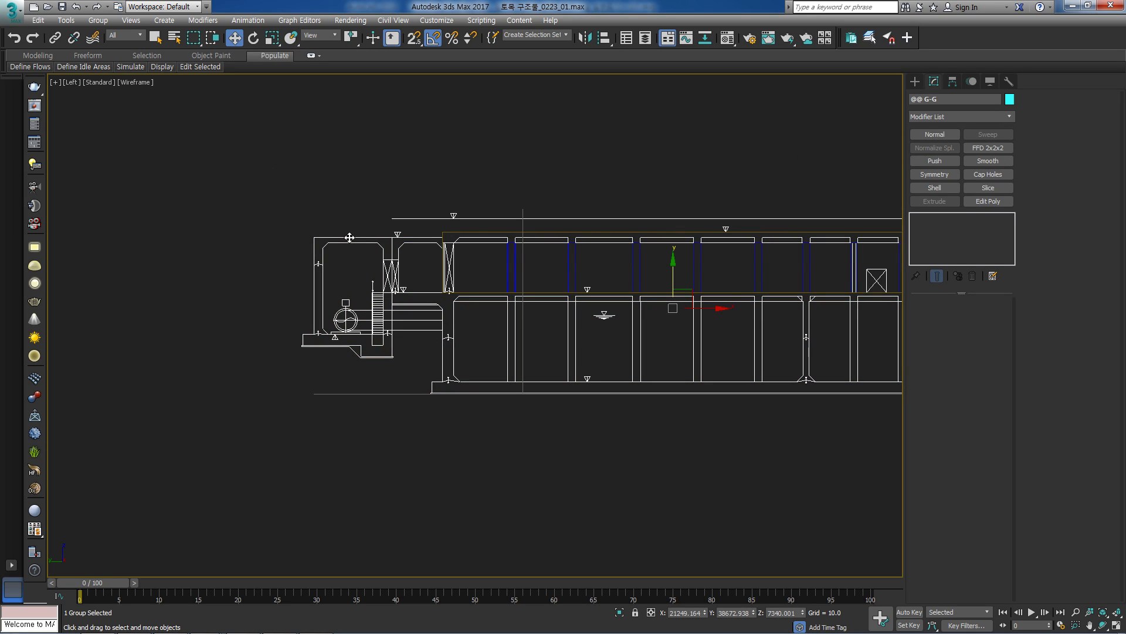
key(ctrl+d)
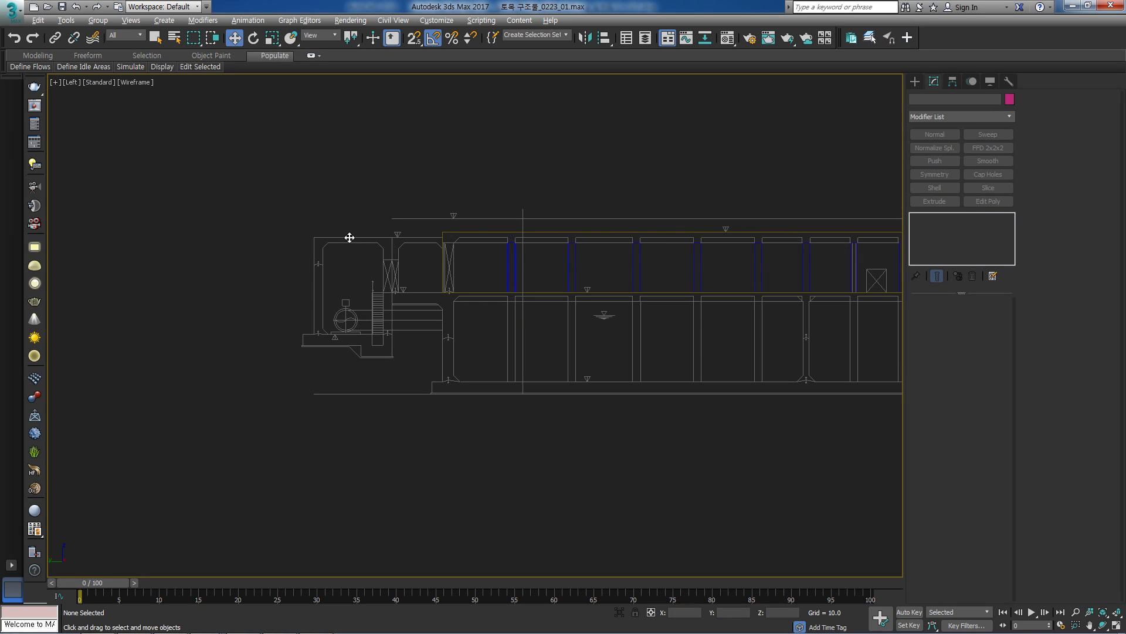
Draw a snapped rectangle over the G-G section's upper-storey outer wall at the opening, from the modelled wall's top to the floor.
scroll(490, 333, up, 7)
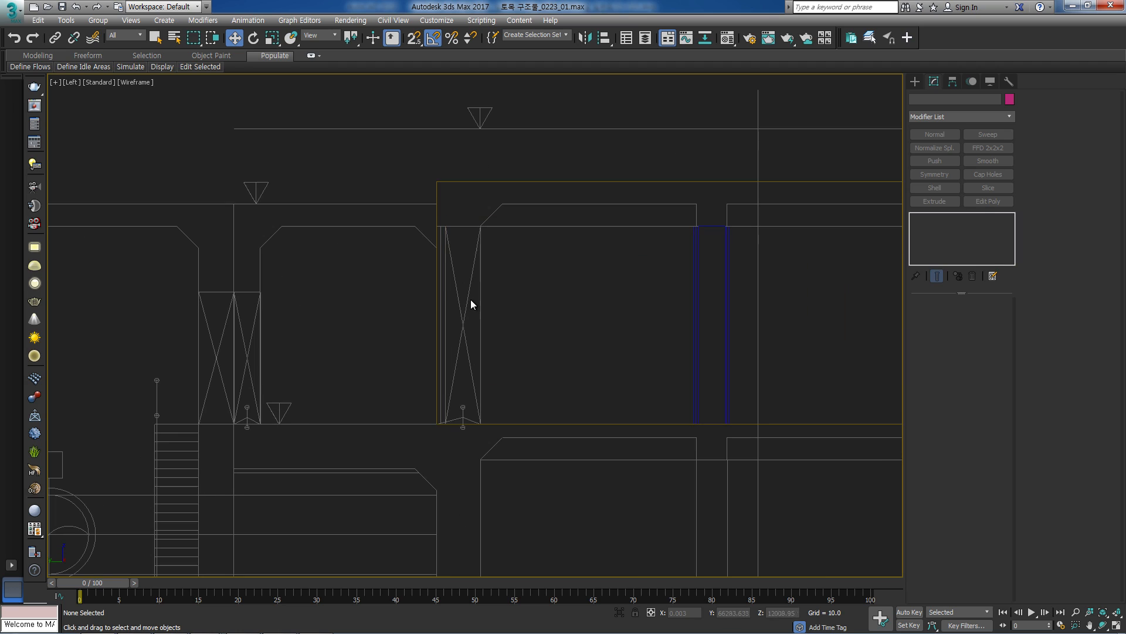
click(915, 81)
click(983, 162)
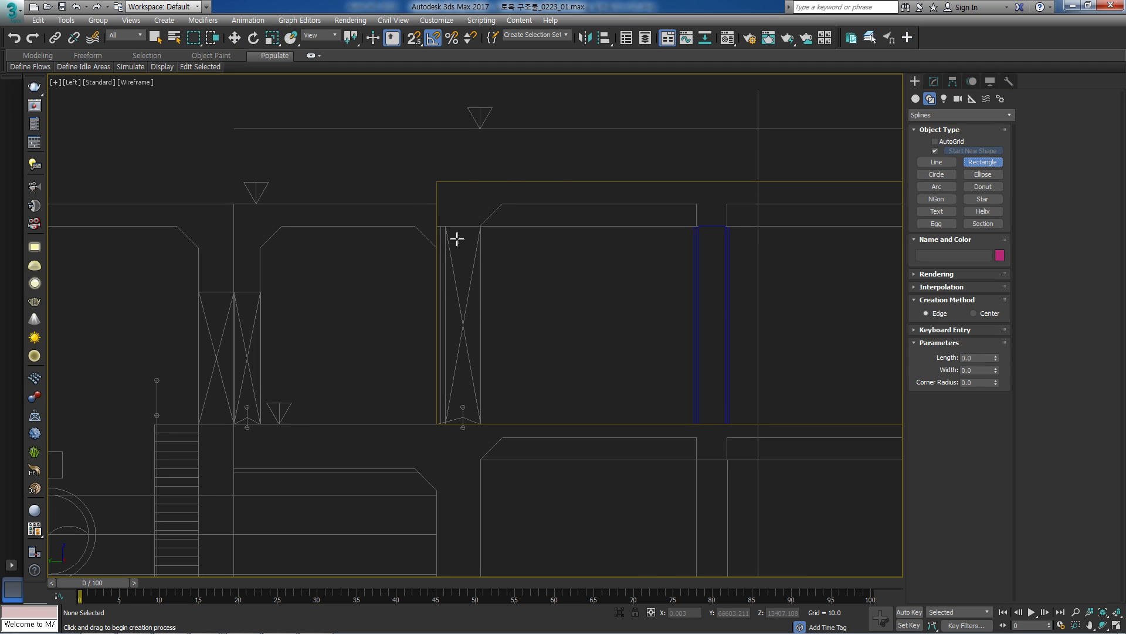
middle_drag(488, 199, 497, 196)
key(s)
mouse_move(449, 169)
mouse_down()
mouse_move(516, 407)
mouse_move(491, 422)
mouse_up()
key(s)
key(w)
scroll(495, 178, up, 1)
scroll(562, 206, down, 2)
middle_drag(558, 284, 559, 243)
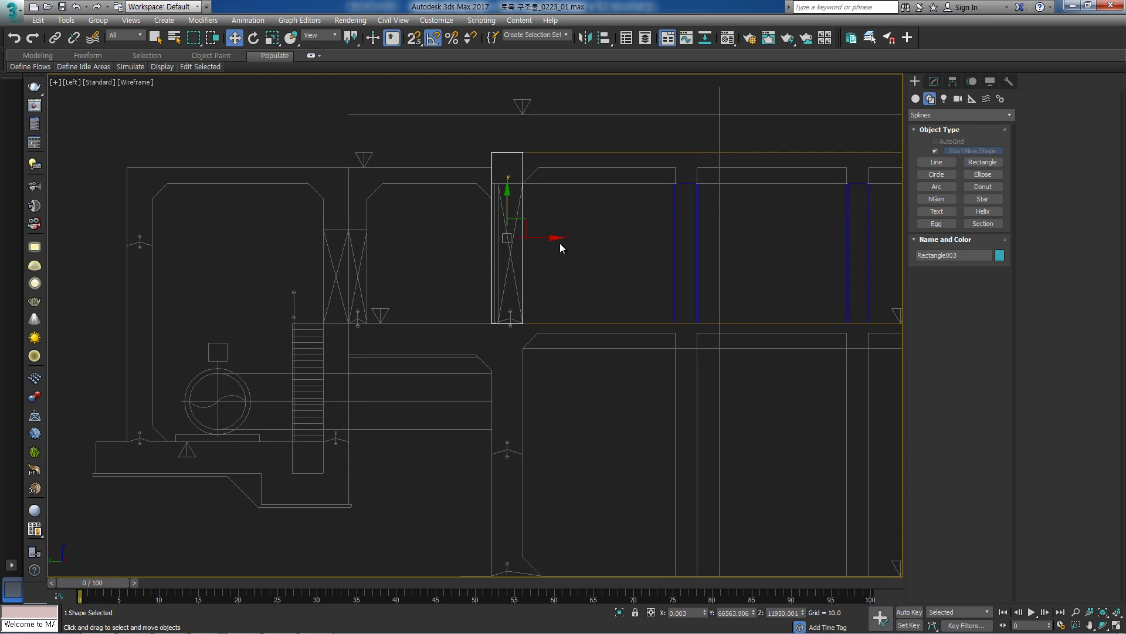
Extrude the outer-wall rectangle by 2000 and move the solid in plan toward the upper end of the left outer wall.
key(alt+e)
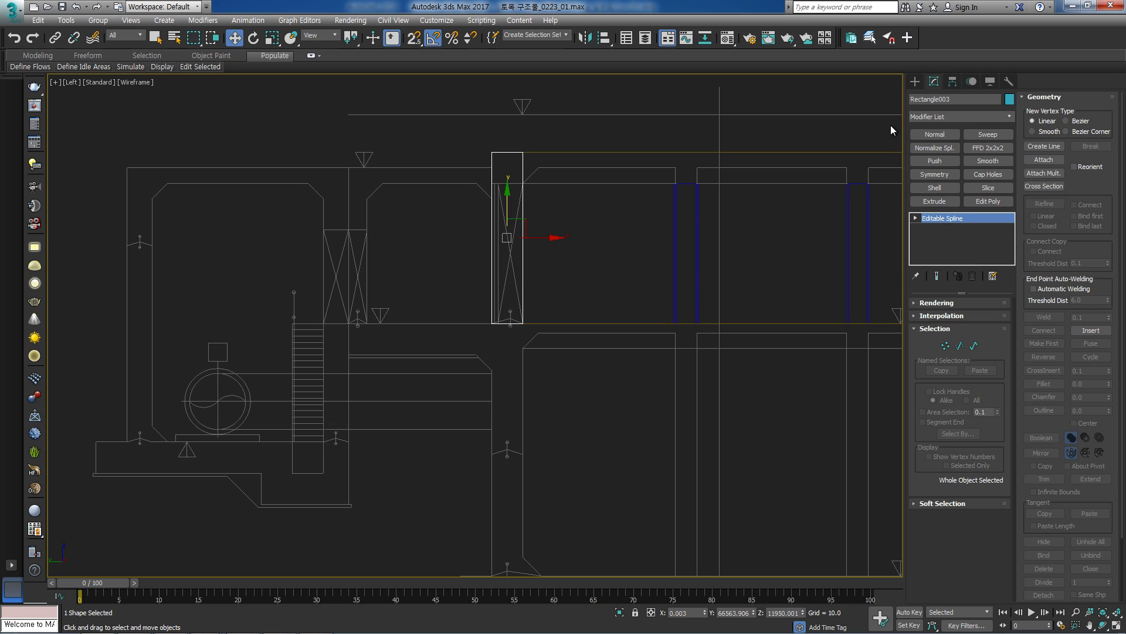
click(935, 201)
key(t)
key(F3)
scroll(562, 283, down, 5)
middle_drag(562, 284, 165, 317)
drag(167, 313, 244, 311)
Snap the extruded wall's left end to the inner face of the left outer wall in plan.
scroll(184, 308, up, 6)
key(s)
key(space)
middle_drag(138, 282, 310, 275)
drag(297, 270, 226, 271)
key(s)
key(space)
scroll(299, 272, down, 6)
middle_drag(396, 284, 312, 288)
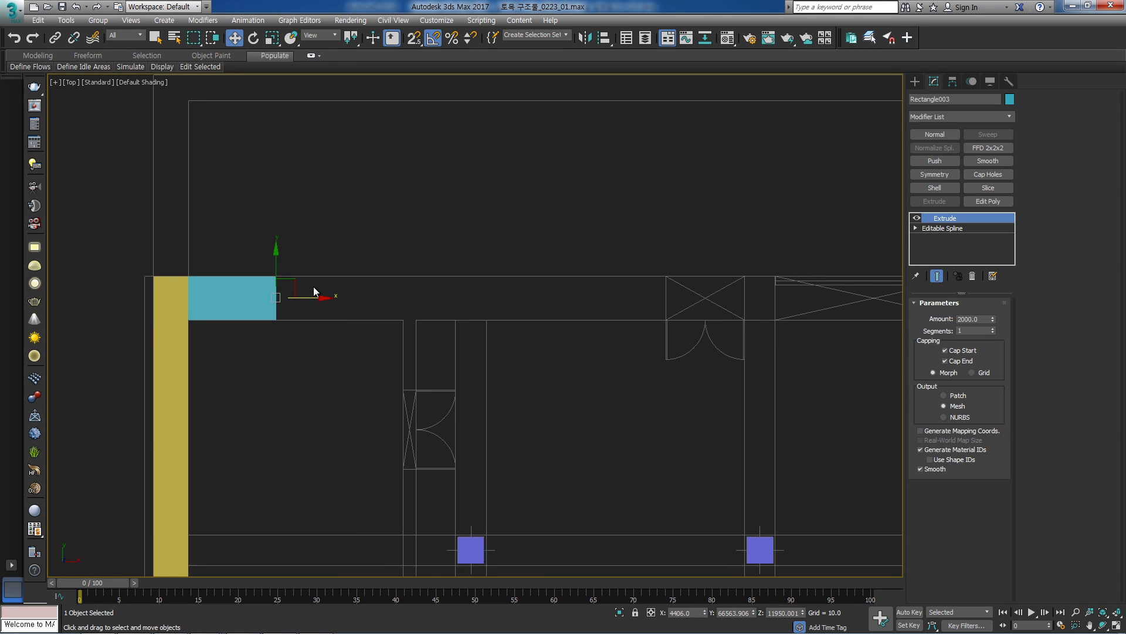
Convert the extruded wall to an editable poly and snap its right-end vertices to the left edge of the double-door opening.
key(alt+e)
key(1)
drag(354, 242, 238, 426)
middle_drag(321, 301, 283, 307)
drag(282, 305, 588, 281)
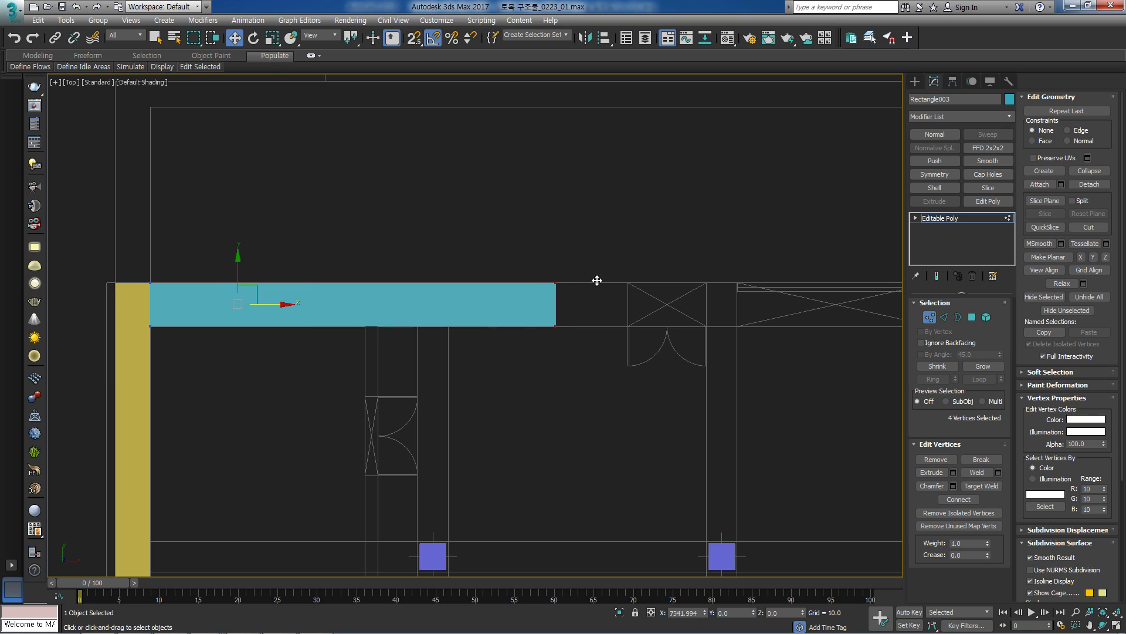
scroll(610, 281, up, 5)
key(s)
key(space)
drag(611, 290, 627, 294)
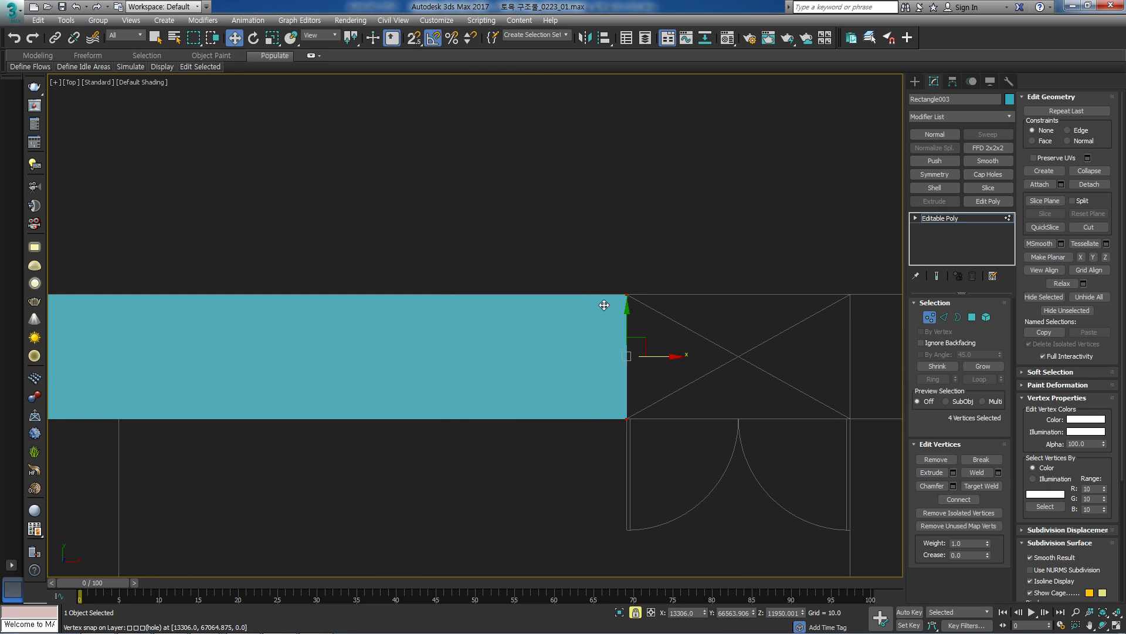
Clone the wall segment as an element along the wall line and snap it to the right edge of the wide opening.
scroll(608, 242, down, 4)
key(5)
click(405, 333)
scroll(404, 332, down, 6)
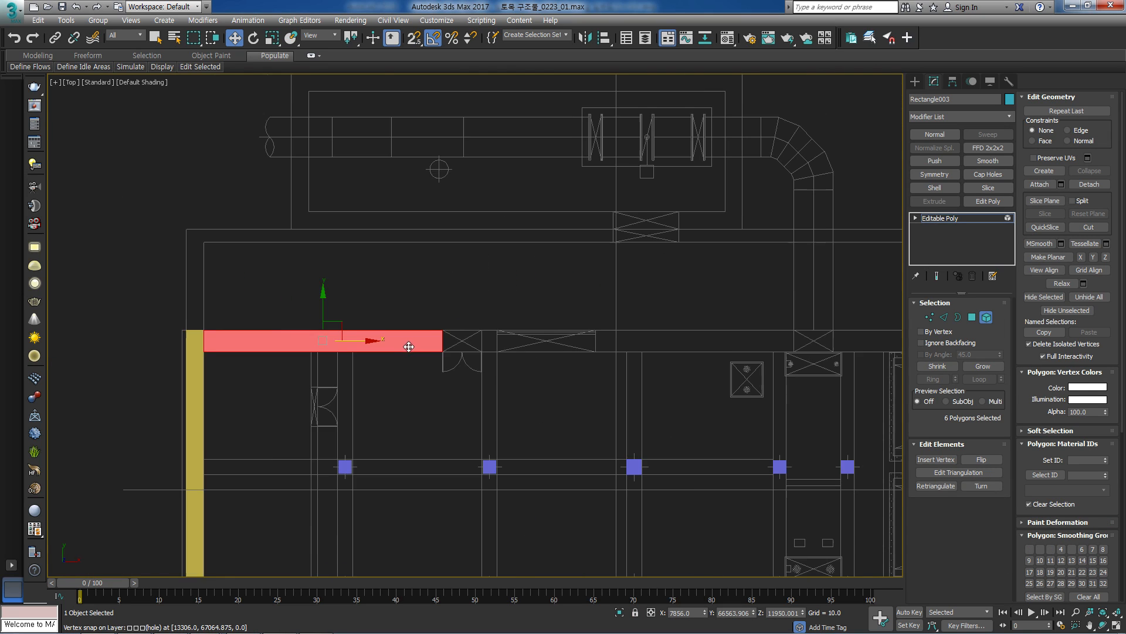
shift+drag(308, 359, 755, 355)
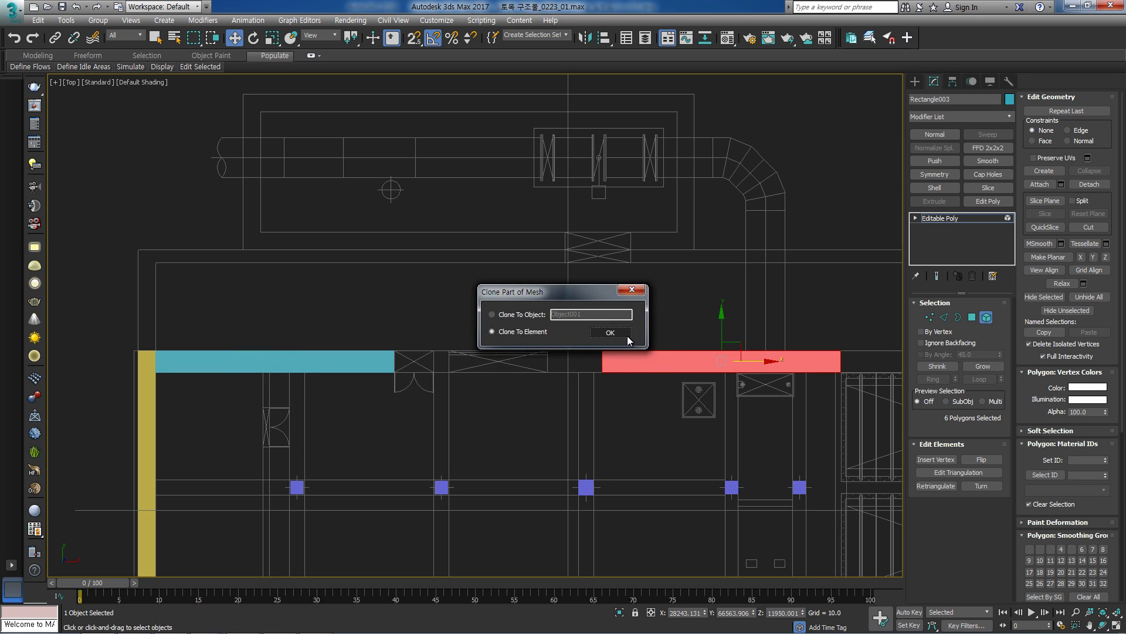
click(605, 331)
scroll(675, 344, up, 5)
key(s)
drag(568, 365, 415, 366)
scroll(498, 359, down, 3)
key(s)
key(space)
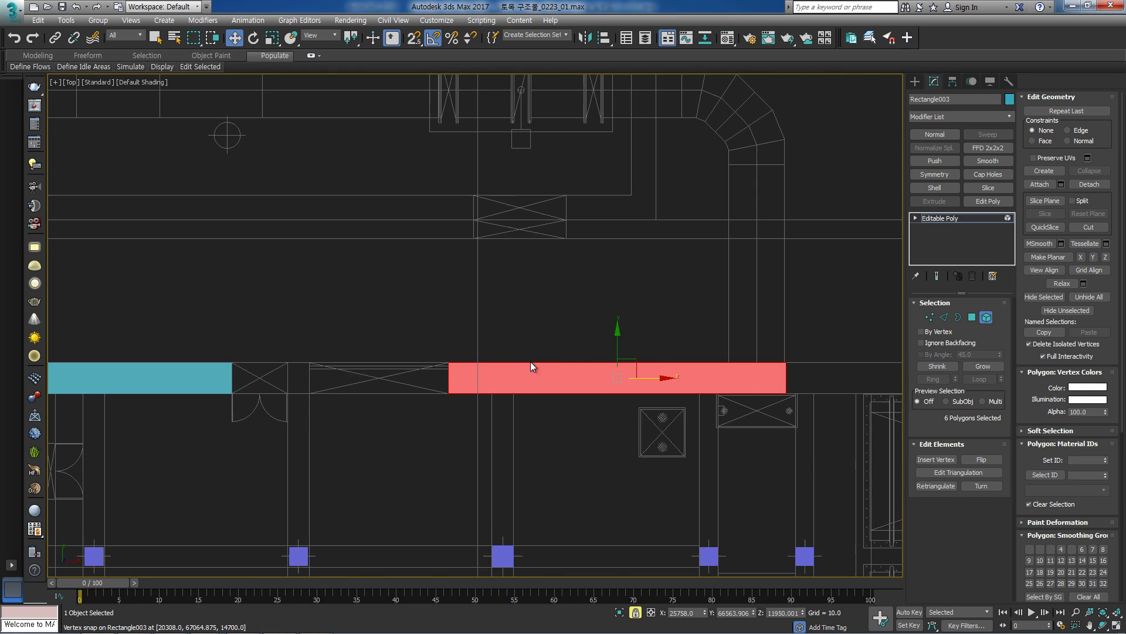
Pull the cloned segment's right-end vertices back to the left edge of the opening below the bent duct.
middle_drag(514, 359, 433, 354)
key(1)
drag(744, 299, 681, 410)
drag(728, 371, 680, 350)
scroll(616, 388, up, 3)
key(s)
key(space)
scroll(683, 352, down, 3)
key(s)
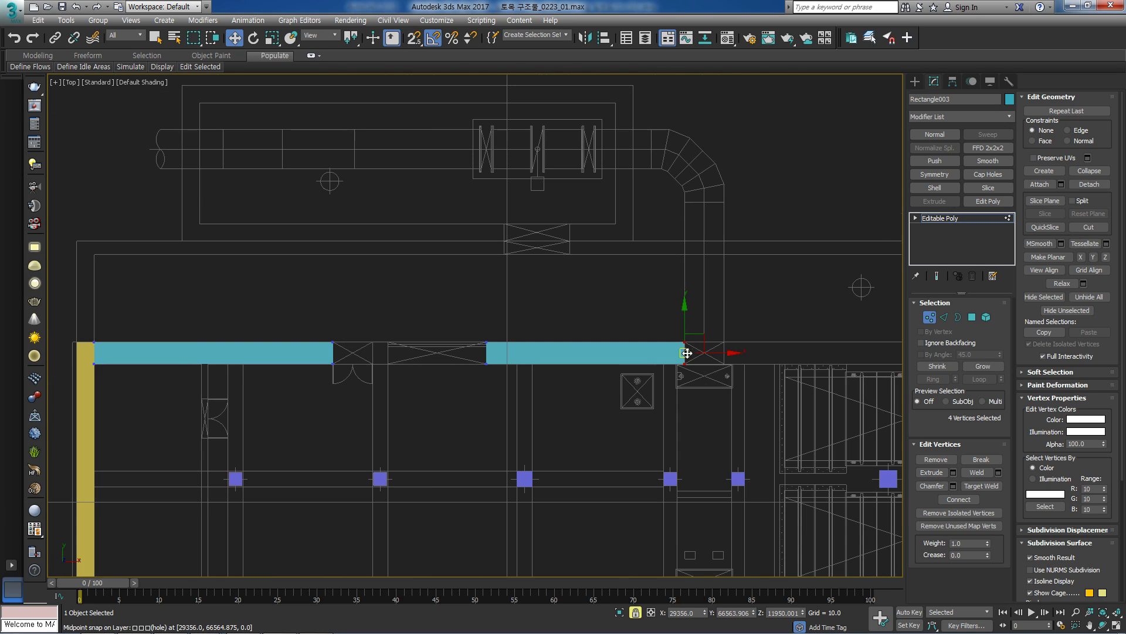
scroll(686, 326, down, 3)
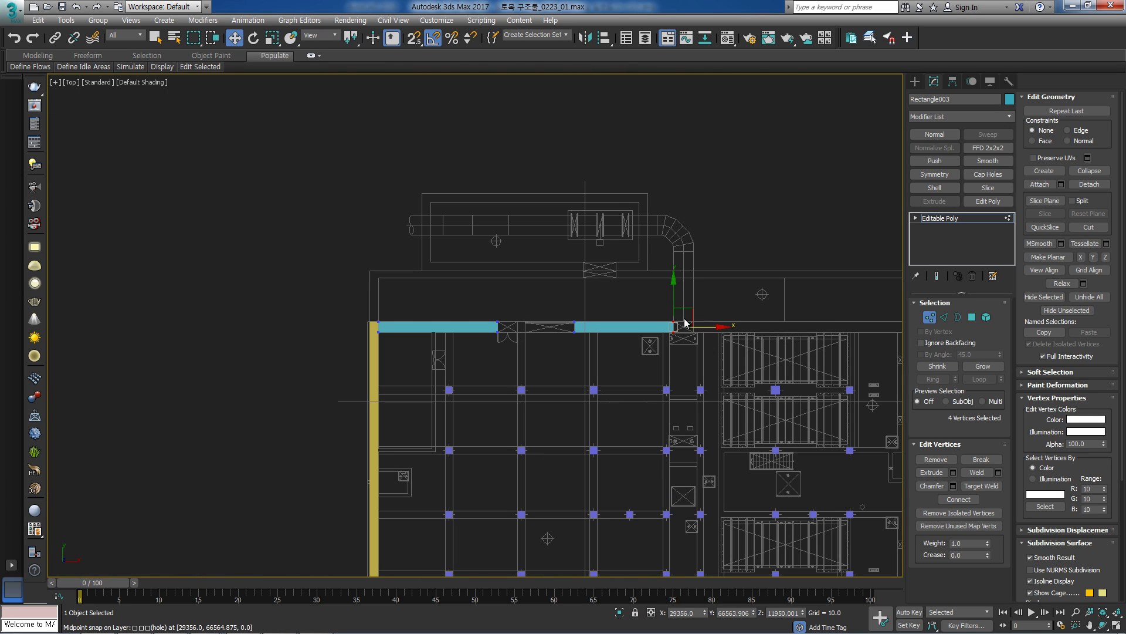
scroll(632, 326, up, 3)
Clone that segment as an element to the left and snap it to the right edge of the double-door opening.
click(987, 317)
click(622, 327)
middle_drag(586, 280, 547, 283)
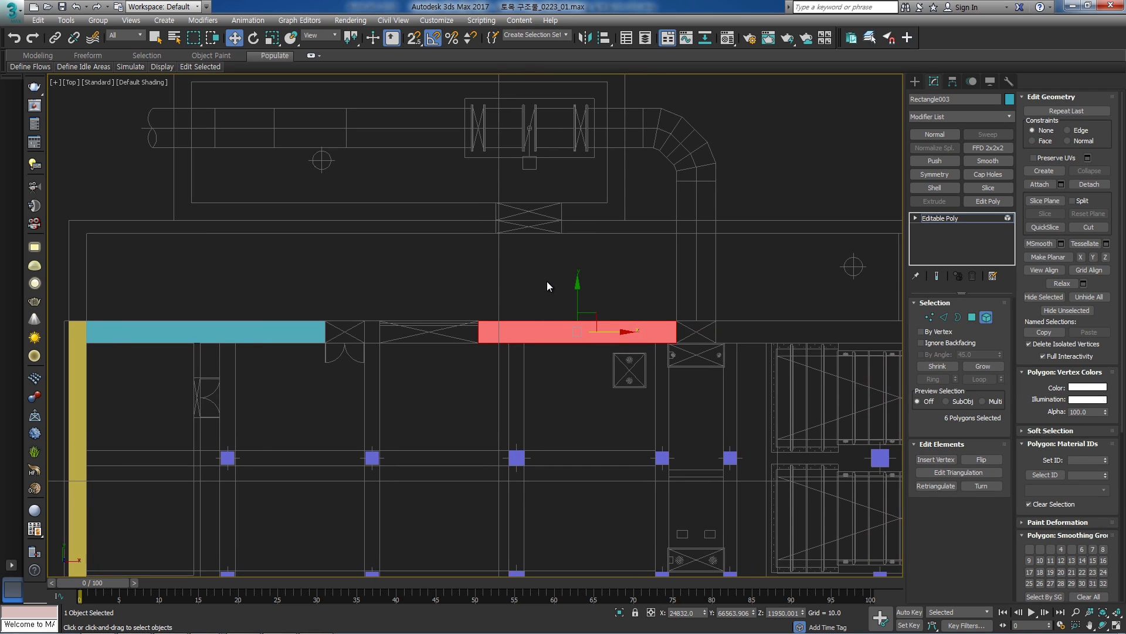
shift+drag(608, 330, 508, 330)
click(629, 335)
middle_drag(365, 315, 380, 317)
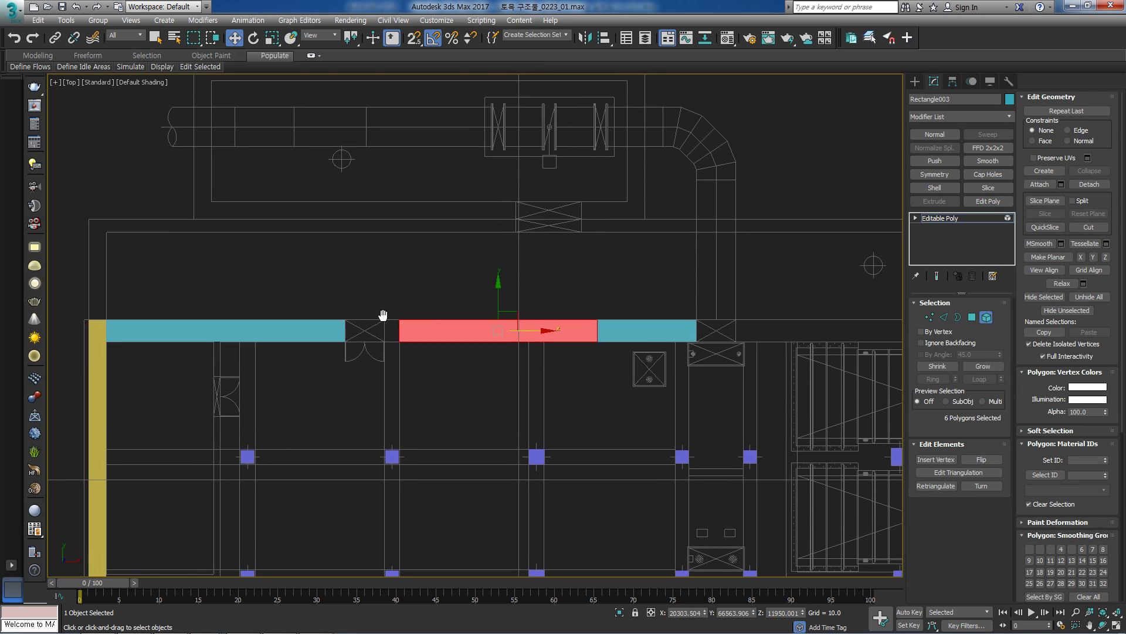
scroll(383, 317, up, 3)
key(s)
drag(409, 332, 374, 327)
scroll(716, 303, down, 3)
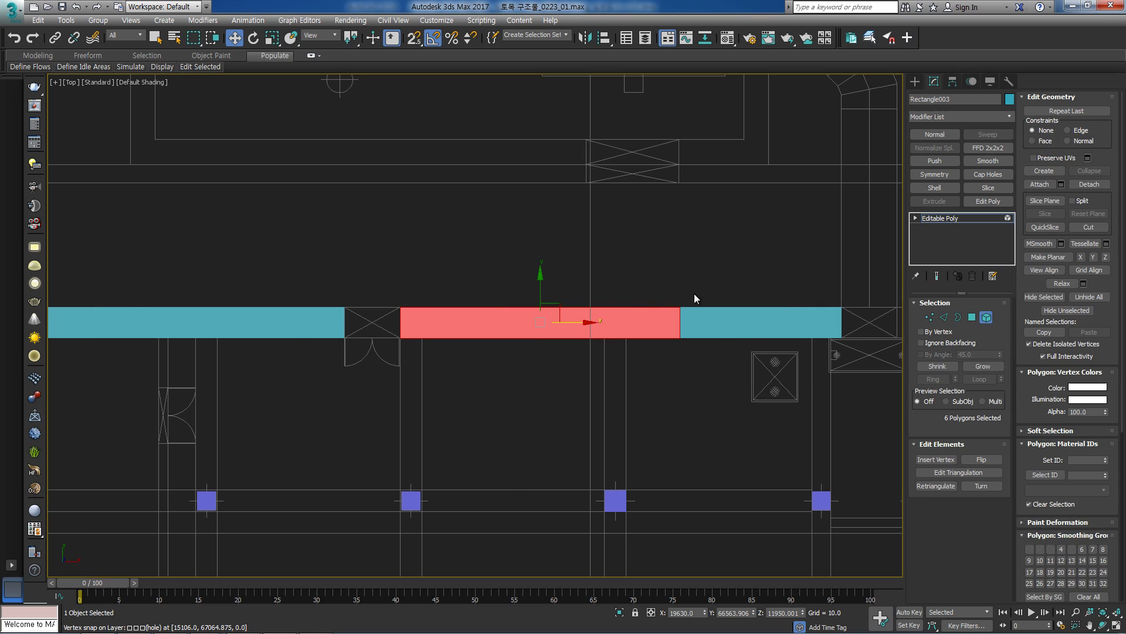
Snap the new segment's right-end vertices to the left edge of the wide opening.
key(1)
drag(706, 280, 685, 349)
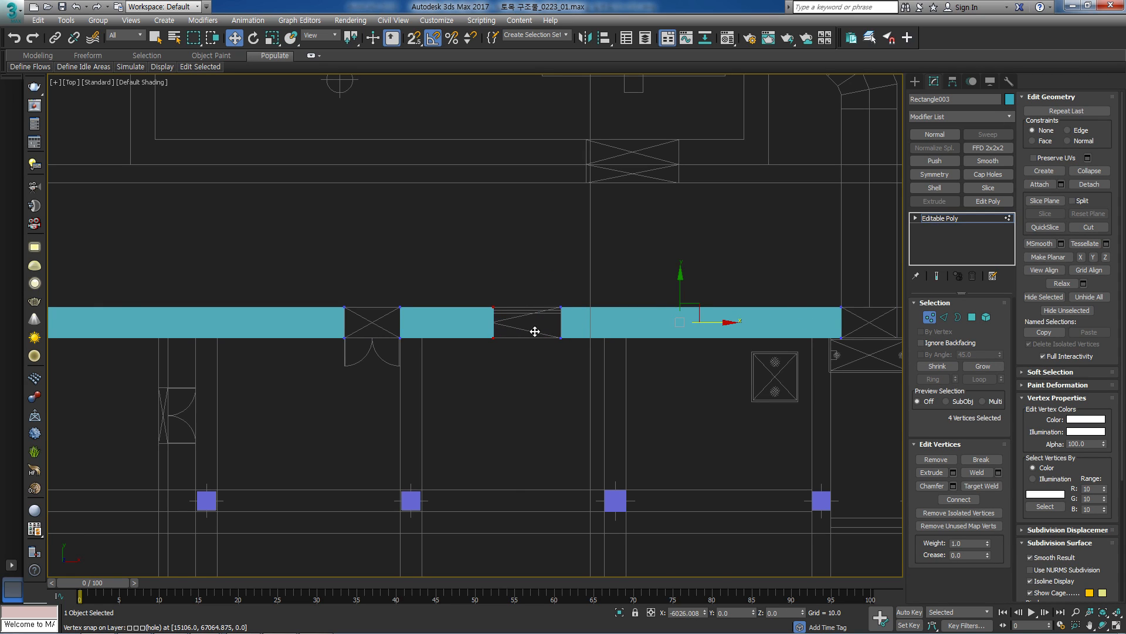
scroll(535, 331, up, 3)
key(s)
drag(457, 344, 310, 345)
scroll(350, 348, down, 5)
key(s)
Clone a wall segment as an element past the duct opening and snap its left end to that opening's right edge.
click(985, 319)
middle_drag(532, 320, 449, 332)
click(433, 353)
mouse_move(433, 353)
shift+mouse_down()
mouse_move(655, 341)
mouse_move(643, 339)
shift+mouse_up()
click(622, 334)
middle_drag(550, 348, 547, 346)
scroll(544, 346, up, 4)
key(s)
key(space)
drag(519, 337, 408, 338)
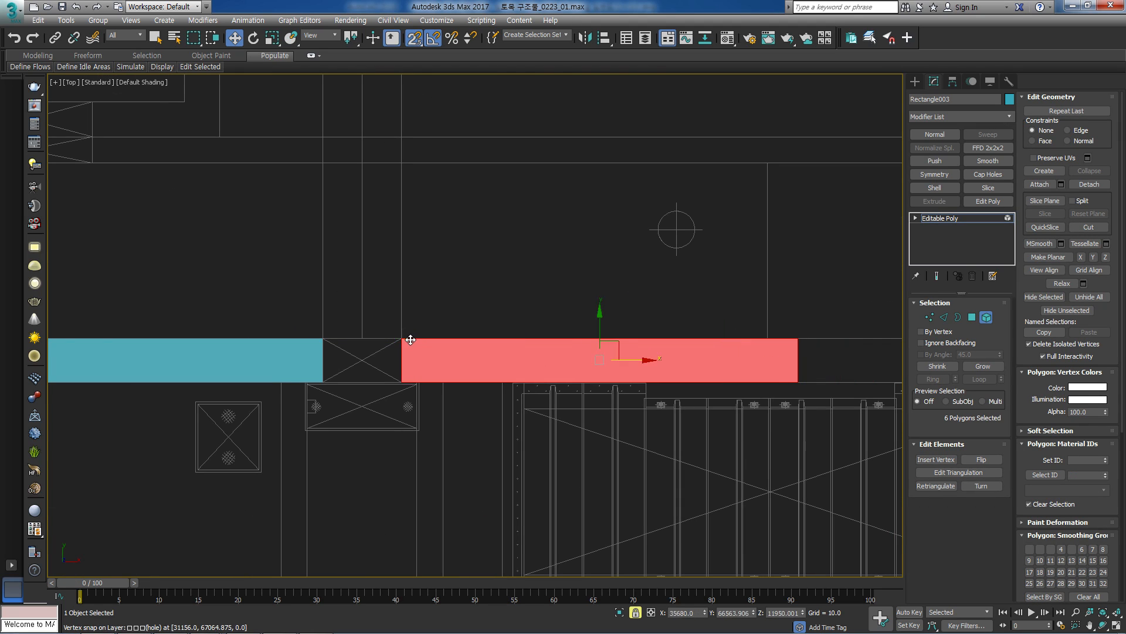
key(s)
key(space)
scroll(463, 340, down, 4)
Stretch the last segment's right-end vertices to the plan's right outer wall edge and leave vertex editing.
key(1)
drag(664, 304, 583, 403)
middle_drag(681, 366, 344, 353)
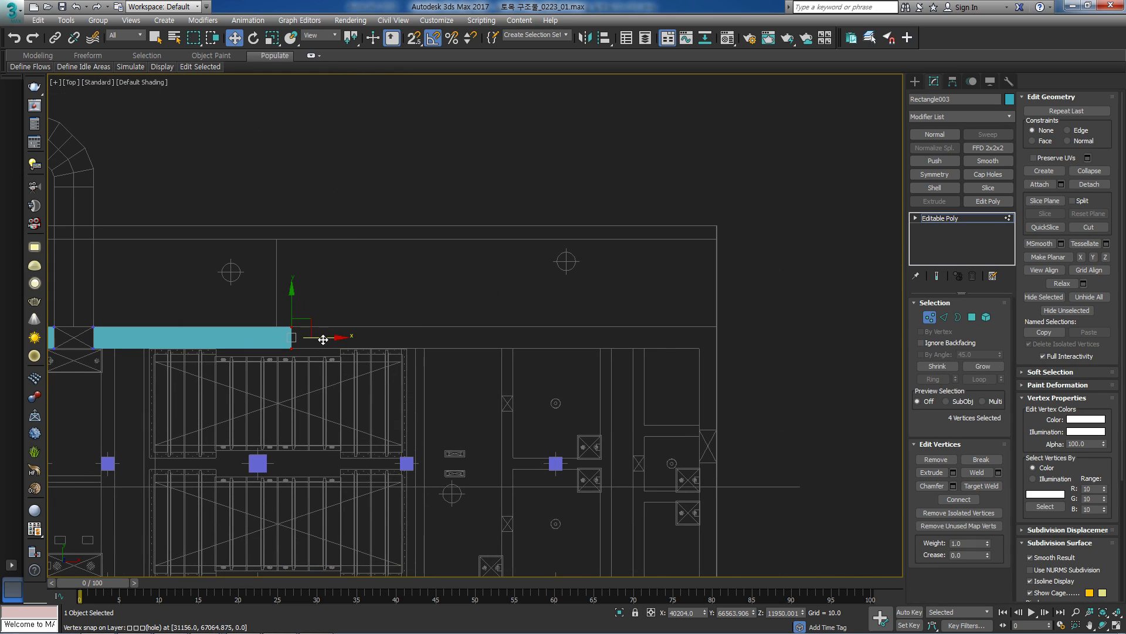
drag(323, 337, 697, 327)
scroll(685, 342, up, 4)
key(s)
key(space)
drag(657, 360, 726, 361)
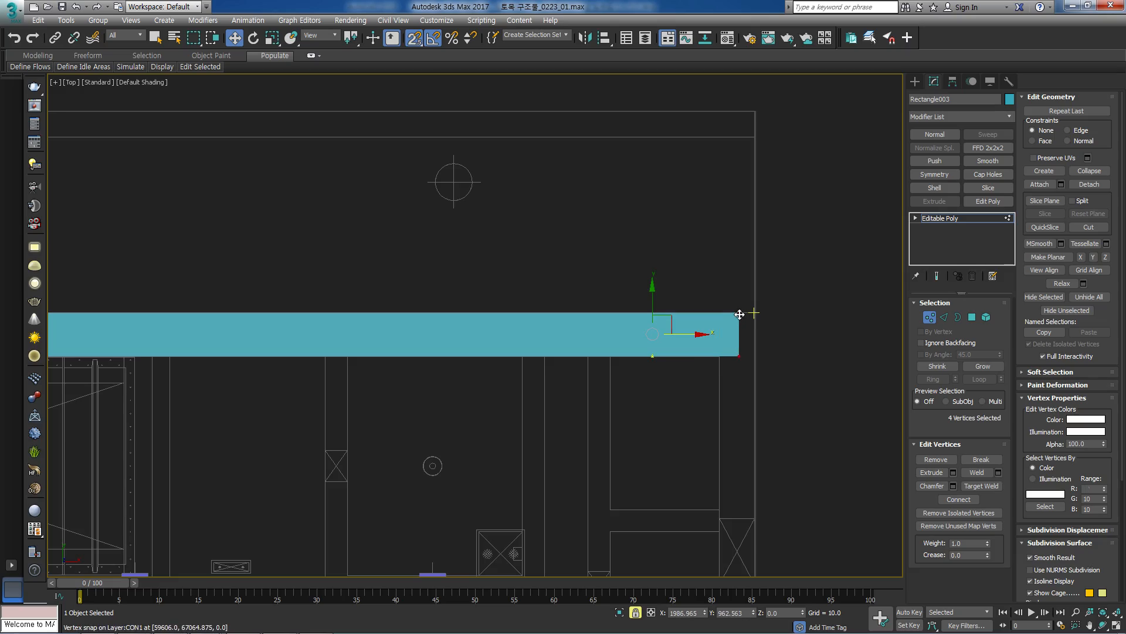
key(s)
key(space)
scroll(721, 317, down, 4)
click(973, 217)
Inspect the new wall segments in 3D and compare the wall tops with the section's slab lines in the front wireframe view.
scroll(378, 372, down, 4)
middle_drag(378, 373, 460, 339)
alt+middle_drag(461, 339, 506, 244)
scroll(450, 305, up, 4)
middle_drag(450, 305, 792, 314)
key(f)
scroll(553, 329, up, 4)
key(F3)
middle_drag(366, 327, 525, 329)
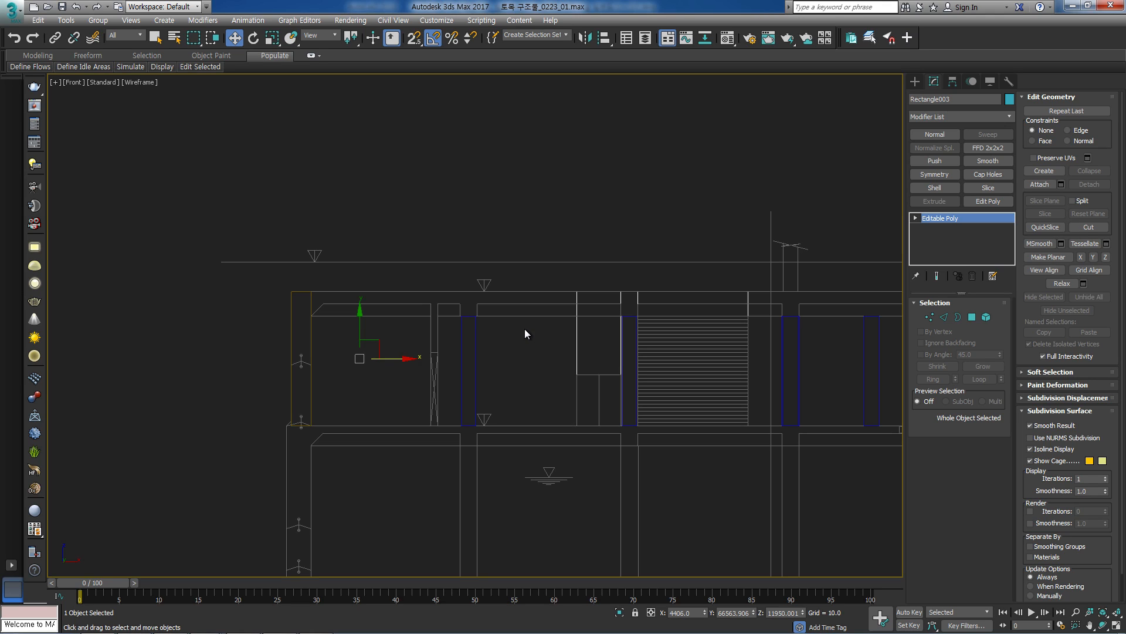
middle_drag(273, 319, 299, 320)
scroll(364, 308, up, 2)
scroll(376, 314, down, 1)
middle_drag(543, 308, 479, 328)
scroll(372, 309, down, 2)
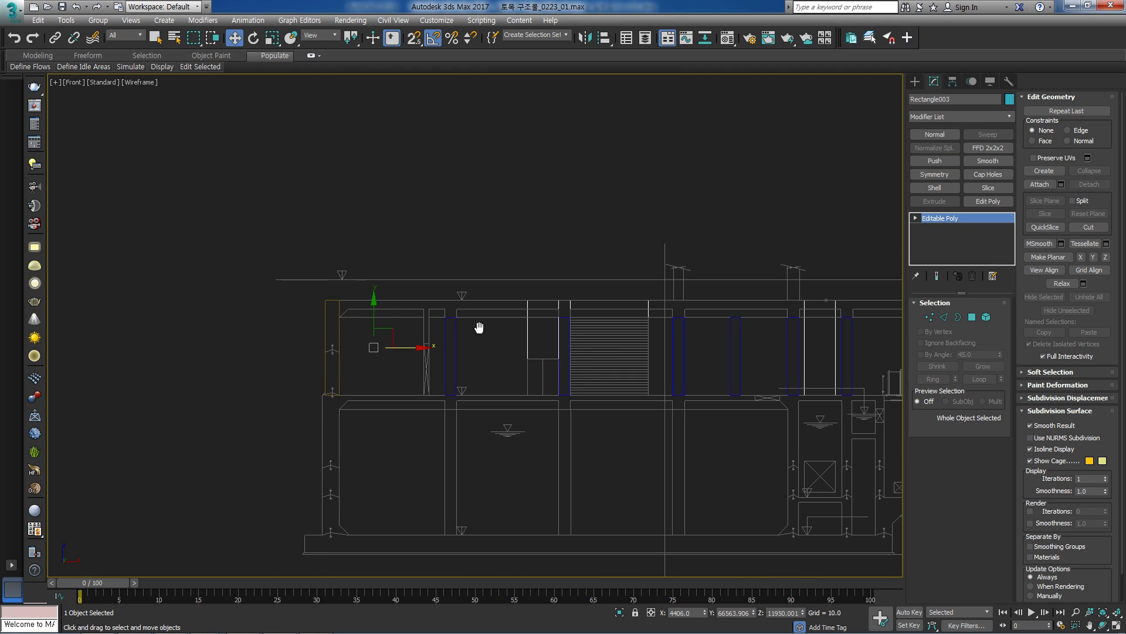
scroll(355, 319, up, 2)
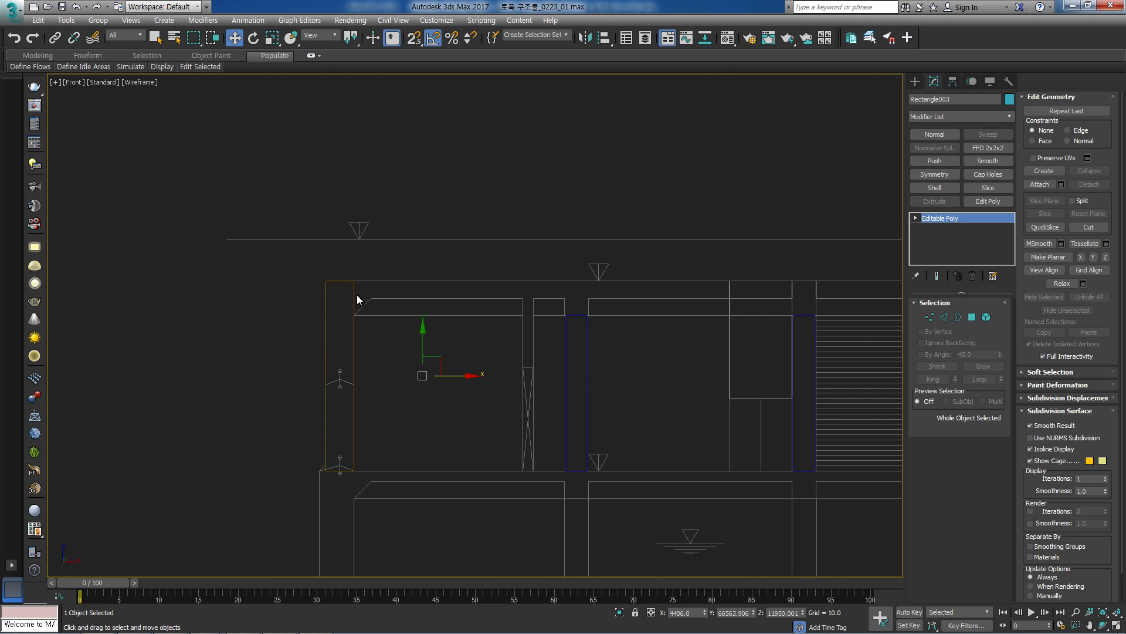
middle_drag(814, 277, 671, 288)
middle_drag(401, 342, 459, 324)
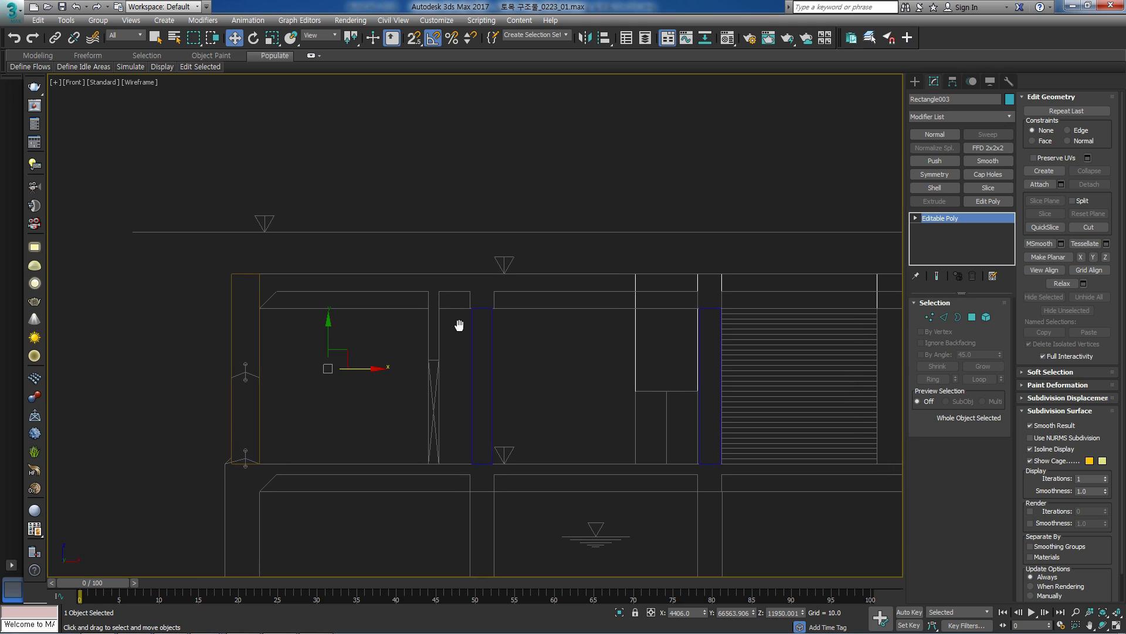
click(257, 298)
middle_drag(714, 281, 660, 282)
scroll(772, 273, down, 2)
middle_drag(314, 293, 413, 295)
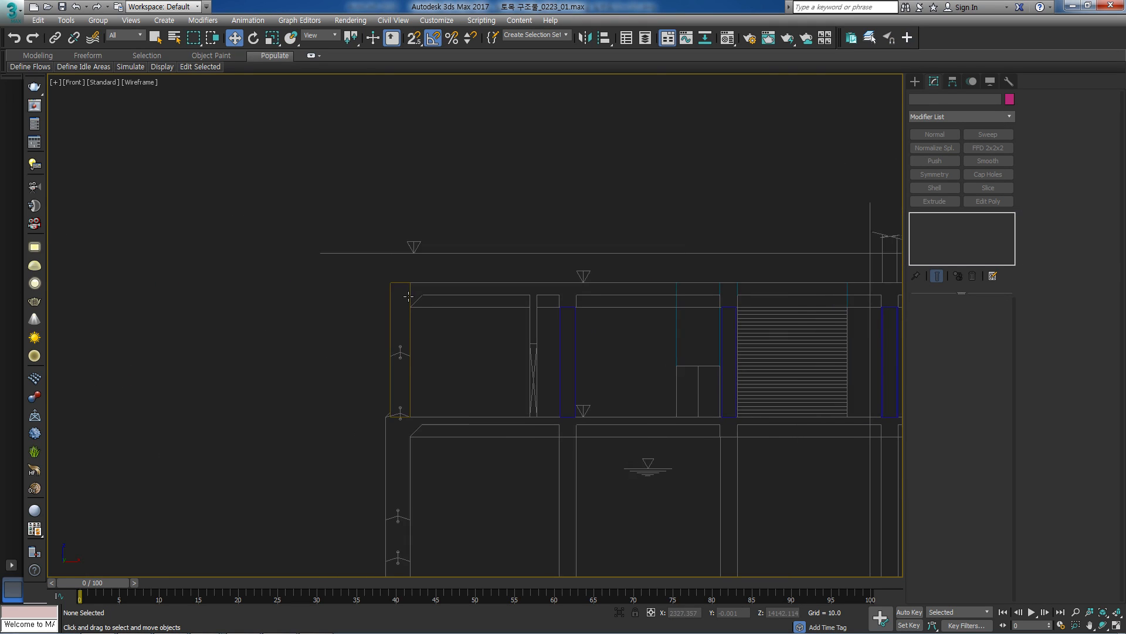
scroll(412, 295, up, 2)
Lower the left outer wall's top vertices by 500, snapping them to the section's next line down at 14200.
click(411, 295)
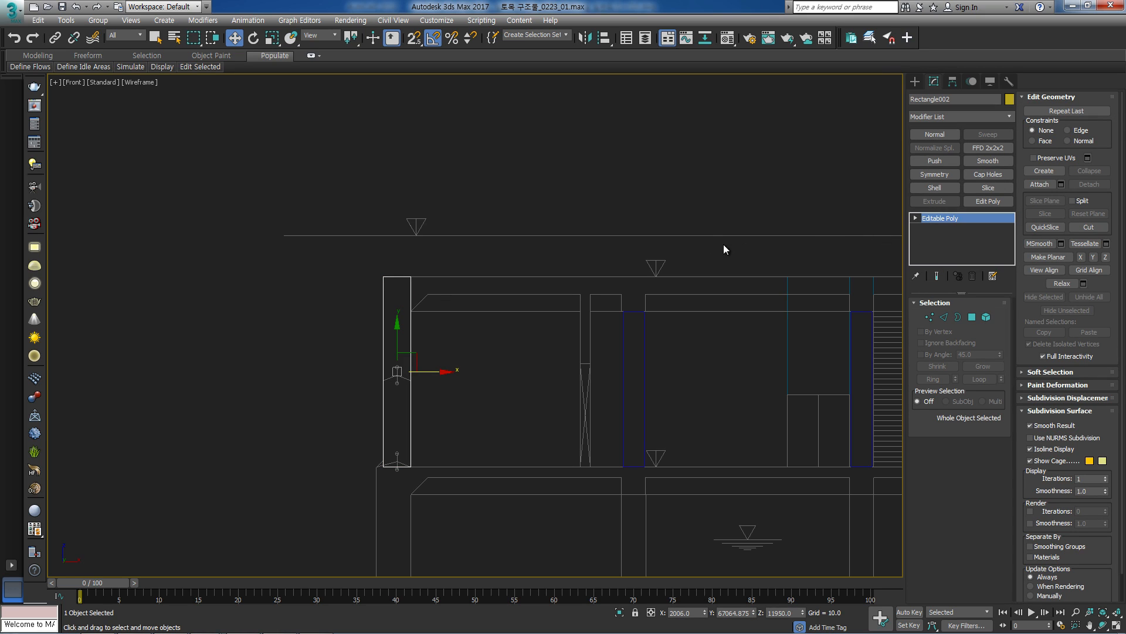
key(1)
scroll(392, 291, up, 2)
key(s)
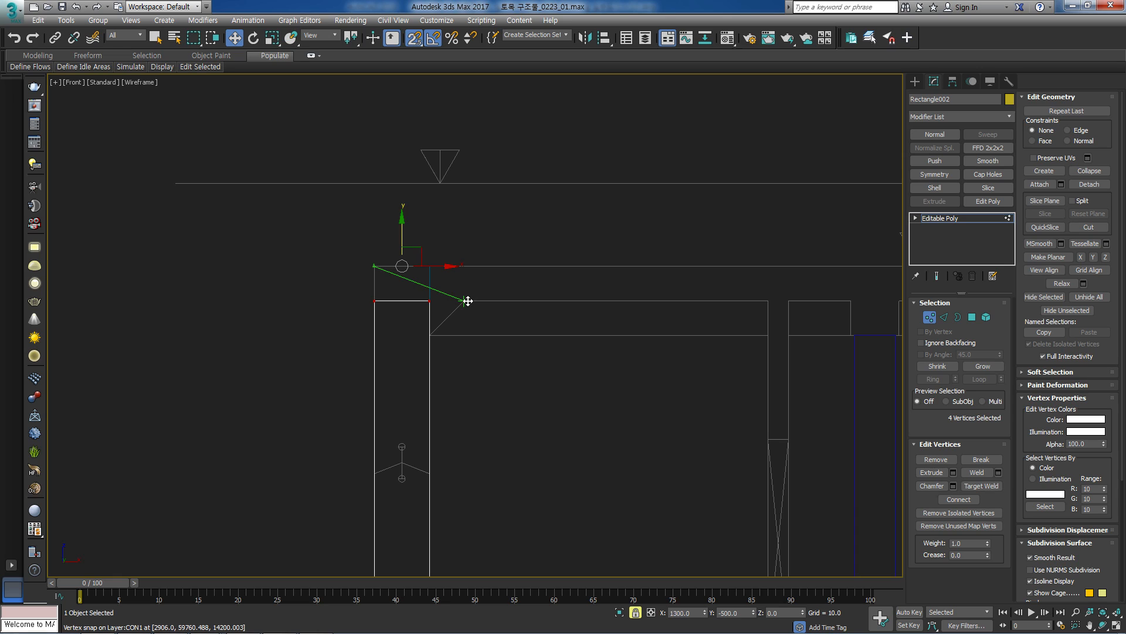
scroll(490, 303, down, 2)
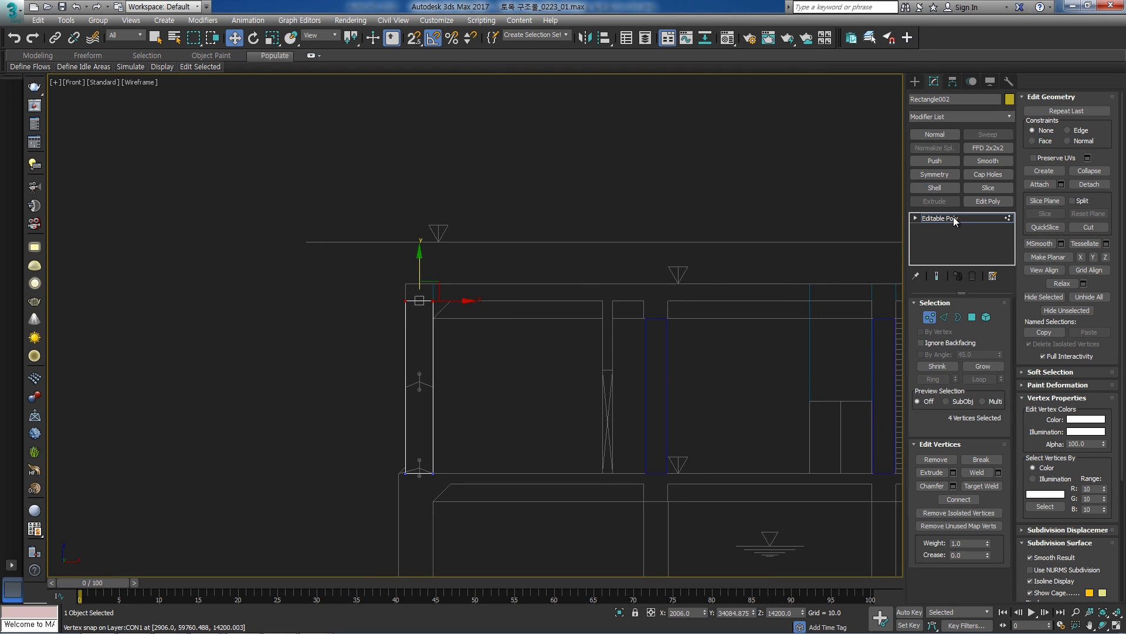
click(939, 218)
Select all top vertices of the segmented outer wall and snap them down to the left wall's top at 14200.
click(442, 287)
scroll(442, 287, down, 3)
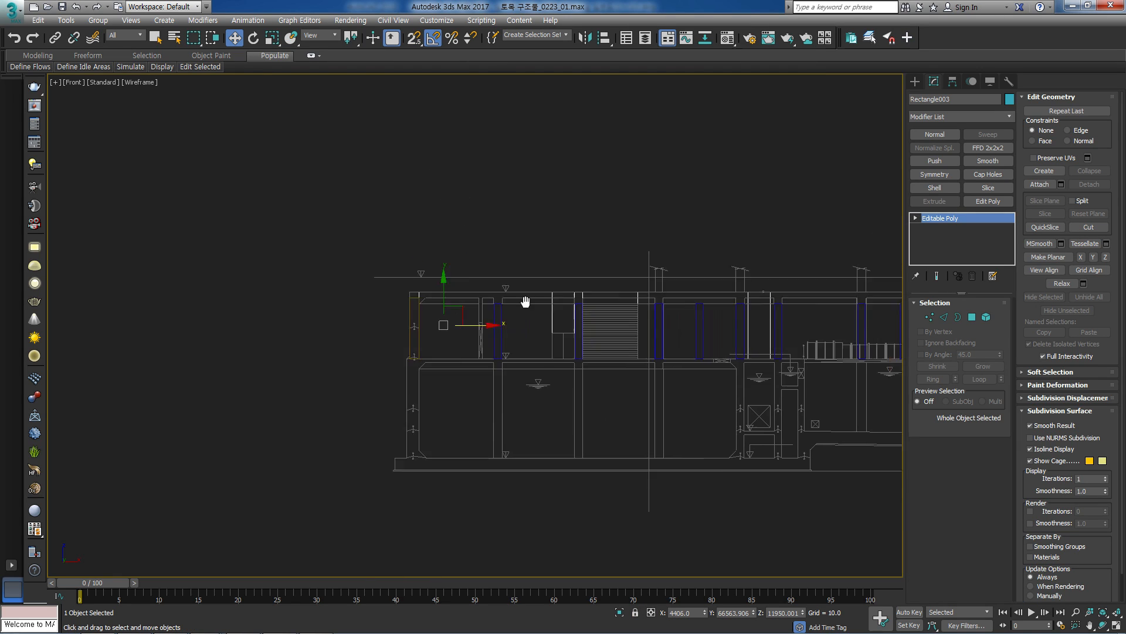
middle_drag(547, 300, 460, 299)
key(1)
drag(745, 269, 76, 321)
scroll(313, 304, up, 5)
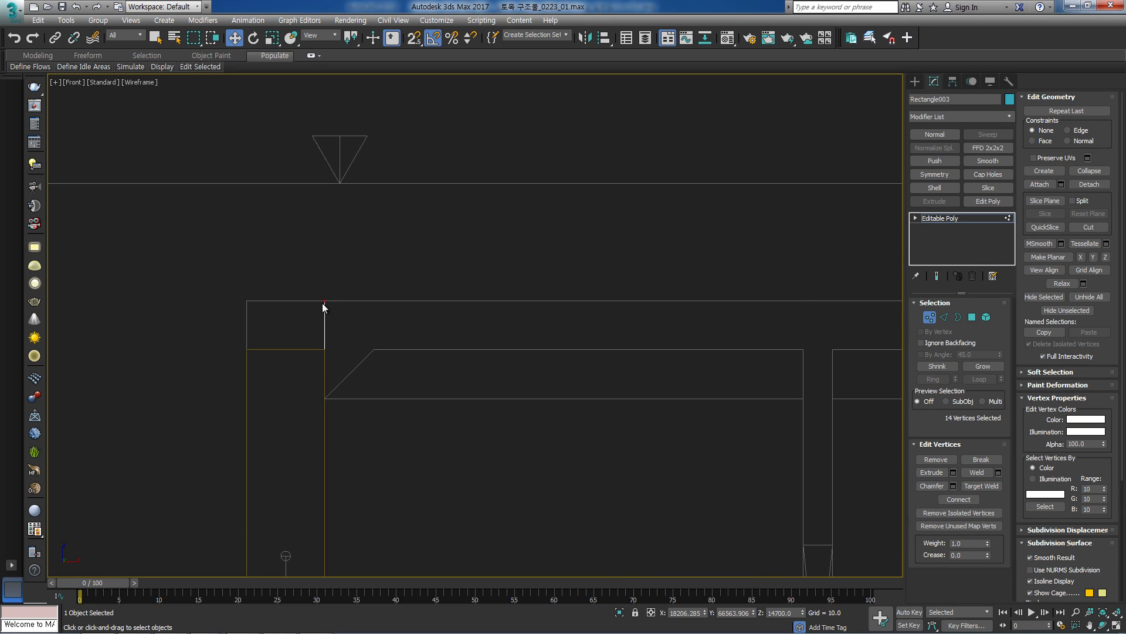
scroll(330, 289, down, 8)
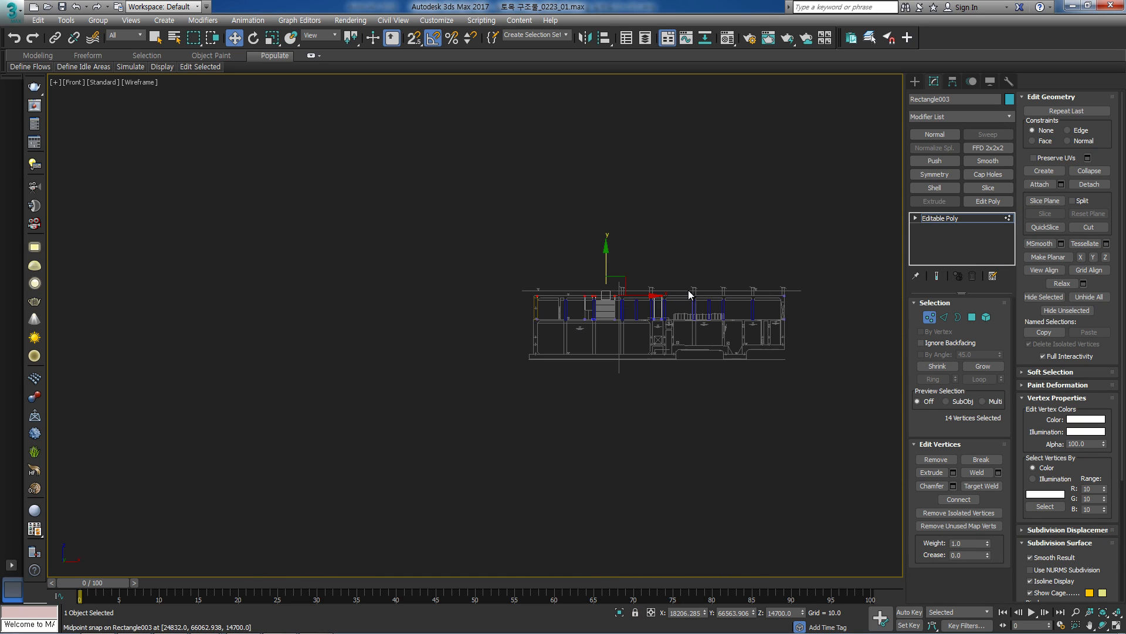
drag(780, 254, 322, 301)
scroll(404, 298, up, 8)
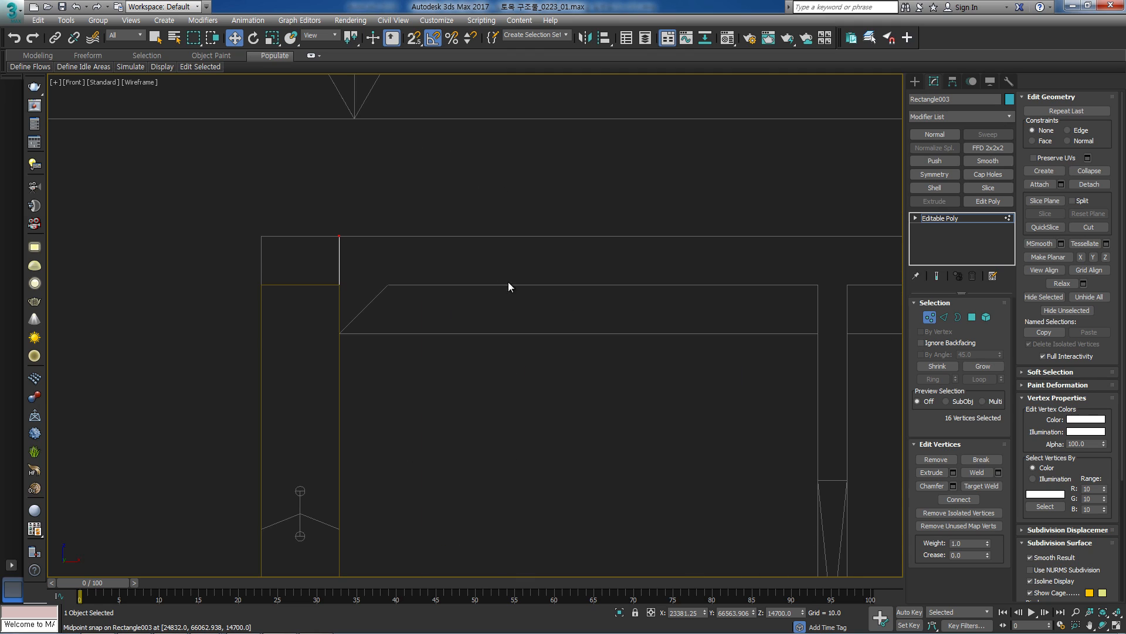
scroll(340, 274, down, 6)
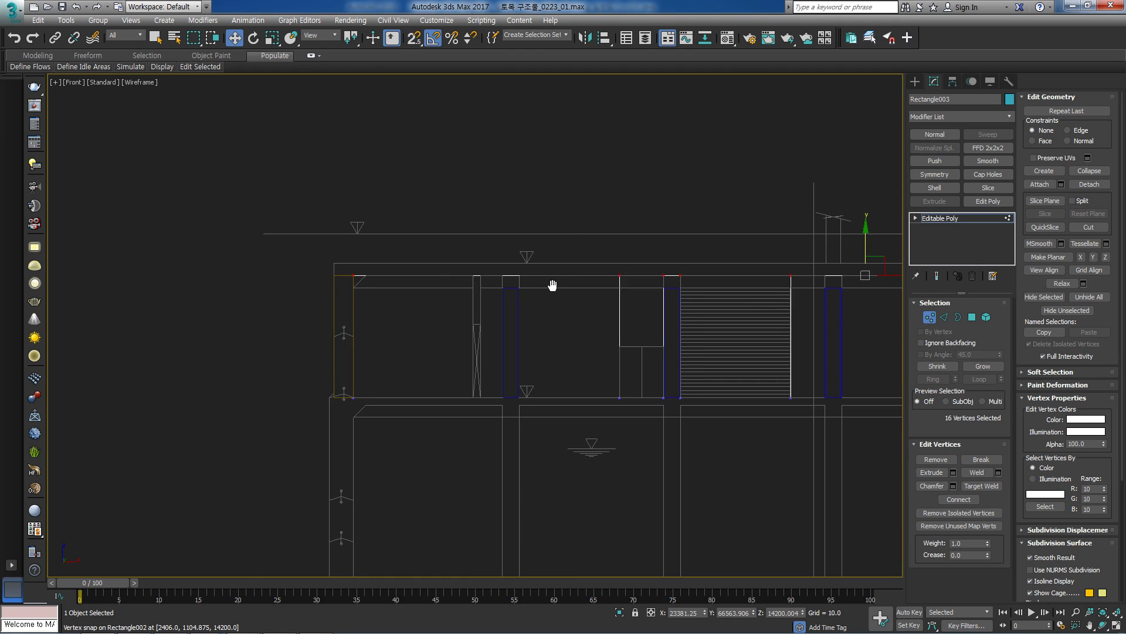
click(940, 218)
Draw a snapped rectangle above the double door, from the door head to the wall top between the adjoining wall segments.
scroll(499, 305, up, 3)
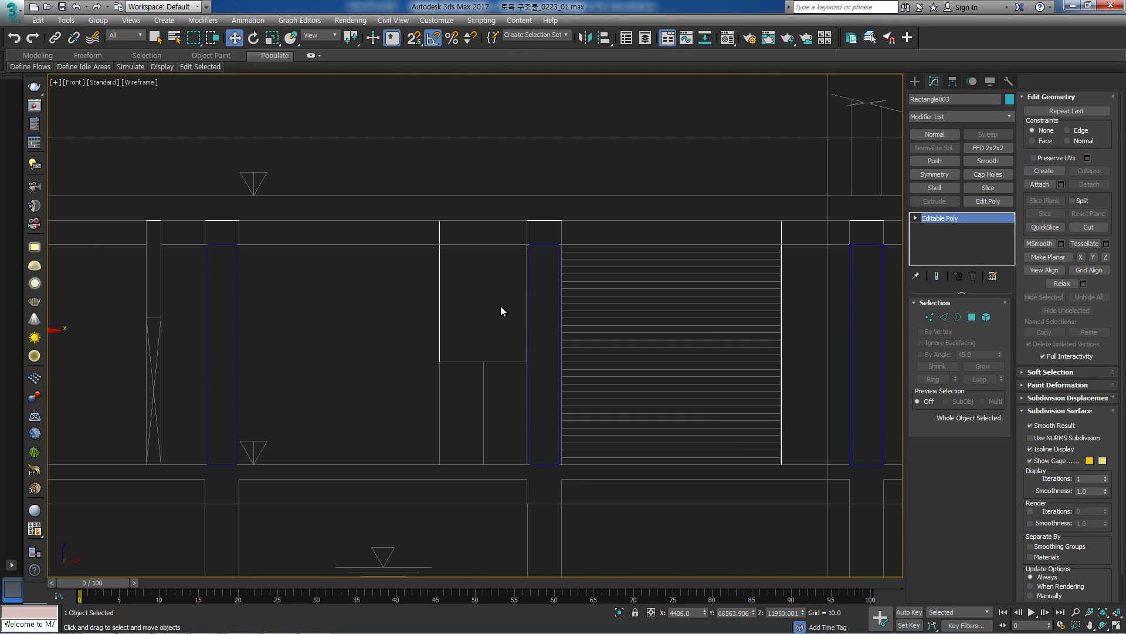
click(915, 81)
click(982, 162)
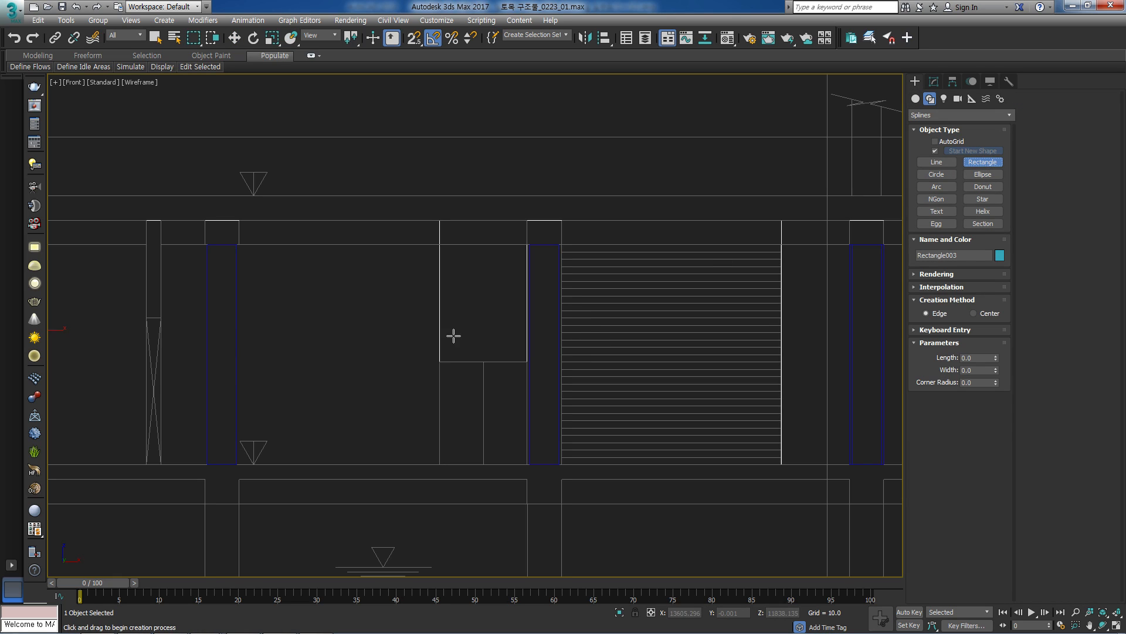
scroll(449, 347, up, 2)
mouse_move(435, 370)
mouse_down()
mouse_move(528, 190)
mouse_move(560, 170)
mouse_up()
key(s)
right_click(617, 266)
click(570, 216)
scroll(571, 216, up, 4)
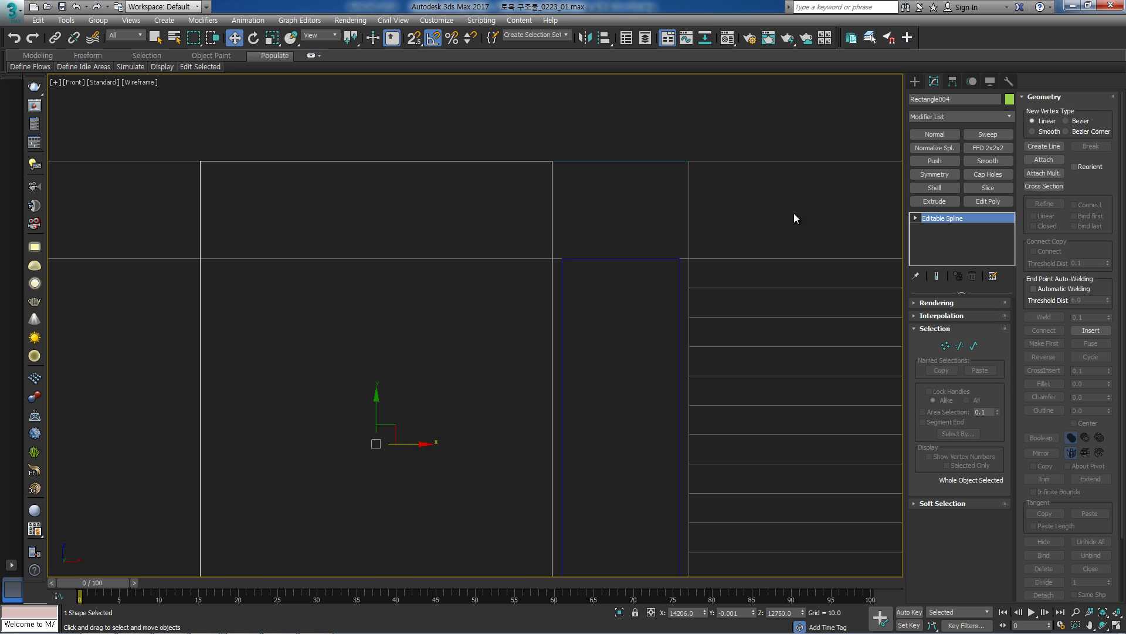
Extrude the rectangle above the double door by 200 and locate it in the top view.
click(940, 203)
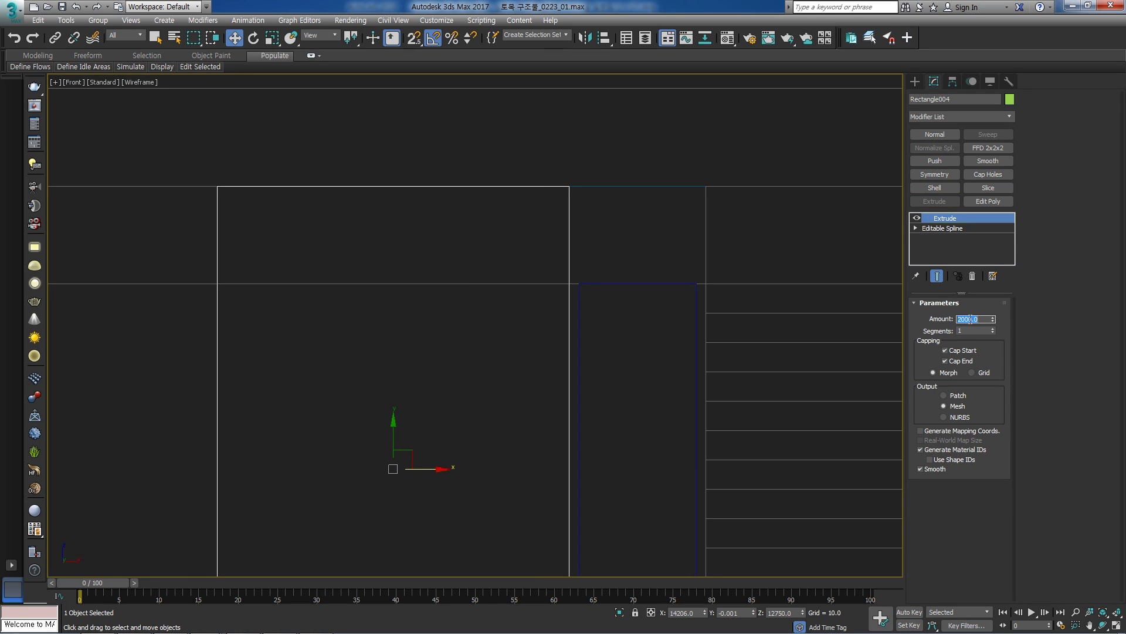
key(t)
scroll(548, 274, down, 5)
scroll(550, 235, down, 8)
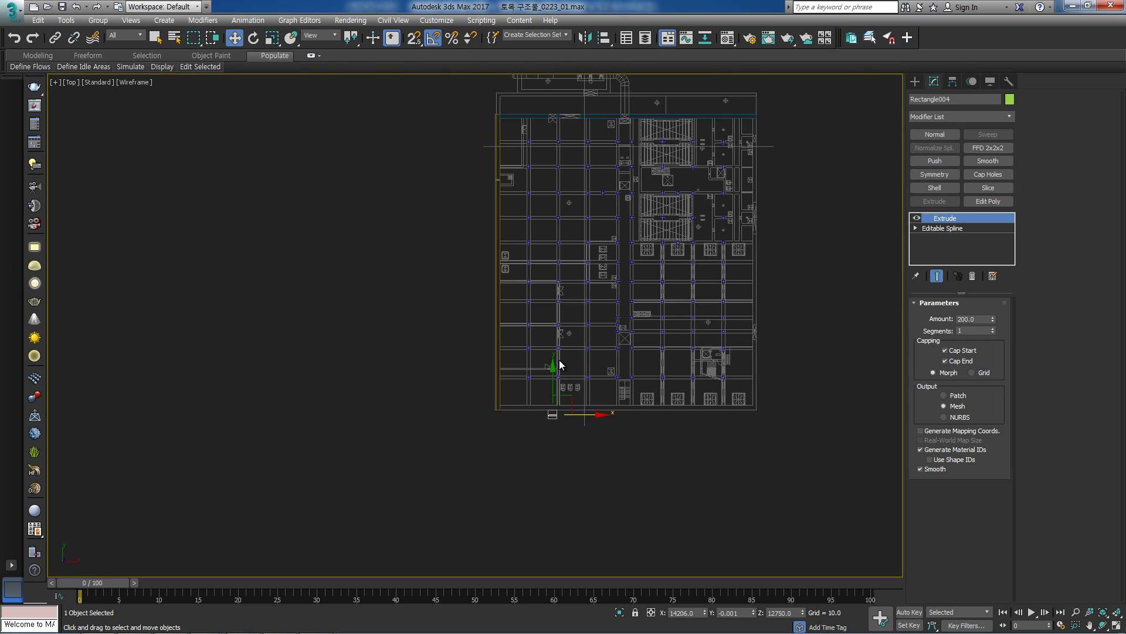
scroll(557, 151, up, 10)
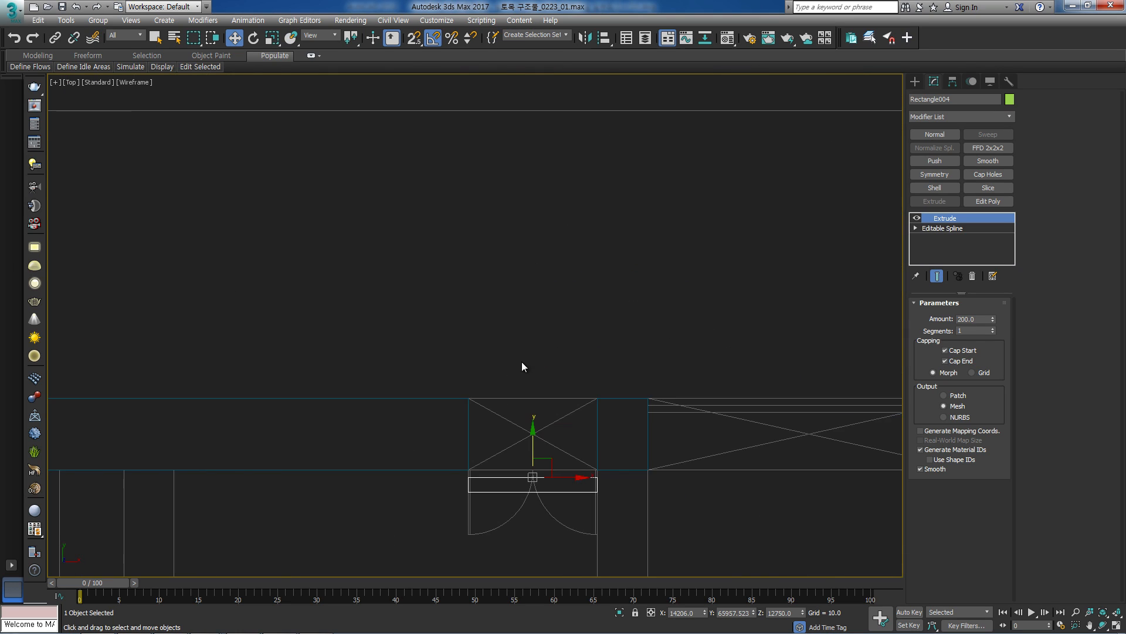
Fit the extruded piece into the wall thickness as an Editable Poly, snapping it to the adjoining wall's outer and inner faces.
drag(470, 301, 473, 224)
scroll(548, 216, up, 3)
key(alt+p)
key(s)
drag(394, 260, 388, 372)
scroll(387, 372, up, 5)
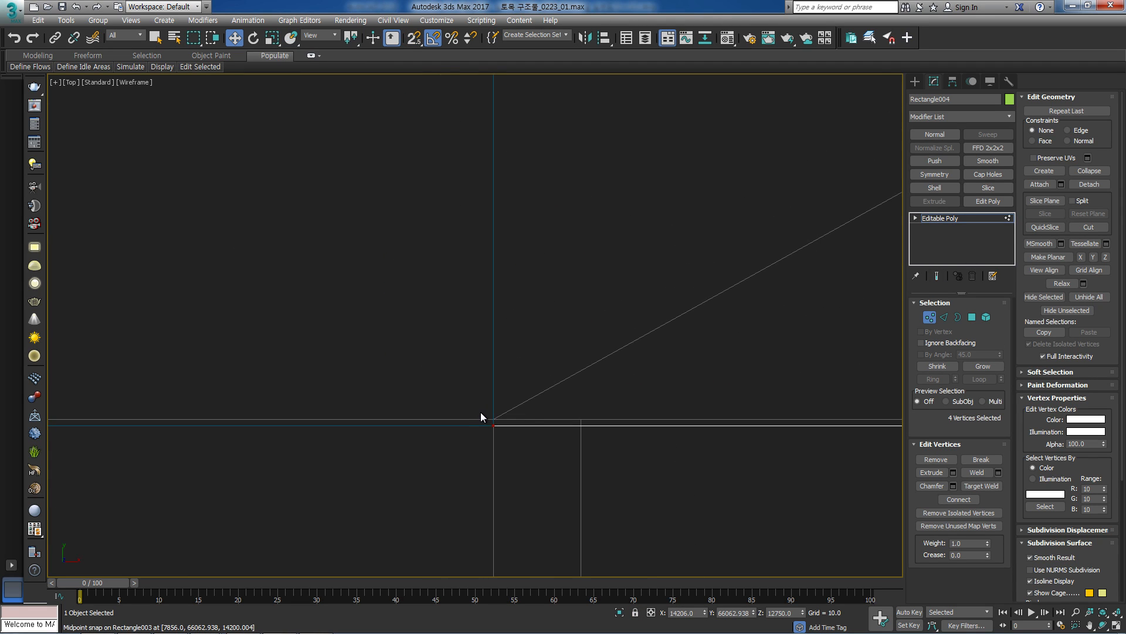
scroll(507, 407, down, 6)
scroll(325, 377, up, 3)
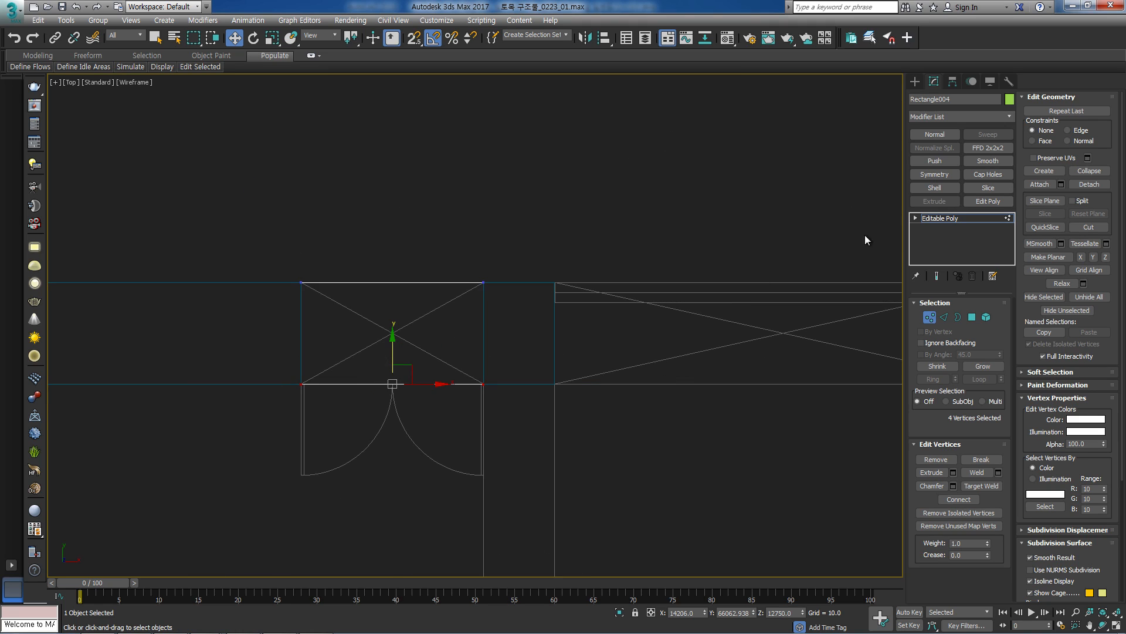
Select the segmented outer wall's 16 inner-face vertices in the left view and snap them horizontally to the section's wall line.
click(952, 219)
scroll(315, 327, up, 2)
middle_drag(315, 327, 616, 254)
click(669, 286)
scroll(669, 288, up, 6)
key(l)
scroll(616, 377, up, 3)
scroll(642, 209, down, 3)
scroll(636, 212, up, 8)
middle_drag(515, 418, 602, 214)
middle_drag(545, 546, 568, 194)
scroll(561, 291, up, 1)
scroll(563, 263, down, 6)
key(1)
middle_drag(659, 190, 599, 174)
scroll(598, 175, down, 2)
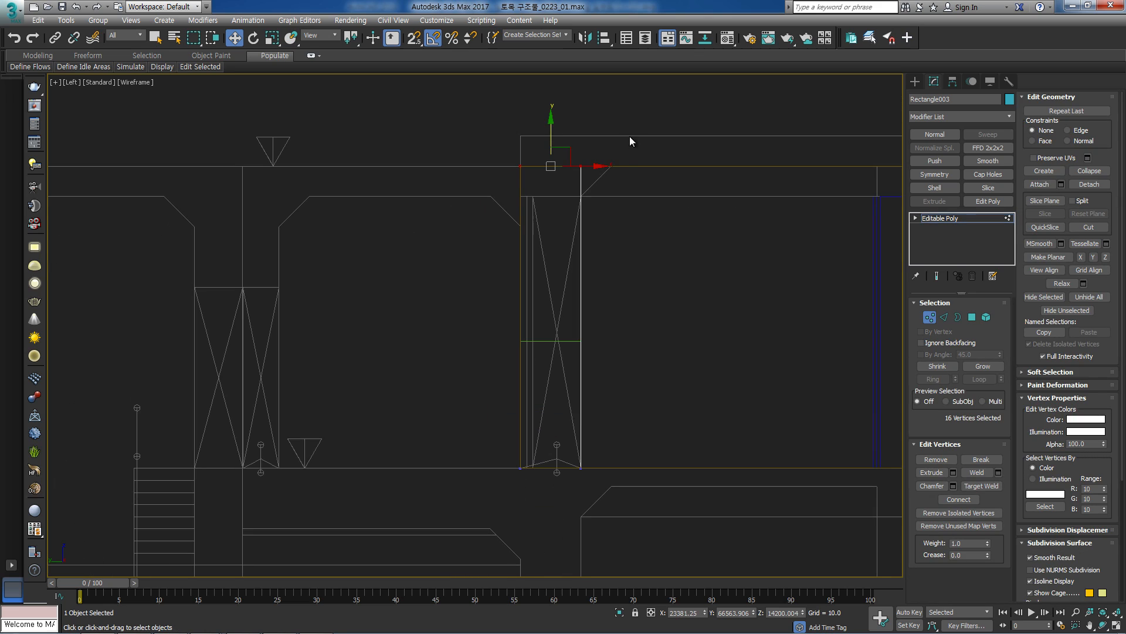
scroll(593, 220, up, 5)
key(s)
key(space)
drag(593, 228, 464, 442)
scroll(544, 415, down, 6)
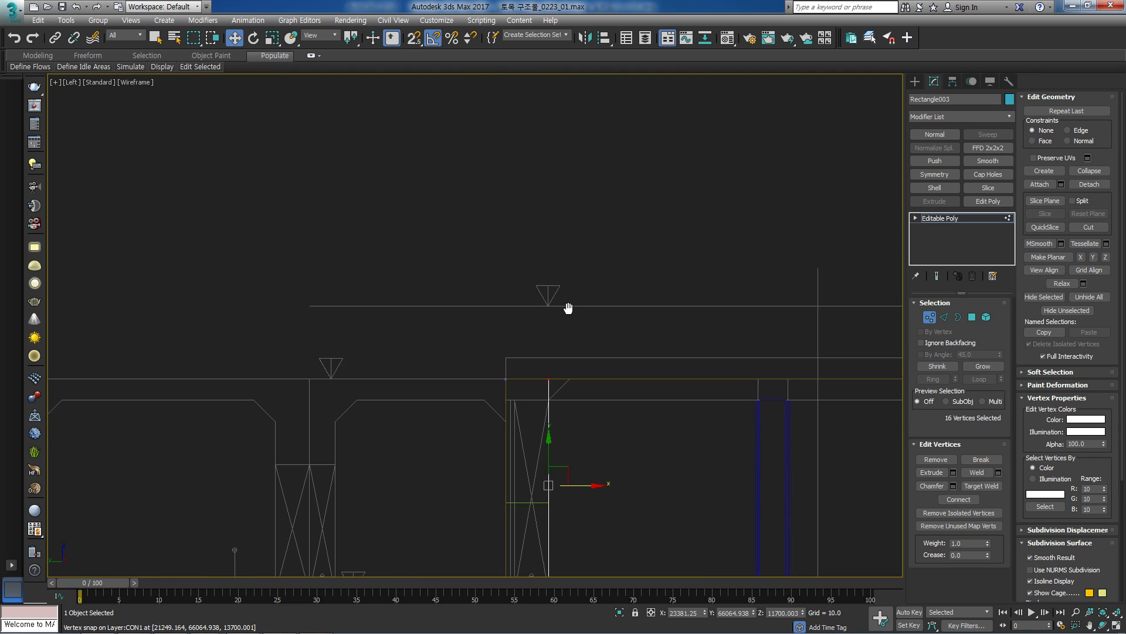
key(space)
Snap the inner vertices of the piece above the double door to the outer wall's corrected inner face in the top view.
key(t)
scroll(476, 327, up, 10)
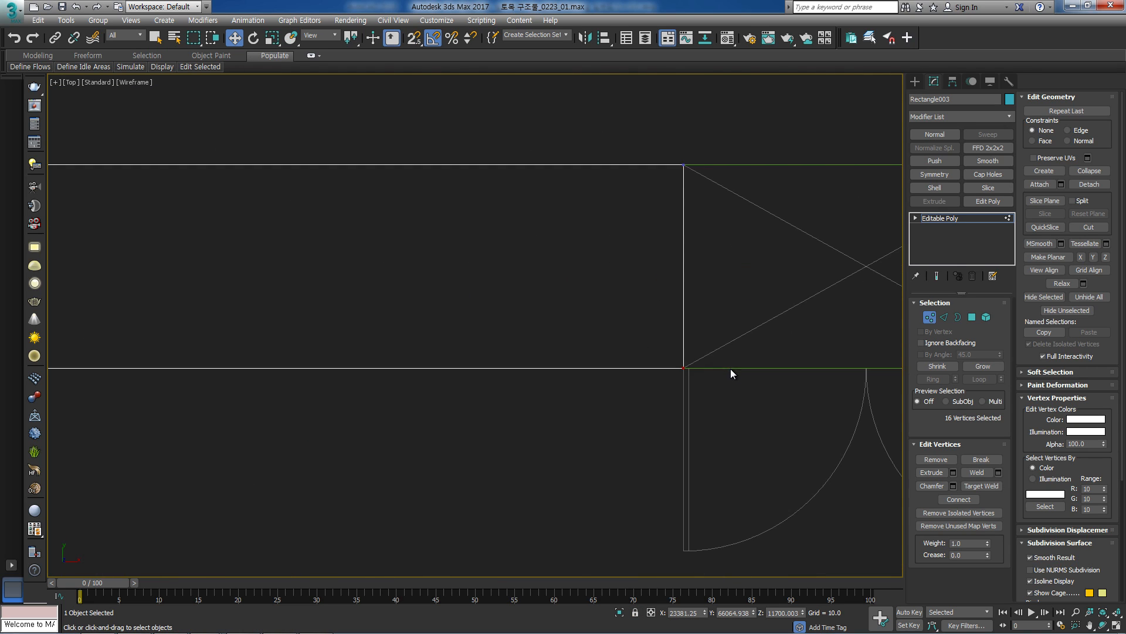
click(962, 218)
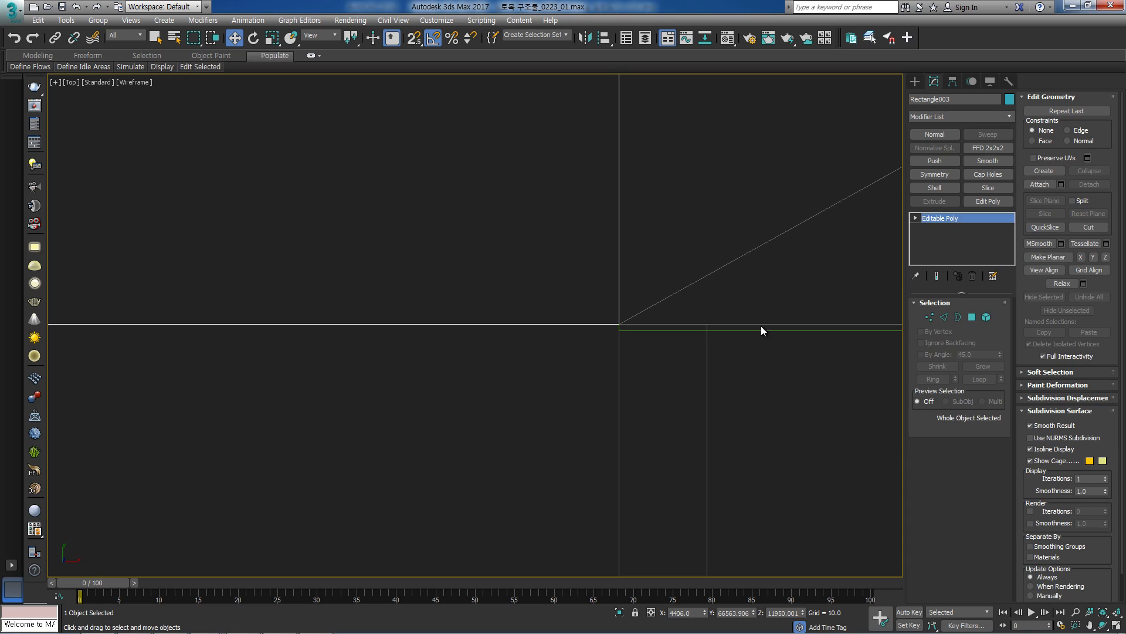
click(739, 337)
scroll(740, 326, down, 3)
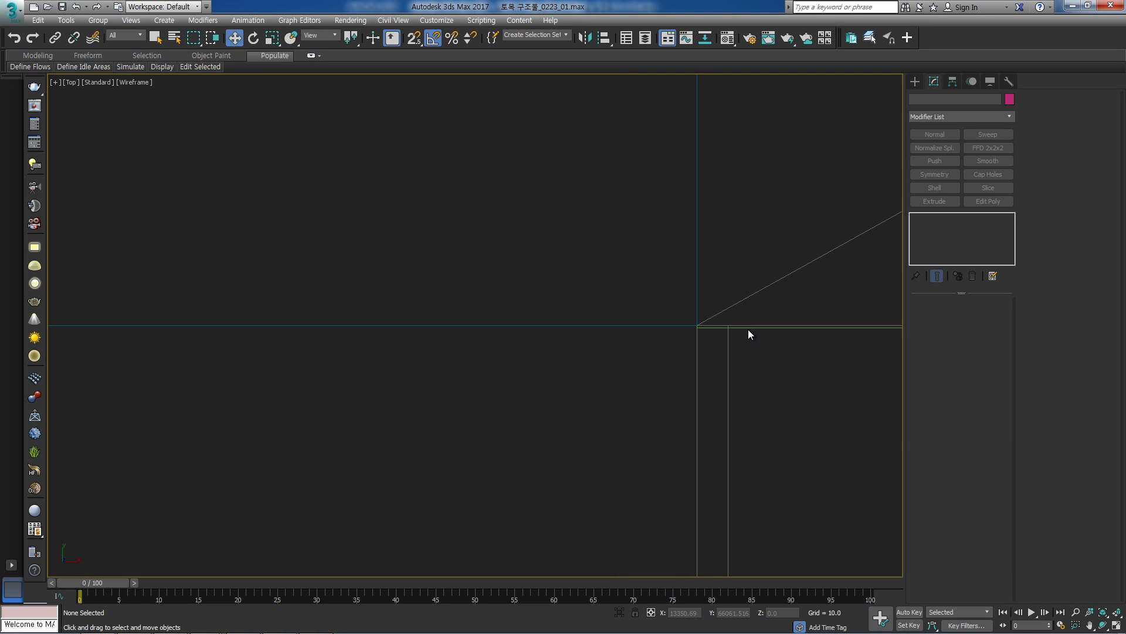
click(748, 327)
scroll(760, 329, down, 6)
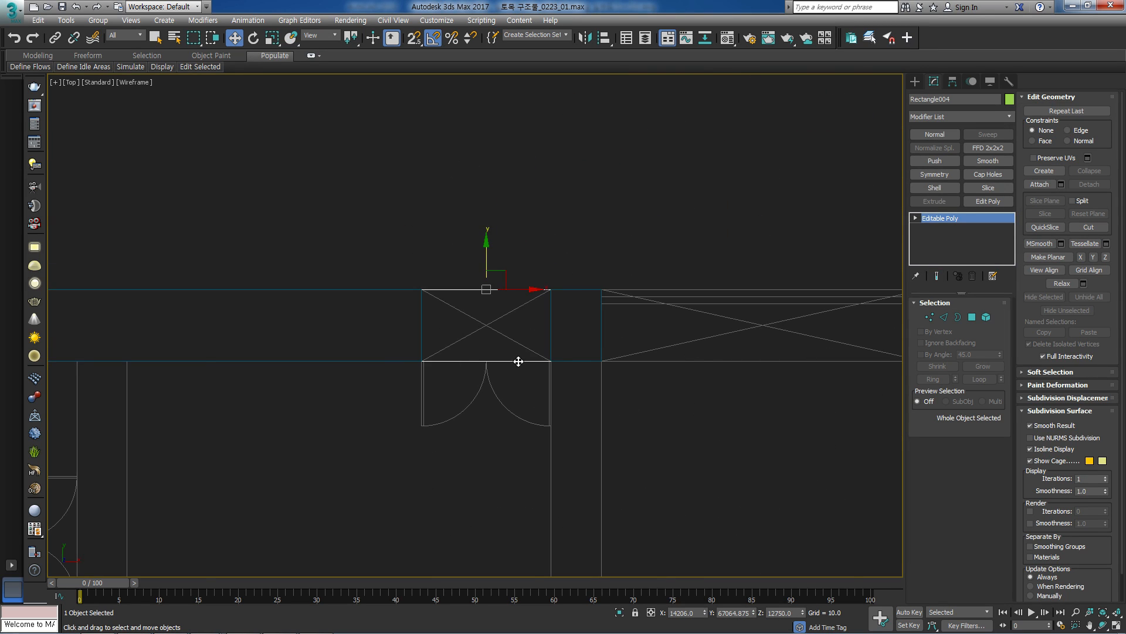
scroll(483, 382, up, 8)
key(s)
key(space)
drag(333, 414, 293, 403)
key(s)
scroll(403, 395, down, 8)
key(space)
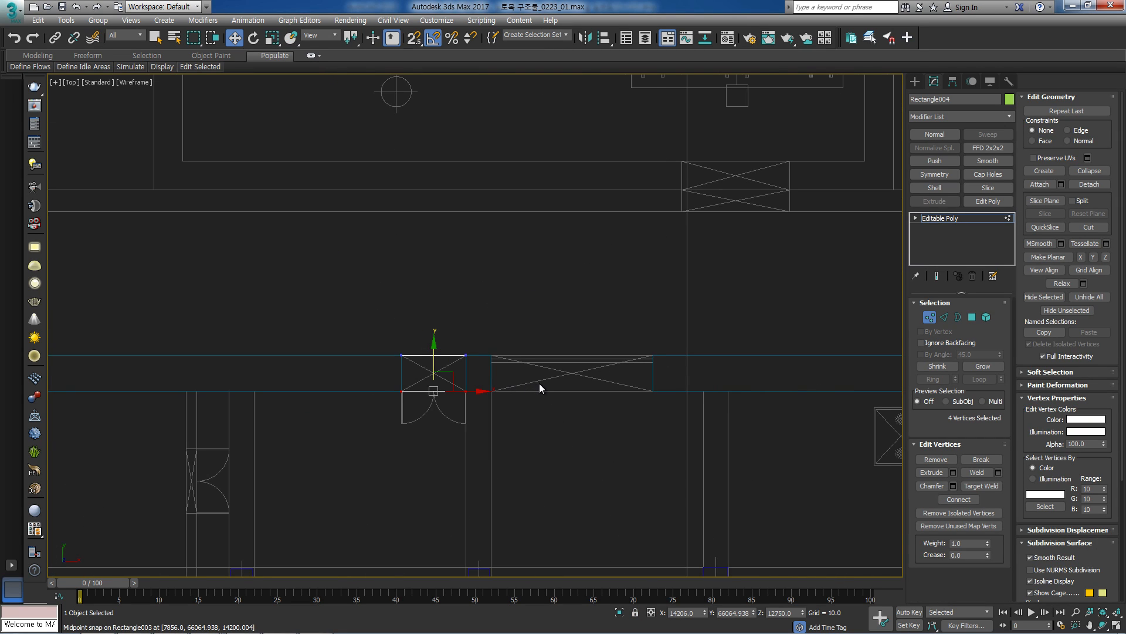
Examine the roller shutter and the next wall opening against the section lines in the front view.
middle_drag(539, 385, 375, 375)
click(944, 220)
key(f)
middle_drag(422, 329, 359, 382)
scroll(359, 382, down, 3)
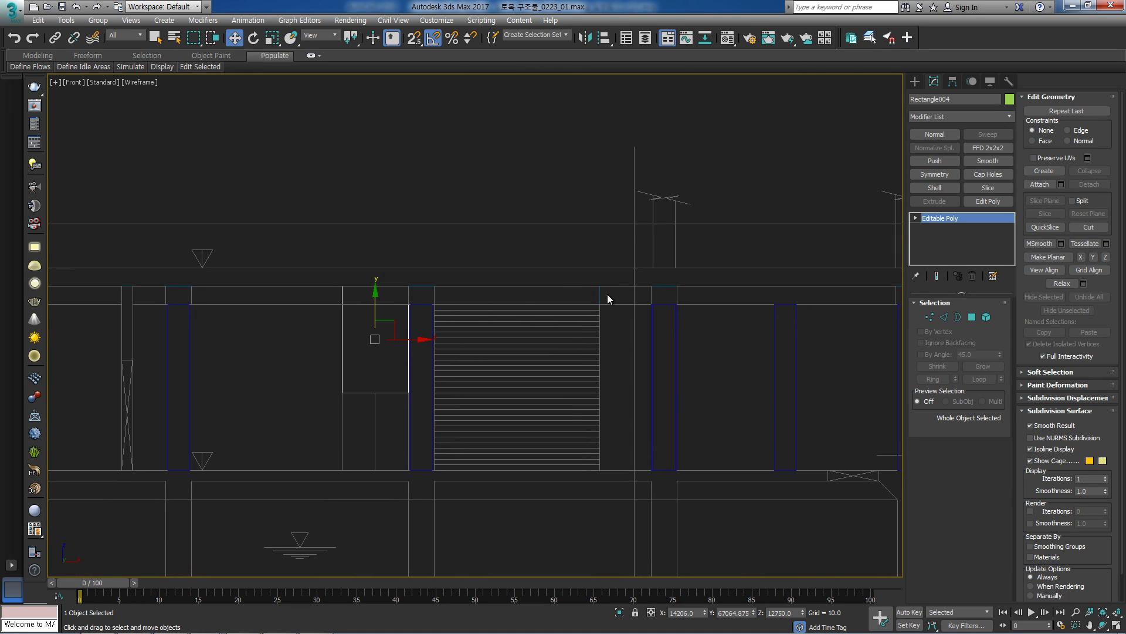
middle_drag(557, 308, 354, 323)
scroll(464, 303, down, 2)
middle_drag(681, 359, 579, 348)
click(611, 358)
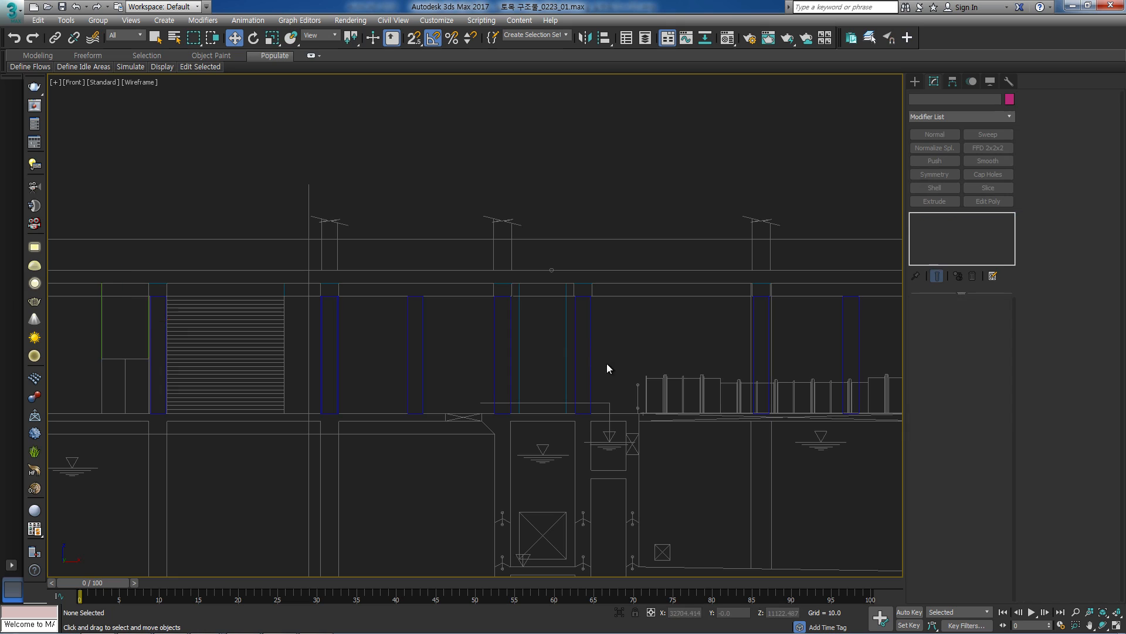
middle_drag(564, 402, 549, 308)
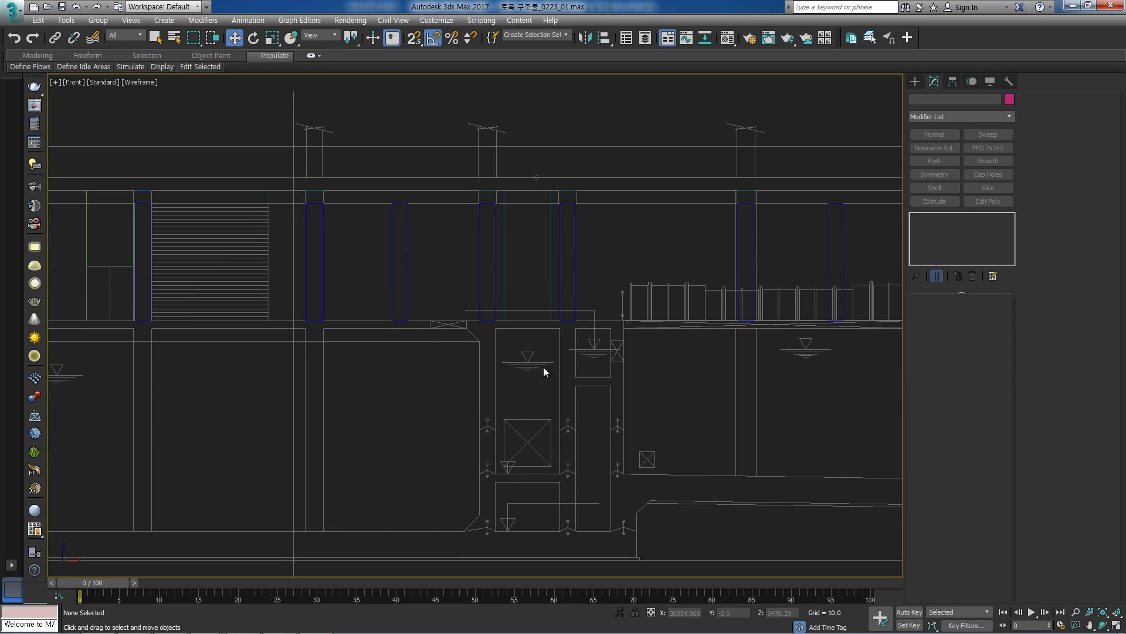
click(550, 282)
scroll(545, 275, down, 5)
scroll(544, 346, up, 5)
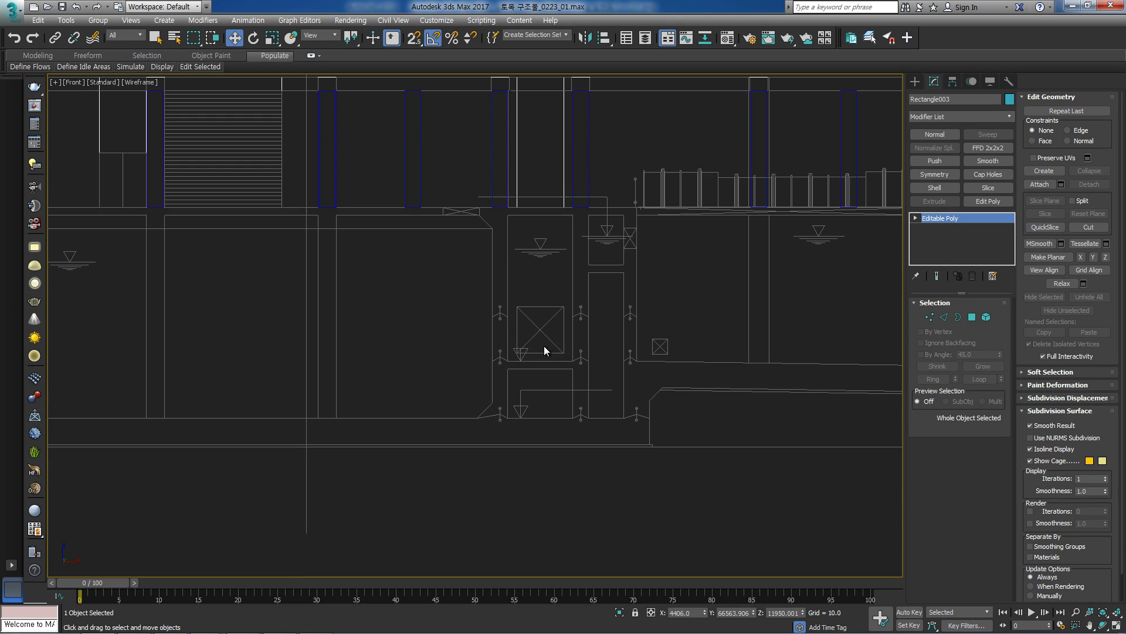
Switch to AutoCAD and examine the openings along the outer wall on plan sheet 2/10.
mouse_move(278, 632)
click(318, 626)
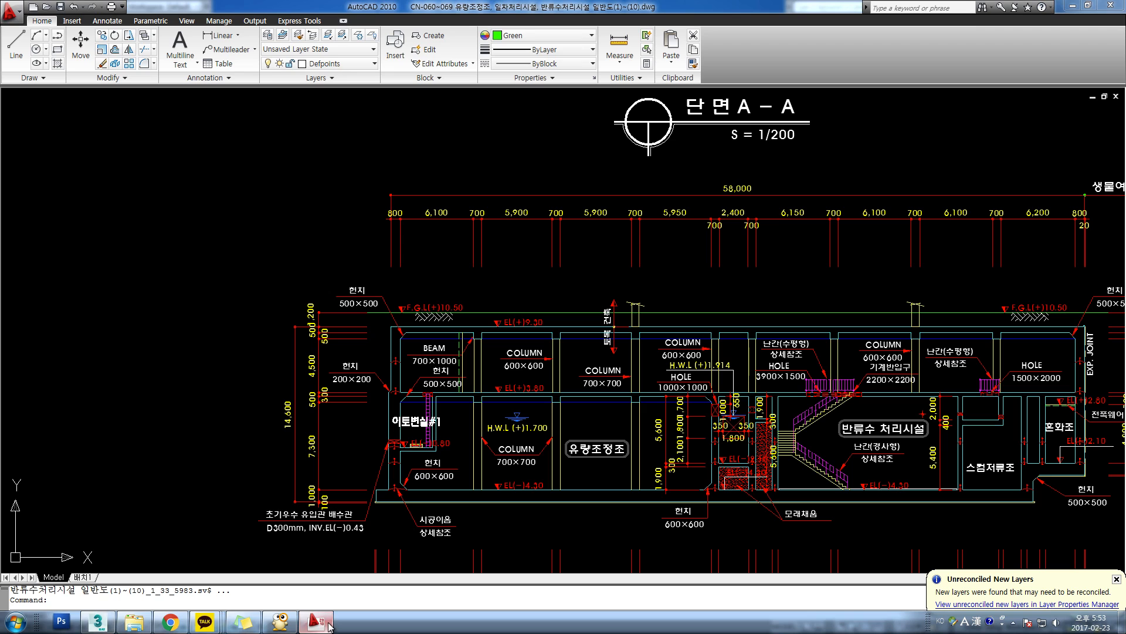
mouse_move(740, 274)
middle_down()
mouse_move(725, 260)
mouse_move(614, 487)
middle_up()
scroll(723, 474, up, 3)
scroll(712, 324, down, 10)
middle_drag(646, 267, 636, 543)
scroll(627, 529, up, 4)
middle_drag(609, 105, 638, 405)
middle_drag(654, 173, 667, 249)
scroll(652, 243, up, 3)
scroll(647, 238, down, 4)
scroll(675, 344, up, 4)
middle_drag(604, 411, 620, 289)
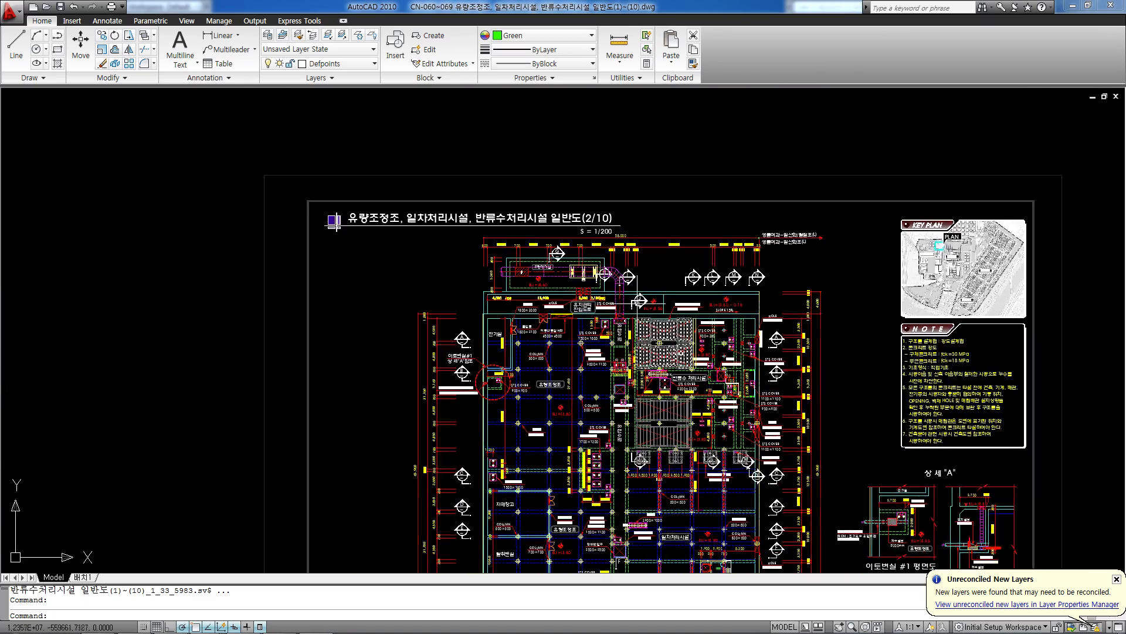
scroll(620, 288, up, 4)
scroll(617, 352, up, 4)
scroll(624, 324, down, 3)
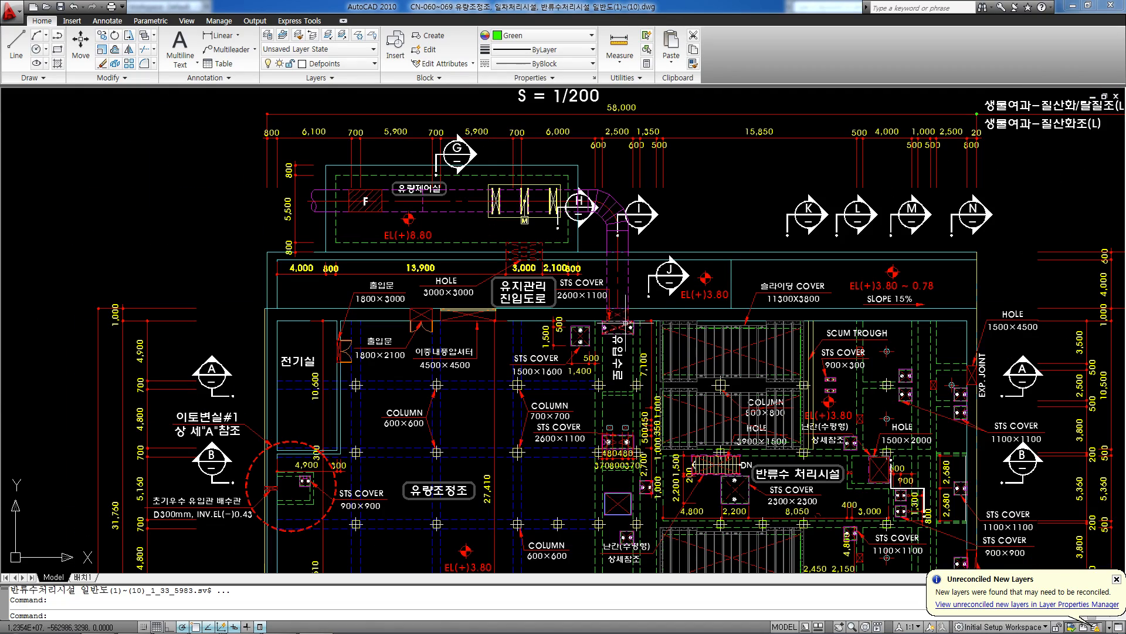
Look through the section sheets from section A-A on sheet 5/10 onwards for the wall opening.
scroll(640, 328, down, 6)
scroll(628, 362, down, 8)
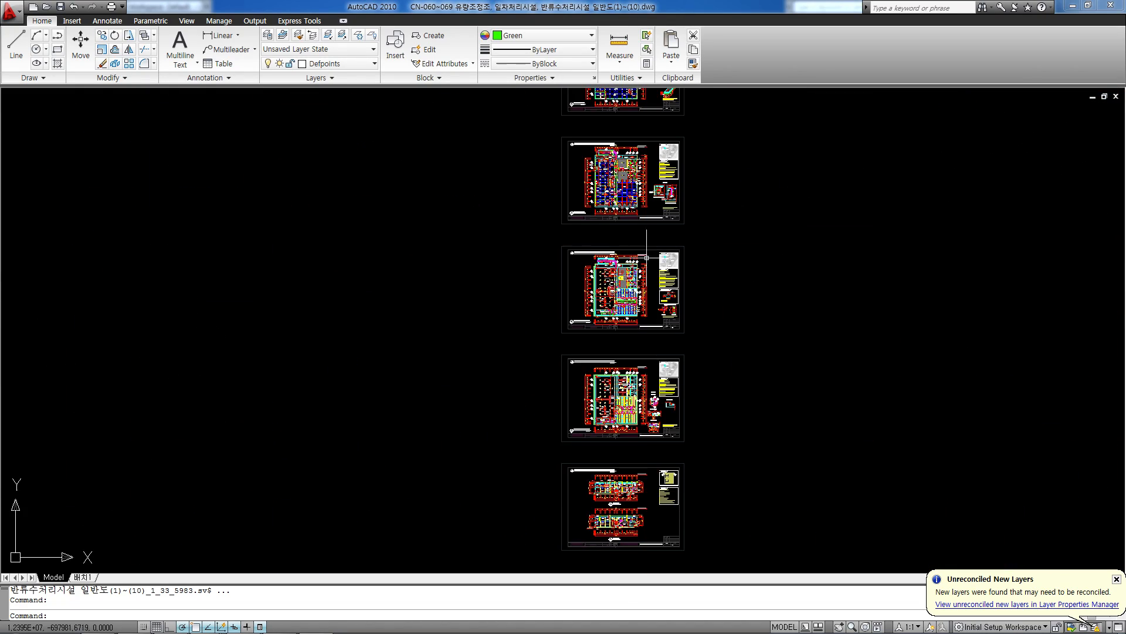
scroll(628, 362, up, 8)
scroll(528, 269, up, 3)
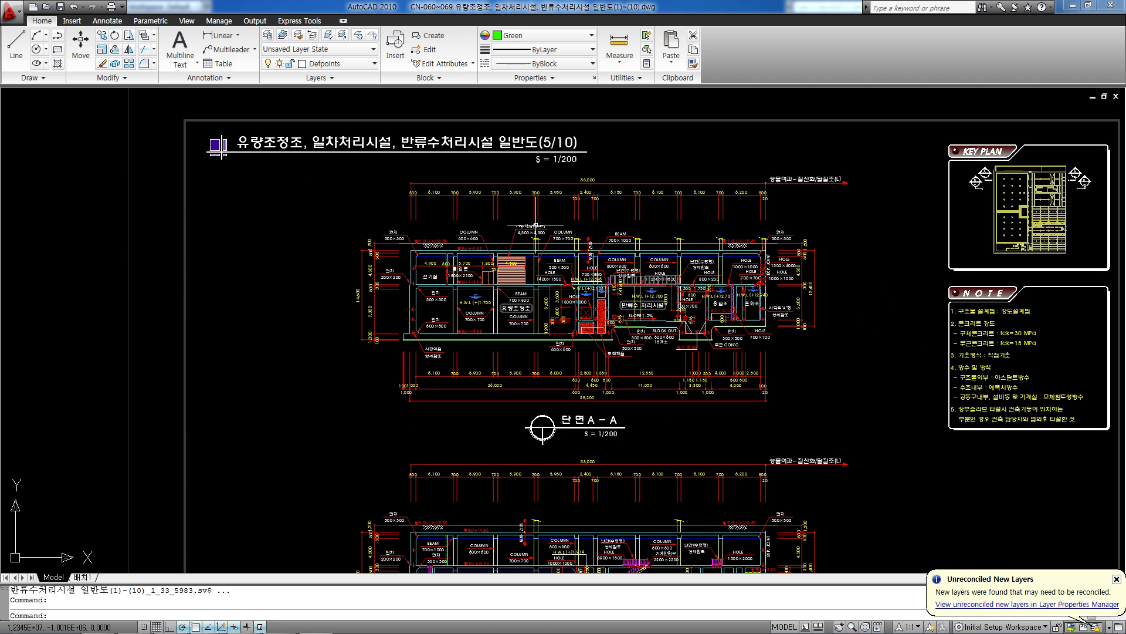
scroll(547, 233, down, 4)
middle_drag(558, 463, 563, 152)
middle_drag(576, 268, 582, 132)
middle_drag(570, 448, 584, 152)
middle_drag(617, 441, 600, 215)
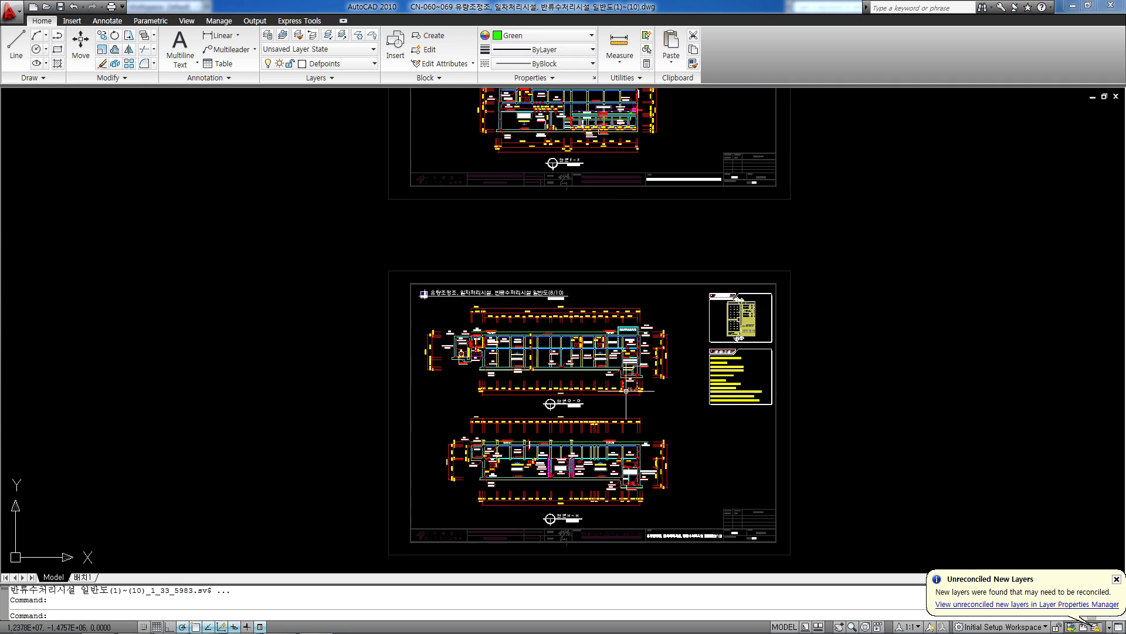
Examine the outer wall beside the access road in section I-I on sheet 9/10.
scroll(580, 419, up, 8)
middle_drag(574, 464, 604, 229)
middle_drag(591, 483, 613, 182)
middle_drag(615, 479, 616, 398)
scroll(626, 405, down, 7)
scroll(621, 333, up, 8)
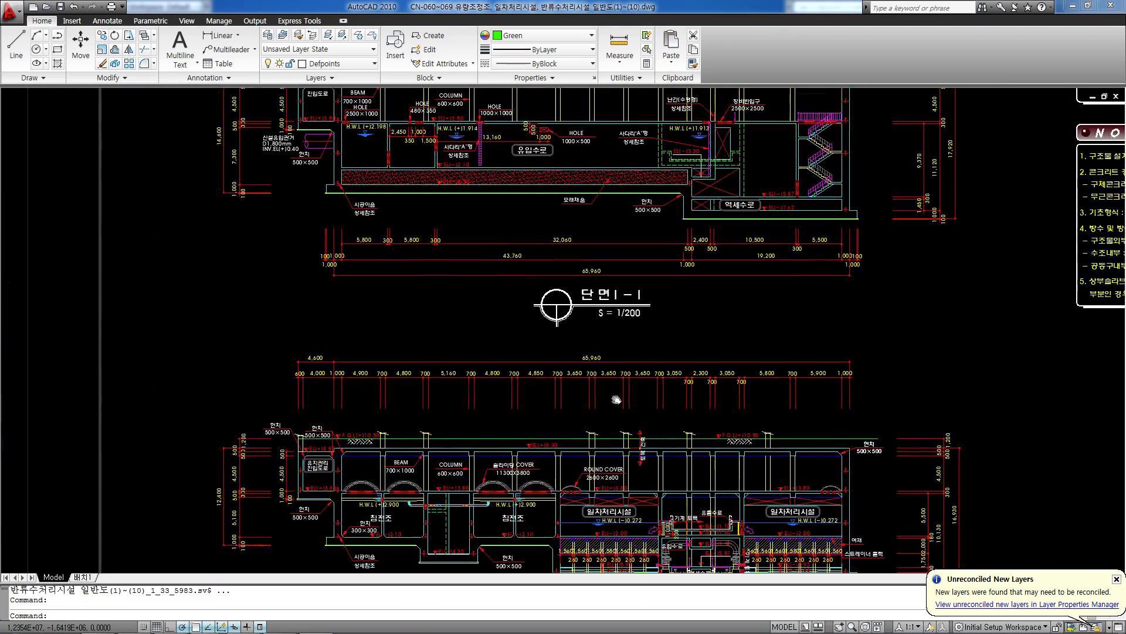
middle_drag(623, 279, 635, 473)
middle_drag(497, 332, 637, 365)
scroll(521, 368, up, 6)
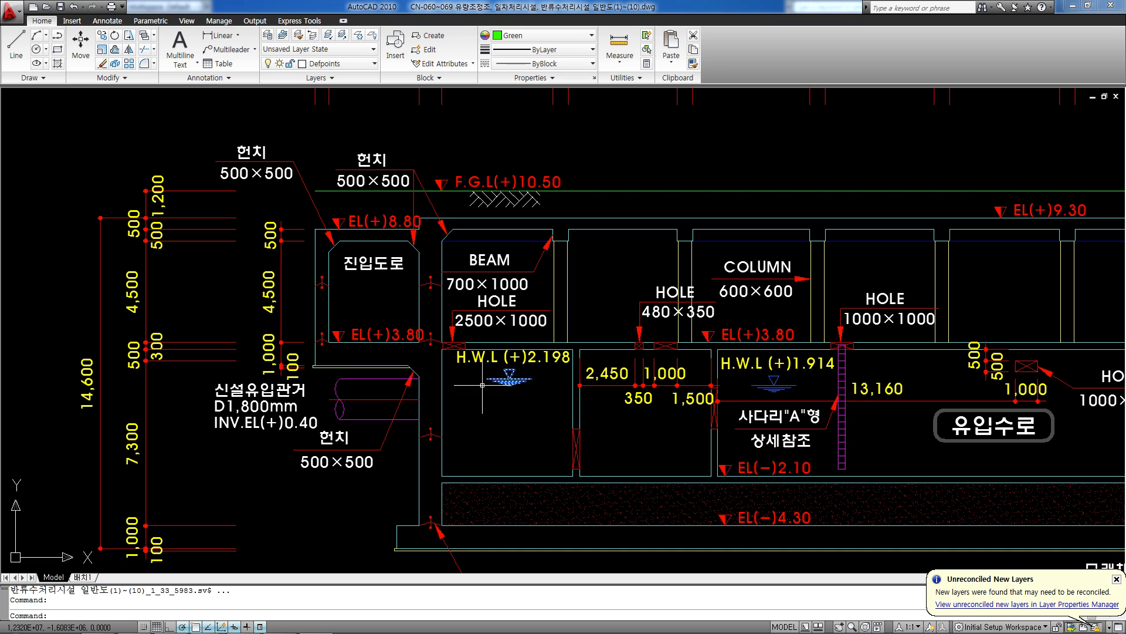
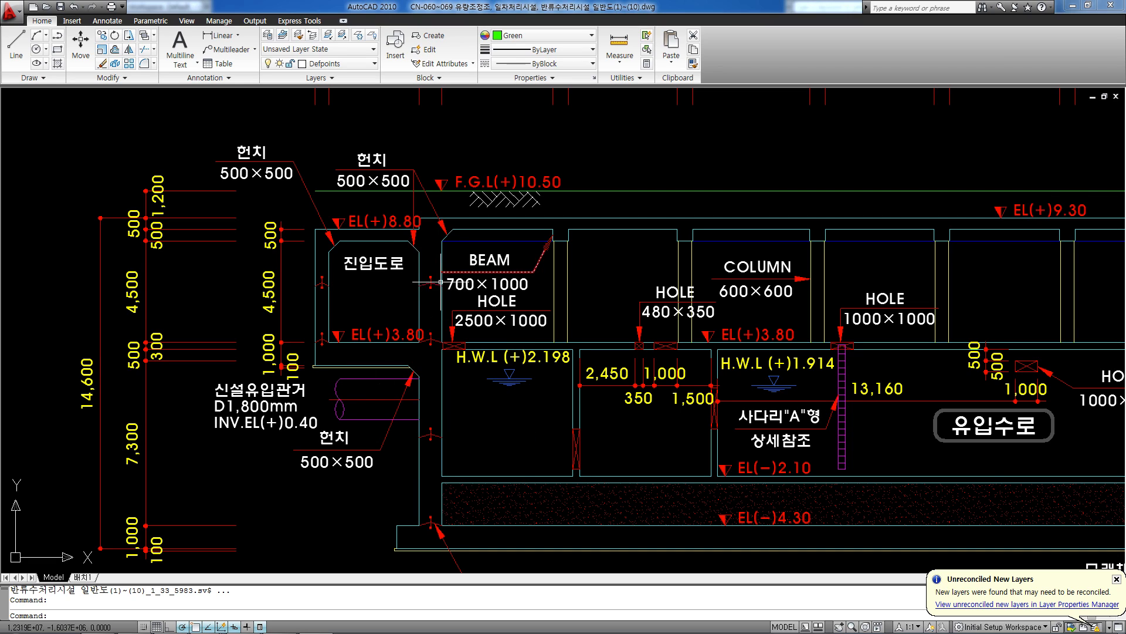
scroll(416, 296, down, 2)
scroll(512, 394, down, 2)
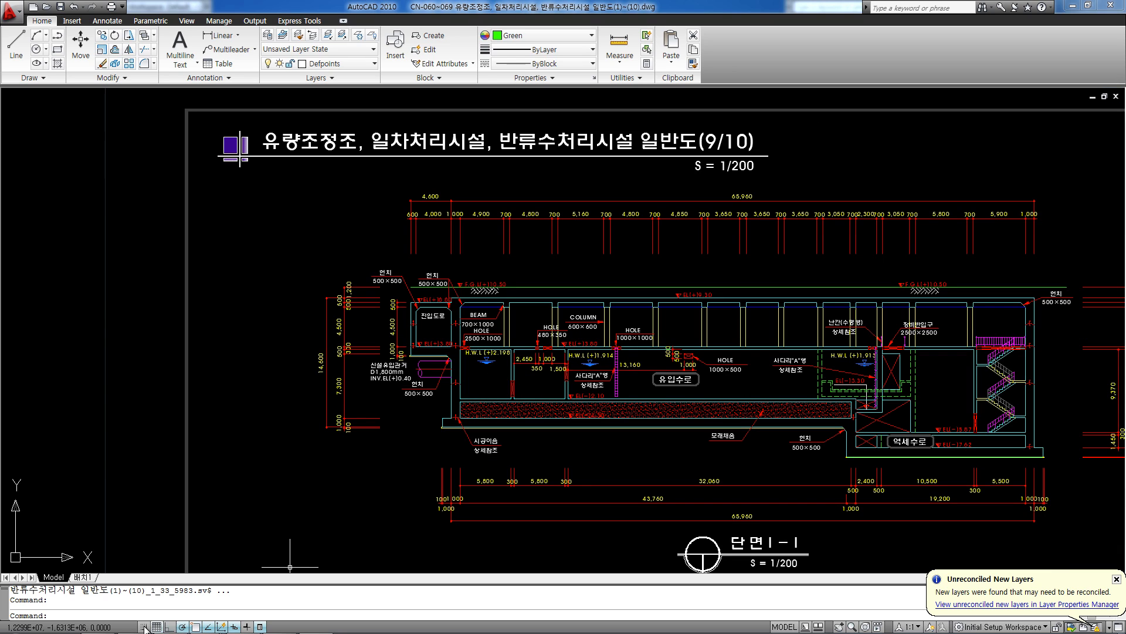
Switch to 3ds Max and snap the right wall segment's end vertices to the neighbouring segment to close the gap between them.
mouse_move(157, 632)
click(112, 624)
middle_drag(504, 180, 508, 345)
scroll(599, 249, up, 2)
key(t)
middle_drag(529, 262, 608, 268)
scroll(551, 339, up, 4)
key(1)
drag(621, 258, 539, 377)
key(space)
scroll(569, 304, up, 3)
key(s)
drag(569, 268, 328, 276)
scroll(357, 287, down, 4)
middle_drag(398, 294, 417, 307)
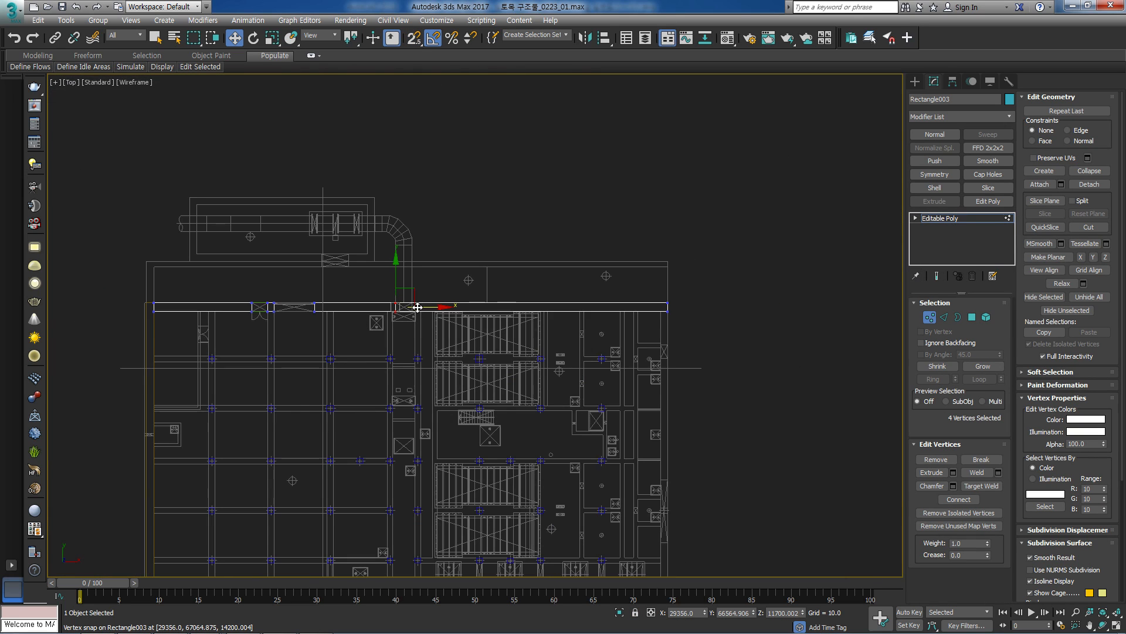
Delete the wall element between the roller shutter opening and the extended right segment.
scroll(434, 311, up, 2)
click(990, 319)
click(311, 301)
key(Delete)
Stretch the right wall segment's four end vertices to the roller shutter opening's near edge with snapping.
middle_drag(314, 294, 450, 324)
key(1)
scroll(497, 336, up, 2)
middle_drag(227, 343, 485, 383)
scroll(486, 382, up, 2)
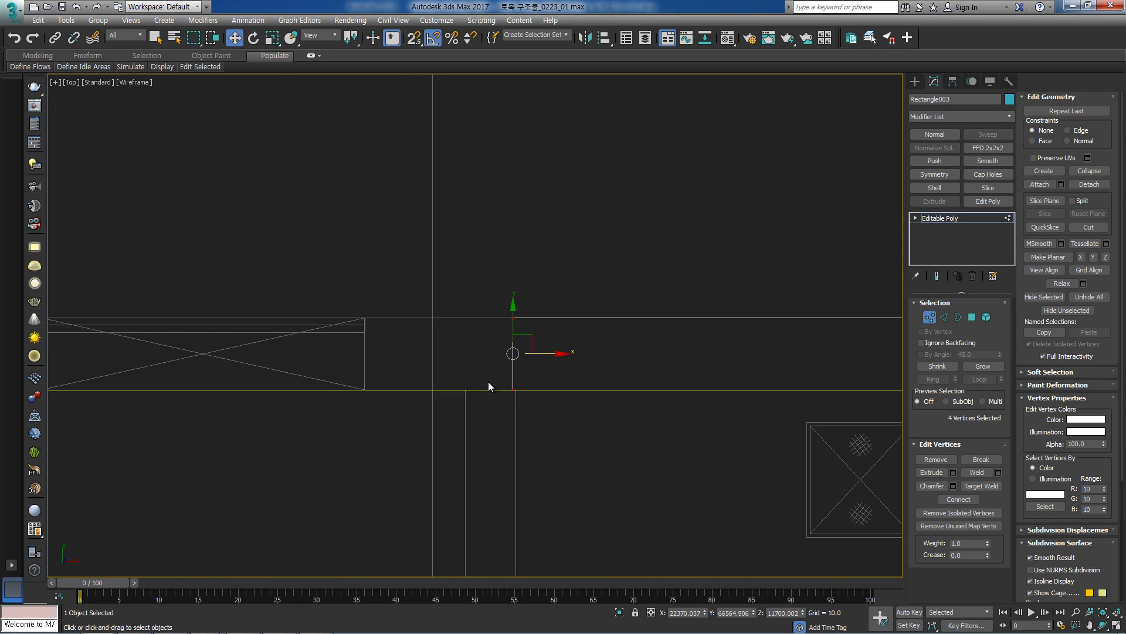
drag(501, 384, 365, 382)
key(s)
key(space)
scroll(534, 339, down, 5)
mouse_move(651, 346)
middle_down()
mouse_move(498, 347)
mouse_move(564, 295)
mouse_move(561, 316)
middle_up()
scroll(497, 347, down, 2)
click(945, 218)
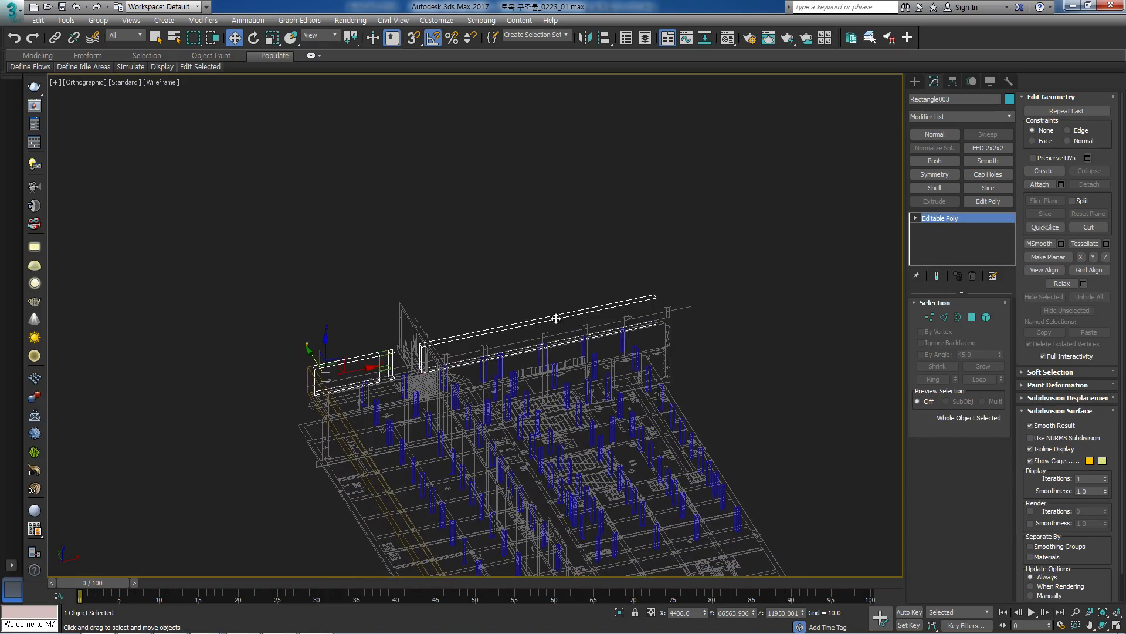
Inspect the wall segments in shaded 3D and compare them with the plan in the top view.
key(F3)
scroll(523, 332, up, 3)
mouse_move(468, 377)
alt+middle_down()
mouse_move(400, 357)
mouse_move(435, 376)
alt+middle_up()
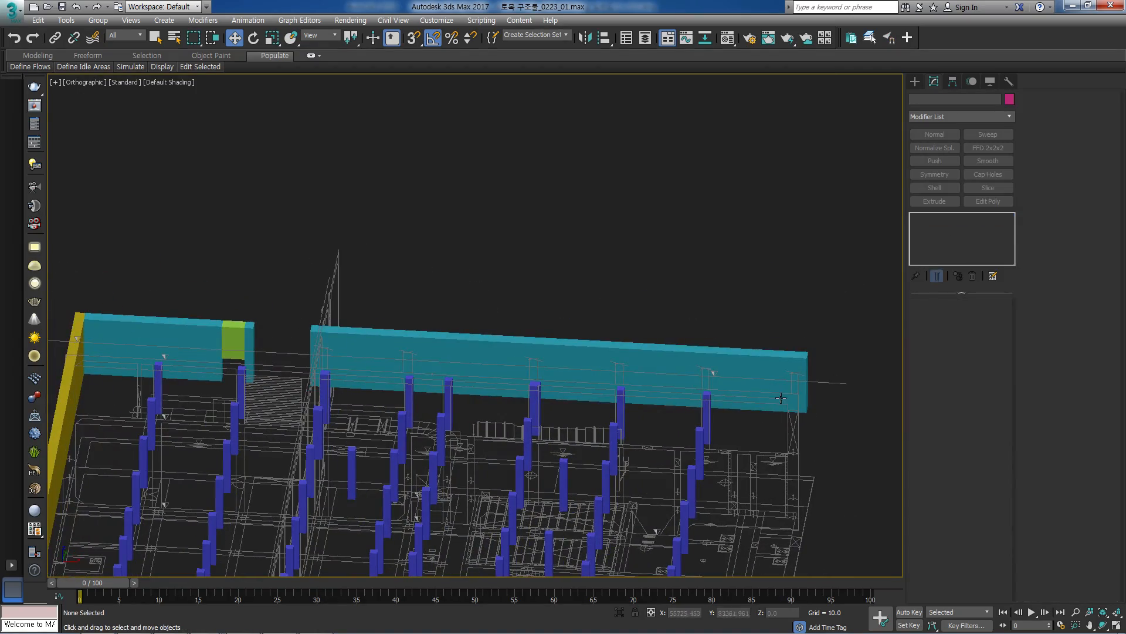
key(t)
scroll(729, 403, down, 3)
scroll(561, 288, up, 2)
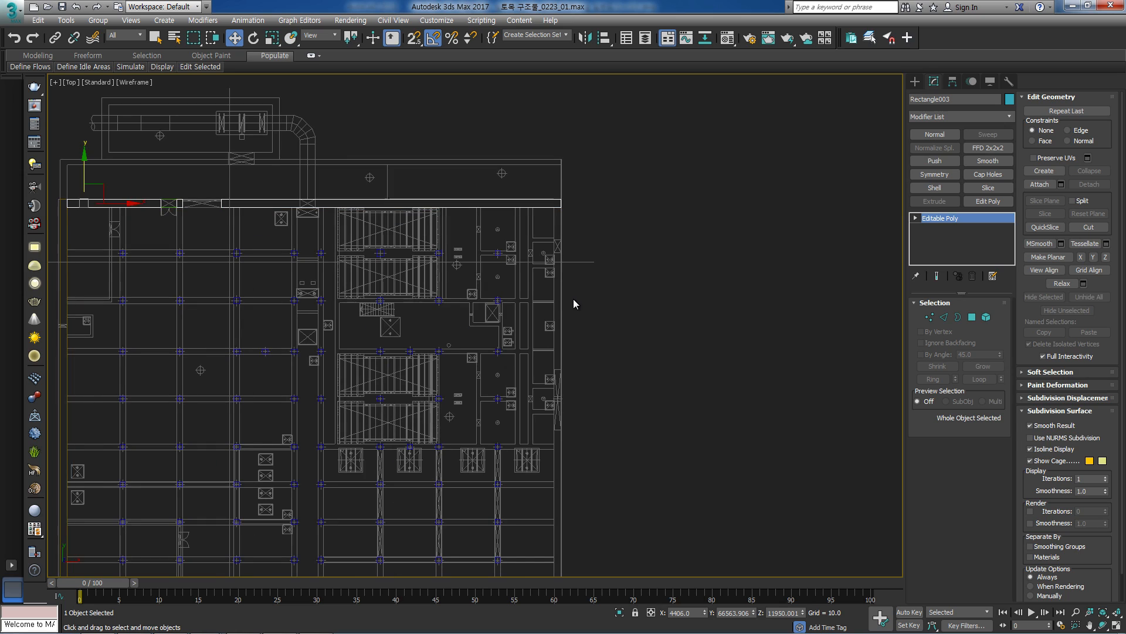
scroll(573, 290, down, 2)
Draw a snapped rectangle above the right wall's hole in the front view, from the wall top to the hole's head, as an Editable Spline.
key(f)
key(F3)
scroll(675, 308, up, 6)
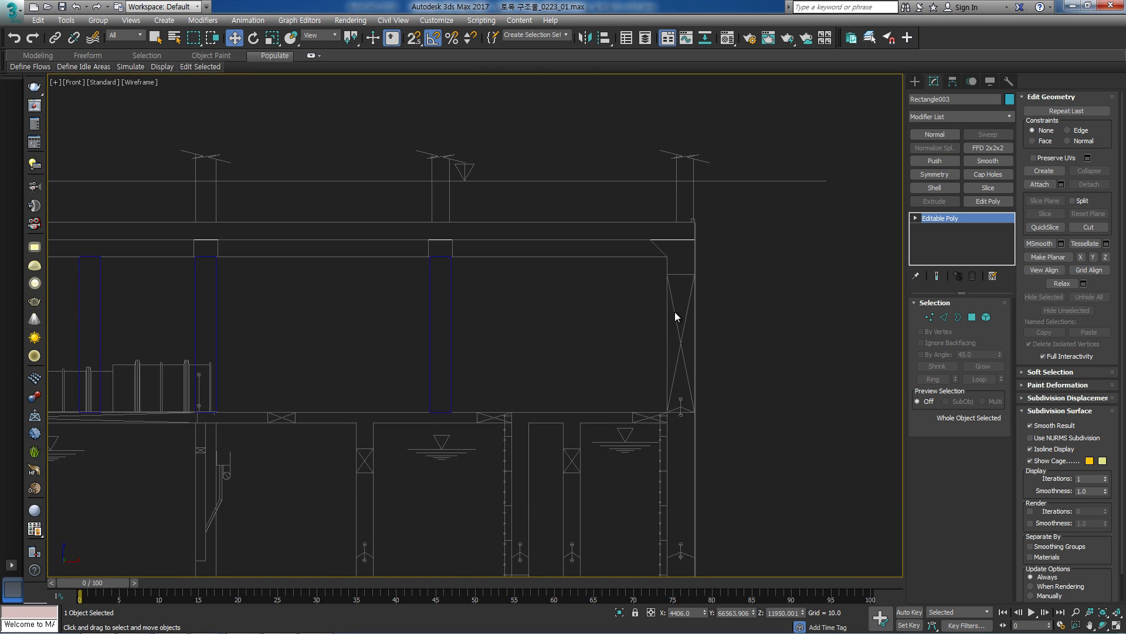
click(914, 82)
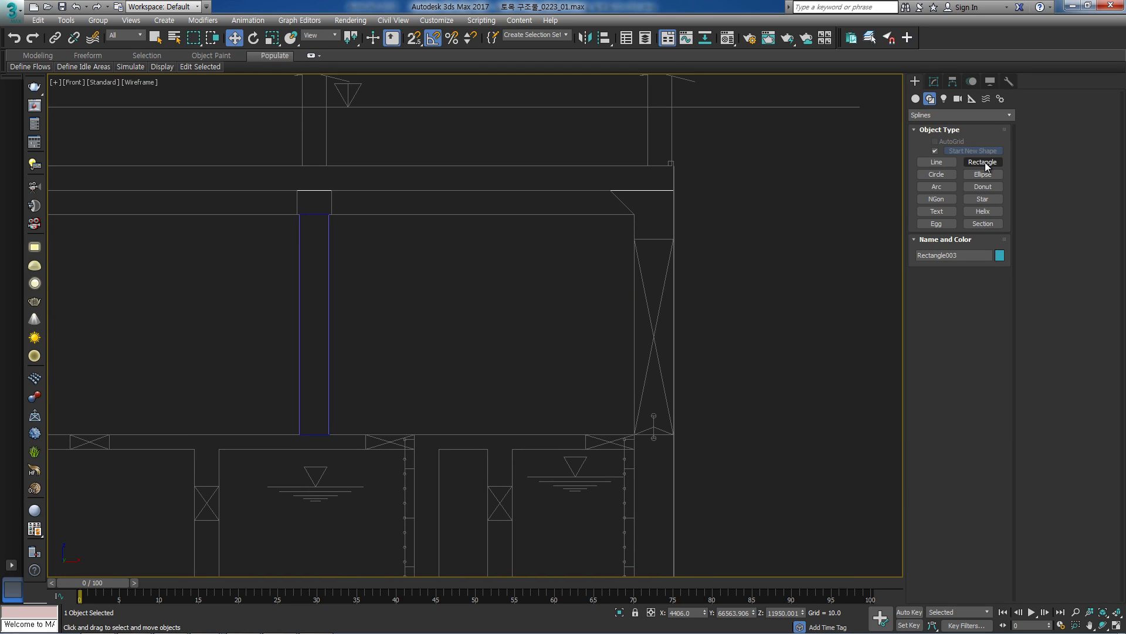
click(983, 162)
scroll(677, 191, up, 5)
key(s)
drag(675, 181, 554, 317)
key(s)
key(w)
scroll(575, 258, up, 6)
key(alt+e)
Select the new rectangle's two bottom vertices and snap them down to the column base at 9200.
middle_drag(562, 408, 374, 260)
scroll(375, 260, down, 5)
scroll(460, 253, down, 3)
key(1)
drag(628, 259, 384, 304)
scroll(411, 302, down, 5)
middle_drag(419, 299, 438, 207)
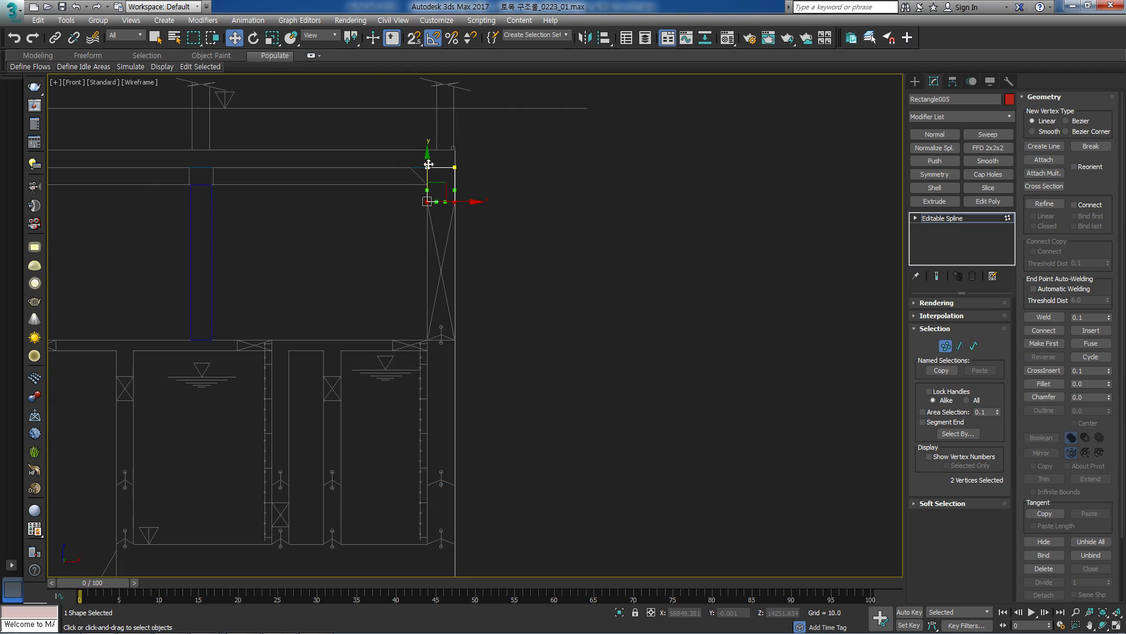
mouse_move(429, 176)
mouse_down()
mouse_move(422, 236)
mouse_move(215, 328)
mouse_up()
scroll(419, 268, up, 4)
key(s)
key(space)
scroll(419, 256, down, 4)
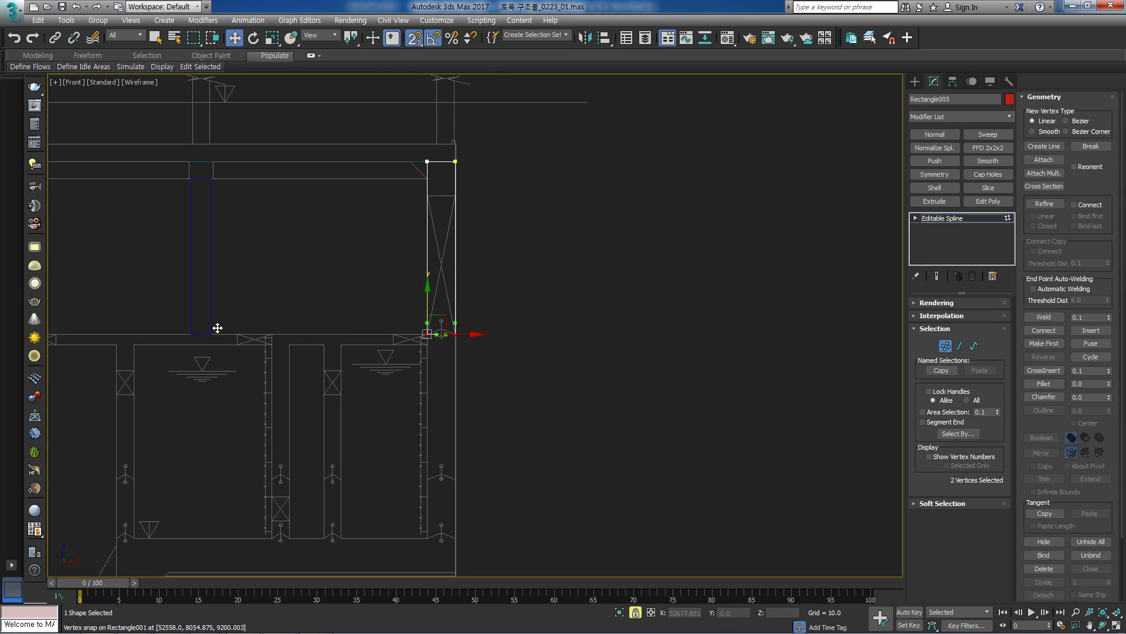
Extrude the new rectangle by 200 and snap it against the rear wall's inner face on the right wall in the top view.
click(945, 218)
click(935, 201)
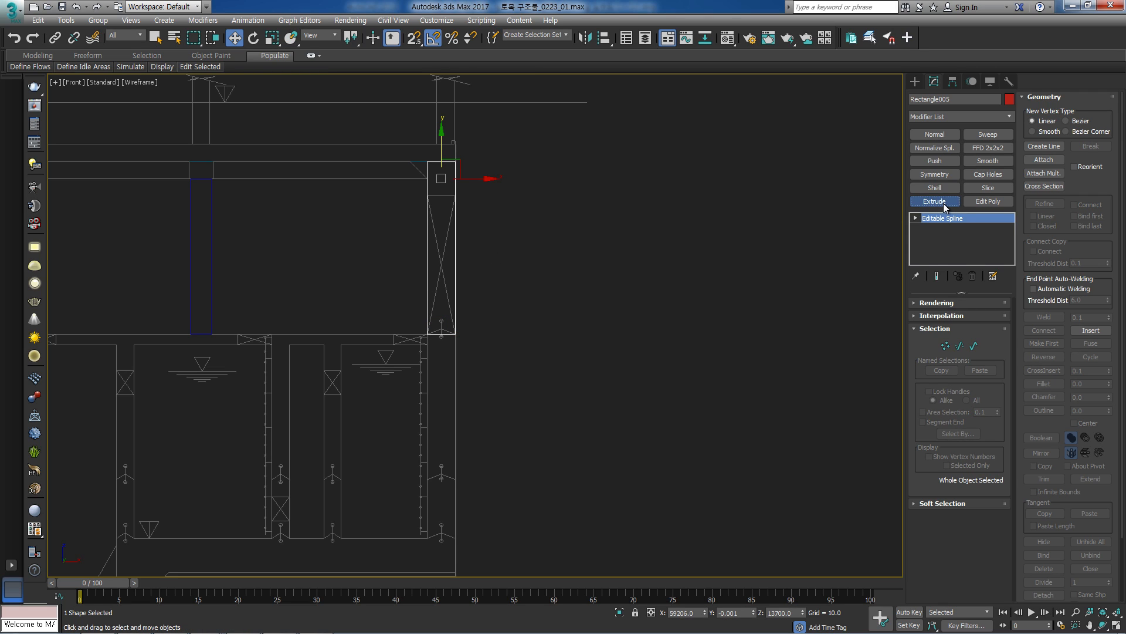
key(t)
scroll(464, 287, down, 6)
middle_drag(496, 282, 479, 172)
scroll(465, 377, up, 5)
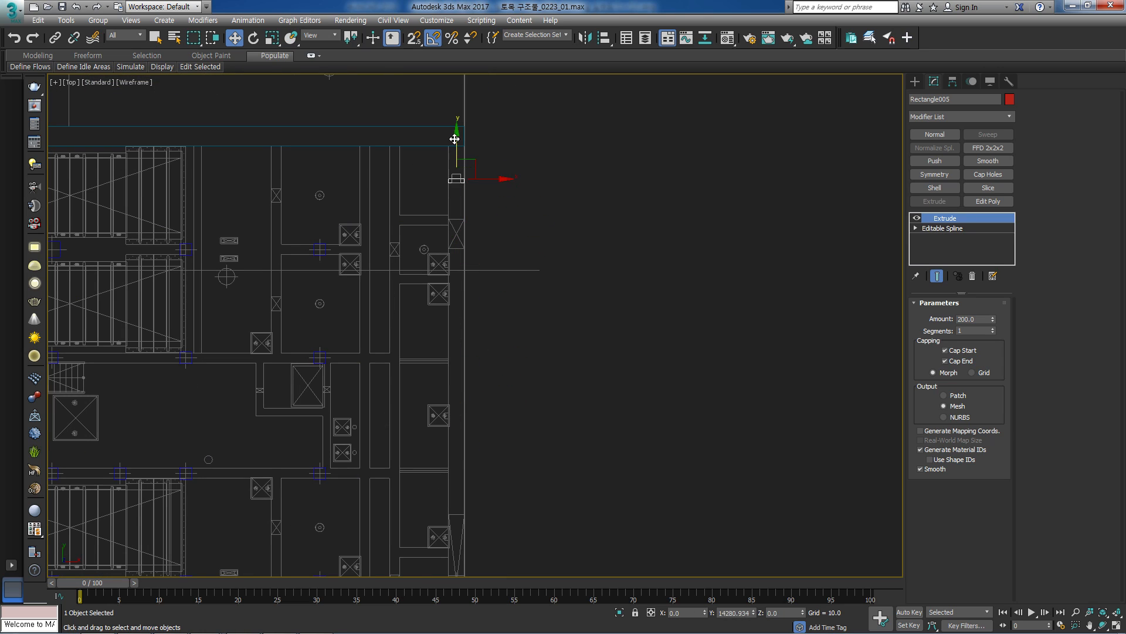
scroll(452, 160, up, 3)
drag(445, 237, 475, 166)
scroll(477, 163, down, 2)
middle_drag(477, 163, 517, 162)
Convert the extrusion to Editable Poly and snap its four free end vertices to the near edge of the right wall's small hole.
key(alt+e)
key(1)
drag(562, 144, 348, 183)
key(space)
key(s)
drag(479, 159, 492, 285)
scroll(493, 287, up, 3)
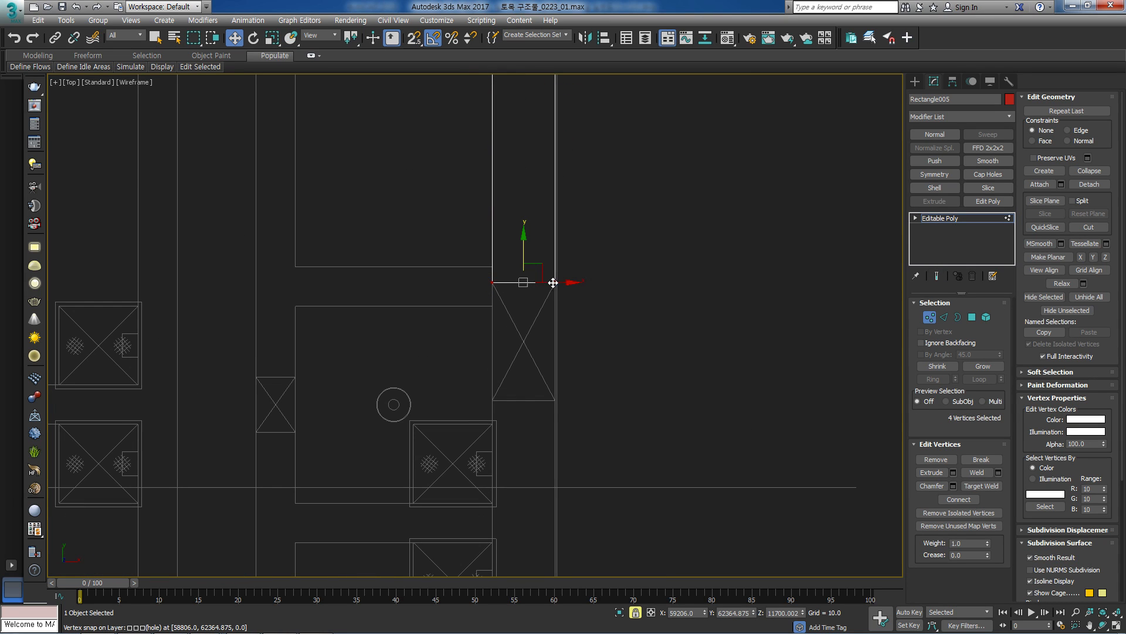
Clone the wall segment as an element further along the right wall, past the small hole.
click(988, 317)
scroll(600, 151, down, 2)
scroll(428, 227, down, 2)
shift+drag(441, 191, 446, 425)
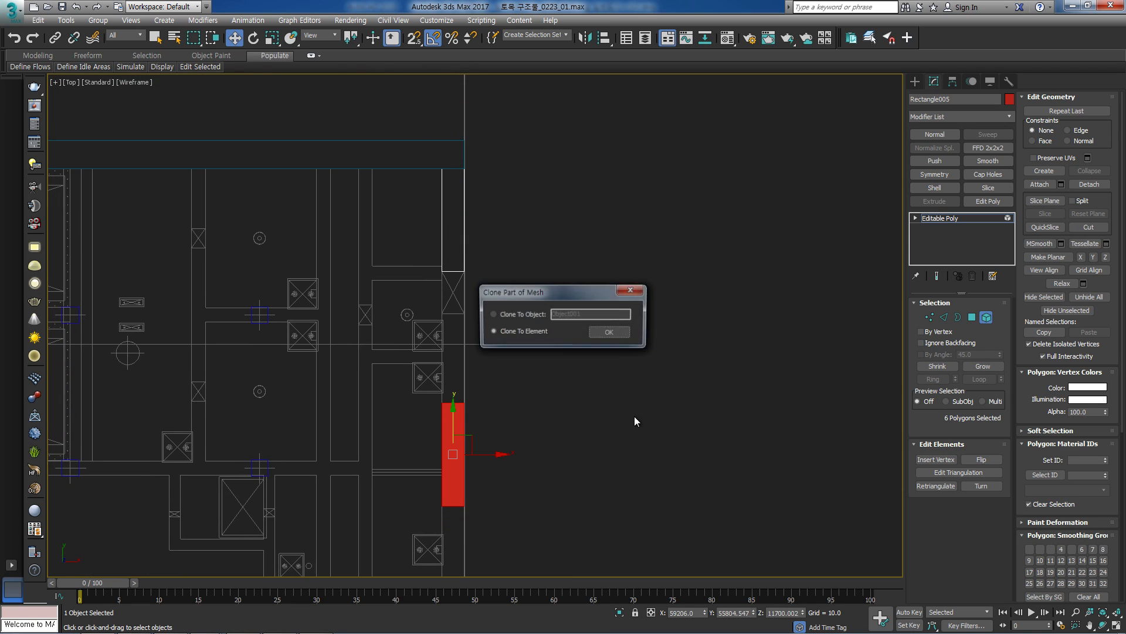
click(608, 329)
Move the cloned wall element along the right wall so its front end snaps to the large opening's near edge.
mouse_move(482, 480)
middle_down()
mouse_move(483, 237)
mouse_move(495, 248)
mouse_move(483, 244)
mouse_move(482, 211)
middle_up()
scroll(488, 286, up, 3)
scroll(488, 285, down, 3)
key(s)
drag(465, 206, 473, 361)
key(s)
key(1)
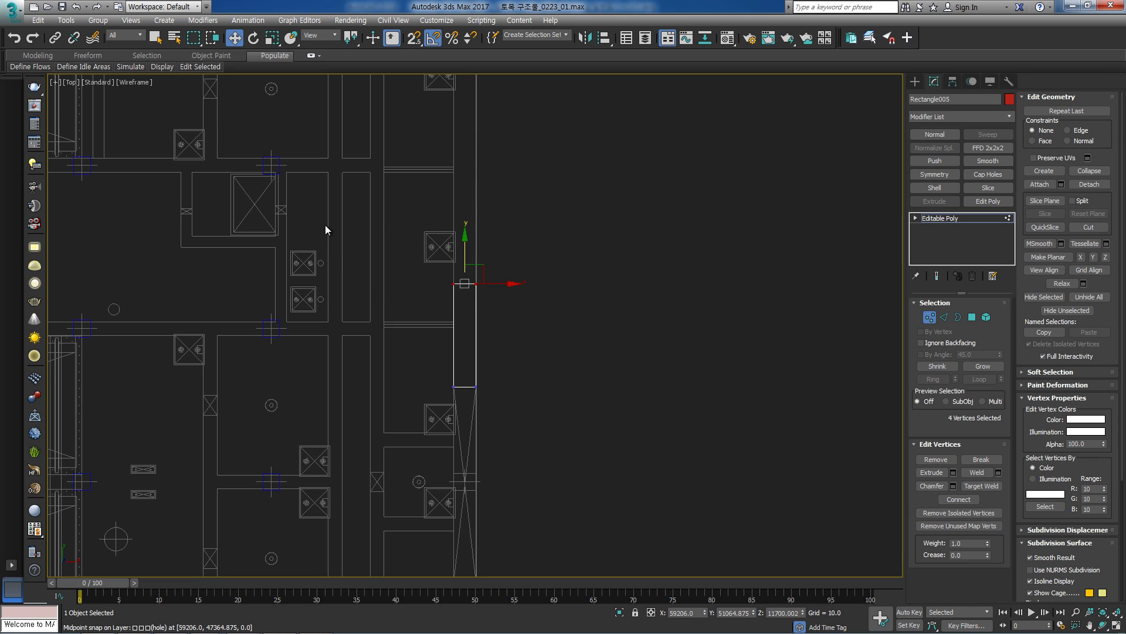
Stretch the cloned element's four rear end vertices back to the small hole's far edge with snapping.
middle_drag(314, 224, 320, 369)
drag(491, 227, 489, 234)
scroll(481, 251, up, 2)
middle_drag(480, 251, 463, 346)
key(space)
key(s)
drag(420, 389, 471, 179)
key(s)
scroll(475, 176, down, 1)
key(space)
Inspect the right wall's large opening and the rest of the wall line in the plan.
scroll(477, 179, down, 5)
middle_drag(495, 263, 516, 219)
scroll(516, 255, up, 2)
click(986, 317)
click(561, 192)
middle_drag(499, 159, 506, 220)
scroll(498, 266, up, 3)
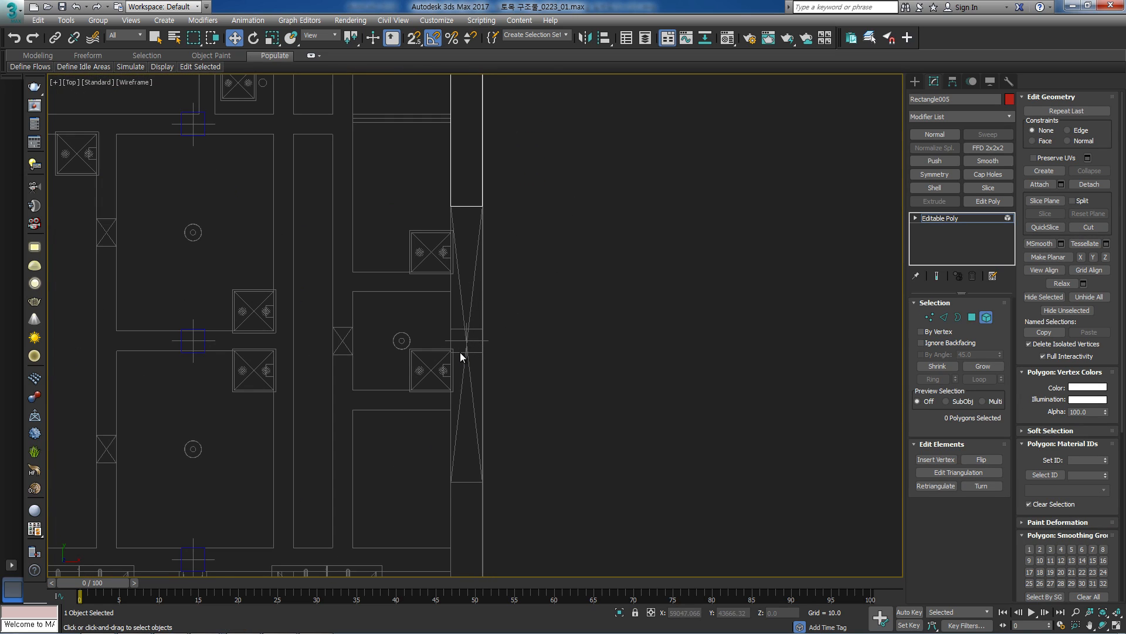
scroll(460, 355, up, 3)
scroll(476, 287, down, 3)
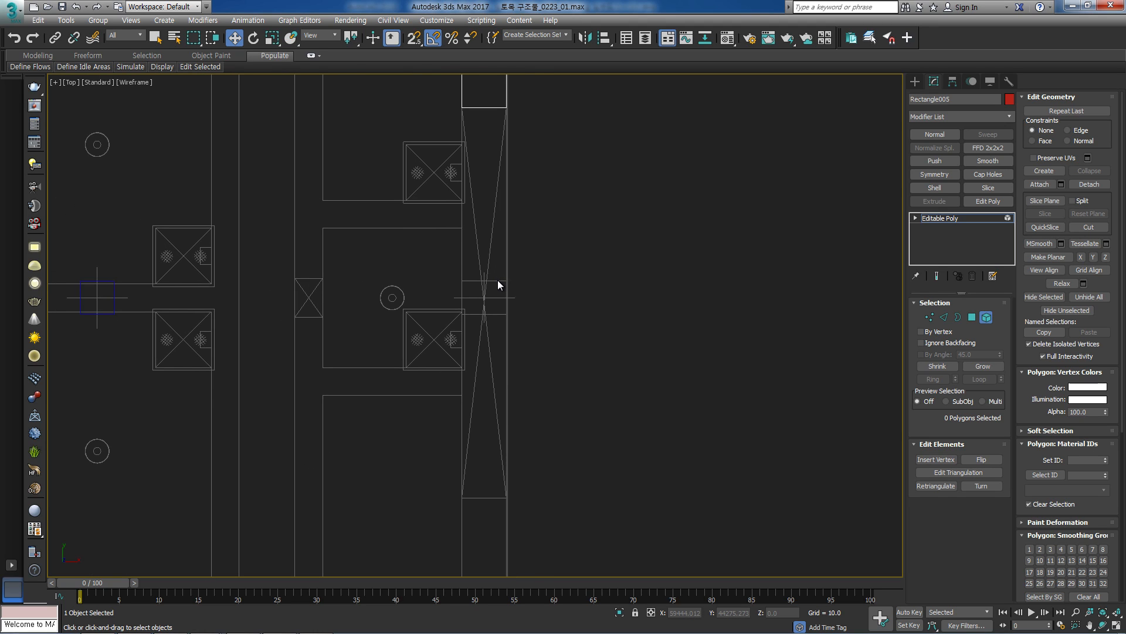
scroll(498, 280, down, 8)
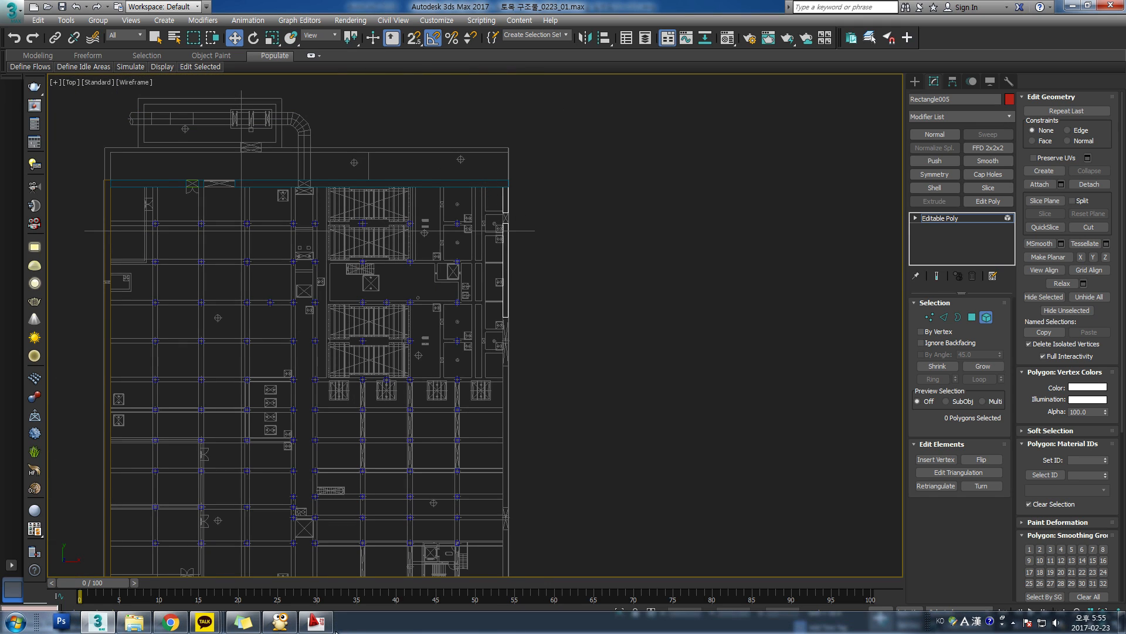
Switch to AutoCAD and check the key plan on the 10/10 sheet for the section cut along the right wall.
click(332, 626)
scroll(642, 192, down, 4)
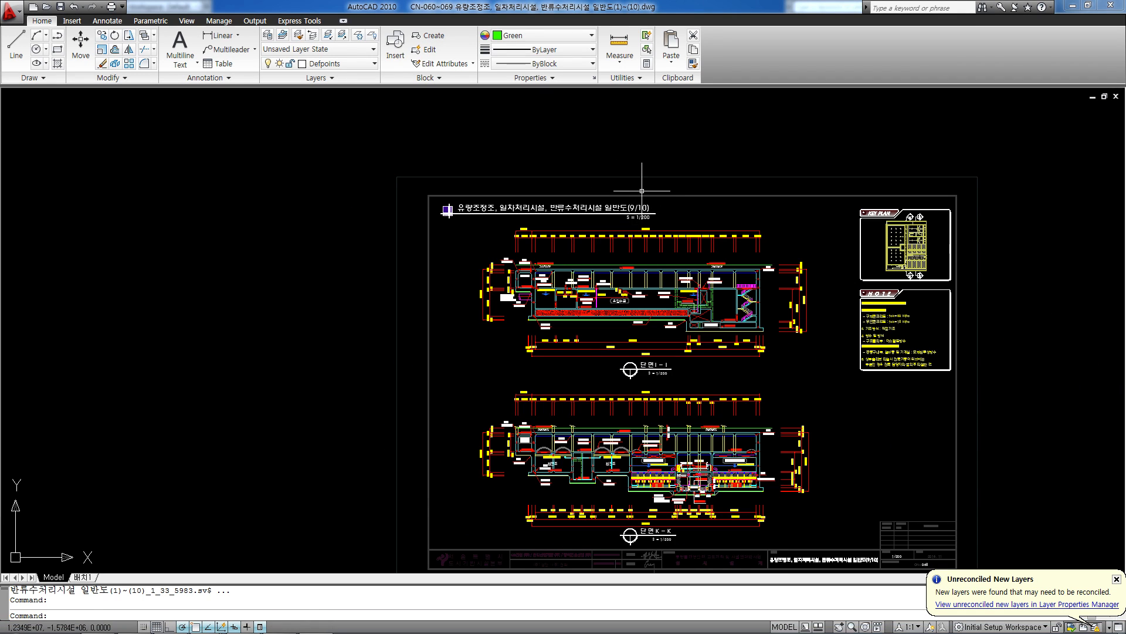
scroll(926, 229, up, 3)
scroll(910, 281, down, 4)
middle_drag(899, 336, 826, 201)
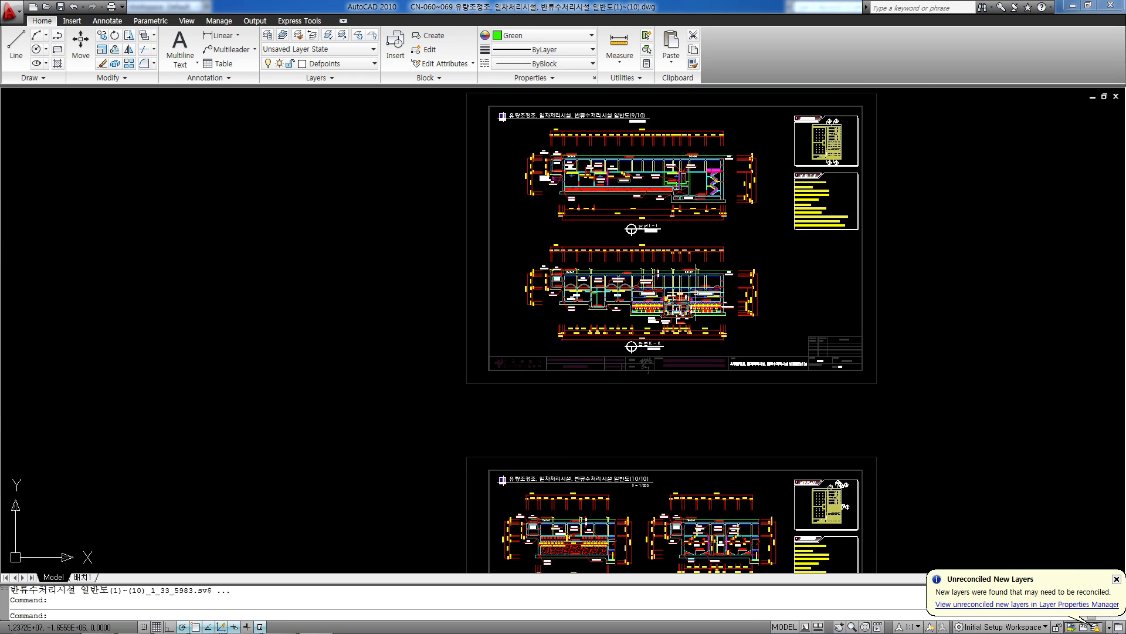
scroll(737, 288, up, 2)
scroll(754, 332, down, 4)
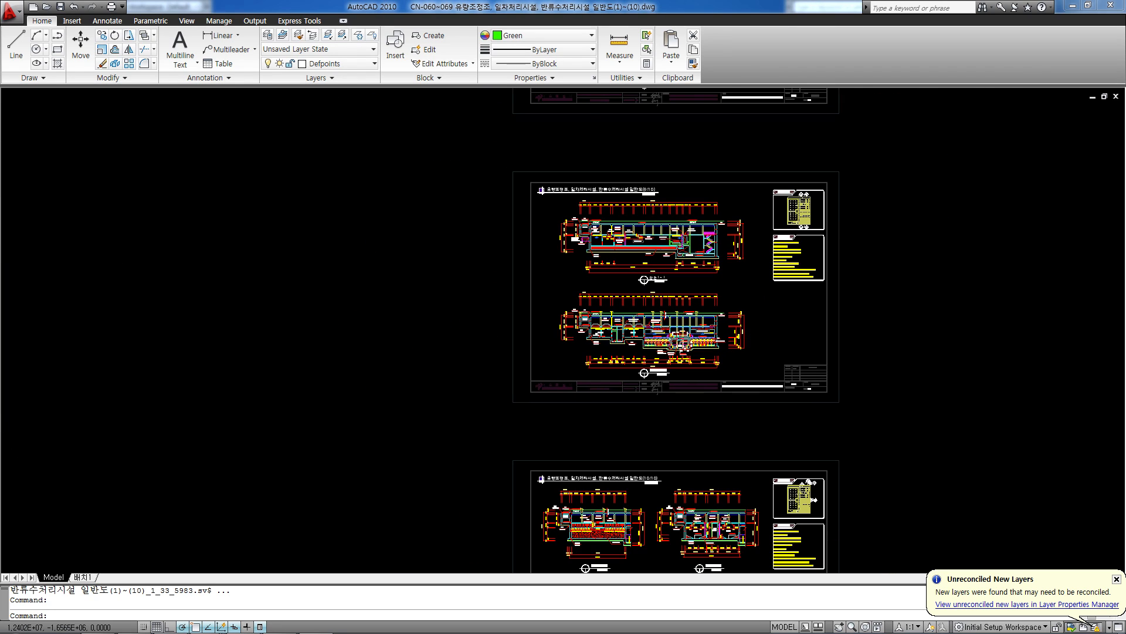
mouse_move(816, 489)
middle_down()
mouse_move(774, 157)
mouse_move(739, 189)
mouse_move(726, 286)
middle_up()
scroll(773, 158, up, 6)
scroll(748, 170, up, 2)
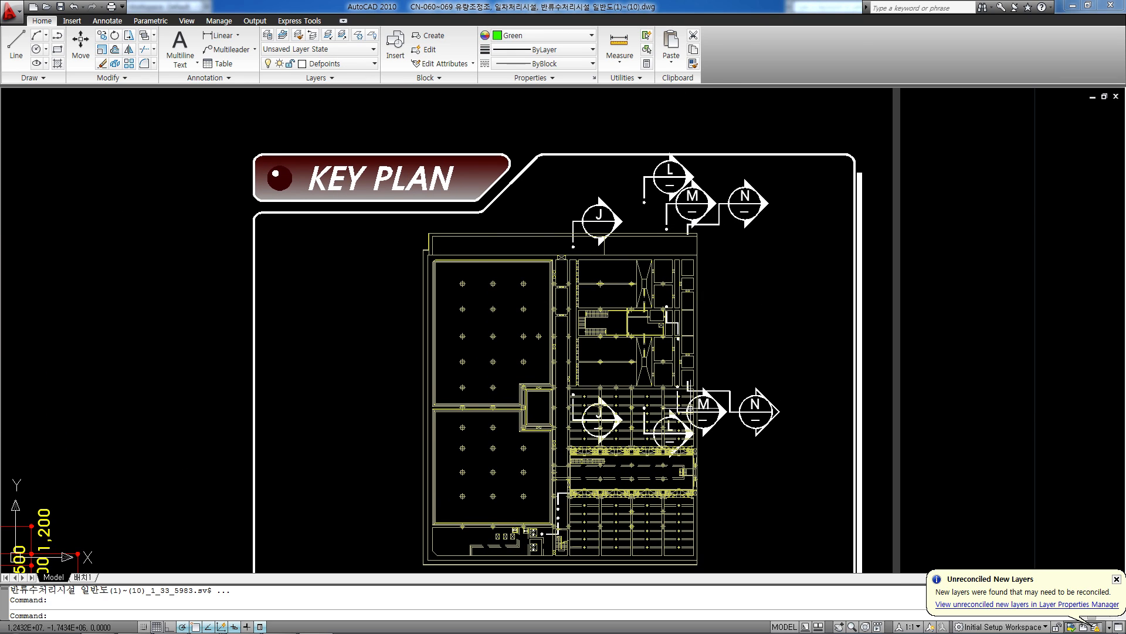
Examine the openings and levels along the wall in section N-N.
scroll(676, 282, down, 8)
scroll(674, 381, up, 7)
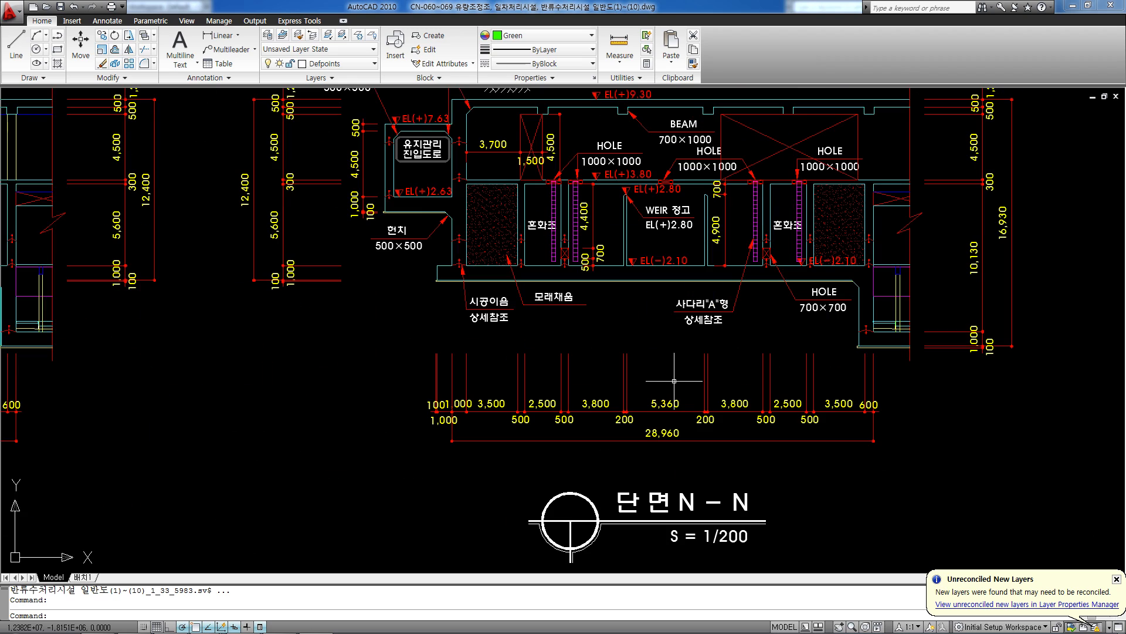
middle_drag(634, 321, 582, 446)
scroll(577, 286, up, 3)
middle_drag(409, 263, 361, 267)
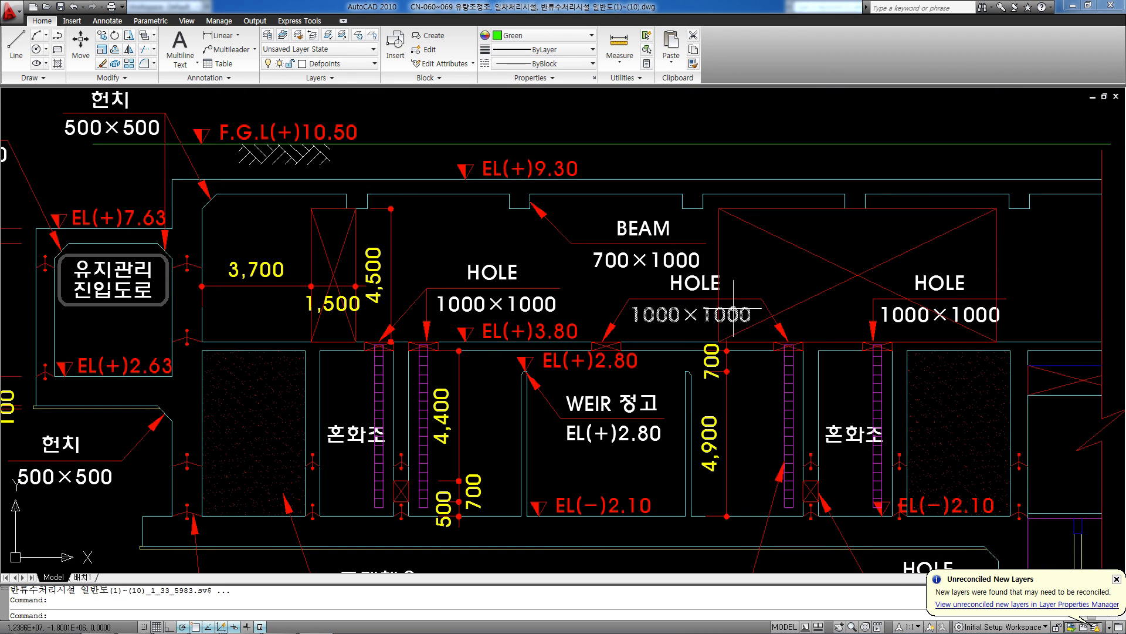
scroll(710, 302, down, 6)
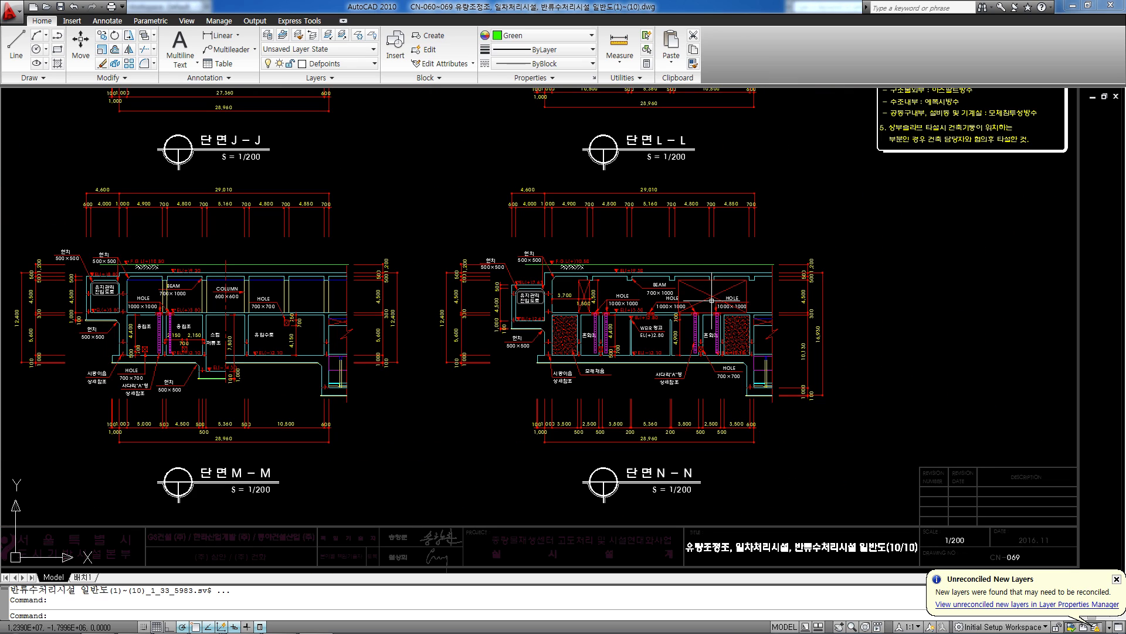
Review the sections on the 9/10 sheet and return to section N-N on the 10/10 sheet.
scroll(712, 300, down, 8)
scroll(674, 290, up, 6)
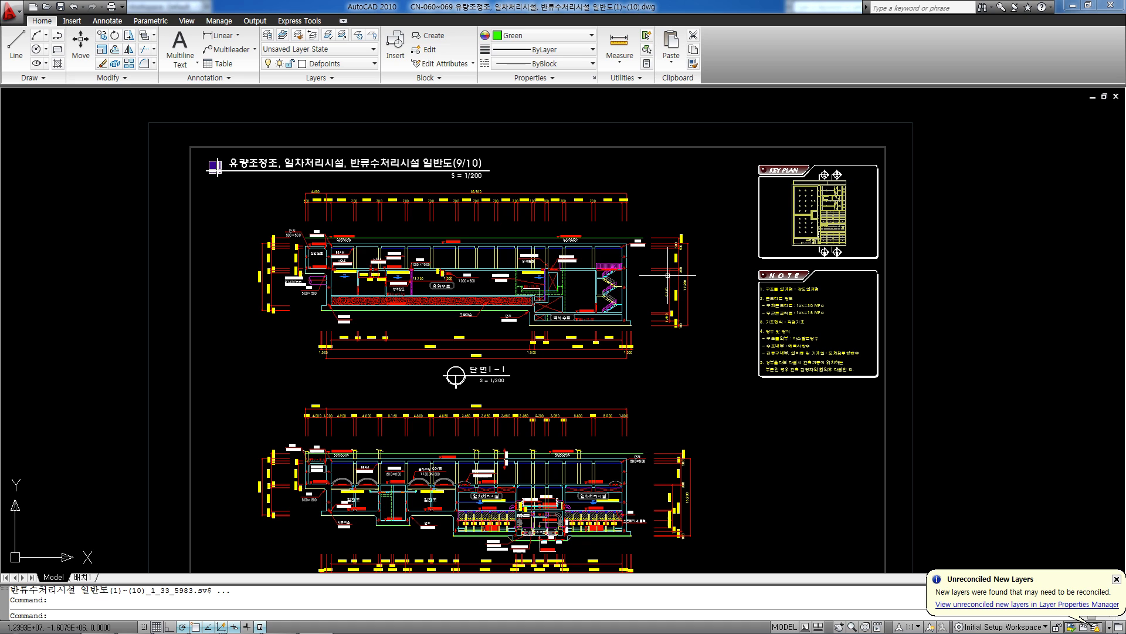
scroll(668, 275, down, 3)
mouse_move(663, 452)
middle_down()
mouse_move(659, 299)
mouse_move(646, 368)
mouse_move(646, 238)
mouse_move(604, 230)
middle_up()
scroll(659, 299, up, 4)
scroll(593, 252, up, 3)
scroll(603, 230, up, 1)
scroll(387, 340, up, 2)
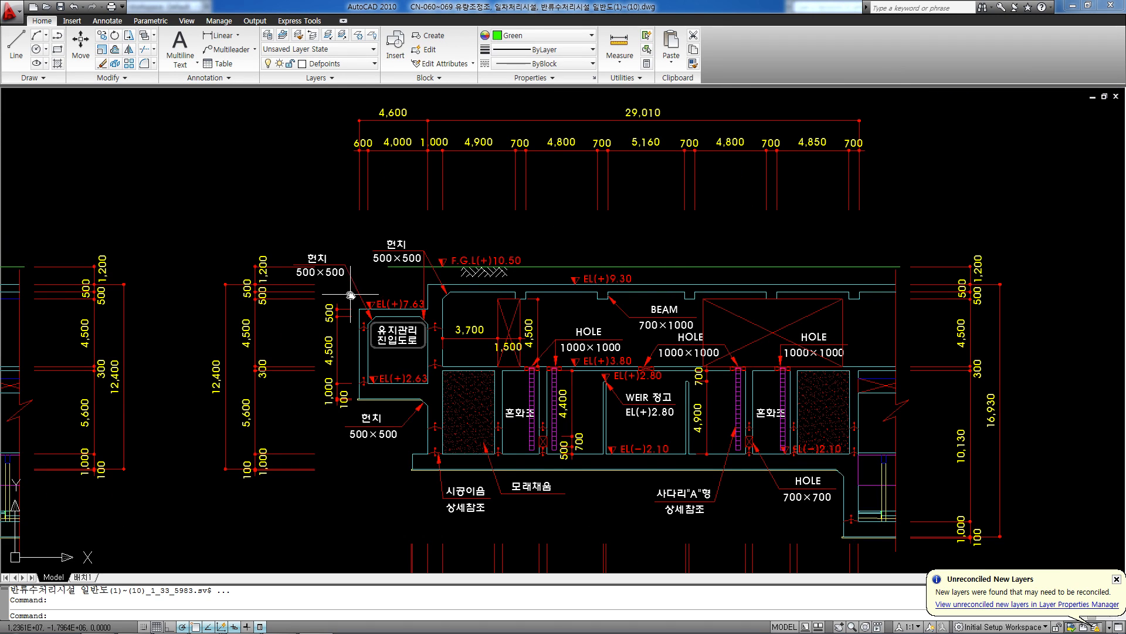
Delete the vertical dimensions on the left of section N-N and the horizontal dimensions above it.
click(256, 218)
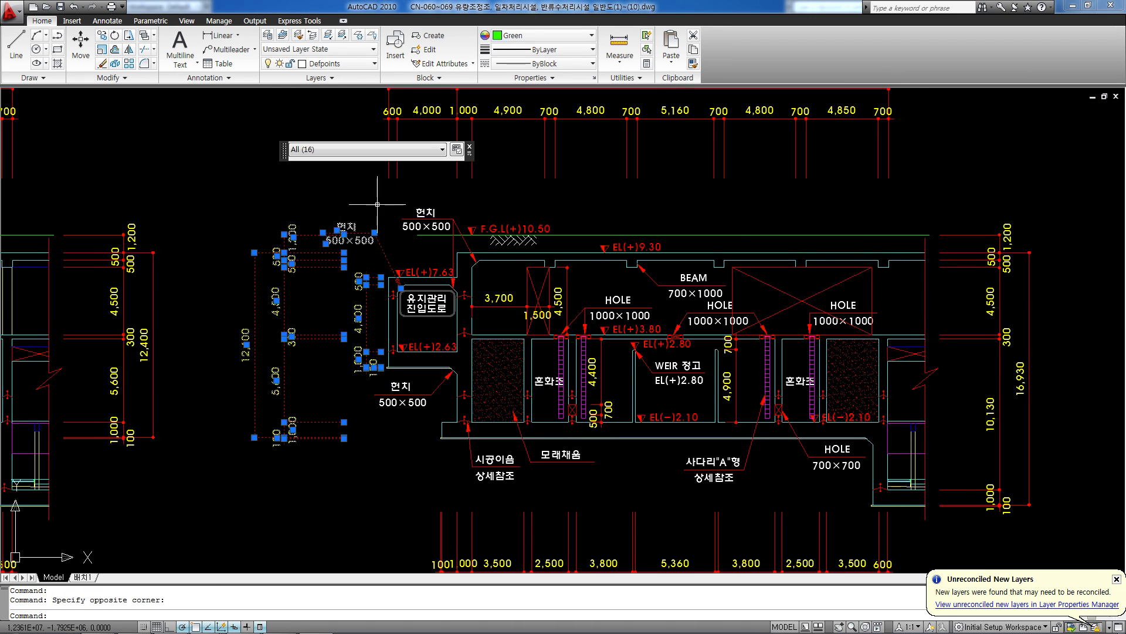
key(Delete)
middle_drag(652, 219, 627, 284)
click(942, 241)
click(286, 166)
key(Delete)
middle_drag(646, 352, 616, 272)
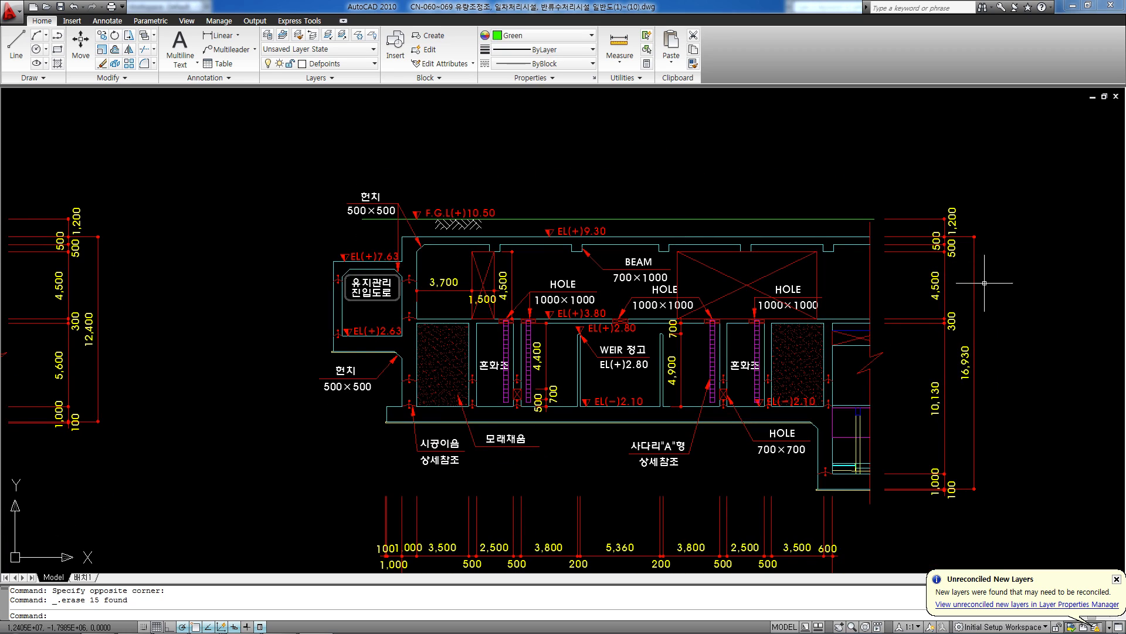
Delete the vertical dimensions on the right of section N-N and the horizontal dimensions below it.
click(1048, 505)
click(894, 184)
middle_drag(587, 410, 579, 149)
click(945, 340)
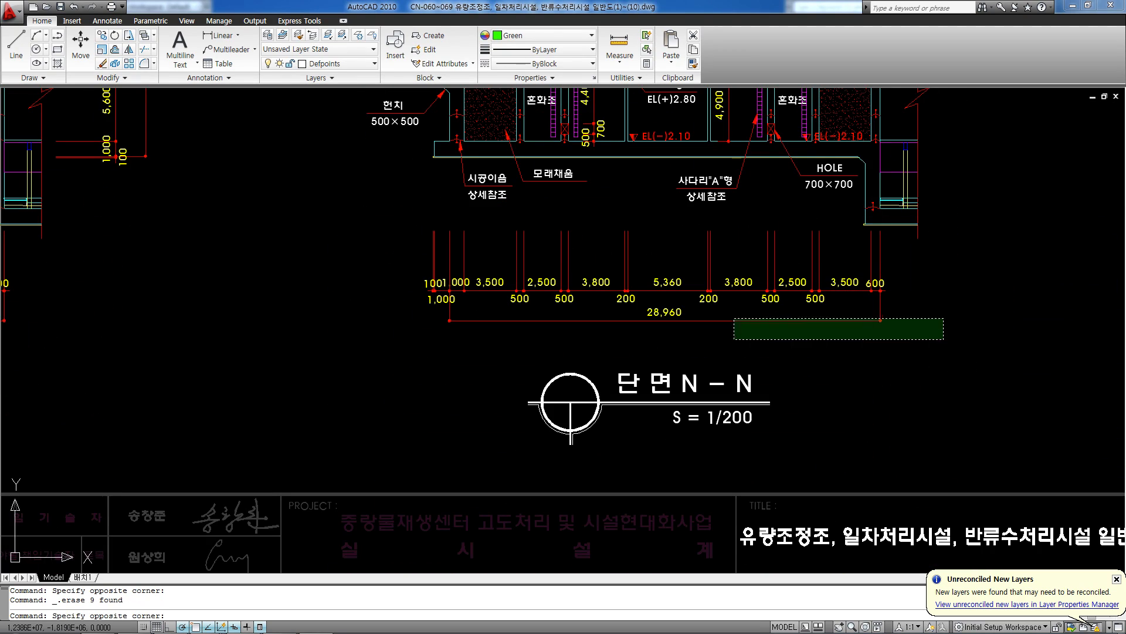
click(372, 261)
key(Delete)
Delete the leader labels beneath section N-N and the 500×500 text of the lower haunch label.
middle_drag(816, 210, 796, 290)
click(803, 302)
click(346, 268)
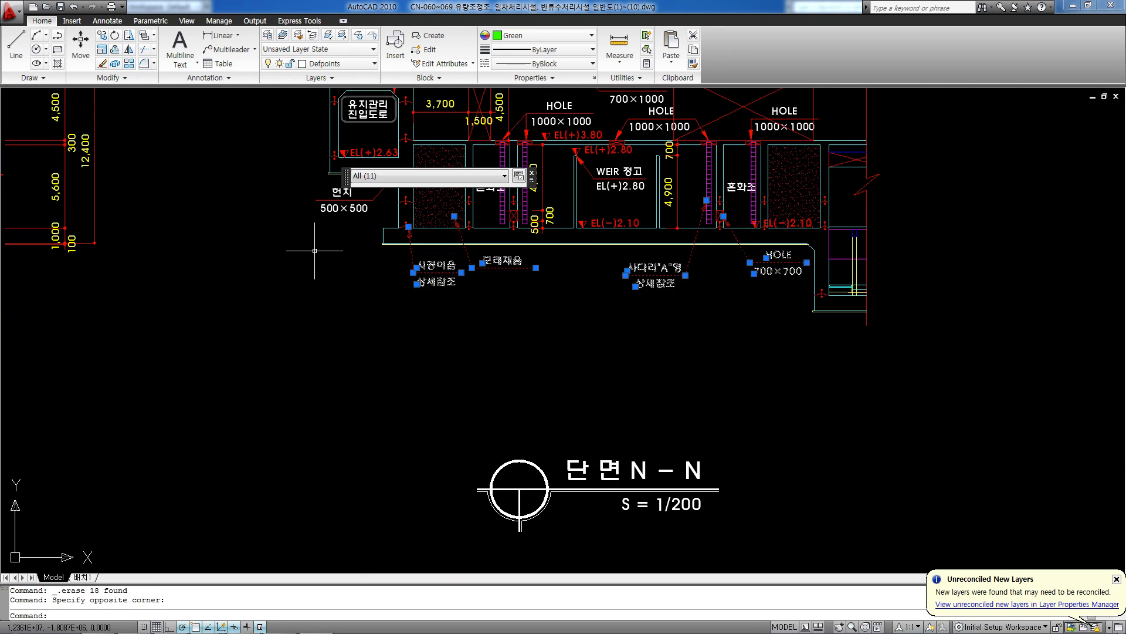
key(Delete)
middle_drag(312, 241, 320, 408)
scroll(398, 373, up, 3)
click(399, 373)
click(320, 346)
key(Delete)
middle_drag(458, 188, 374, 377)
click(382, 320)
click(264, 244)
key(Delete)
mouse_move(398, 322)
middle_down()
mouse_move(405, 311)
mouse_move(340, 302)
middle_up()
key(ctrl+z)
key(ctrl+z)
key(ctrl+z)
Delete the haunch label at the upper left of section N-N.
click(381, 319)
click(223, 241)
key(Delete)
Copy the whole cleaned-up section N-N drawing to the clipboard and switch to 3ds Max.
scroll(314, 269, down, 4)
click(682, 455)
click(210, 273)
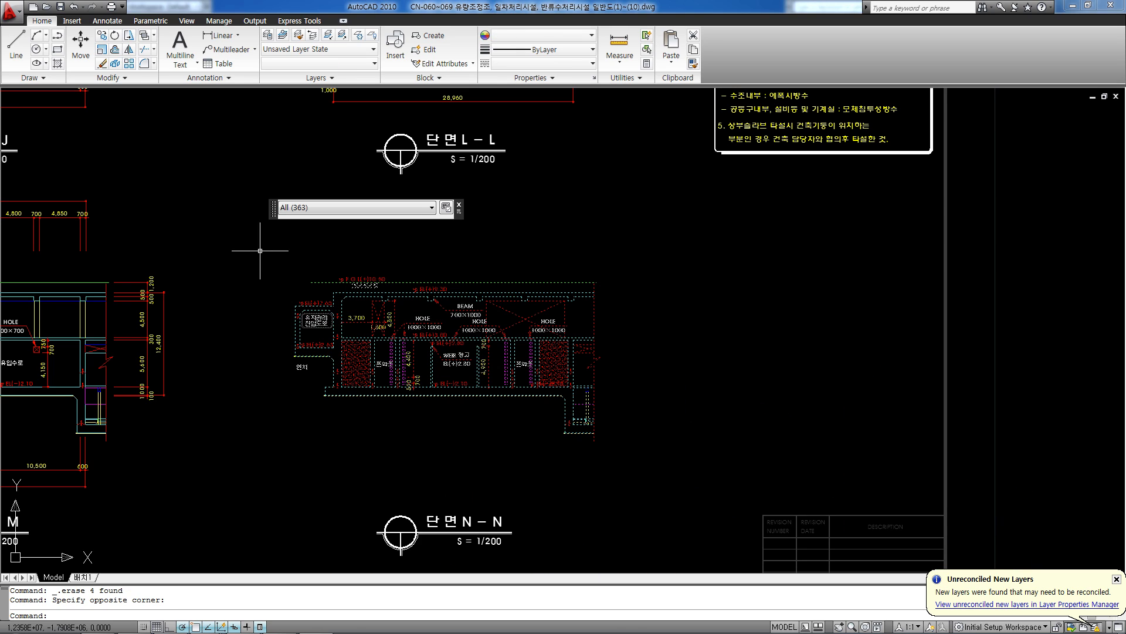
key(ctrl+c)
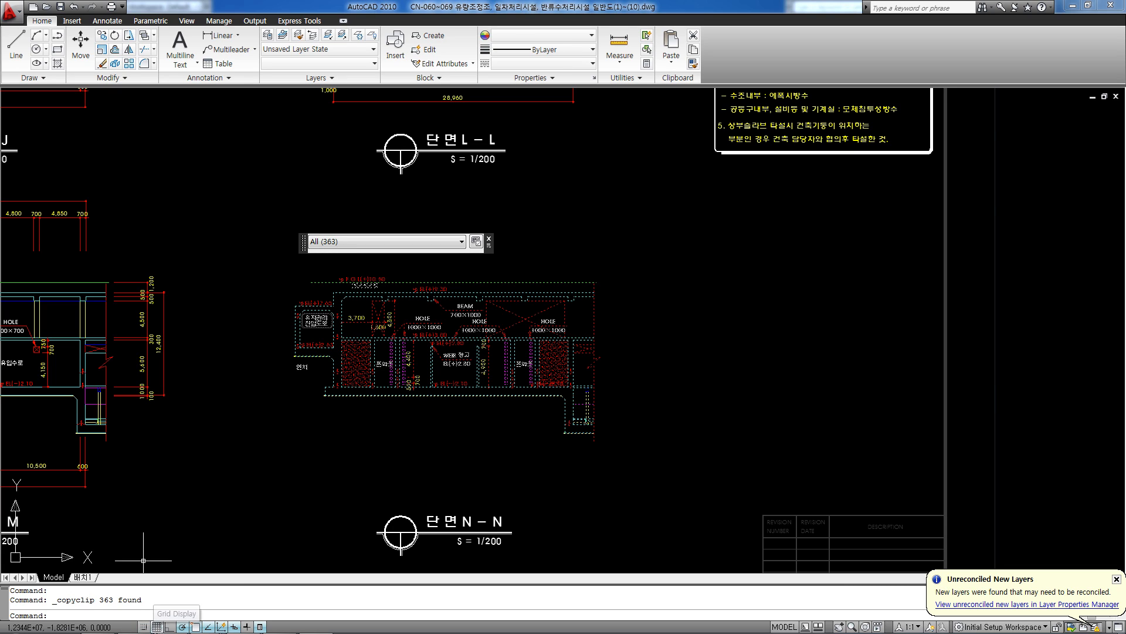
mouse_move(1093, 631)
click(99, 622)
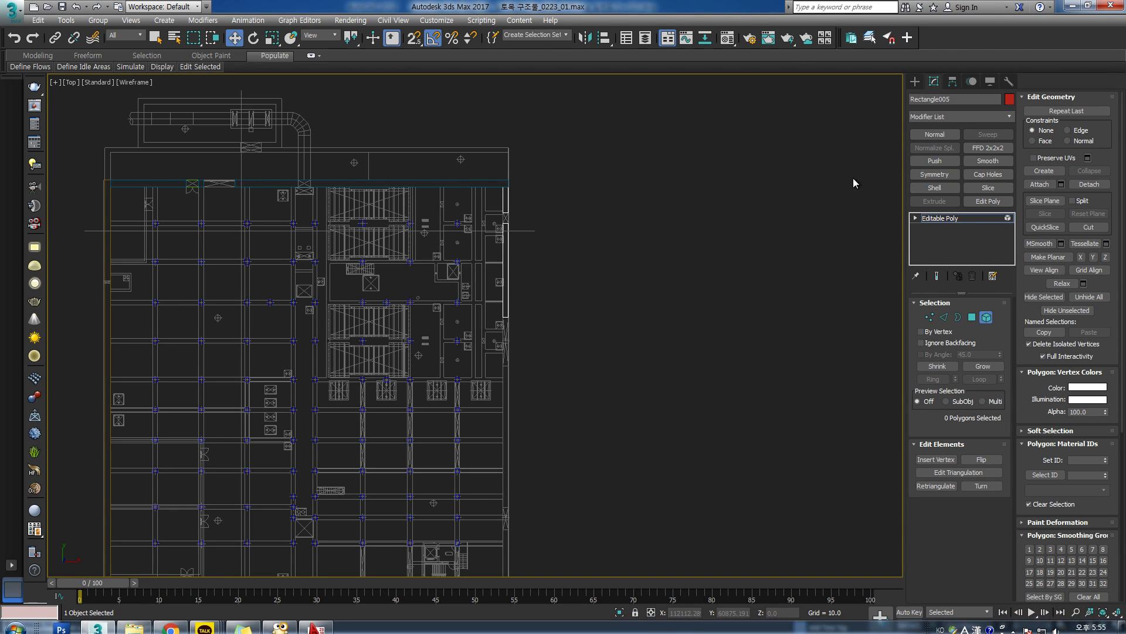
Paste the copied AutoCAD section with the Paste DWG script as a group named @@ N-N.
click(851, 38)
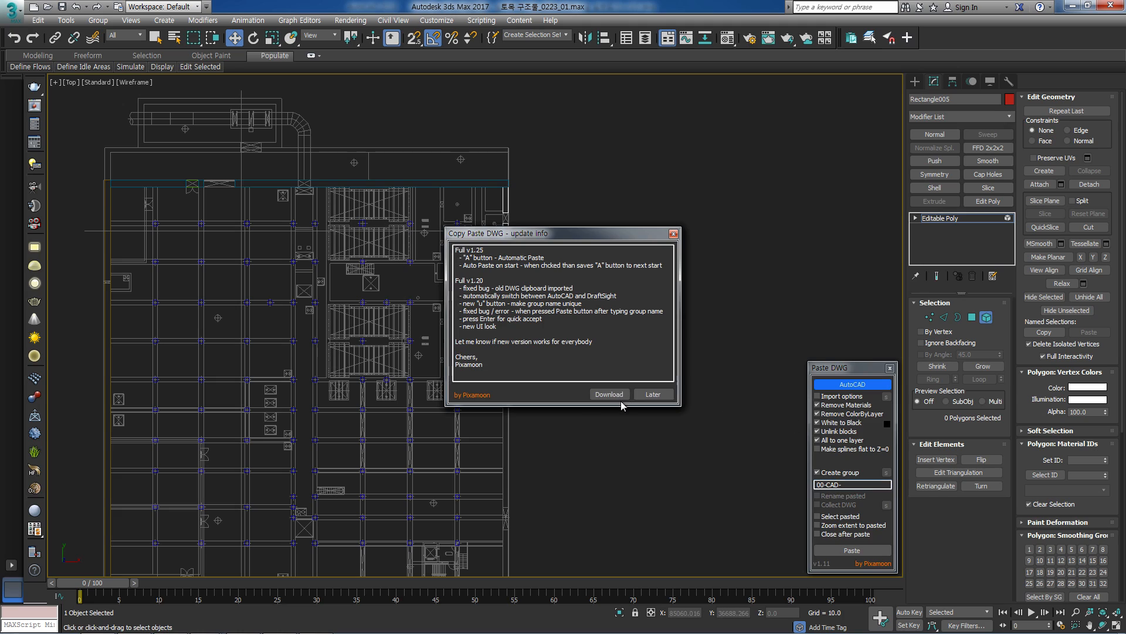
click(653, 394)
double_click(846, 485)
text(@@)
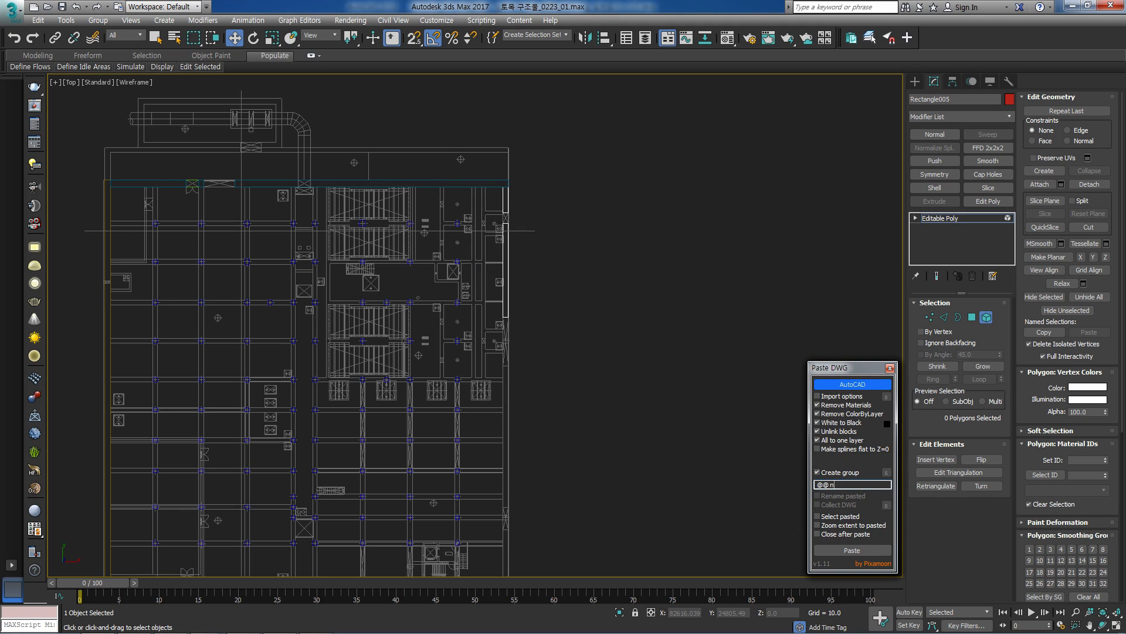
text( n-n)
key(BackSpace)
key(BackSpace)
key(BackSpace)
text(N-N)
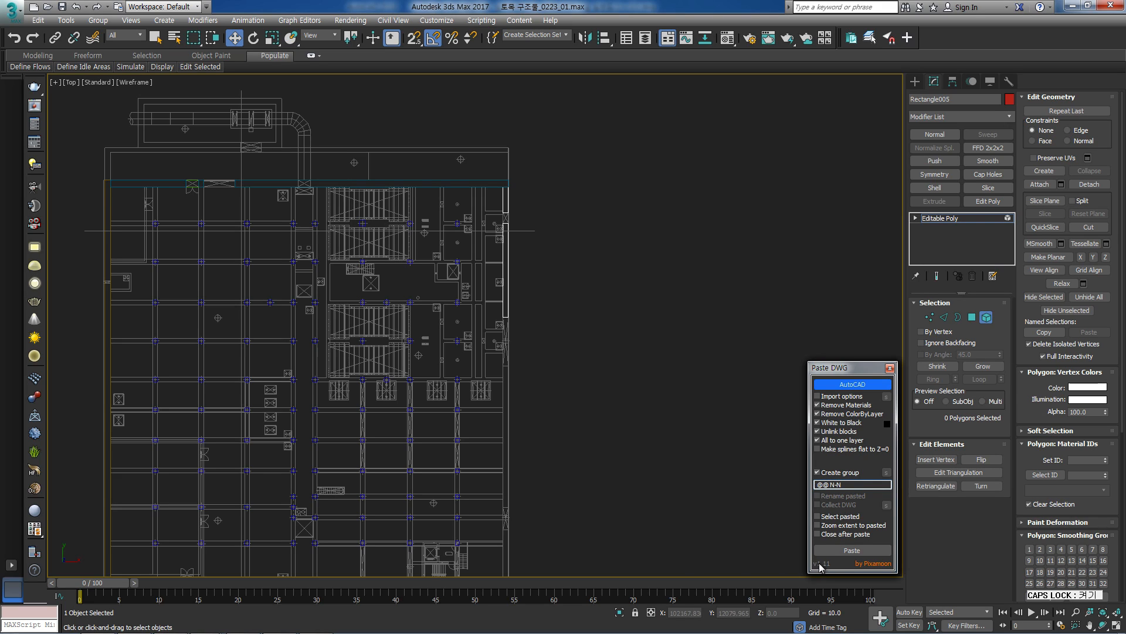
click(828, 550)
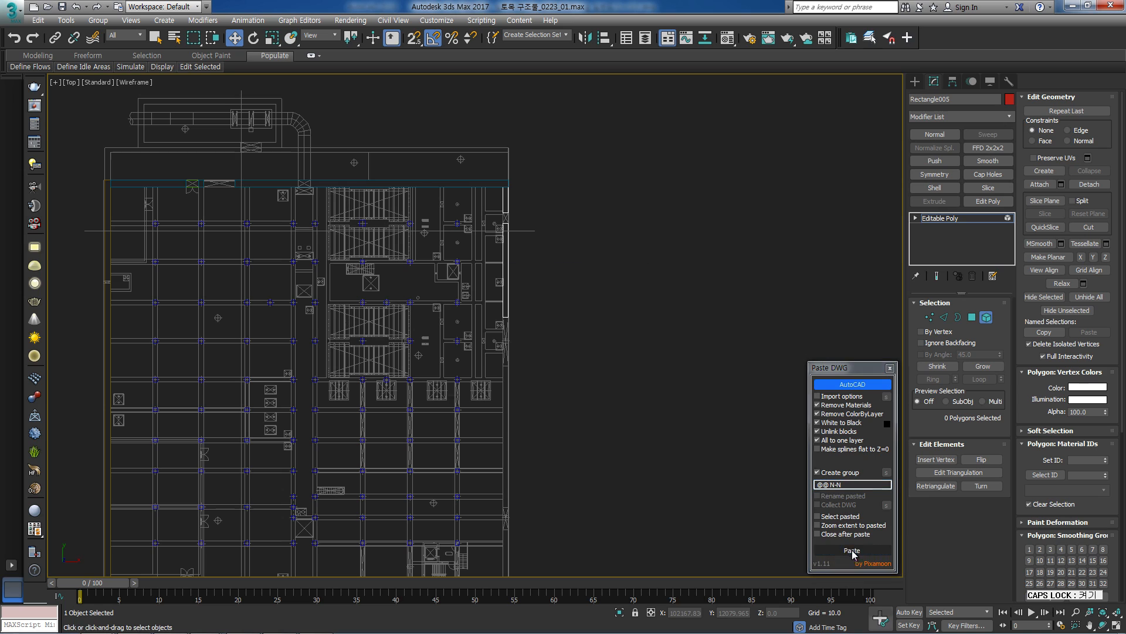
click(554, 392)
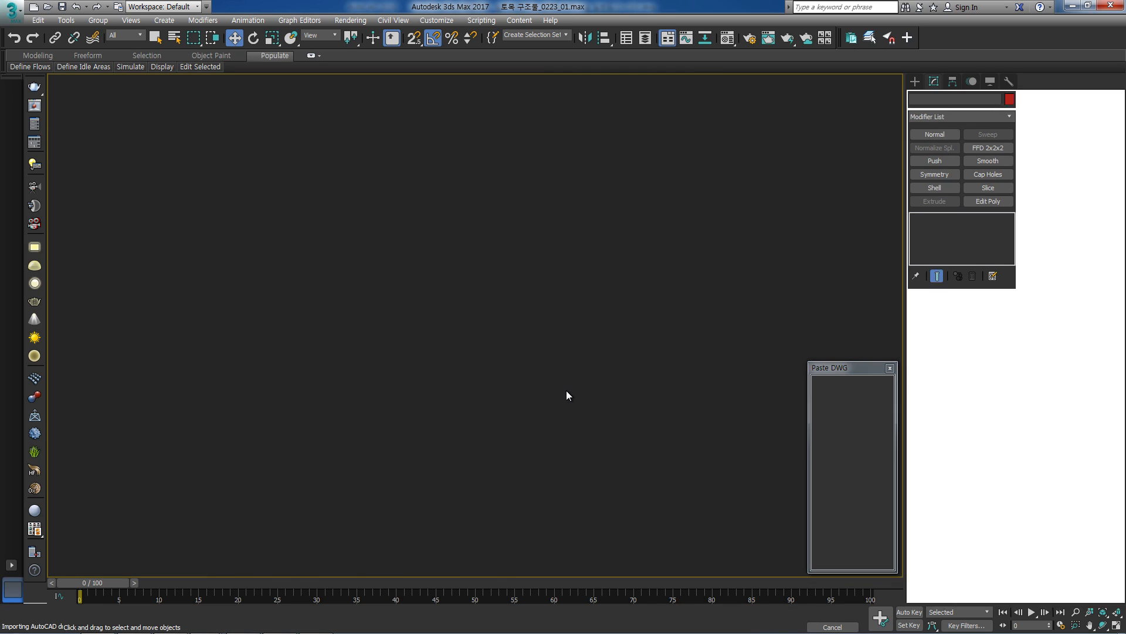
Select the @@ N-N group by name and set its X and Y position to 0.
key(h)
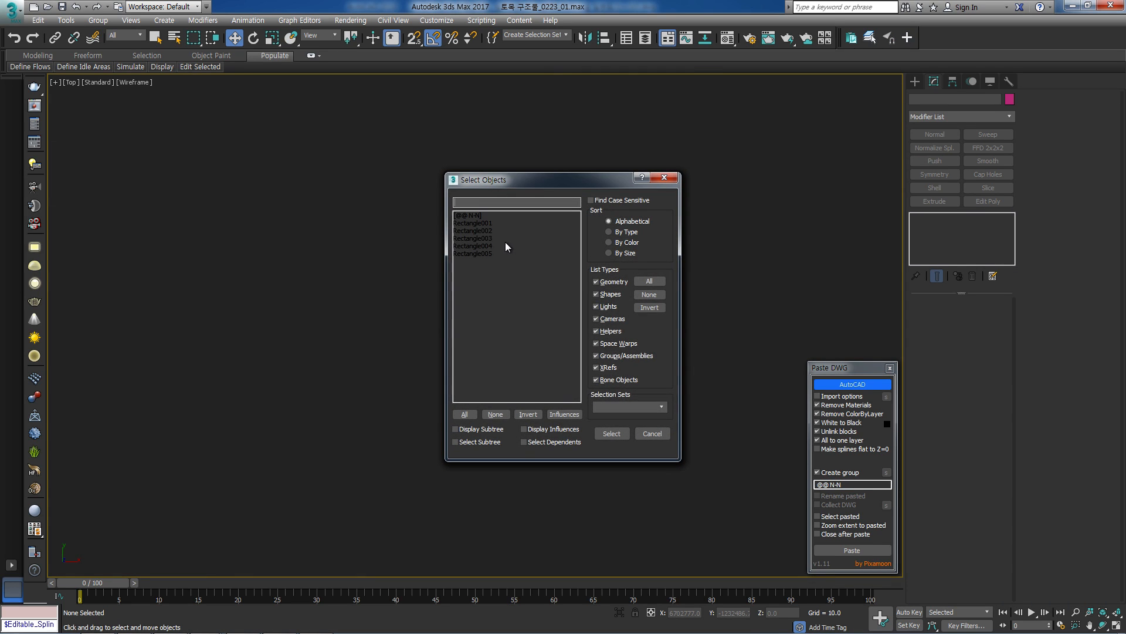
double_click(473, 223)
key(h)
double_click(474, 216)
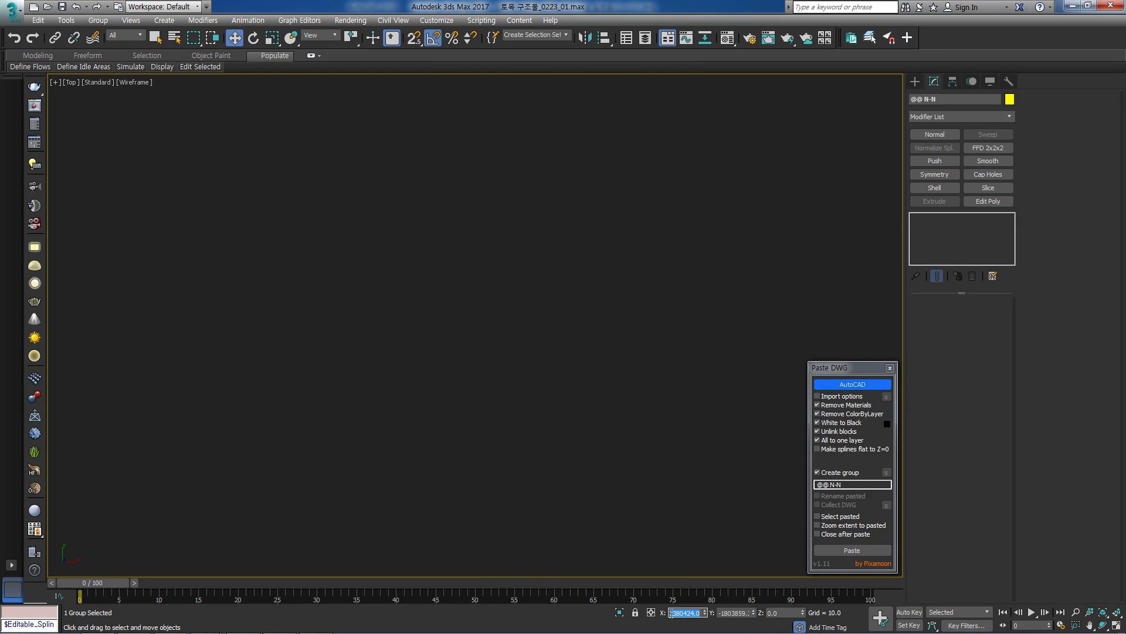
key(z)
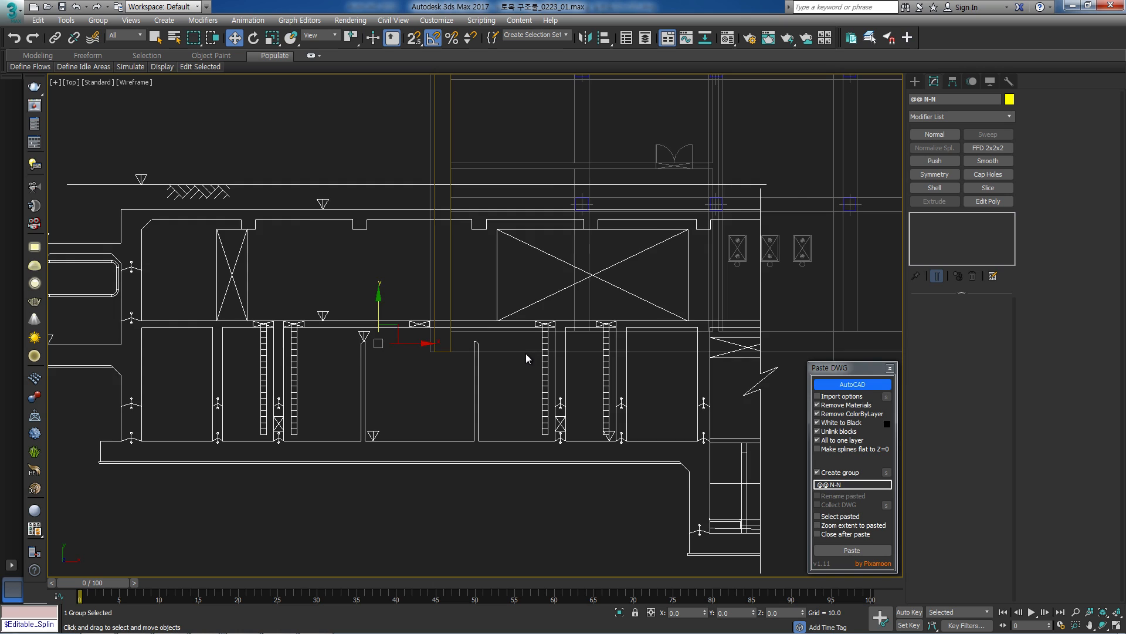
Move the @@ N-N group beside the plan's right wall and rotate it upright, parallel to that wall.
scroll(495, 391, down, 10)
drag(328, 452, 675, 259)
scroll(689, 317, up, 3)
key(e)
drag(641, 319, 660, 377)
drag(646, 331, 622, 324)
key(w)
key(e)
key(w)
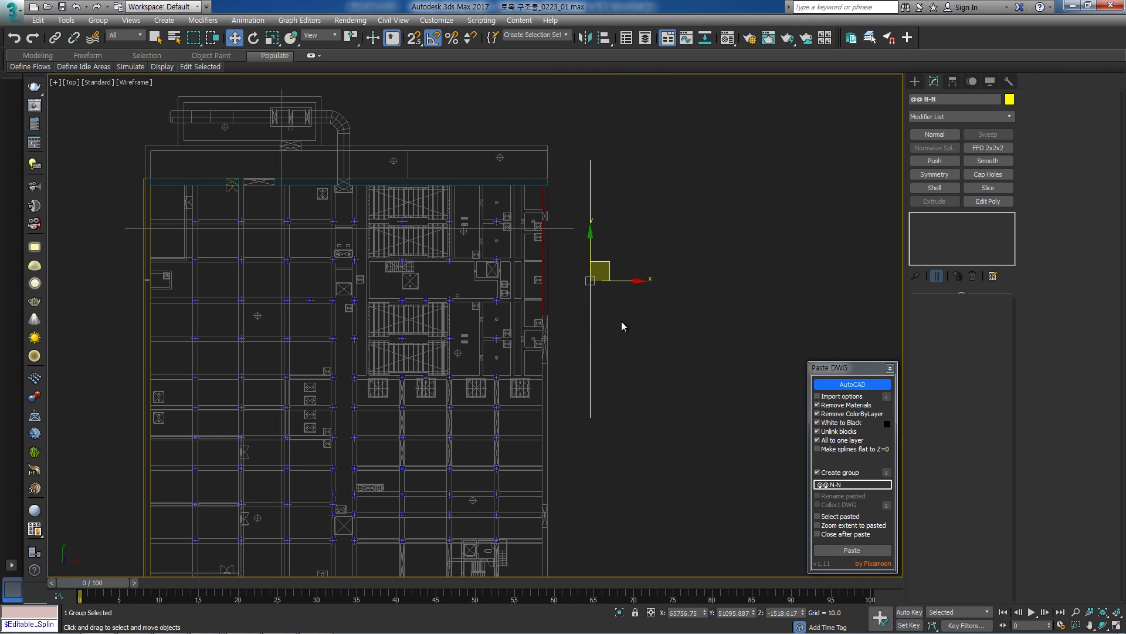
Move the section N-N group in the Left view so its wall and floor lines match the existing section drawing.
key(l)
scroll(575, 337, down, 4)
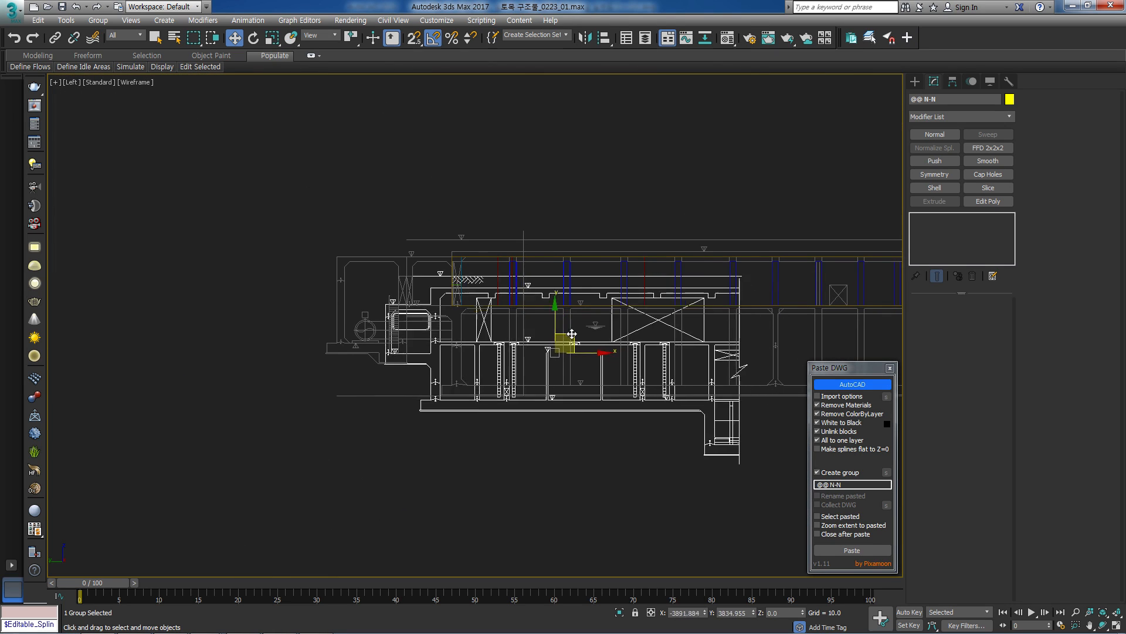
scroll(422, 347, up, 4)
scroll(423, 346, down, 2)
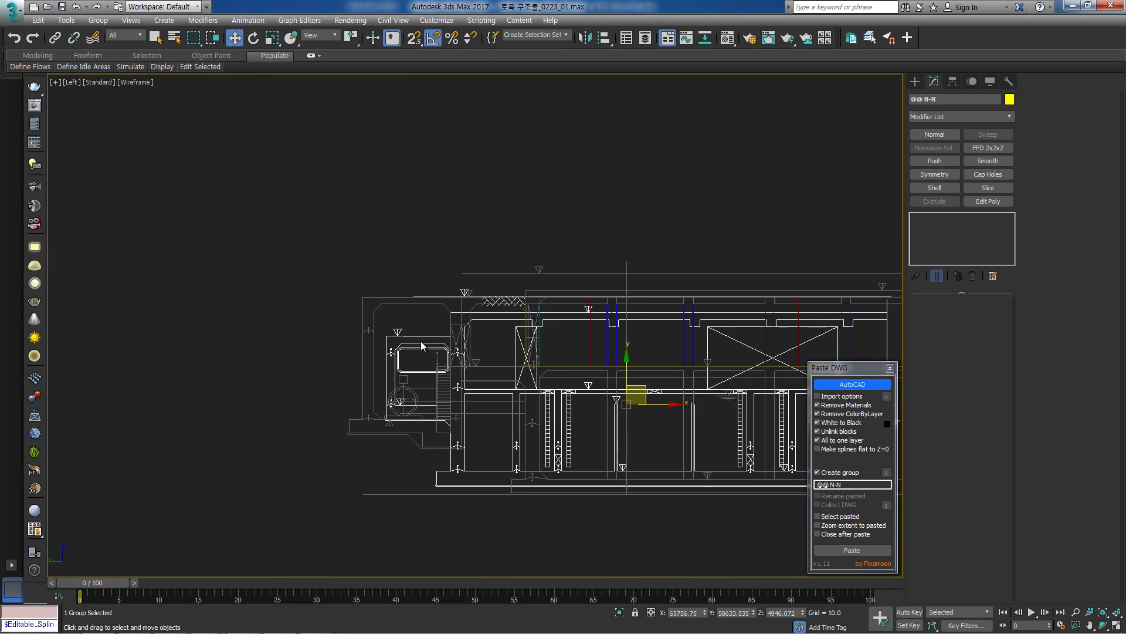
mouse_move(417, 331)
mouse_down()
mouse_move(398, 315)
mouse_move(474, 327)
mouse_move(501, 302)
mouse_move(645, 360)
mouse_move(487, 317)
mouse_move(510, 322)
mouse_move(507, 314)
mouse_move(495, 324)
mouse_up()
scroll(532, 277, up, 4)
key(s)
key(s)
scroll(496, 324, down, 3)
middle_drag(451, 374, 444, 335)
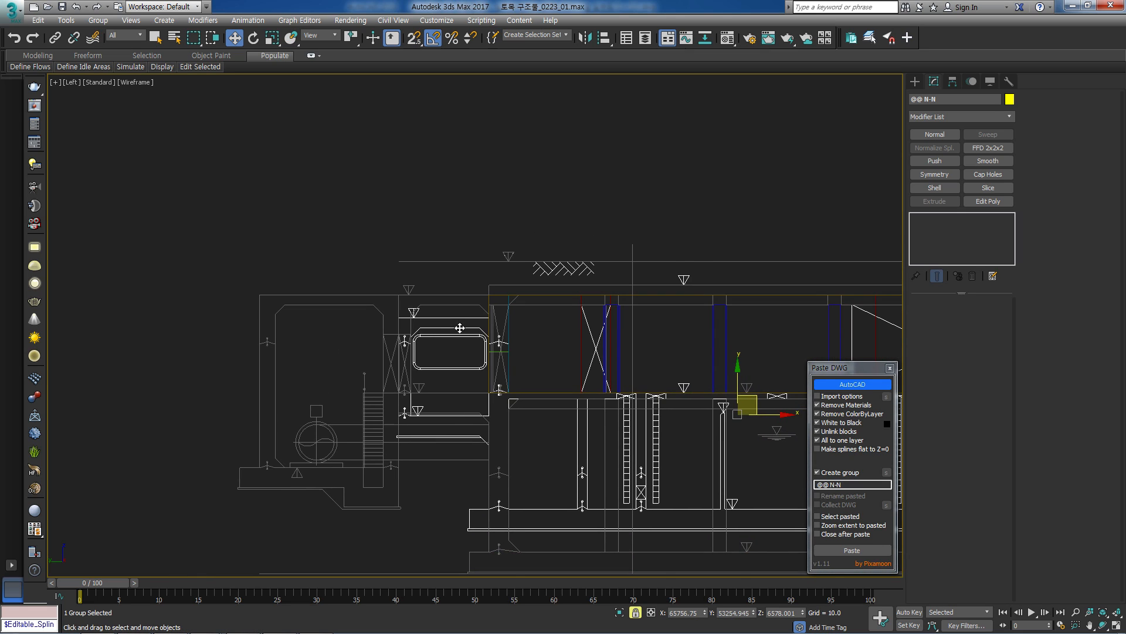
Try to shift the section N-N group vertically against the existing section's top slab line.
scroll(440, 327, up, 4)
scroll(422, 342, down, 4)
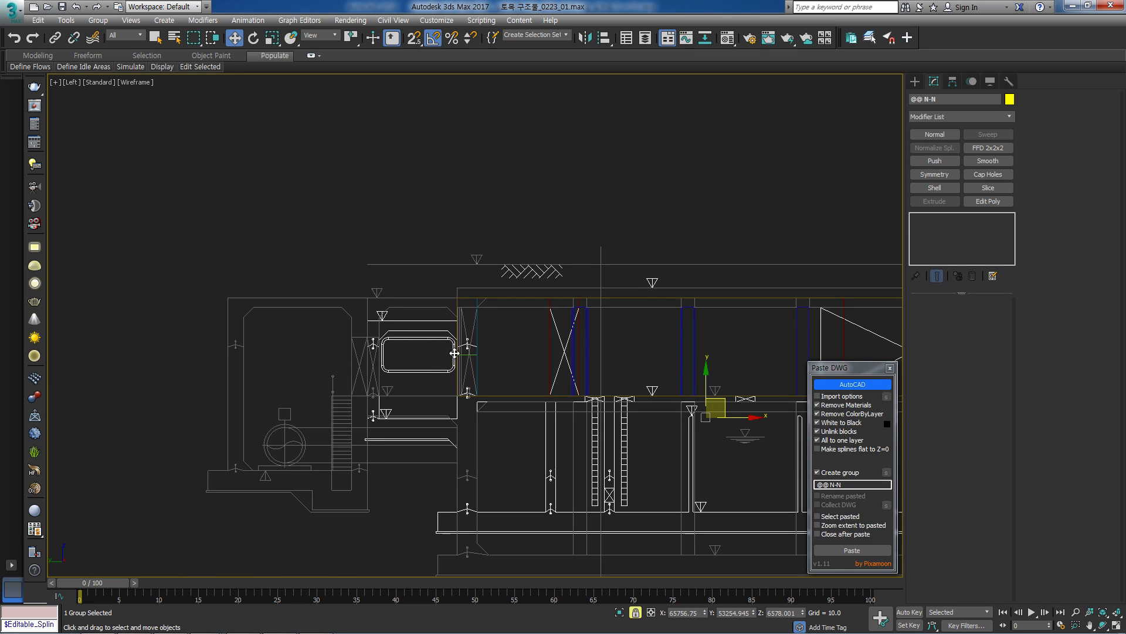
middle_drag(456, 355, 383, 336)
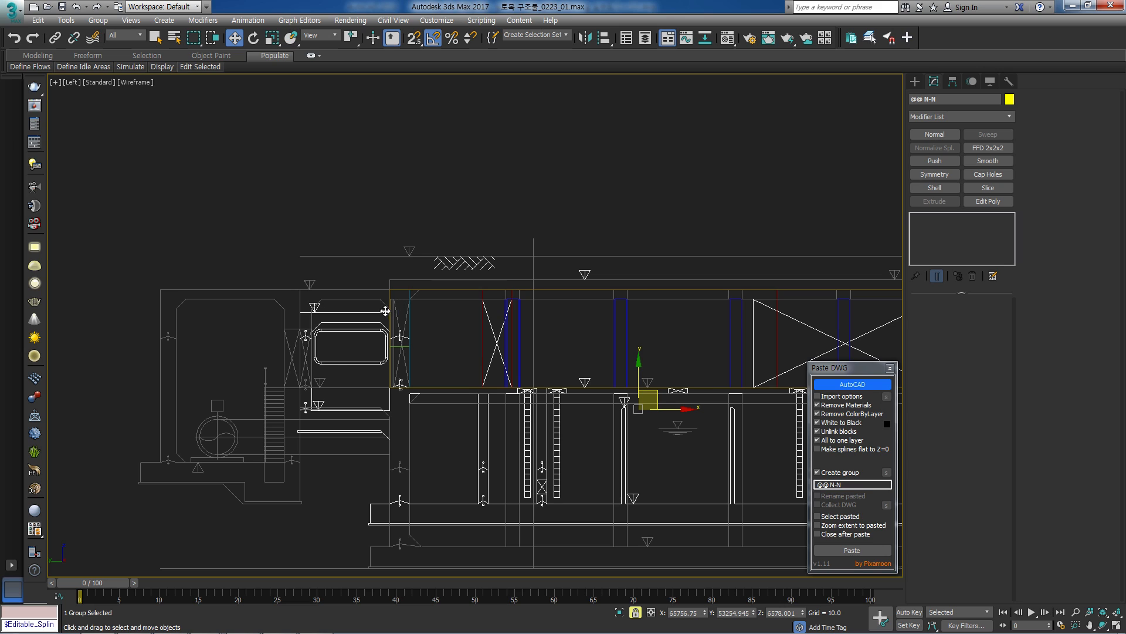
scroll(405, 317, down, 2)
middle_drag(468, 330, 455, 321)
mouse_move(561, 364)
middle_down()
mouse_move(274, 322)
mouse_move(421, 315)
middle_up()
mouse_move(469, 282)
mouse_down()
mouse_move(470, 336)
mouse_move(475, 283)
mouse_up()
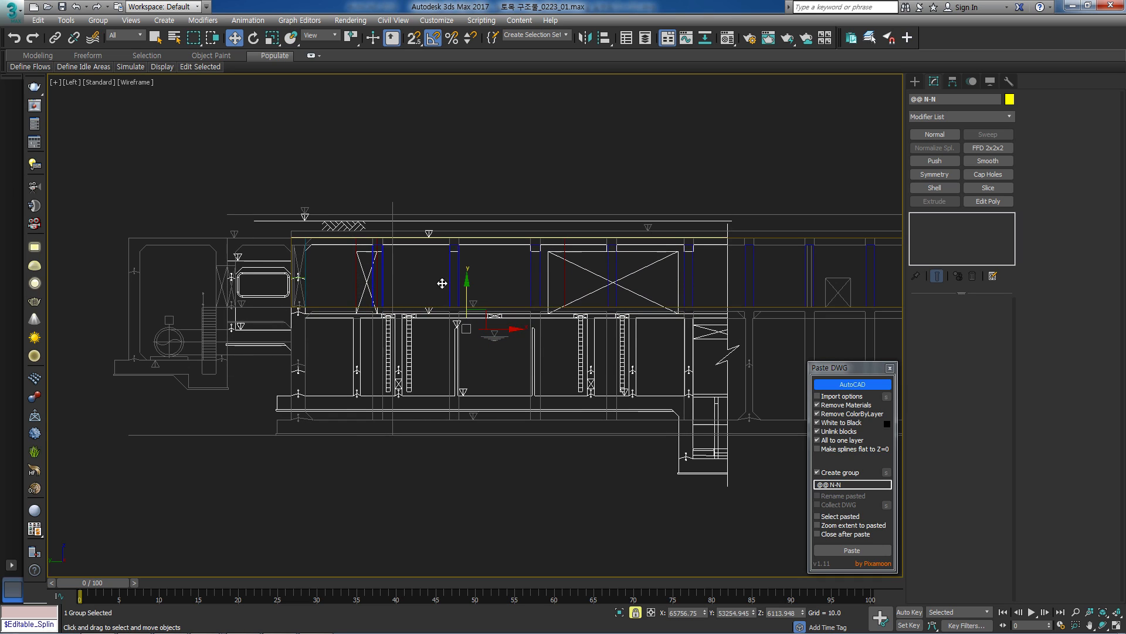
scroll(258, 230, up, 5)
key(s)
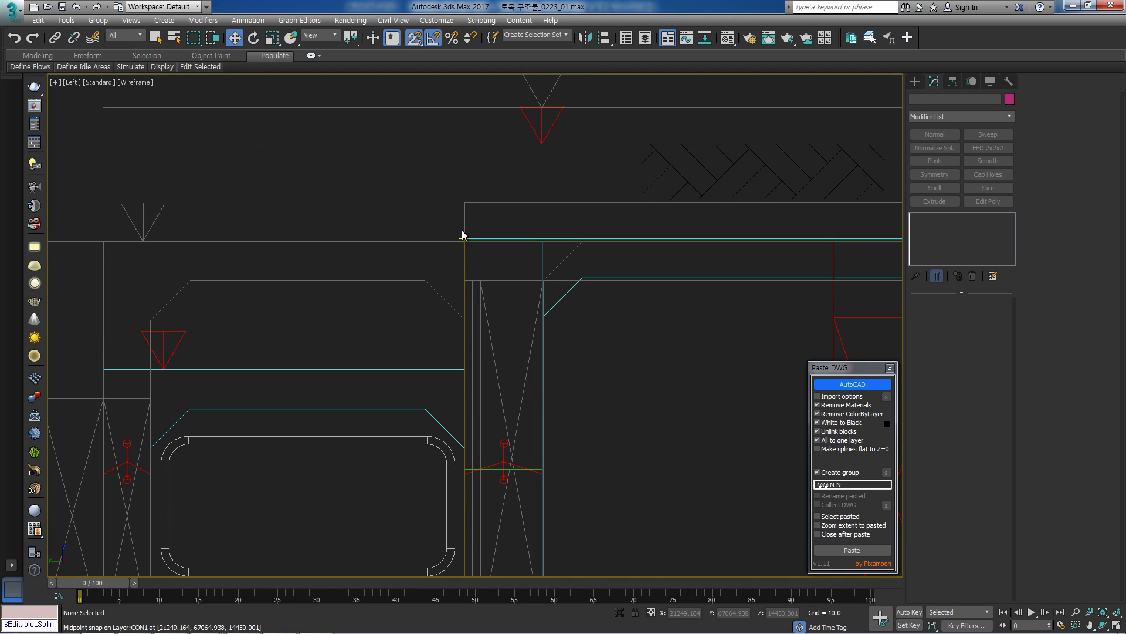
key(space)
drag(464, 233, 463, 197)
key(s)
key(space)
scroll(474, 286, down, 3)
mouse_move(497, 301)
middle_down()
mouse_move(418, 293)
mouse_move(434, 293)
middle_up()
Move the section N-N group along X in the Top view to the plan's right wall and check it in 3D.
key(t)
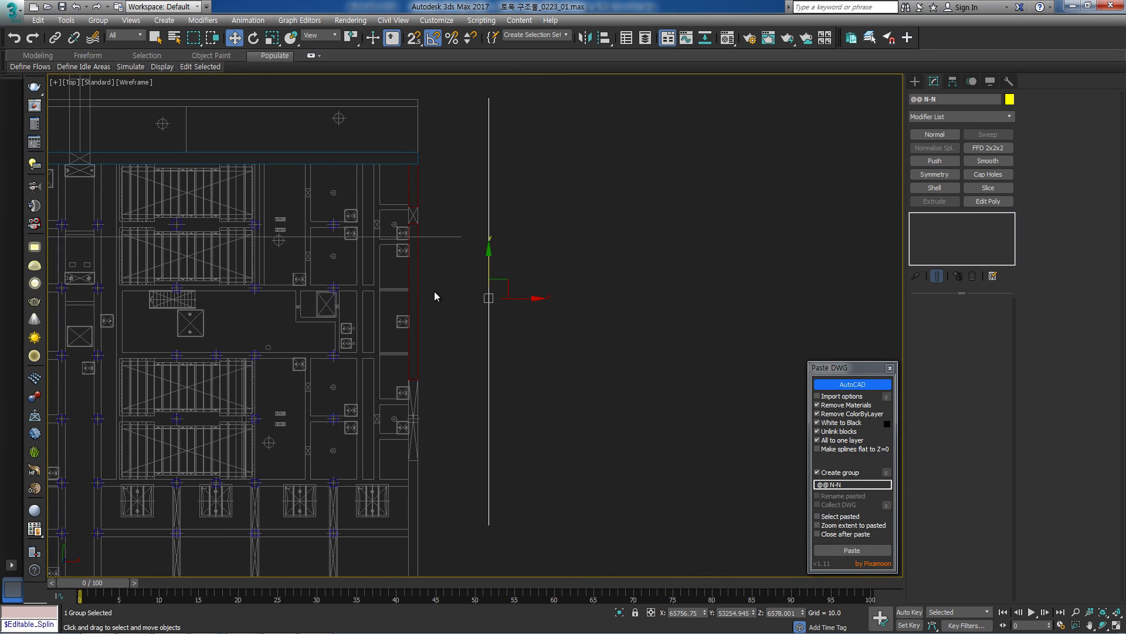
drag(525, 299, 438, 309)
alt+middle_drag(417, 220, 375, 248)
alt+middle_drag(595, 369, 639, 309)
alt+middle_drag(568, 284, 620, 406)
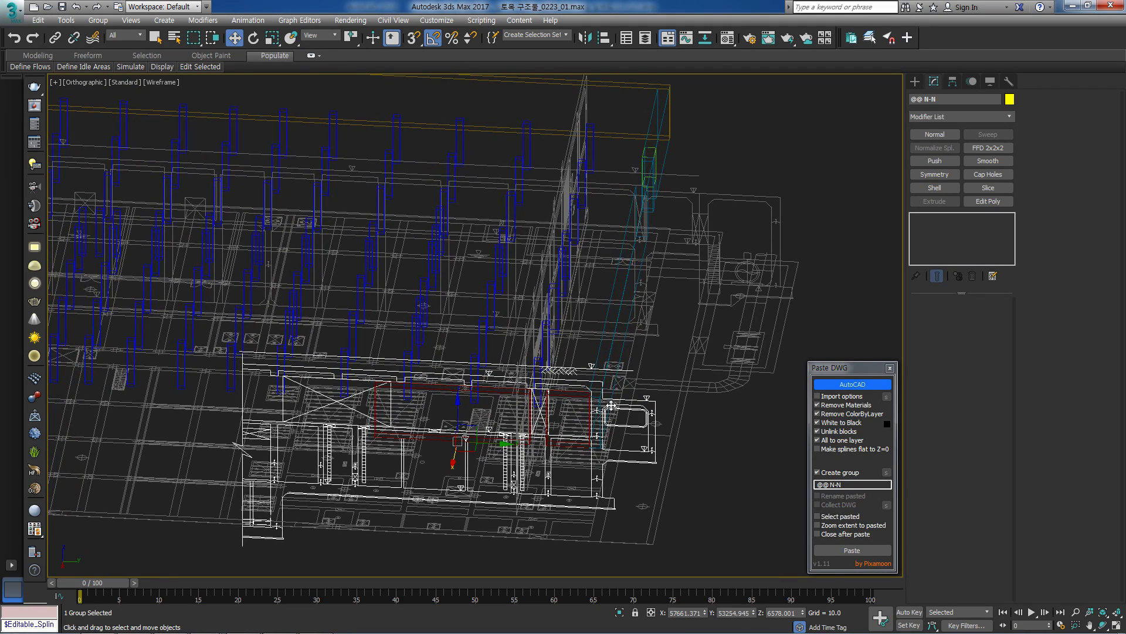
Open the @@ N-N group, delete the rounded rectangular outline in its side duct, and close the group.
key(l)
scroll(433, 246, up, 2)
scroll(538, 284, up, 2)
scroll(609, 298, up, 3)
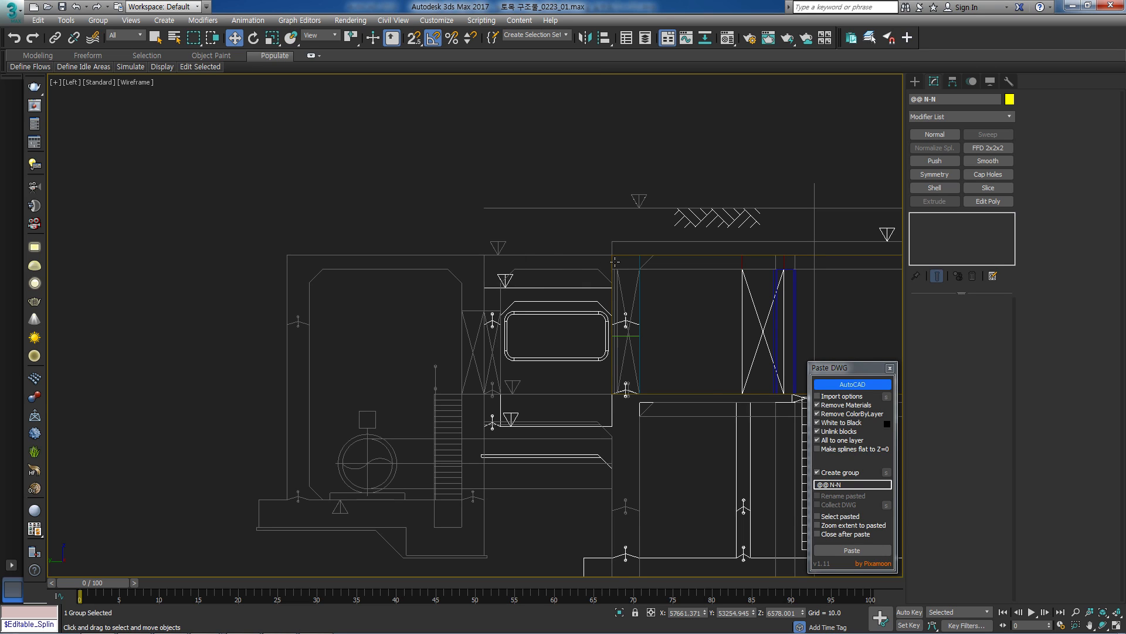
middle_drag(597, 289, 476, 282)
scroll(516, 323, down, 8)
scroll(567, 328, up, 3)
scroll(452, 308, up, 3)
click(441, 354)
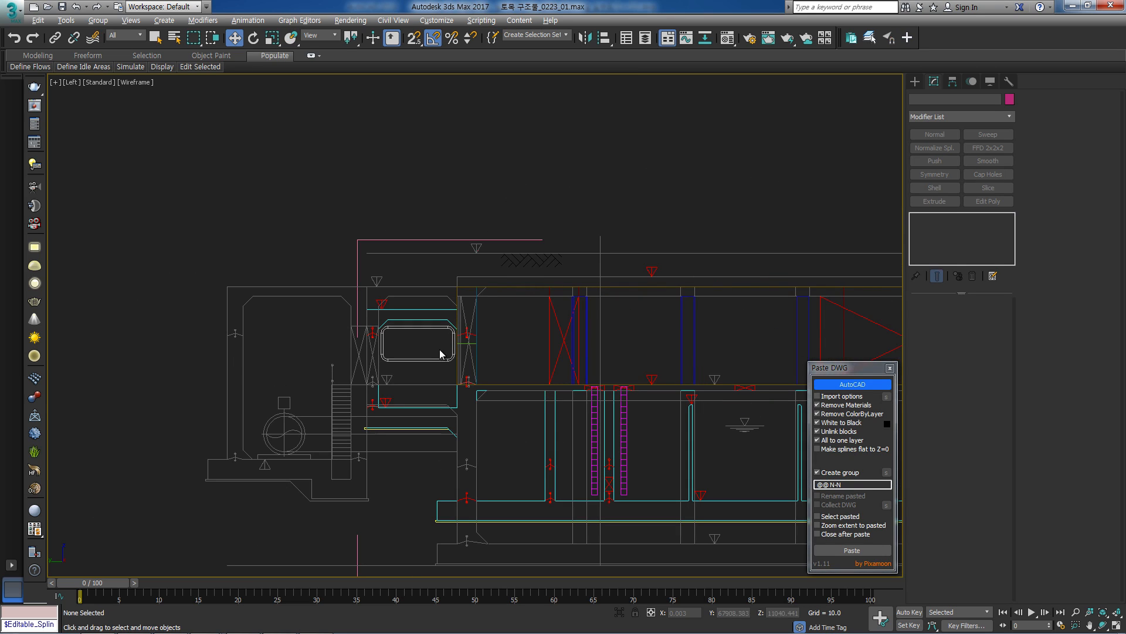
click(432, 359)
key(Delete)
middle_drag(700, 389, 530, 342)
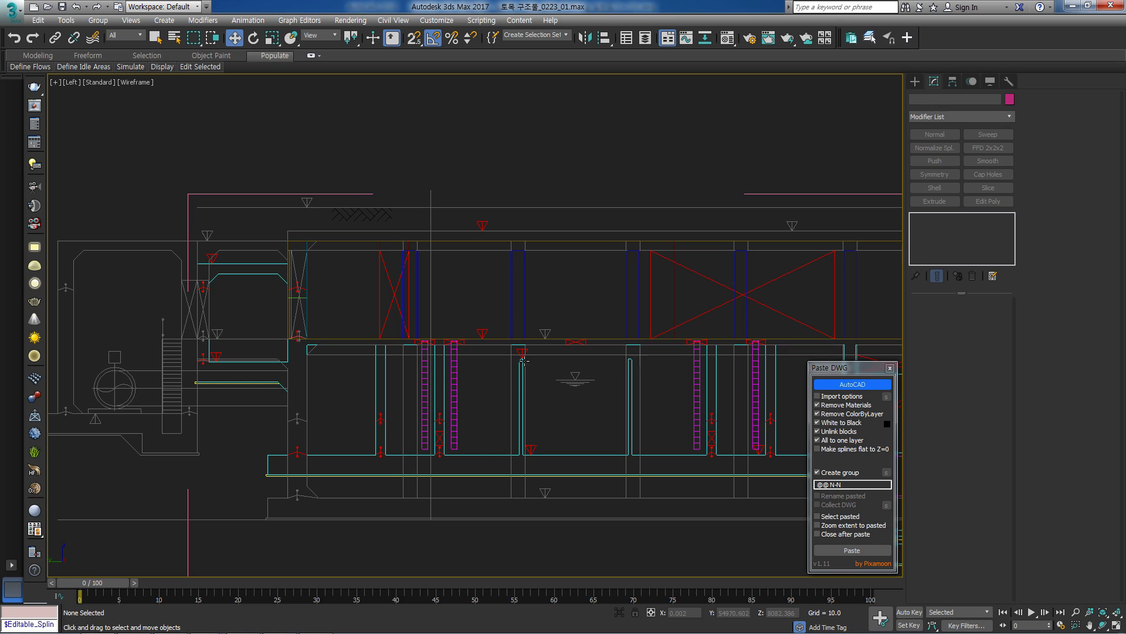
click(524, 361)
key(alt+c)
middle_drag(603, 367, 552, 376)
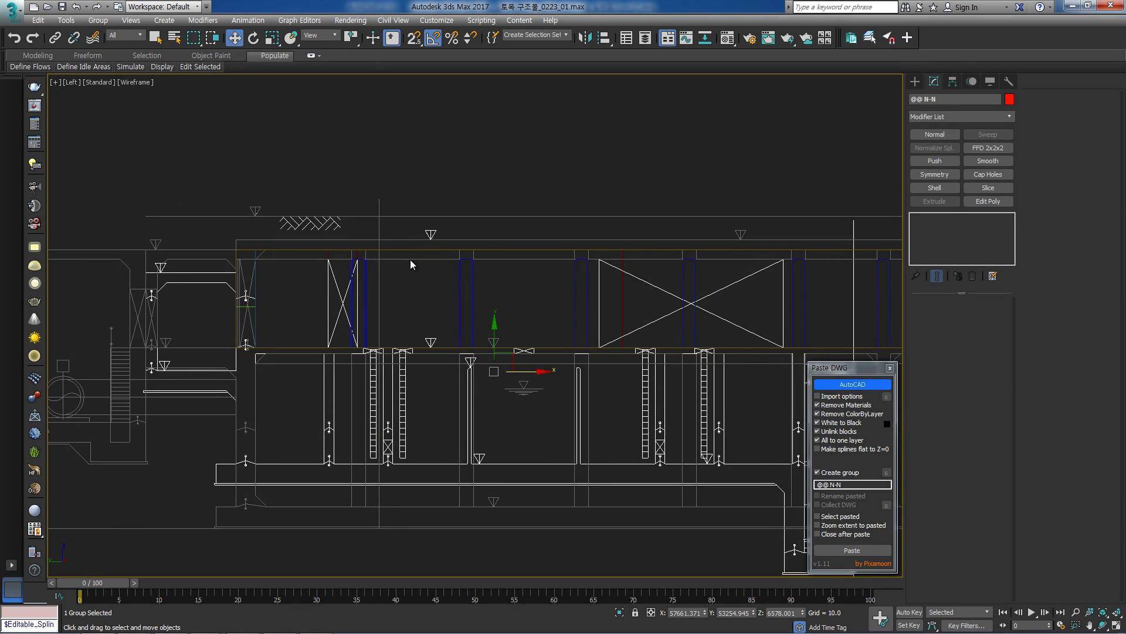
Compare the section's crossed openings with the wall, and move the N-N group just outside the plan's right wall.
middle_drag(602, 252, 522, 253)
scroll(594, 251, up, 4)
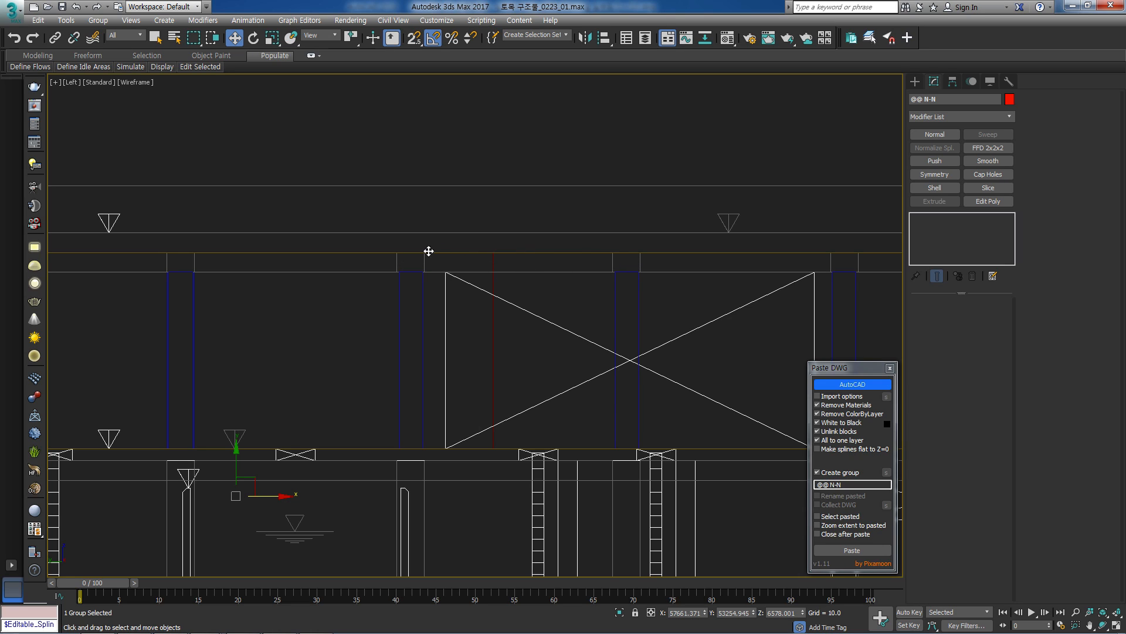
middle_drag(434, 271, 408, 281)
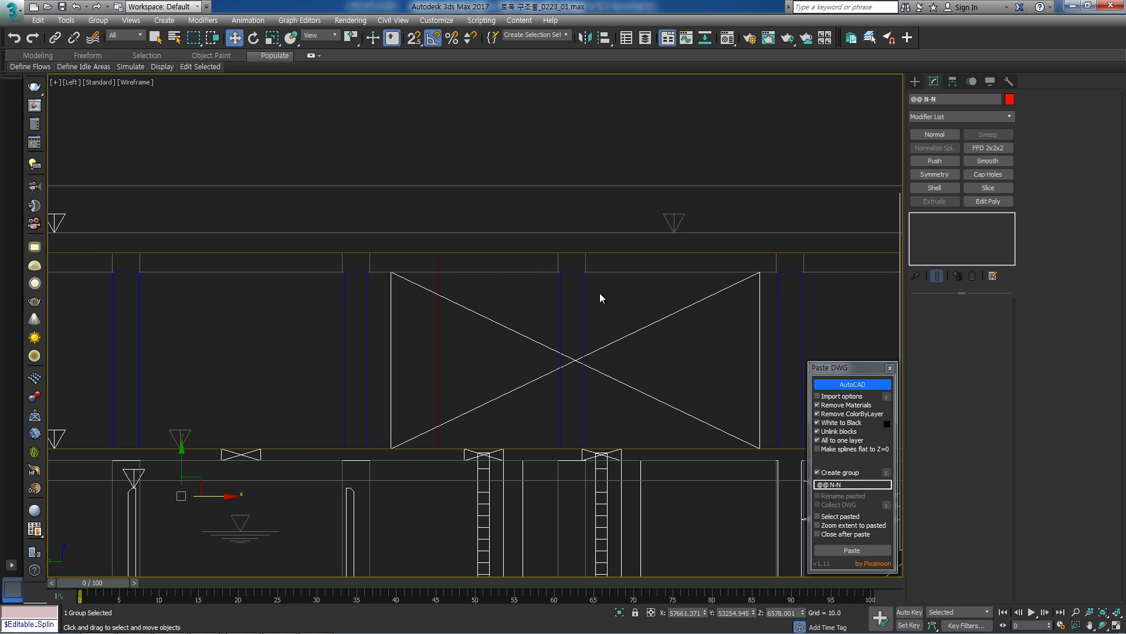
scroll(558, 285, down, 3)
middle_drag(557, 288, 513, 294)
middle_drag(341, 311, 376, 312)
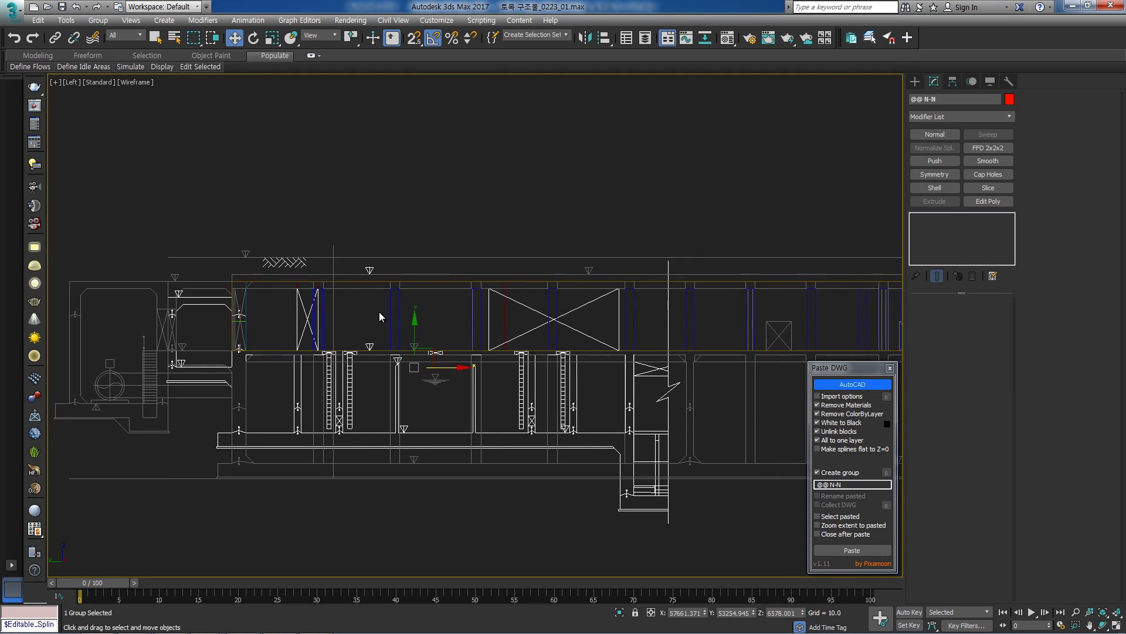
key(t)
scroll(522, 284, down, 3)
drag(511, 268, 549, 264)
click(552, 270)
Select the red right wall object and pick its long segment between the two crossed openings as an element.
middle_drag(488, 258, 494, 274)
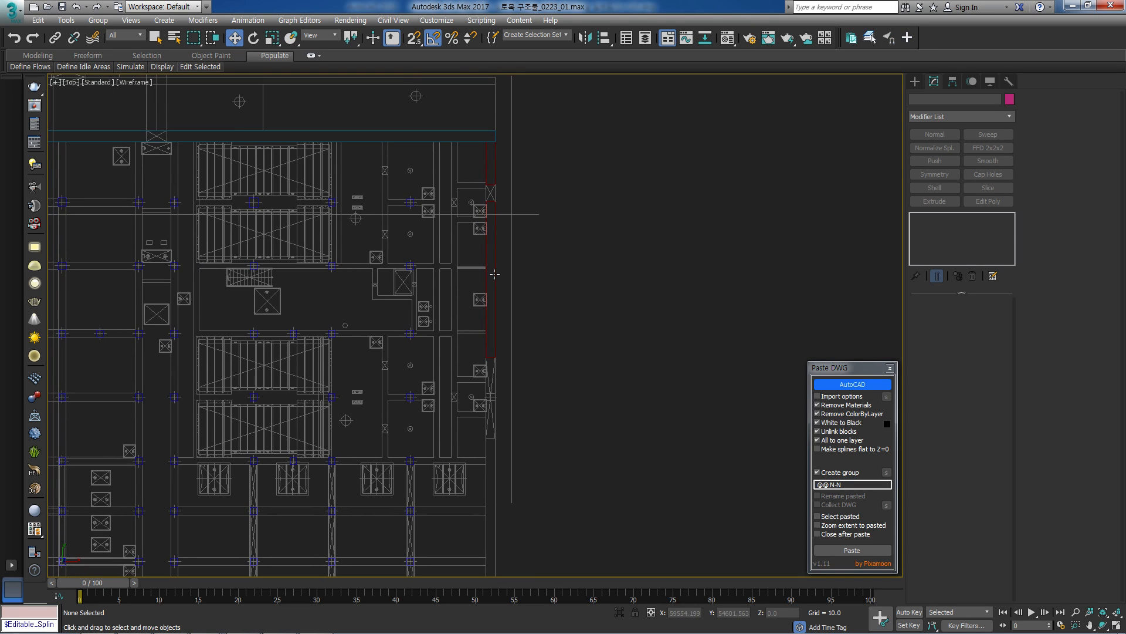
click(495, 274)
scroll(504, 254, up, 2)
scroll(525, 256, down, 2)
click(986, 319)
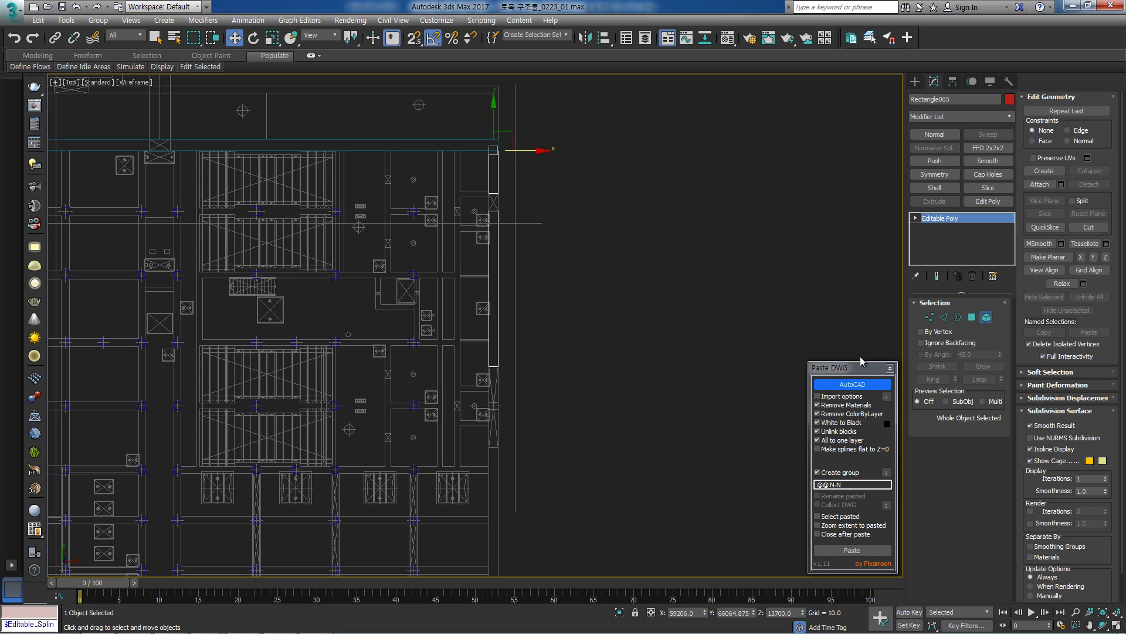
middle_drag(566, 277, 573, 221)
click(498, 213)
middle_drag(500, 405, 501, 357)
scroll(495, 379, up, 3)
scroll(495, 378, down, 3)
key(l)
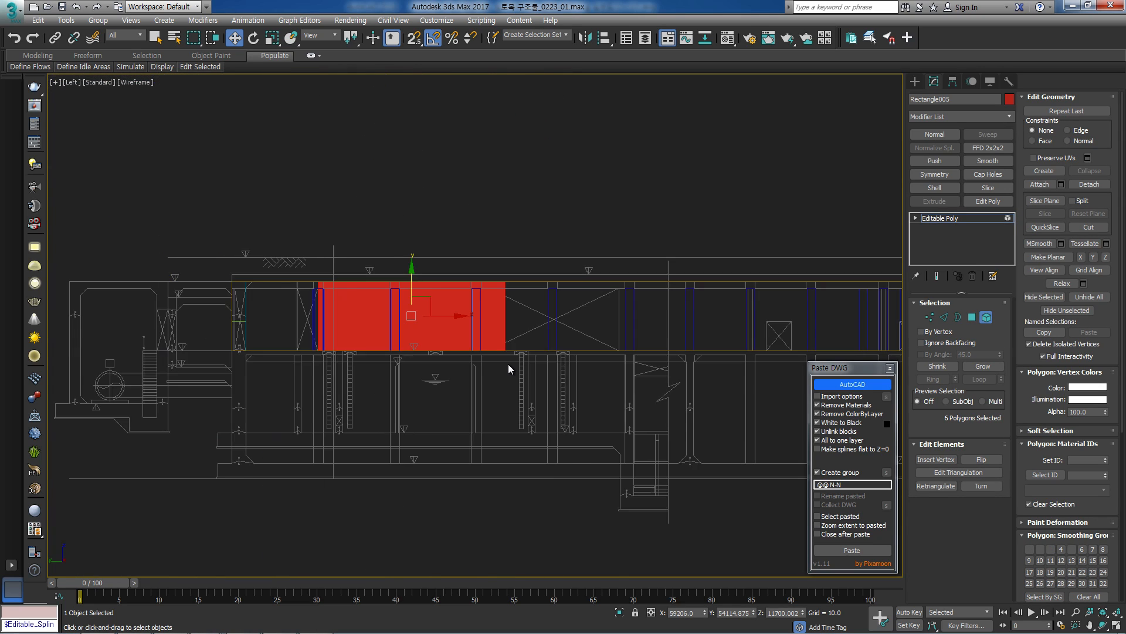
Select the wall segment's end vertices next to the section's large crossed opening in the Left view.
scroll(508, 363, up, 5)
scroll(624, 359, down, 2)
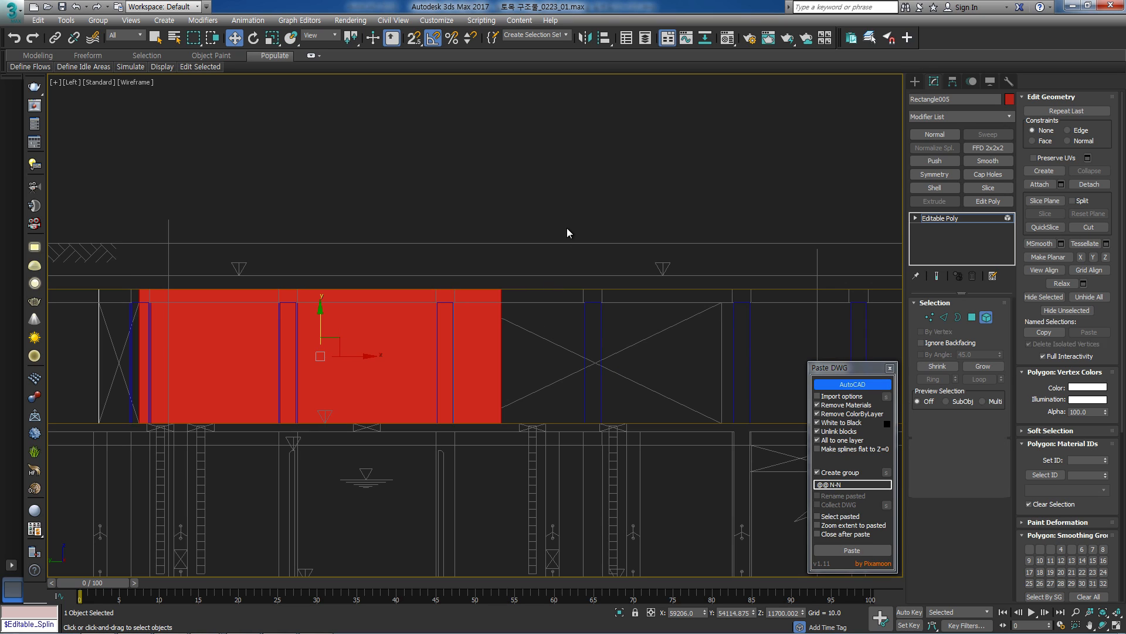
key(1)
drag(568, 227, 533, 399)
middle_drag(471, 469, 388, 374)
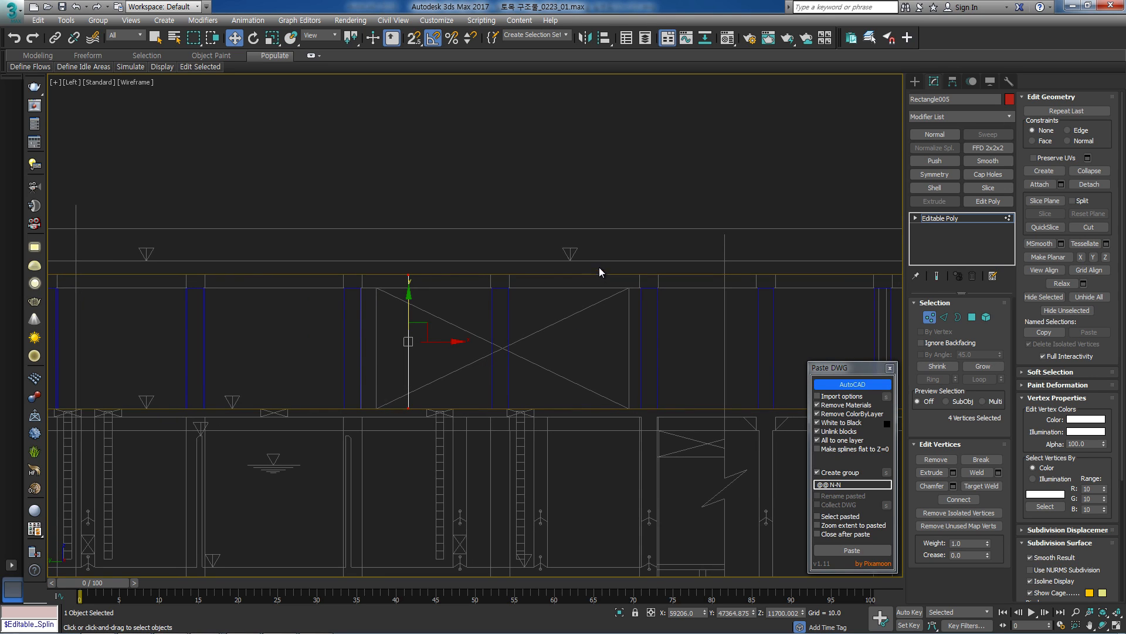
Switch to AutoCAD and check on the key plan where section line N-N cuts the building.
click(321, 625)
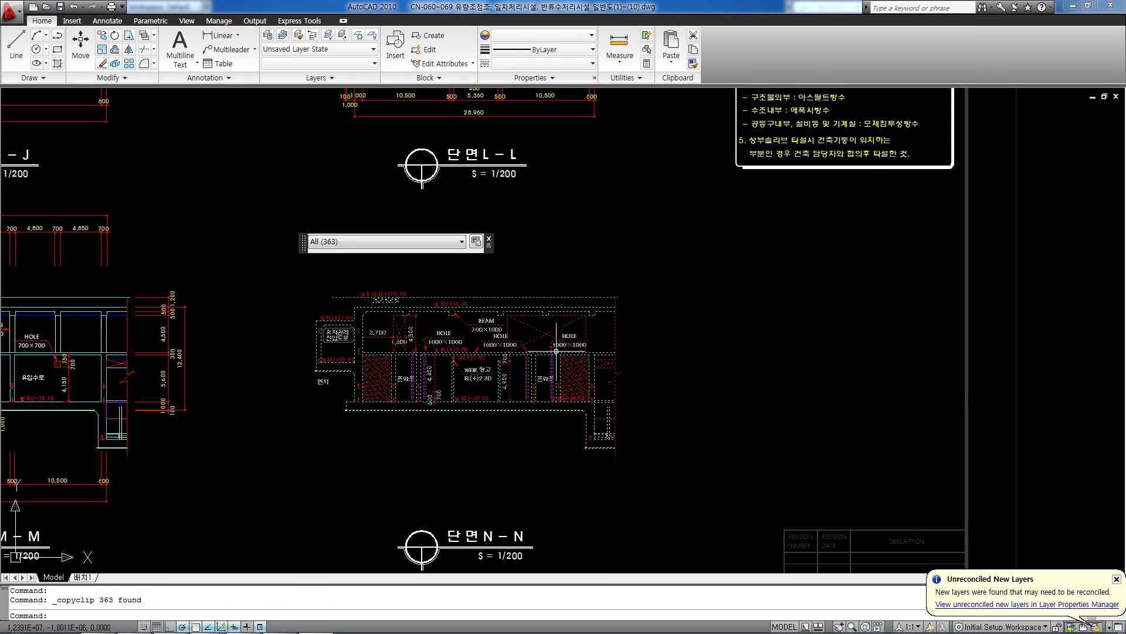
key(Escape)
key(Escape)
scroll(546, 350, up, 3)
scroll(625, 306, down, 8)
scroll(758, 299, up, 6)
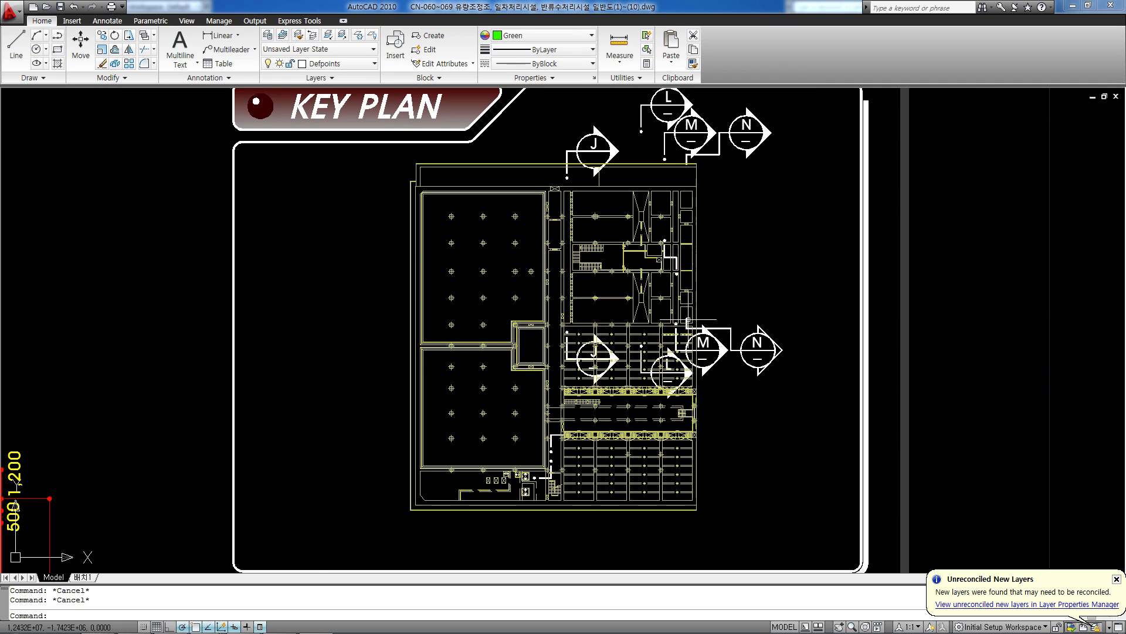
Browse the AutoCAD sheets to find the floor plan showing the right outer wall with its hole and column labels.
scroll(689, 325, down, 7)
middle_drag(576, 231, 639, 478)
middle_drag(647, 239, 667, 330)
middle_drag(624, 188, 625, 220)
scroll(625, 219, down, 1)
middle_drag(645, 117, 653, 315)
scroll(633, 432, down, 4)
middle_drag(587, 245, 576, 486)
middle_drag(578, 147, 575, 311)
middle_drag(577, 111, 571, 356)
middle_drag(569, 171, 575, 359)
scroll(580, 347, up, 13)
scroll(586, 352, down, 14)
middle_drag(601, 181, 579, 421)
middle_drag(561, 203, 558, 252)
scroll(555, 259, up, 12)
scroll(546, 279, down, 8)
scroll(553, 254, up, 6)
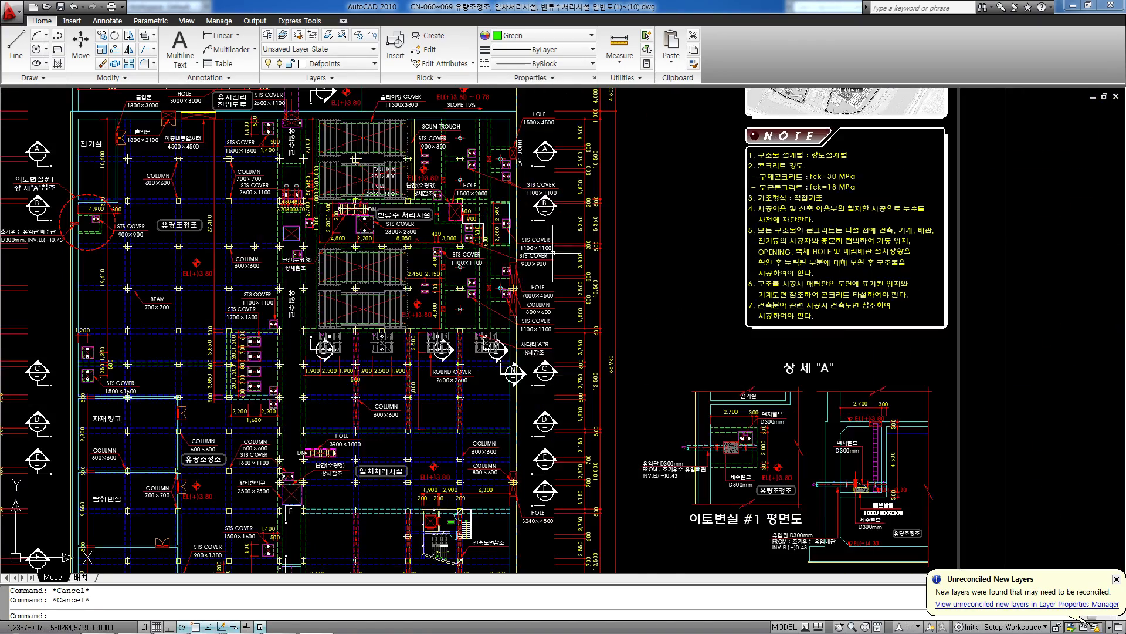
Examine the hole and column labels and dimensions along the right outer wall on the AutoCAD plan.
scroll(552, 254, up, 3)
scroll(481, 323, up, 3)
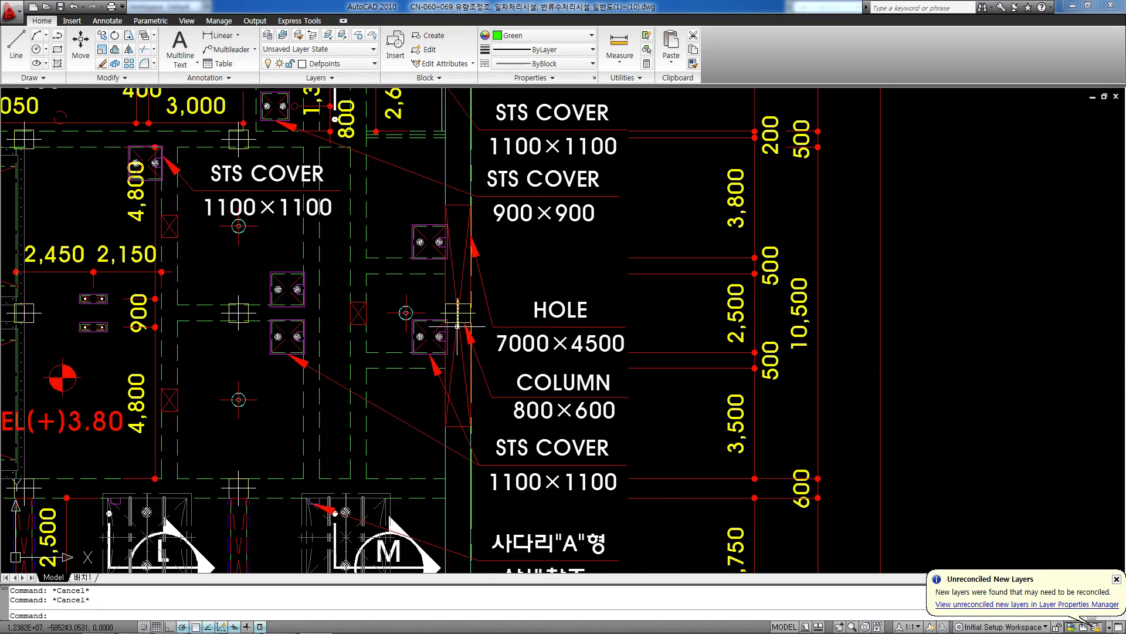
scroll(458, 324, up, 2)
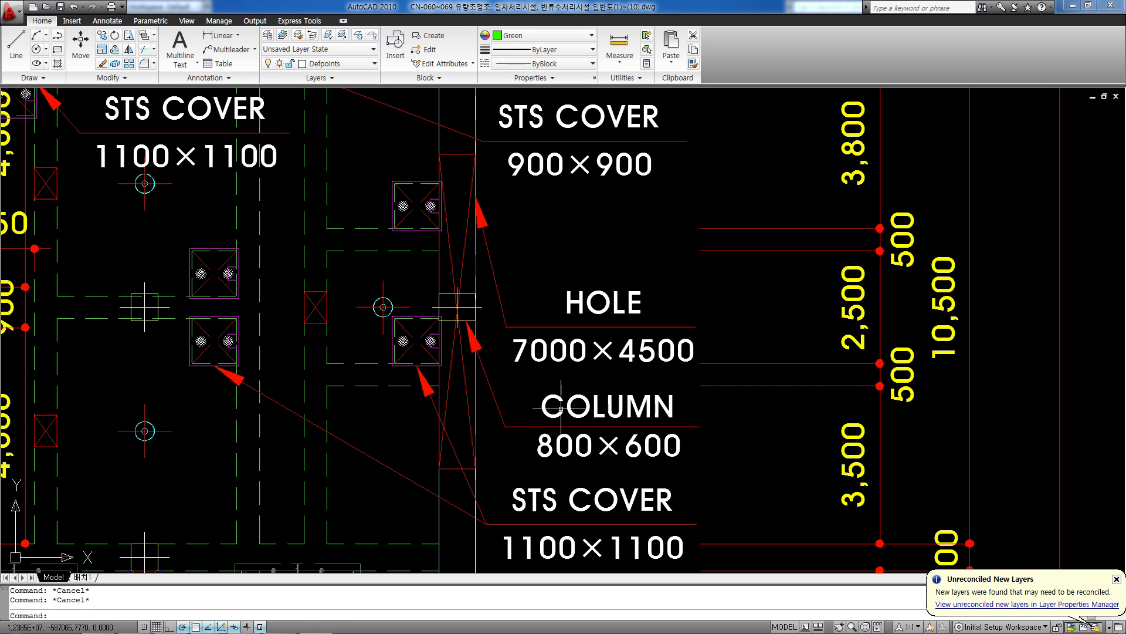
scroll(509, 398, down, 2)
middle_drag(509, 397, 576, 392)
scroll(531, 328, up, 2)
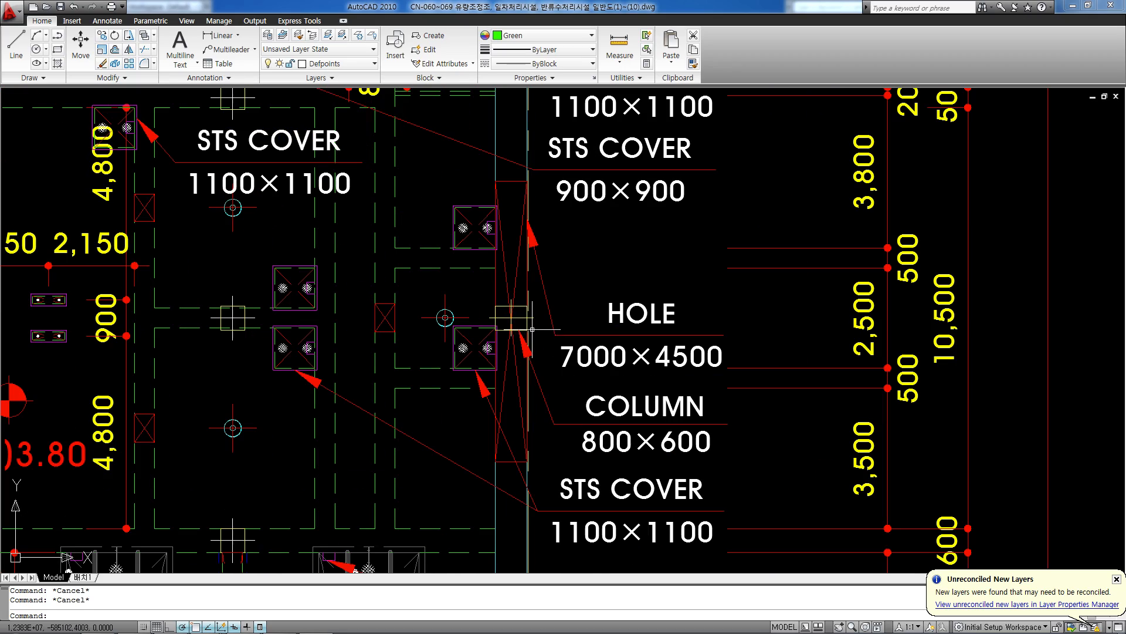
scroll(505, 319, down, 3)
scroll(505, 319, up, 1)
scroll(504, 319, down, 4)
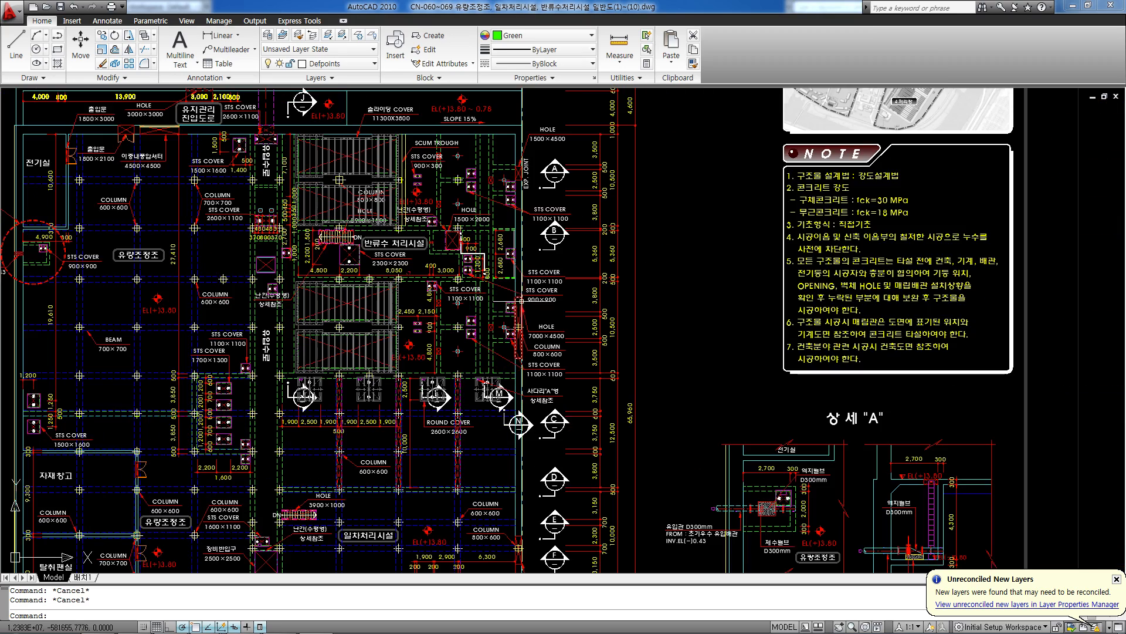
scroll(504, 326, up, 4)
scroll(508, 346, down, 4)
scroll(515, 399, up, 3)
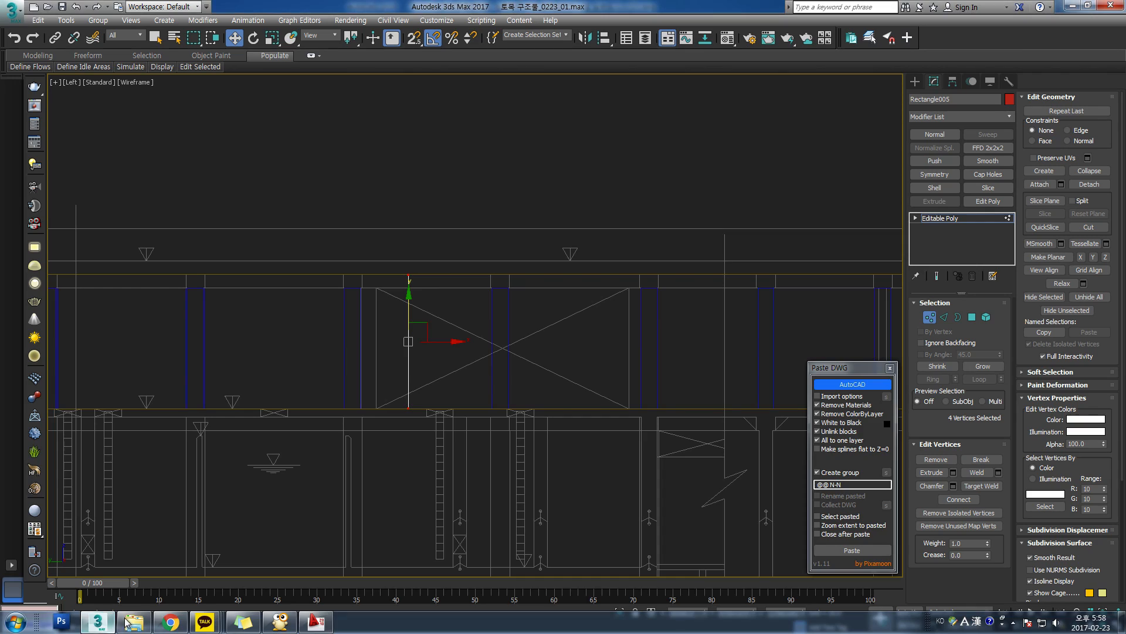
Switch back to 3ds Max and clone the right wall's long segment as an element below the next crossed opening.
scroll(529, 332, up, 2)
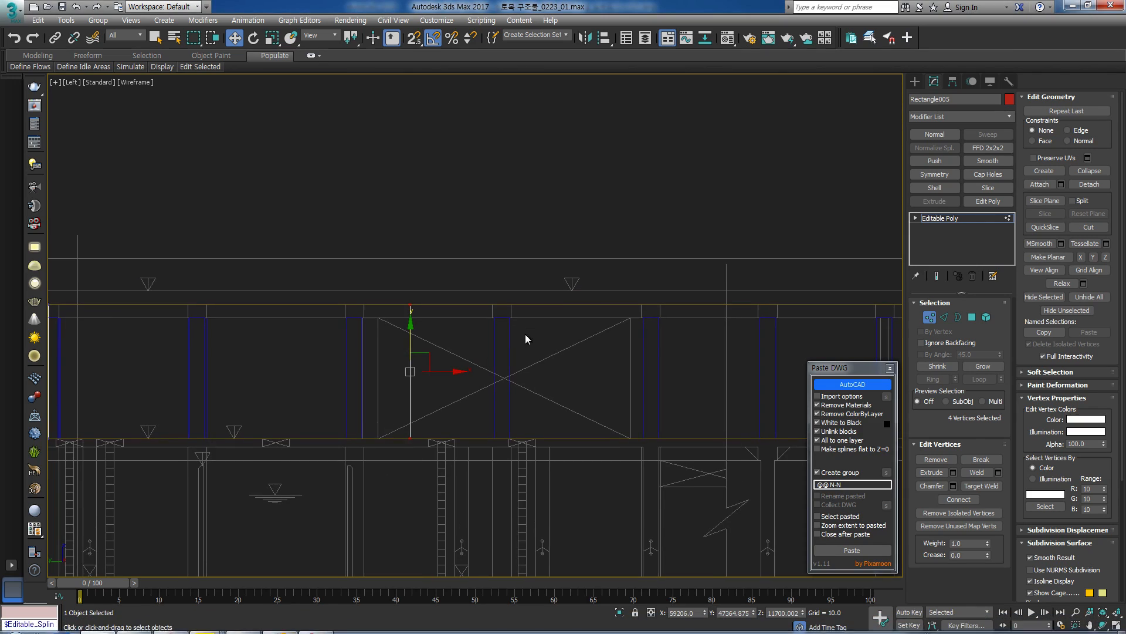
key(t)
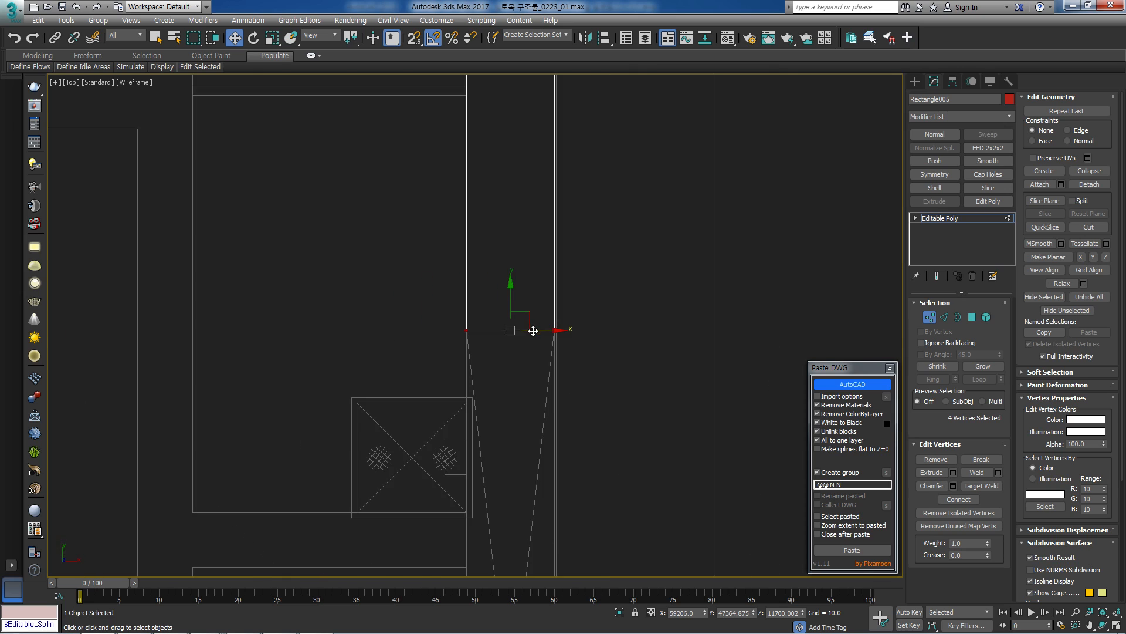
click(985, 319)
click(532, 264)
scroll(501, 358, down, 3)
middle_drag(501, 358, 474, 351)
shift+drag(490, 216, 508, 528)
click(614, 336)
Snap the cloned wall segment's upper end to the lower edge of the crossed opening in the plan.
scroll(491, 394, up, 5)
key(s)
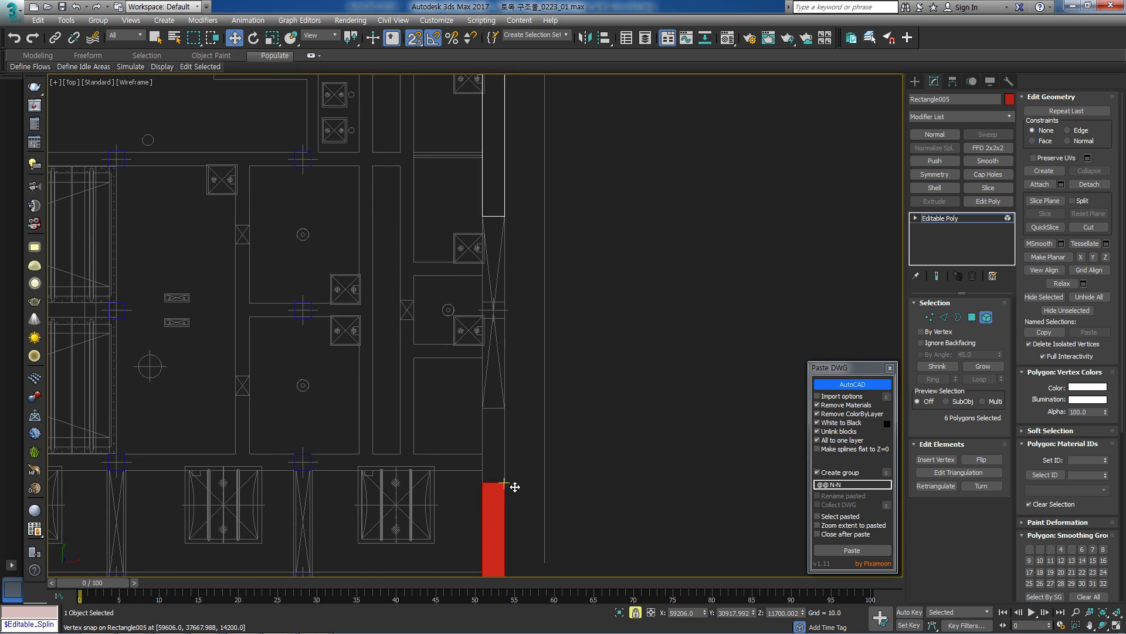
drag(505, 481, 508, 419)
Snap the cloned segment's lower end vertices to the upper edge of the next crossed opening down the wall.
scroll(517, 423, down, 5)
middle_drag(546, 492, 569, 241)
key(1)
drag(604, 260, 474, 308)
scroll(515, 309, up, 5)
key(s)
drag(516, 263, 558, 455)
key(s)
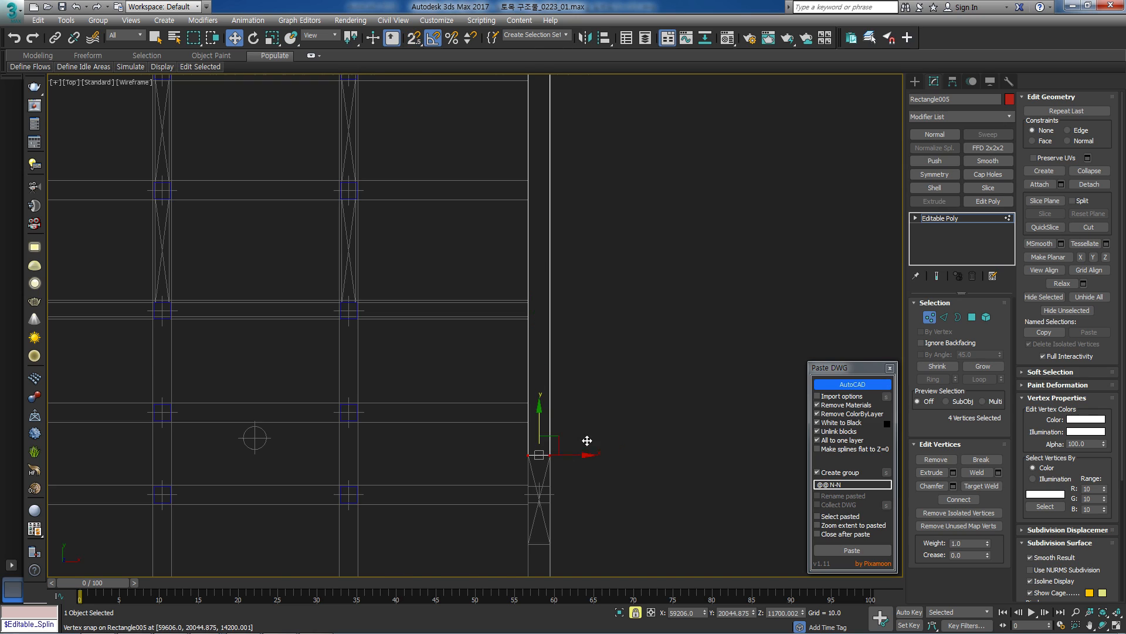
Clone the right wall's long segment as an element and snap its upper end to the lower edge of the lowest crossed opening.
scroll(586, 382, down, 6)
click(986, 317)
click(527, 163)
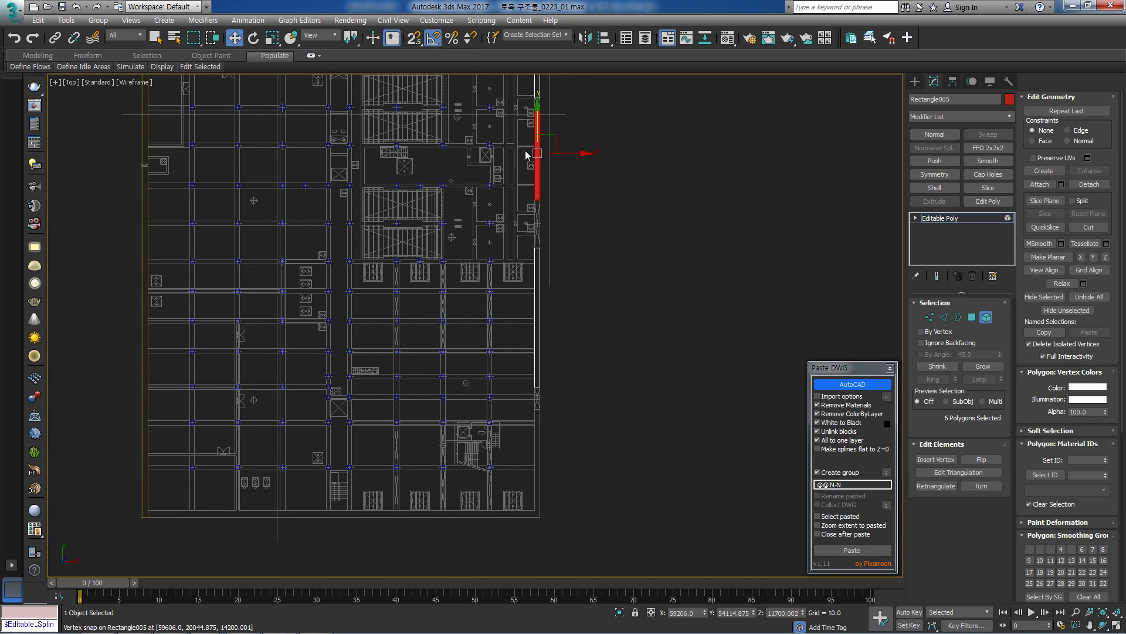
mouse_move(538, 113)
shift+mouse_down()
mouse_move(574, 493)
mouse_move(578, 439)
shift+mouse_up()
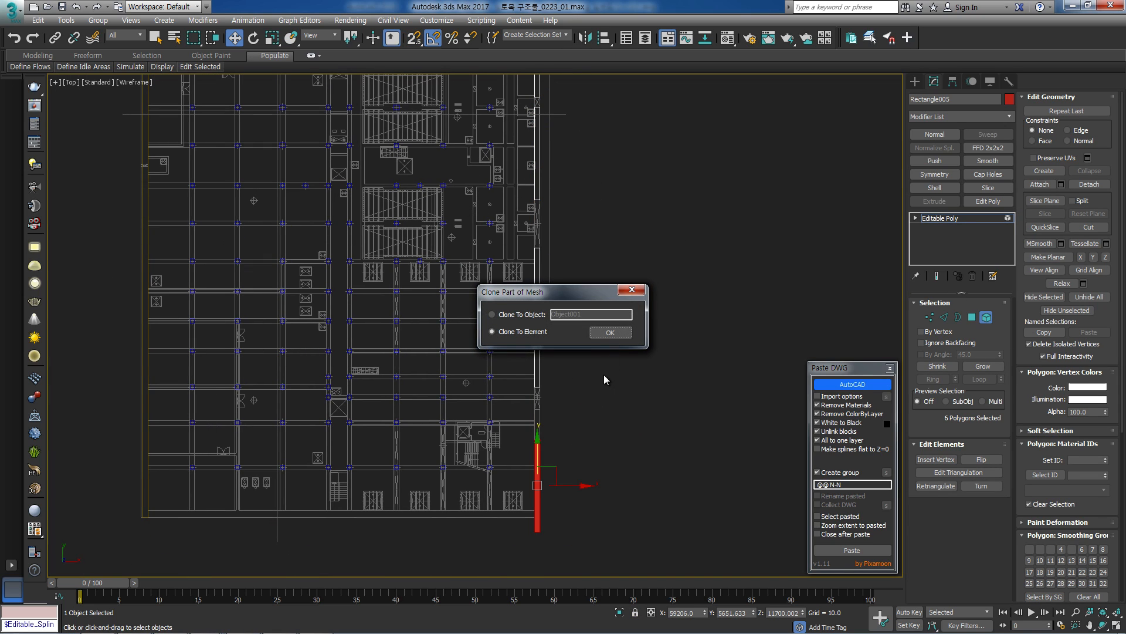
click(610, 332)
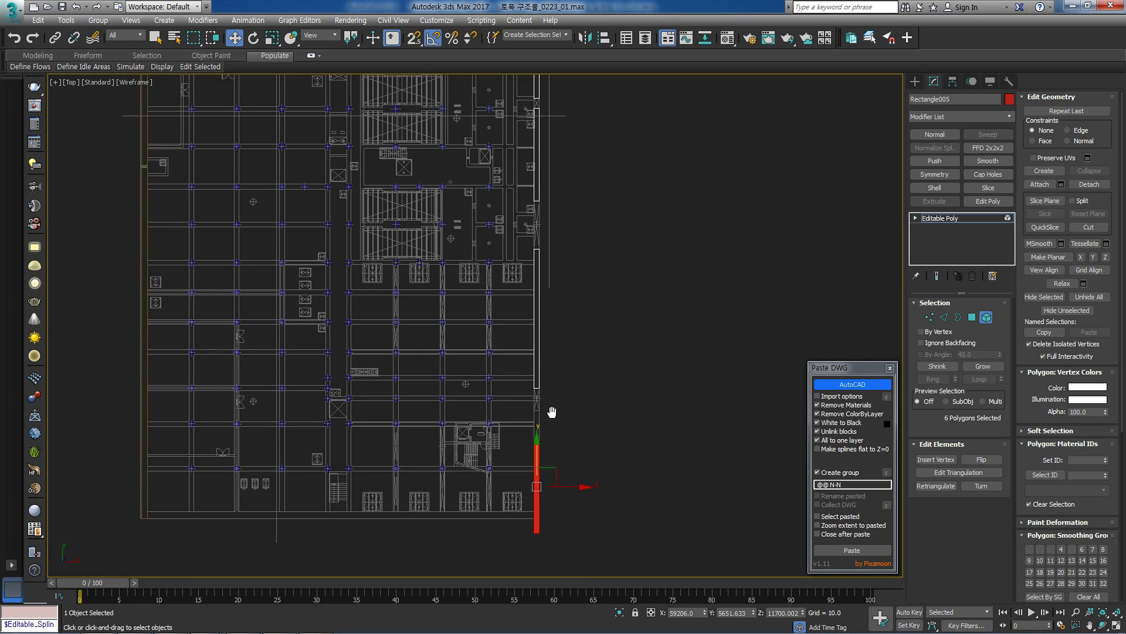
scroll(553, 410, up, 6)
mouse_move(523, 459)
mouse_down()
mouse_move(513, 309)
mouse_move(496, 301)
mouse_up()
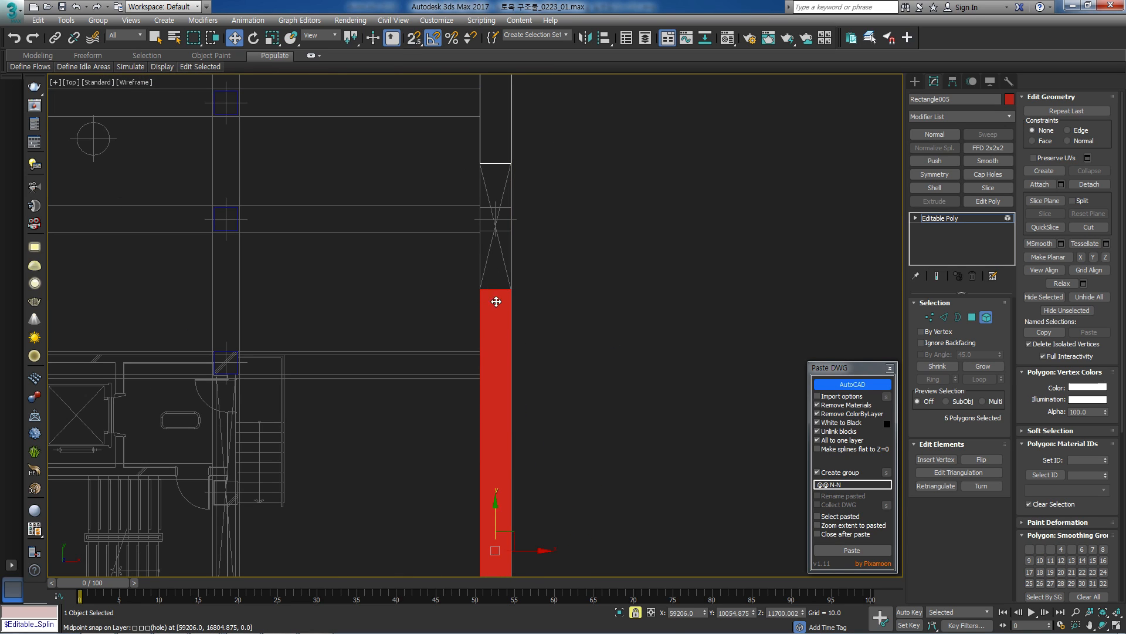
Snap the new wall segment's lower end vertices to the inner line of the bottom outer wall in the plan.
scroll(504, 323, down, 3)
middle_drag(530, 415, 557, 267)
key(1)
drag(606, 314, 533, 355)
scroll(495, 339, up, 1)
key(s)
scroll(501, 349, down, 3)
key(s)
middle_drag(345, 372, 597, 356)
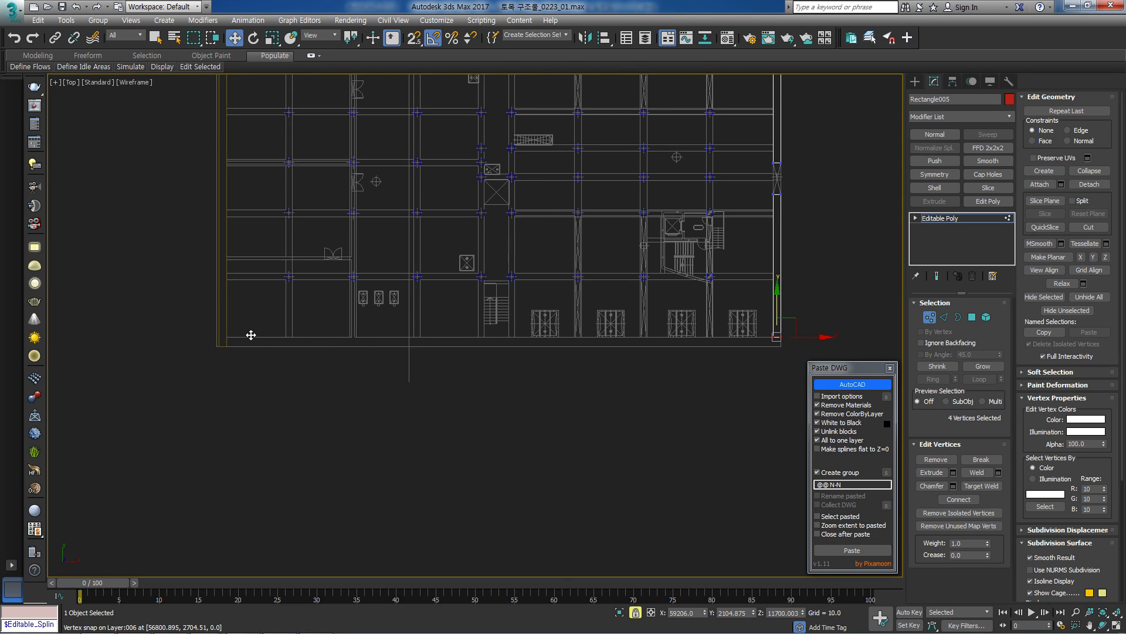
Extend the segment's lower end vertices to the outer line of the bottom outer wall and leave vertex editing.
click(957, 219)
middle_drag(347, 329, 299, 415)
middle_drag(652, 434, 627, 413)
key(1)
drag(706, 373, 706, 426)
scroll(689, 420, up, 2)
key(s)
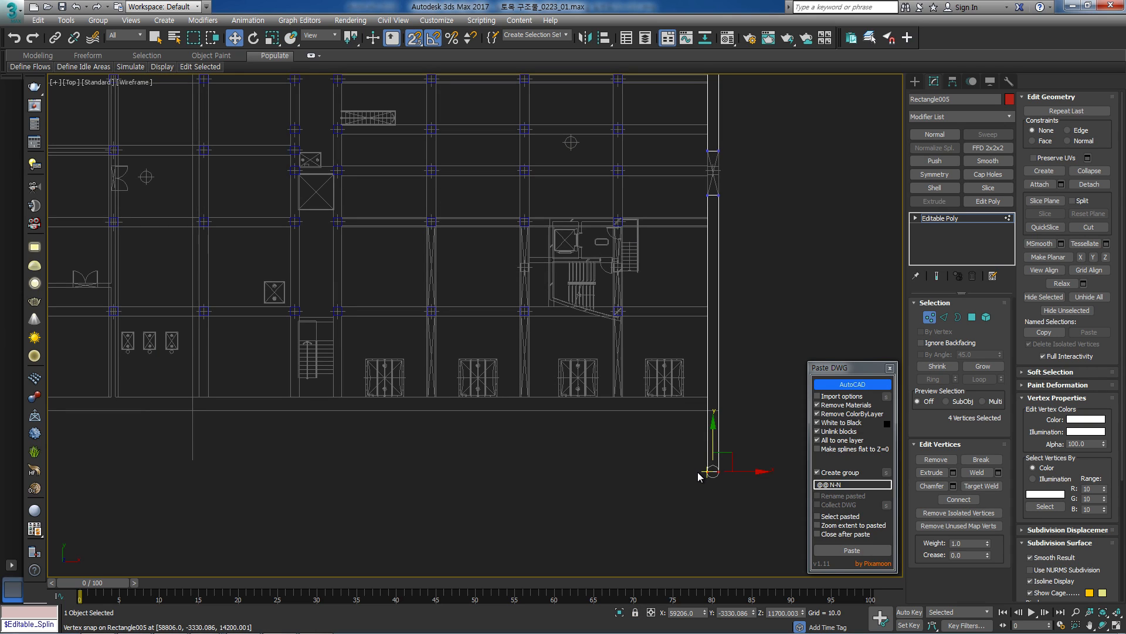
drag(700, 472, 643, 411)
key(s)
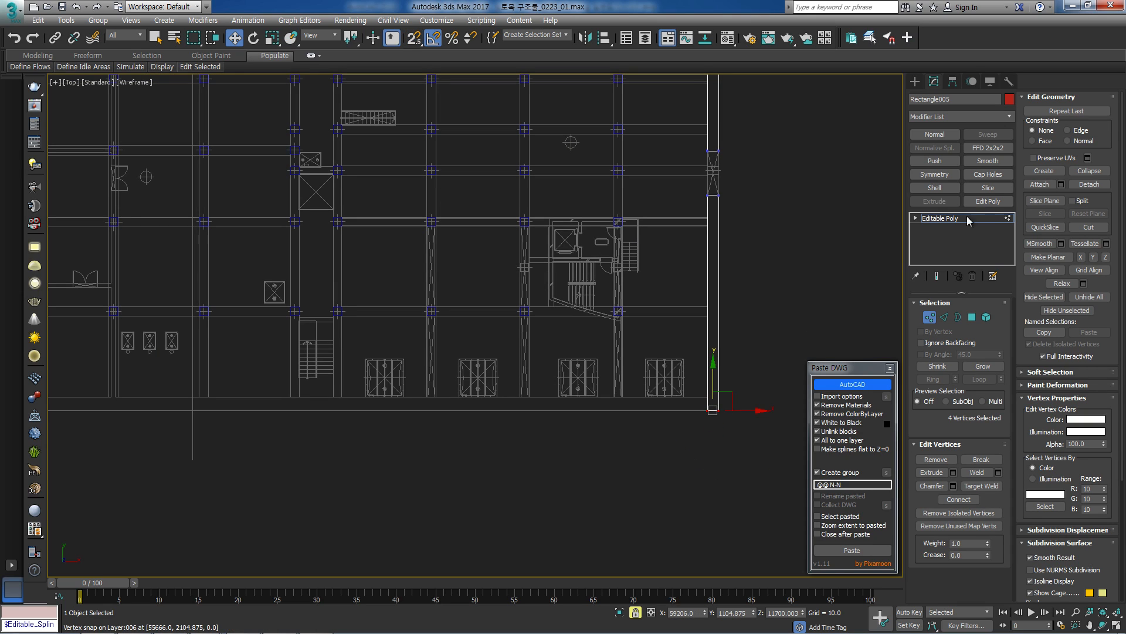
click(965, 219)
In the left view, draw a snapped rectangle over the end outer wall's upper-storey section and convert it to an editable spline.
scroll(460, 339, down, 4)
key(l)
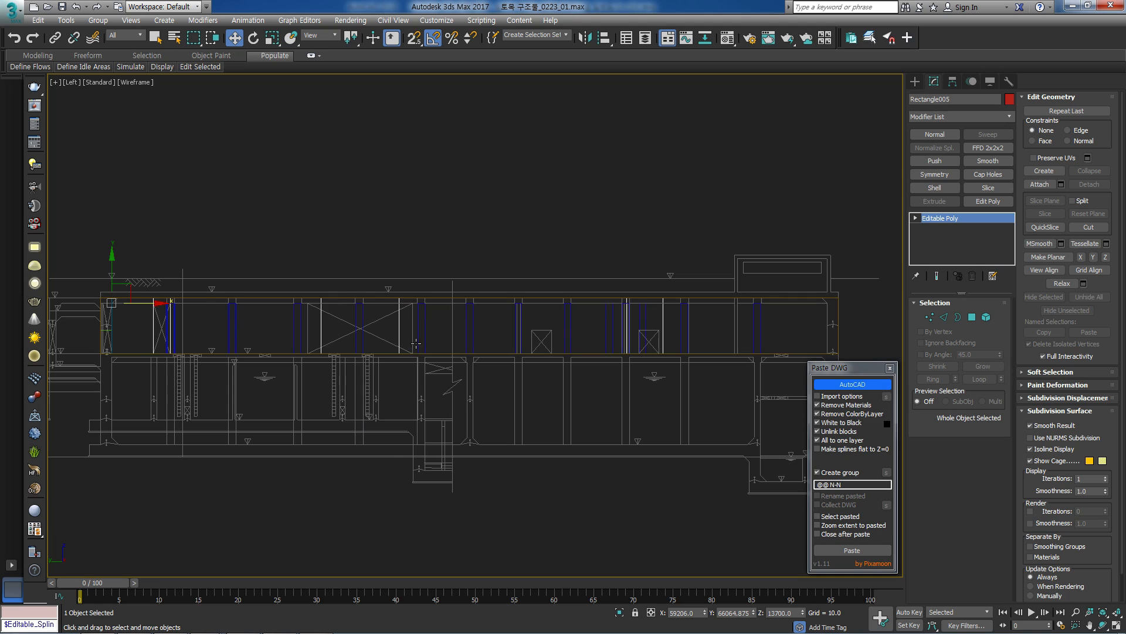
scroll(813, 303, up, 1)
scroll(812, 294, down, 2)
scroll(804, 300, up, 3)
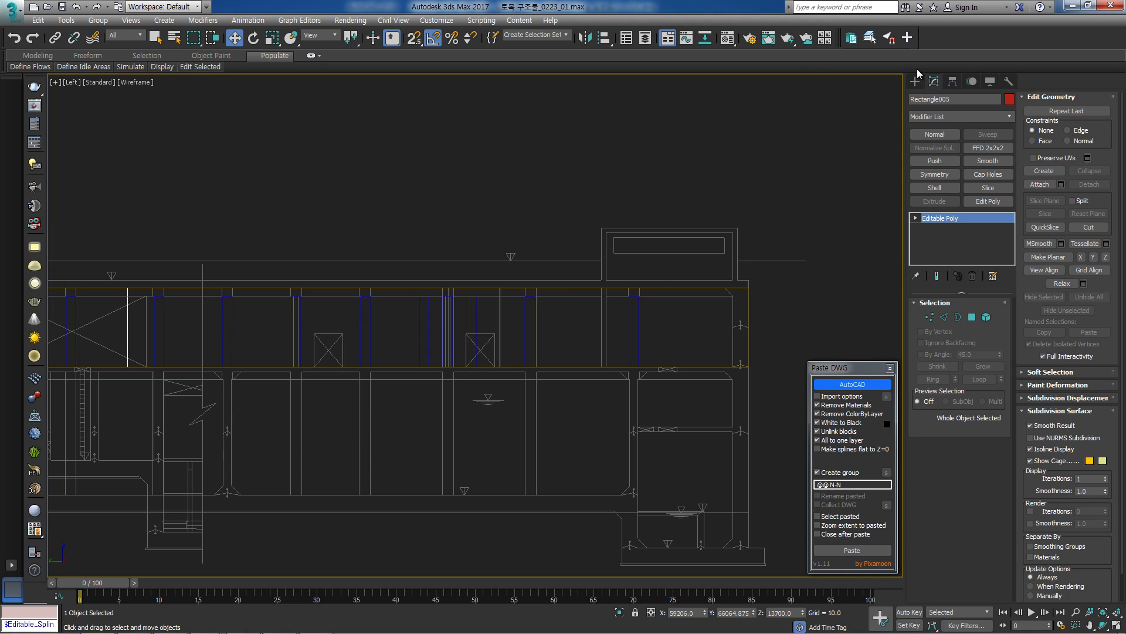
click(916, 82)
click(982, 162)
scroll(674, 311, up, 8)
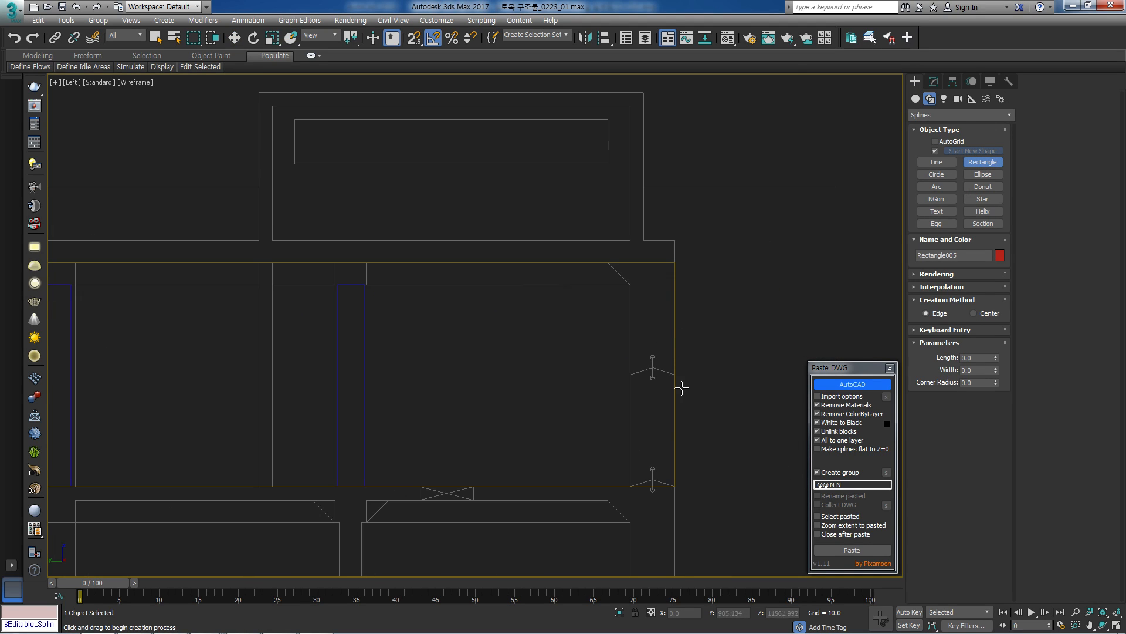
key(s)
scroll(622, 483, down, 5)
drag(625, 478, 663, 323)
key(ctrl+shift+e)
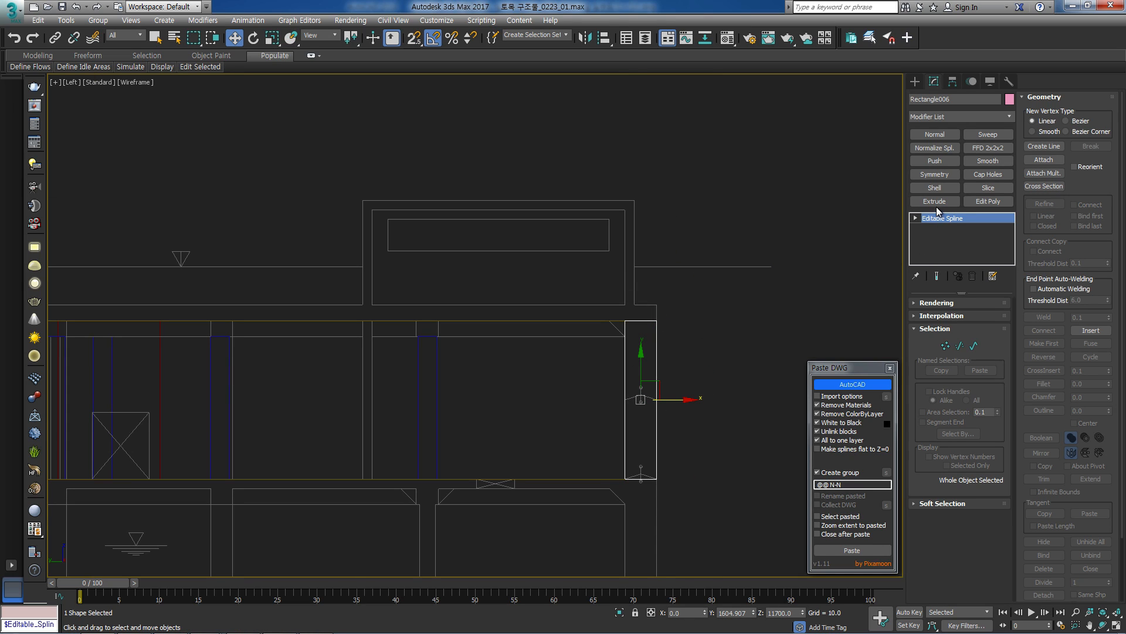
Extrude the rectangular wall profile by 200 and convert it to an Editable Poly in the top view.
click(935, 201)
middle_drag(659, 283, 450, 313)
key(r)
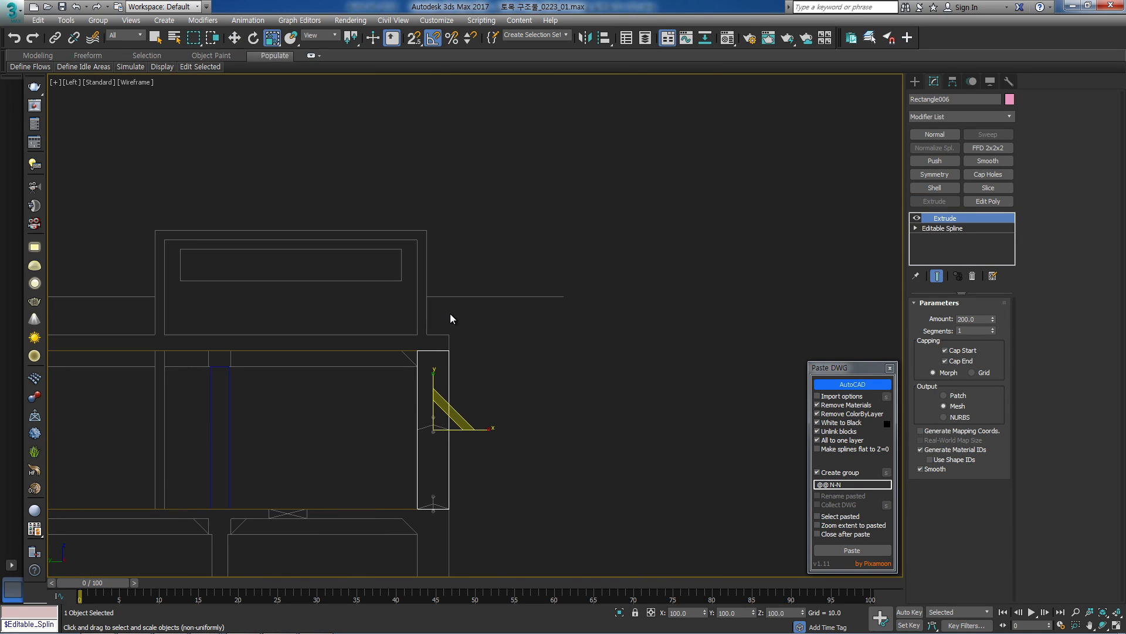
key(t)
key(z)
key(w)
scroll(452, 313, down, 9)
middle_drag(494, 319, 357, 368)
scroll(357, 368, up, 1)
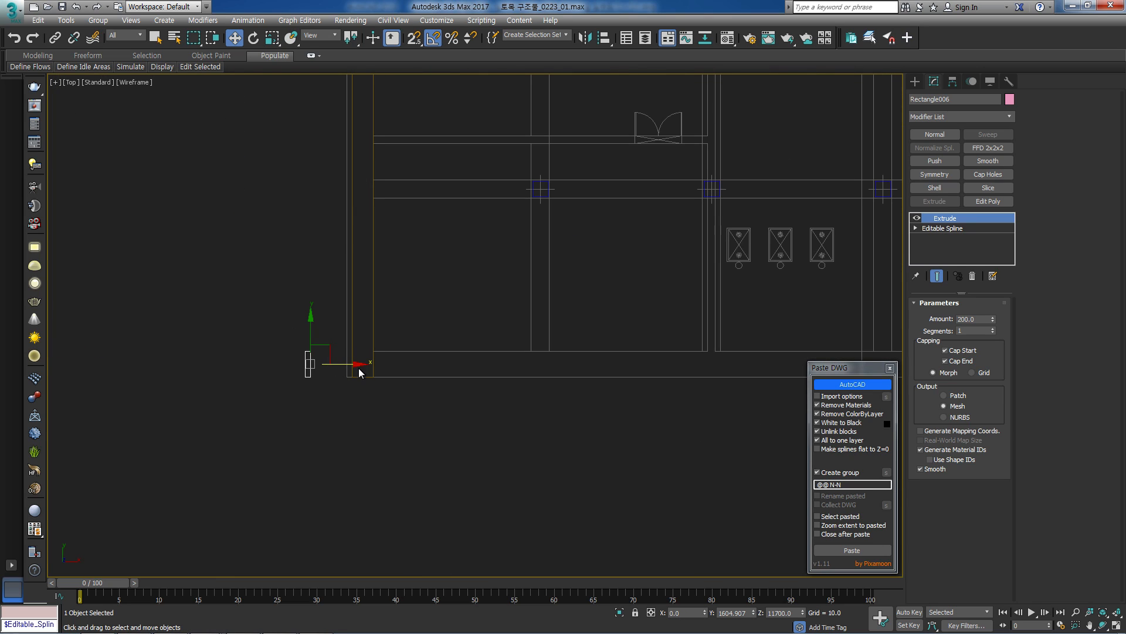
key(ctrl+shift+p)
Move the extruded wall piece onto the lower-left corner of the plan outline, snapping to its vertex.
drag(361, 364, 480, 358)
scroll(426, 372, up, 3)
key(s)
key(space)
drag(429, 385, 292, 382)
Stretch the wall piece's end vertices along the lower plan edge to the inner face of the red wall.
key(1)
drag(329, 280, 288, 423)
scroll(336, 397, down, 8)
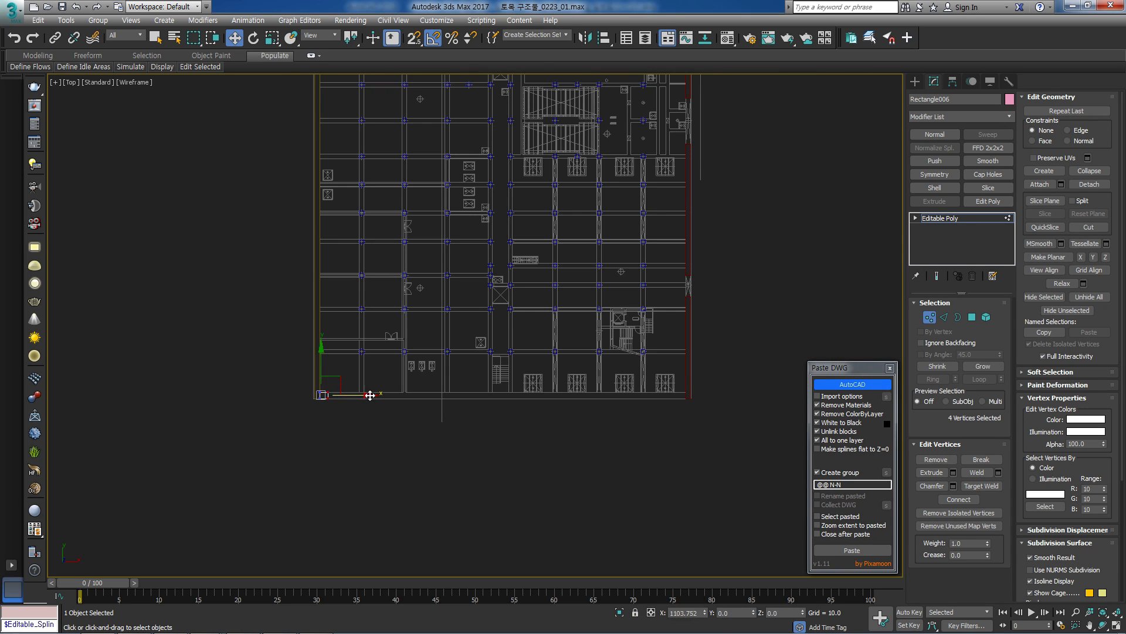
scroll(649, 421, up, 8)
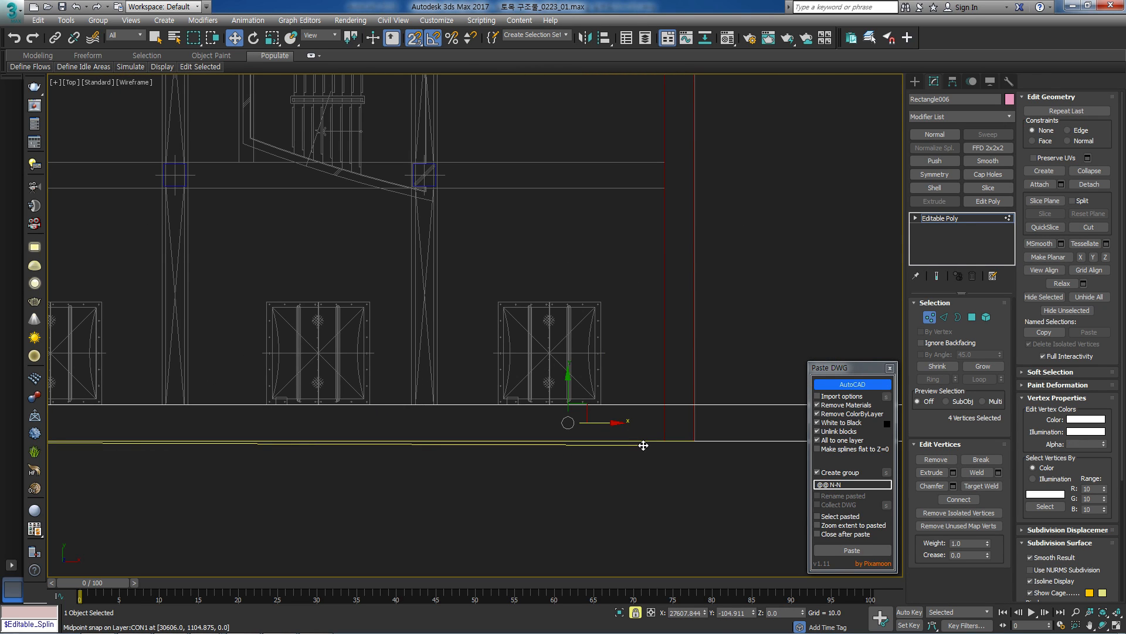
drag(658, 435, 658, 435)
scroll(658, 435, down, 4)
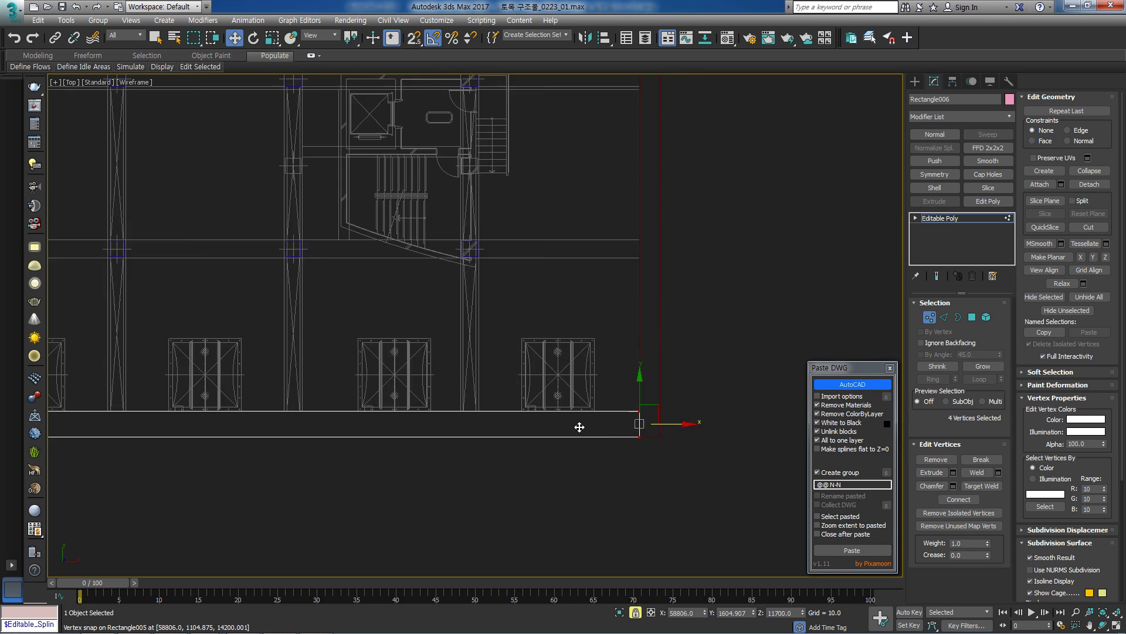
key(F3)
click(940, 218)
Examine the wall layout in the shaded model and select the red wall to inspect its openings.
scroll(473, 332, down, 5)
alt+middle_drag(473, 332, 341, 332)
scroll(414, 317, up, 3)
alt+middle_drag(498, 418, 575, 191)
click(703, 290)
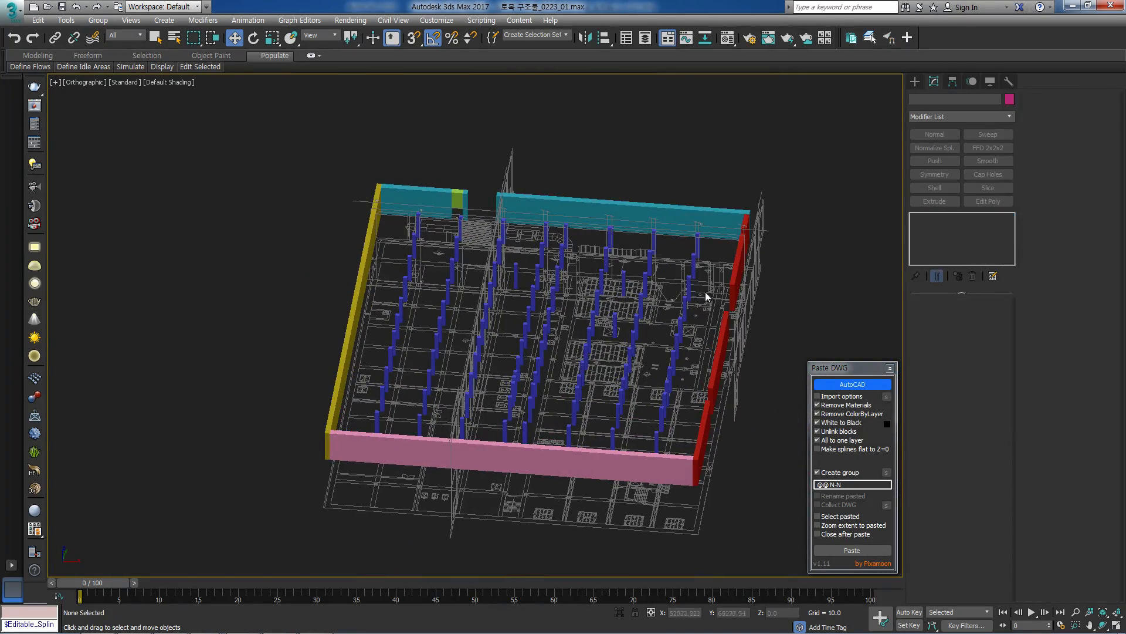
click(734, 283)
alt+middle_drag(734, 283, 531, 323)
scroll(531, 322, up, 6)
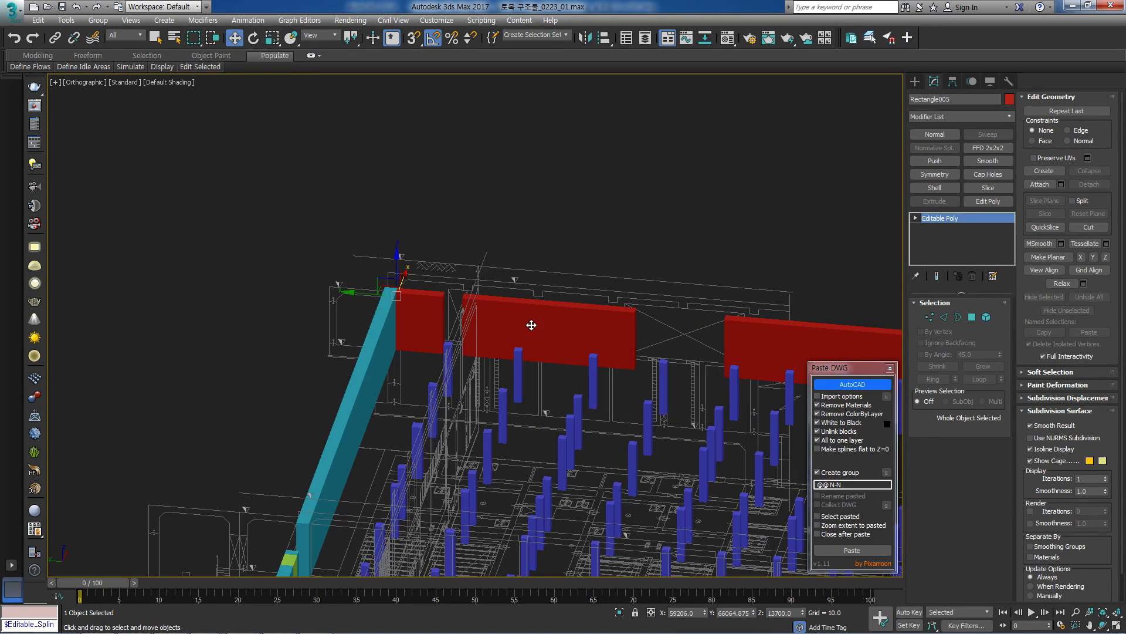
In the left wireframe view, draw a snapped rectangle about 1500 by 500 above the narrow crossed opening.
key(l)
key(F3)
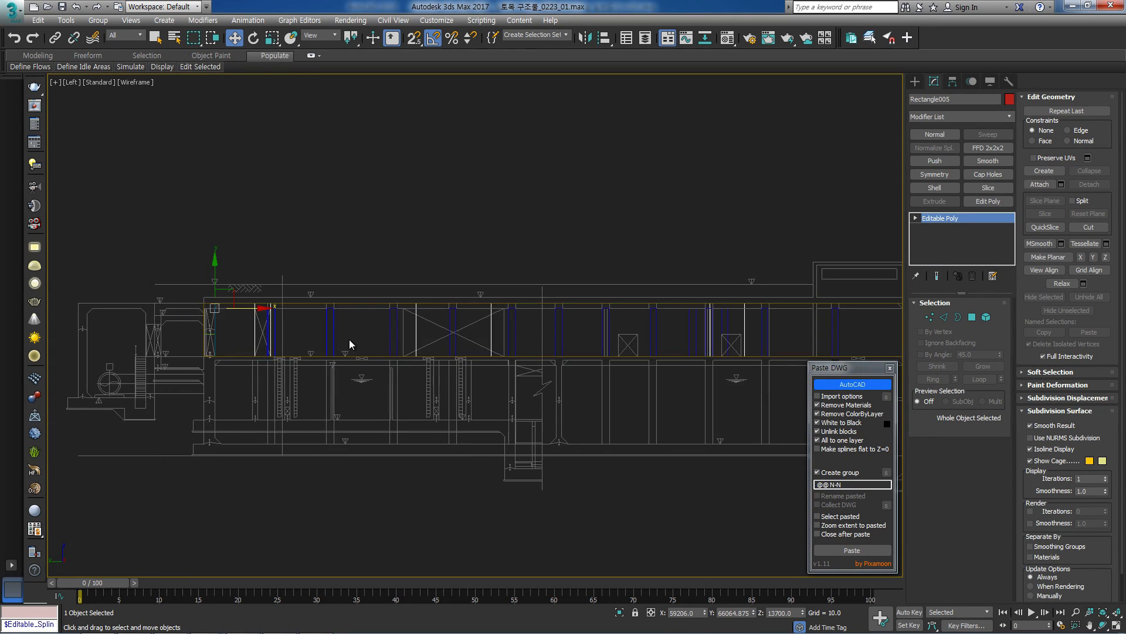
scroll(414, 299, up, 2)
click(462, 329)
click(915, 81)
click(983, 162)
middle_drag(310, 308, 322, 289)
scroll(350, 285, up, 3)
key(s)
mouse_move(300, 292)
mouse_down()
mouse_move(403, 272)
mouse_move(427, 250)
mouse_up()
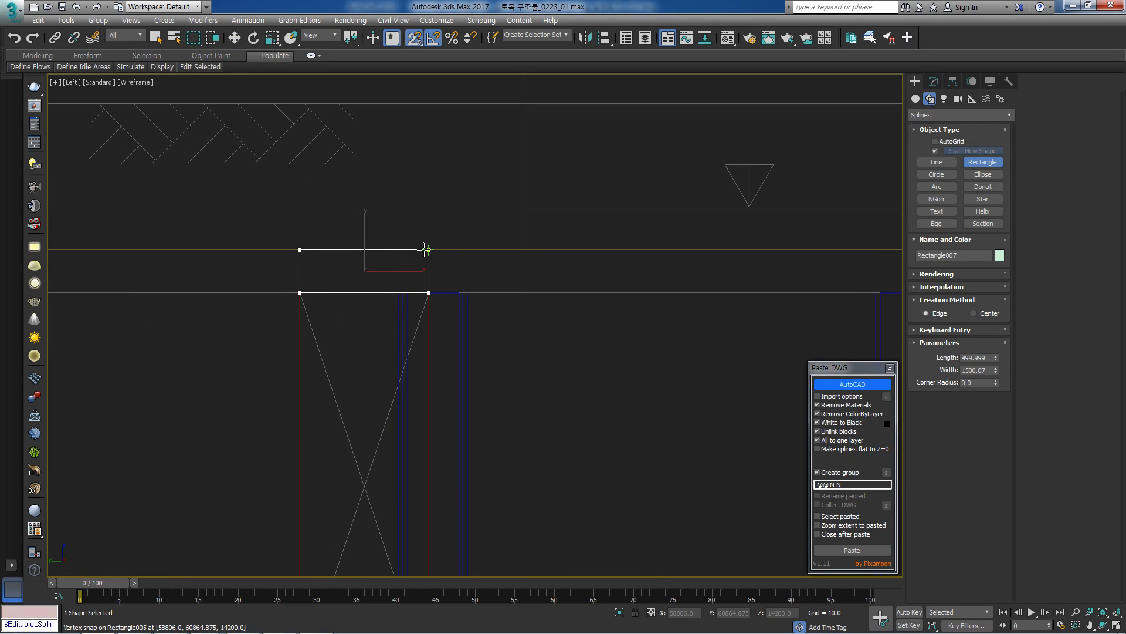
Convert the new rectangle above the narrow opening to an Editable Spline.
key(s)
key(w)
scroll(403, 259, up, 1)
key(alt+e)
middle_drag(506, 252, 394, 269)
scroll(474, 261, down, 2)
scroll(395, 269, up, 4)
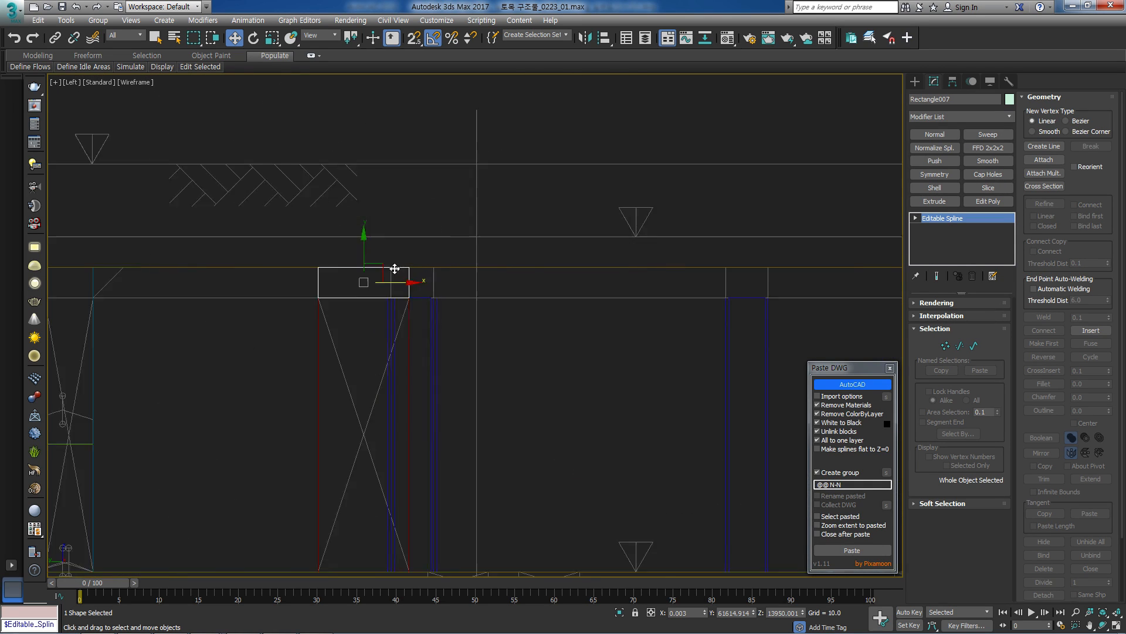
Copy the rectangle's spline within the shape and snap the copy to the wide opening's left upper corner.
key(3)
drag(521, 225, 372, 324)
scroll(363, 326, down, 5)
middle_drag(414, 321, 265, 313)
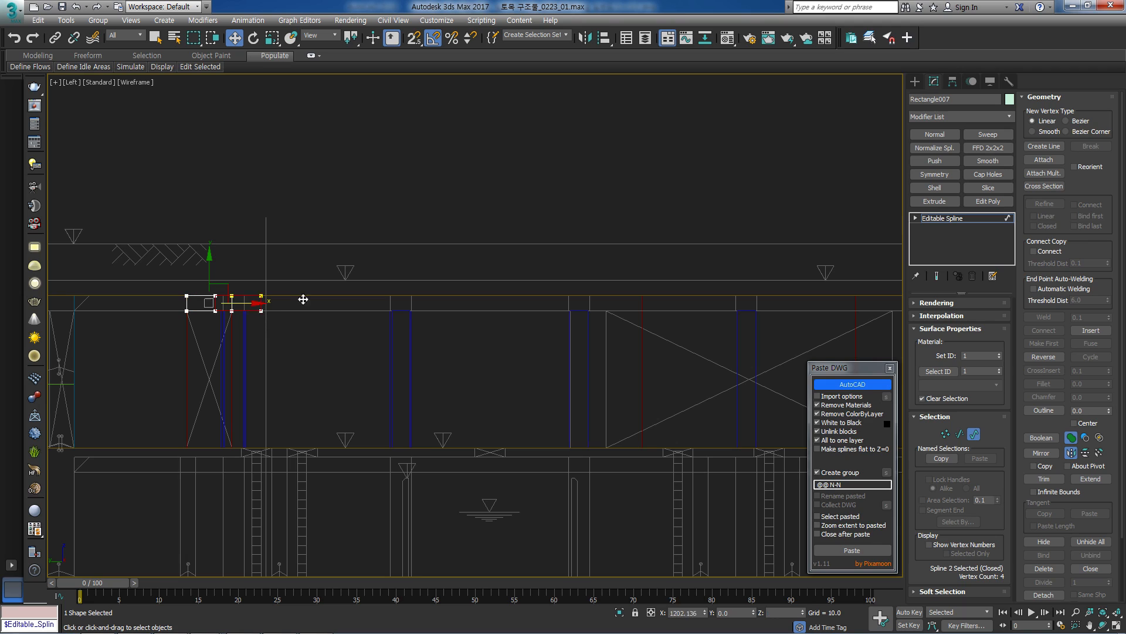
scroll(696, 296, up, 3)
key(space)
key(s)
drag(642, 327, 593, 295)
key(s)
key(space)
Stretch the copied spline's right vertices to the right edge of the red wall's wide opening.
scroll(661, 350, down, 2)
middle_drag(662, 351, 323, 253)
middle_drag(342, 292, 292, 325)
middle_drag(383, 322, 456, 314)
key(1)
drag(399, 242, 598, 239)
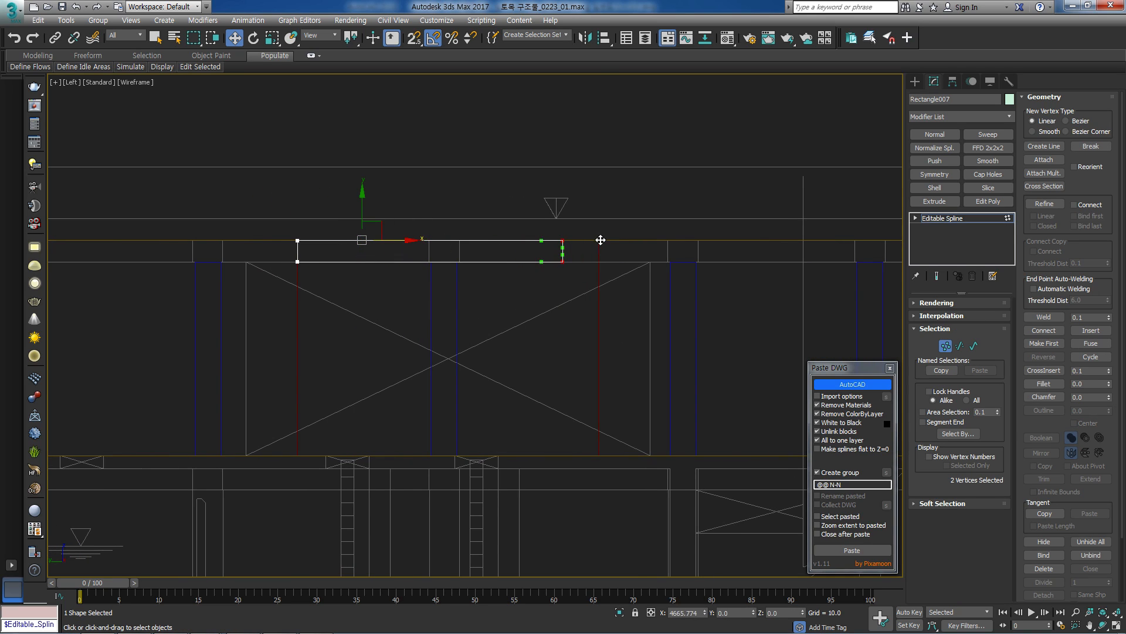
scroll(595, 241, up, 3)
key(s)
drag(530, 271, 609, 230)
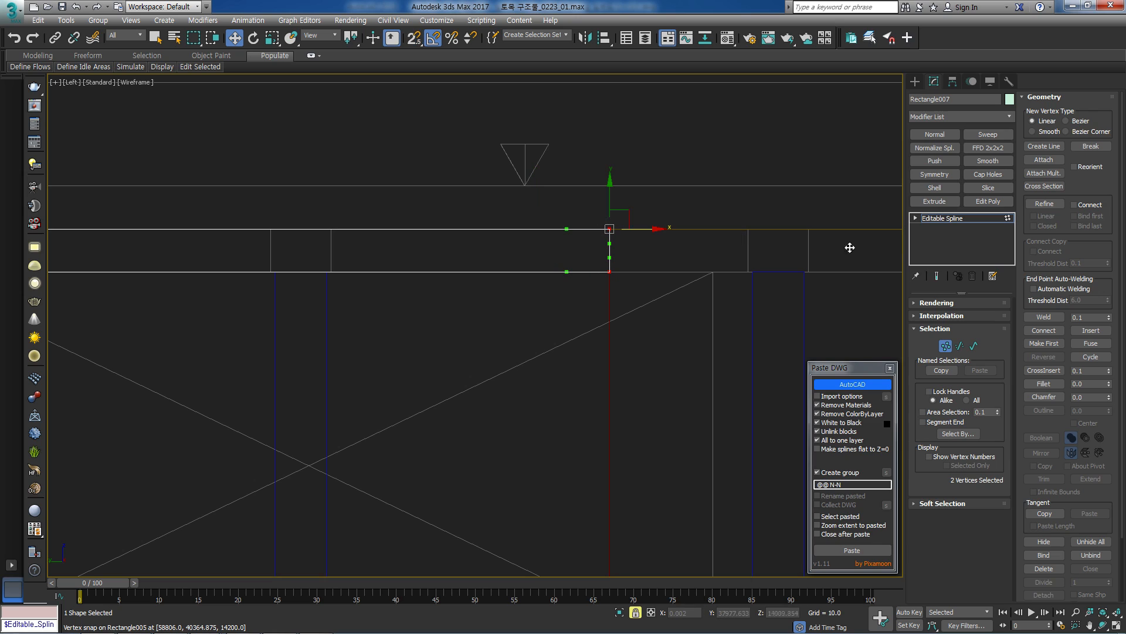
click(953, 219)
Move the red wall's vertices at the wide opening's right side onto the right edge of the crossed opening symbol.
scroll(604, 251, down, 4)
click(556, 298)
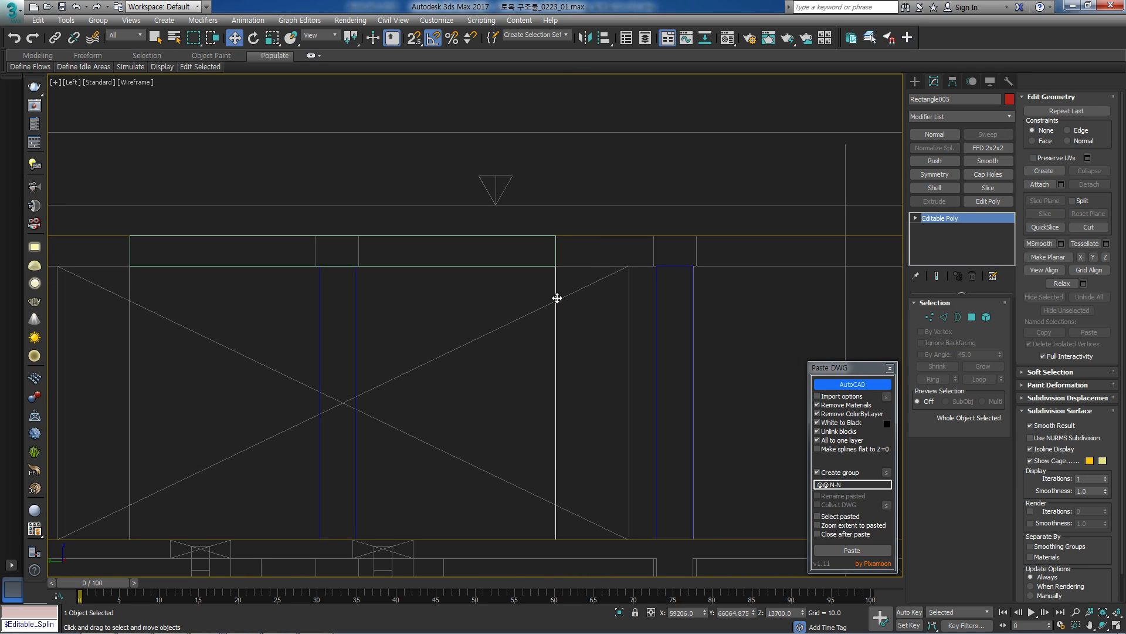
key(1)
drag(554, 187, 470, 588)
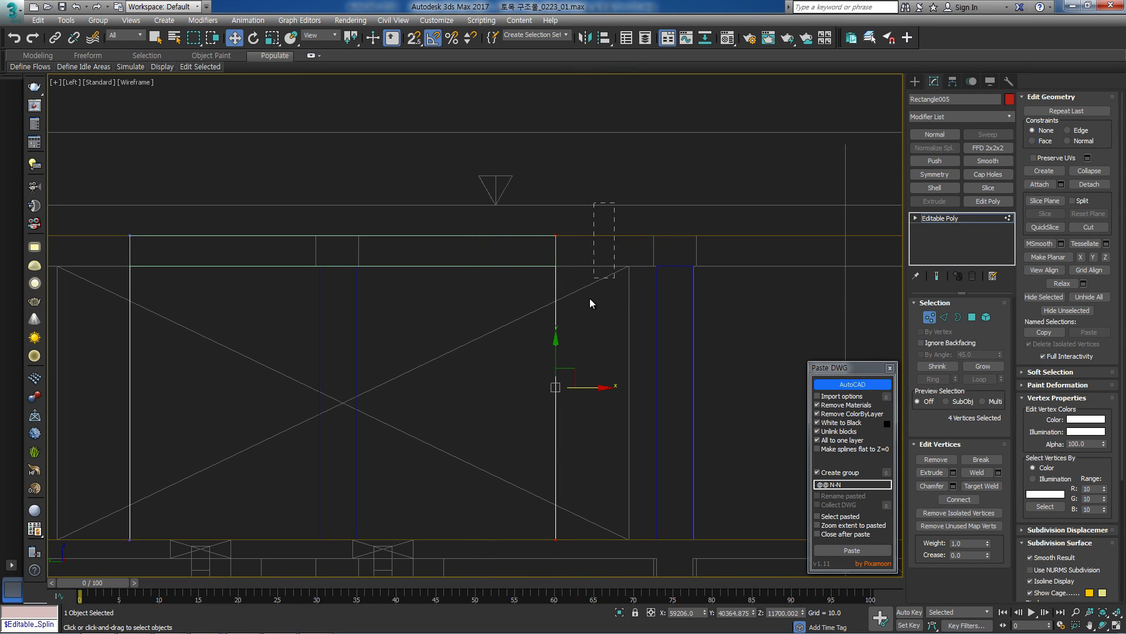
key(t)
scroll(510, 246, down, 4)
key(l)
scroll(508, 199, down, 5)
middle_drag(516, 275, 495, 258)
scroll(495, 258, up, 3)
key(s)
key(space)
drag(454, 266, 542, 332)
key(s)
key(space)
Check the red wall's moved end against the opening in the top view.
key(t)
scroll(554, 310, down, 2)
scroll(529, 263, down, 8)
middle_drag(548, 268, 570, 373)
scroll(570, 363, up, 1)
scroll(570, 362, down, 1)
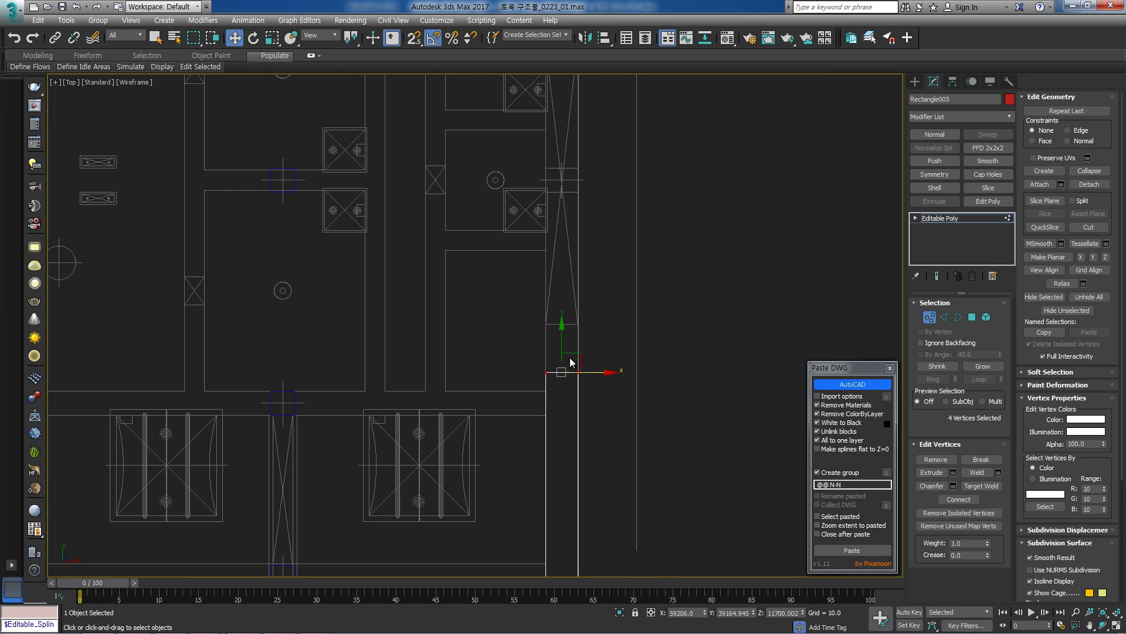
middle_drag(574, 327, 516, 320)
Move the red wall's vertices at the wide opening's left side onto the left edge of the crossed opening symbol.
key(l)
scroll(520, 311, down, 4)
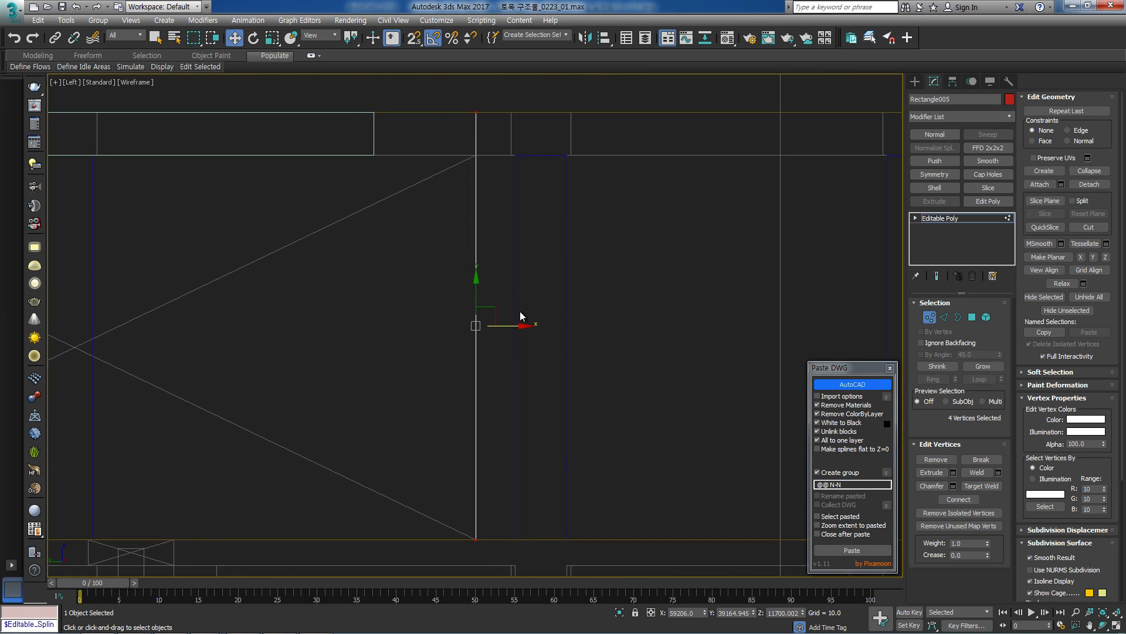
middle_drag(282, 300, 558, 289)
mouse_move(490, 144)
mouse_down()
mouse_move(467, 255)
mouse_move(392, 457)
mouse_up()
scroll(436, 221, up, 3)
key(s)
key(space)
drag(409, 172, 307, 209)
key(s)
key(space)
scroll(486, 247, down, 3)
drag(732, 214, 672, 230)
click(949, 218)
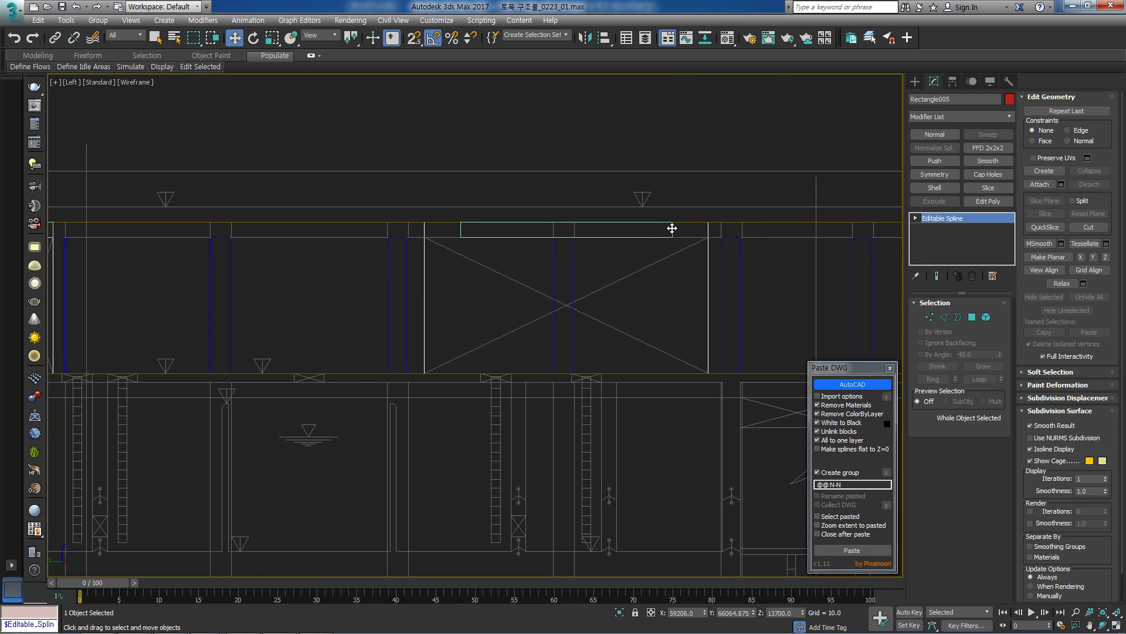
Stretch both ends of the spline above the wide opening to match the edges of the crossed opening symbol.
click(672, 228)
key(1)
drag(704, 181, 738, 206)
scroll(673, 238, up, 3)
key(space)
key(s)
key(space)
drag(380, 179, 238, 275)
middle_drag(260, 255, 311, 260)
key(space)
drag(297, 256, 232, 212)
key(space)
key(s)
scroll(434, 220, down, 5)
middle_drag(535, 234, 521, 235)
click(953, 218)
Examine the remaining openings along the left elevation and compare them with the red wall.
middle_drag(692, 254, 727, 254)
key(3)
middle_drag(507, 259, 463, 269)
scroll(463, 270, down, 2)
middle_drag(578, 270, 523, 271)
middle_drag(639, 274, 607, 257)
scroll(713, 281, up, 2)
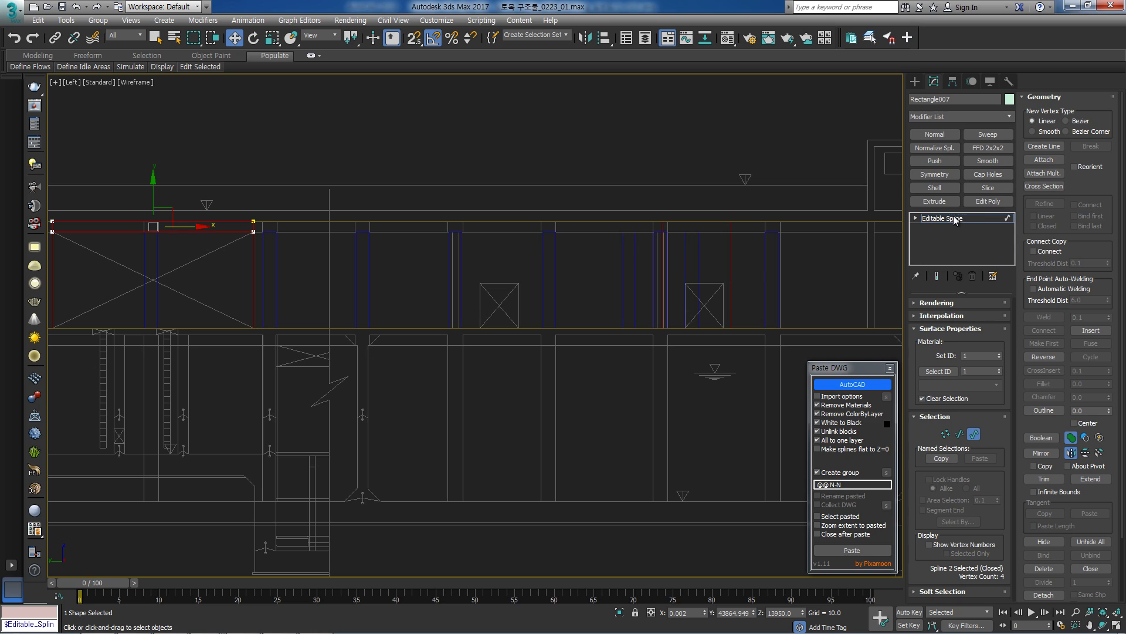
click(954, 220)
click(732, 281)
middle_drag(729, 278, 722, 277)
scroll(480, 296, down, 2)
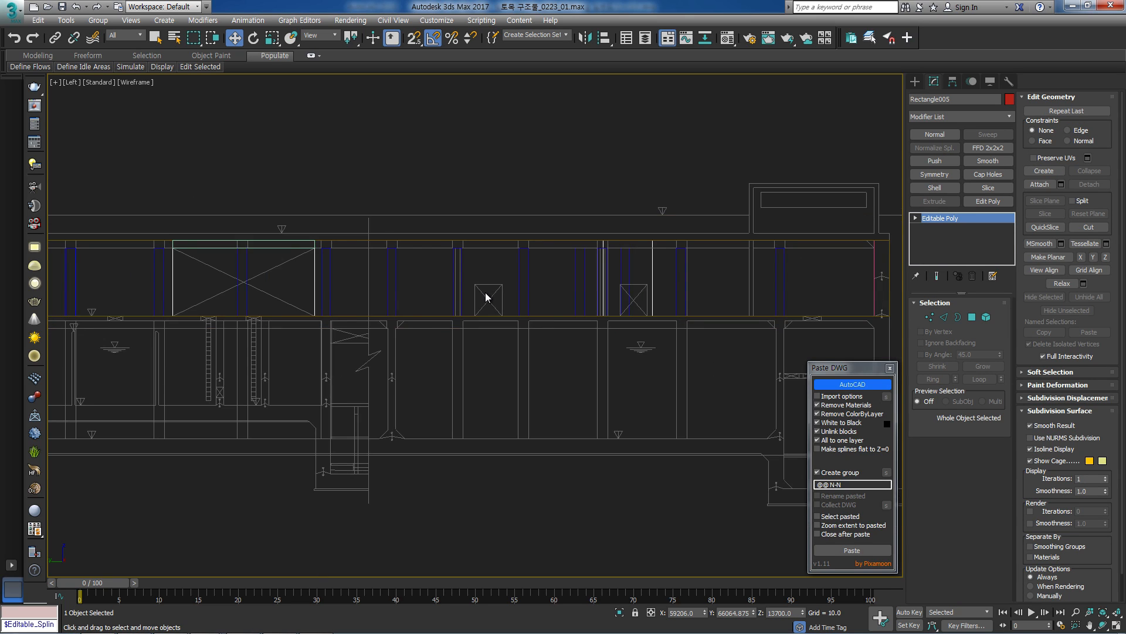
middle_drag(485, 294, 638, 314)
scroll(481, 323, down, 2)
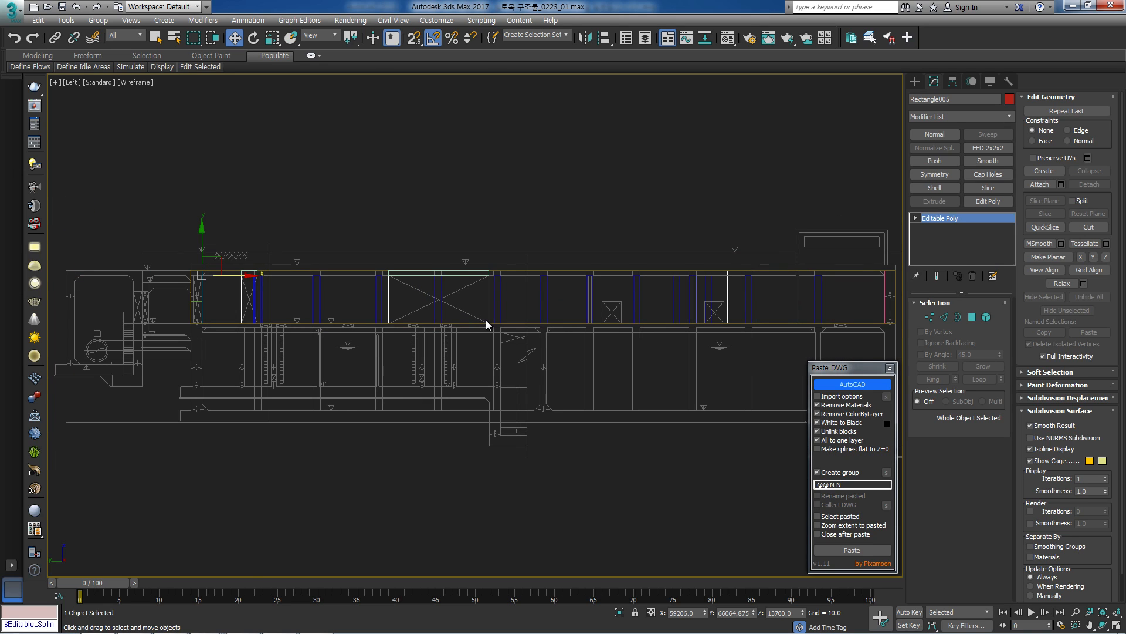
Compare the red wall's gaps with the opening symbols along the right side of the top-view plan.
key(t)
scroll(512, 203, up, 6)
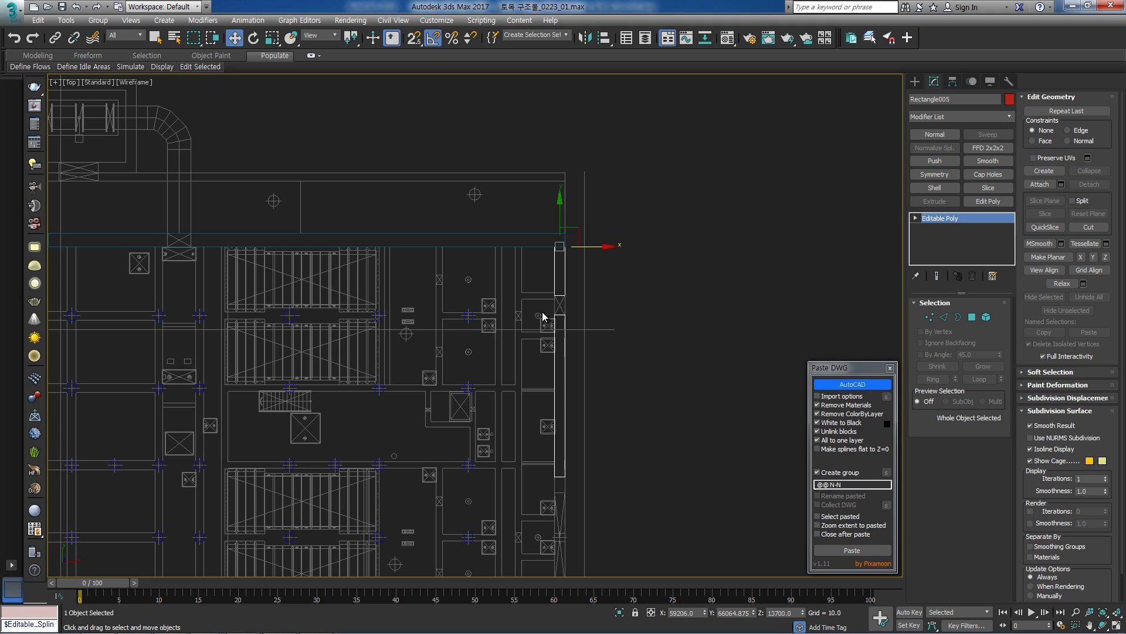
middle_drag(518, 405, 510, 282)
middle_drag(510, 385, 511, 342)
middle_drag(546, 407, 547, 262)
middle_drag(565, 461, 572, 332)
Switch to AutoCAD and examine the hole labels and dimensions along the right wall of the floor plan.
mouse_move(468, 632)
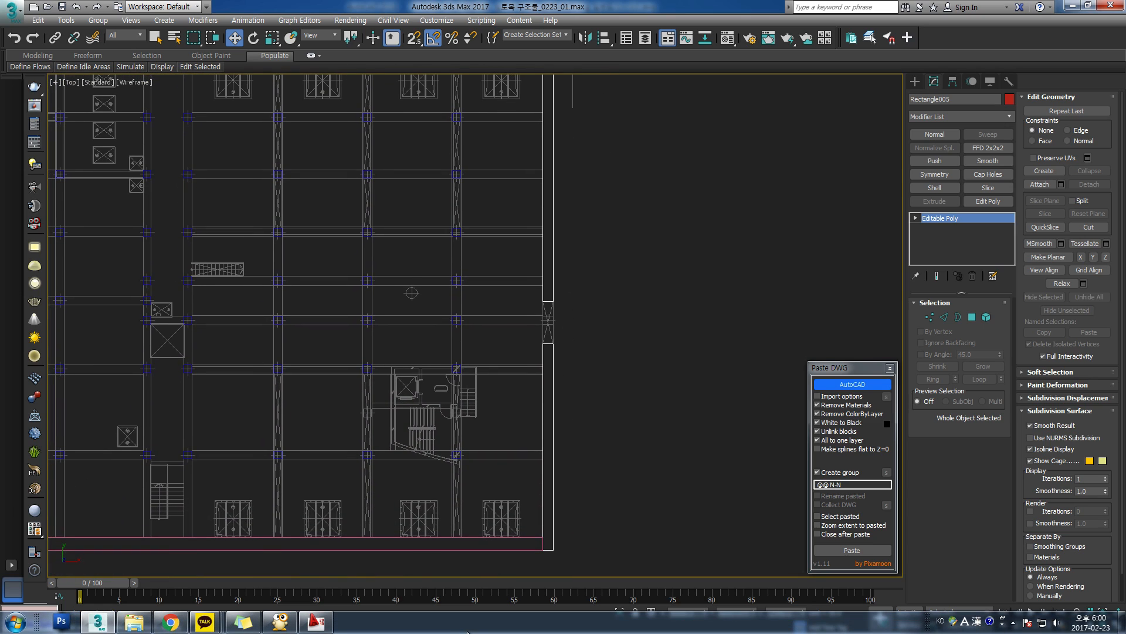
click(315, 624)
scroll(673, 321, up, 5)
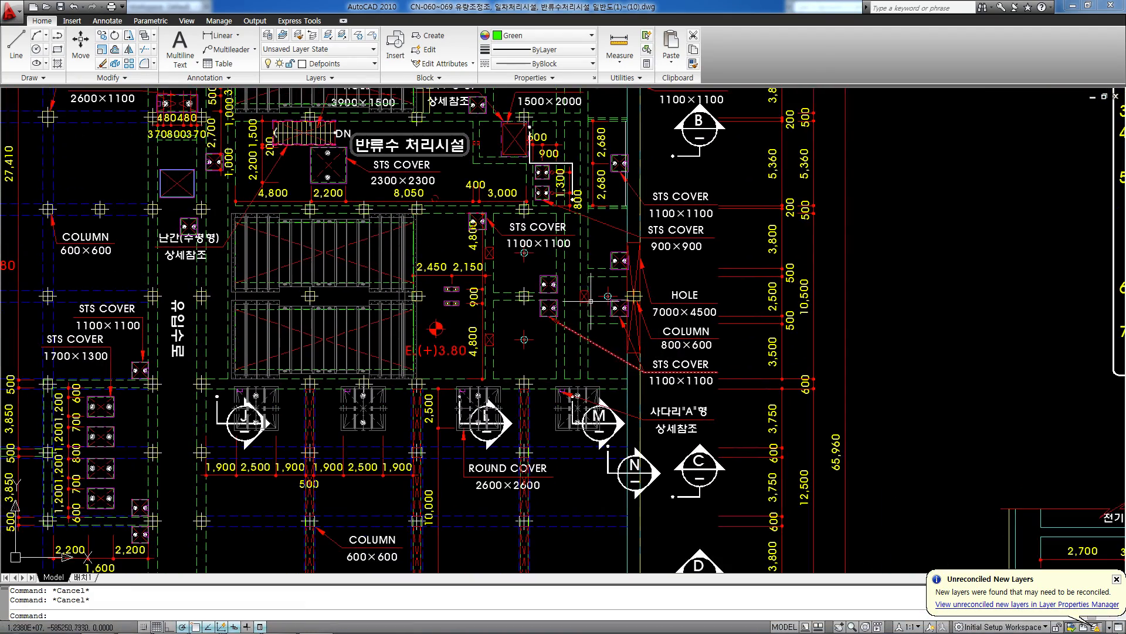
middle_drag(590, 306, 566, 501)
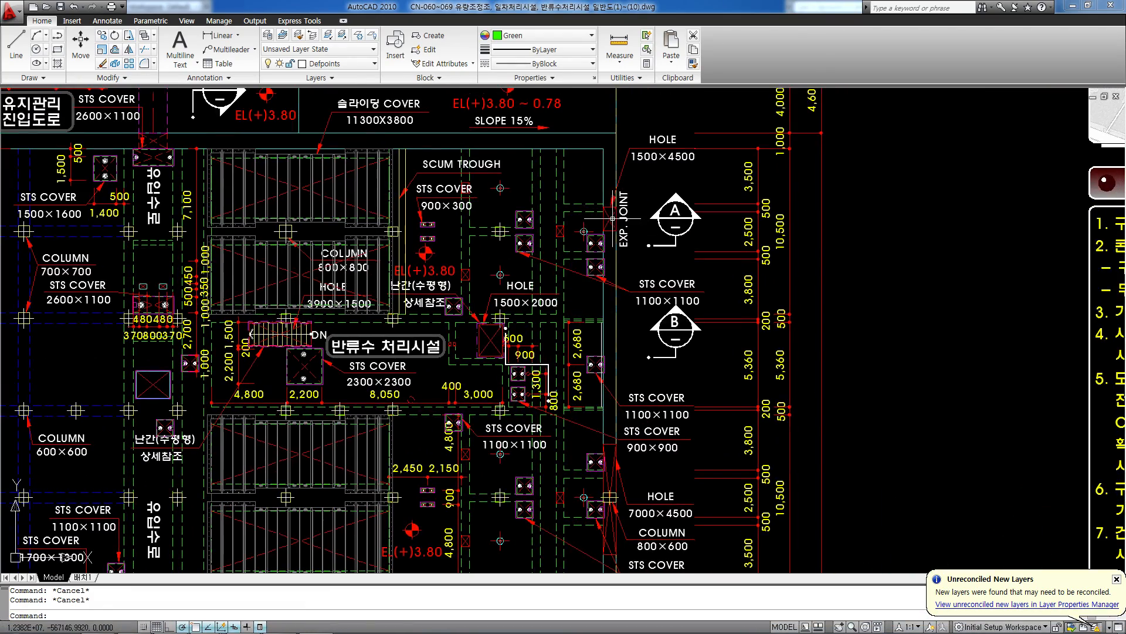
middle_drag(636, 426, 619, 265)
scroll(618, 264, down, 4)
middle_drag(635, 407, 617, 266)
scroll(570, 377, up, 3)
scroll(570, 377, up, 3)
scroll(616, 228, down, 4)
middle_drag(616, 227, 611, 302)
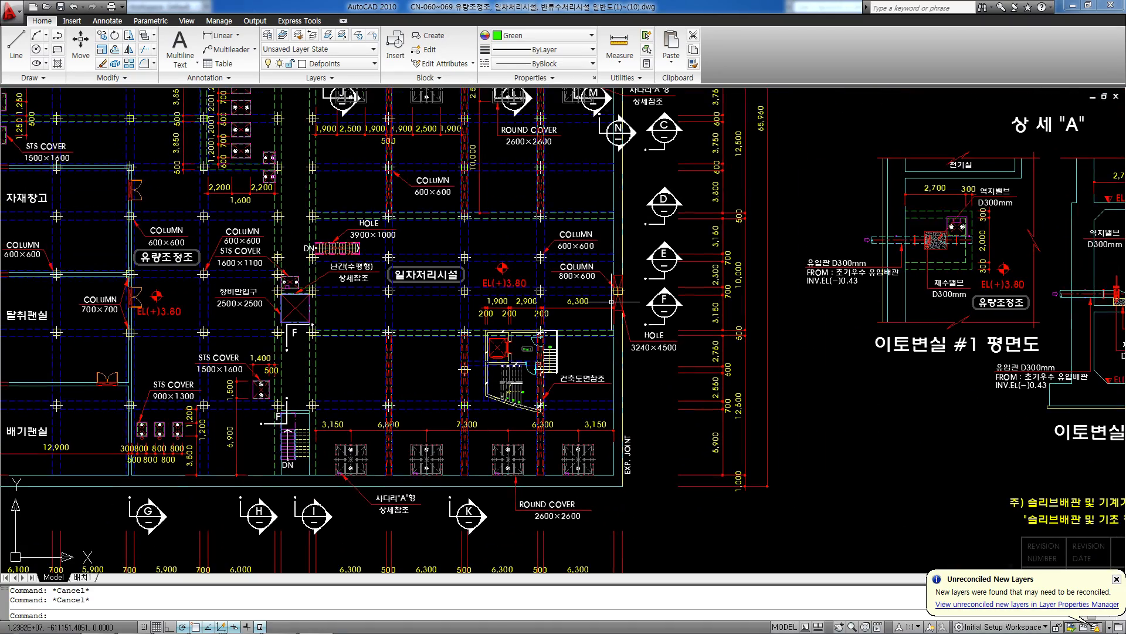
Look through the other drawing sheets, including the EL(+)9.30 plan, for the right wall's openings.
scroll(611, 302, down, 7)
scroll(615, 215, up, 8)
middle_drag(586, 432, 574, 476)
scroll(547, 139, down, 6)
mouse_move(557, 522)
middle_down()
mouse_move(516, 194)
mouse_move(506, 332)
middle_up()
scroll(506, 247, up, 3)
scroll(509, 267, up, 2)
scroll(488, 447, down, 8)
middle_drag(497, 141, 494, 449)
scroll(491, 361, up, 5)
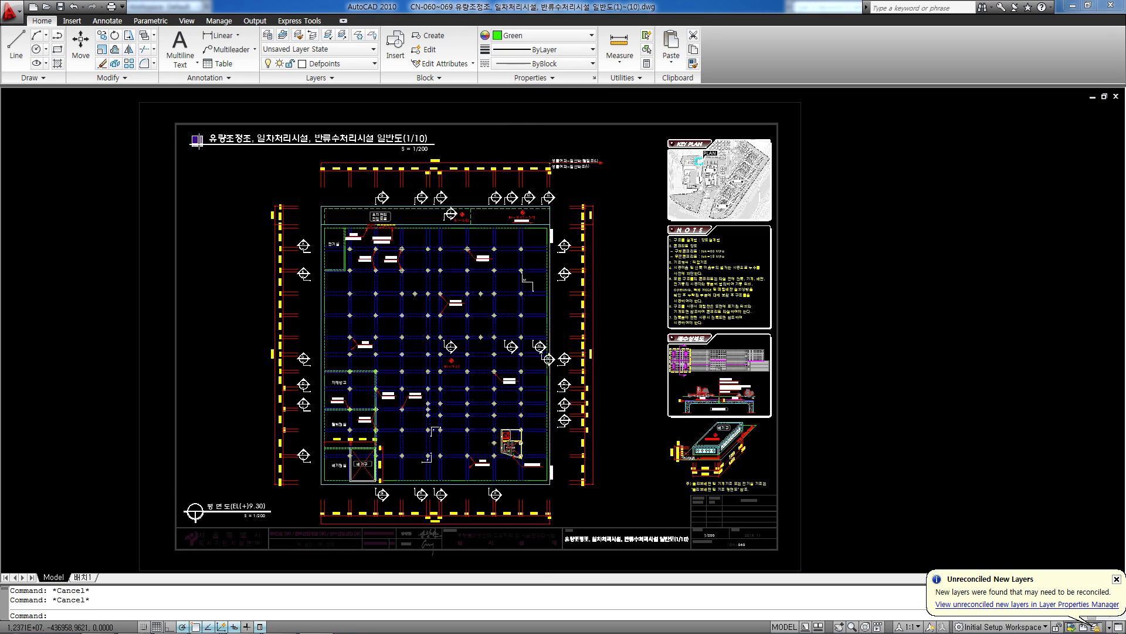
Examine the right wall's hole labels and dimensions on the EL(+)9.30, EL(+)3.80 and lower-level plan sheets.
scroll(549, 359, down, 5)
scroll(507, 198, up, 5)
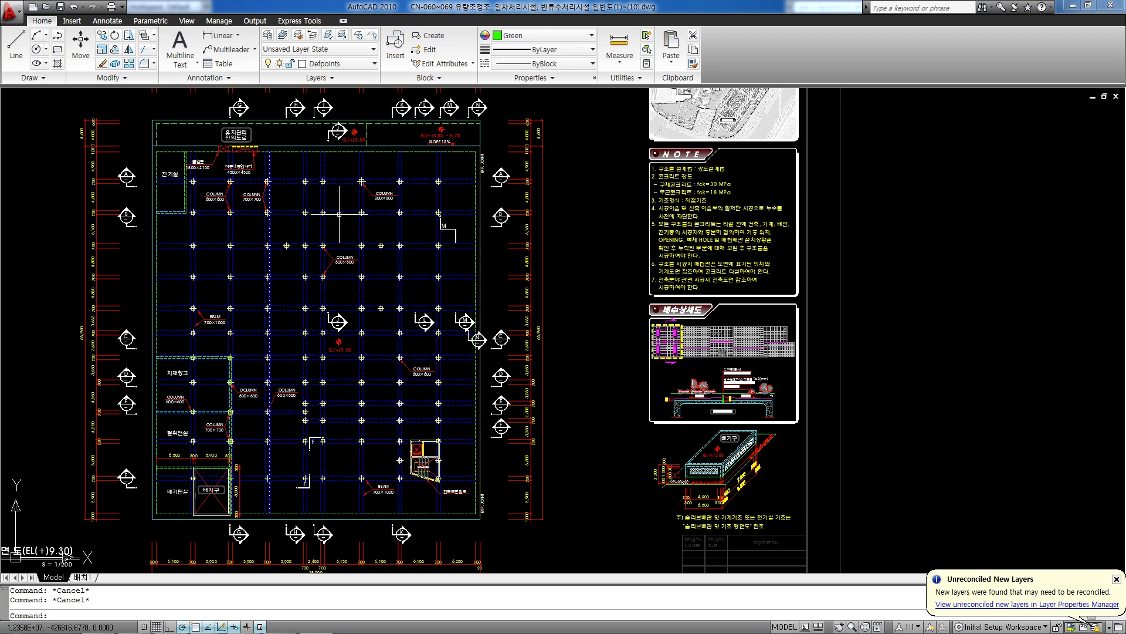
scroll(548, 379, down, 4)
middle_drag(515, 438, 478, 170)
scroll(446, 283, up, 3)
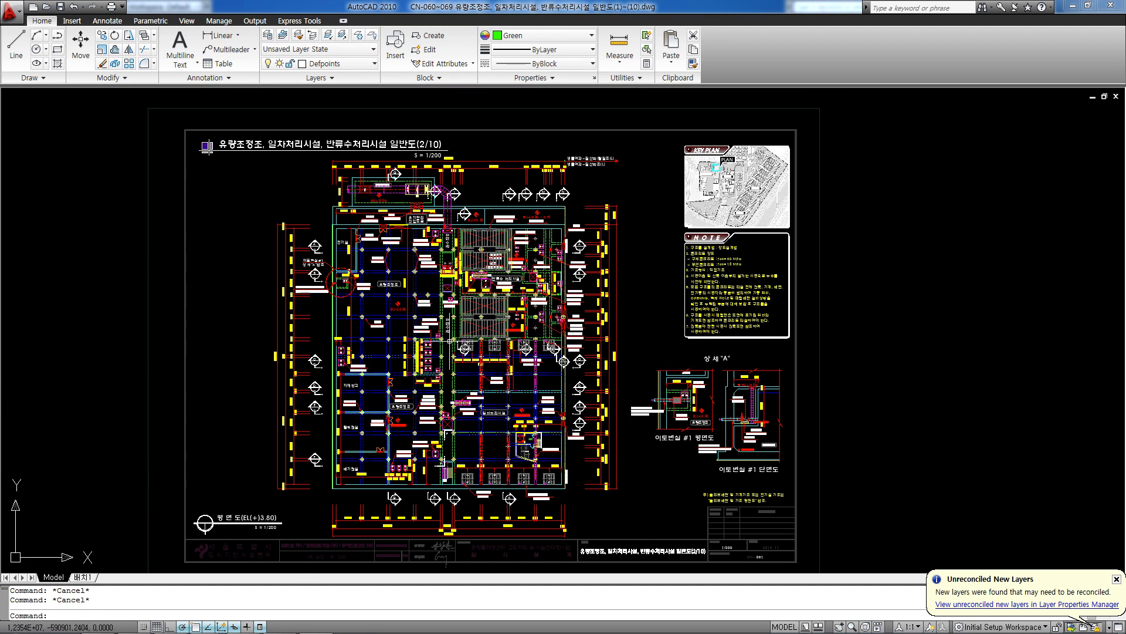
scroll(558, 413, up, 3)
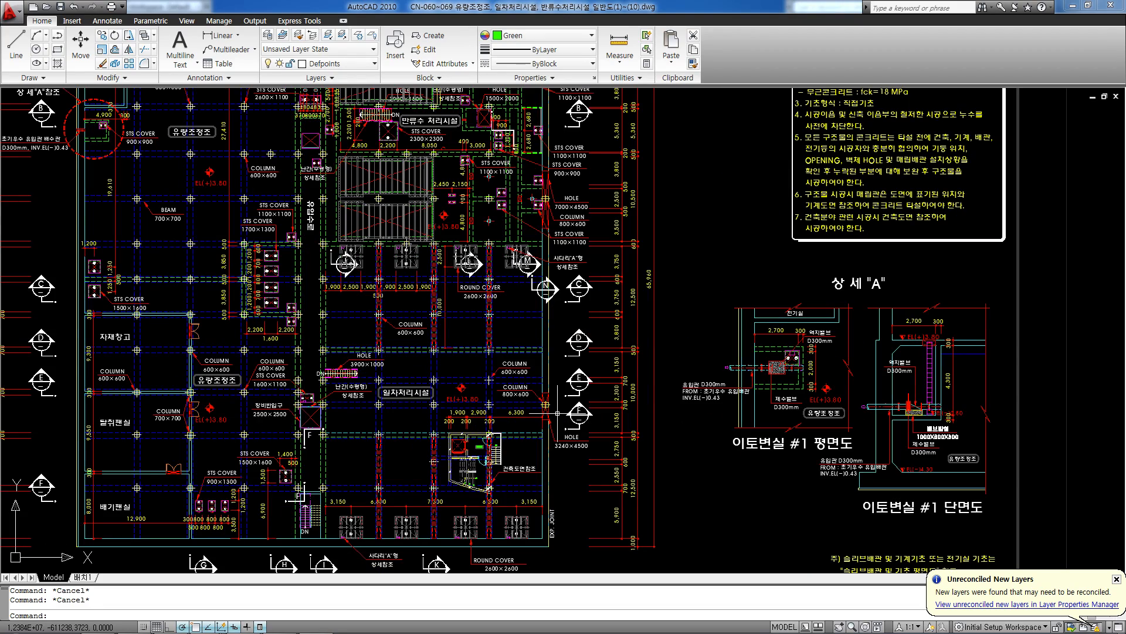
scroll(574, 417, down, 5)
middle_drag(574, 417, 548, 210)
middle_drag(536, 450, 571, 165)
middle_drag(571, 359, 559, 163)
scroll(568, 305, up, 5)
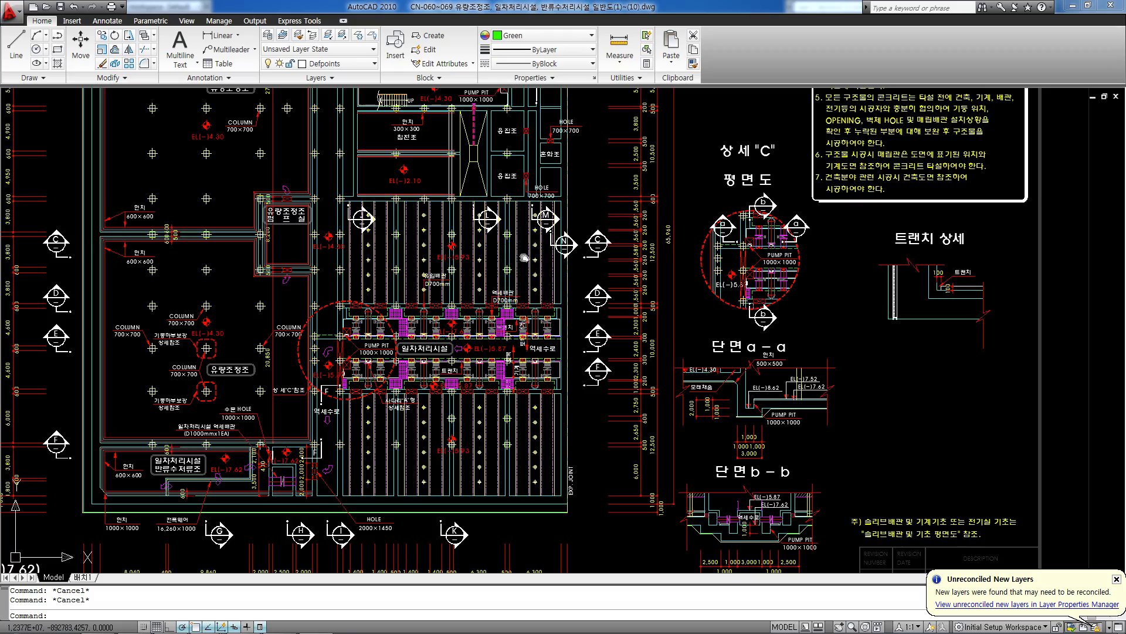
Examine the hole labels and heights at the right end of section A-A and locate the section on its key plan.
middle_drag(523, 253, 522, 414)
middle_drag(543, 494, 546, 164)
middle_drag(614, 495, 615, 141)
scroll(596, 385, down, 2)
middle_drag(591, 469, 572, 298)
scroll(537, 314, up, 3)
scroll(572, 295, up, 3)
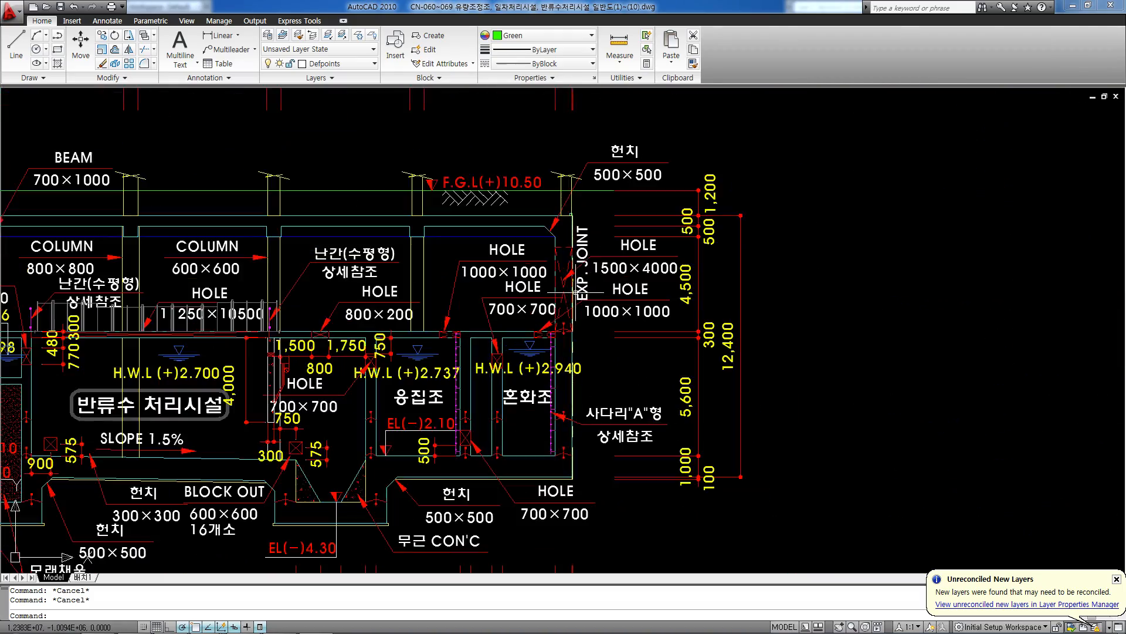
scroll(574, 297, down, 4)
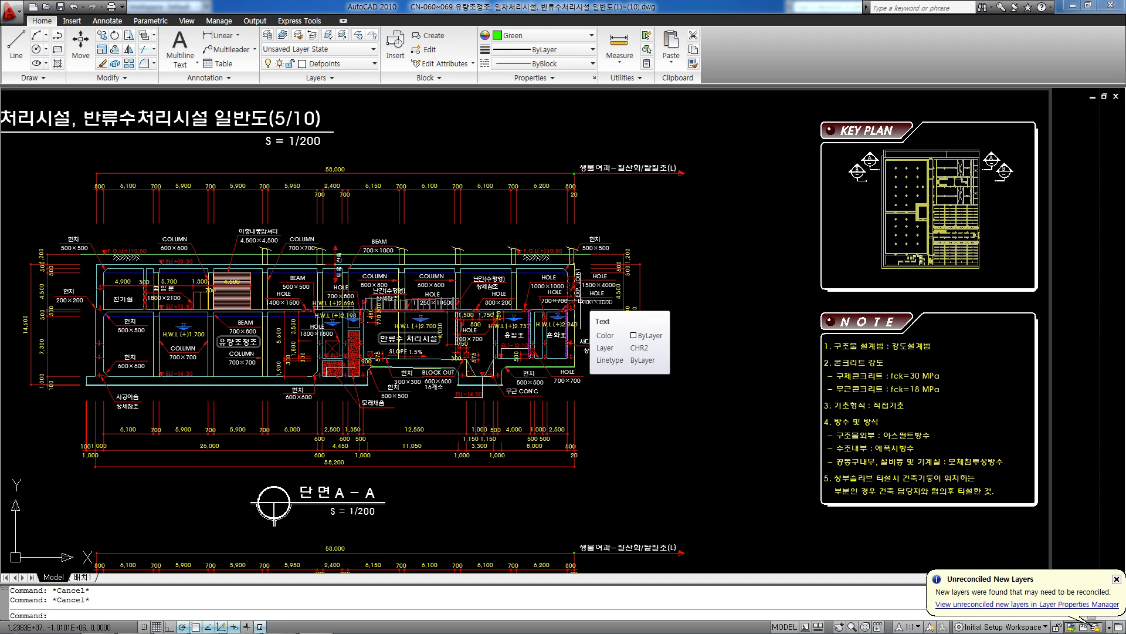
scroll(582, 285, up, 5)
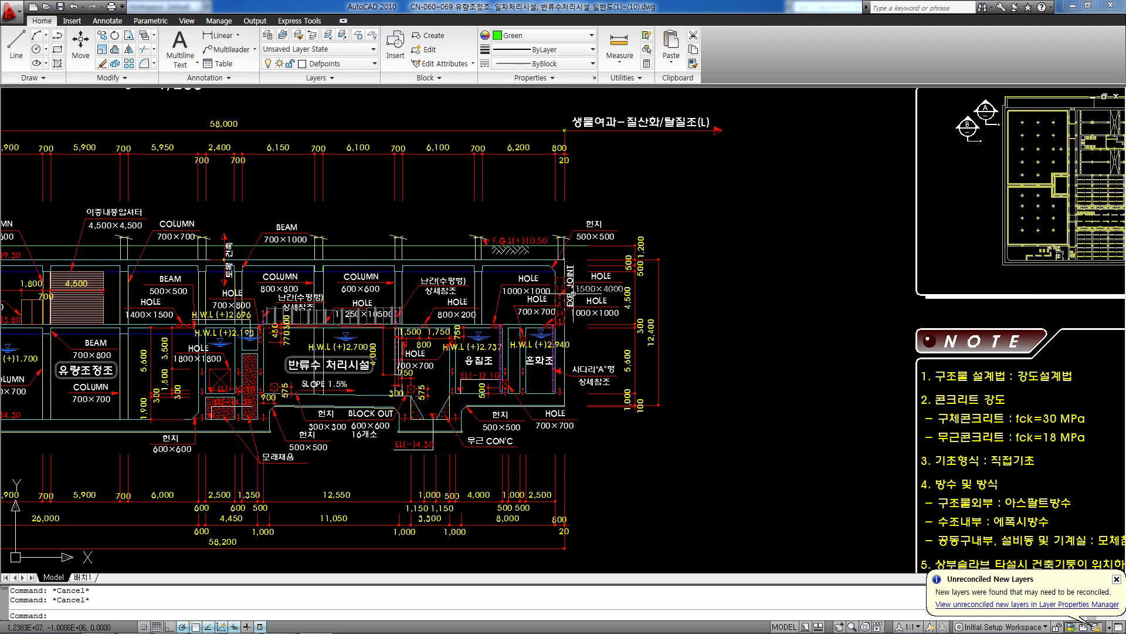
scroll(569, 288, down, 6)
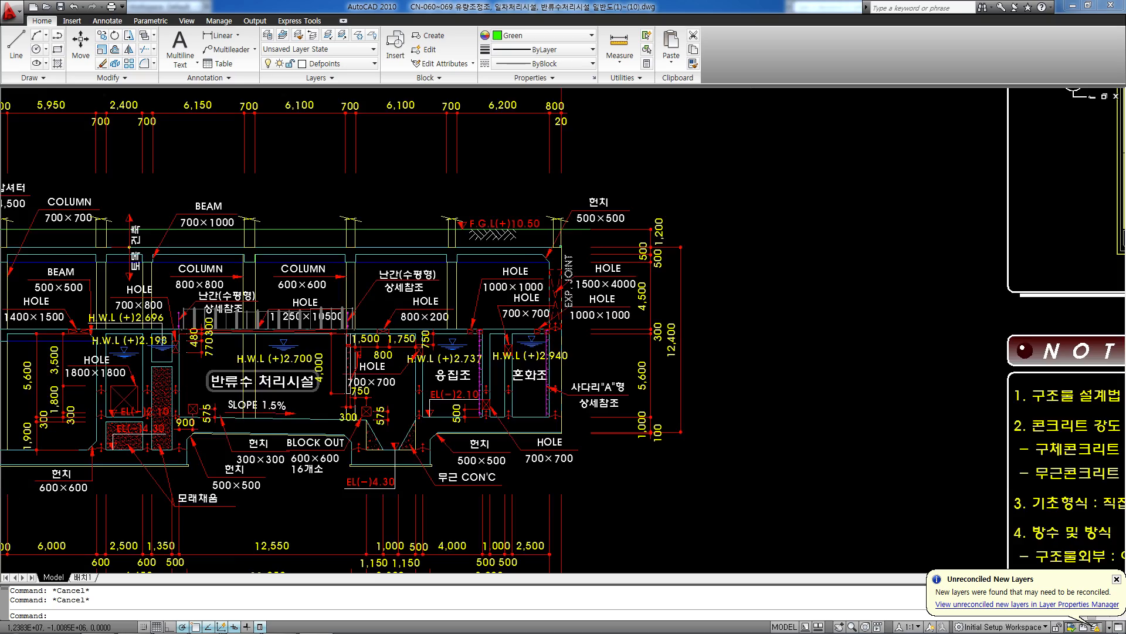
scroll(510, 266, up, 6)
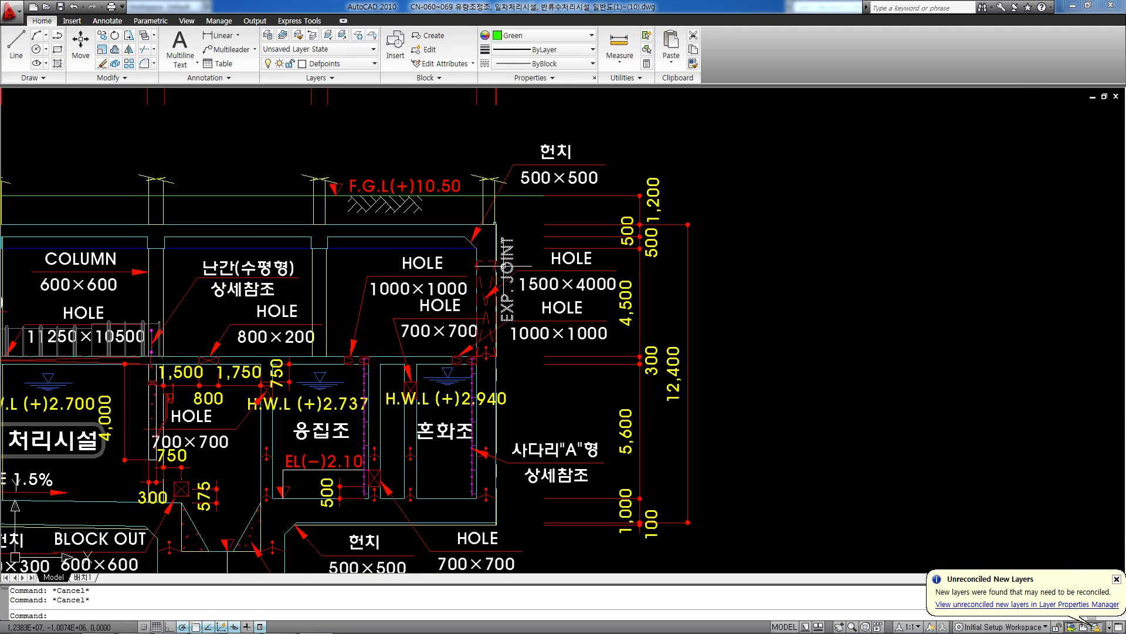
scroll(502, 265, down, 6)
scroll(792, 157, up, 7)
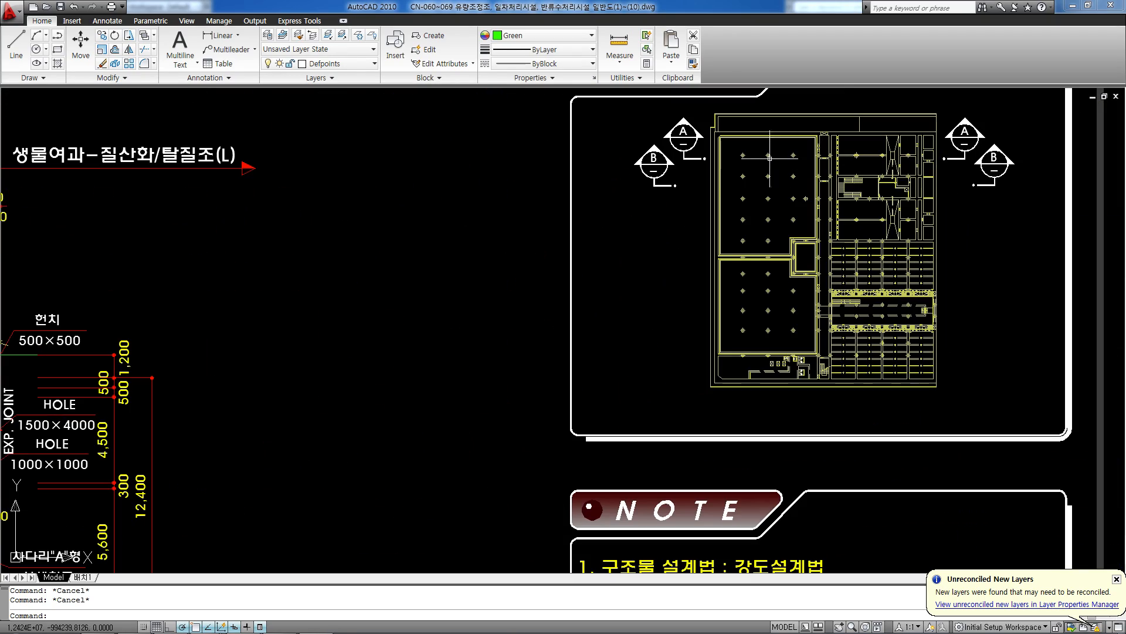
middle_drag(147, 379, 615, 276)
scroll(523, 345, up, 2)
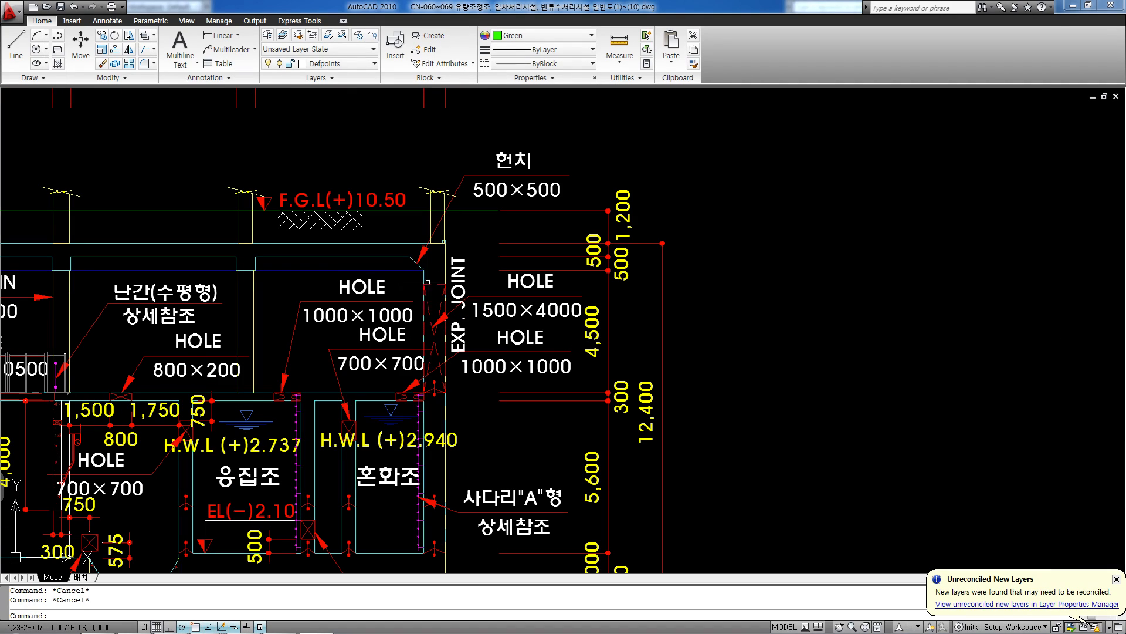
middle_drag(423, 281, 545, 282)
scroll(546, 285, down, 6)
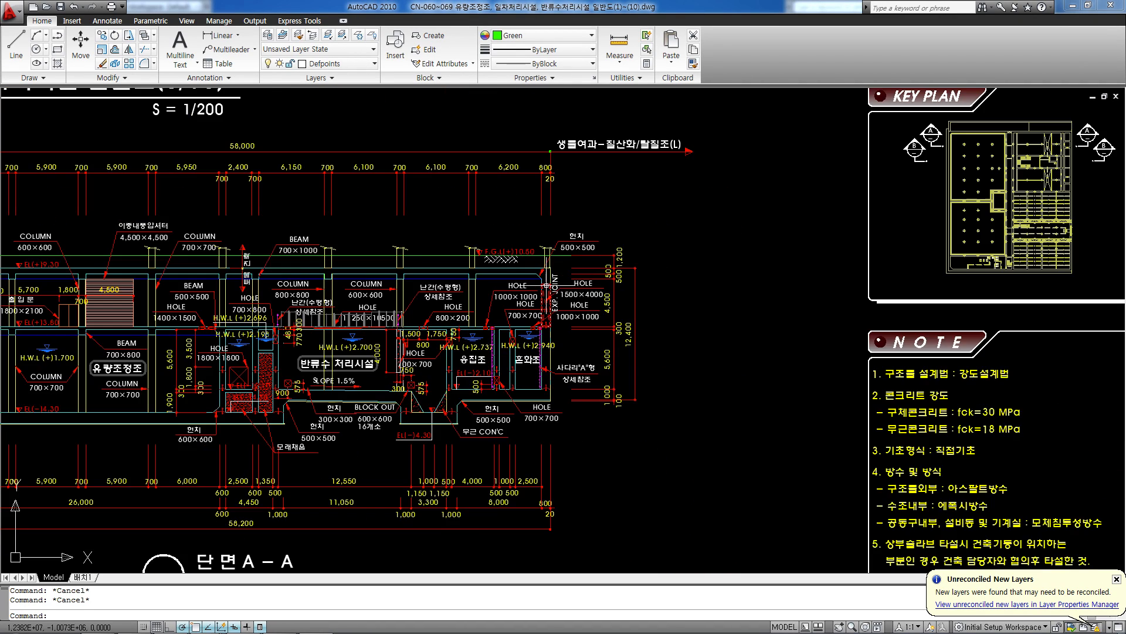
Look through the section below A-A, section C-C and the remaining section sheets for the right wall's openings.
scroll(543, 289, up, 6)
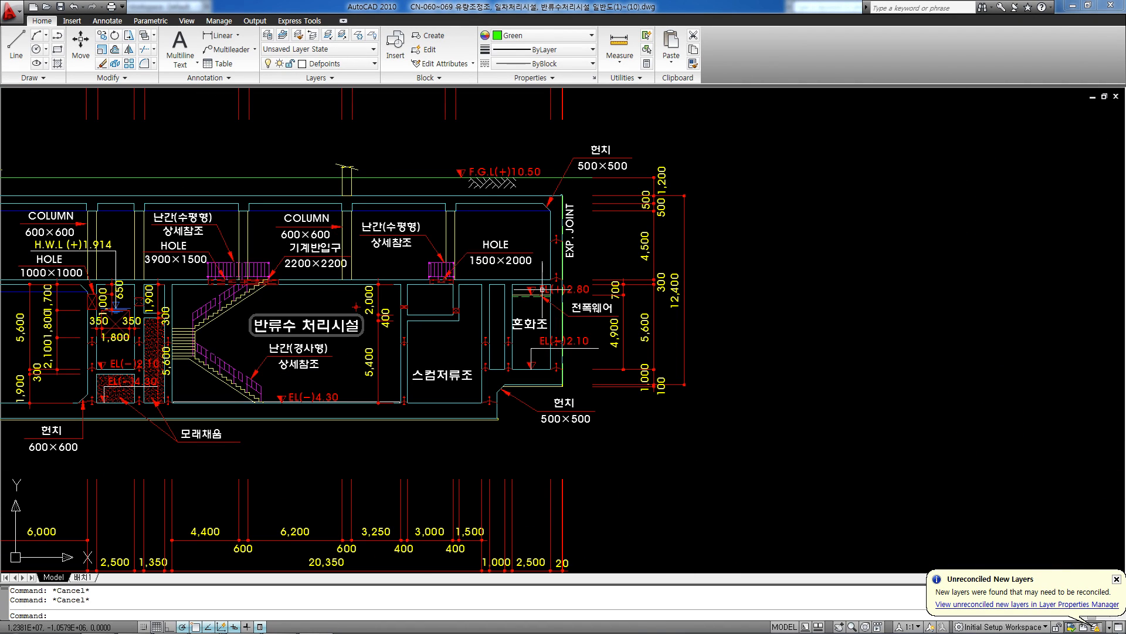
scroll(544, 291, down, 5)
middle_drag(541, 364, 550, 248)
scroll(543, 419, up, 3)
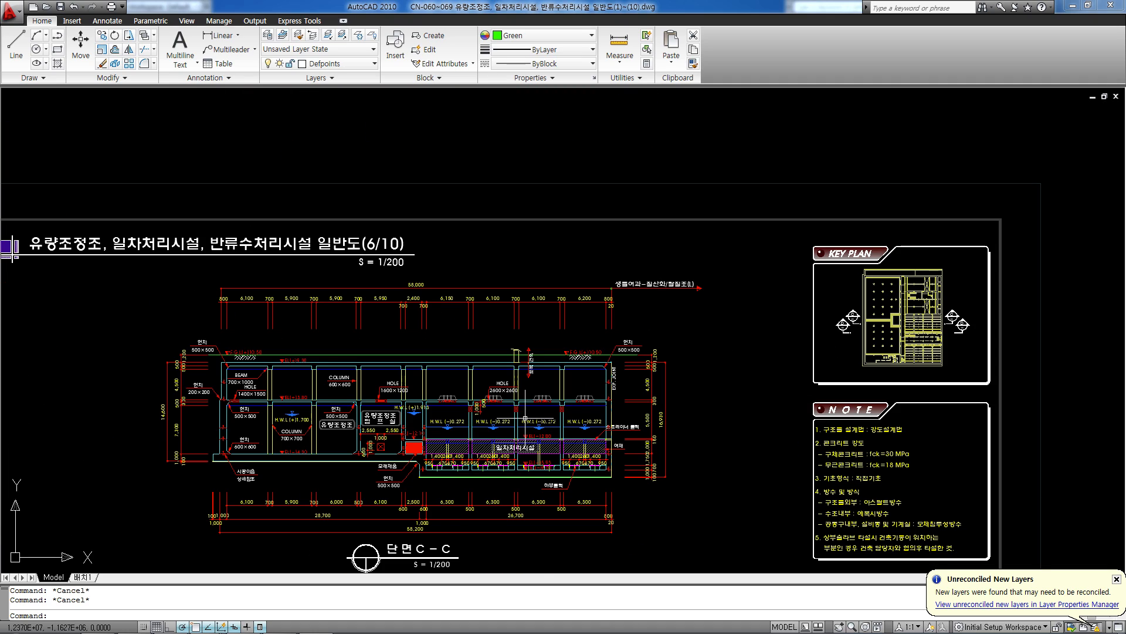
scroll(543, 419, down, 4)
scroll(603, 221, down, 2)
scroll(556, 242, up, 7)
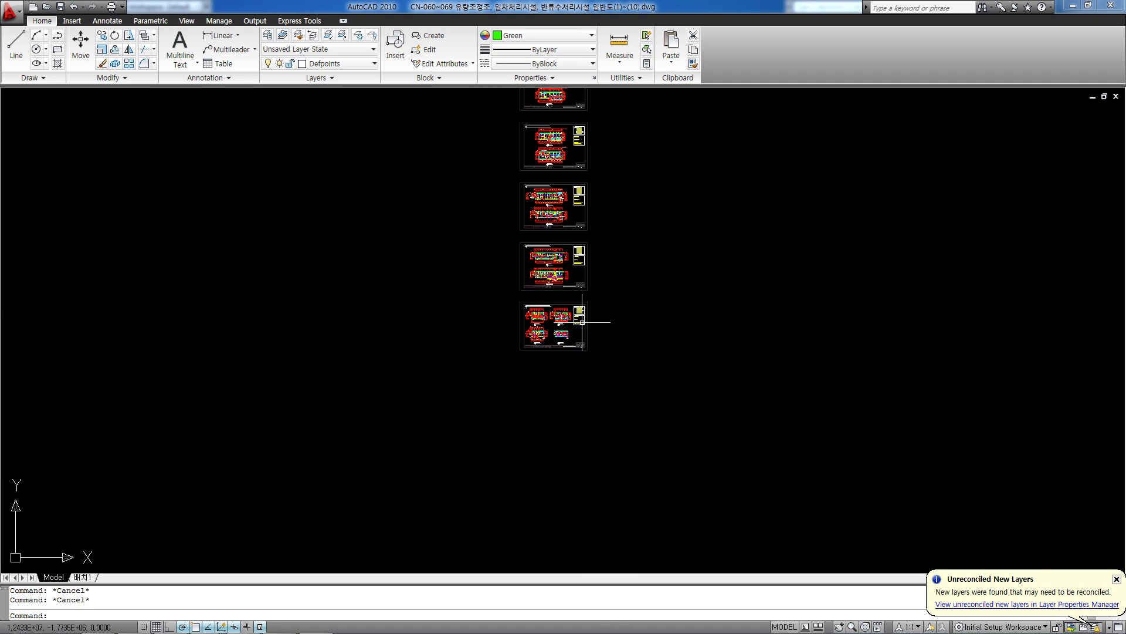
Check the section lines on the key plan of sheet 10/10 against sections L-L and J-J.
scroll(614, 246, up, 3)
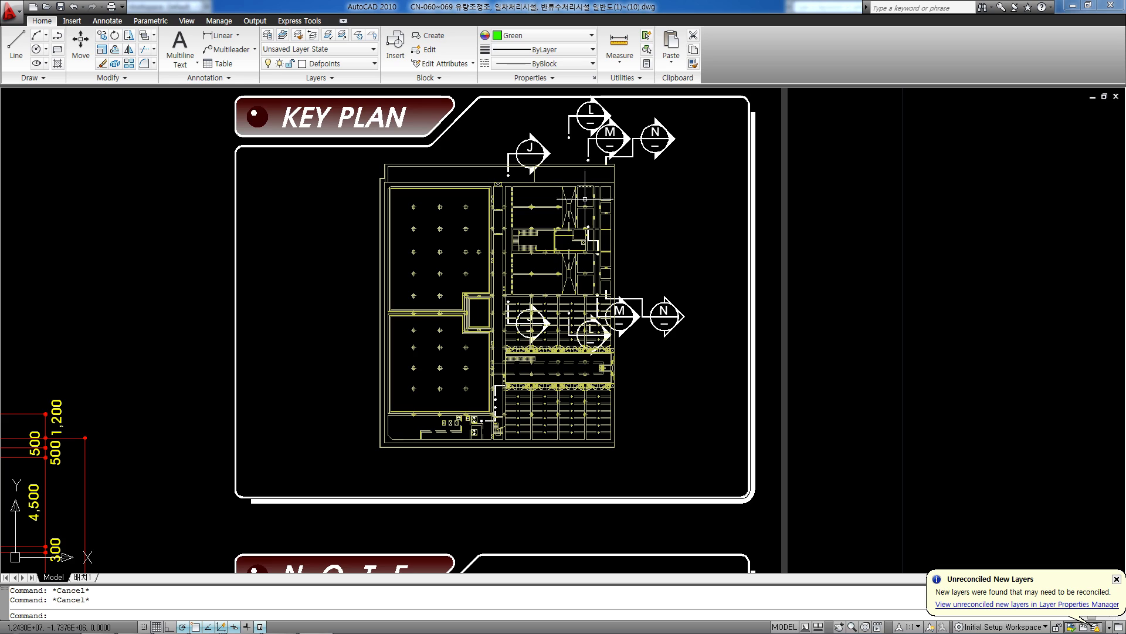
scroll(425, 339, down, 2)
middle_drag(167, 457, 500, 297)
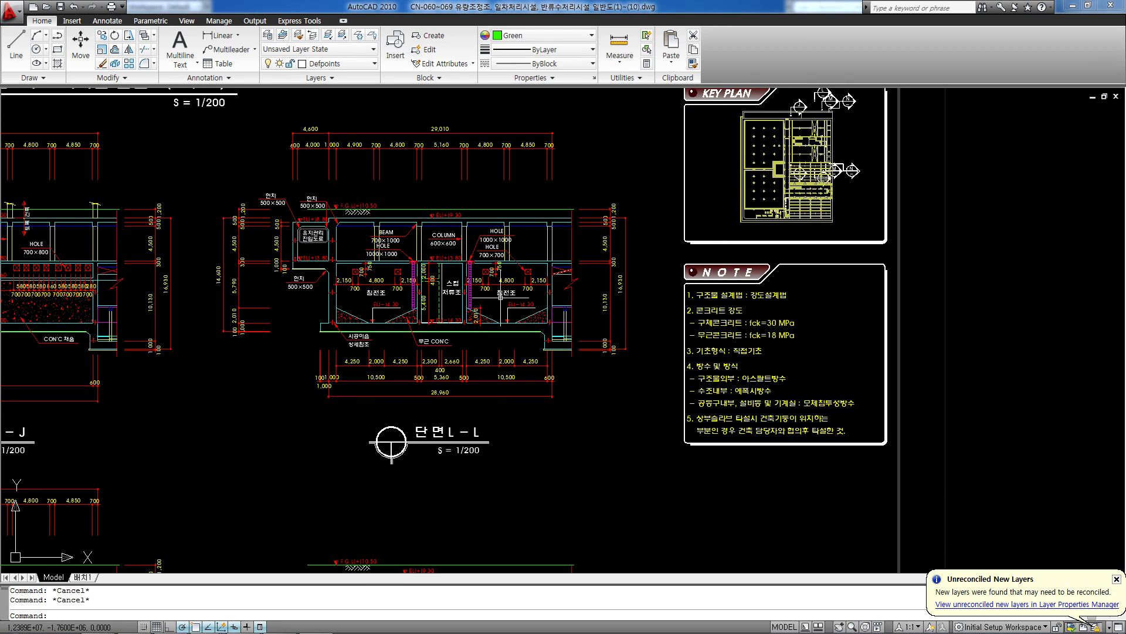
scroll(405, 259, up, 3)
middle_drag(213, 293, 468, 283)
scroll(469, 283, down, 4)
middle_drag(875, 208, 648, 272)
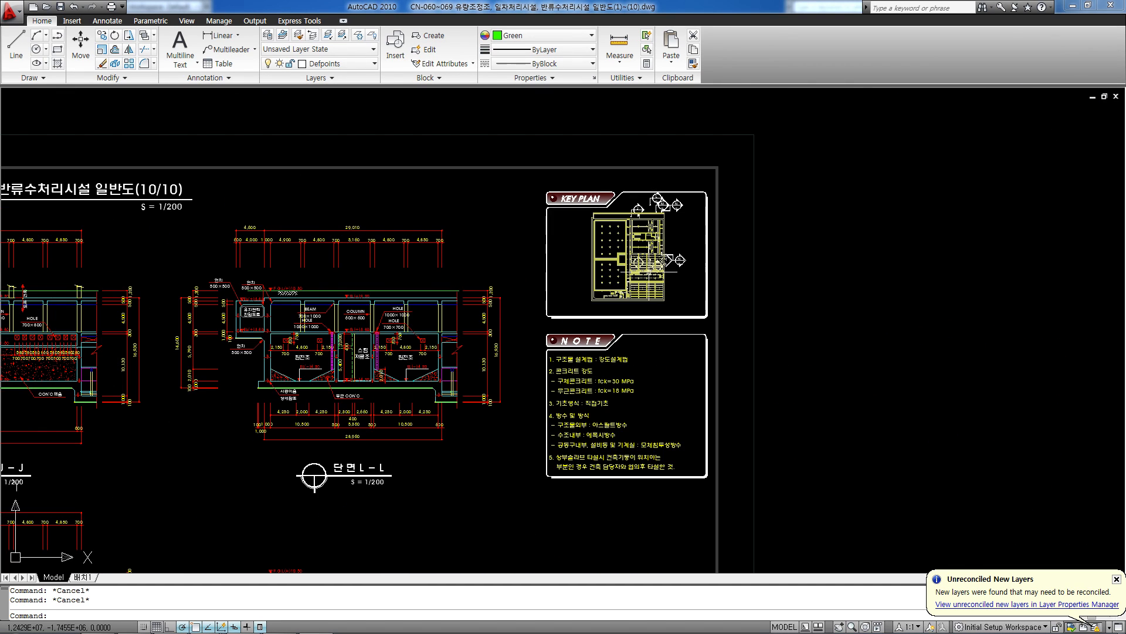
middle_drag(325, 366, 559, 213)
mouse_move(426, 231)
middle_down()
mouse_move(517, 275)
mouse_move(420, 310)
middle_up()
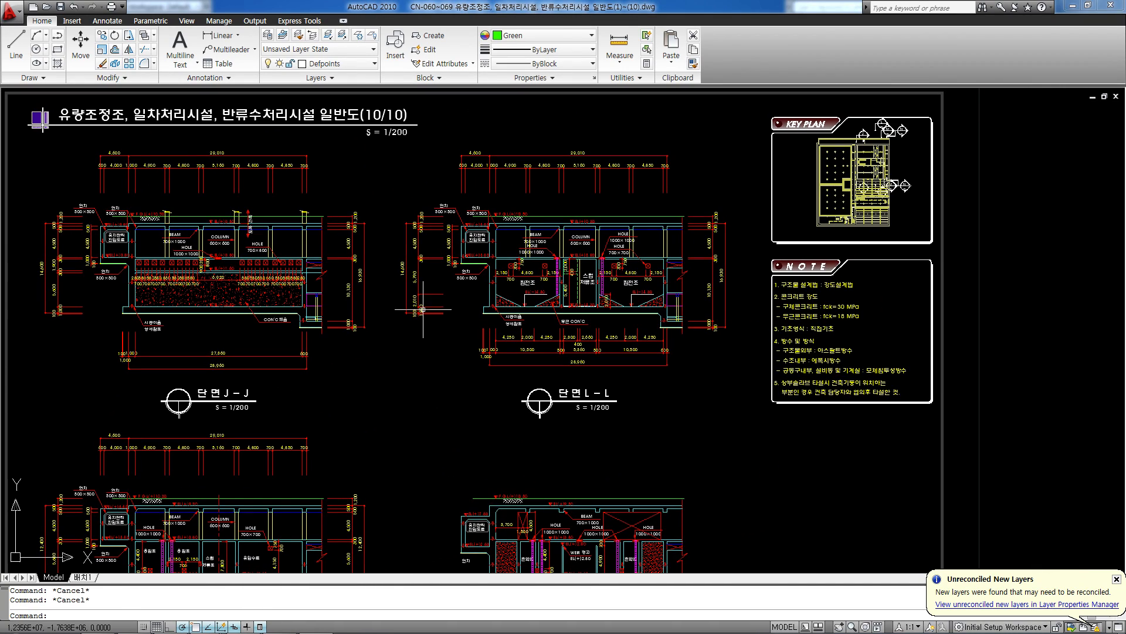
Examine the wall openings and their dimensions in section N-N and compare them with sections M-M and L-L.
middle_drag(563, 448, 590, 153)
scroll(587, 252, up, 2)
middle_drag(565, 247, 558, 266)
scroll(523, 233, up, 1)
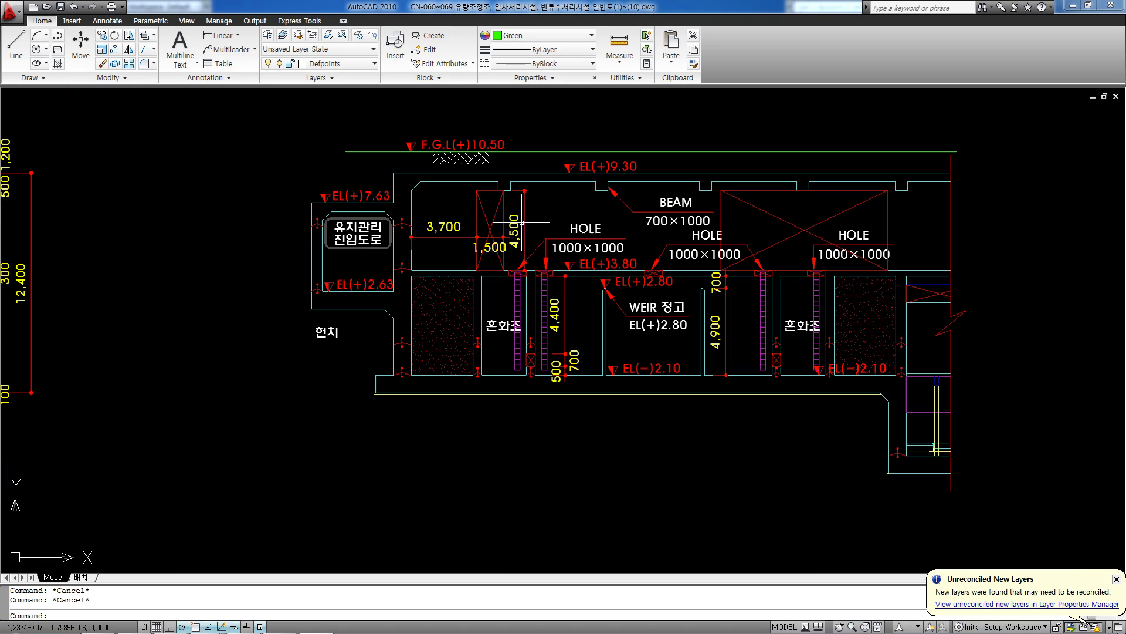
middle_drag(494, 215, 494, 223)
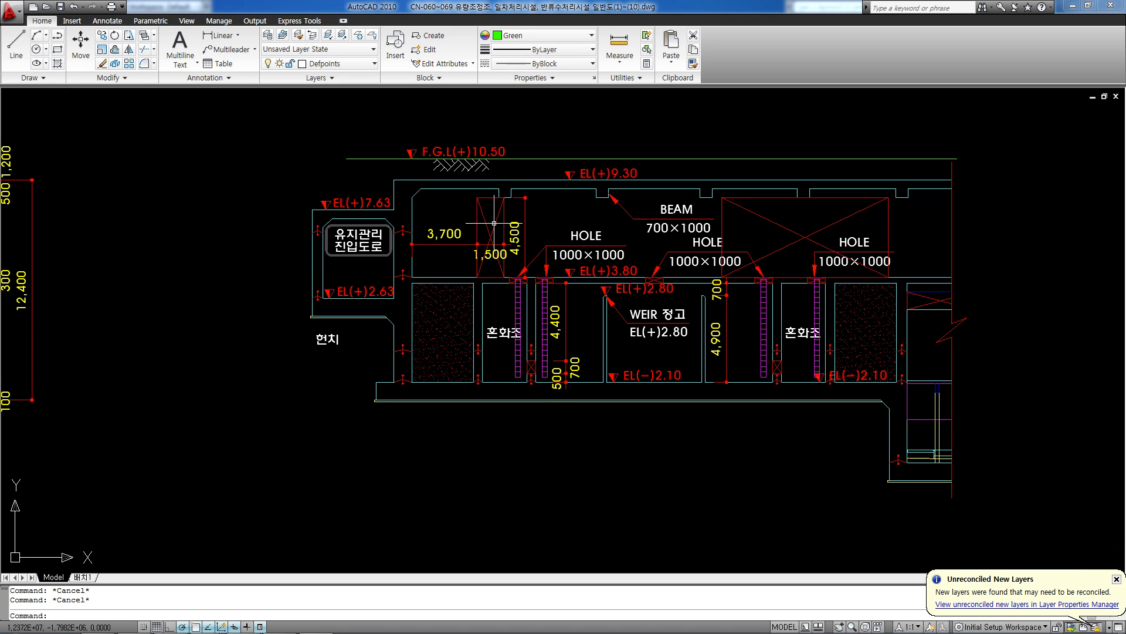
scroll(494, 223, down, 2)
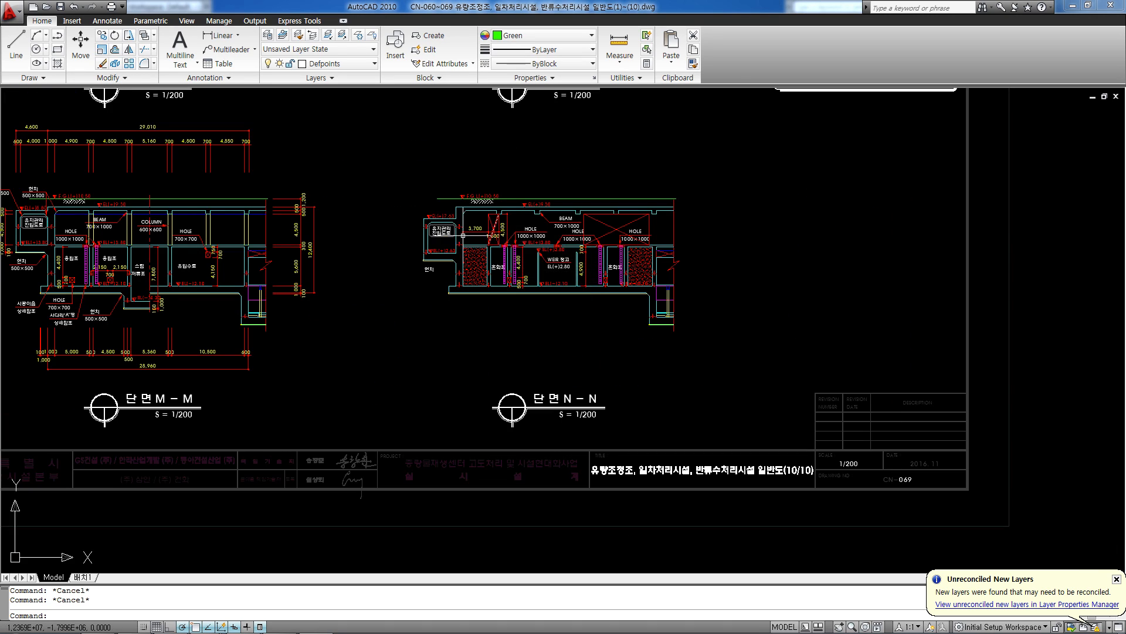
middle_drag(188, 247, 657, 265)
scroll(657, 265, up, 3)
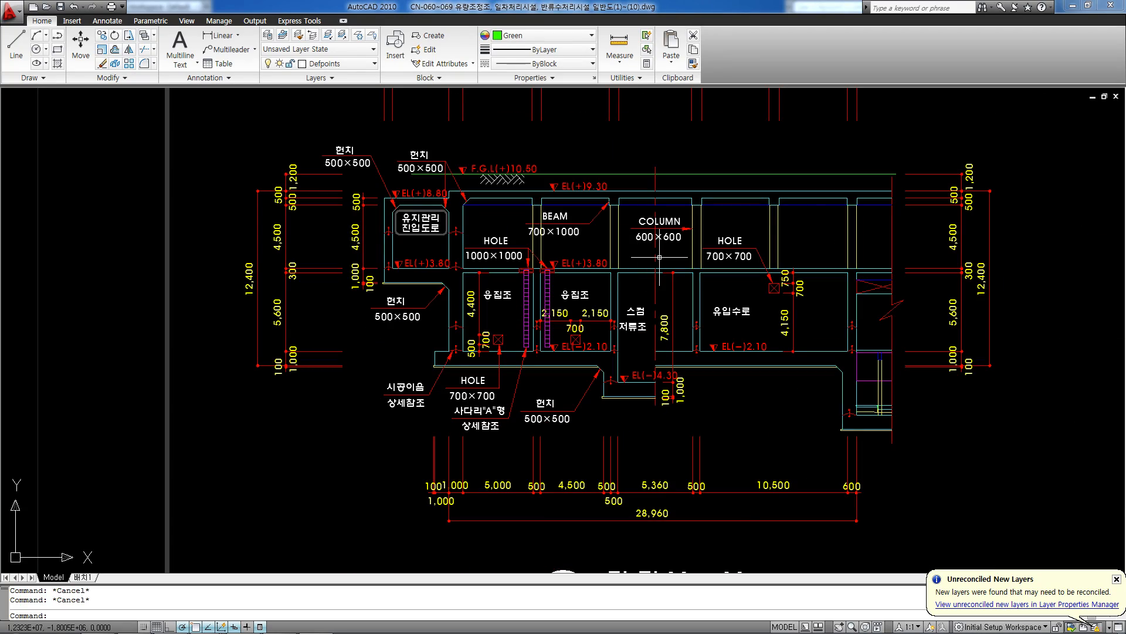
scroll(660, 257, down, 5)
scroll(604, 372, up, 6)
scroll(535, 225, down, 5)
scroll(598, 321, up, 5)
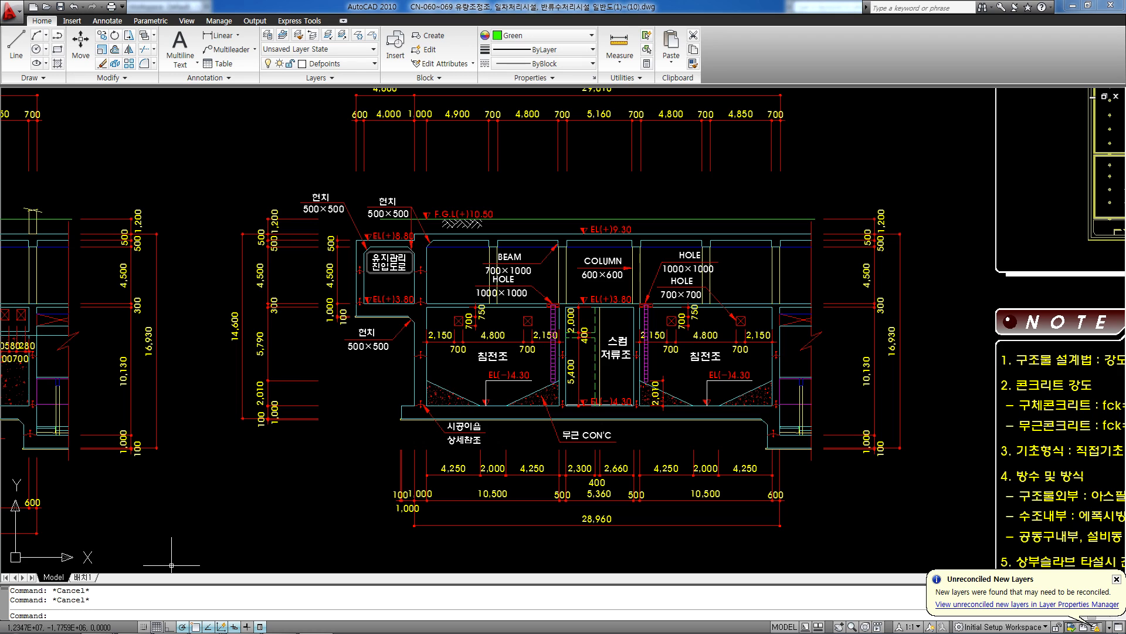
Switch to 3ds Max and hide the N-N section drawing beside the right wall in the top view.
mouse_move(147, 633)
click(100, 625)
scroll(478, 377, down, 6)
click(609, 374)
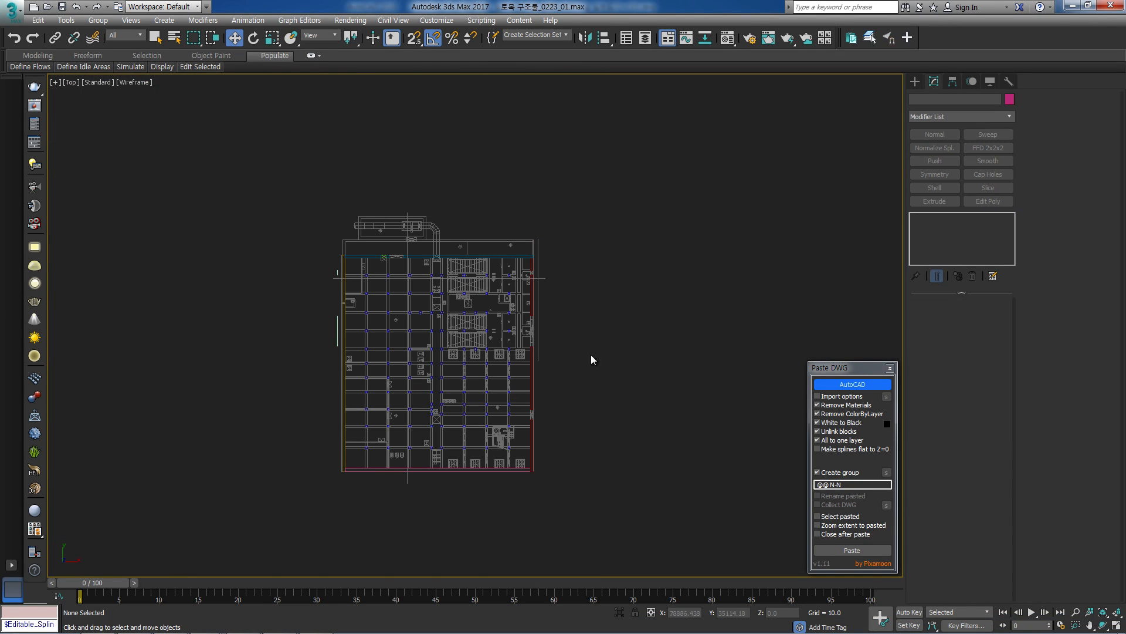
scroll(534, 313, up, 4)
click(521, 305)
scroll(523, 317, down, 3)
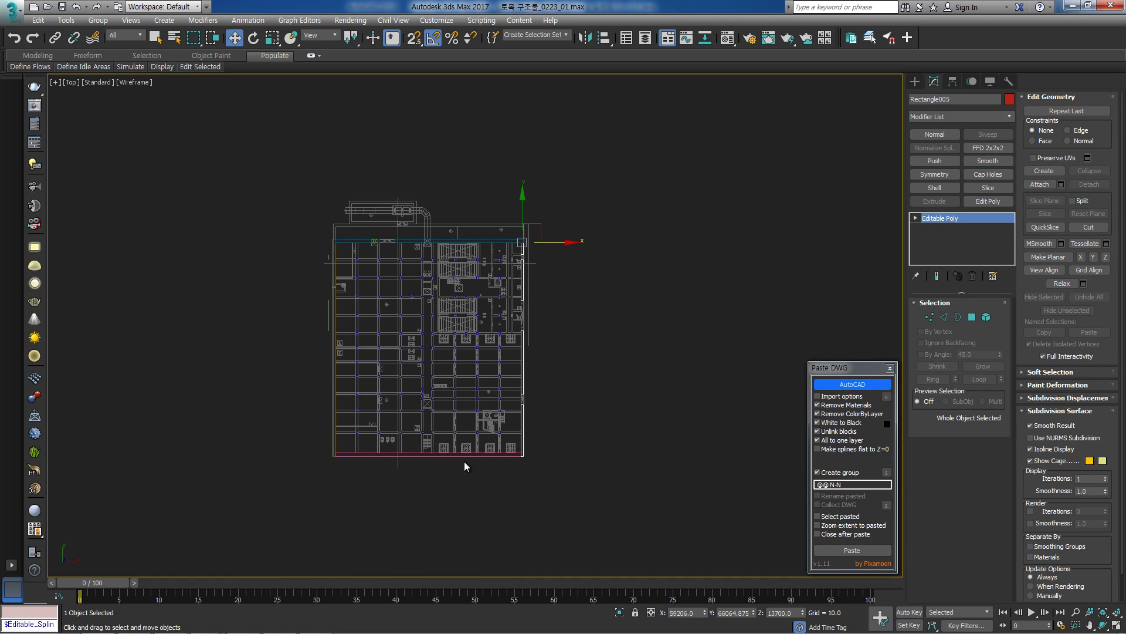
scroll(522, 323, up, 3)
middle_drag(553, 285, 555, 303)
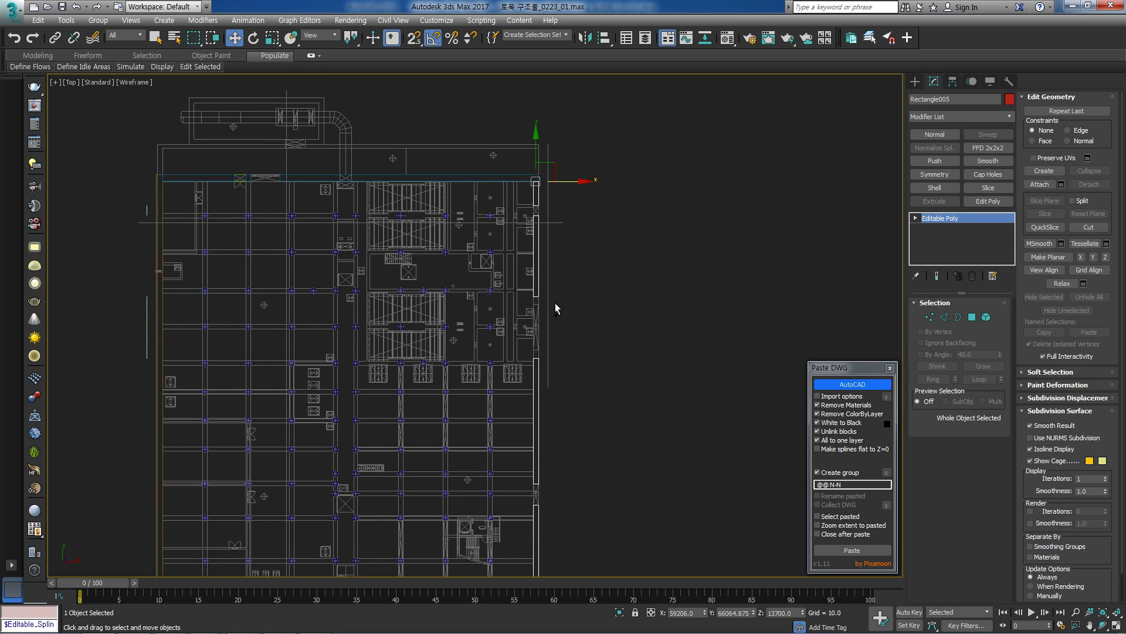
click(548, 293)
right_click(547, 294)
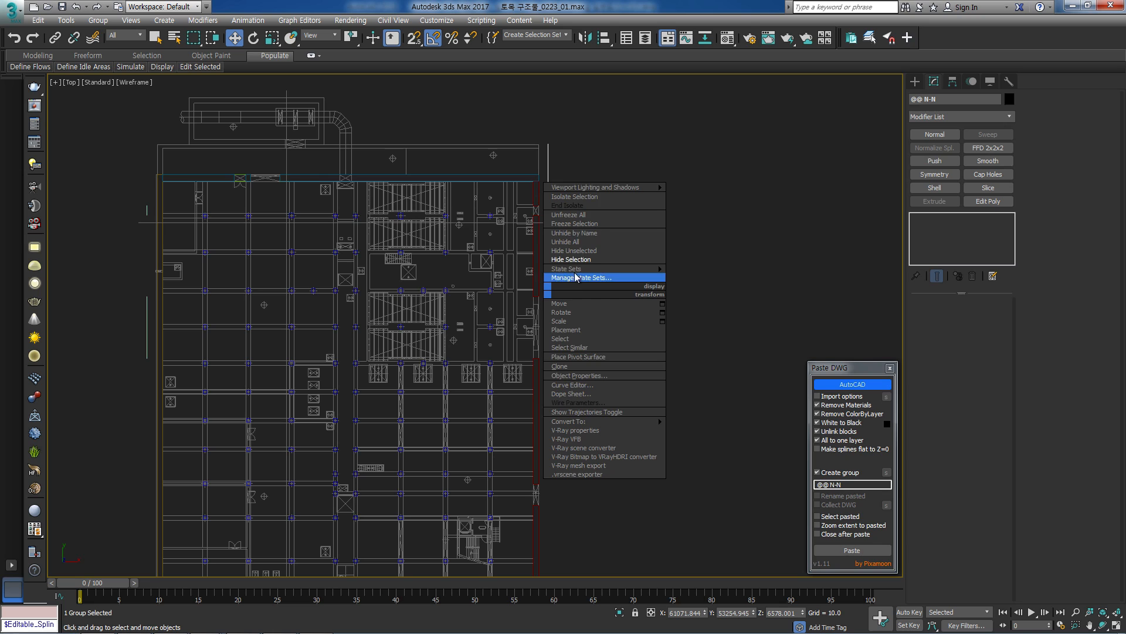
click(578, 263)
Snap the red wall's vertices above the large right-wall opening to the upper edge of the plan's opening symbol.
scroll(531, 297, up, 5)
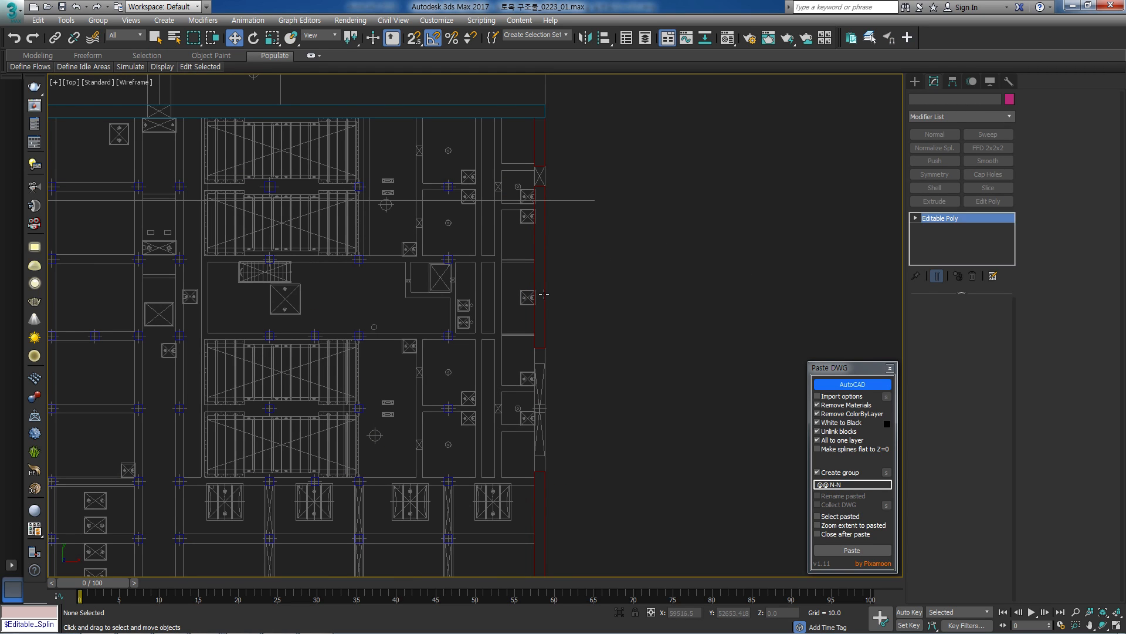
click(544, 293)
key(1)
drag(580, 329, 526, 380)
scroll(546, 356, up, 5)
key(s)
key(space)
scroll(530, 382, down, 4)
key(space)
Snap the red wall's vertices below the large opening to the symbol's lower edge and check the next opening down.
middle_drag(558, 408, 552, 348)
drag(561, 453, 469, 518)
scroll(515, 485, up, 6)
key(space)
drag(519, 458, 543, 393)
scroll(553, 387, down, 7)
key(s)
key(space)
middle_drag(568, 399, 561, 281)
middle_drag(535, 552, 521, 458)
scroll(526, 396, up, 3)
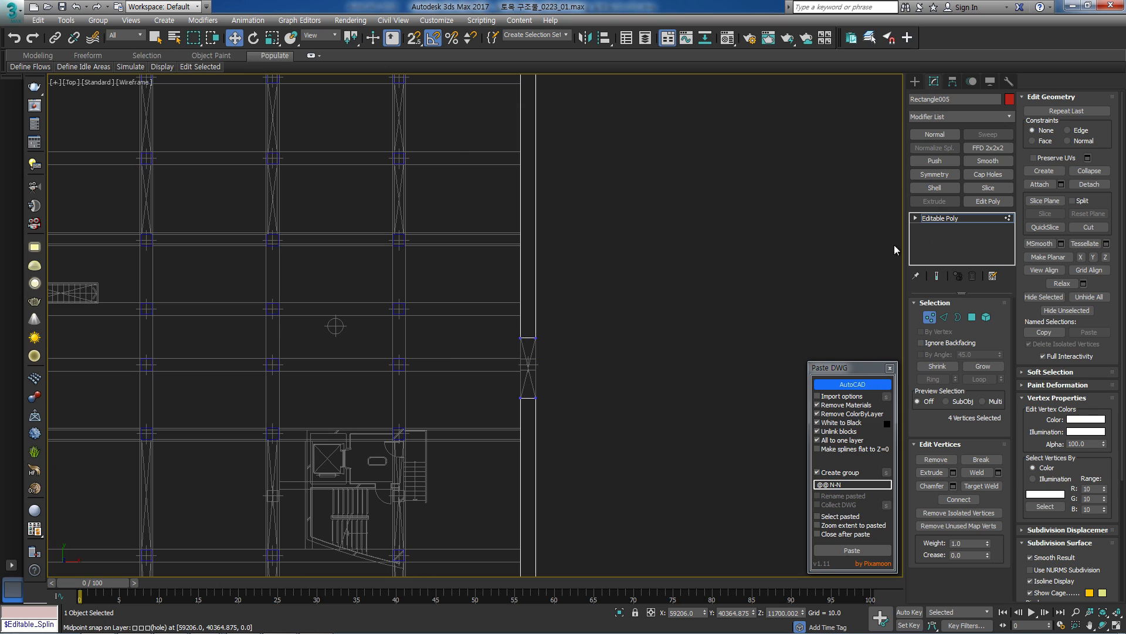
click(950, 218)
Hide the G-G section drawing found in the left elevation and unhide the N-N section drawing.
key(l)
scroll(528, 358, down, 3)
scroll(645, 359, up, 6)
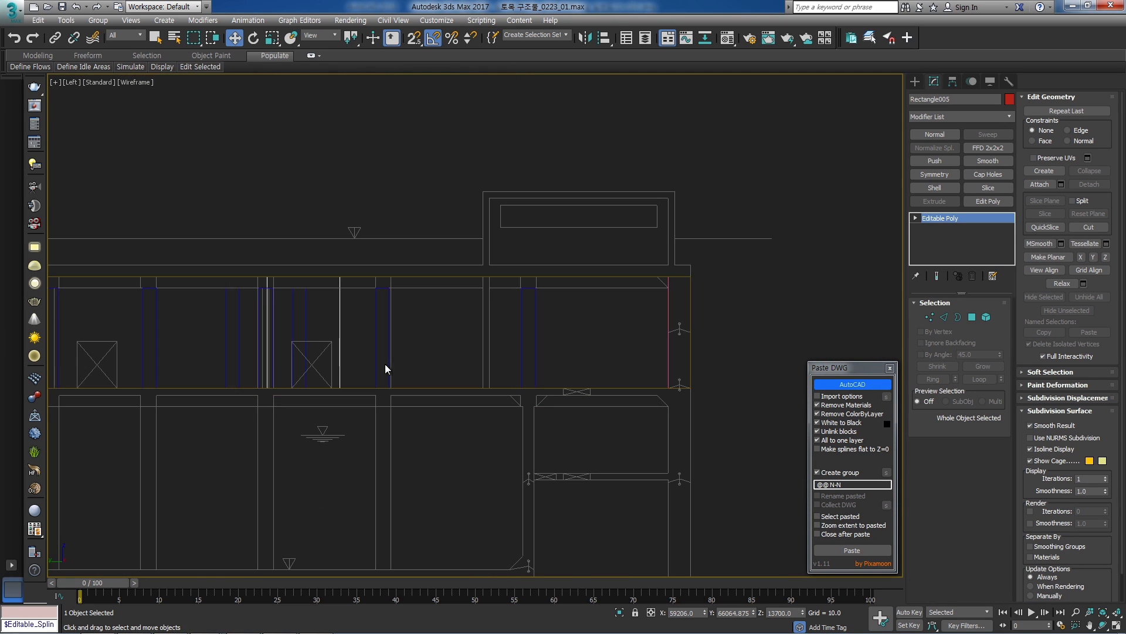
scroll(657, 329, down, 3)
scroll(604, 347, up, 3)
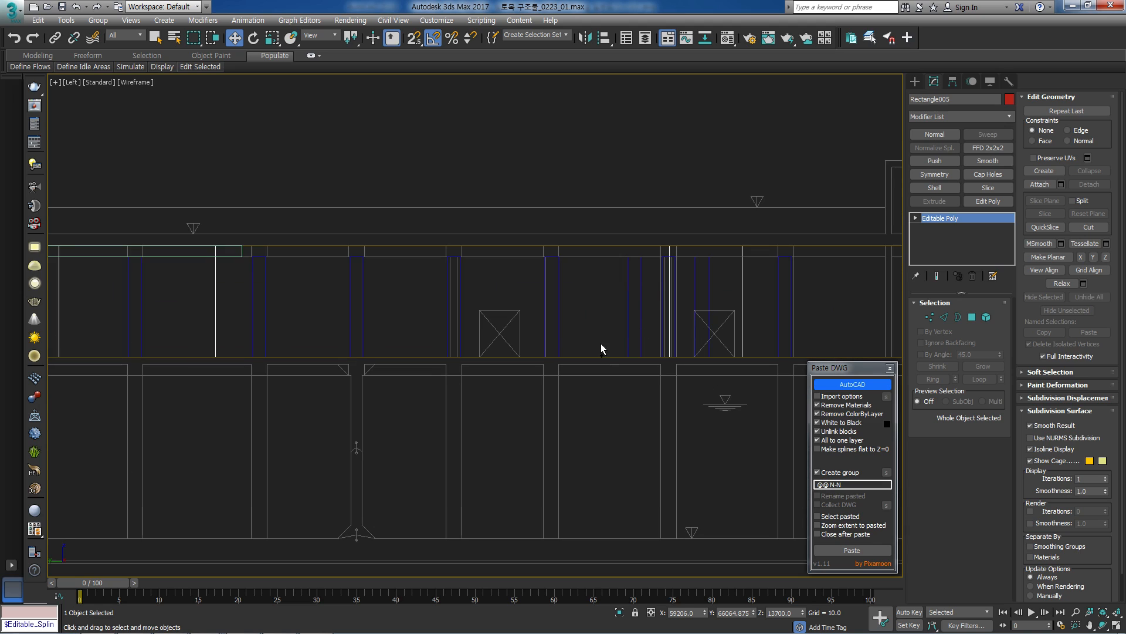
key(w)
click(503, 313)
scroll(498, 323, down, 3)
key(t)
scroll(531, 338, down, 4)
middle_drag(537, 352, 531, 344)
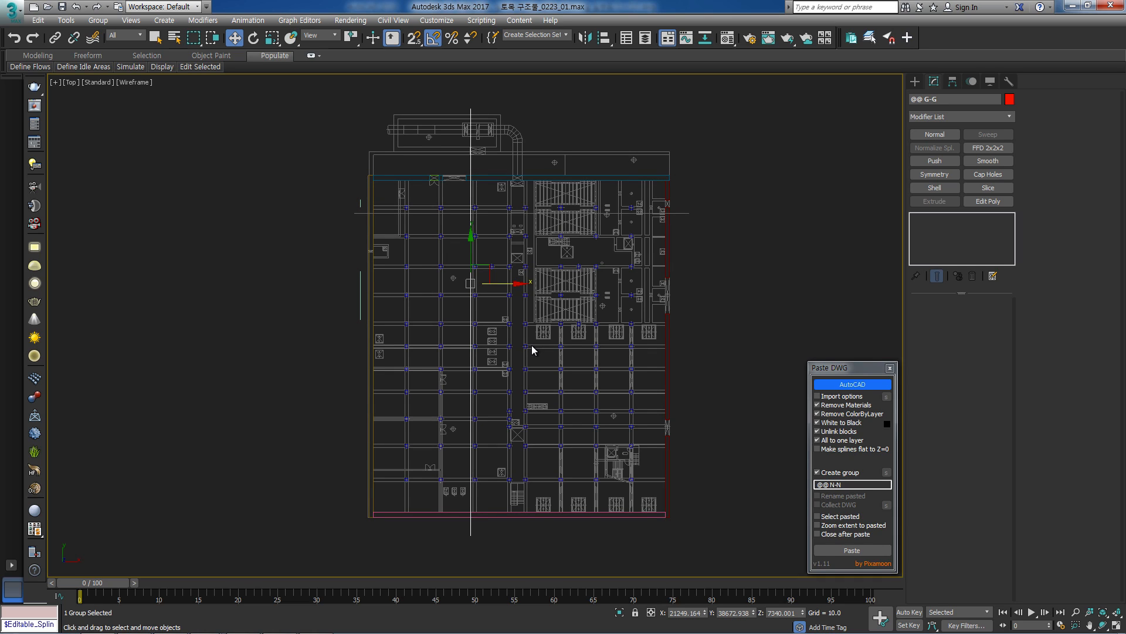
right_click(532, 351)
click(572, 317)
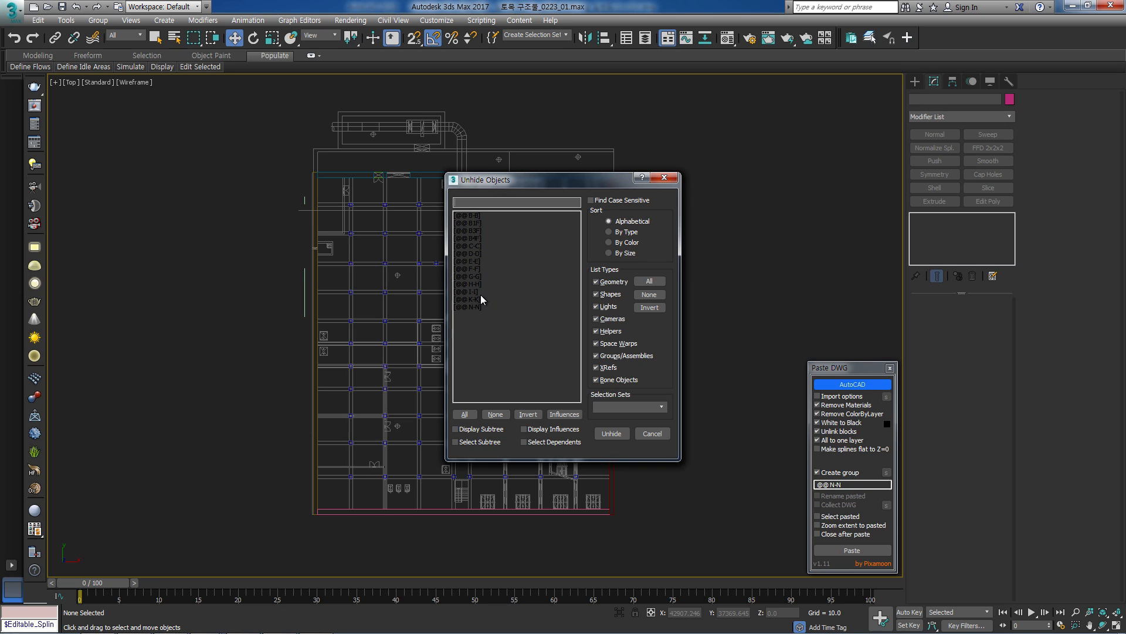
double_click(475, 307)
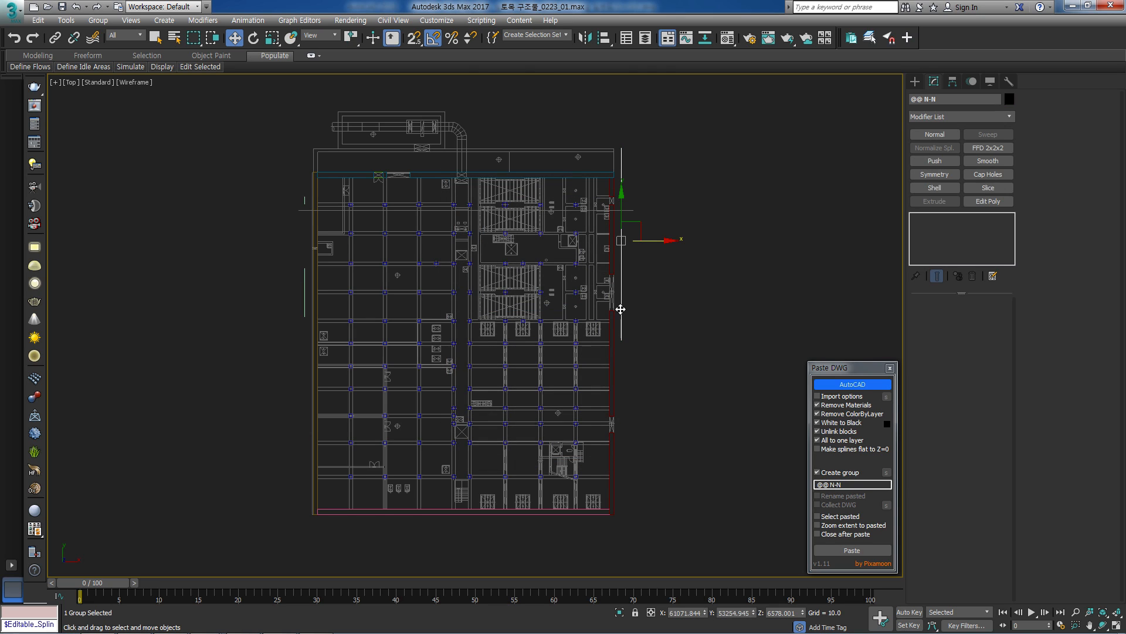
Compare the red wall's openings with the N-N section drawing in the left elevation.
key(l)
scroll(589, 314, up, 3)
scroll(588, 314, down, 4)
middle_drag(588, 314, 515, 318)
scroll(337, 286, up, 5)
click(572, 317)
scroll(572, 317, down, 2)
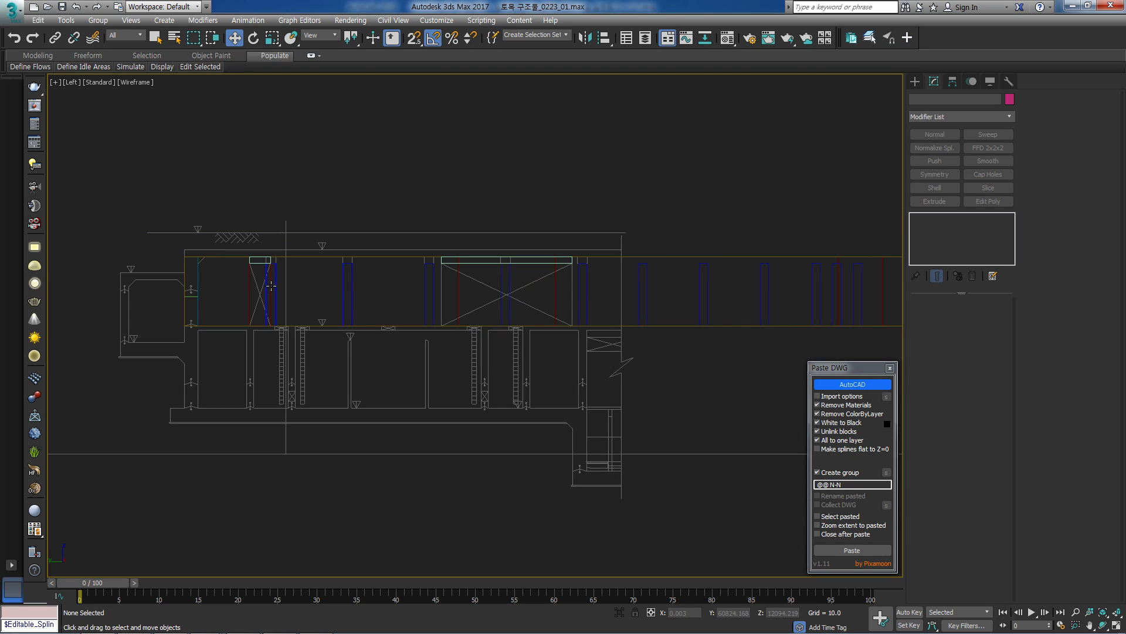
click(271, 285)
scroll(271, 286, up, 2)
scroll(660, 288, down, 2)
middle_drag(660, 288, 387, 299)
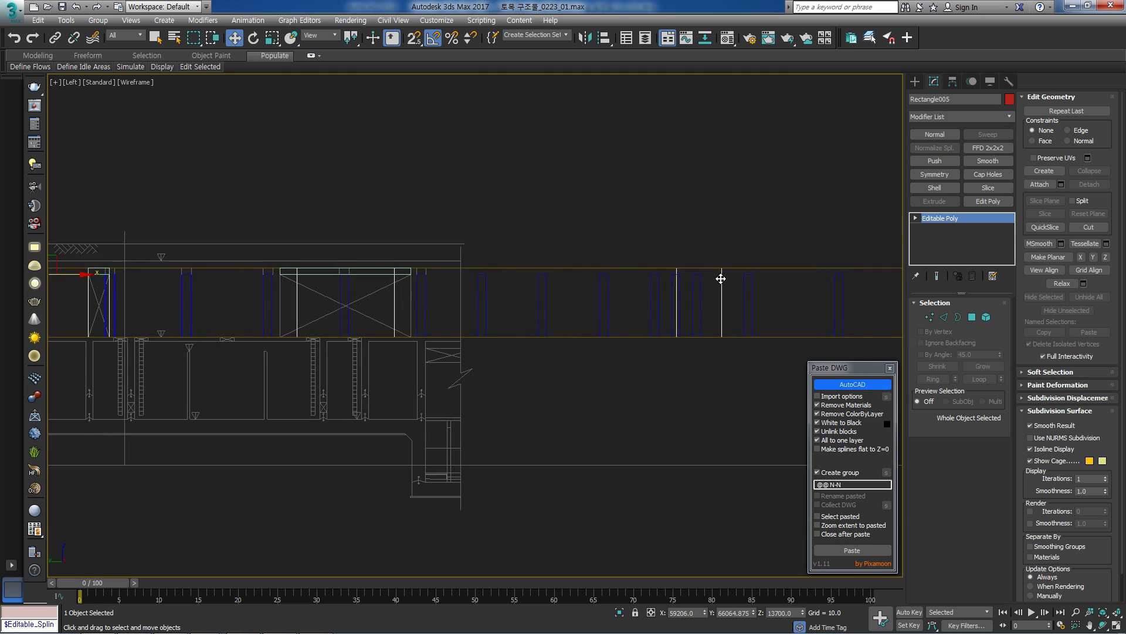
Select the lintel outlines over the openings and move them onto the right wall's inner face in the front view.
middle_drag(270, 310, 377, 310)
scroll(212, 279, up, 2)
click(207, 272)
scroll(373, 301, down, 4)
scroll(381, 302, up, 1)
key(f)
scroll(437, 302, down, 7)
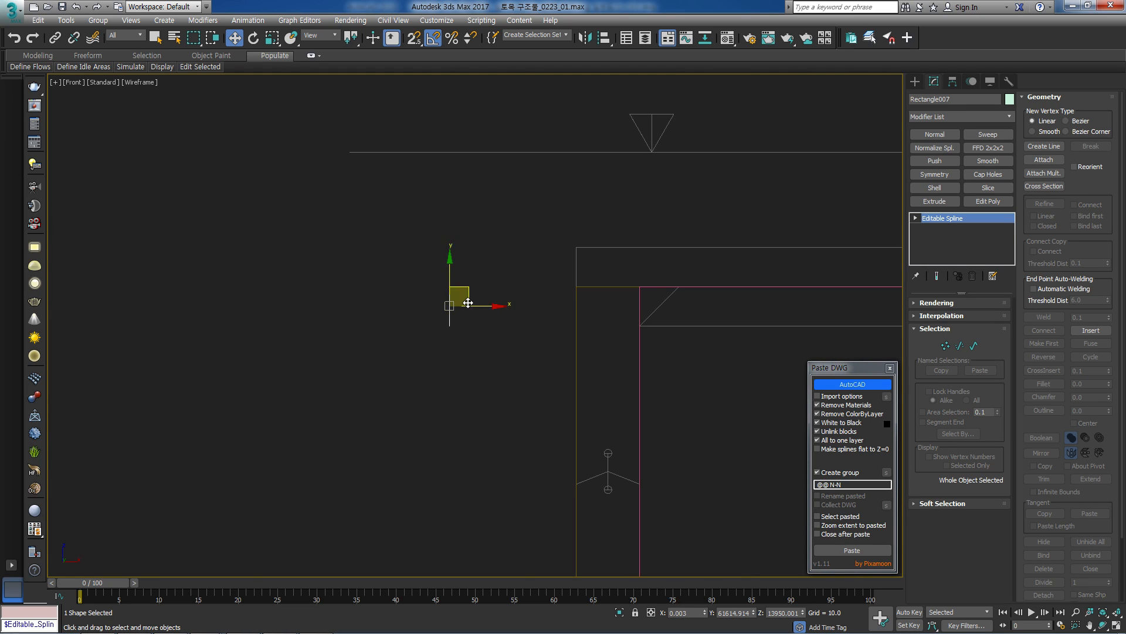
key(alt+u)
click(665, 177)
scroll(457, 299, down, 6)
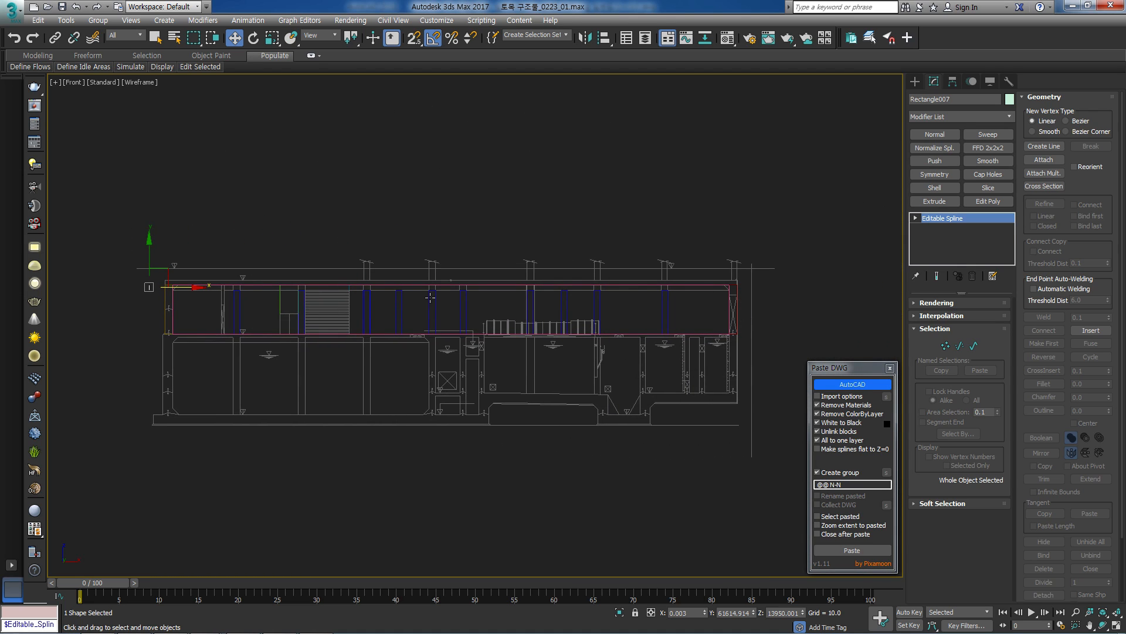
scroll(734, 285, up, 8)
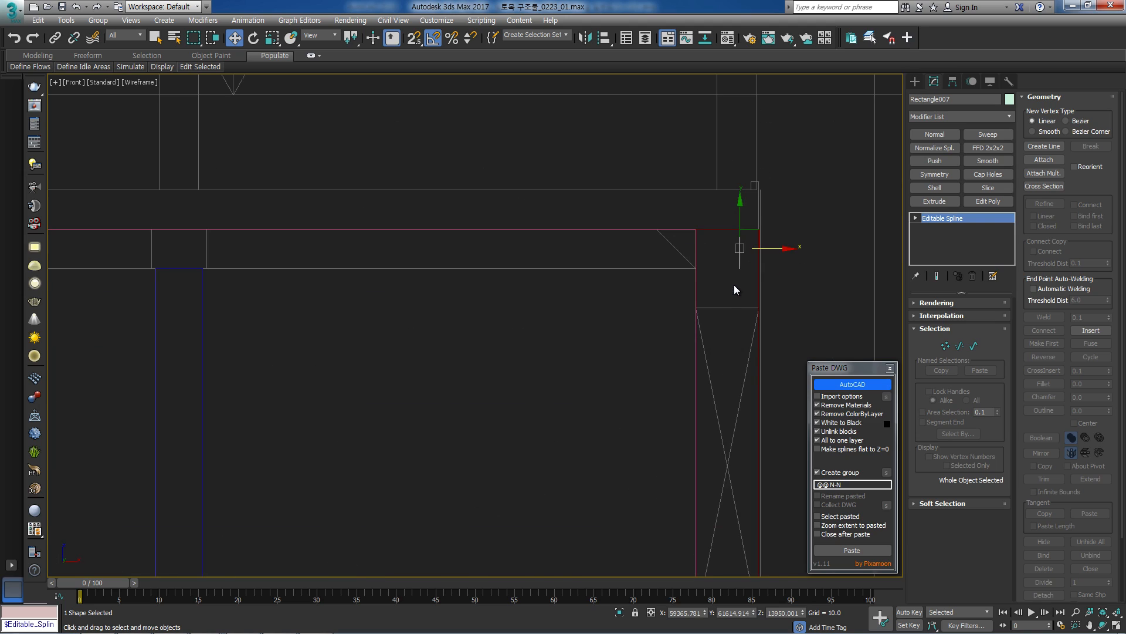
key(s)
drag(643, 287, 603, 335)
Extrude the lintel outlines by 200 and snap them to the right wall's outer face.
click(934, 202)
middle_drag(652, 261, 623, 266)
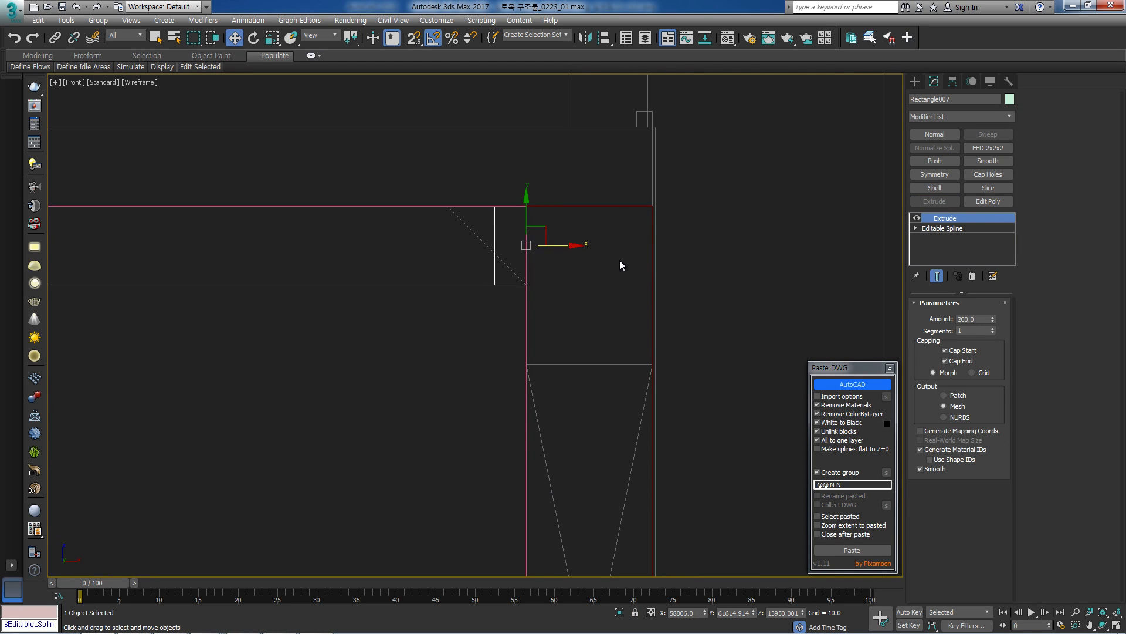
drag(580, 246, 661, 345)
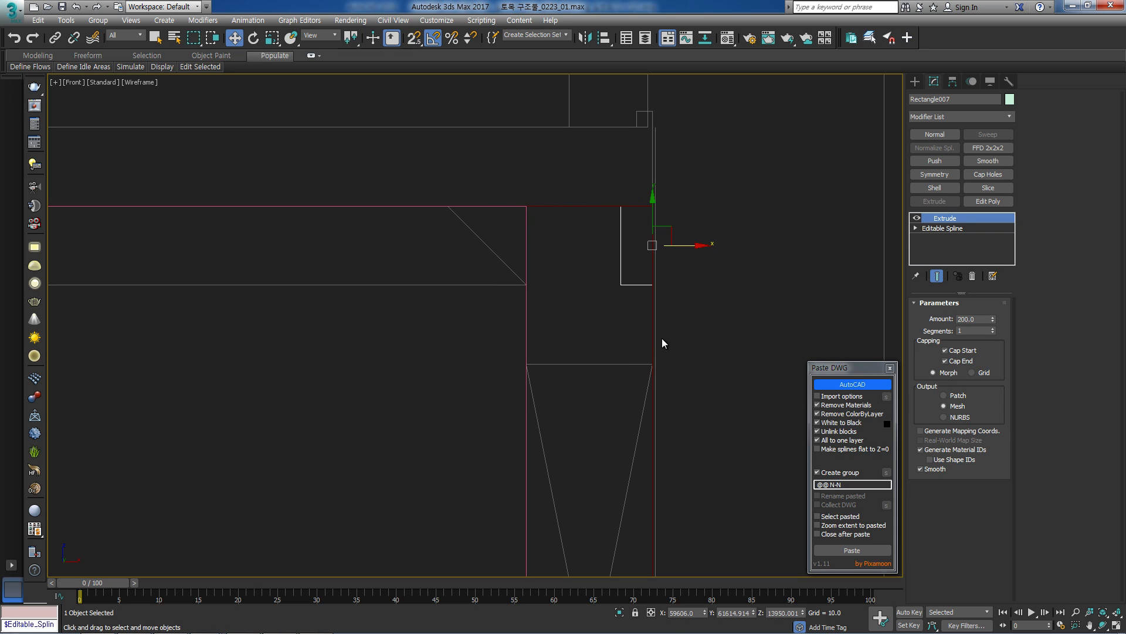
Snap the lintels' inner vertices to the wall's inner face and their lower vertices to the top of the opening symbol.
key(1)
drag(635, 179, 592, 347)
key(space)
key(s)
drag(620, 286, 529, 190)
key(space)
key(s)
drag(657, 287, 531, 350)
key(s)
key(space)
Clone the small upper lintel as an element down towards the lowest right-wall opening in the top view.
scroll(544, 349, down, 6)
middle_drag(552, 473, 527, 294)
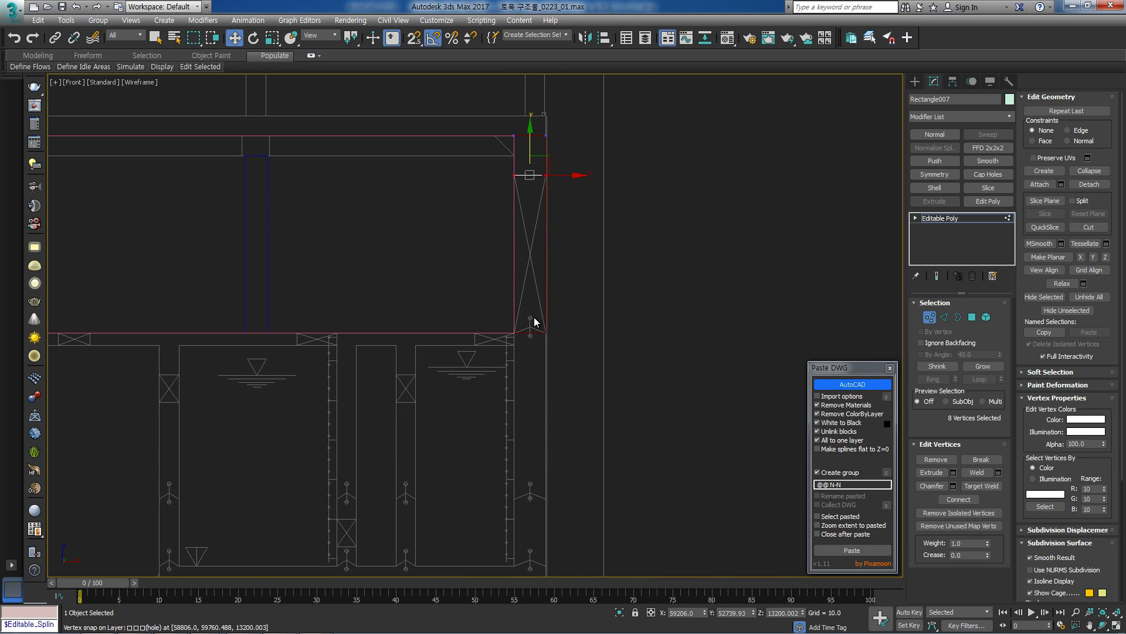
key(t)
scroll(582, 245, up, 8)
scroll(512, 161, down, 2)
middle_drag(533, 364, 513, 262)
scroll(518, 278, down, 2)
scroll(519, 279, up, 4)
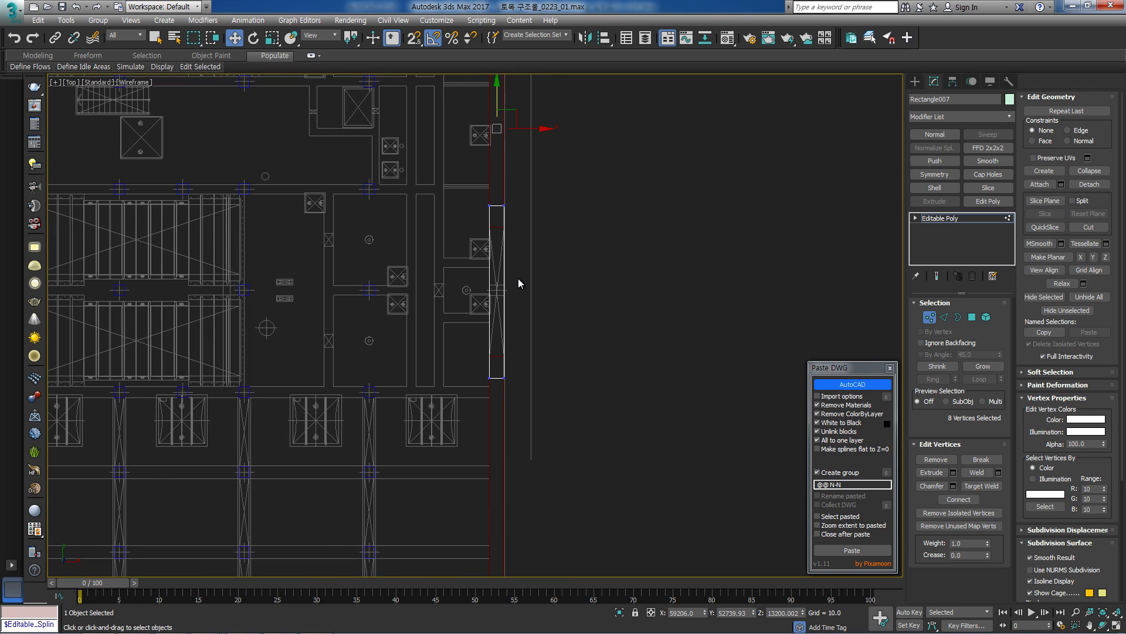
scroll(519, 278, down, 4)
click(986, 317)
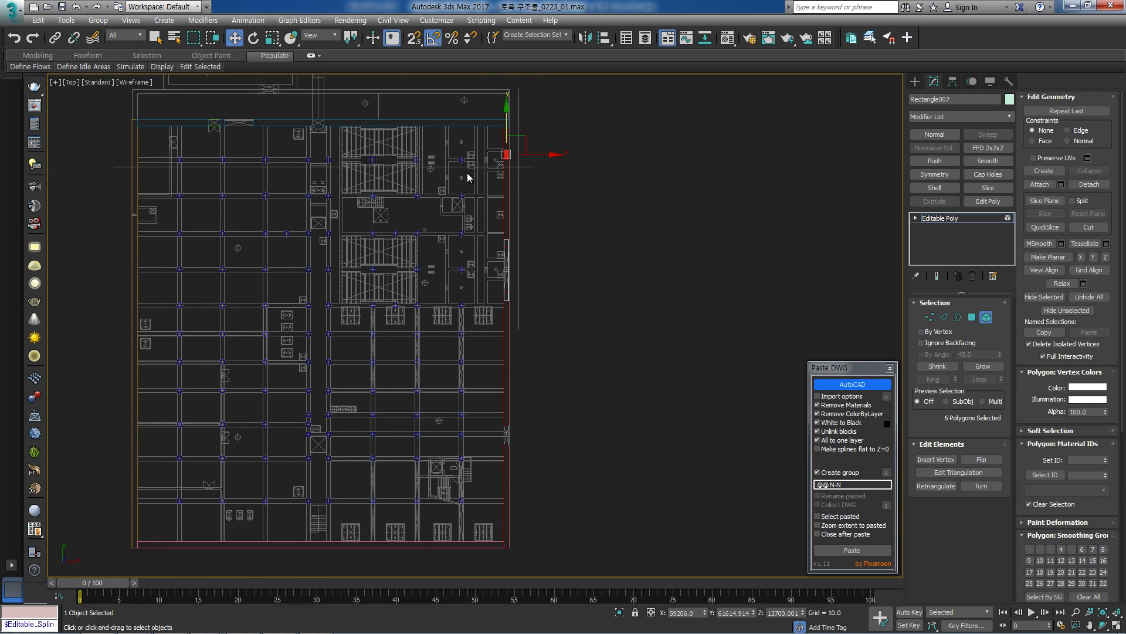
shift+drag(525, 343, 522, 382)
click(611, 332)
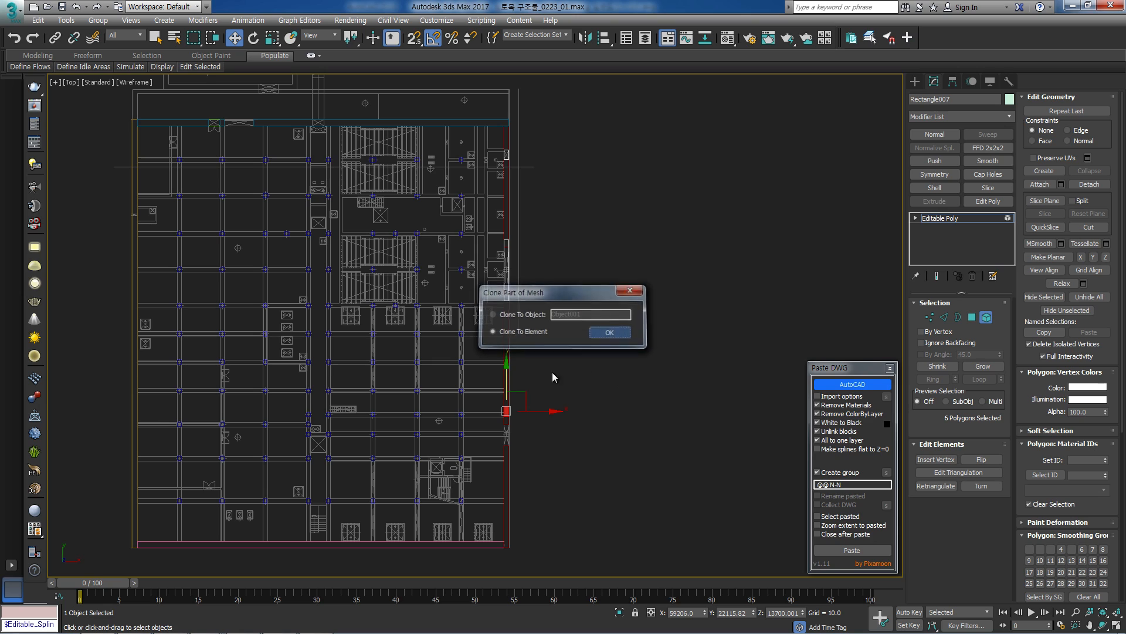
Snap the copied lintel to the lower edge of the lowest opening's symbol.
middle_drag(502, 436, 493, 322)
scroll(491, 322, up, 8)
key(space)
key(s)
drag(520, 240, 533, 381)
key(s)
key(space)
Snap the copied lintel's upper vertices to the opening's upper edge so it spans the whole opening.
scroll(535, 341, up, 4)
key(1)
drag(617, 342, 403, 304)
middle_drag(445, 325, 444, 354)
key(s)
key(space)
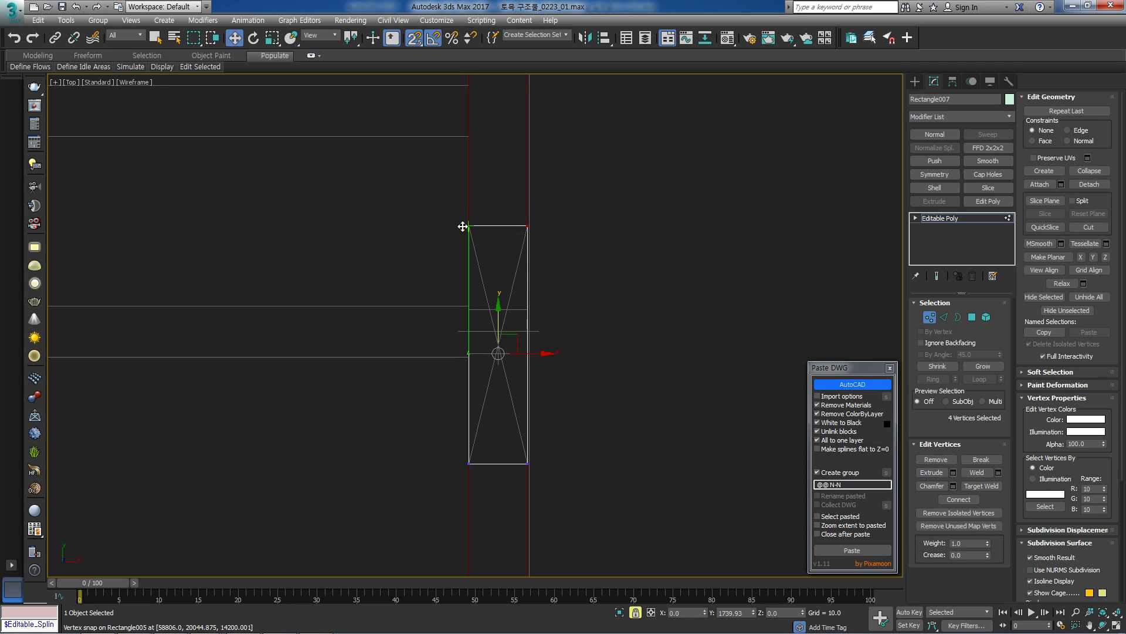
click(950, 219)
Snap the red wall's vertices below the large opening up to the lower edge of the plan's opening symbol.
scroll(661, 270, down, 8)
key(F3)
mouse_move(566, 319)
alt+middle_down()
mouse_move(601, 252)
mouse_move(656, 238)
alt+middle_up()
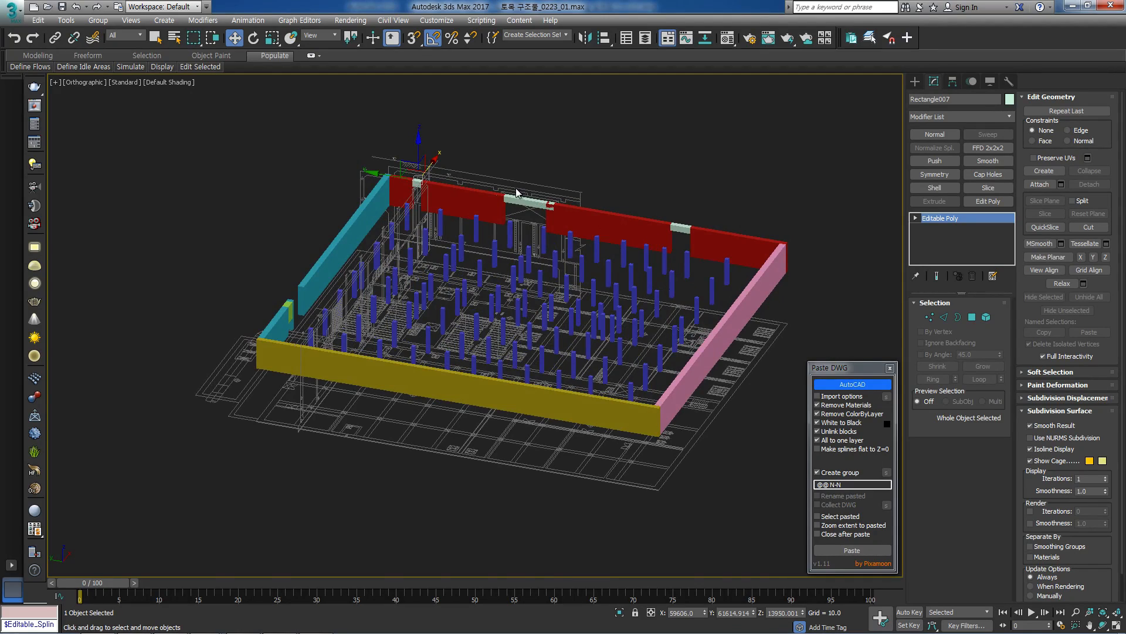
scroll(519, 194, up, 5)
click(648, 269)
key(t)
key(F3)
scroll(495, 297, up, 10)
key(1)
drag(609, 283, 442, 312)
key(s)
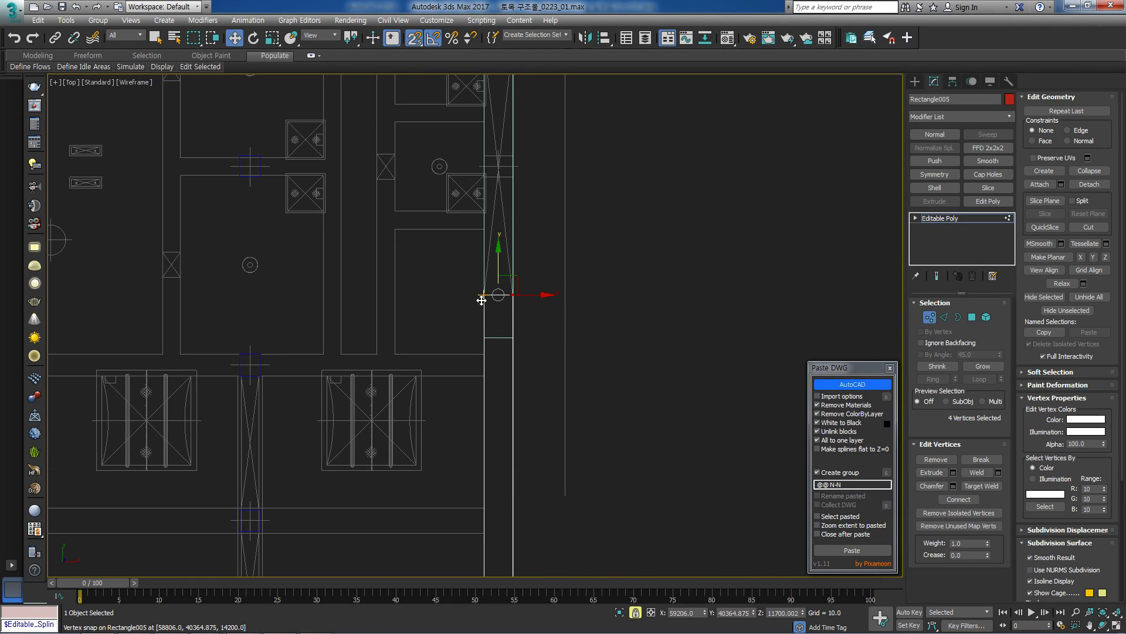
key(s)
click(955, 219)
Snap the large lintel's lower vertices to the same lower edge of the opening.
click(614, 342)
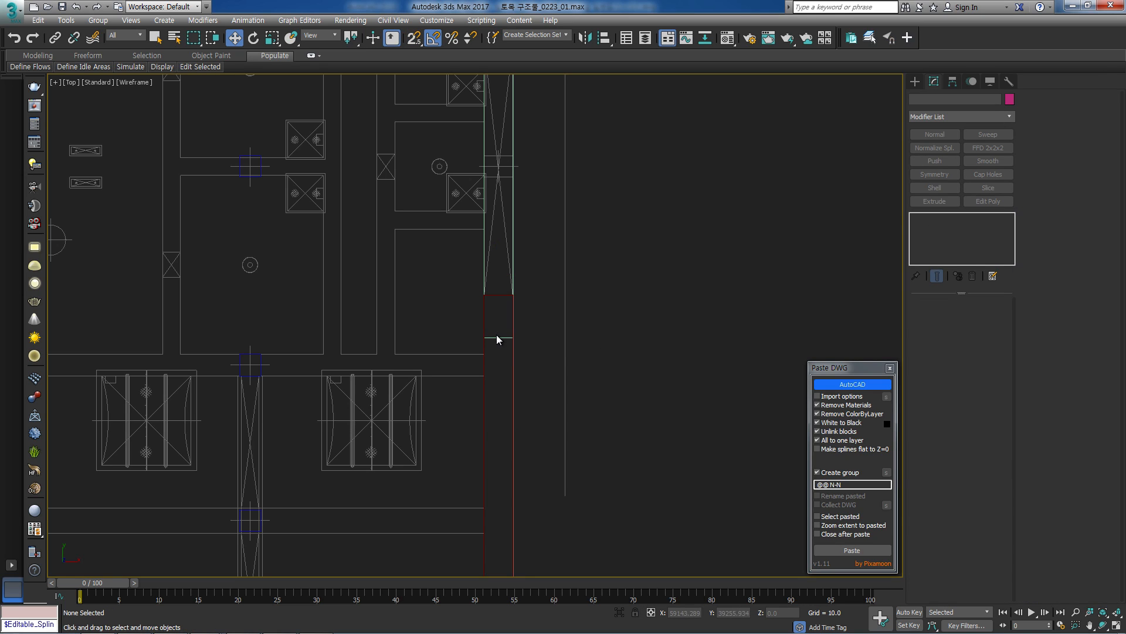
click(503, 340)
key(1)
drag(479, 341, 477, 302)
key(s)
key(space)
Snap the large lintel's upper vertices to the opening's upper edge and check the walls in a shaded 3D view.
scroll(532, 240, down, 3)
middle_drag(533, 229, 540, 361)
scroll(557, 276, up, 3)
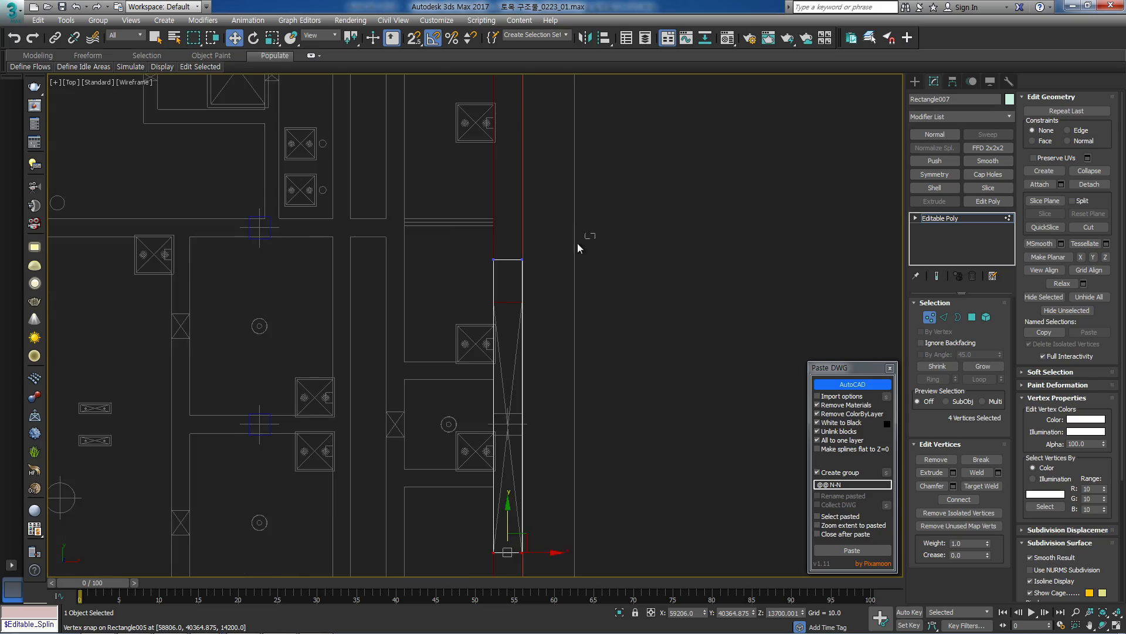
drag(597, 236, 461, 274)
scroll(459, 275, up, 2)
key(s)
key(s)
key(space)
scroll(670, 272, down, 5)
click(953, 219)
key(F3)
mouse_move(664, 296)
middle_down()
mouse_move(606, 297)
mouse_move(642, 264)
mouse_move(649, 323)
mouse_move(545, 284)
mouse_move(593, 289)
mouse_move(533, 302)
mouse_move(599, 327)
mouse_move(499, 326)
mouse_move(583, 301)
mouse_move(591, 316)
middle_up()
scroll(606, 297, down, 5)
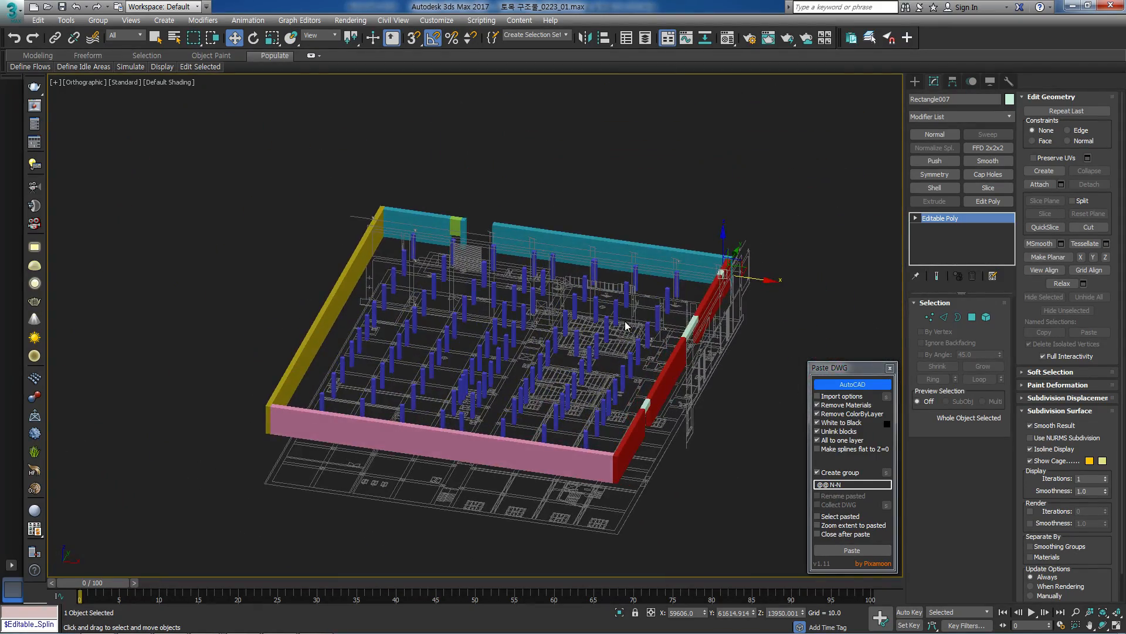
Draw a snapped 4000 by 800 rectangle over the short wall above the plan's upper-left corner.
key(t)
middle_drag(473, 270, 713, 332)
middle_drag(475, 132, 662, 357)
mouse_move(547, 283)
middle_down()
mouse_move(570, 294)
mouse_move(581, 323)
mouse_move(572, 264)
middle_up()
key(F3)
click(916, 84)
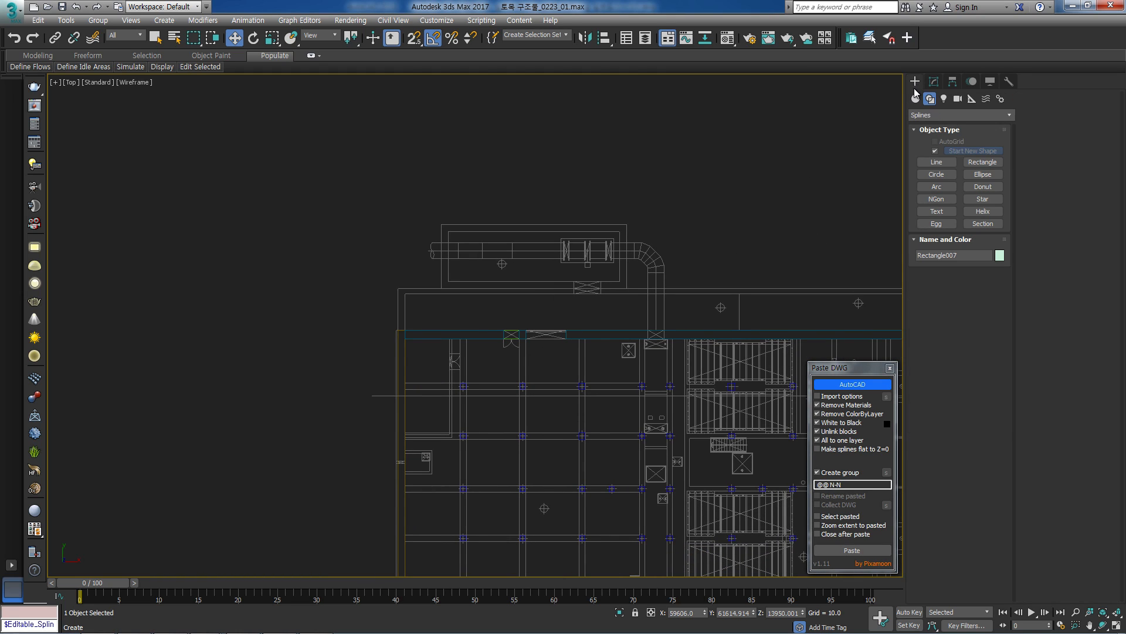
click(982, 167)
middle_drag(418, 295, 420, 302)
scroll(409, 330, up, 5)
scroll(503, 193, down, 3)
middle_drag(655, 220, 336, 209)
scroll(336, 209, down, 2)
middle_drag(801, 207, 488, 198)
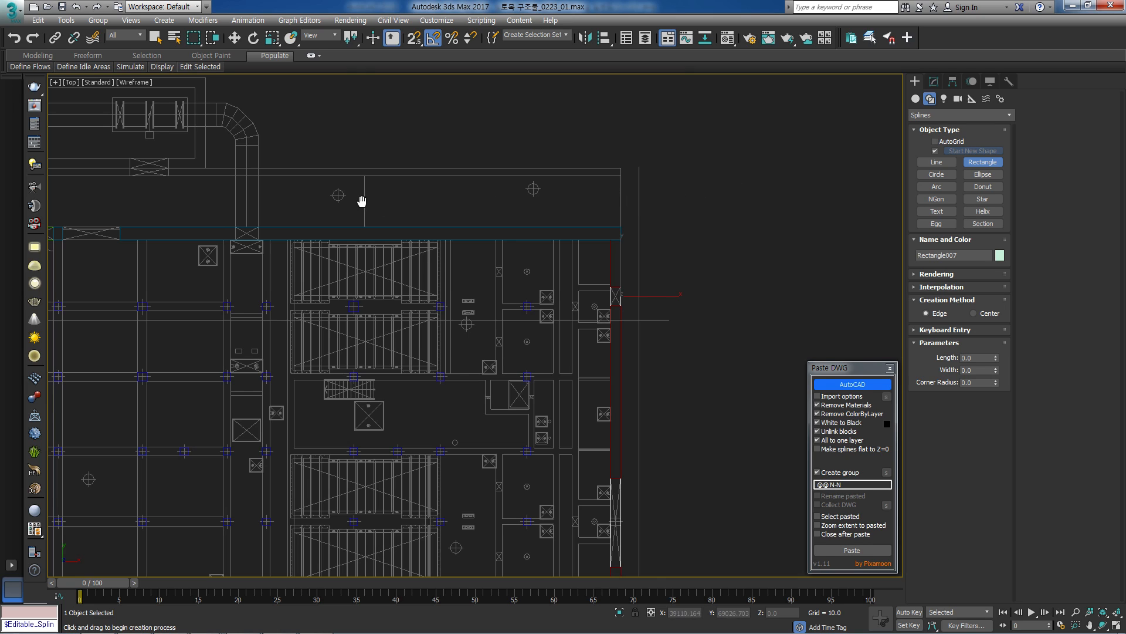
middle_drag(360, 202, 664, 199)
scroll(175, 165, up, 4)
key(s)
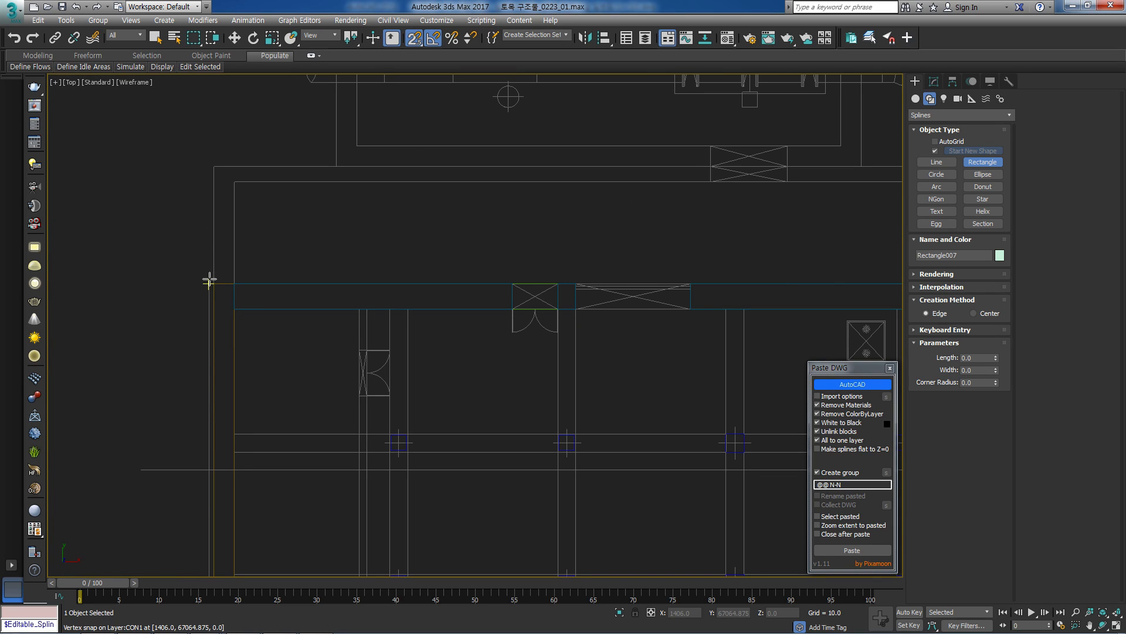
drag(213, 282, 233, 168)
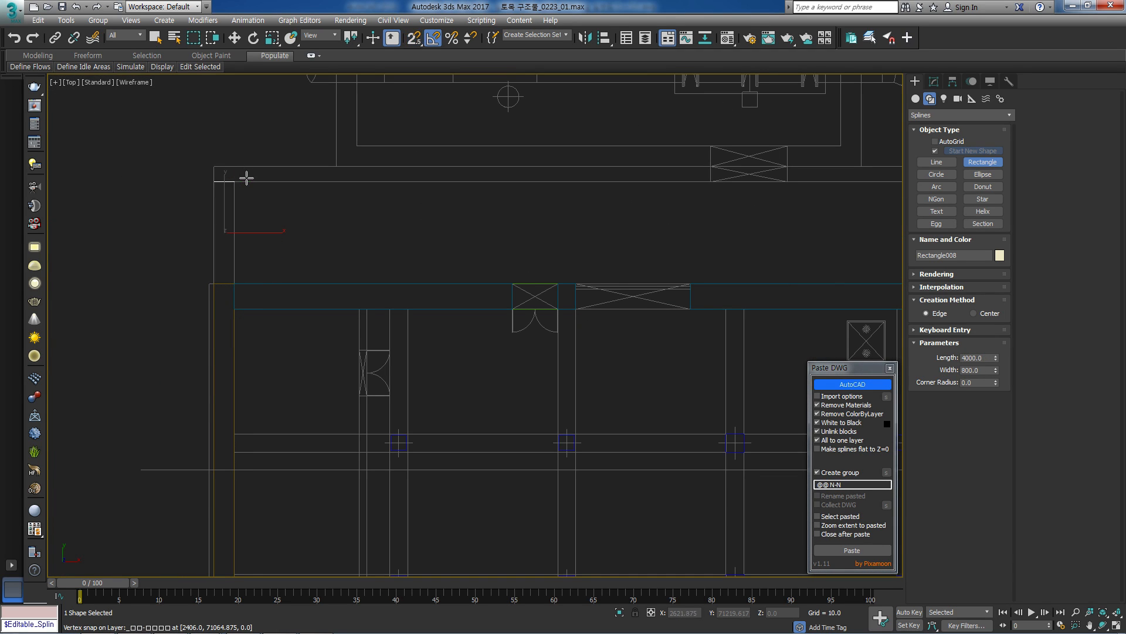
Snap the rectangle's two upper vertices to the outer edge of the uppermost wall line.
key(w)
middle_drag(256, 186, 341, 238)
key(1)
drag(415, 269, 264, 226)
scroll(267, 228, up, 4)
drag(326, 246, 334, 215)
scroll(384, 231, down, 5)
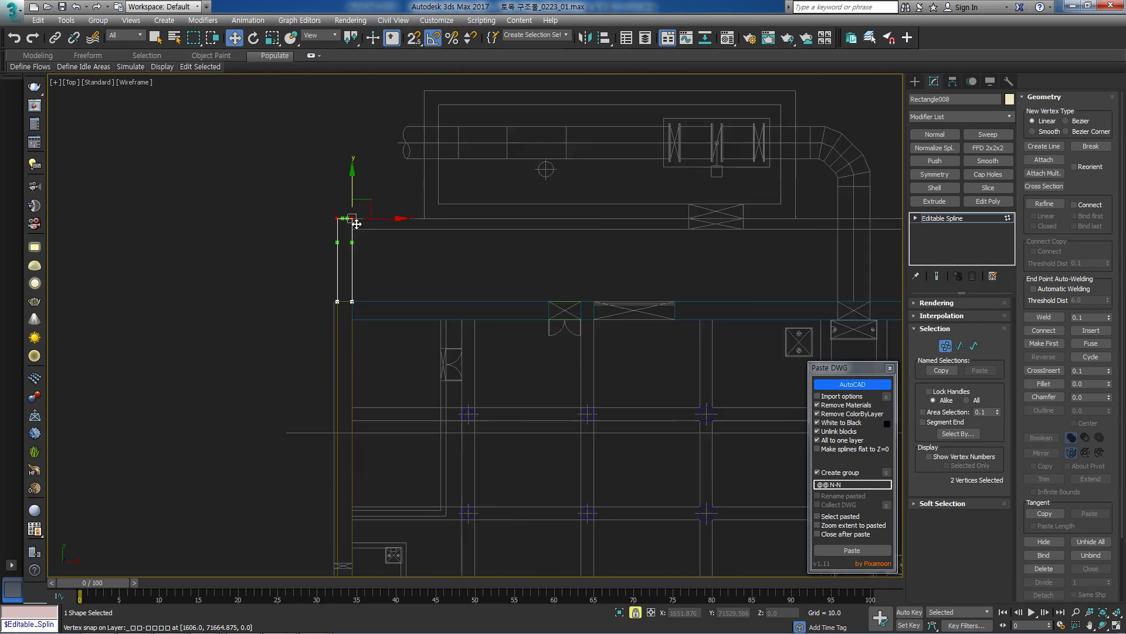
click(958, 220)
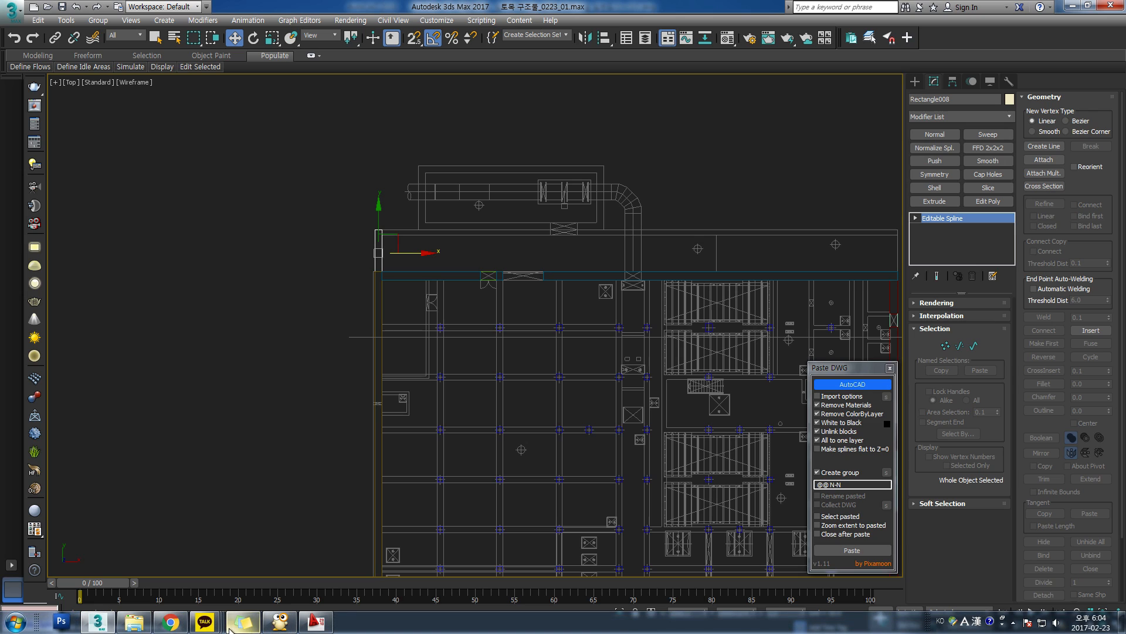
Switch to AutoCAD and look through the general drawing sheets for a plan or section of the upper extension.
click(316, 621)
scroll(507, 211, up, 3)
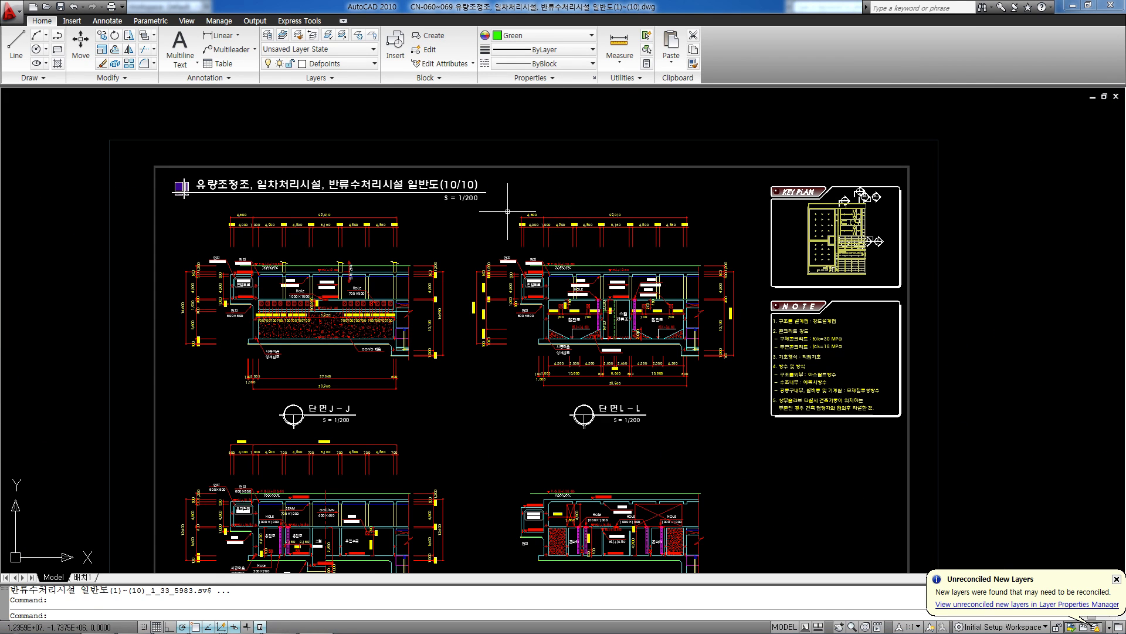
scroll(562, 219, down, 5)
scroll(605, 300, up, 2)
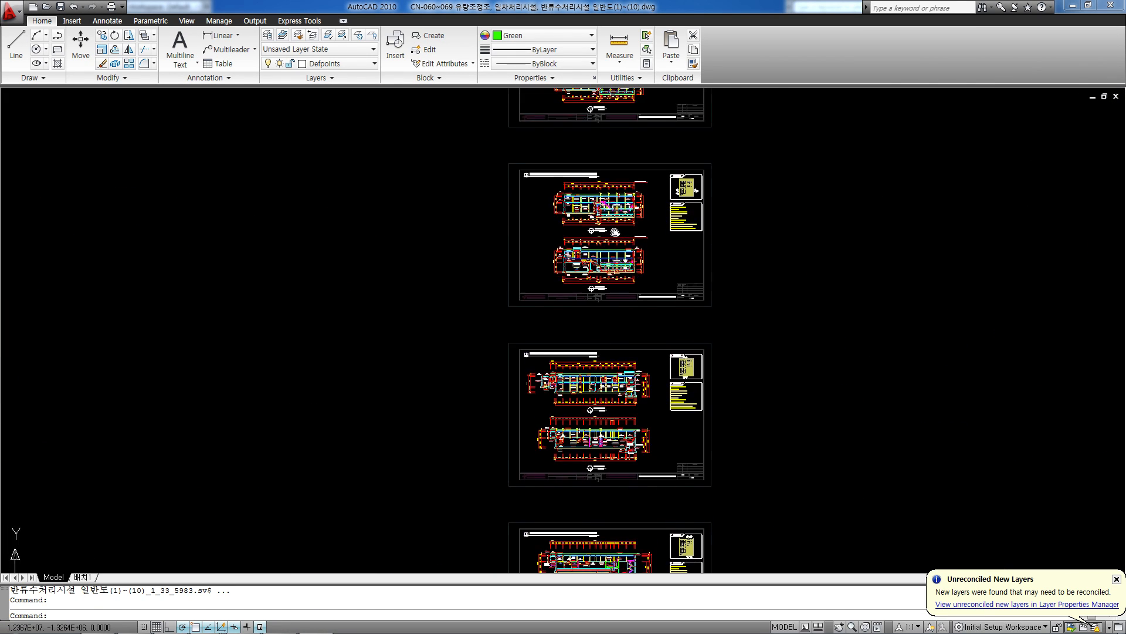
middle_drag(605, 299, 608, 417)
scroll(587, 256, up, 8)
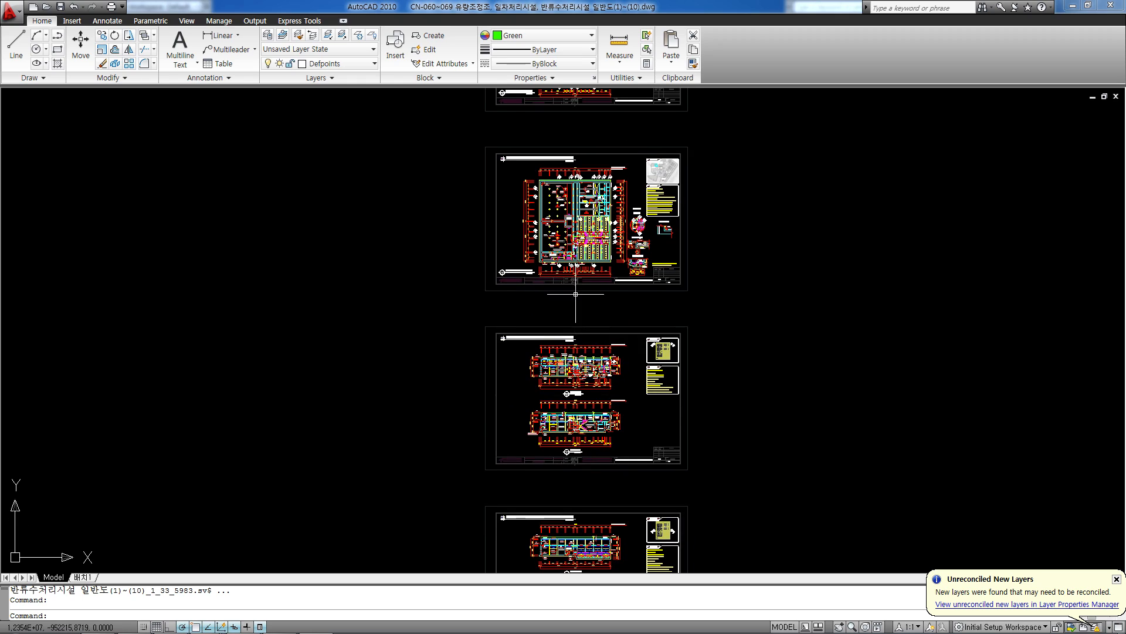
scroll(621, 364, down, 6)
scroll(631, 332, up, 5)
scroll(622, 328, down, 6)
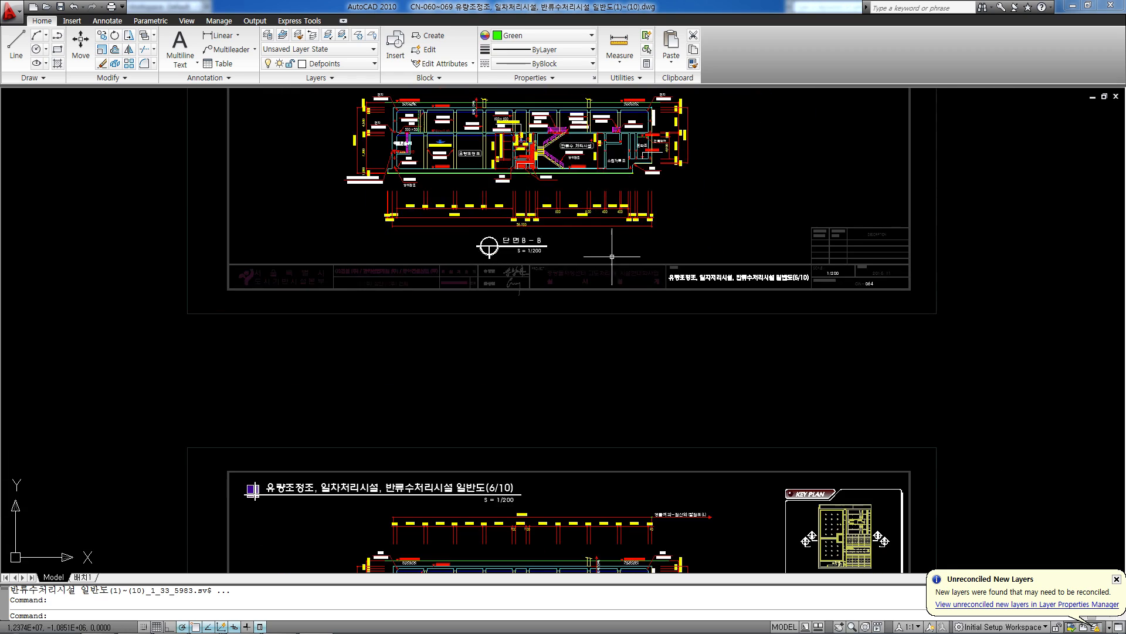
scroll(619, 328, up, 4)
scroll(617, 328, down, 3)
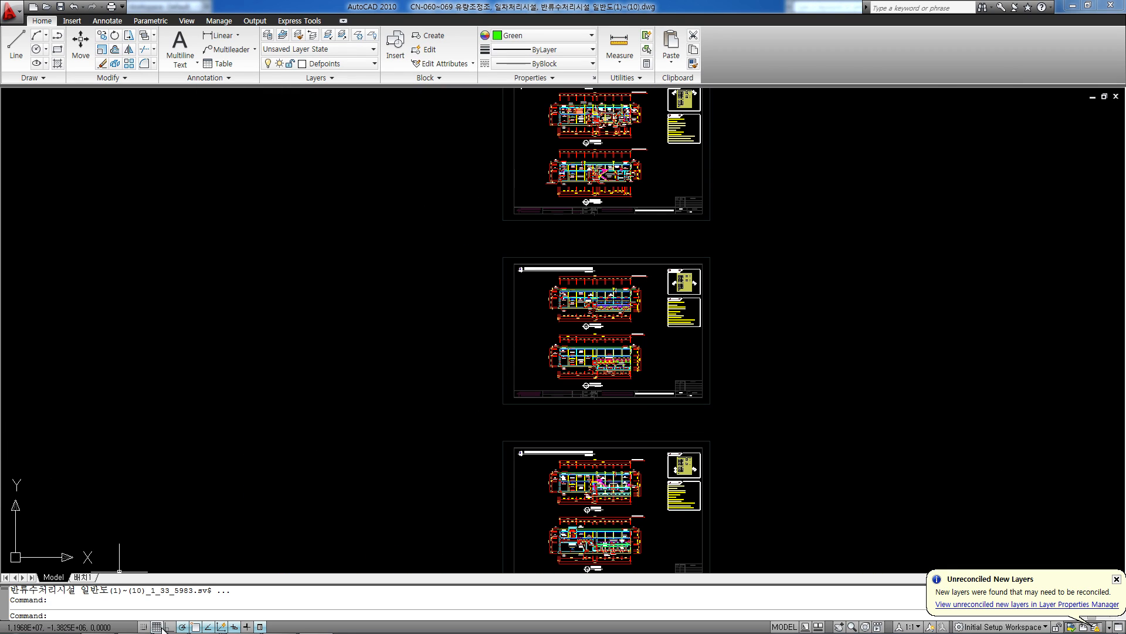
Switch to the file explorer and open the 토목 folder inside the down folder of the 2017_0223 project on drive E.
click(134, 622)
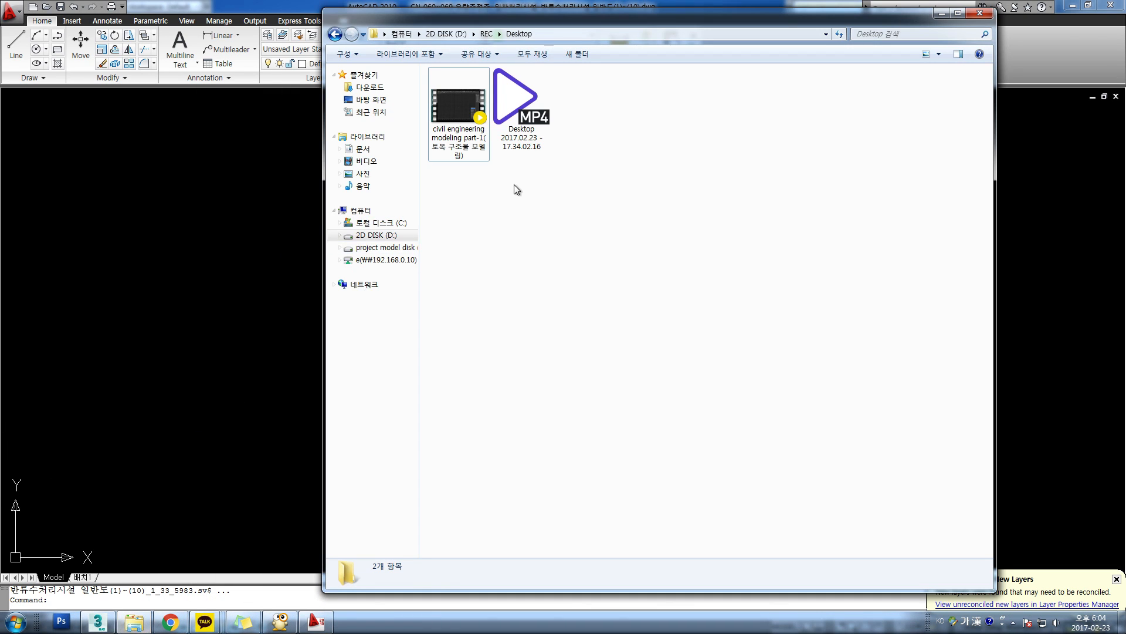
key(BackSpace)
key(BackSpace)
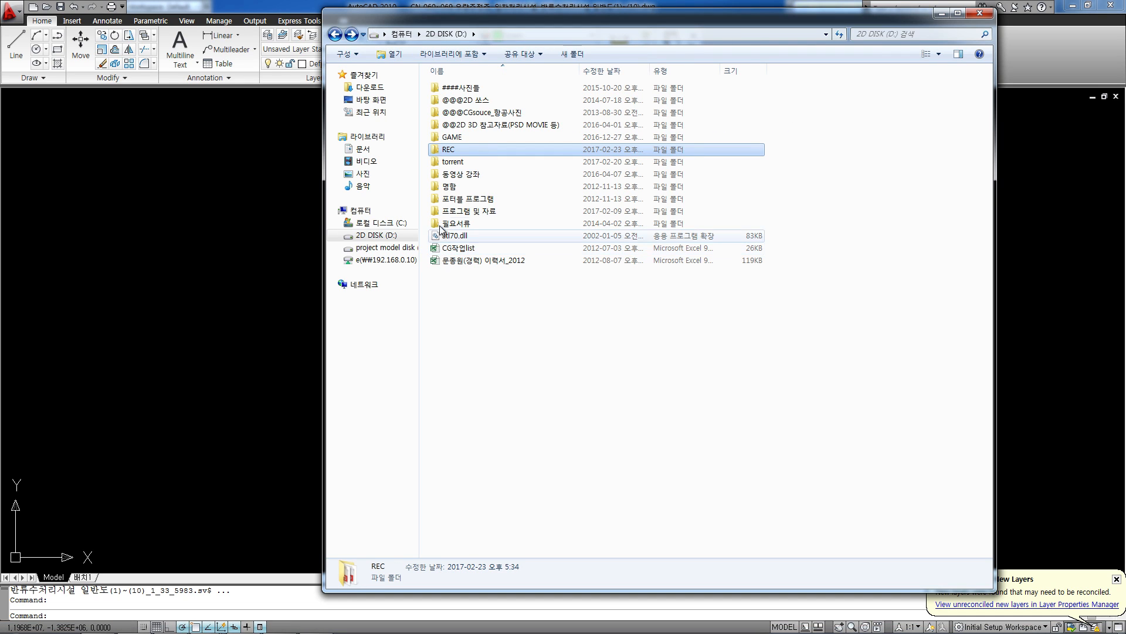
click(386, 247)
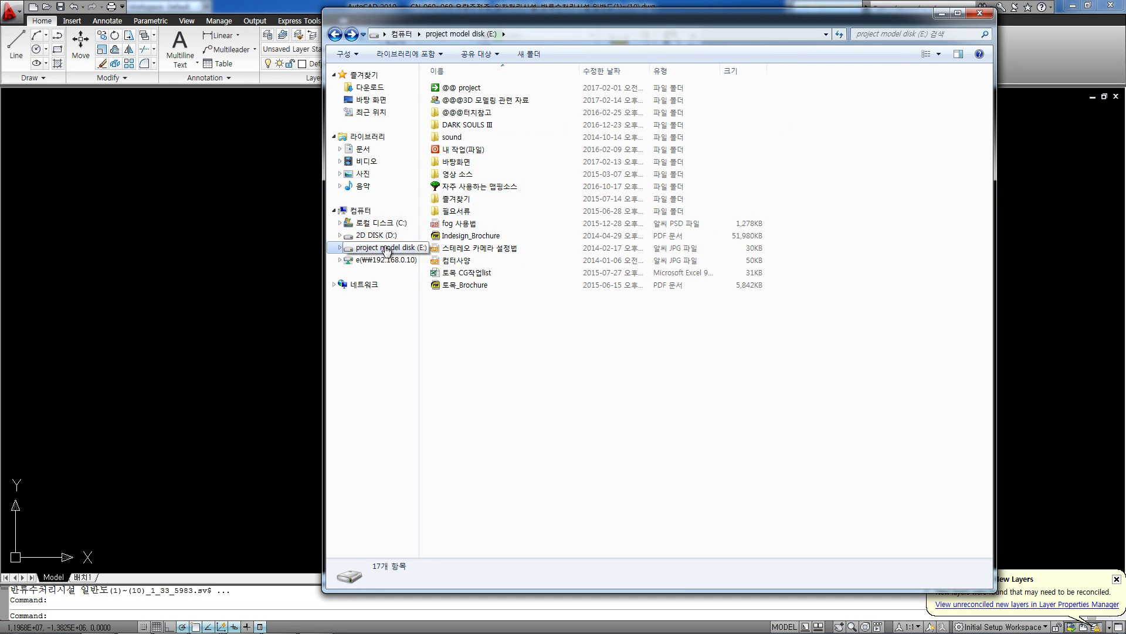
double_click(461, 88)
double_click(470, 226)
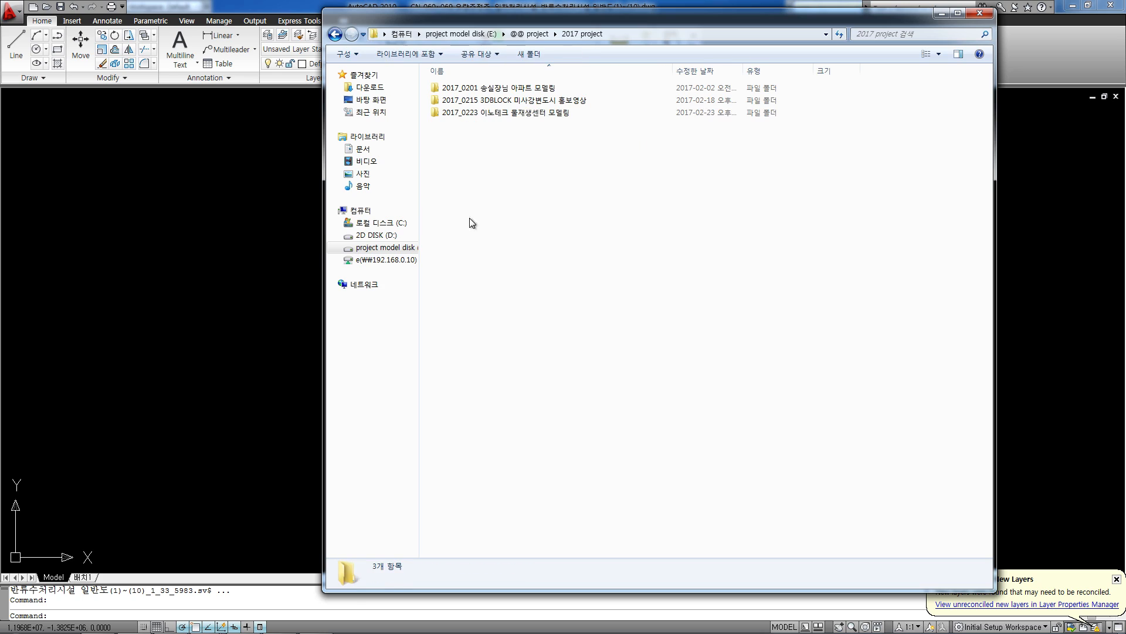
double_click(496, 112)
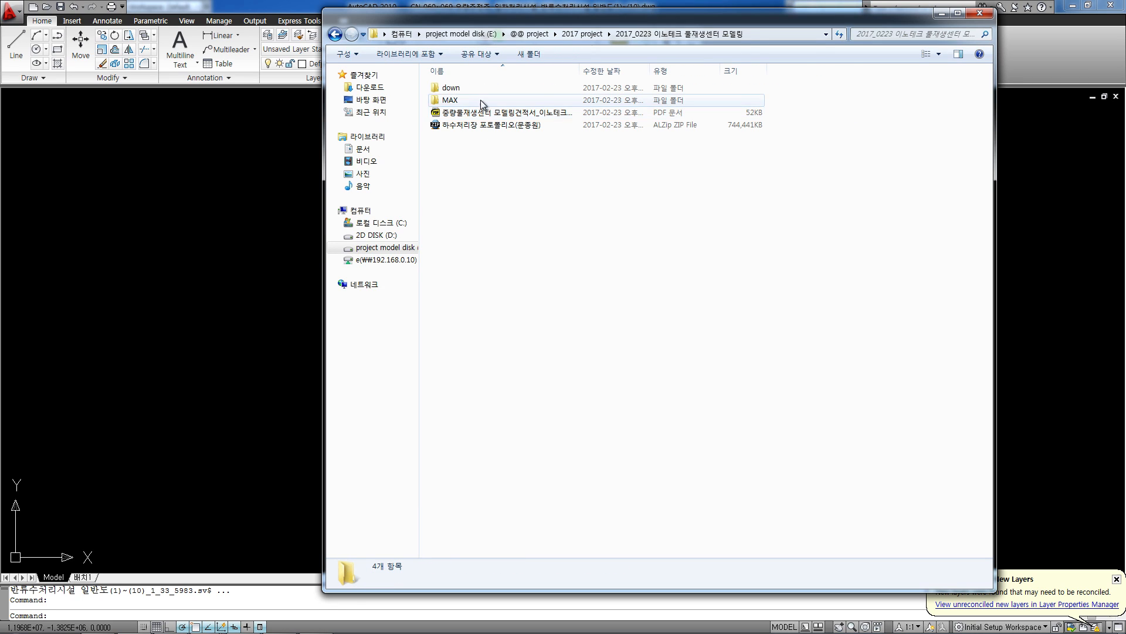
double_click(452, 90)
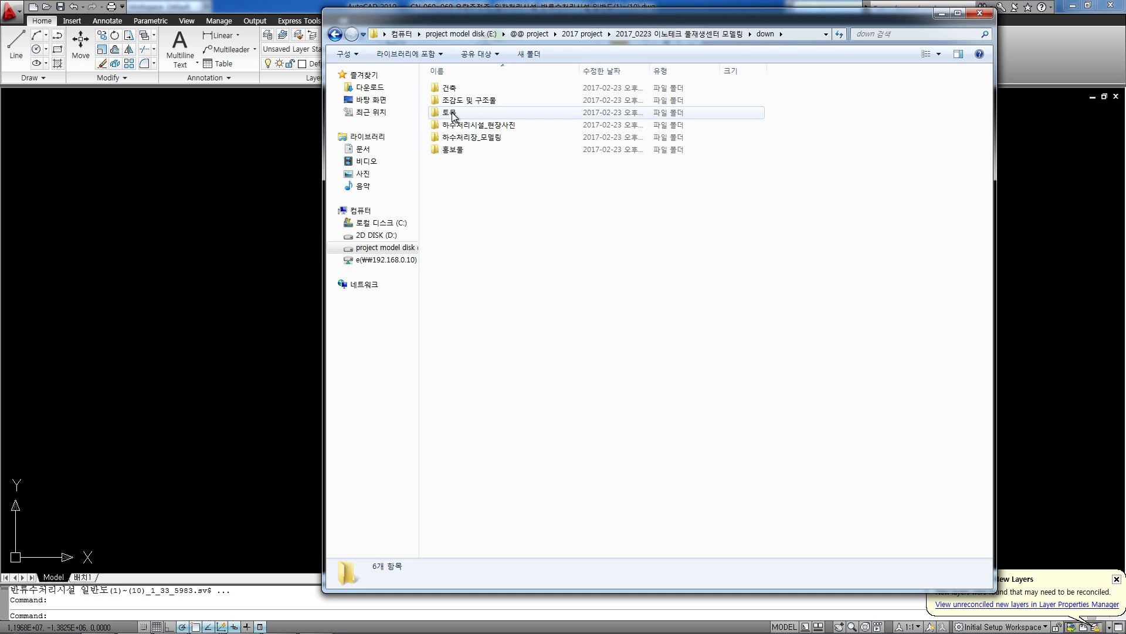
double_click(450, 113)
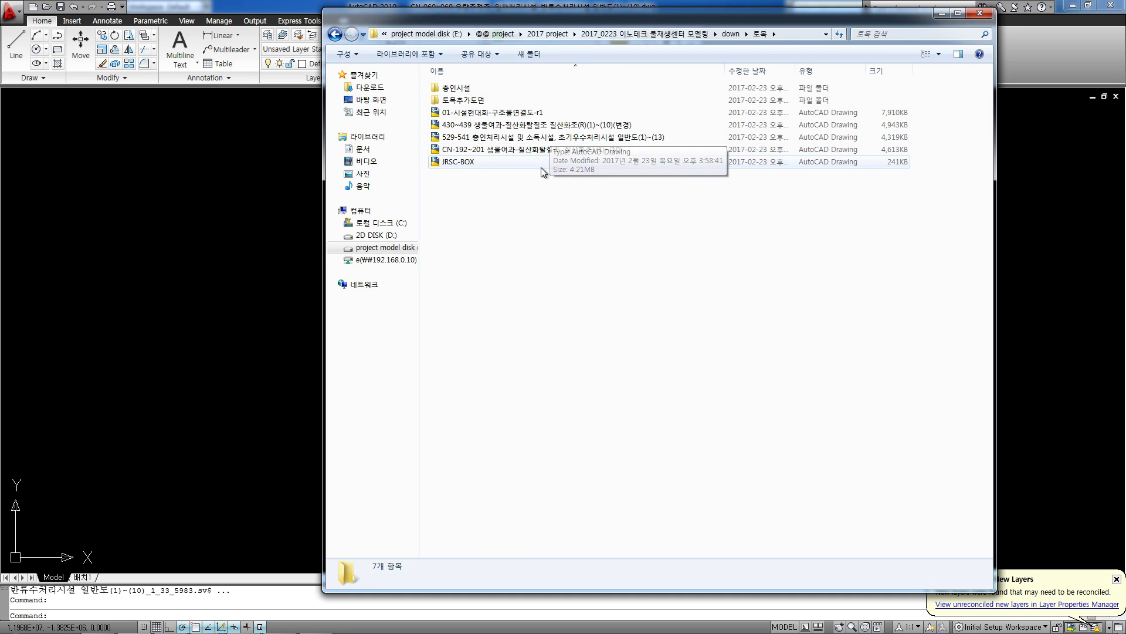
Check the drawing files in the 토목추가도면 folder and examine the section A-A sheet in AutoCAD for the upper extension.
double_click(466, 101)
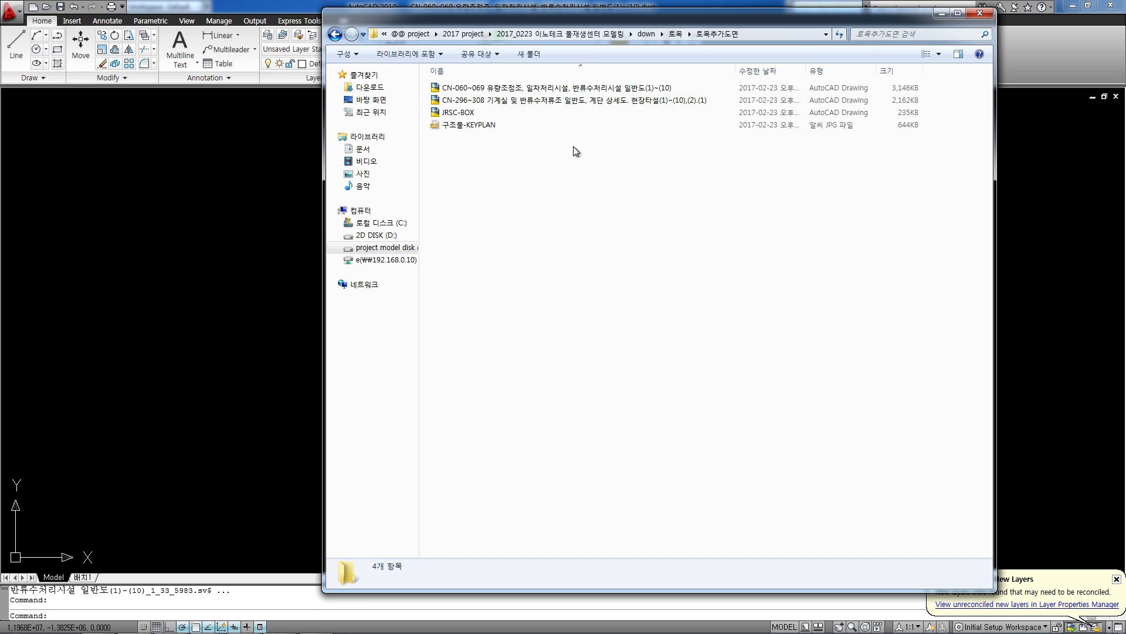
click(942, 13)
scroll(516, 264, up, 6)
scroll(566, 313, down, 5)
scroll(516, 329, up, 3)
scroll(495, 338, down, 8)
middle_drag(519, 245, 580, 417)
scroll(546, 235, up, 5)
scroll(564, 402, up, 2)
scroll(560, 446, down, 4)
middle_drag(543, 564, 506, 366)
scroll(507, 373, up, 5)
Switch to 3ds Max and extrude the short wall's rectangle by 200.
mouse_move(132, 631)
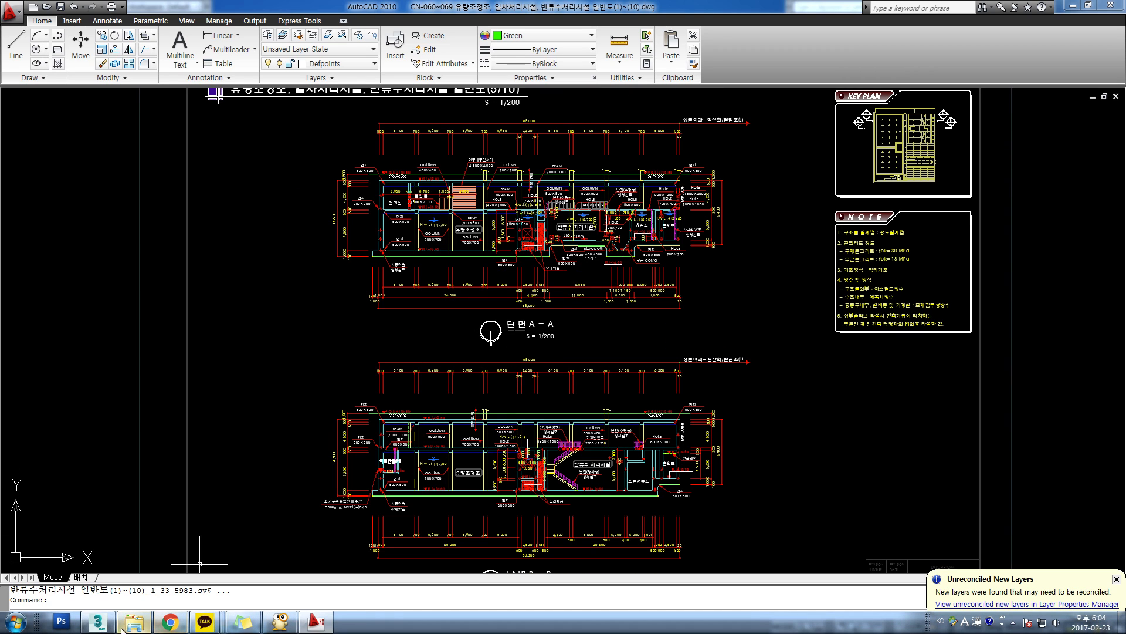
click(98, 621)
scroll(433, 242, up, 5)
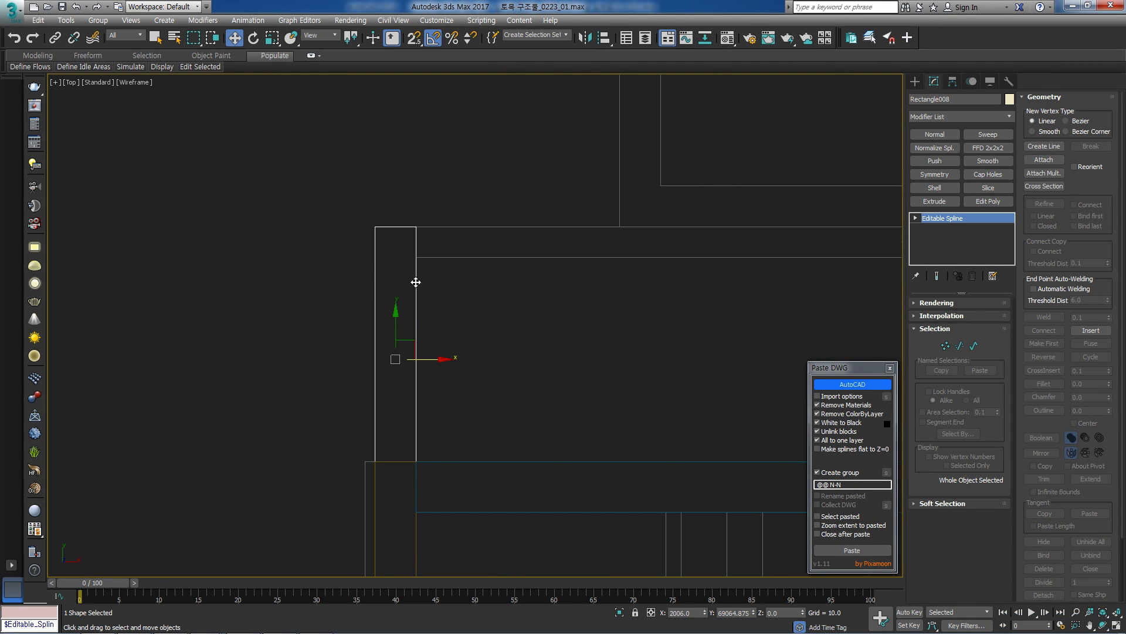
click(944, 208)
scroll(443, 305, down, 6)
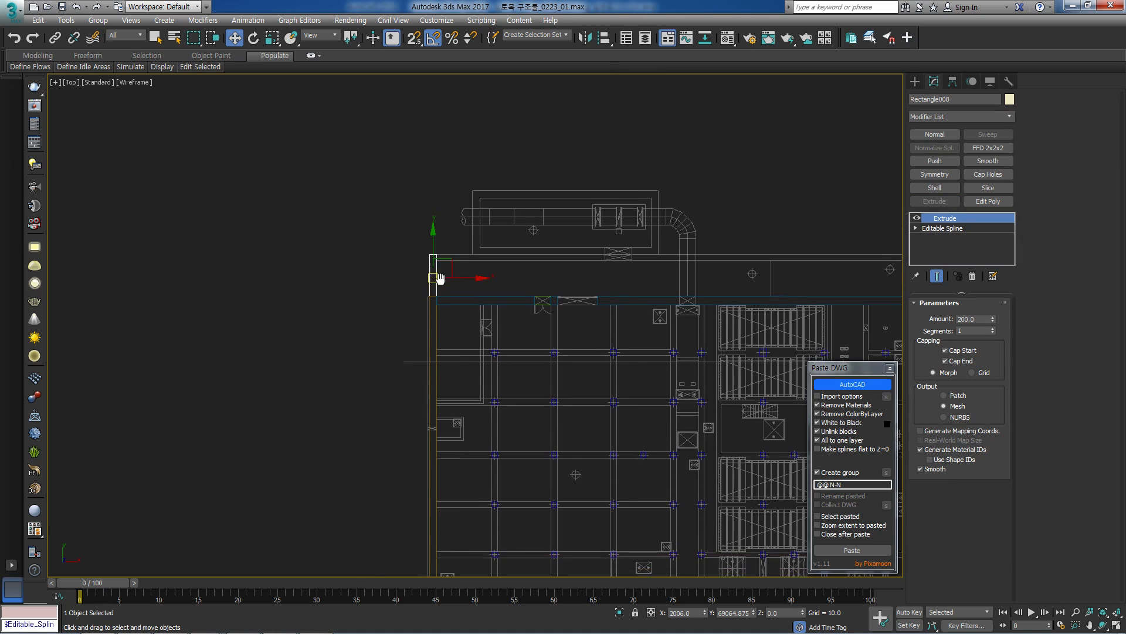
Raise the extruded short wall in the left view to about Z 7078, near the underside of the extension.
key(l)
key(z)
scroll(454, 272, down, 10)
middle_drag(482, 267, 489, 411)
scroll(485, 412, up, 3)
drag(458, 417, 459, 282)
scroll(517, 314, up, 4)
scroll(562, 268, down, 3)
middle_drag(564, 274, 537, 341)
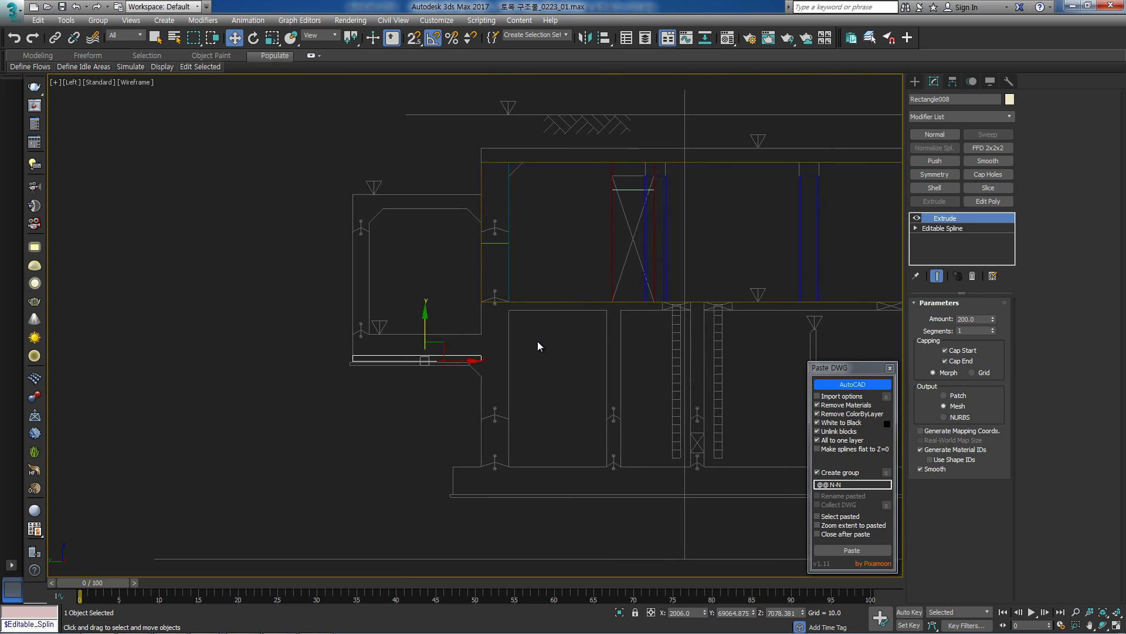
Hide the @@ N-N section, then unhide and freeze the section showing the pump chamber beside the extension.
click(508, 331)
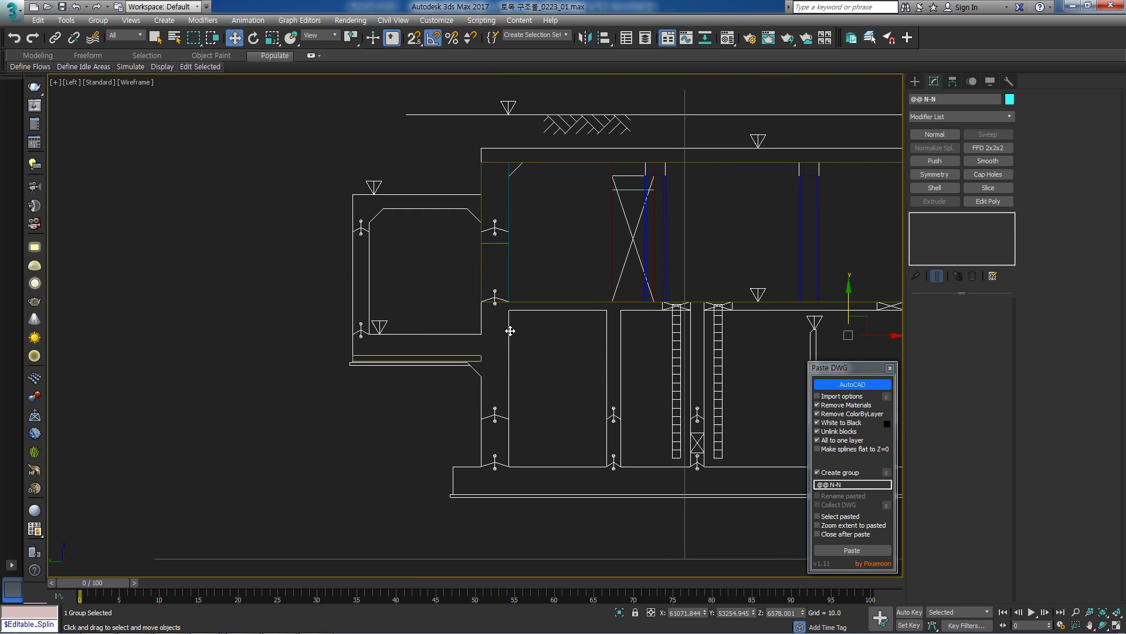
scroll(528, 338, down, 3)
right_click(571, 336)
click(625, 307)
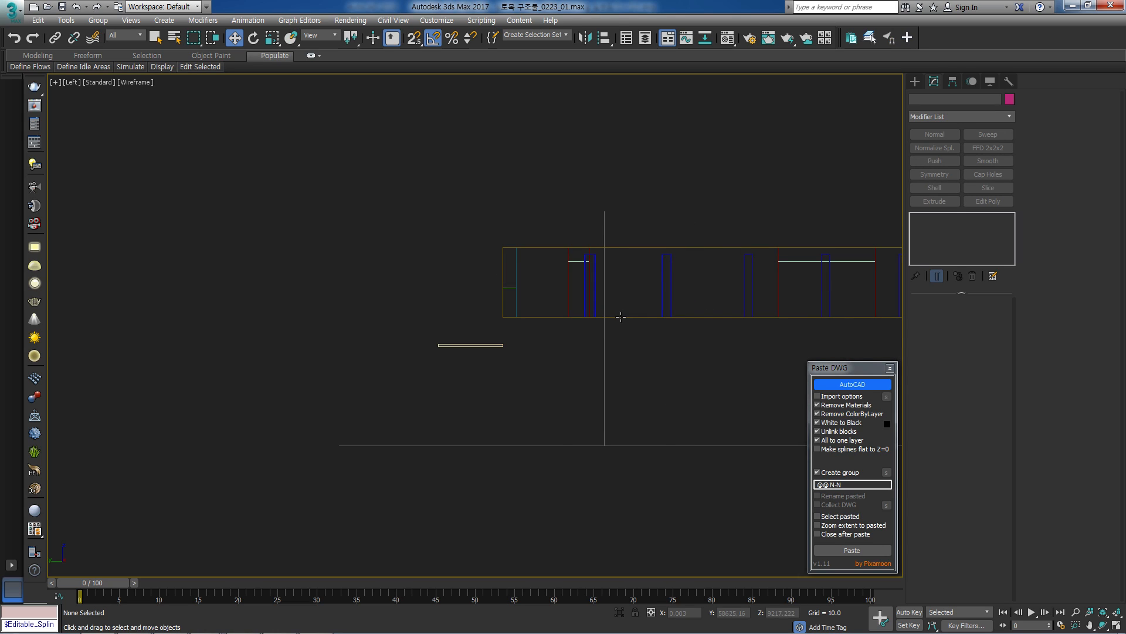
key(5)
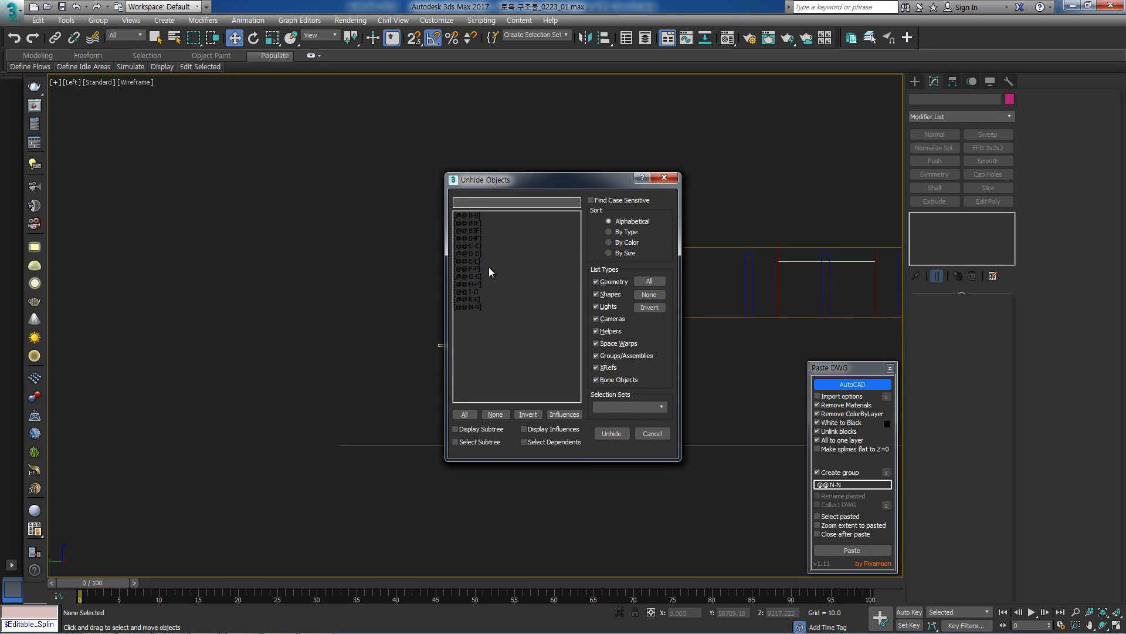
double_click(479, 276)
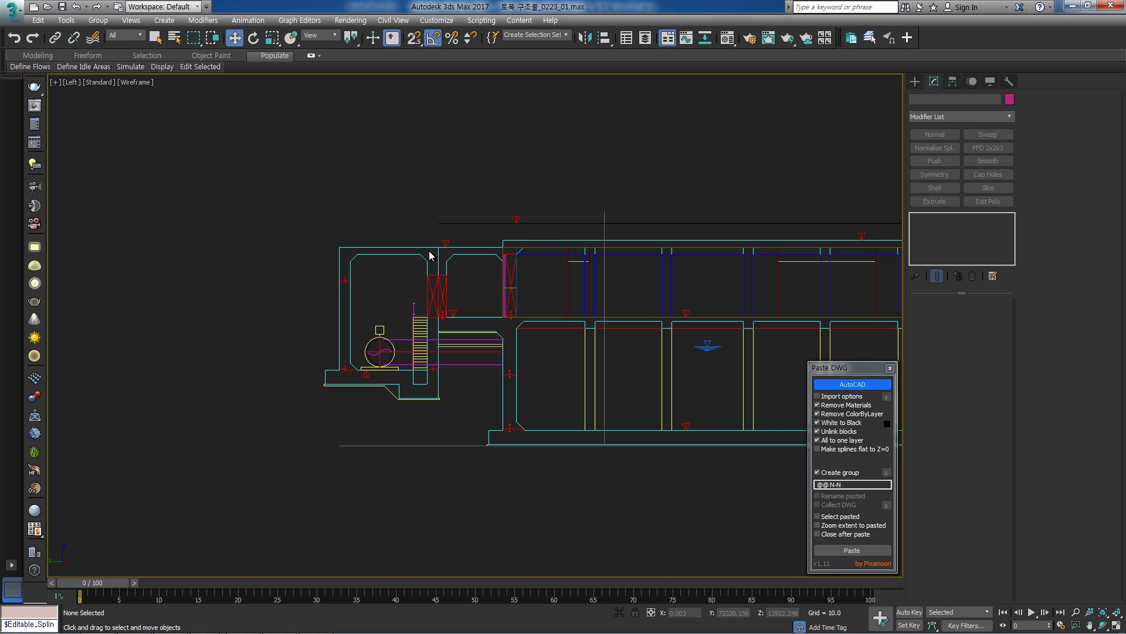
key(6)
Raise the short wall in the left view and snap its base to the section's slab line at Z 8200.
click(468, 345)
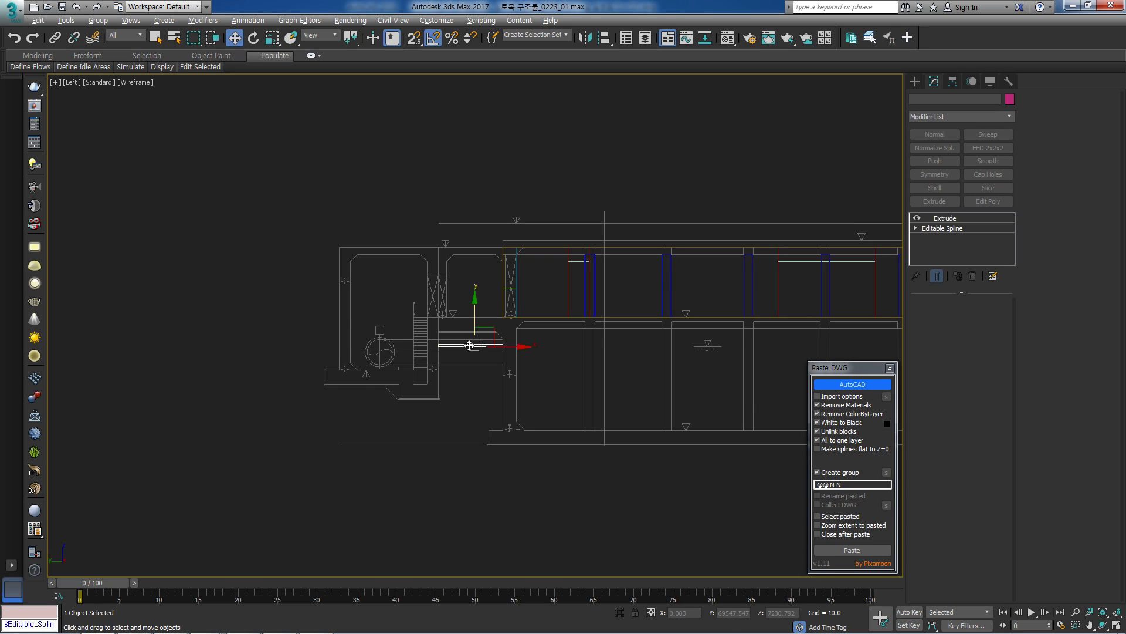
scroll(469, 345, up, 3)
drag(464, 300, 471, 214)
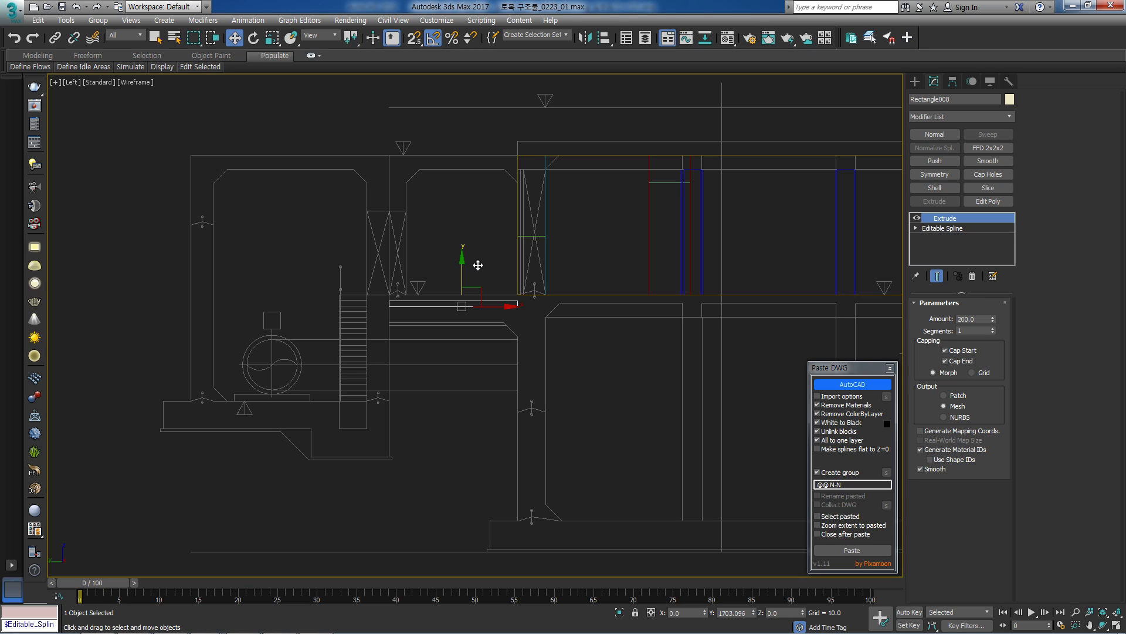
scroll(512, 276, up, 5)
key(s)
scroll(530, 363, down, 4)
drag(576, 315, 567, 354)
key(s)
scroll(540, 378, down, 5)
scroll(475, 356, up, 5)
scroll(581, 341, down, 2)
Convert the short wall to an editable poly and snap its upper vertices to the ceiling line at Z 13700.
key(1)
drag(639, 342, 345, 307)
scroll(476, 355, down, 4)
middle_drag(476, 354, 466, 401)
drag(479, 236, 479, 228)
scroll(519, 237, up, 5)
key(s)
key(space)
drag(552, 278, 479, 249)
key(s)
key(space)
scroll(485, 258, down, 4)
scroll(510, 253, up, 4)
middle_drag(414, 232, 420, 235)
key(t)
scroll(493, 244, up, 4)
scroll(490, 248, down, 4)
middle_drag(491, 247, 264, 258)
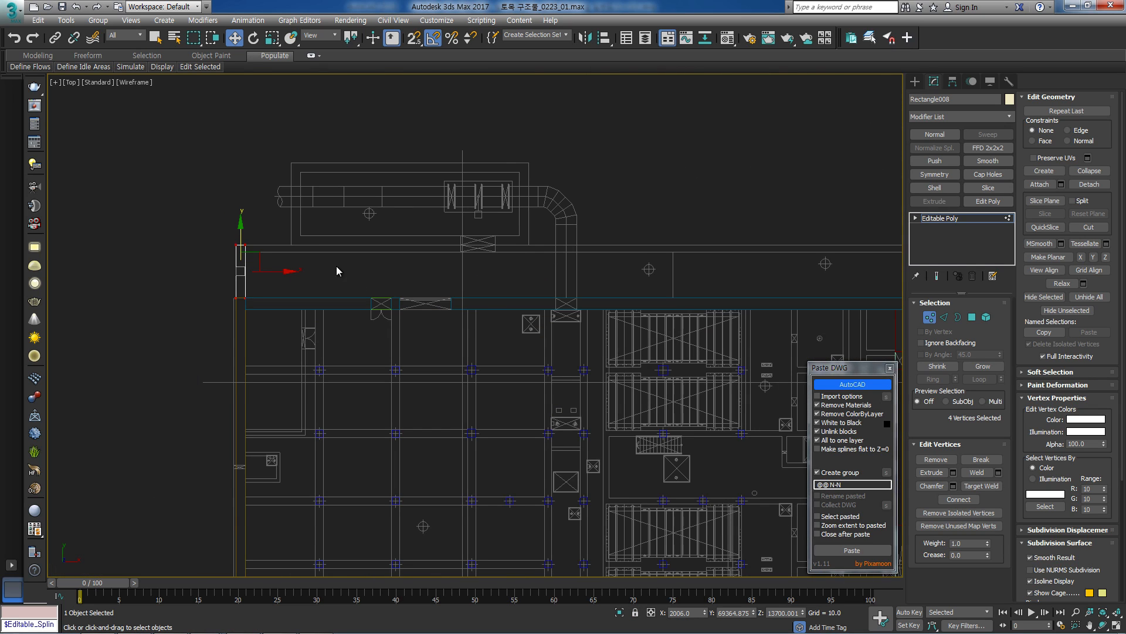
click(950, 221)
Draw a snapped rectangle along the uppermost wall from the short wall's inner corner to the opening, and extrude it 200.
middle_drag(547, 297, 519, 299)
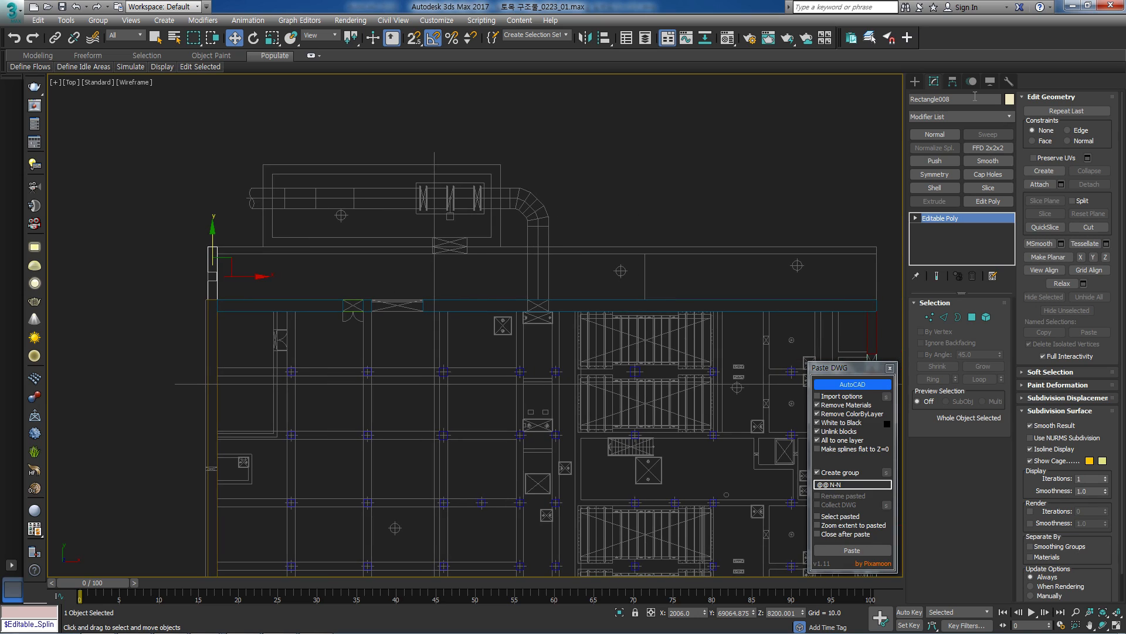
click(917, 83)
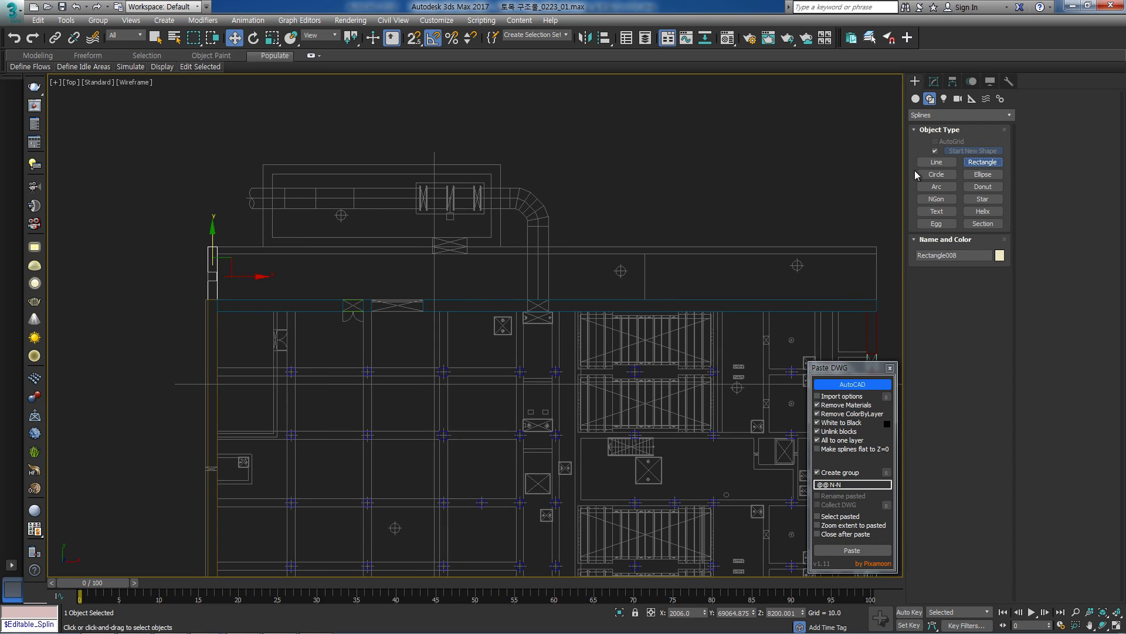
click(983, 165)
key(s)
scroll(332, 226, up, 4)
mouse_move(109, 275)
mouse_down()
mouse_move(279, 288)
mouse_move(332, 277)
mouse_up()
scroll(114, 275, down, 4)
scroll(316, 285, up, 6)
key(w)
middle_drag(291, 281, 566, 275)
key(alt+s)
scroll(567, 274, down, 2)
click(944, 202)
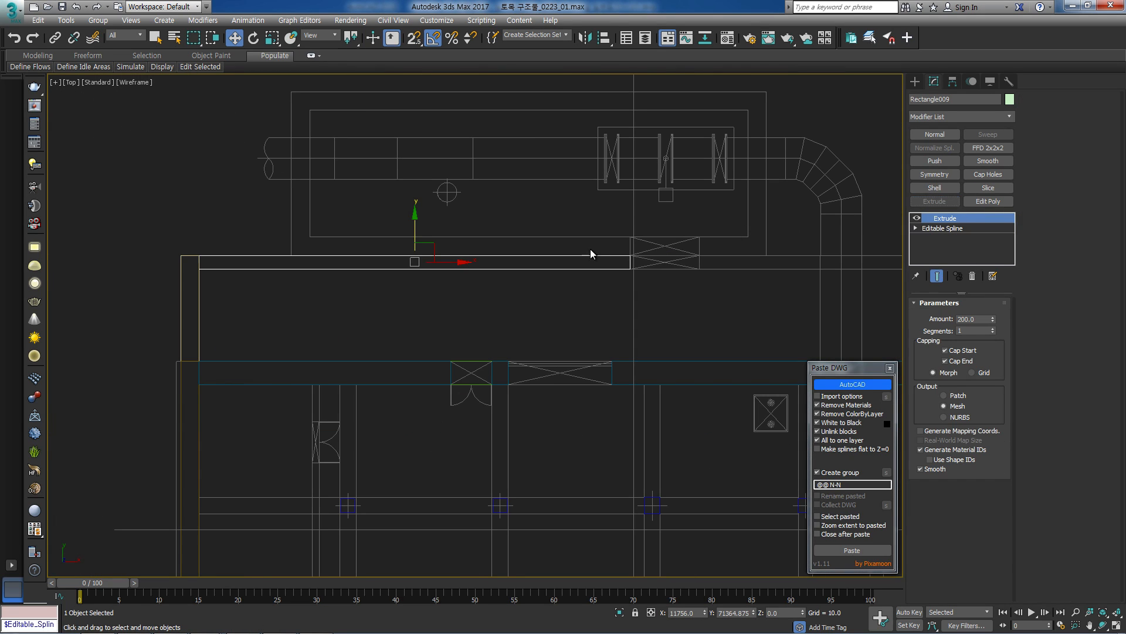
scroll(308, 280, up, 3)
scroll(372, 271, down, 3)
Raise the new long wall in the front view and snap its base to the upper floor line at Z 9200.
key(f)
scroll(396, 328, up, 4)
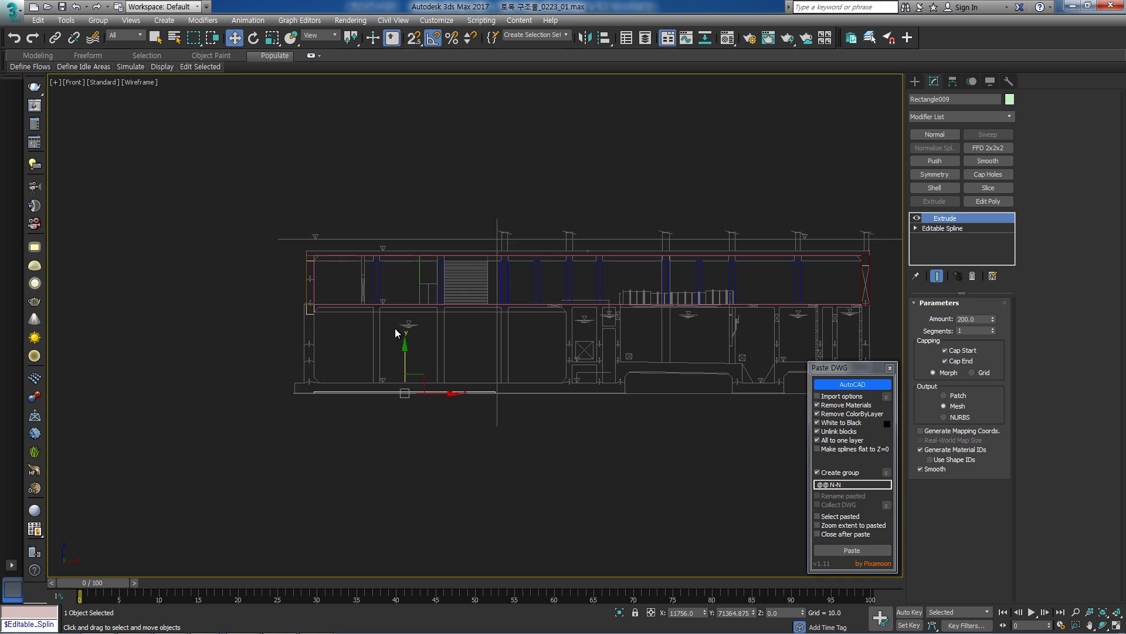
drag(404, 358, 403, 288)
scroll(327, 330, up, 5)
key(s)
drag(239, 394, 239, 311)
scroll(448, 309, down, 3)
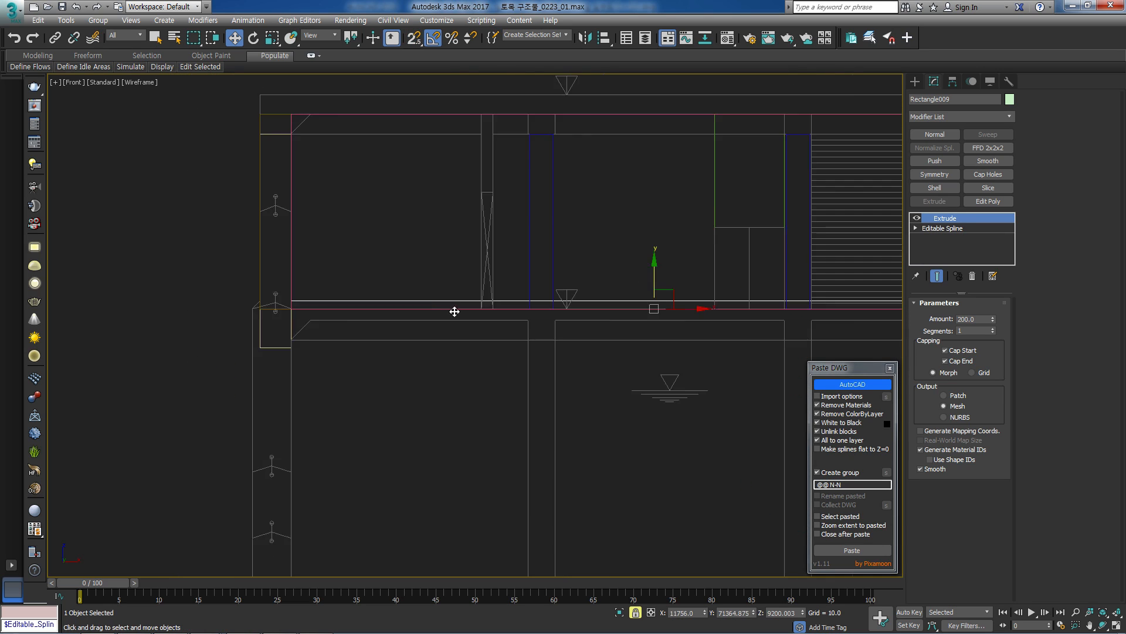
key(s)
middle_drag(660, 332, 667, 338)
Convert the long wall to an editable poly and snap its top vertices to the main wall's top at Z 14200.
key(alt+e)
key(1)
drag(832, 330, 281, 273)
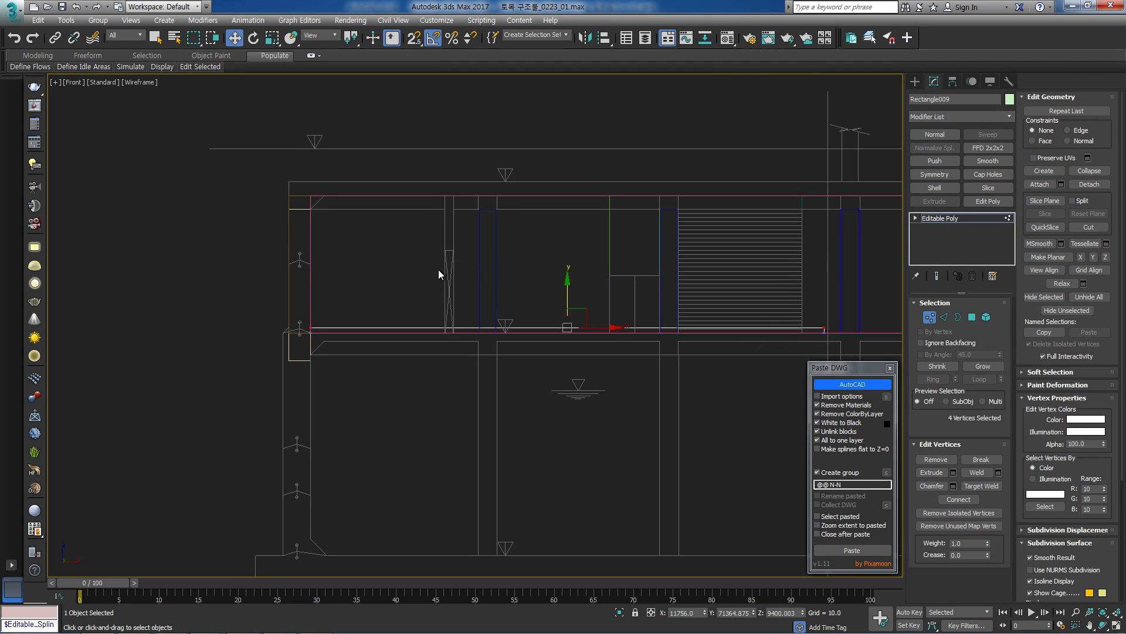
middle_drag(572, 293, 561, 319)
key(s)
drag(556, 319, 383, 261)
scroll(322, 264, up, 3)
drag(260, 264, 261, 175)
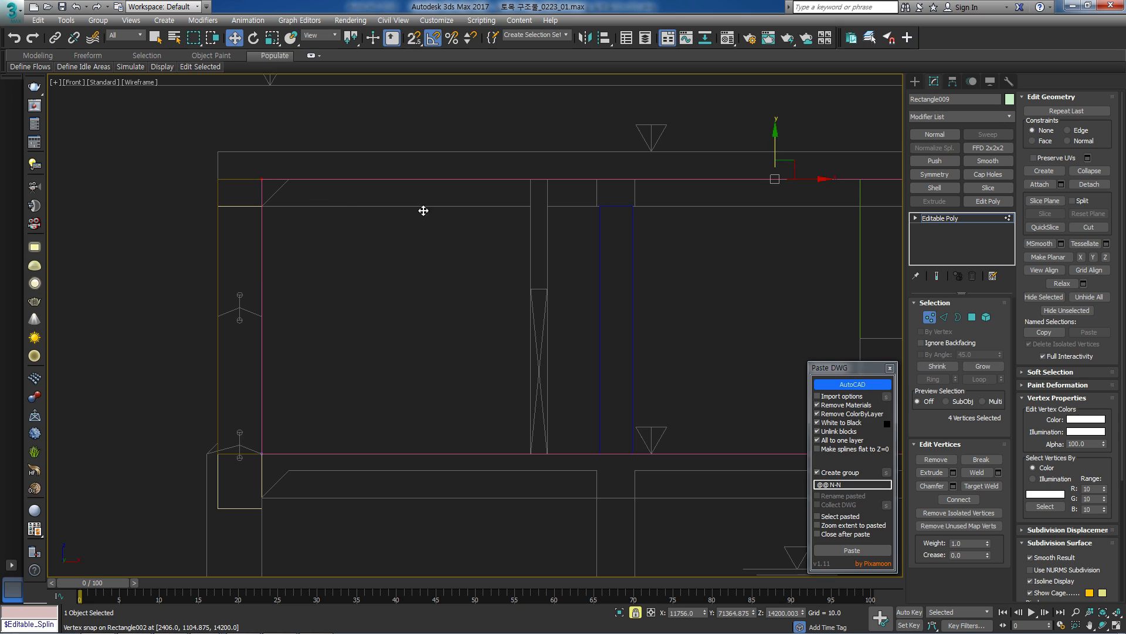
click(942, 221)
Compare the wall heights in shaded view and snap the long wall's top vertices to the short wall's top at Z 13700.
scroll(420, 260, down, 3)
key(F3)
alt+middle_drag(420, 259, 536, 279)
mouse_move(535, 280)
middle_down()
mouse_move(390, 269)
mouse_move(413, 271)
mouse_move(403, 268)
middle_up()
key(l)
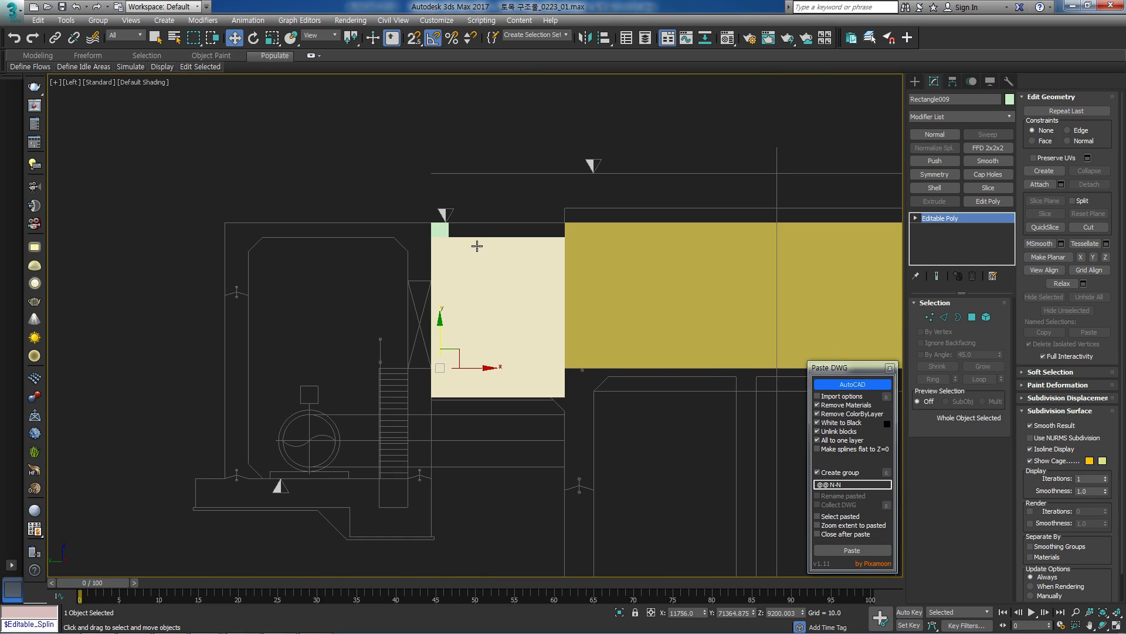
key(F3)
key(1)
drag(503, 201, 339, 242)
scroll(402, 232, up, 3)
key(s)
drag(432, 254, 433, 254)
key(s)
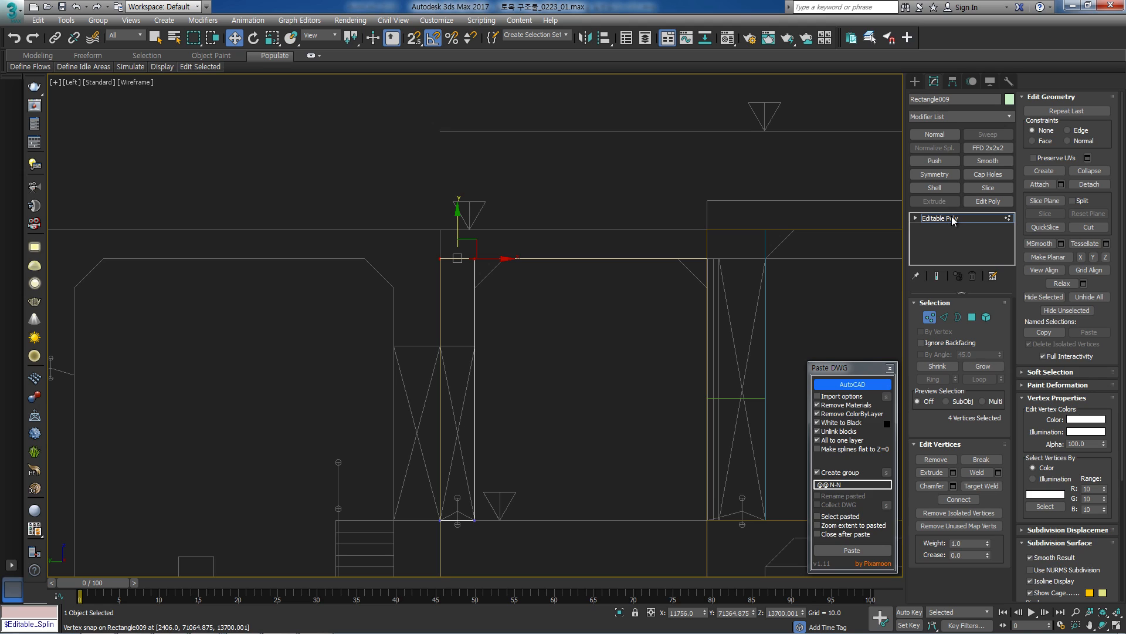
click(953, 221)
Hide the current section drawing and unhide @@ H-H to check the extension's profile against the walls.
scroll(388, 216, down, 3)
key(alt+f)
click(352, 224)
key(w)
click(356, 224)
right_click(356, 224)
click(394, 190)
middle_drag(428, 219, 396, 216)
key(5)
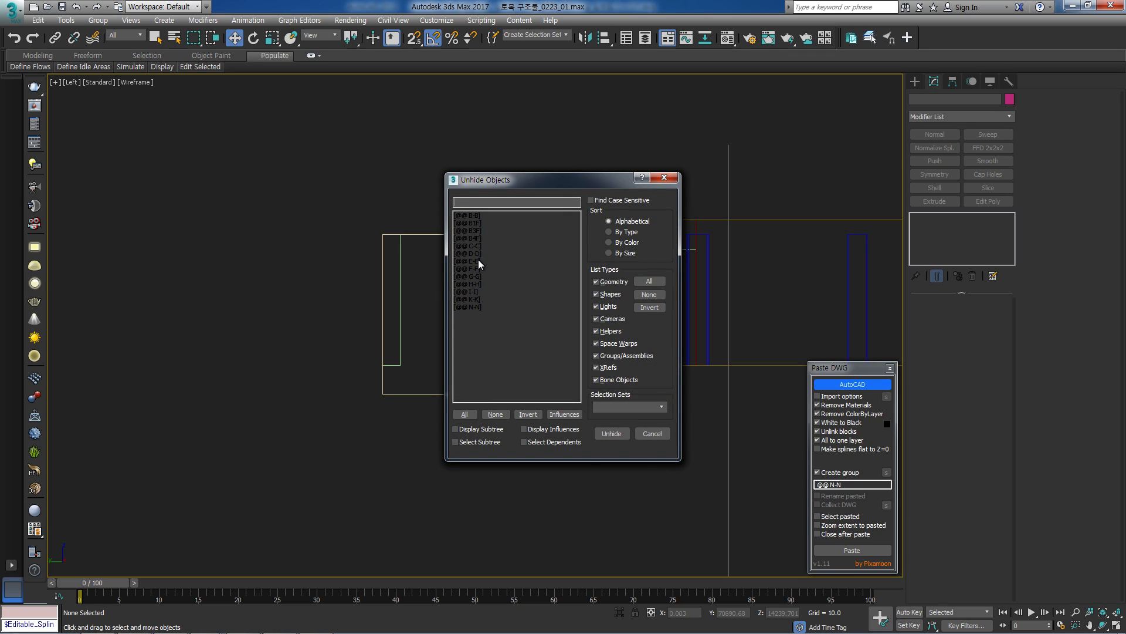
double_click(477, 285)
scroll(458, 252, up, 2)
scroll(473, 217, down, 2)
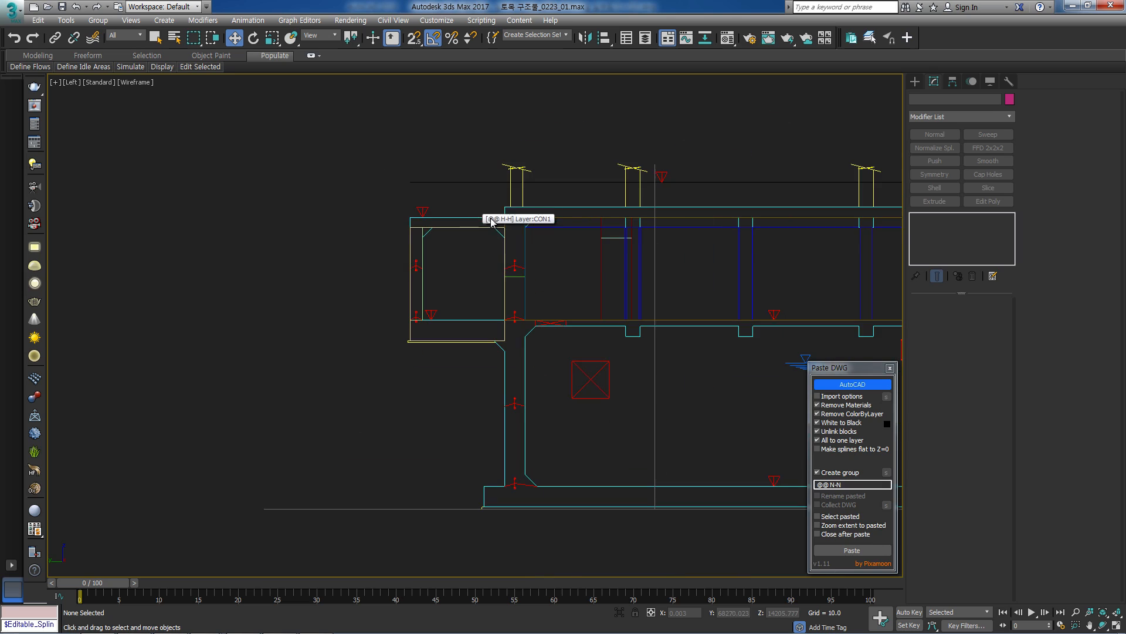
Hide the @@ H-H section and unhide @@ I-I to compare the extension's profile.
click(461, 217)
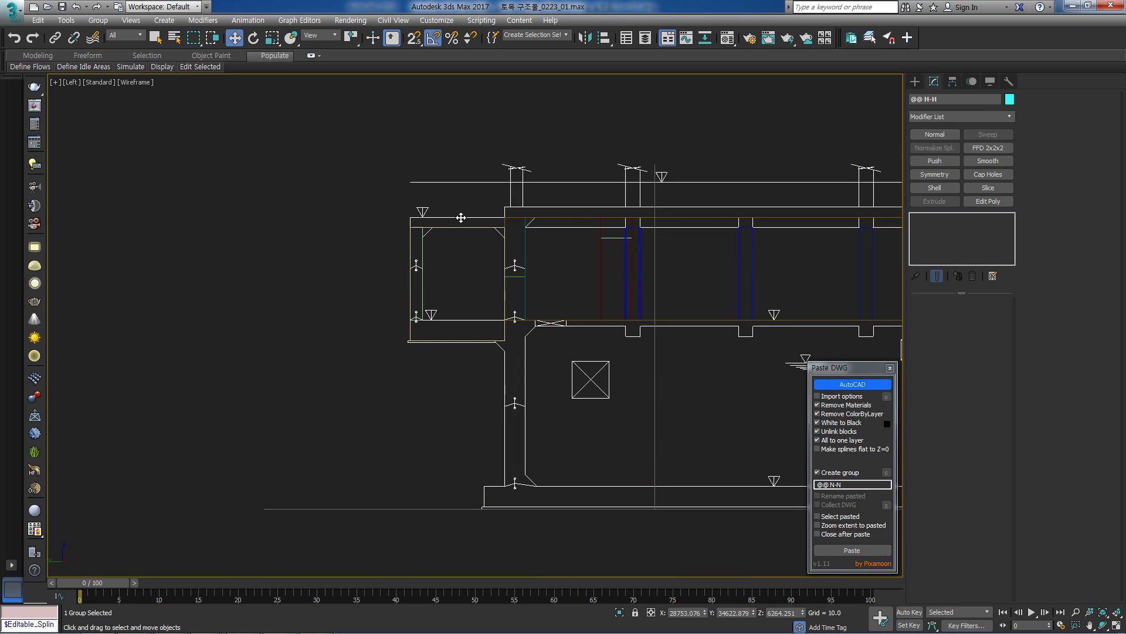
right_click(461, 217)
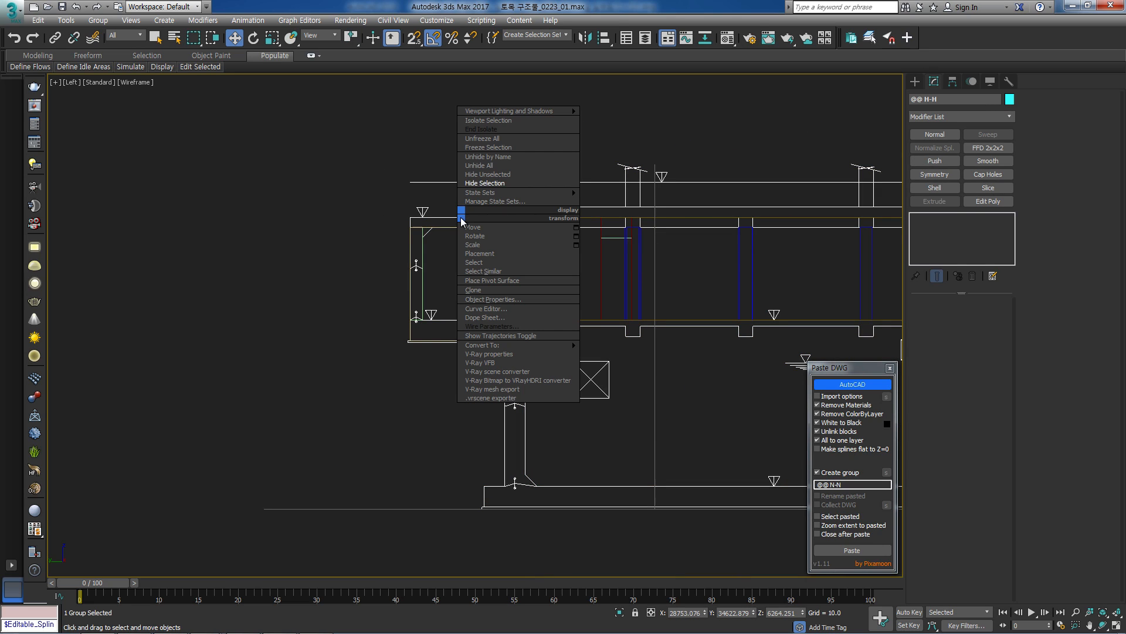
click(501, 186)
middle_drag(463, 225, 443, 217)
key(5)
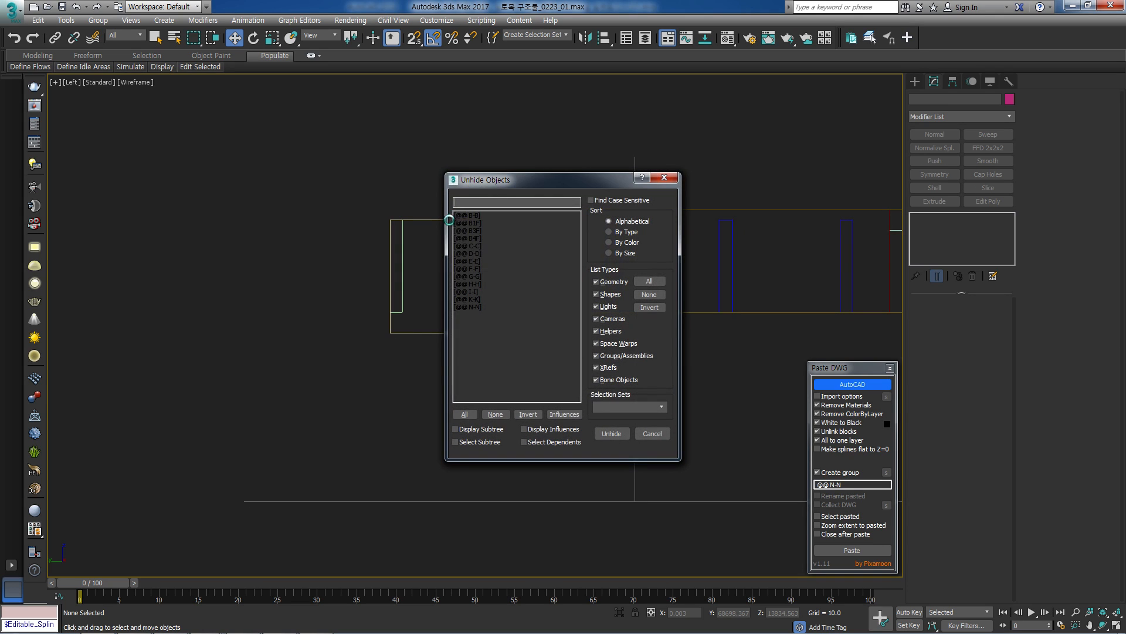
double_click(470, 290)
scroll(417, 244, up, 2)
scroll(427, 318, down, 2)
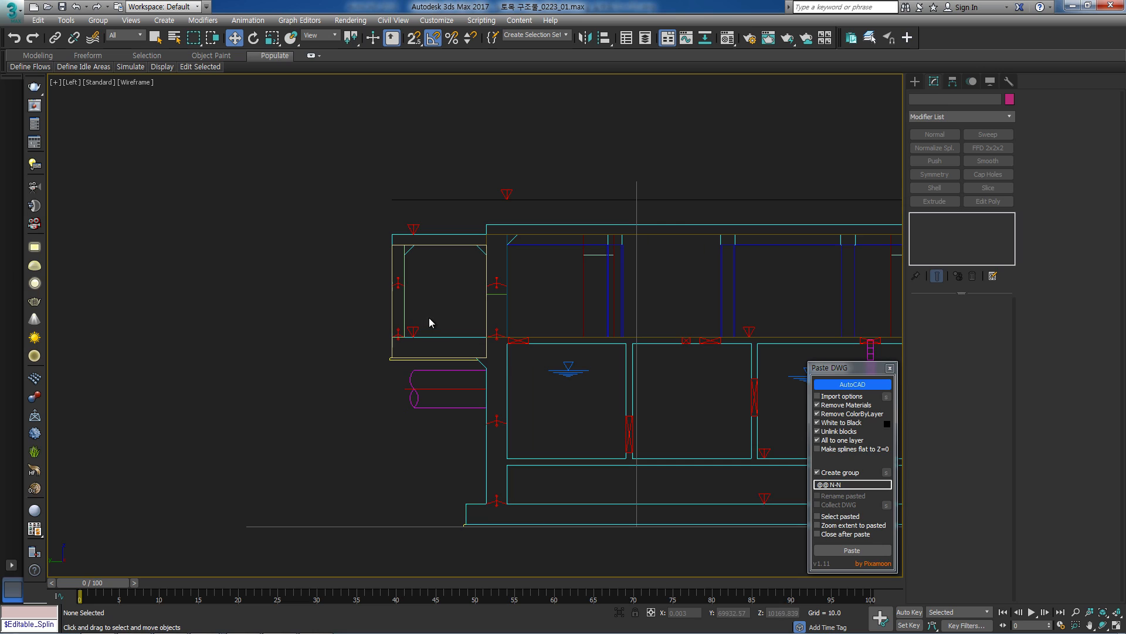
Hide the @@ I-I section, unhide @@ K-K and locate its cut line on the plan in the top view.
right_click(545, 226)
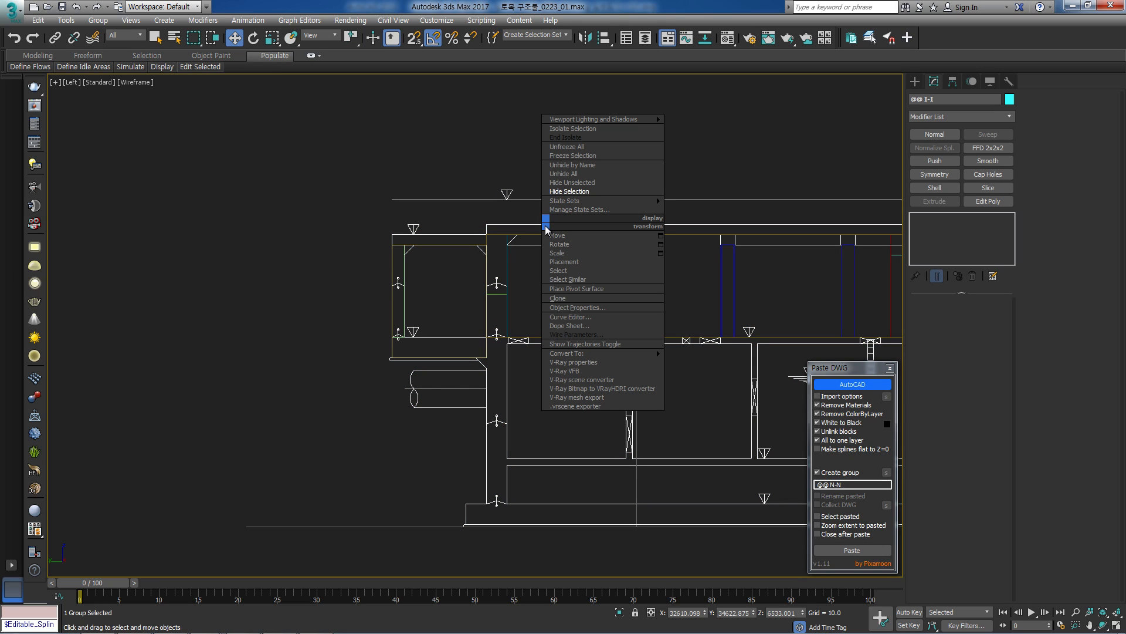
click(584, 189)
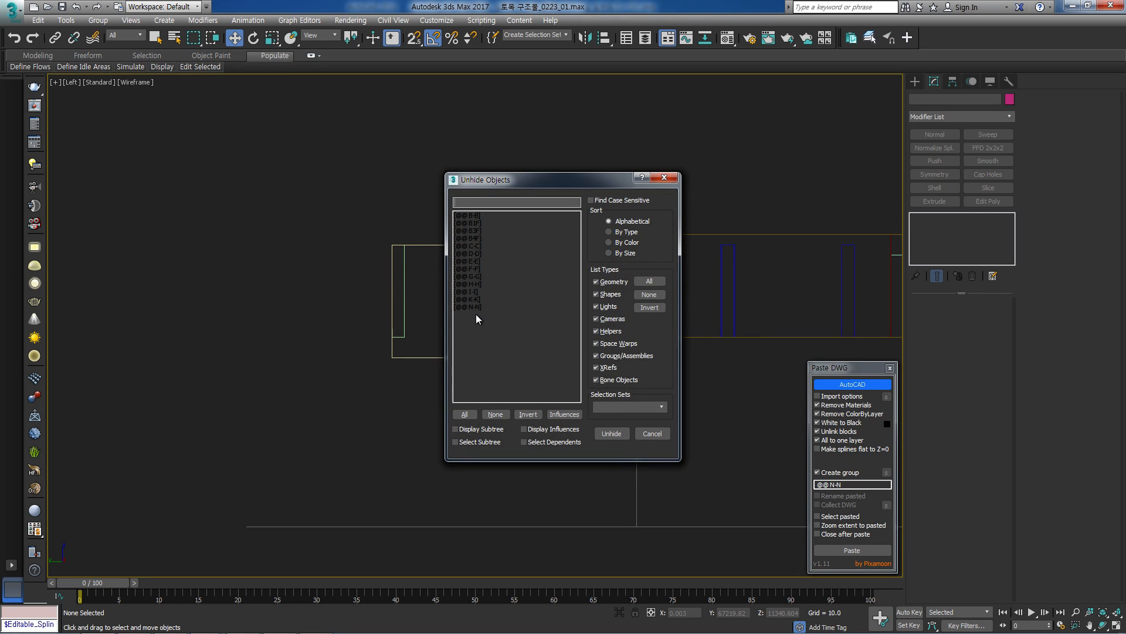
double_click(475, 307)
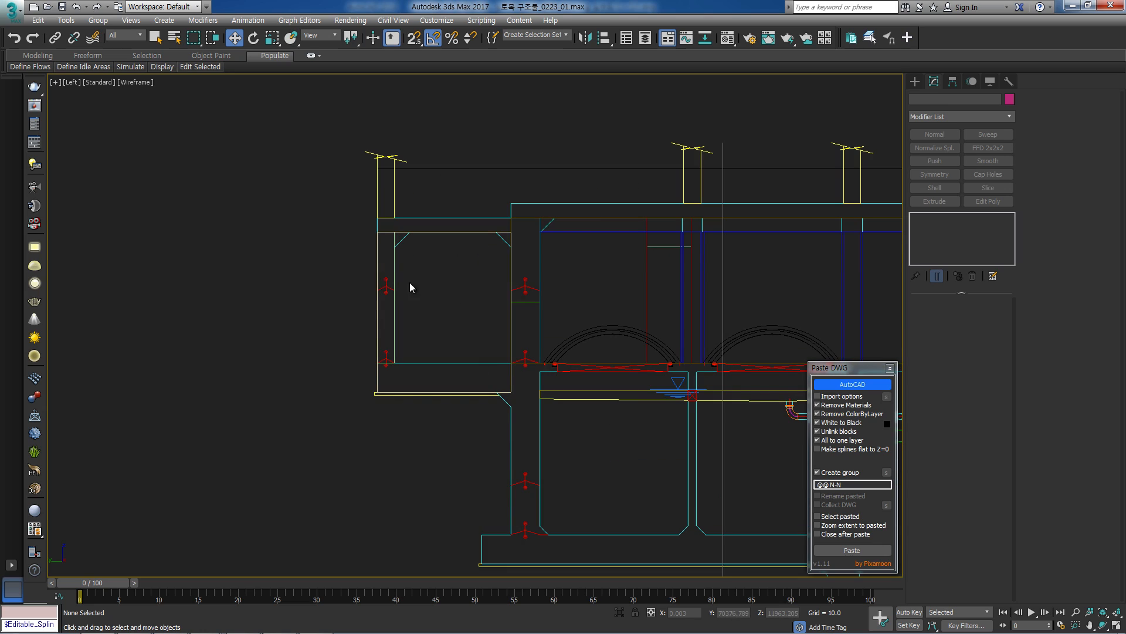
click(455, 362)
key(t)
key(z)
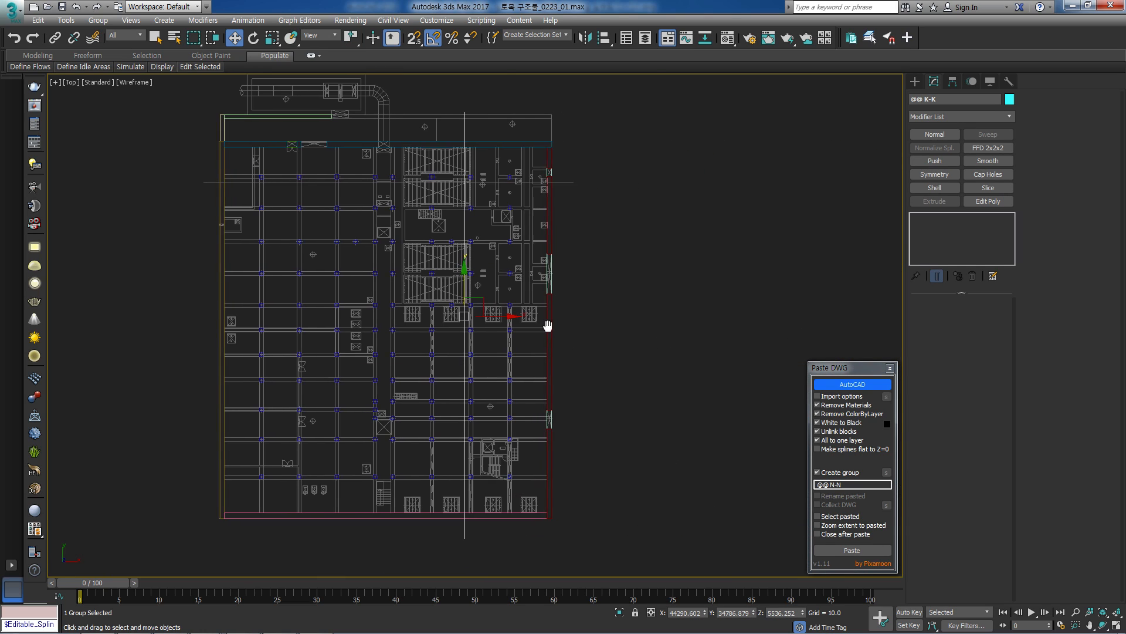
scroll(476, 174, up, 3)
scroll(392, 106, down, 3)
scroll(467, 159, up, 4)
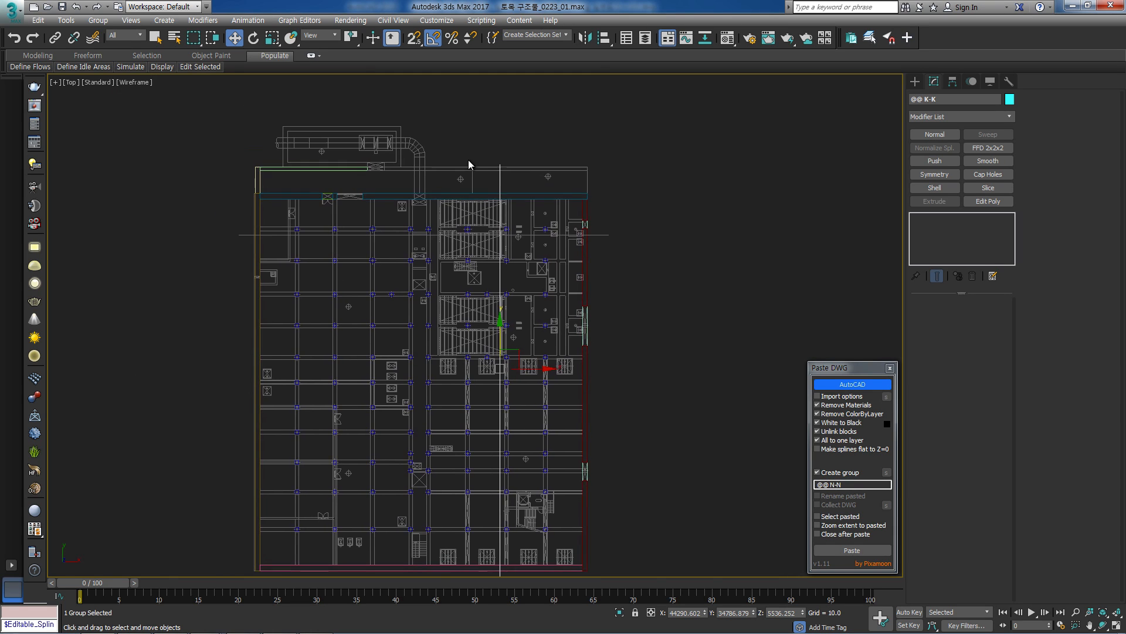
scroll(415, 184, down, 4)
Clone the extension's long wall element along X past the pipe-side opening, keeping it as an element of the same mesh.
click(433, 185)
scroll(433, 184, up, 4)
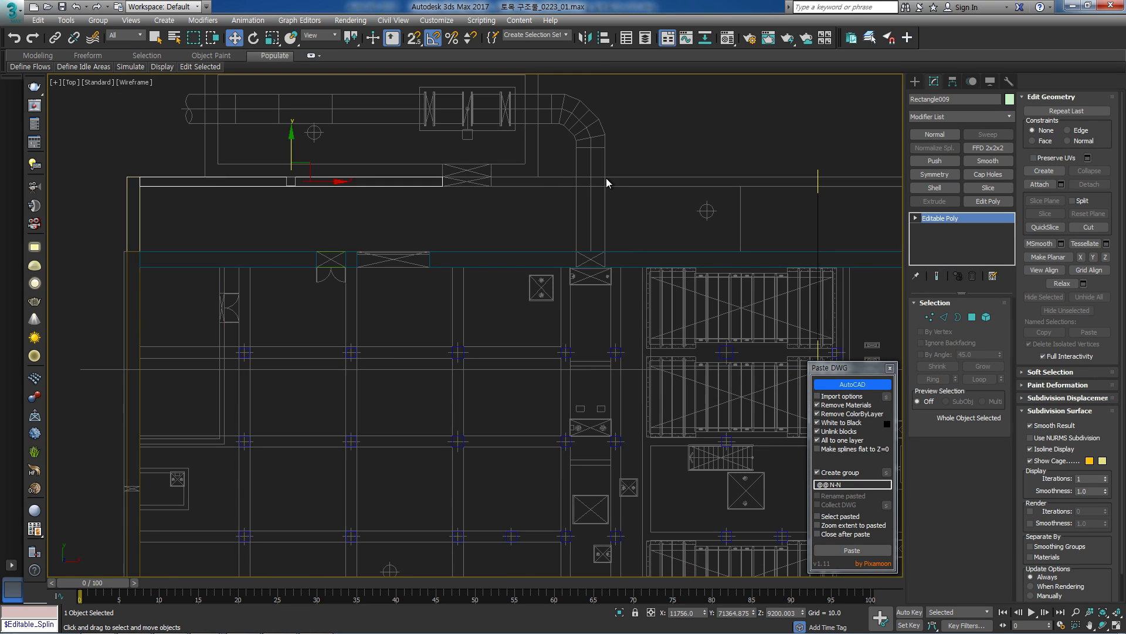
click(986, 317)
click(365, 183)
middle_drag(360, 211, 349, 225)
mouse_move(314, 193)
shift+mouse_down()
mouse_move(743, 194)
mouse_move(714, 195)
shift+mouse_up()
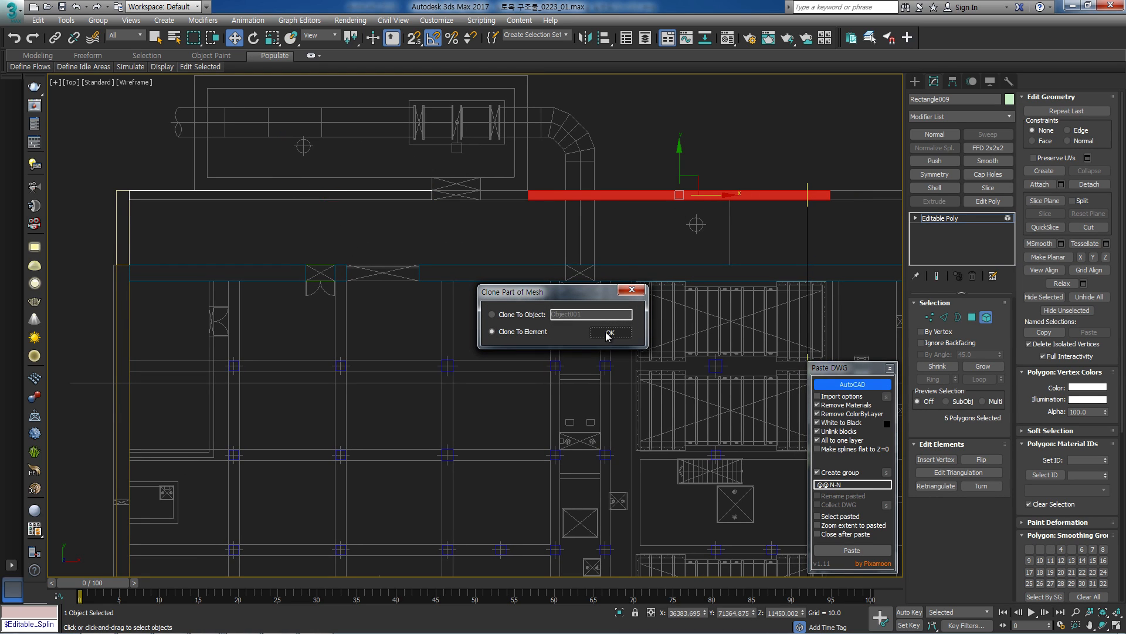
click(608, 333)
Snap the cloned wall element's near end to the edge of the opening on the plan.
middle_drag(554, 181, 556, 198)
scroll(544, 216, up, 2)
key(space)
key(s)
drag(514, 214, 418, 214)
scroll(588, 203, down, 1)
key(s)
Snap the cloned wall's far-end vertices back to the vertical partition line on the plan.
middle_drag(641, 206, 433, 205)
scroll(433, 204, down, 1)
key(1)
drag(686, 158, 587, 234)
scroll(628, 221, up, 2)
key(space)
key(s)
drag(601, 196, 495, 189)
key(space)
key(s)
scroll(496, 197, down, 3)
middle_drag(543, 214, 575, 200)
click(955, 217)
Hide the @@ K-K section drawing.
click(677, 208)
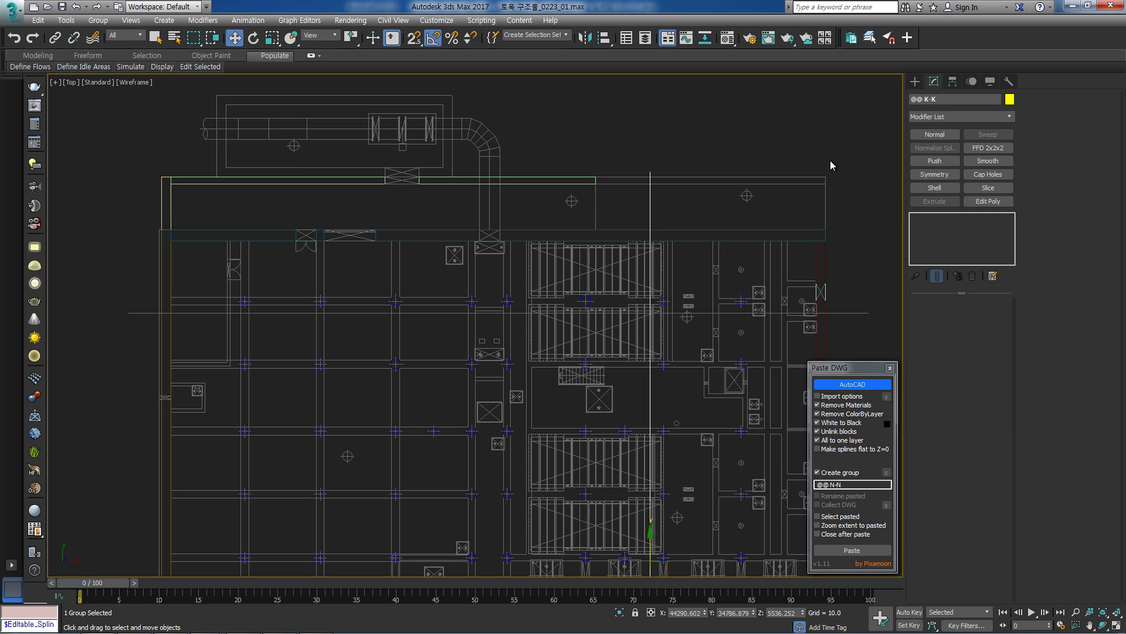
right_click(751, 207)
click(776, 176)
Draw a snapped rectangle 37100 wide and 4000 long over the extension's interior floor area between the walls.
middle_drag(621, 141, 644, 159)
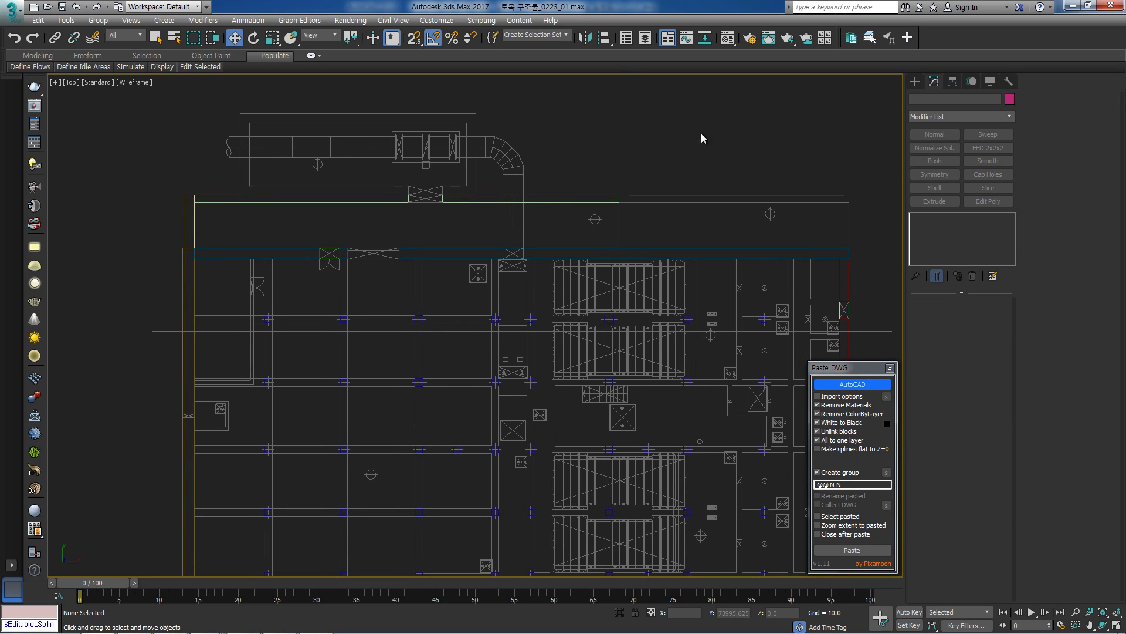
click(915, 81)
click(983, 162)
scroll(634, 202, up, 4)
key(s)
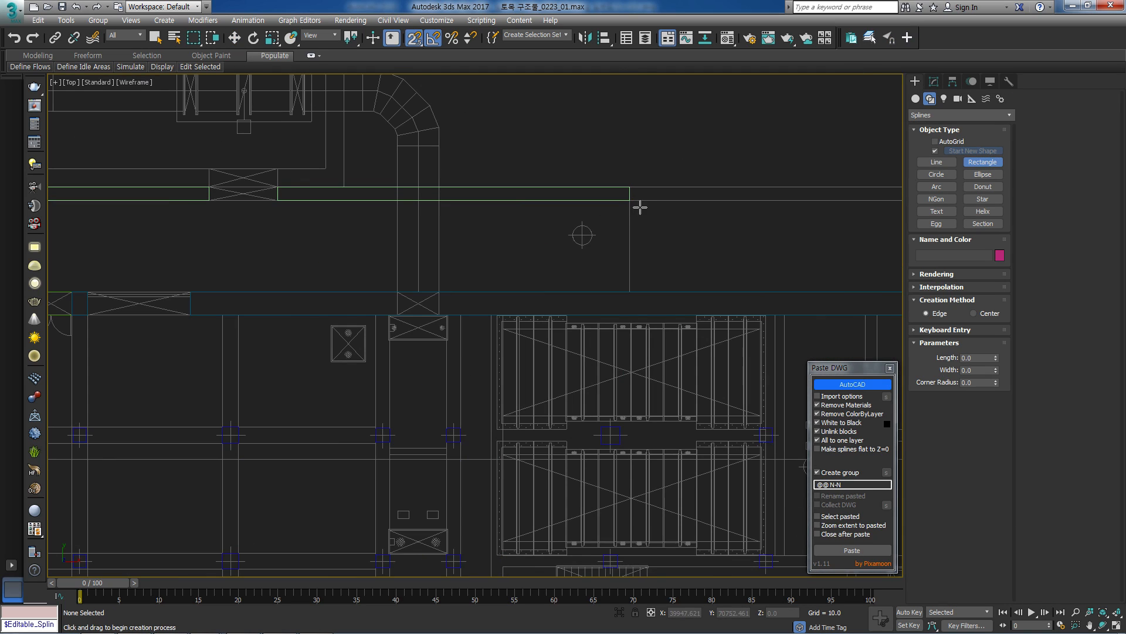
scroll(636, 200, down, 4)
drag(636, 201, 129, 273)
scroll(293, 219, up, 4)
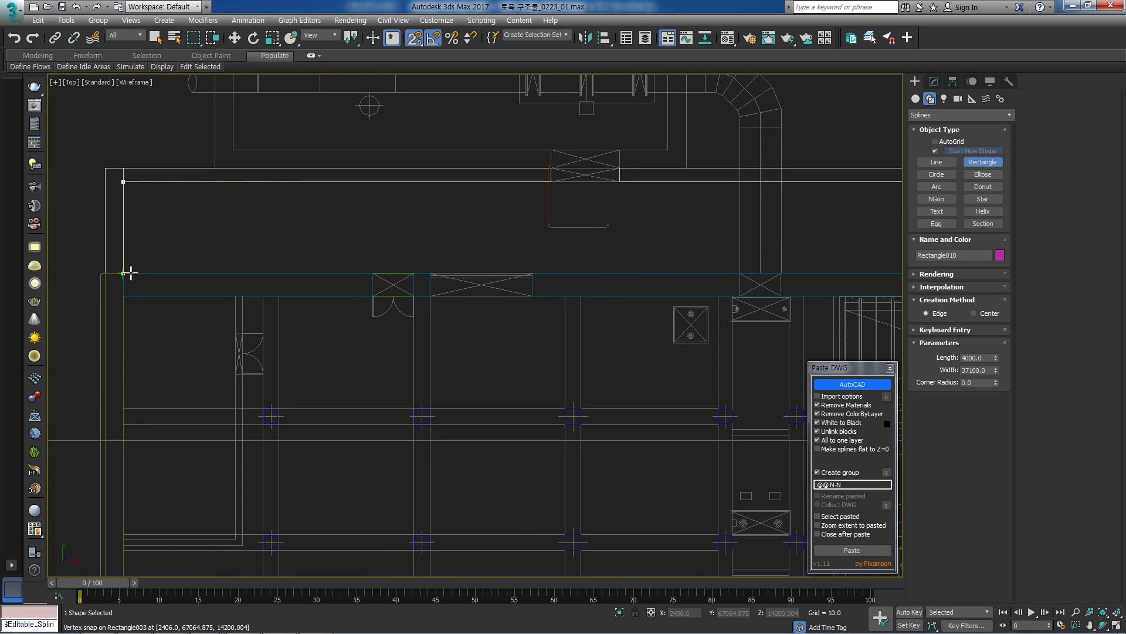
key(s)
Extrude the floor rectangle by 200 to form a slab.
key(w)
scroll(255, 232, down, 2)
click(934, 82)
click(934, 201)
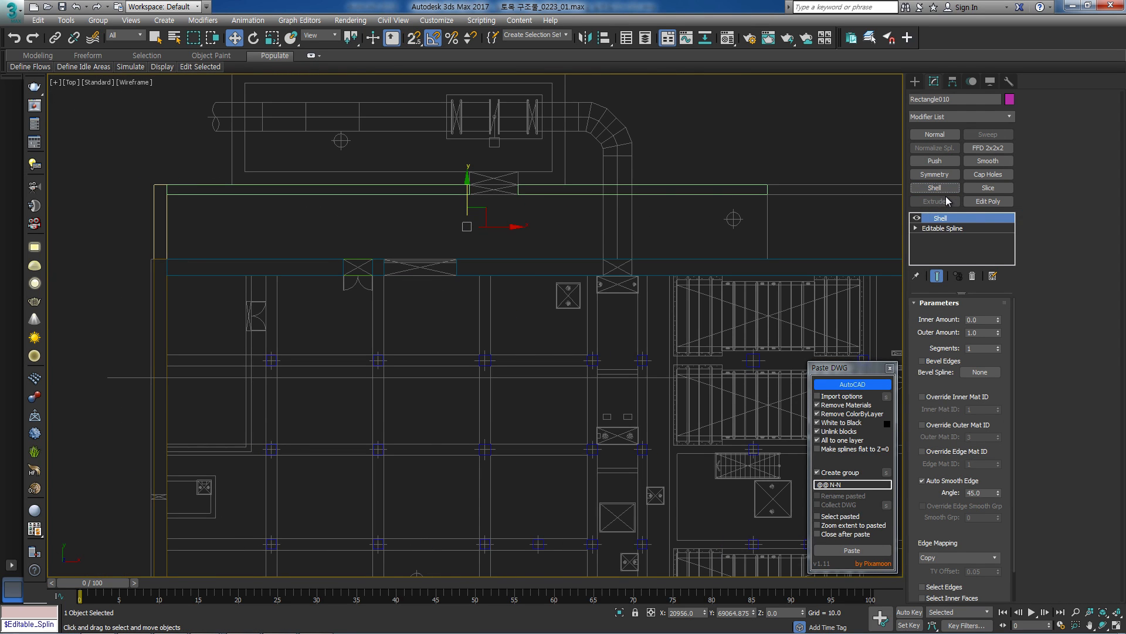
Show the model from the left and unhide the @@ G-G section drawing behind the new slab.
middle_drag(539, 233, 568, 230)
key(l)
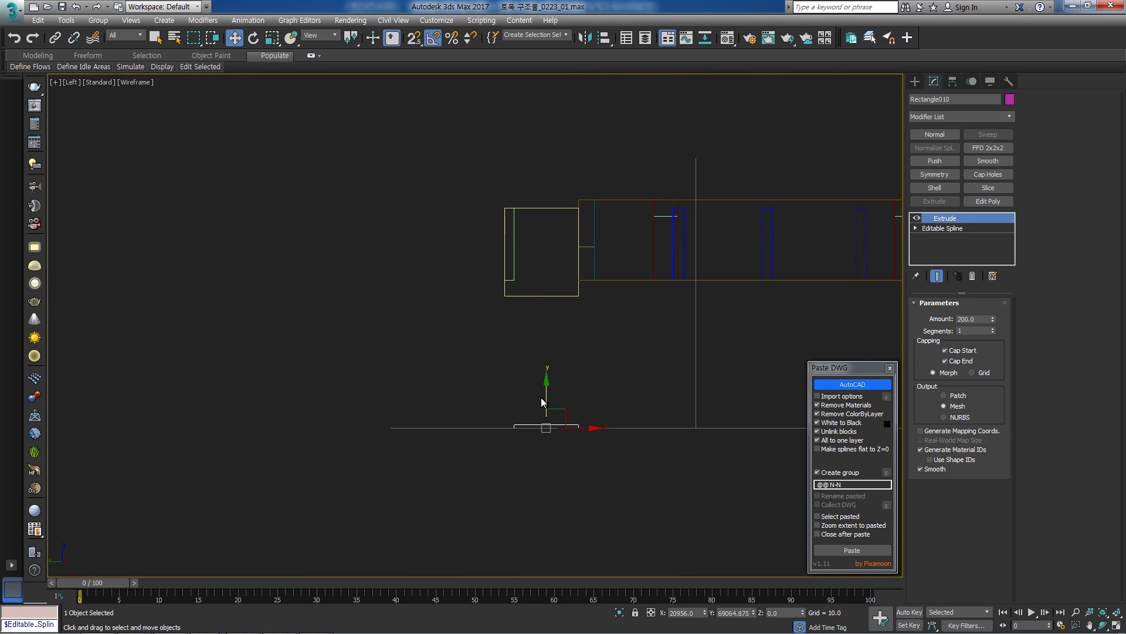
key(5)
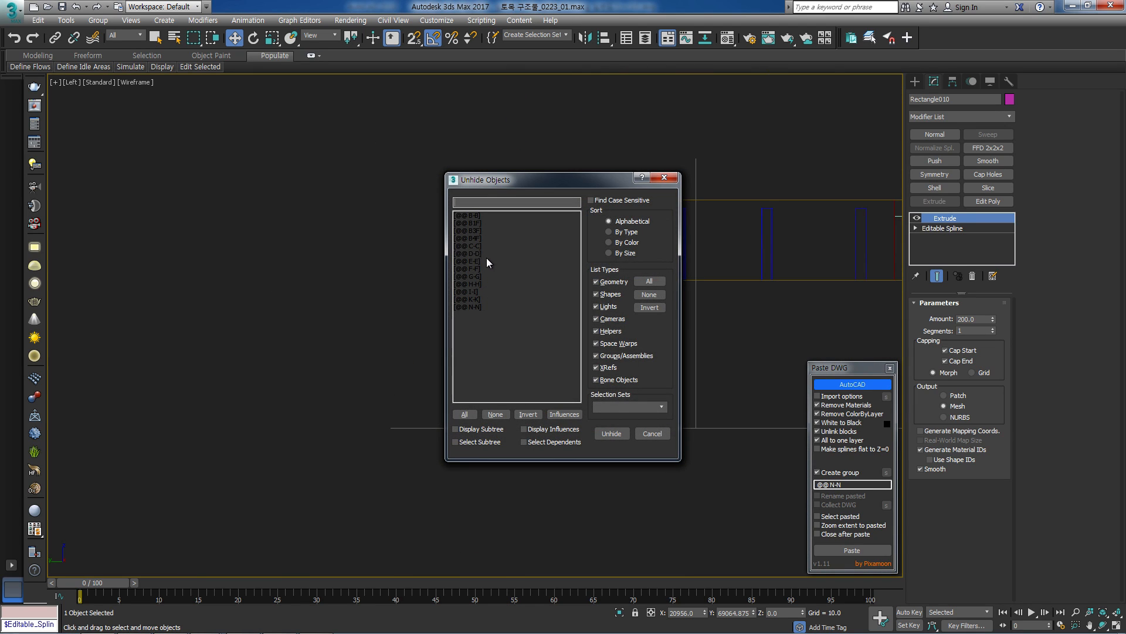
double_click(477, 276)
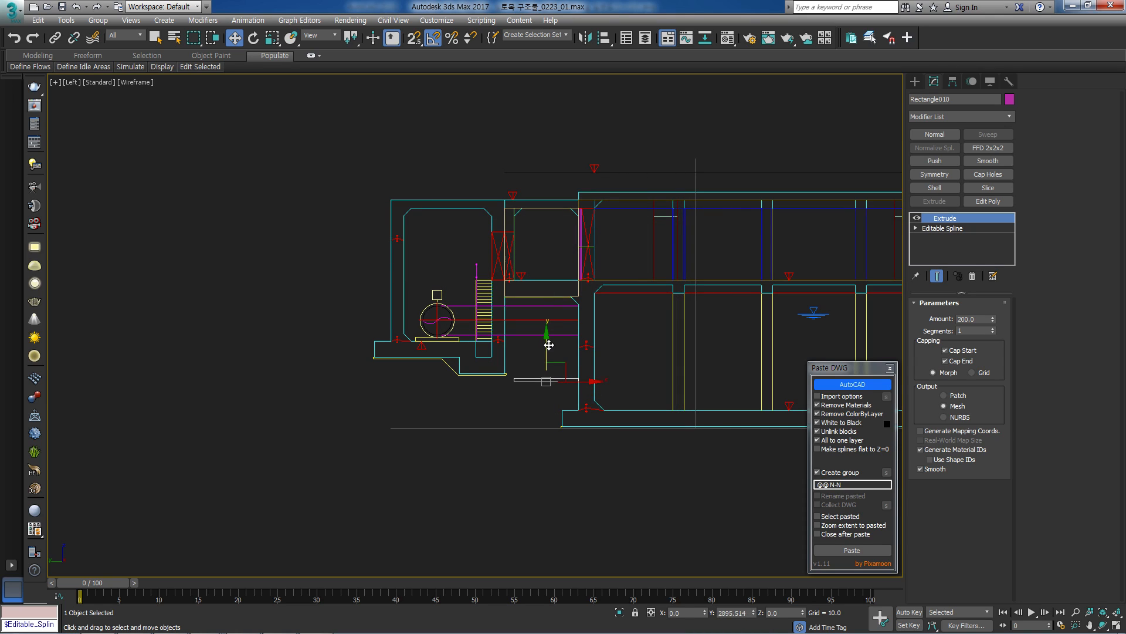
click(630, 289)
Snap the floor slab upward so its top meets the section's floor line at Z 9200.
click(560, 379)
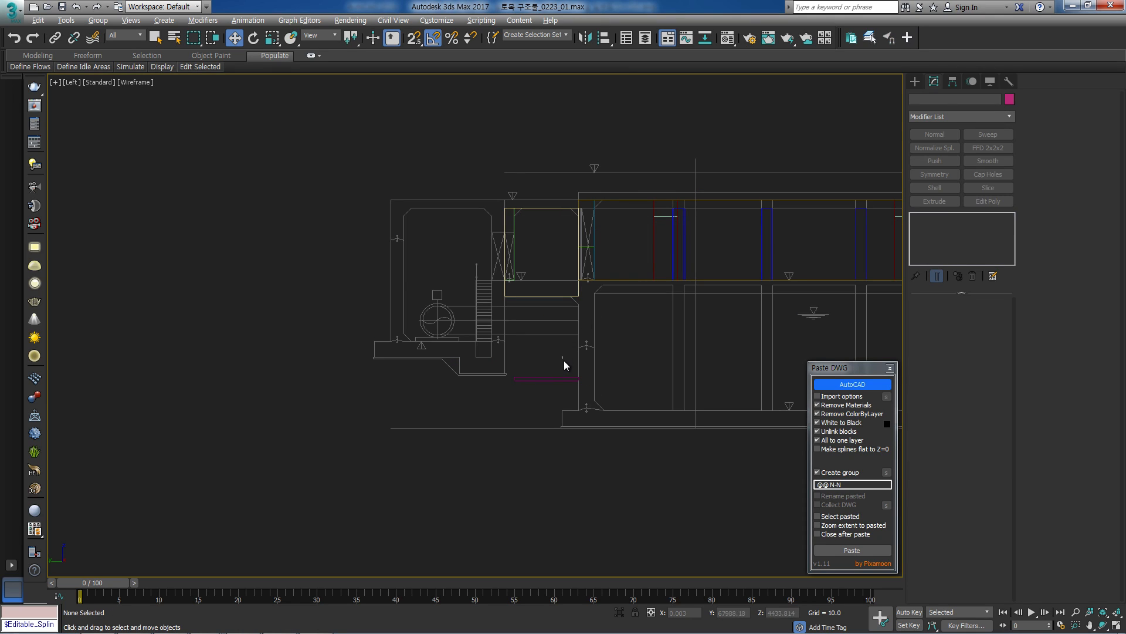
scroll(545, 280, up, 5)
key(s)
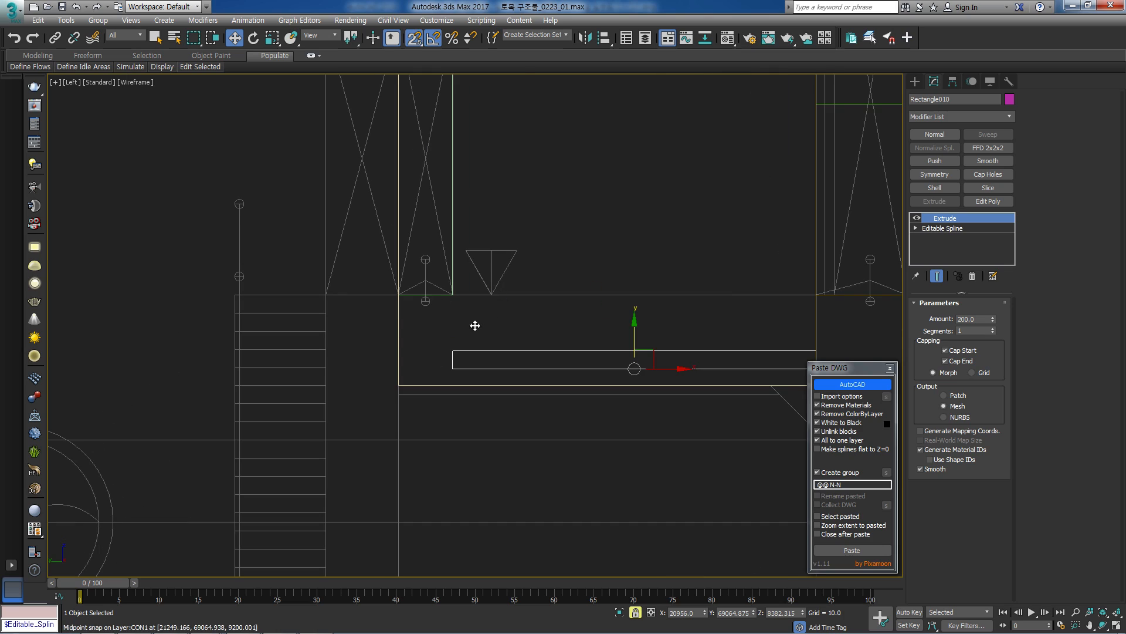
drag(463, 339, 455, 298)
key(s)
Snap the end wall's four bottom vertices up to the floor line at Z 9200.
click(648, 386)
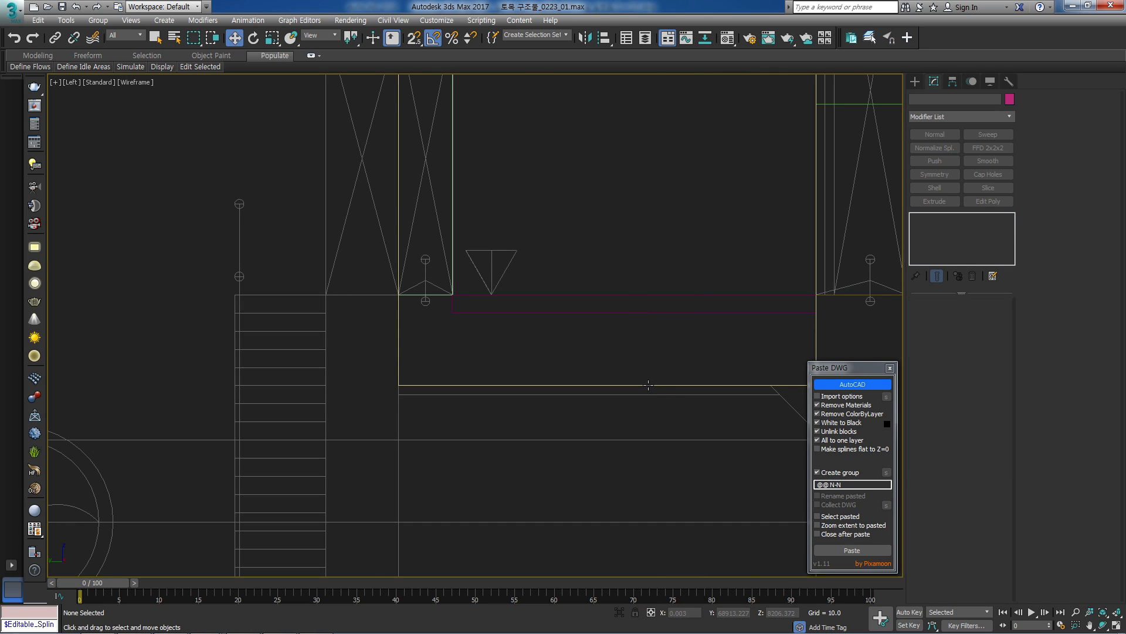
scroll(394, 382, down, 3)
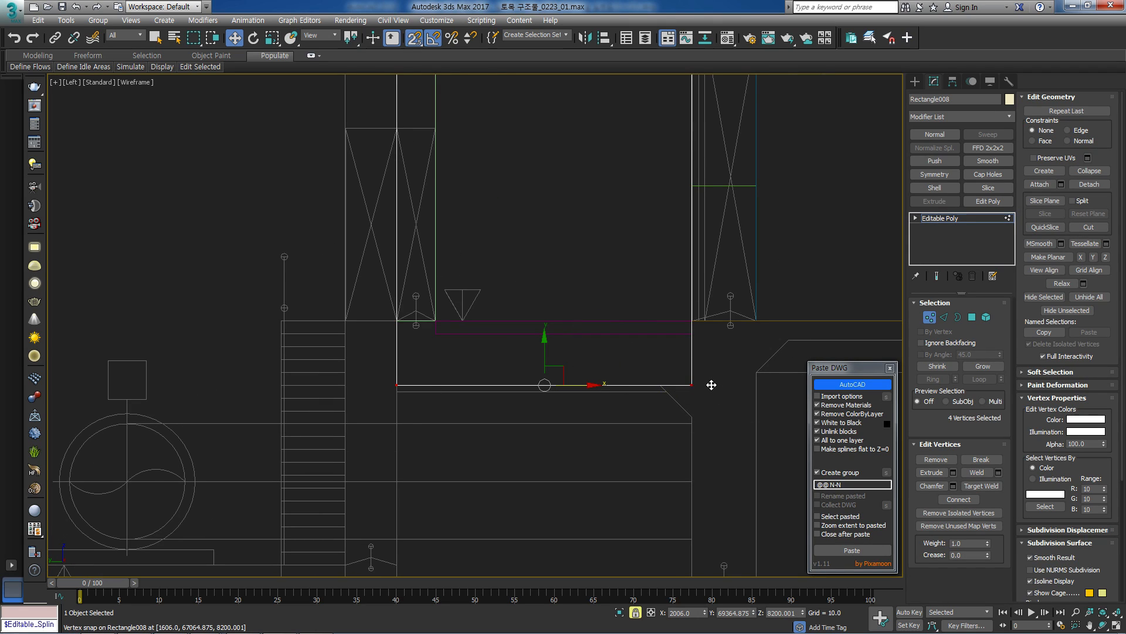
drag(703, 379, 695, 317)
key(s)
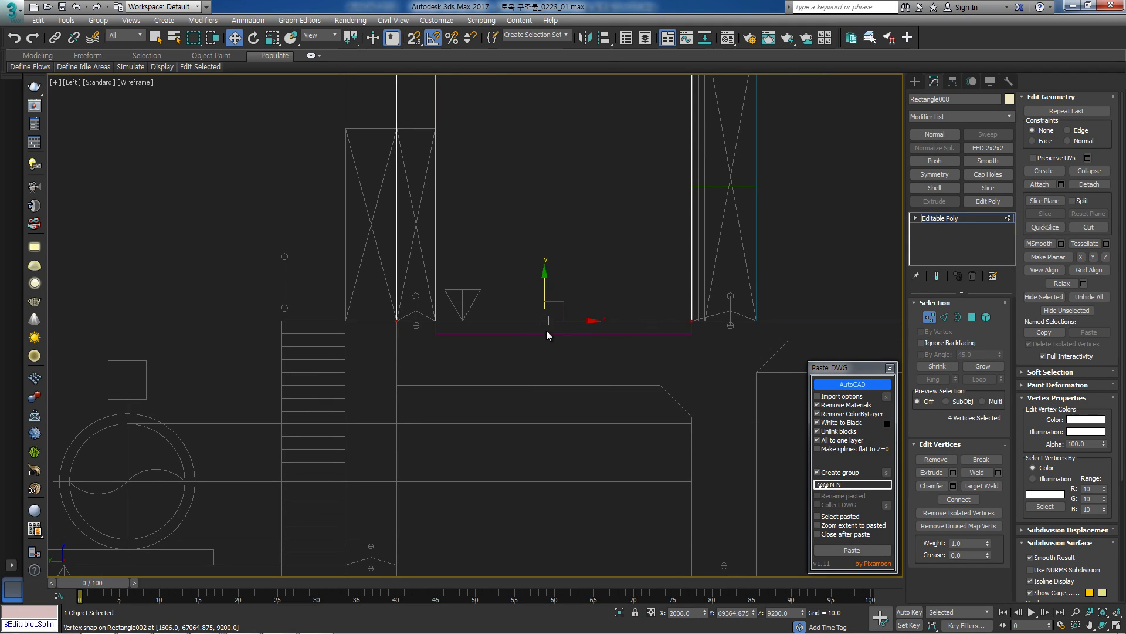
click(940, 218)
Convert the floor slab to an editable poly and snap its bottom vertices down to the section's slab underside at Z 8200.
click(646, 332)
scroll(663, 332, up, 2)
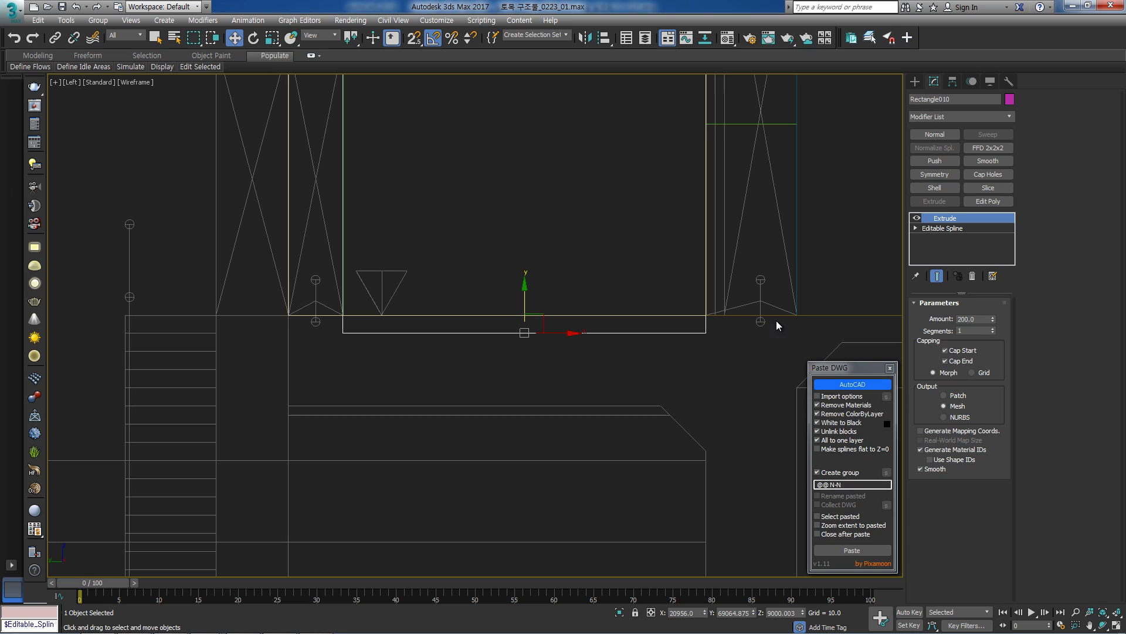
key(alt+e)
key(1)
drag(772, 326, 403, 383)
drag(344, 344, 663, 395)
key(s)
click(360, 349)
click(953, 219)
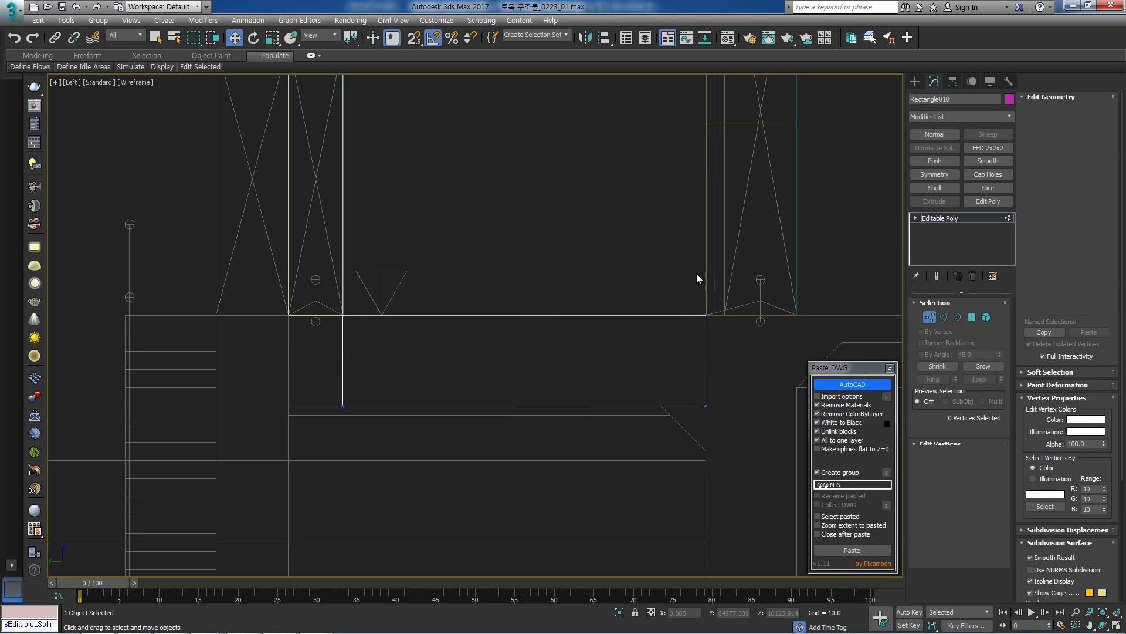
Snap the end wall's four bottom vertices down to the slab's underside at Z 8200.
click(333, 315)
middle_drag(340, 317, 376, 324)
key(1)
key(s)
drag(323, 321, 378, 413)
key(s)
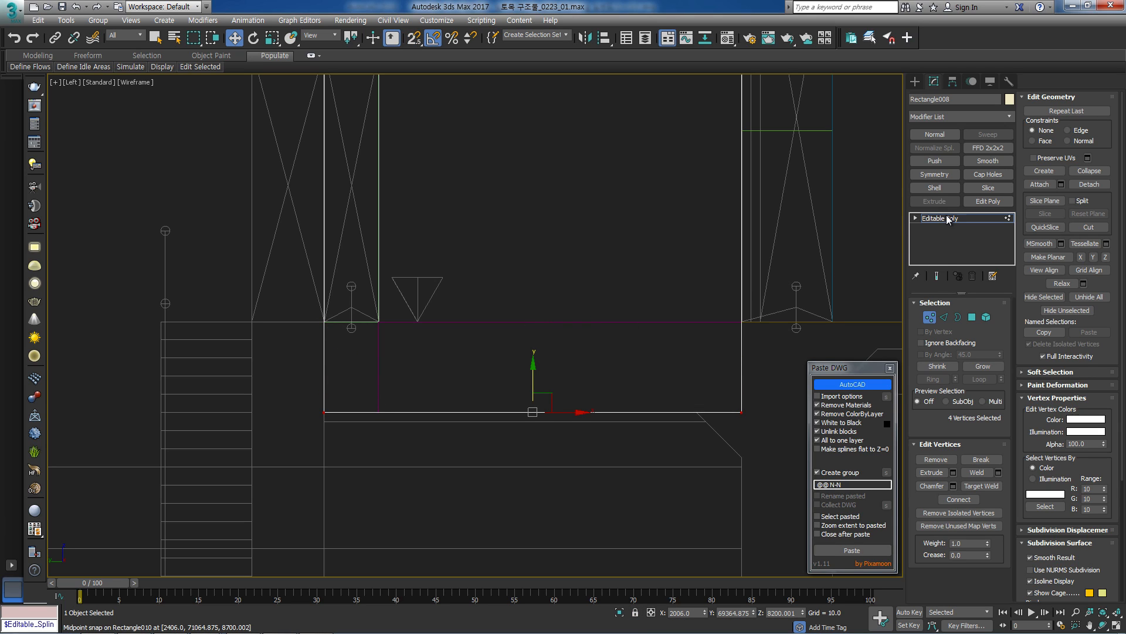
click(948, 219)
Snap the long wall's eight bottom vertices down to Z 8200 and check the walls in the front view.
key(1)
drag(593, 280, 165, 361)
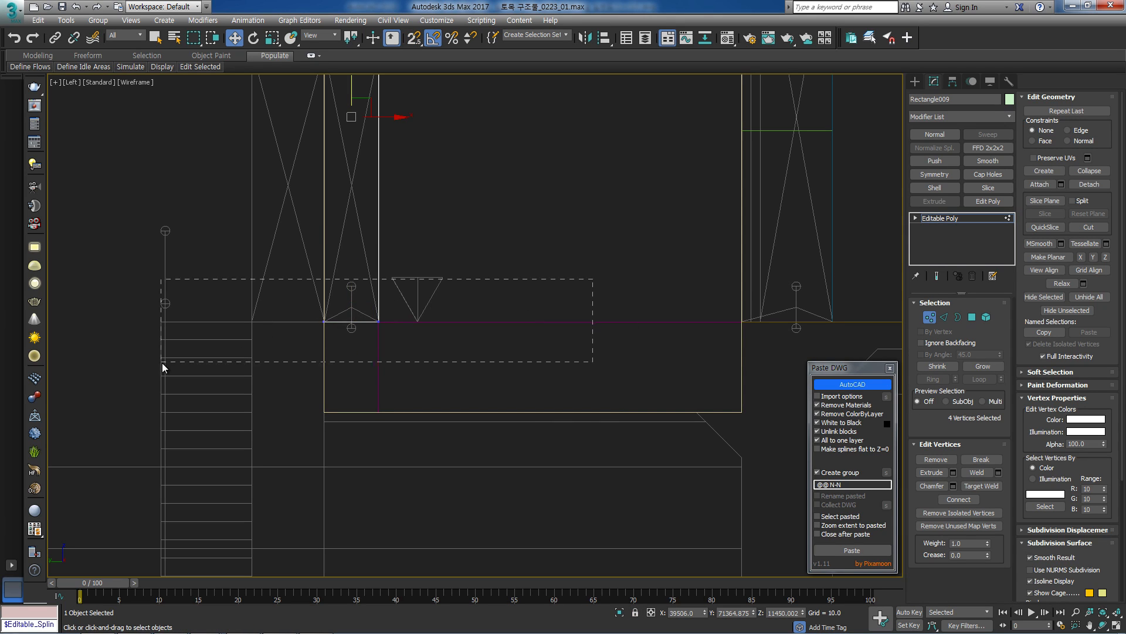
mouse_move(549, 290)
middle_down()
mouse_move(503, 302)
mouse_move(515, 323)
mouse_move(565, 330)
mouse_move(508, 283)
mouse_move(530, 283)
mouse_move(535, 291)
mouse_move(502, 296)
middle_up()
scroll(501, 303, down, 7)
key(F3)
key(f)
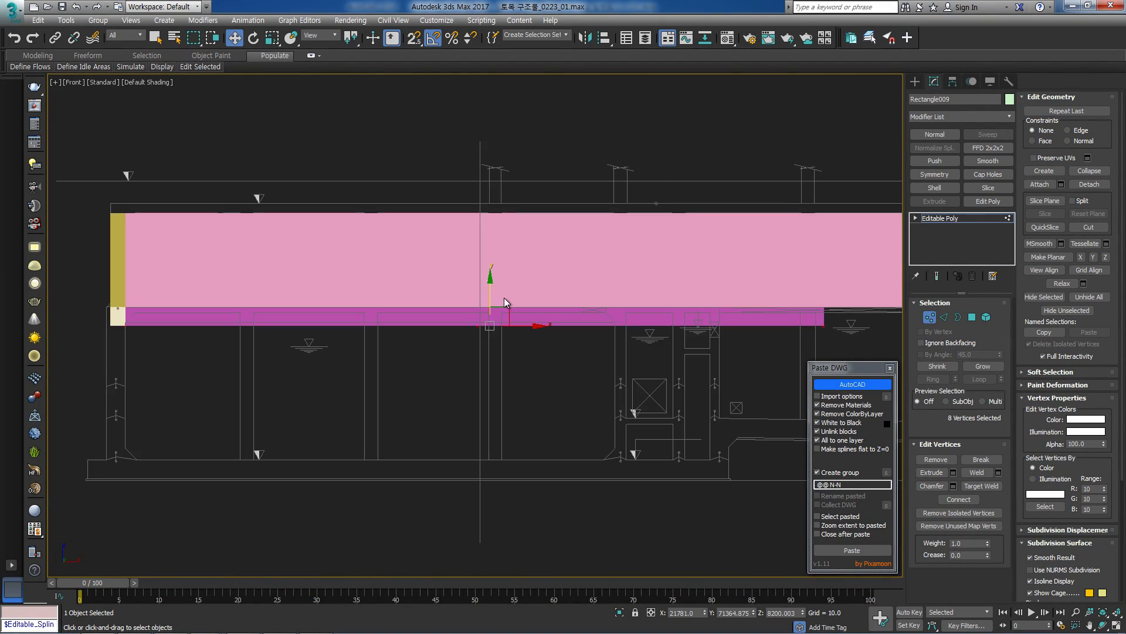
scroll(504, 298, down, 4)
key(F3)
scroll(346, 305, up, 4)
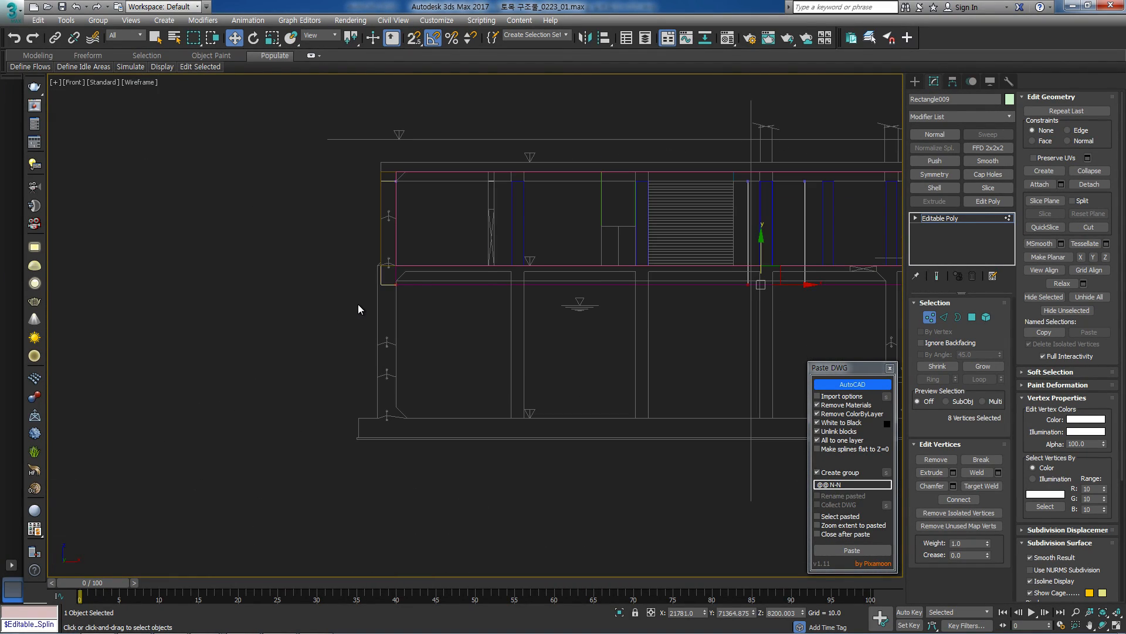
Snap the long wall's eight bottom vertices back up to the floor line at Z 9200 in the left view.
key(l)
scroll(435, 319, down, 2)
click(561, 403)
middle_drag(573, 371, 484, 377)
drag(203, 476, 203, 476)
key(s)
scroll(397, 411, up, 2)
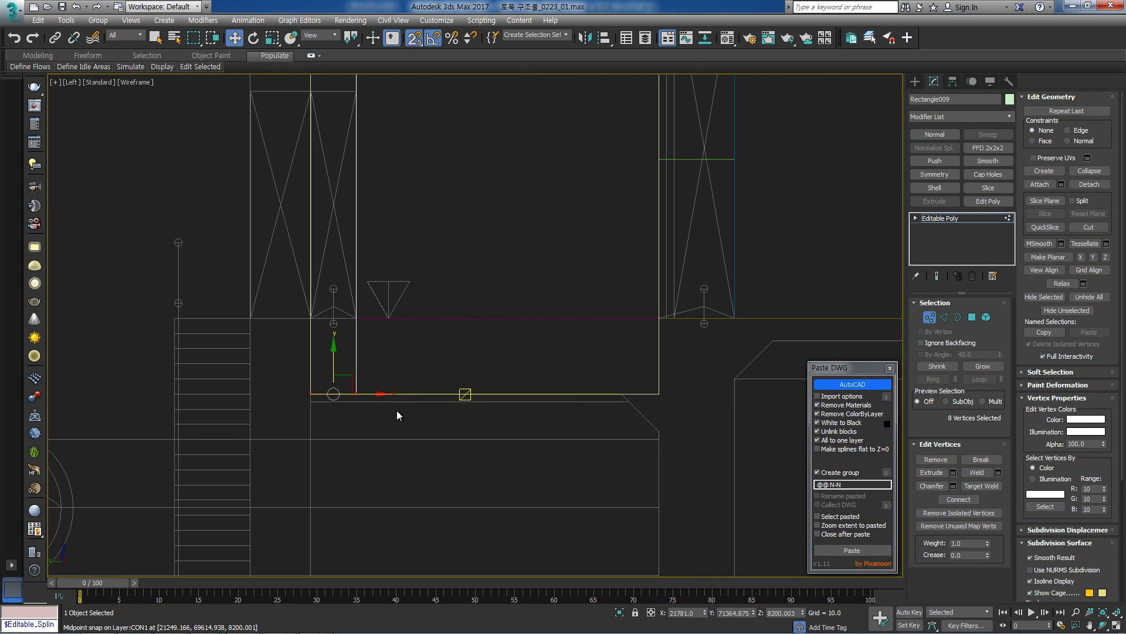
drag(299, 394, 622, 308)
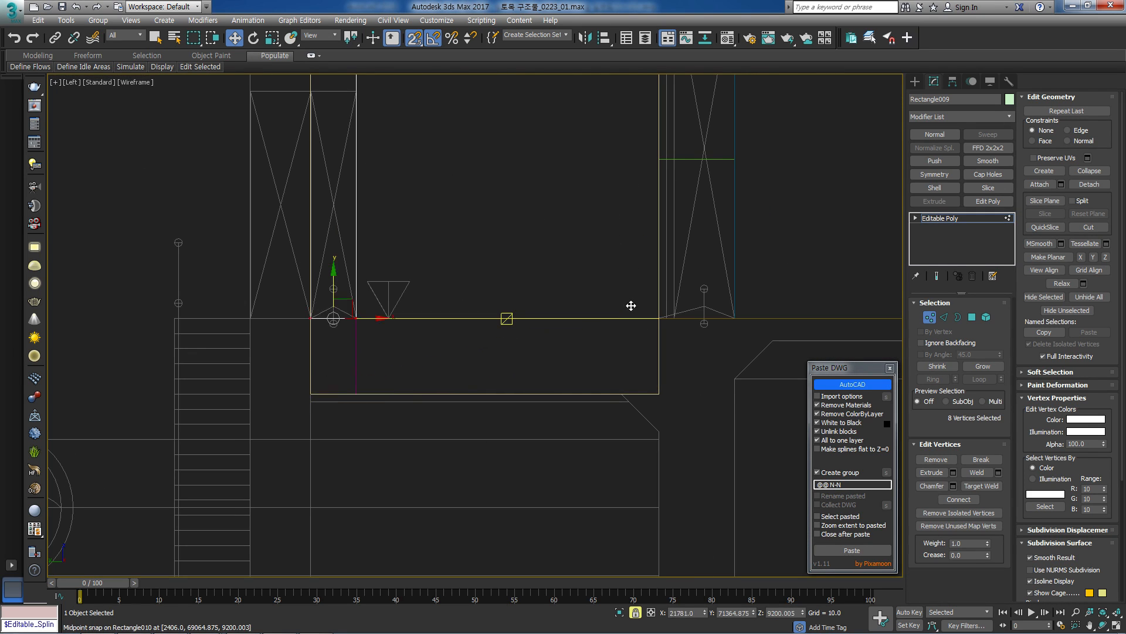
click(965, 217)
Snap the end wall's bottom vertices up to the slab's top at Z 9200.
click(659, 376)
key(1)
drag(732, 374, 135, 469)
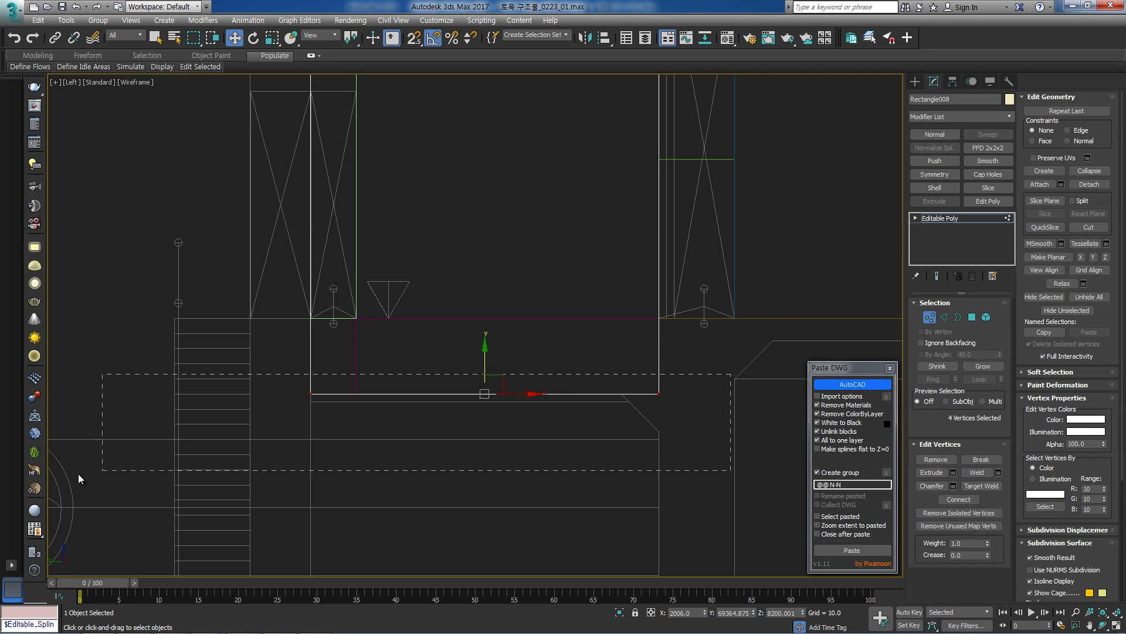
click(953, 218)
Extend the floor slab in plan by snapping its outer long edge 600 and its end edge 800 out to the walls' outer faces.
drag(697, 362, 611, 435)
key(t)
scroll(566, 392, down, 4)
key(1)
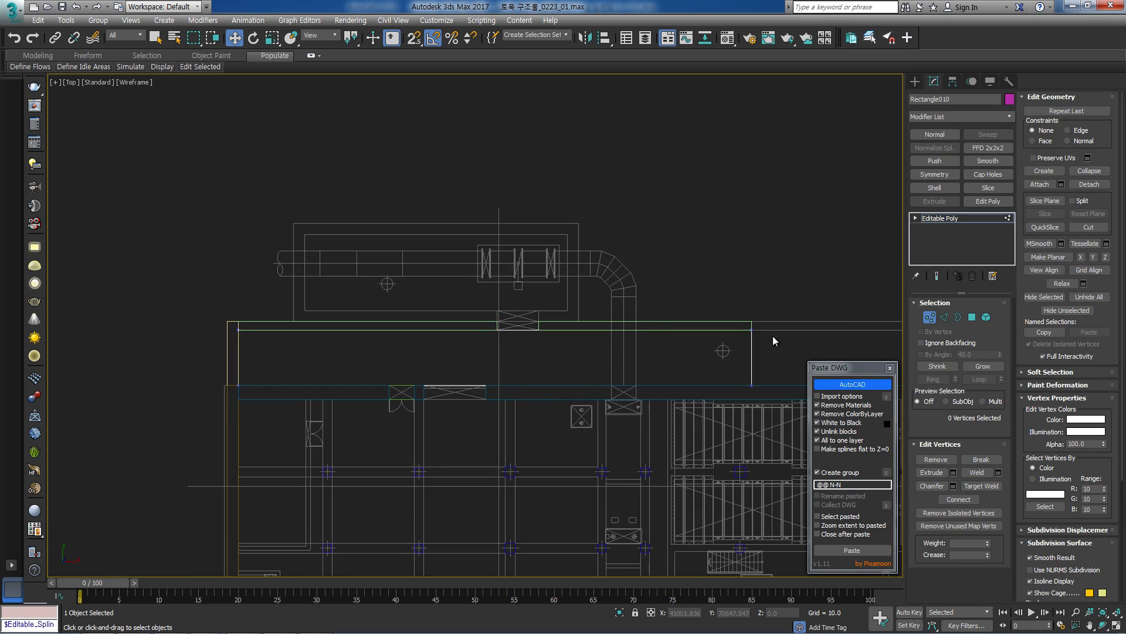
scroll(156, 302, up, 3)
key(s)
key(space)
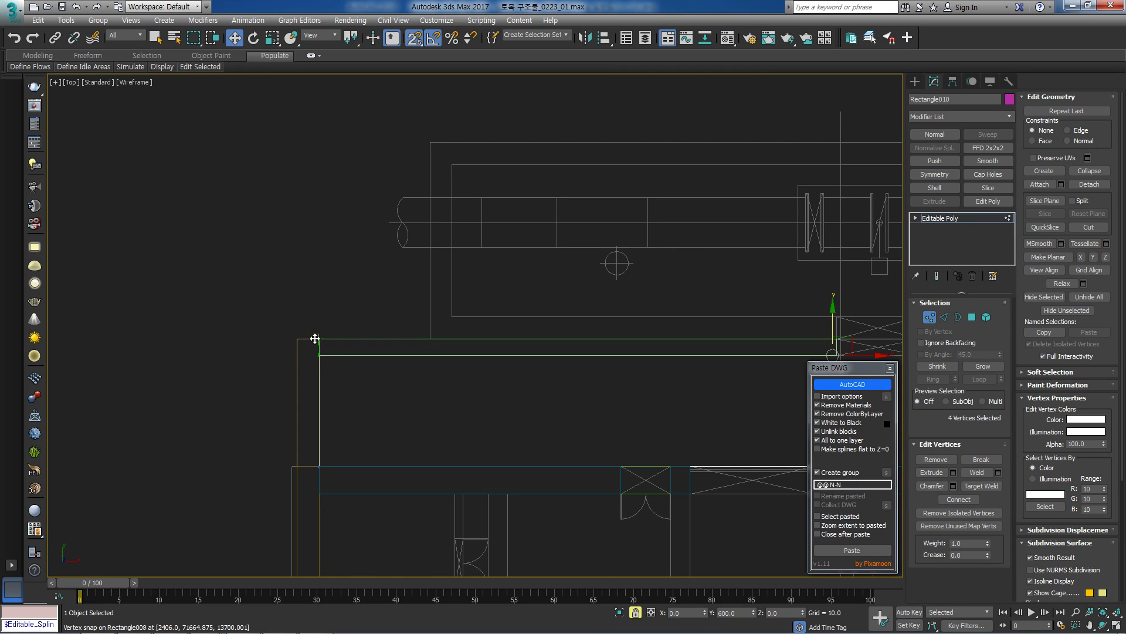
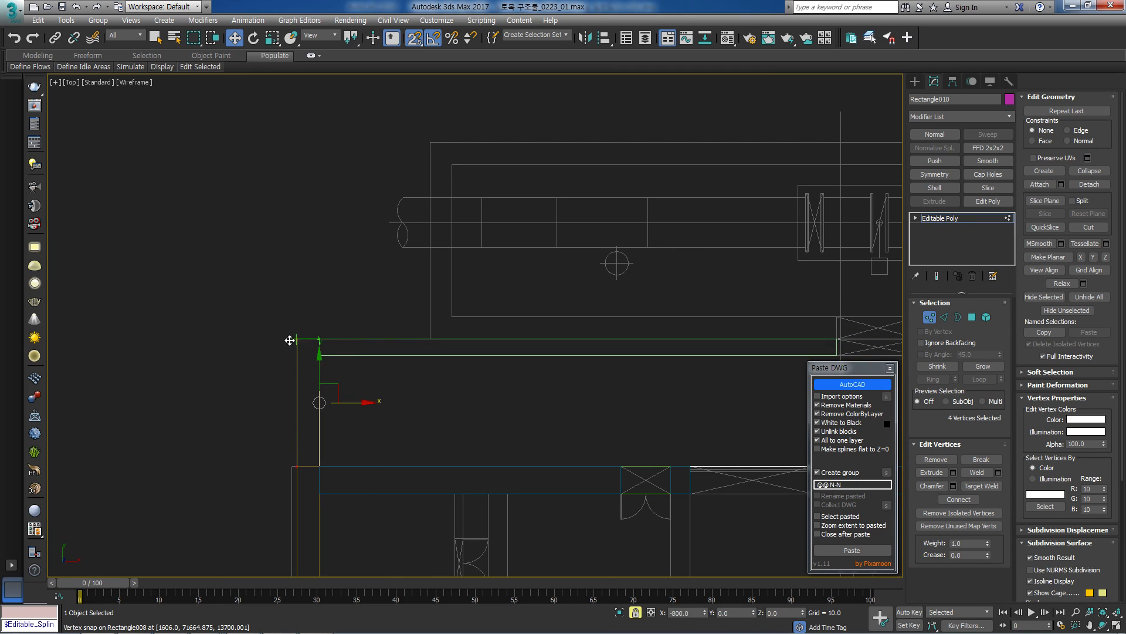
key(s)
key(space)
Inspect the extended slab beneath the walls in a shaded 3D view.
key(F3)
scroll(653, 288, down, 5)
mouse_move(653, 287)
middle_down()
mouse_move(395, 309)
mouse_move(587, 205)
mouse_move(565, 219)
mouse_move(495, 319)
mouse_move(371, 308)
mouse_move(305, 270)
mouse_move(322, 253)
mouse_move(361, 275)
mouse_move(378, 267)
mouse_move(373, 278)
middle_up()
scroll(495, 347, up, 5)
scroll(328, 275, down, 4)
middle_drag(373, 278, 502, 295)
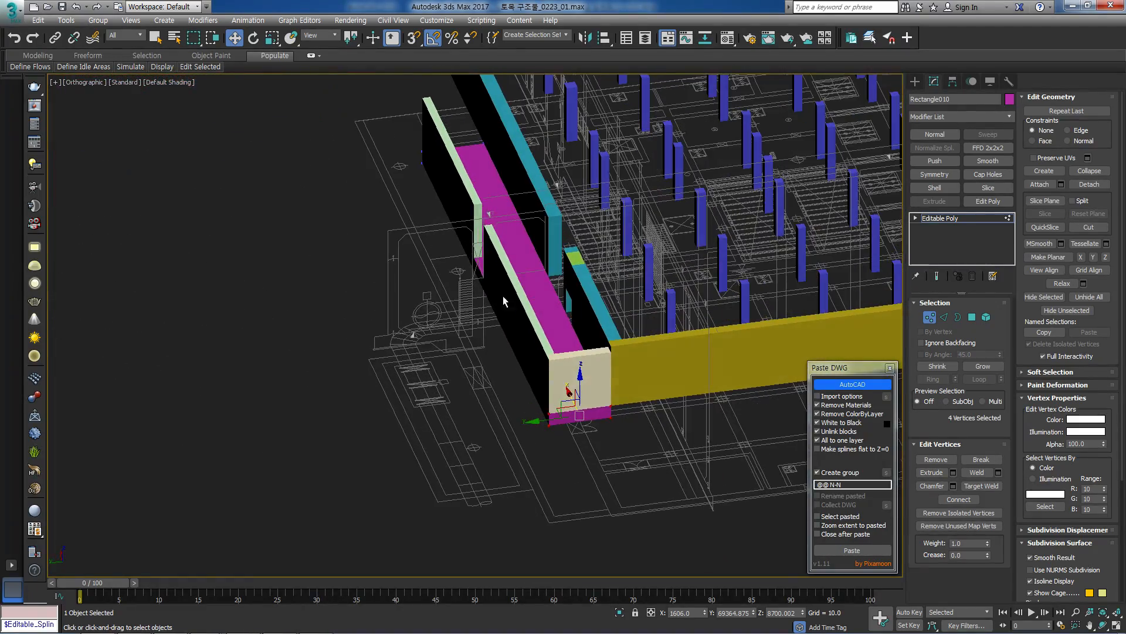
click(937, 226)
Compare the slab and walls with the adjoining pipe room's outline in plan, alternating wireframe and shaded display.
key(t)
scroll(518, 257, down, 4)
key(F3)
scroll(517, 255, up, 2)
key(F3)
mouse_move(502, 265)
middle_down()
mouse_move(482, 258)
mouse_move(473, 286)
middle_up()
scroll(499, 242, up, 2)
key(F3)
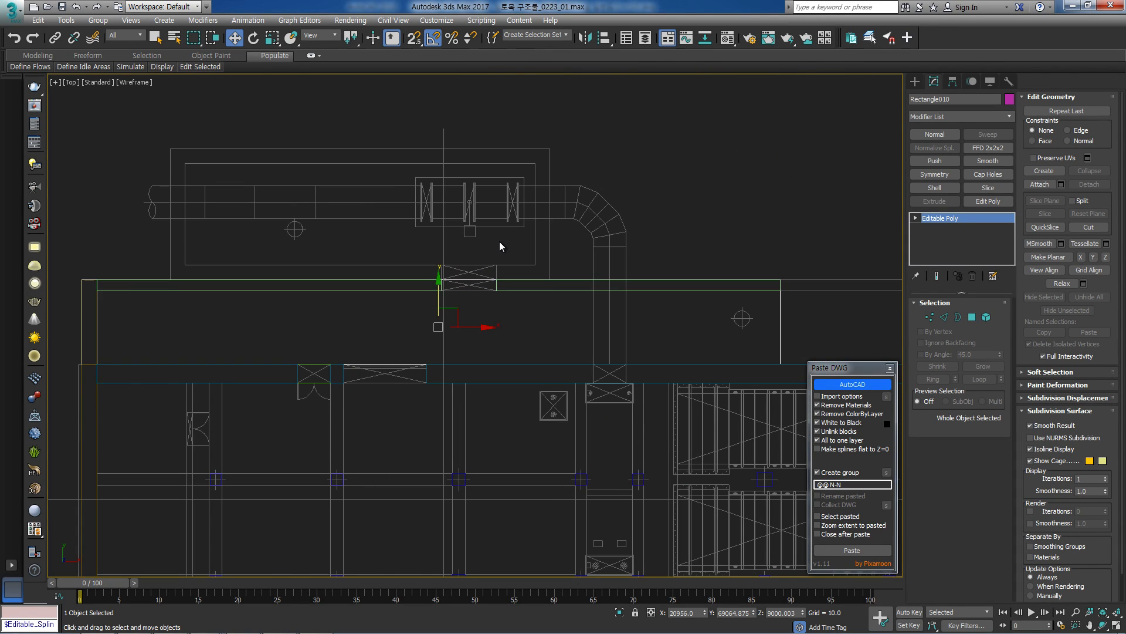
middle_drag(500, 246, 503, 262)
key(F3)
middle_drag(350, 200, 456, 235)
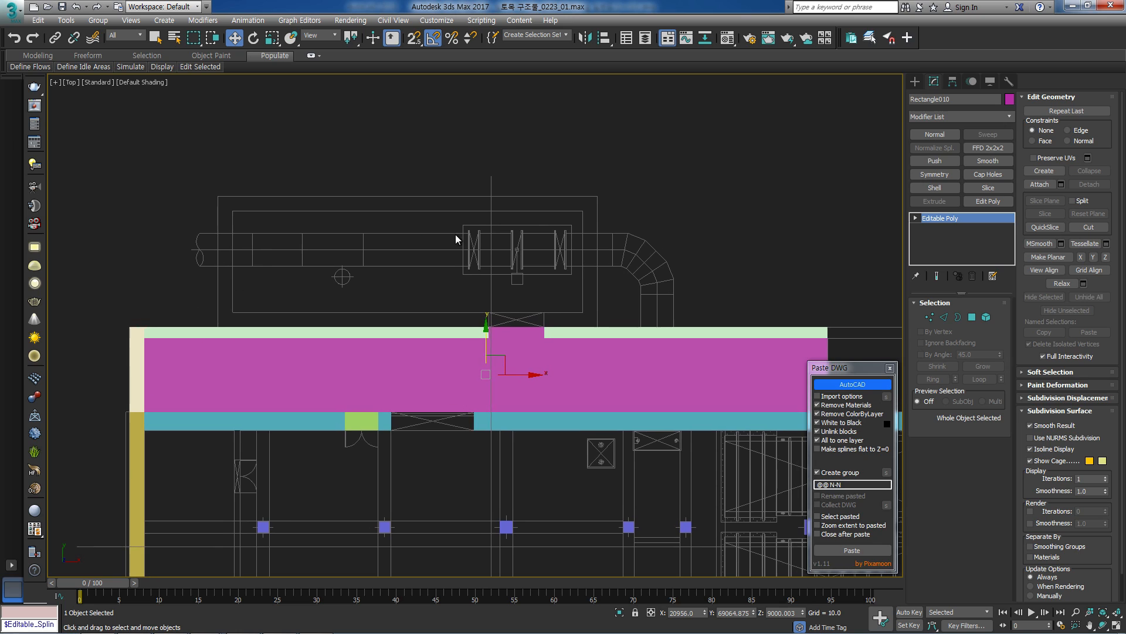
In the left view, draw a rectangle 1000 long and 802 wide on the section's wall above the opening.
click(918, 85)
middle_drag(513, 264, 530, 221)
key(l)
key(z)
scroll(475, 244, down, 5)
middle_drag(316, 187, 467, 275)
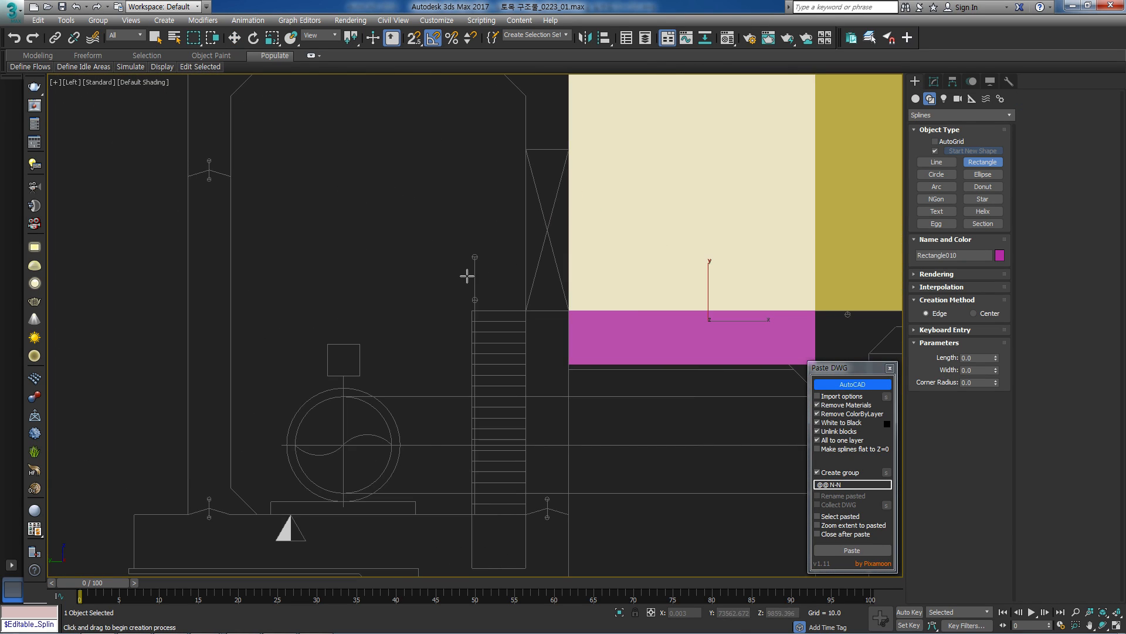
scroll(531, 294, down, 4)
scroll(589, 192, up, 2)
middle_drag(558, 213, 536, 184)
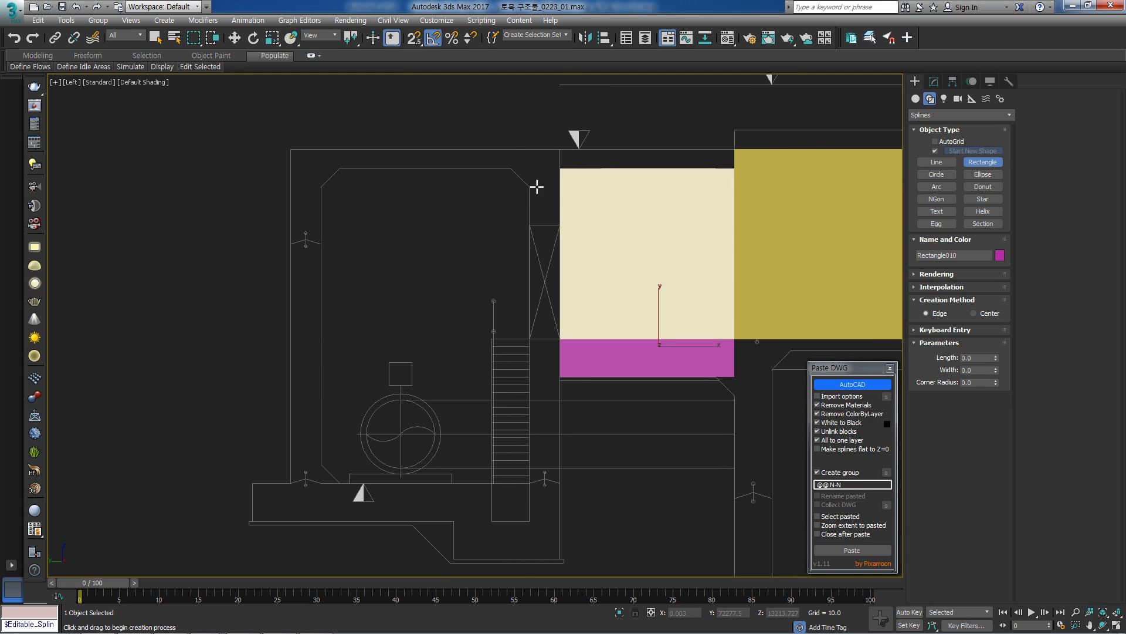
scroll(539, 190, up, 4)
drag(519, 181, 636, 327)
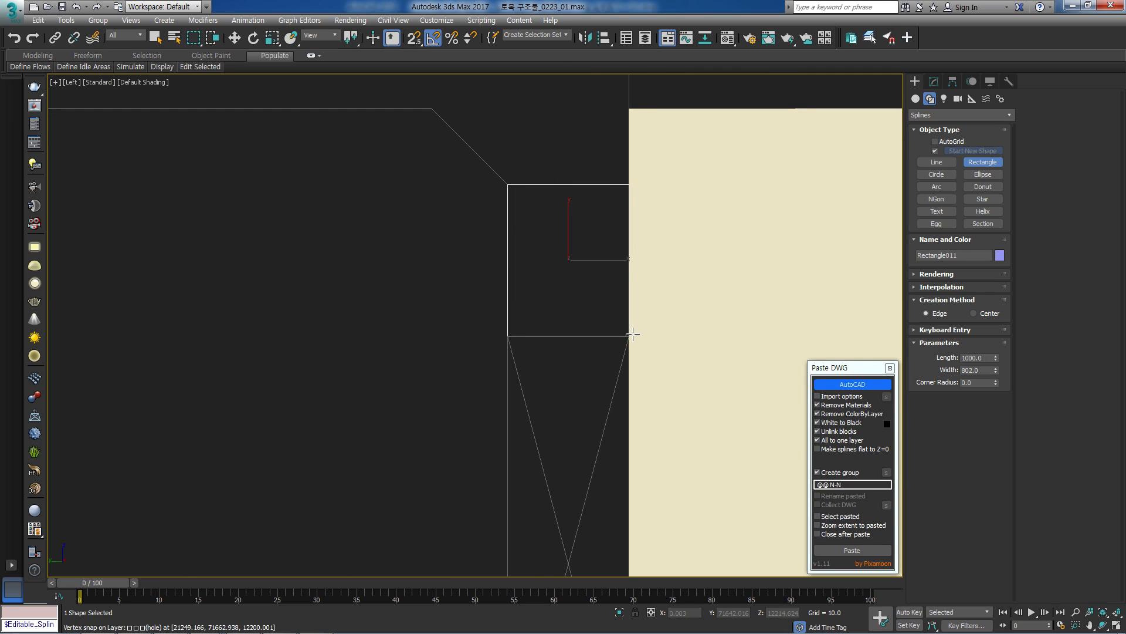
Snap the new rectangle's two upper vertices up to the end wall's top at Z 13700.
key(w)
scroll(613, 283, down, 3)
key(1)
key(1)
drag(666, 272, 457, 237)
scroll(531, 239, up, 1)
key(space)
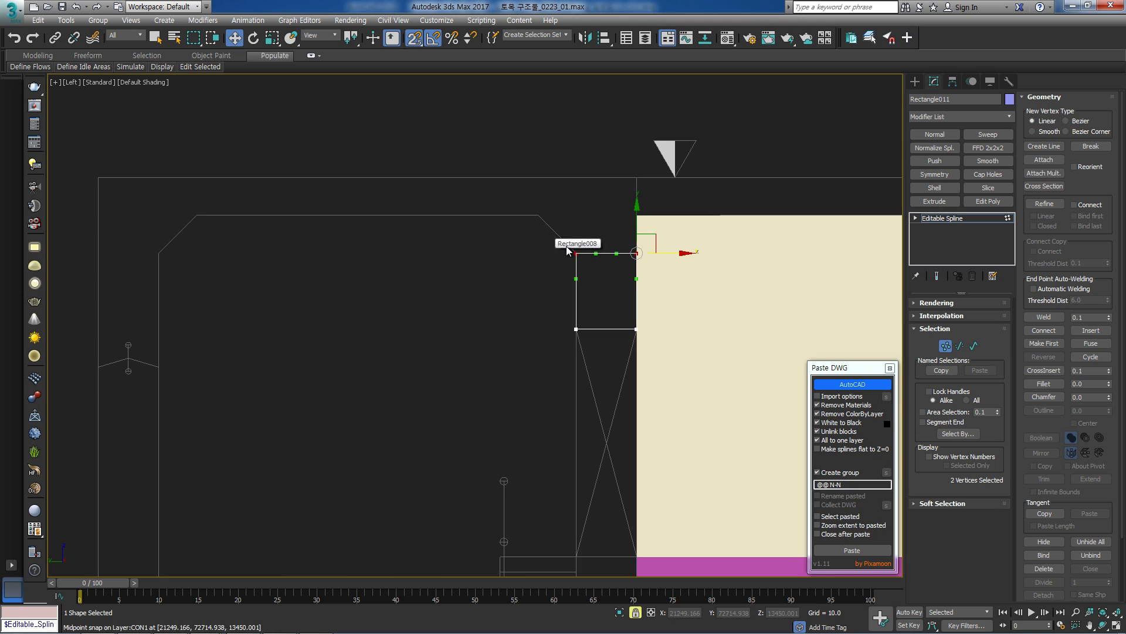
drag(522, 219, 526, 217)
scroll(528, 217, down, 3)
middle_drag(535, 226, 519, 210)
key(s)
key(space)
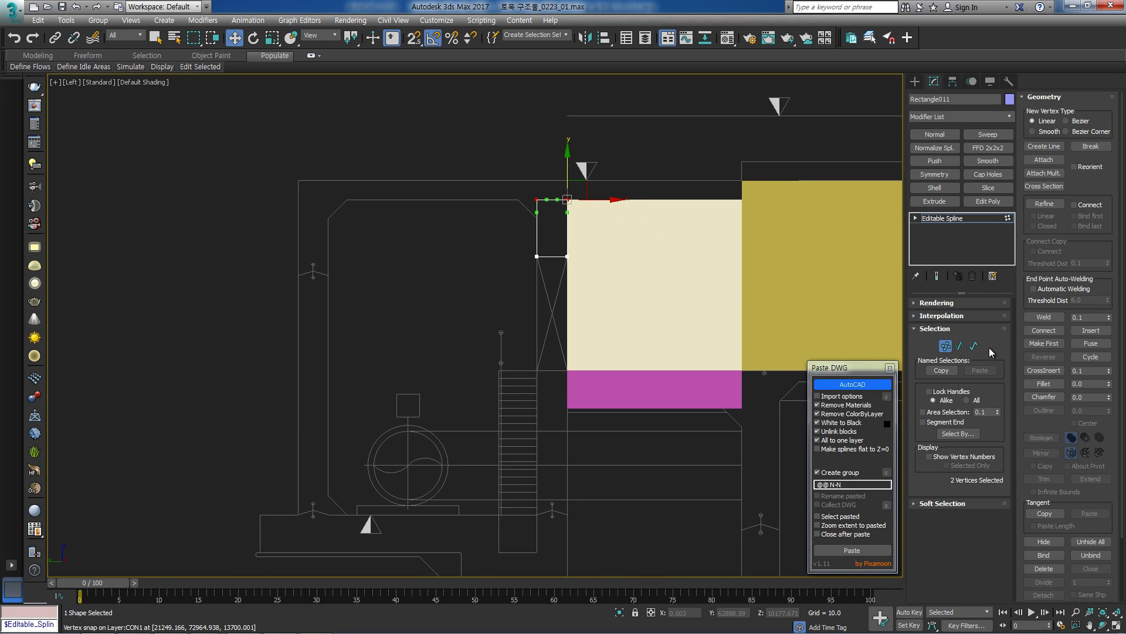
Snap the rectangle's two lower vertices down to the section's floor line at Z 5400.
middle_drag(572, 291, 567, 276)
key(1)
key(1)
drag(611, 227, 351, 296)
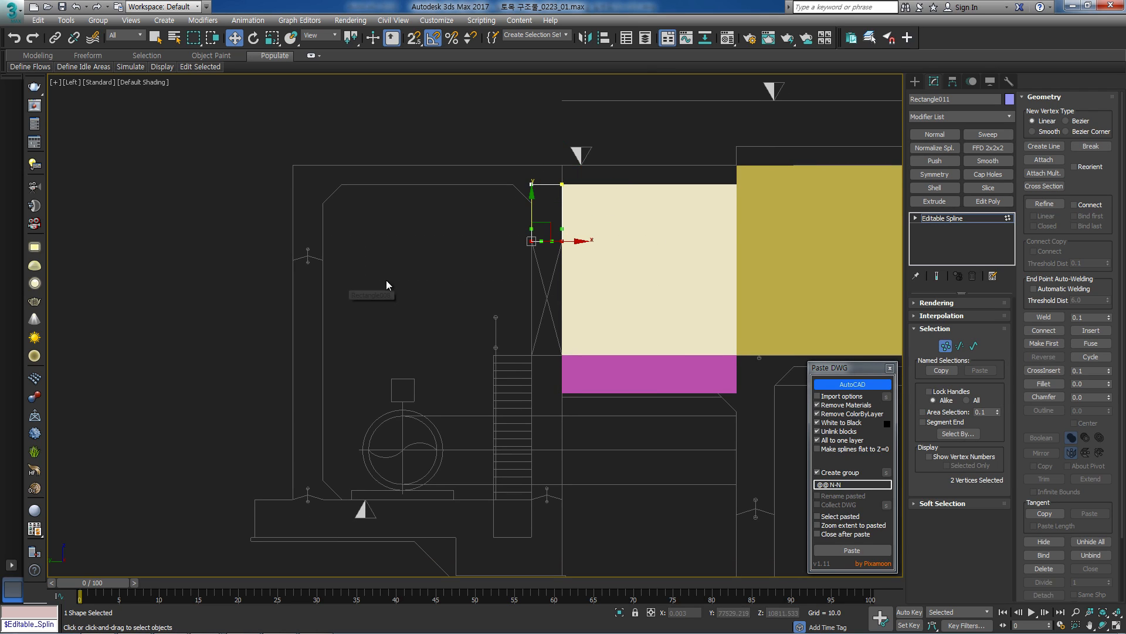
middle_drag(553, 444, 511, 247)
scroll(516, 250, up, 2)
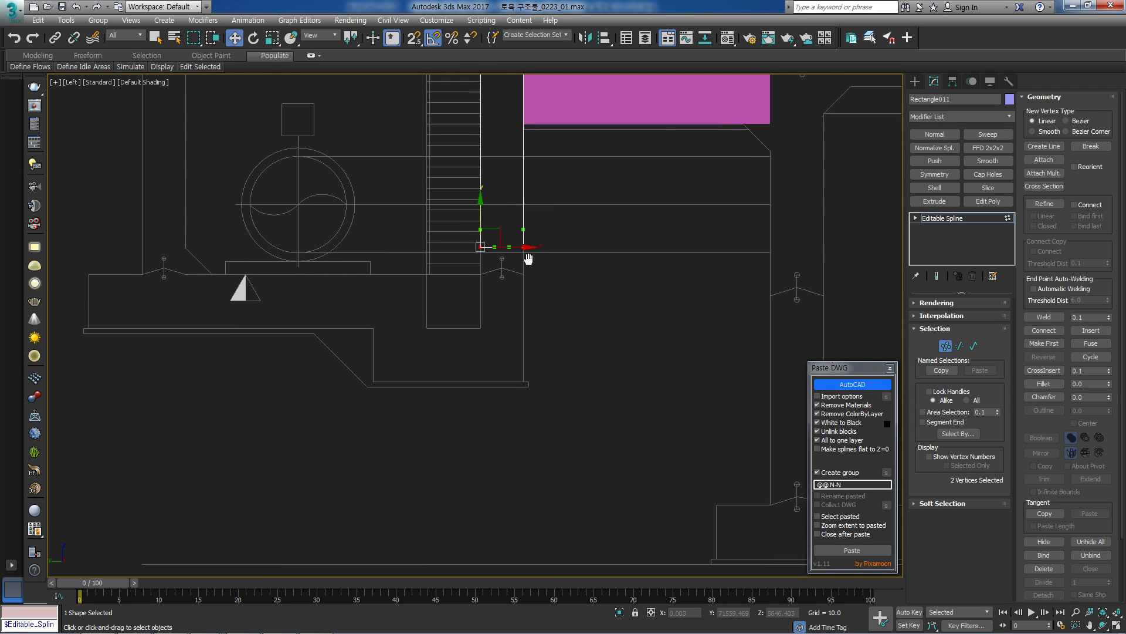
drag(491, 316, 492, 310)
middle_drag(526, 317, 660, 312)
key(s)
key(space)
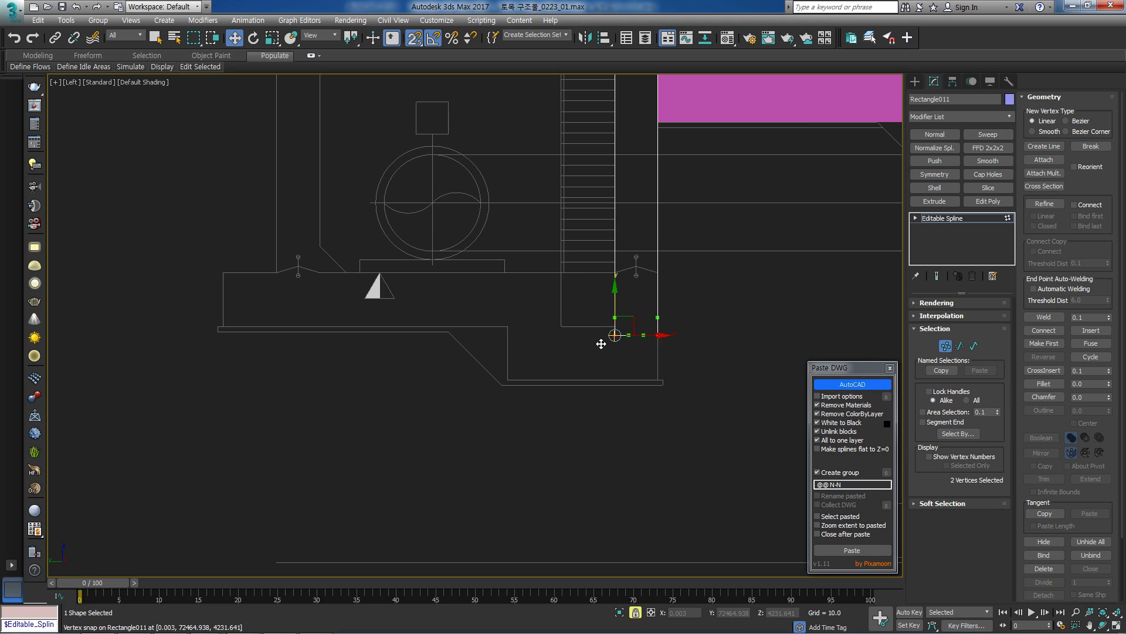
drag(473, 343, 273, 278)
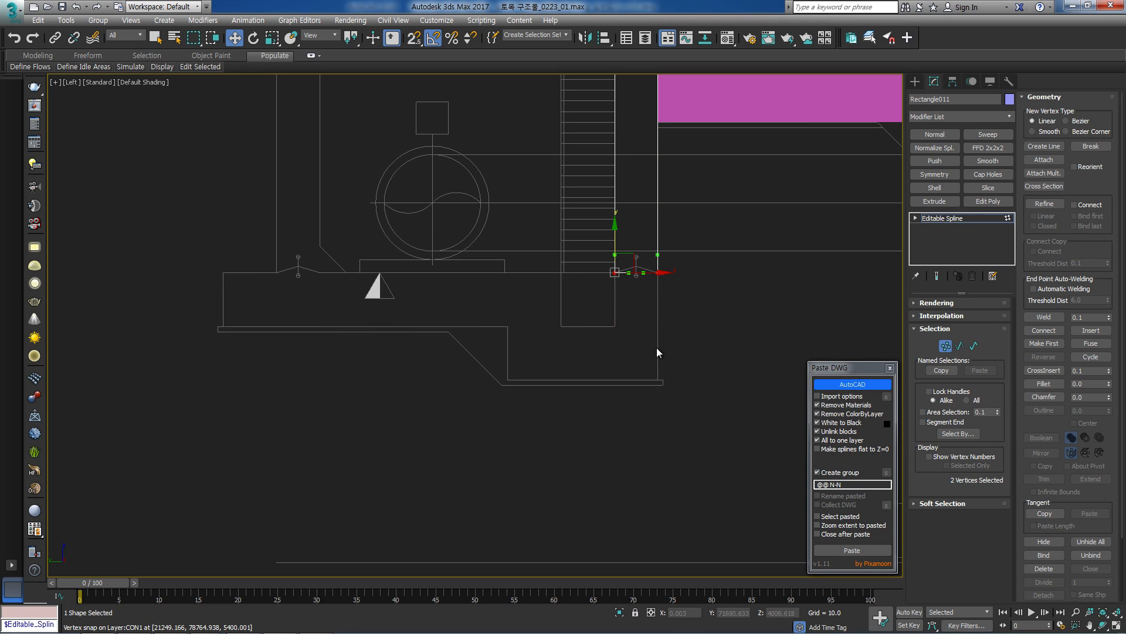
Finish the vertex editing and extrude the rectangle by 200 as a wall.
scroll(700, 350, down, 2)
middle_drag(724, 322, 694, 440)
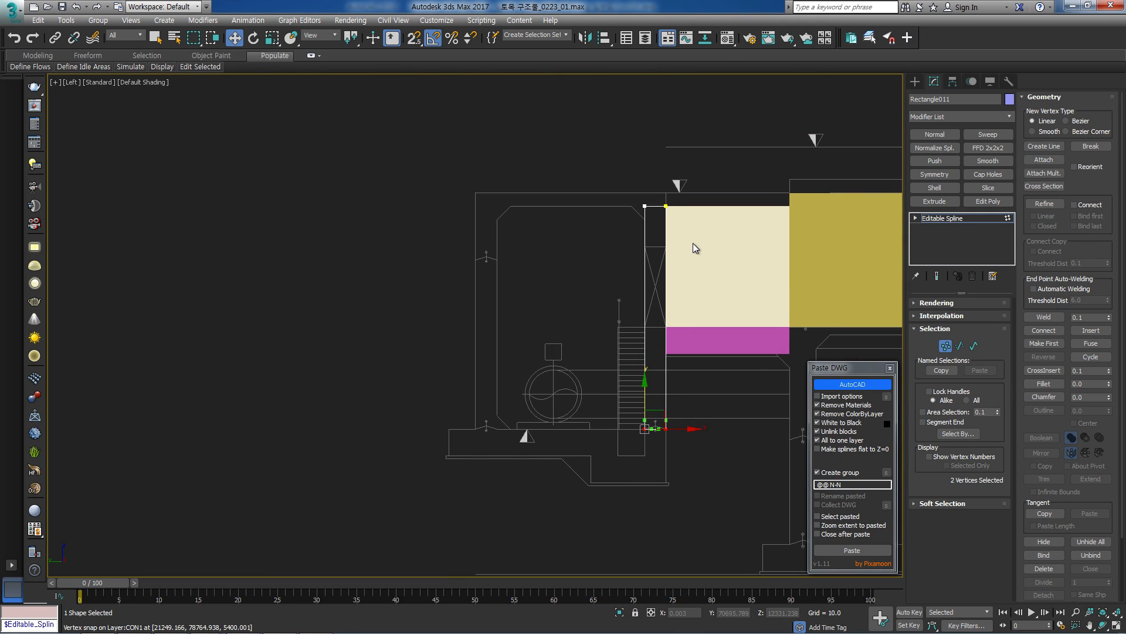
scroll(694, 243, up, 1)
click(949, 219)
click(934, 201)
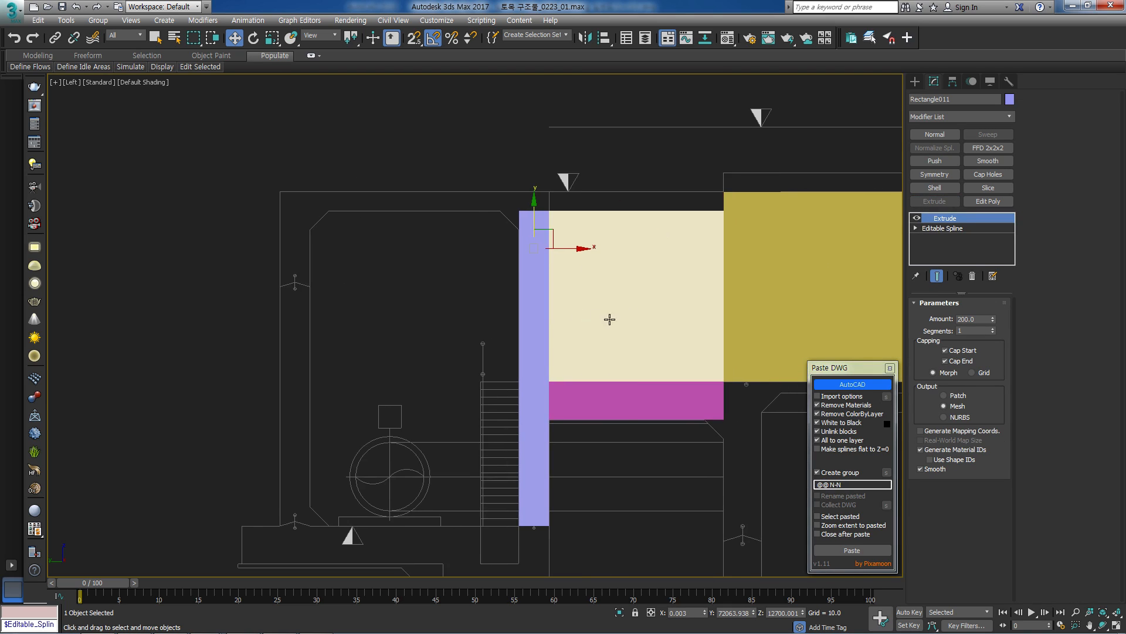
In the top view, snap the extruded wall to the outer left edge of the pipe room's outline.
key(t)
scroll(614, 341, down, 6)
middle_drag(632, 342, 265, 336)
key(s)
drag(253, 330, 531, 328)
scroll(506, 310, up, 2)
Stretch the wall's right end vertices along X to the left edge of the crossed opening in plan.
key(s)
drag(503, 292, 538, 413)
key(1)
scroll(537, 413, down, 3)
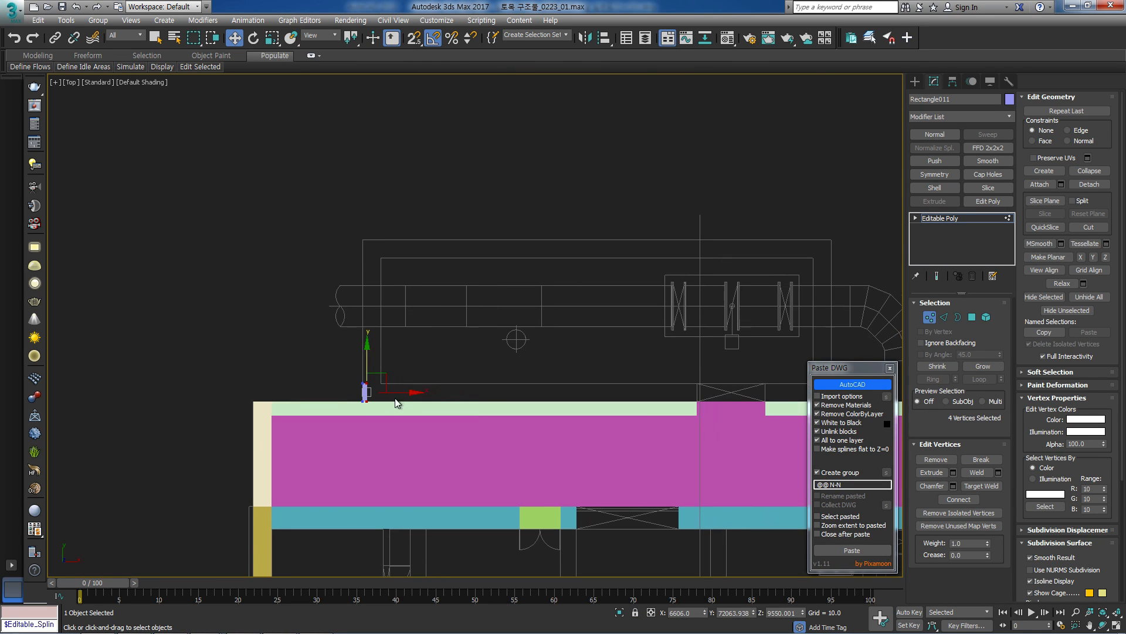
drag(414, 393, 711, 379)
scroll(639, 453, up, 4)
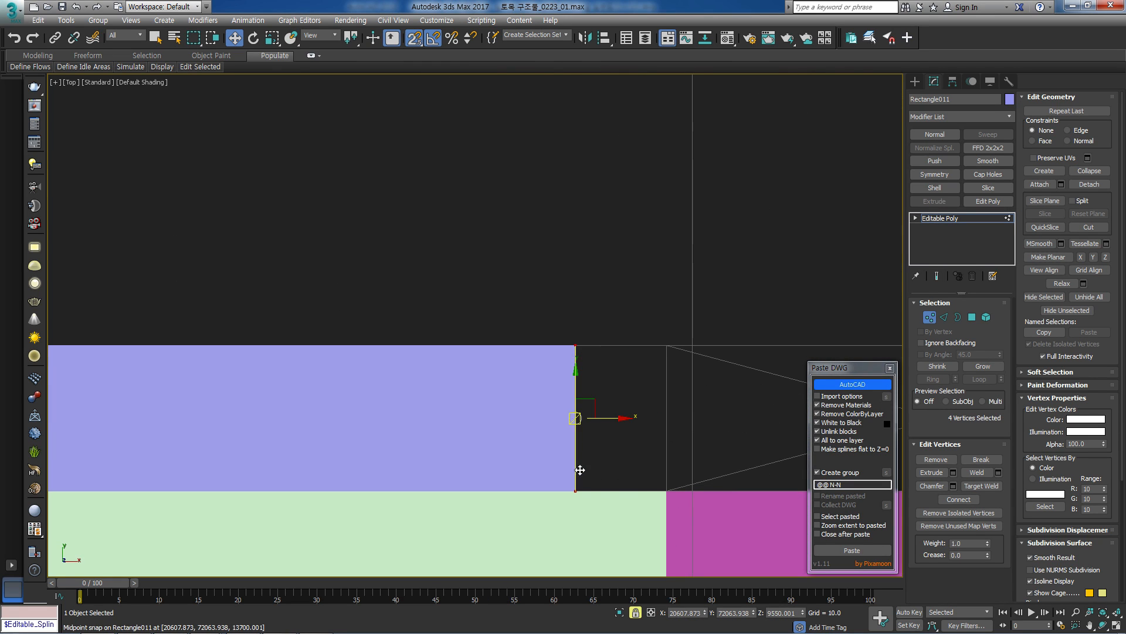
drag(577, 471, 662, 469)
key(s)
scroll(658, 349, down, 4)
Clone the wall as an element along X and snap the copy to the opening's right edge.
click(988, 316)
click(559, 383)
scroll(533, 415, down, 5)
middle_drag(515, 406, 344, 395)
shift+drag(278, 387, 752, 371)
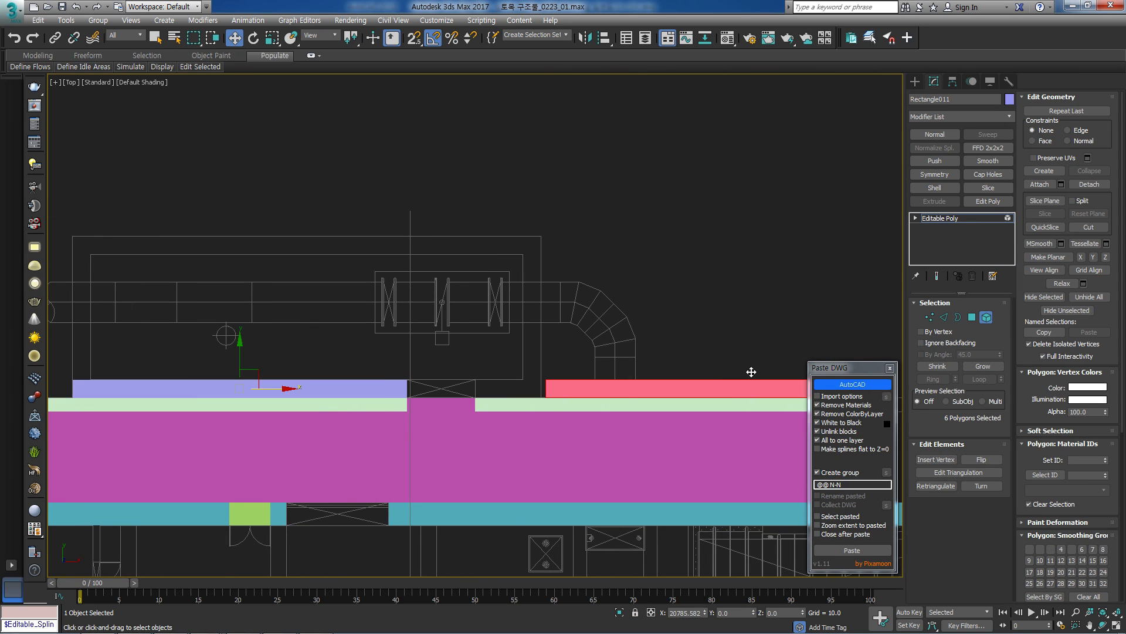
click(603, 329)
scroll(511, 378, up, 5)
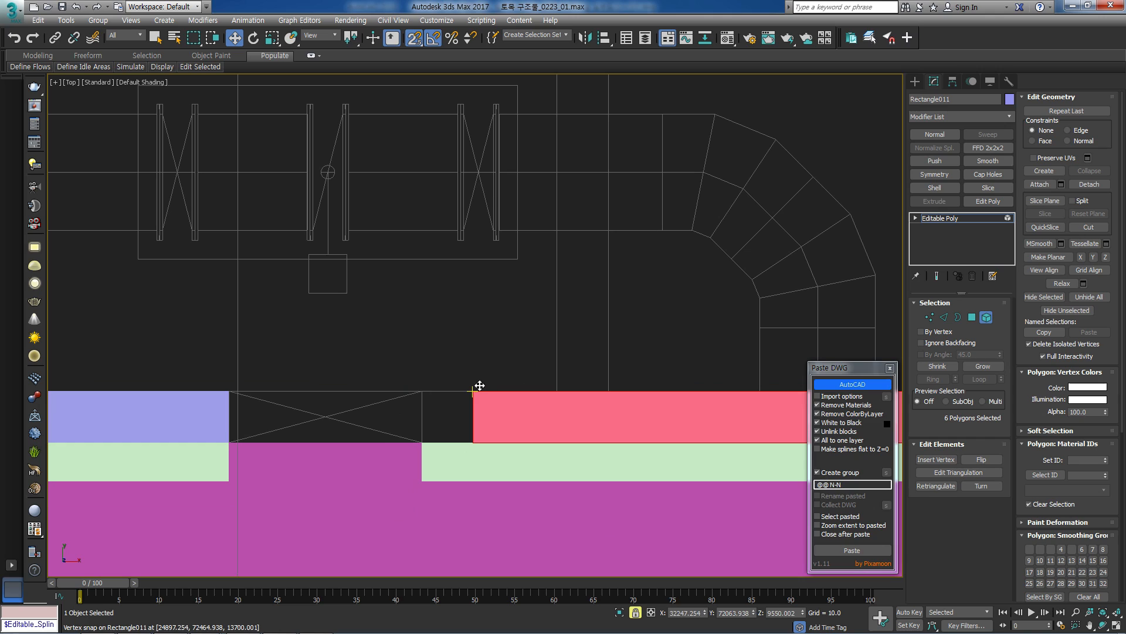
drag(483, 385, 435, 383)
key(s)
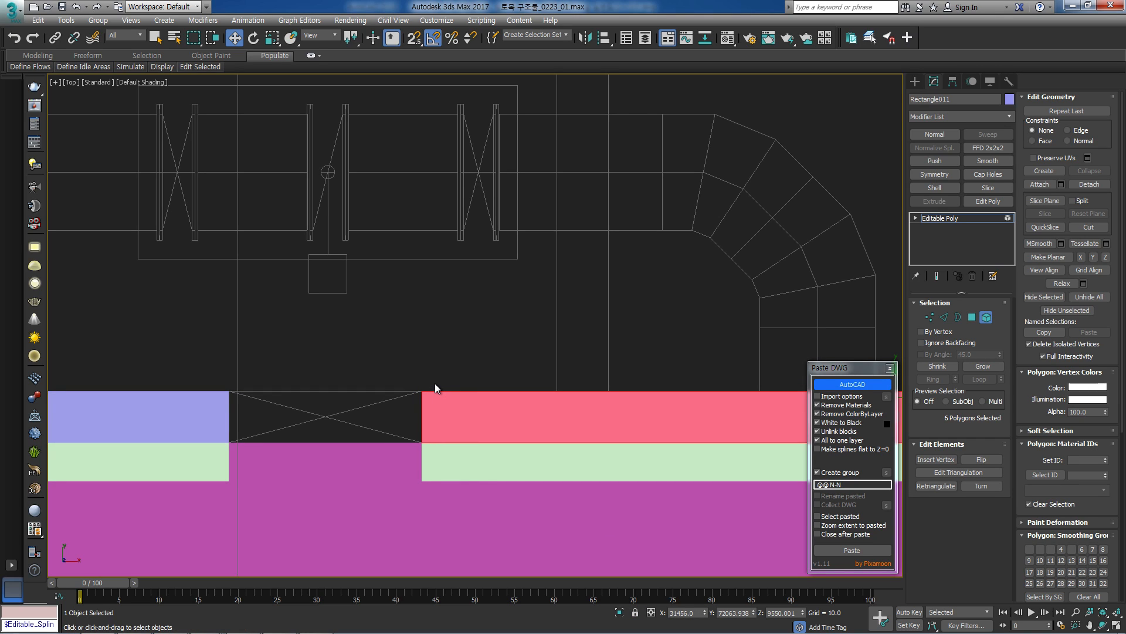
Snap the copied segment's right end vertices back to the pipe room's outer right edge at X 27006.
scroll(453, 362, down, 4)
key(1)
drag(674, 320, 582, 410)
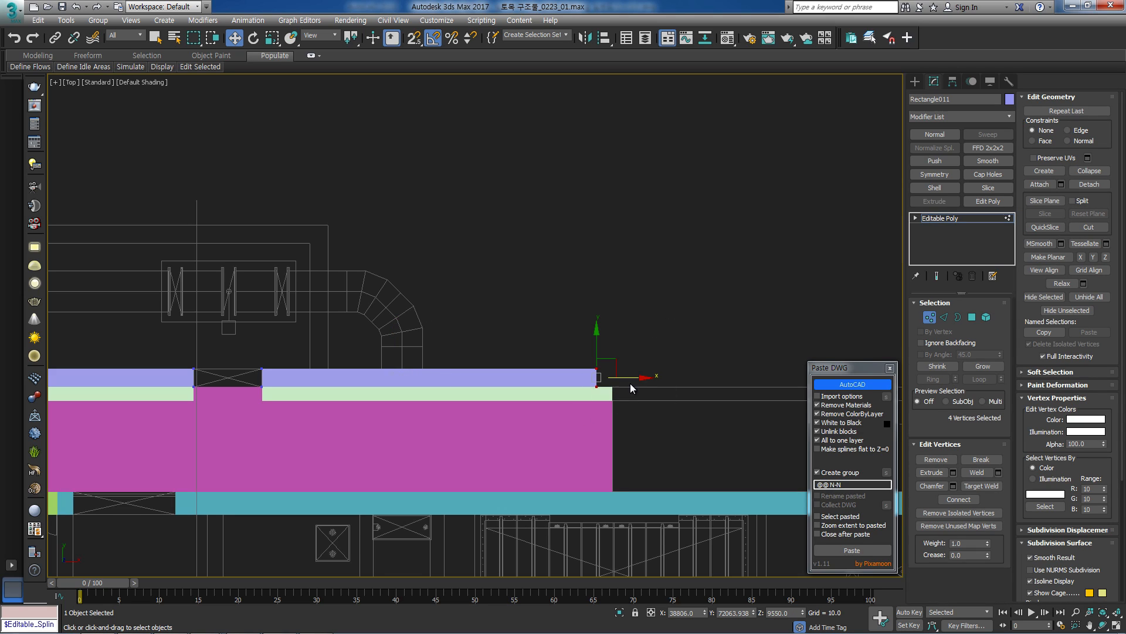
drag(630, 380, 356, 393)
scroll(311, 385, up, 8)
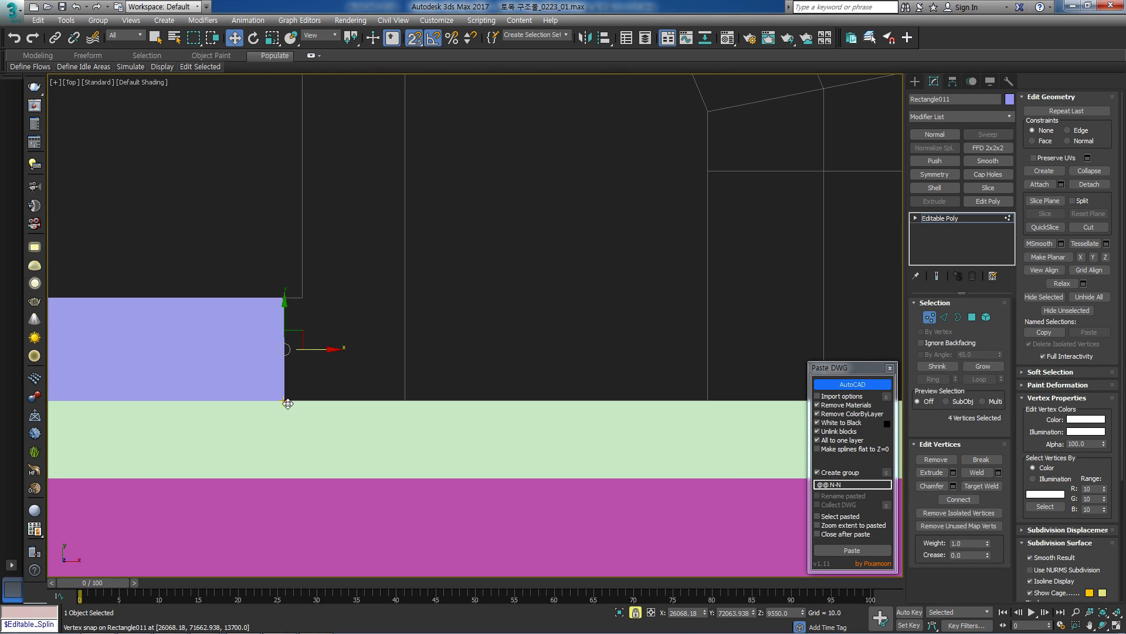
scroll(288, 404, down, 8)
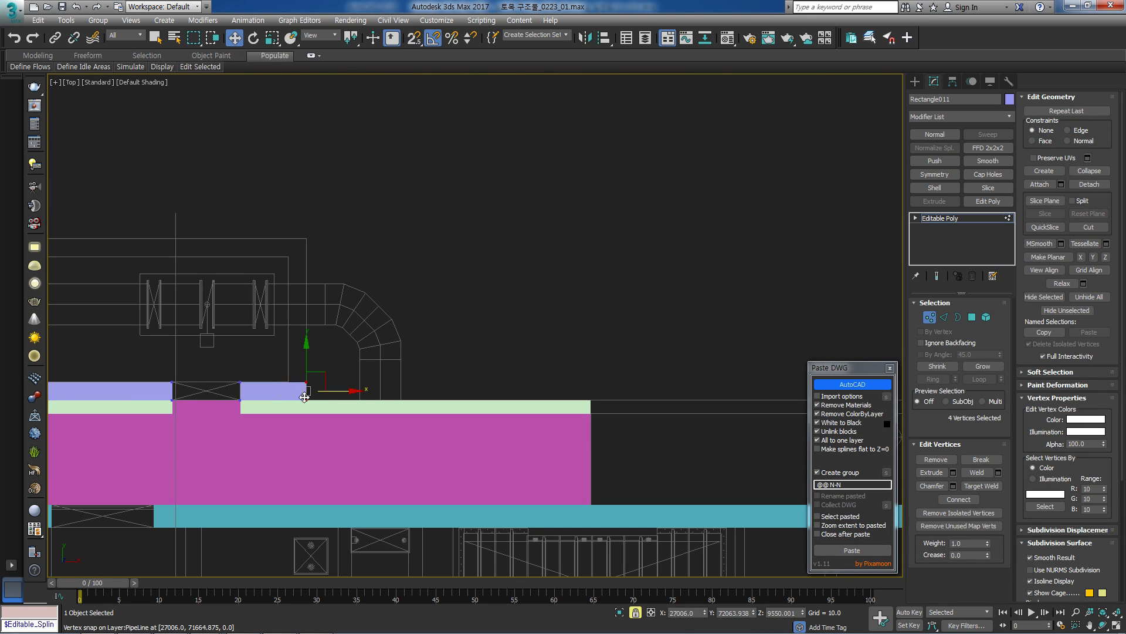
scroll(306, 395, down, 5)
scroll(510, 346, up, 3)
click(984, 223)
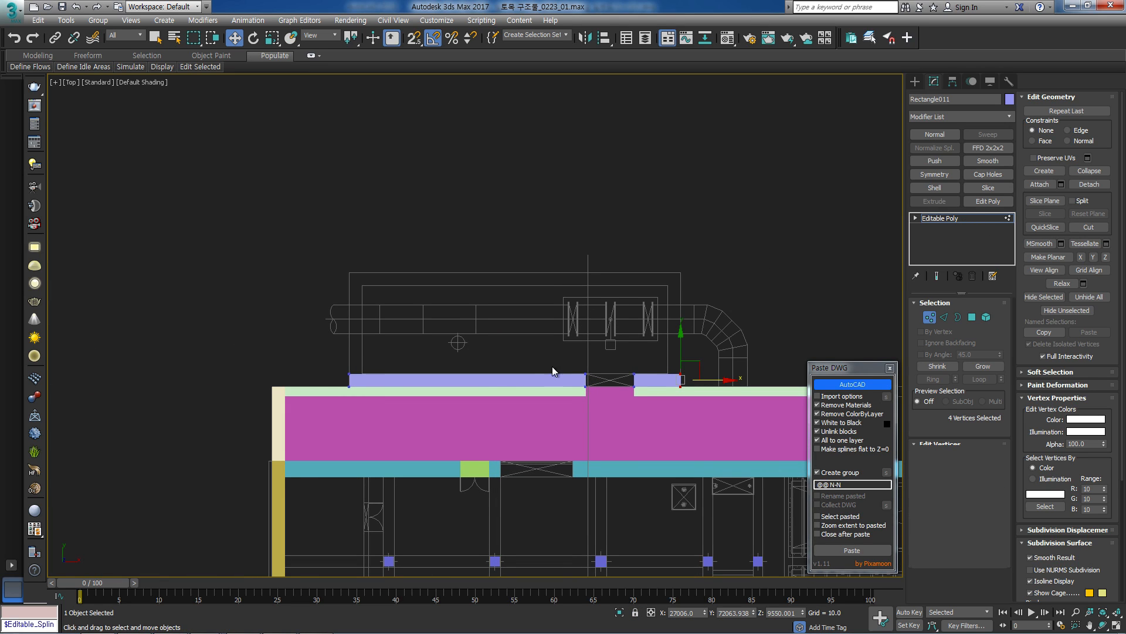
In the left view, draw a rectangle over the section's outer pipe room wall, between its chamfer and floor line.
scroll(601, 354, down, 2)
key(l)
scroll(471, 343, down, 2)
middle_drag(471, 343, 535, 327)
click(916, 82)
click(985, 165)
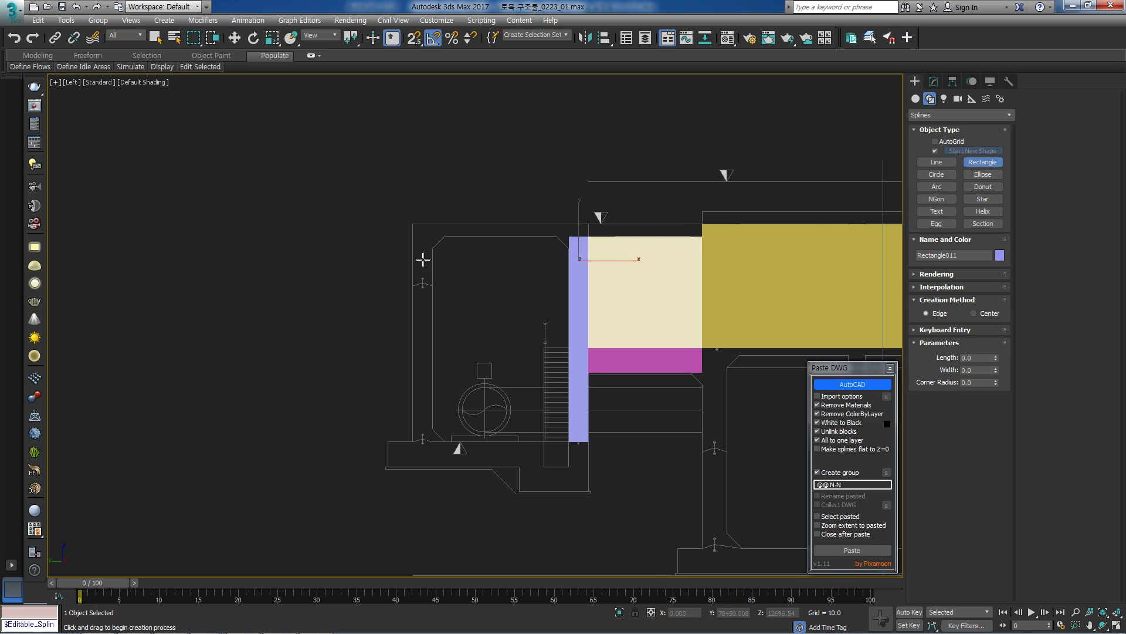
scroll(415, 257, up, 1)
key(s)
drag(436, 244, 408, 486)
key(w)
Convert the rectangle to an editable spline and snap its two upper vertices up to Z 13700.
middle_drag(446, 214, 480, 259)
key(alt+e)
key(1)
drag(494, 301, 360, 269)
scroll(436, 287, up, 3)
key(space)
drag(437, 288, 530, 255)
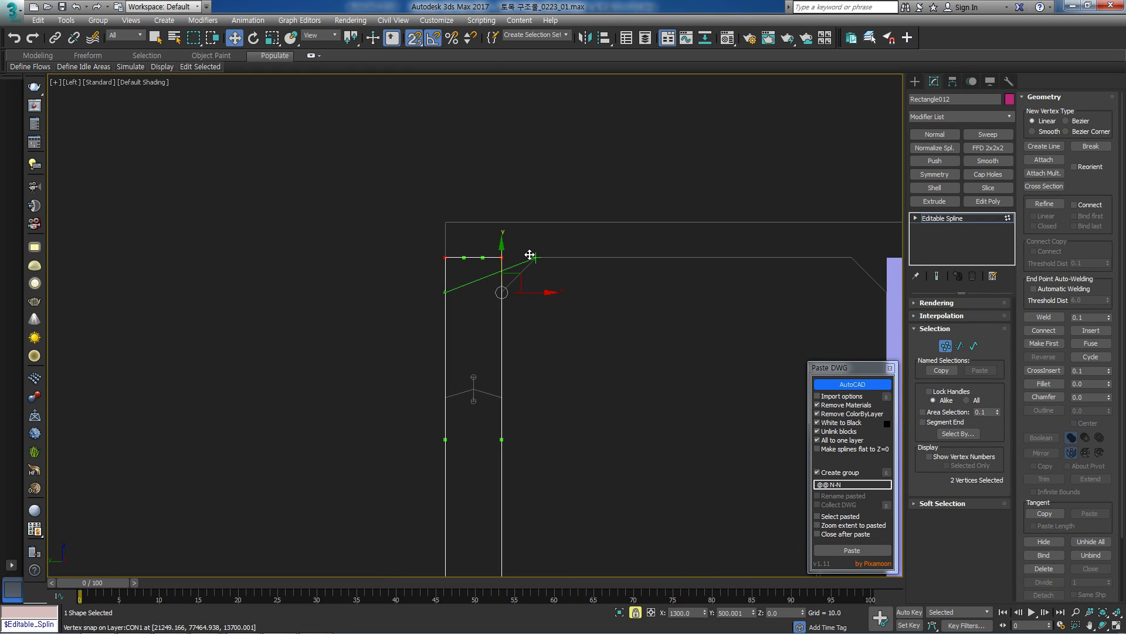
Extrude the rectangle by 200 and snap it in plan to the pipe room's outer upper-left corner.
click(951, 218)
click(934, 201)
key(t)
key(z)
scroll(451, 288, down, 10)
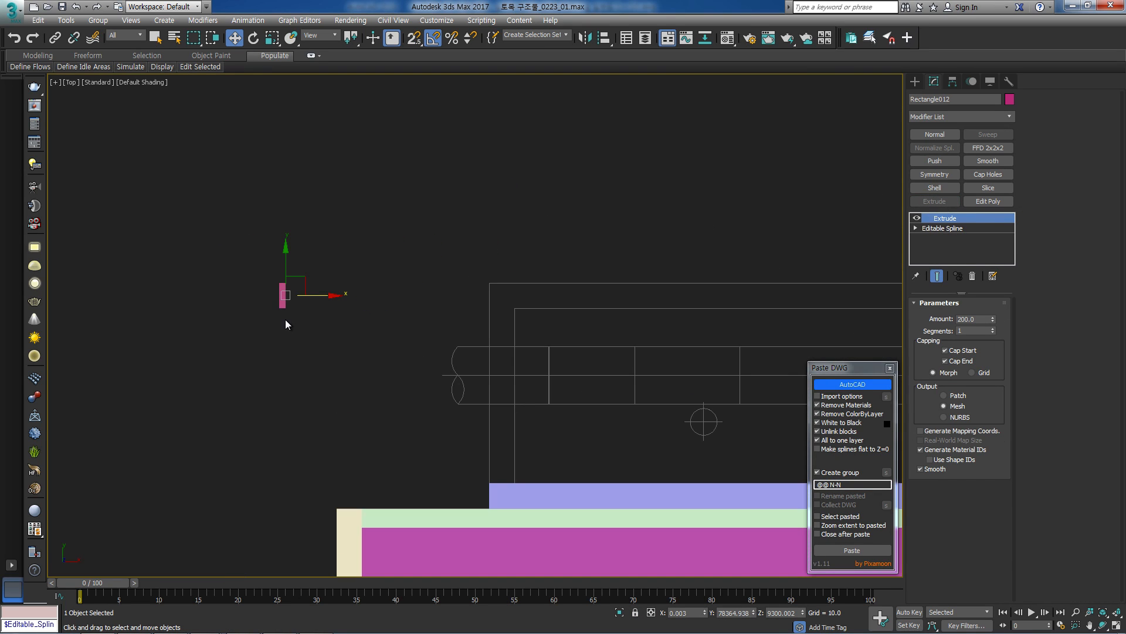
drag(275, 318, 486, 285)
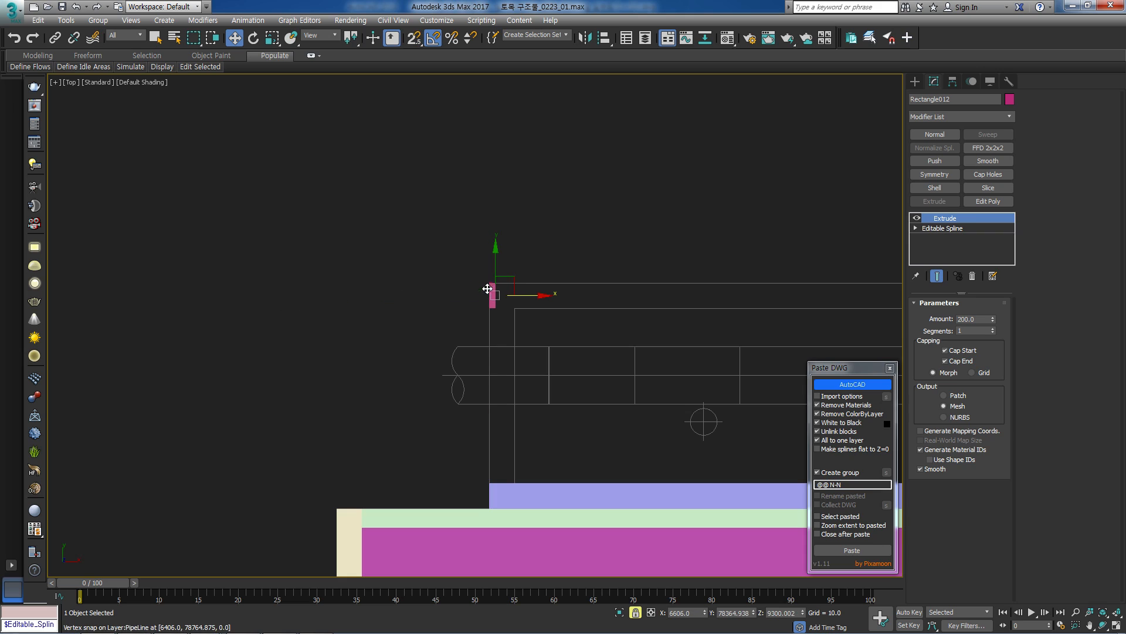
key(space)
middle_drag(514, 292, 413, 300)
Convert the outer wall to an editable poly and stretch its right end vertices to the pipe room's right edge.
scroll(414, 299, up, 3)
key(alt+e)
key(1)
drag(404, 252, 739, 307)
scroll(385, 352, down, 6)
scroll(716, 320, up, 5)
scroll(734, 319, down, 5)
click(952, 223)
middle_drag(620, 346, 579, 294)
scroll(579, 294, up, 4)
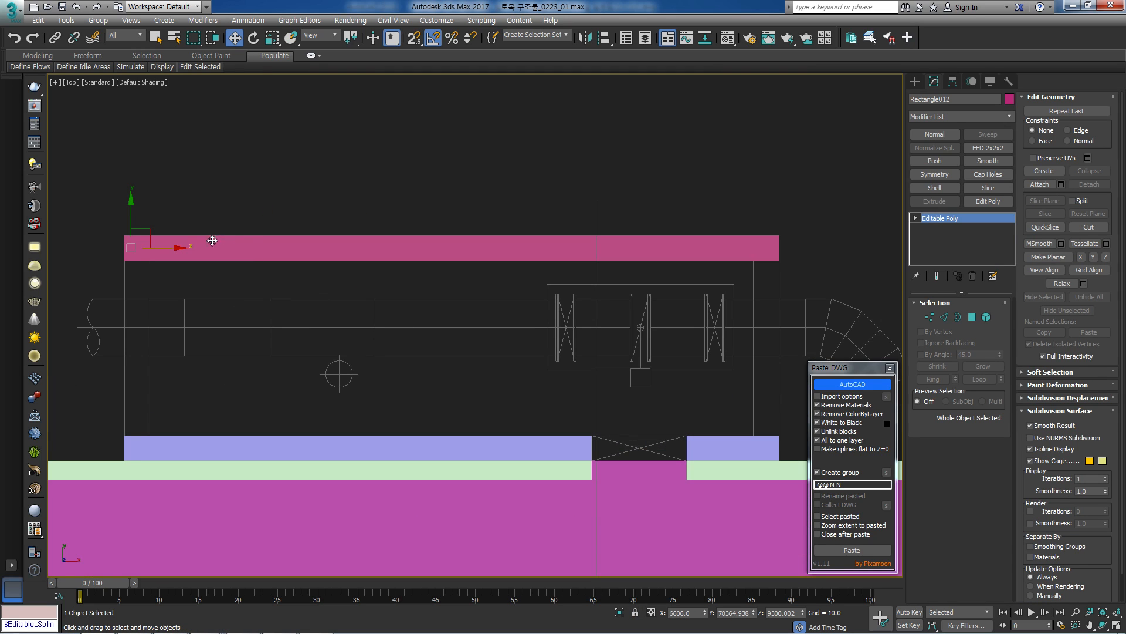
Check the pipe room's two long walls in plan and against the section in the left view.
middle_drag(119, 261, 323, 244)
middle_drag(570, 302, 362, 290)
scroll(363, 290, down, 4)
middle_drag(512, 320, 570, 310)
key(l)
scroll(360, 307, up, 6)
scroll(363, 287, down, 2)
middle_drag(468, 321, 477, 289)
scroll(525, 385, up, 2)
scroll(605, 329, down, 2)
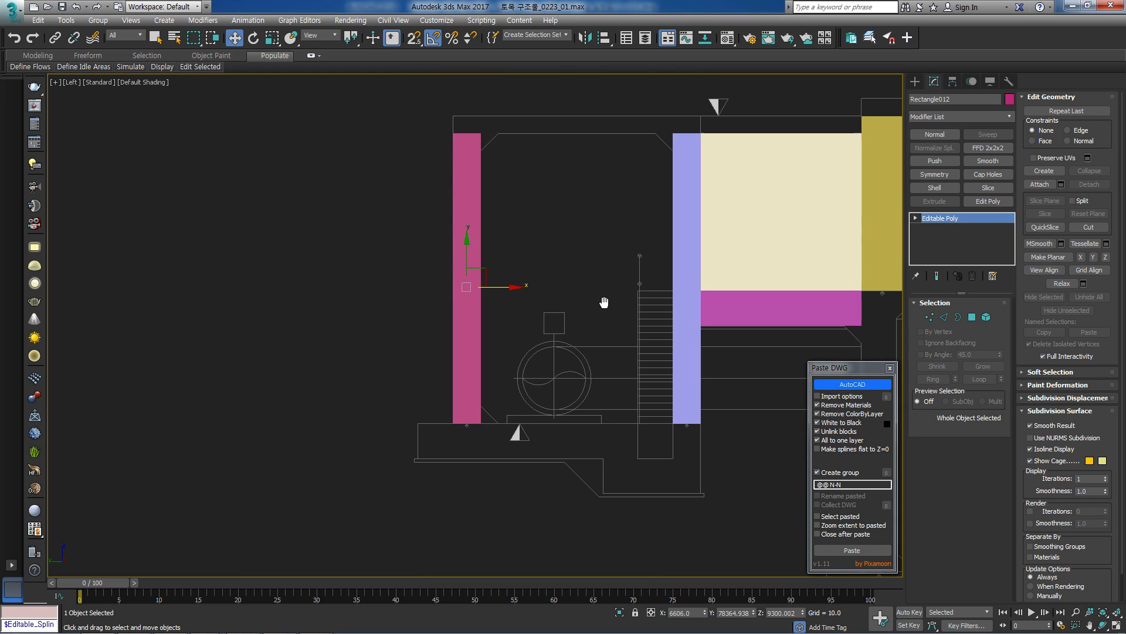
middle_drag(604, 303, 561, 340)
middle_drag(585, 262, 582, 271)
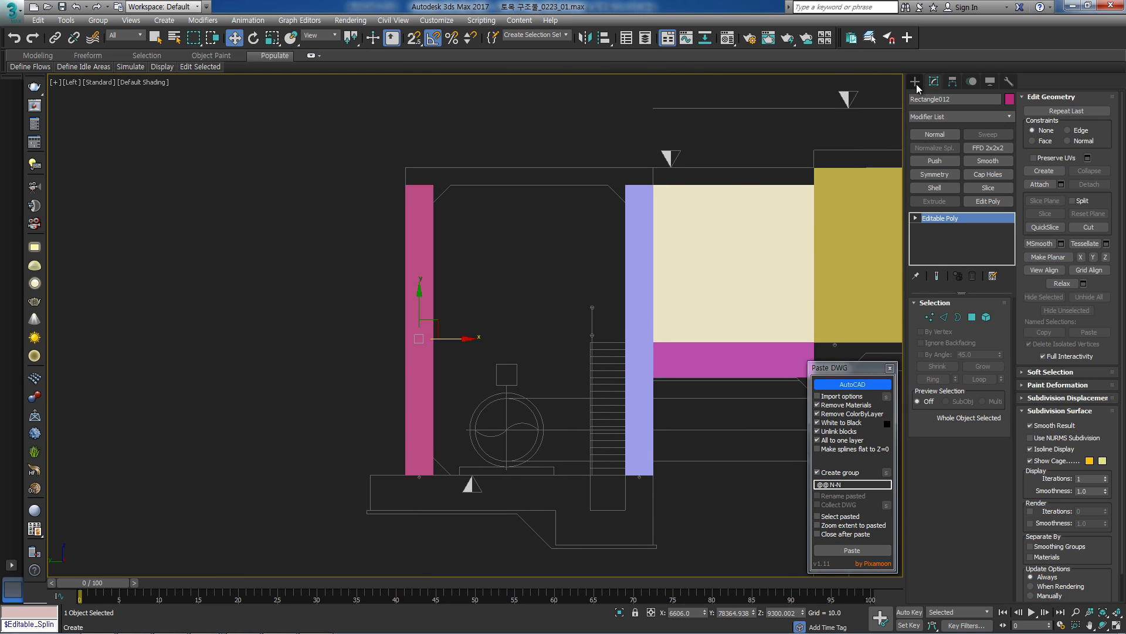
Draw a rectangle filling the space between the two long walls, from the floor line to the wall tops.
click(916, 83)
scroll(433, 456, up, 2)
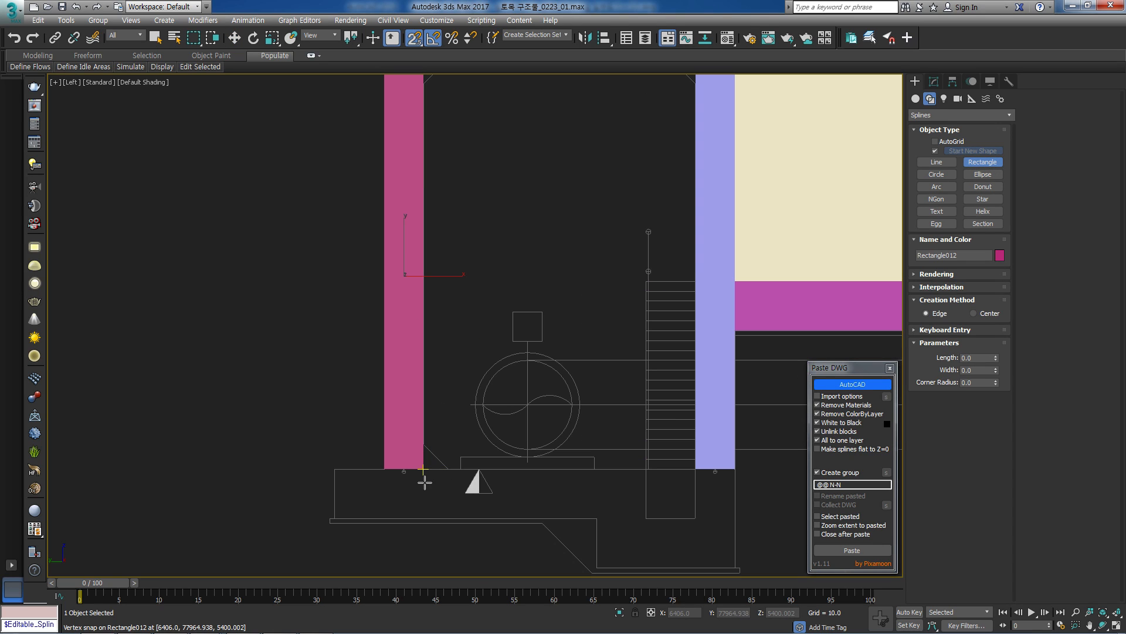
scroll(425, 482, down, 4)
drag(425, 474, 561, 270)
right_click(560, 318)
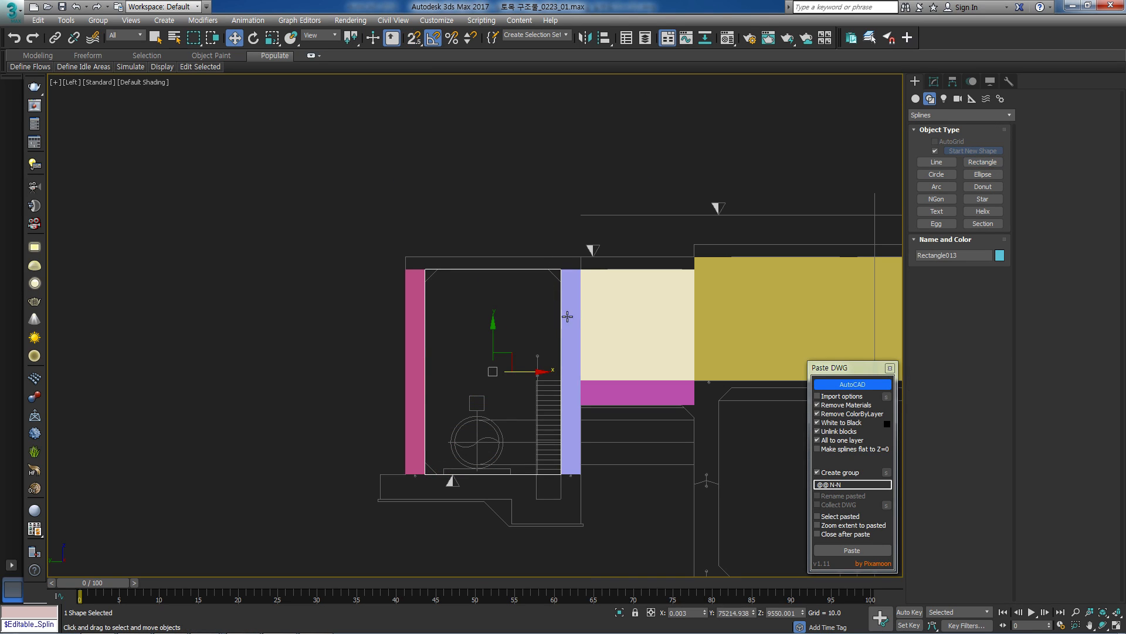
Extrude the rectangle by 200 and snap it in plan to the pipe room's left outer edge between the long walls.
click(934, 82)
click(941, 203)
key(t)
key(z)
scroll(492, 328, down, 3)
scroll(505, 331, down, 2)
middle_drag(506, 330, 382, 336)
scroll(383, 338, up, 2)
scroll(469, 406, up, 2)
key(s)
key(space)
drag(410, 402, 556, 394)
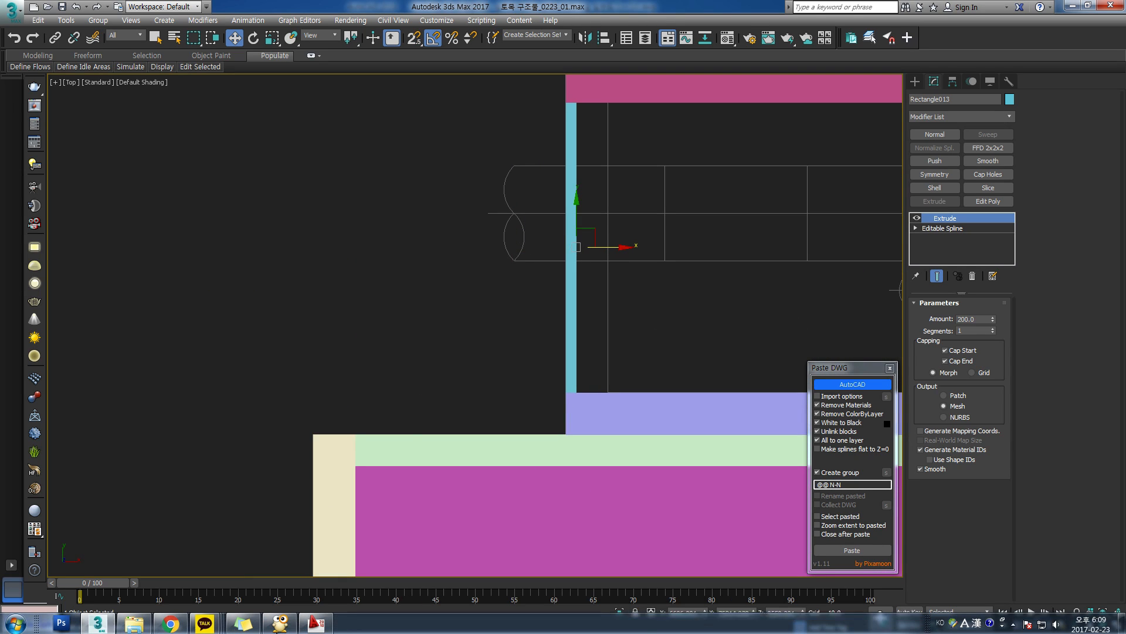
Switch to AutoCAD and examine the pipe room on general plan sheets 3/10 and 2/10.
click(323, 619)
middle_drag(510, 252, 567, 398)
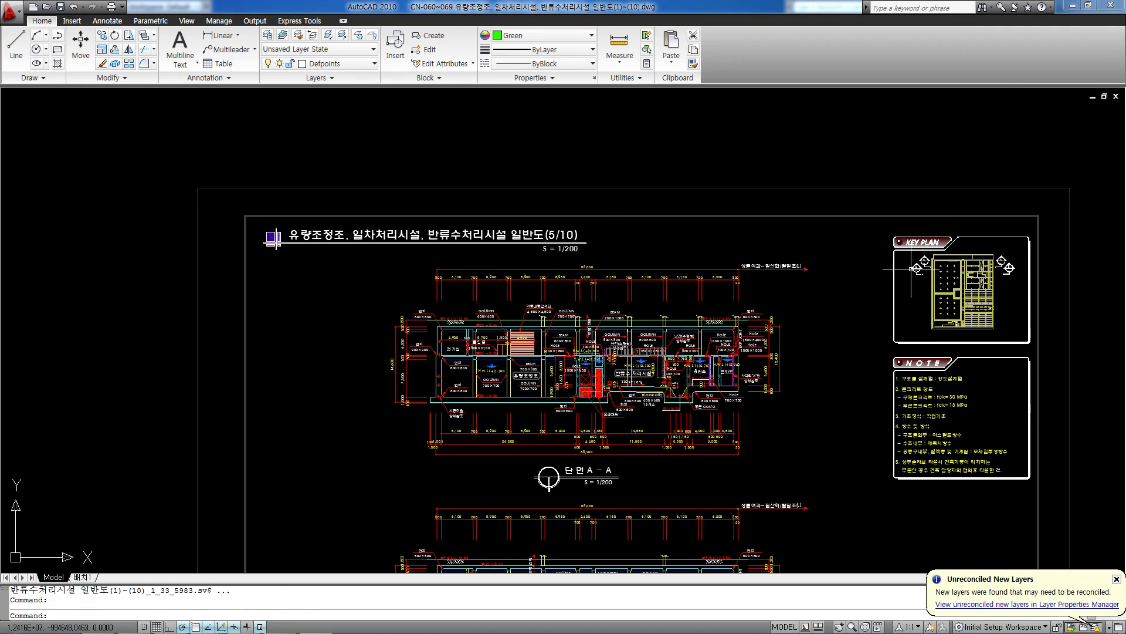
scroll(852, 262, down, 6)
scroll(631, 286, up, 3)
scroll(639, 302, up, 4)
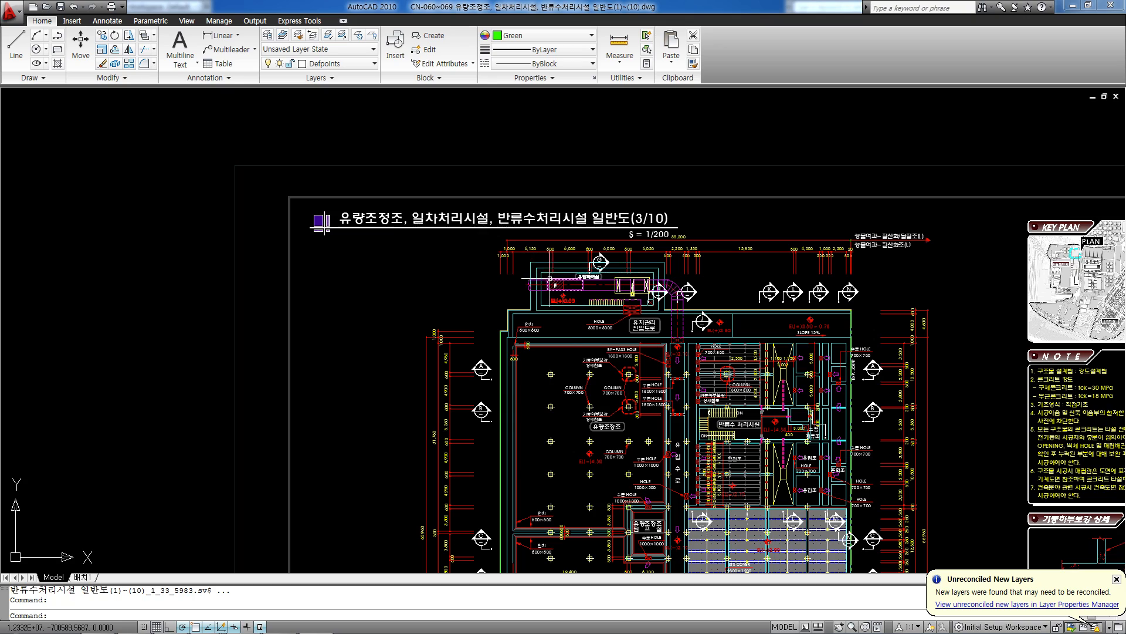
scroll(549, 278, down, 4)
middle_drag(553, 221, 571, 395)
middle_drag(548, 166, 538, 354)
scroll(554, 320, up, 8)
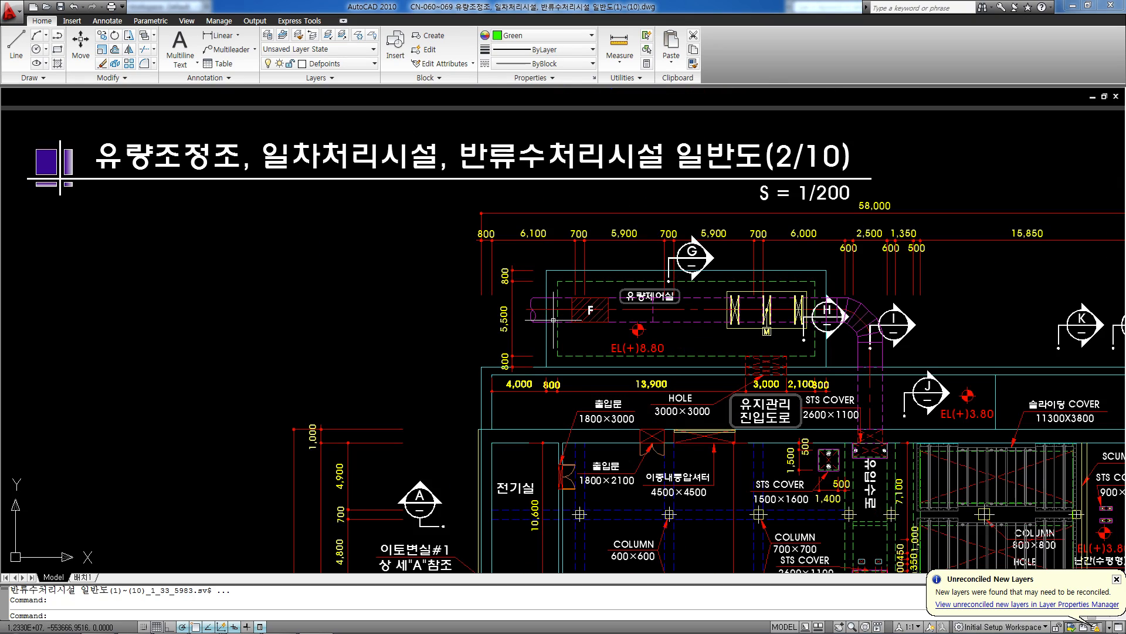
scroll(826, 317, up, 6)
scroll(824, 314, down, 7)
scroll(769, 318, down, 4)
Browse down the drawing sheets to the A-A and B-B sections on sheet 5/10.
middle_drag(769, 318, 546, 492)
middle_drag(614, 182, 650, 412)
middle_drag(552, 213, 562, 264)
scroll(559, 263, down, 4)
middle_drag(627, 408, 623, 244)
middle_drag(619, 470, 634, 253)
middle_drag(632, 432, 638, 229)
middle_drag(616, 493, 621, 234)
middle_drag(578, 375, 563, 201)
scroll(564, 202, up, 5)
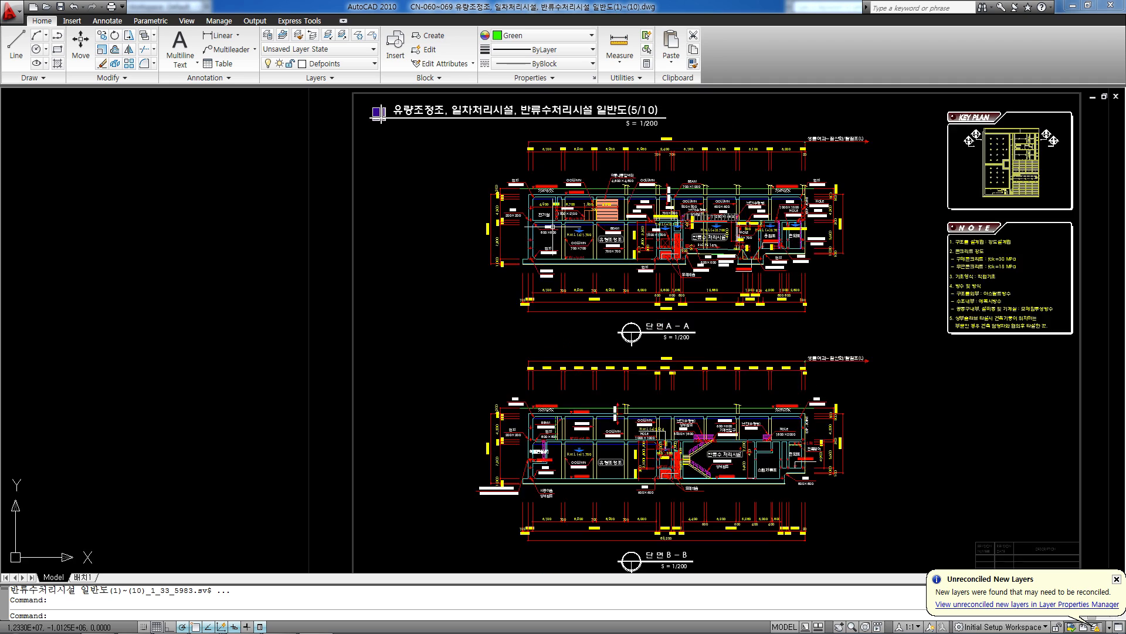
Compare the sections on sheets 6/10 and 5/10 to look for the pipe room.
scroll(557, 225, down, 5)
middle_drag(629, 227, 618, 414)
middle_drag(577, 493, 598, 183)
middle_drag(585, 399, 578, 349)
scroll(578, 351, up, 4)
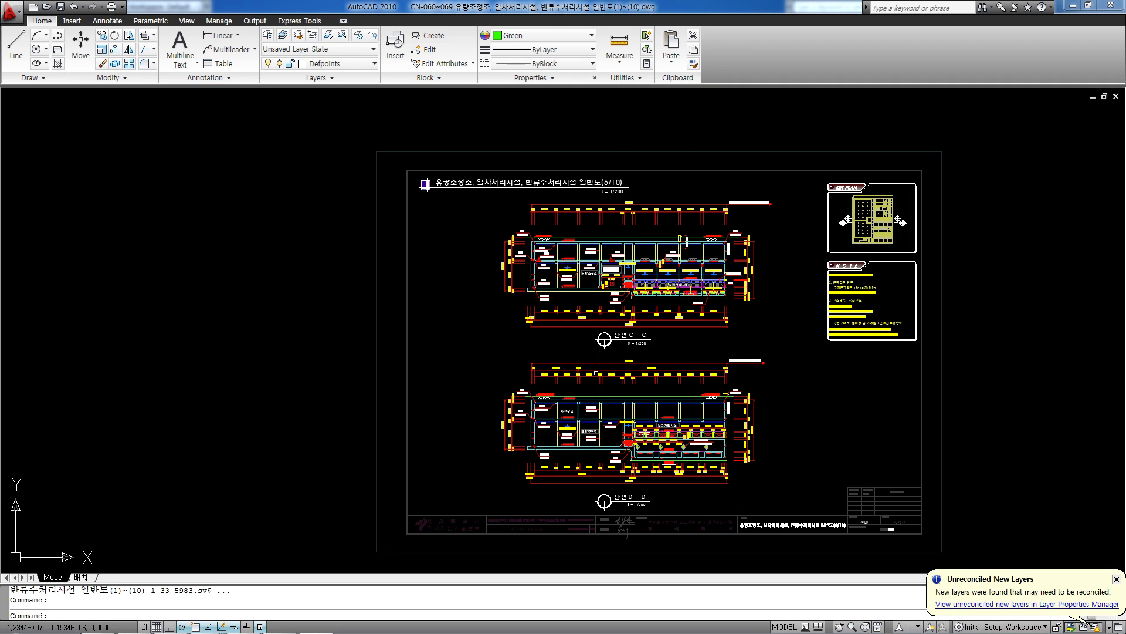
scroll(596, 373, down, 2)
middle_drag(821, 331, 810, 465)
scroll(752, 294, up, 2)
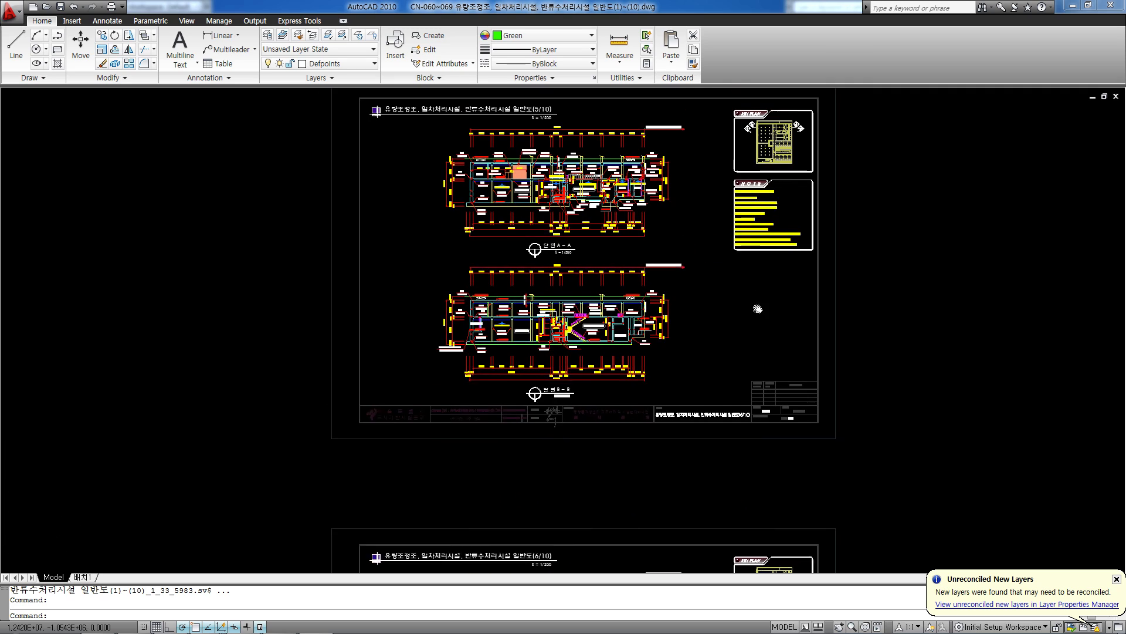
scroll(764, 327, up, 3)
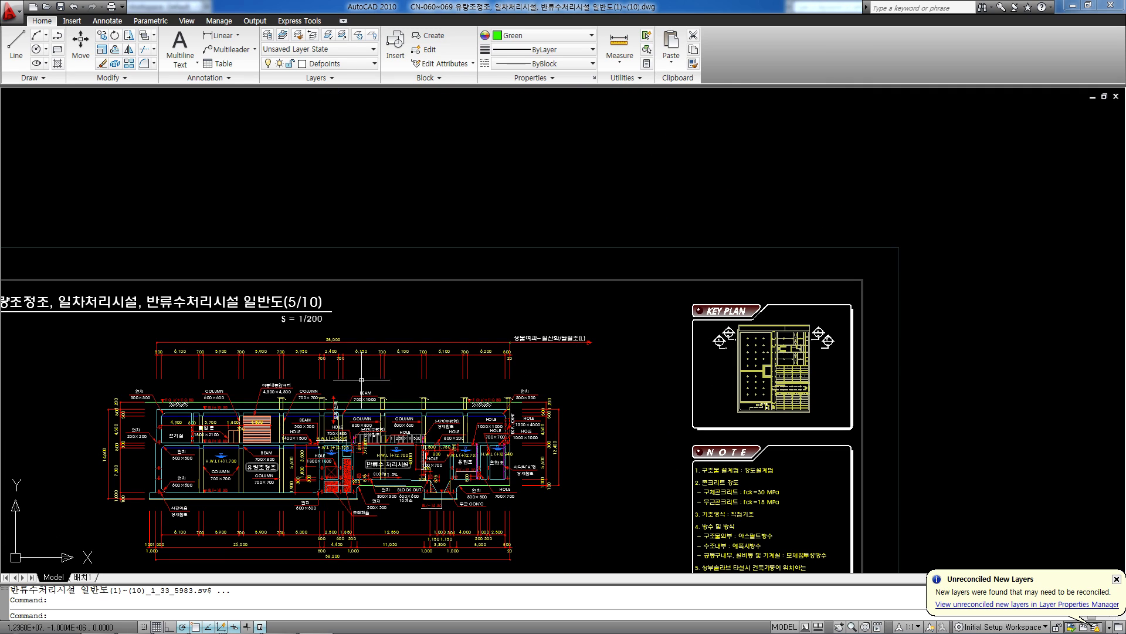
Examine the pipe room's plan dimensions and section markers on sheet 3/10.
scroll(580, 349, down, 6)
middle_drag(534, 136, 545, 245)
scroll(531, 245, up, 3)
scroll(511, 273, down, 6)
middle_drag(505, 154, 533, 256)
scroll(533, 258, up, 6)
scroll(517, 269, up, 3)
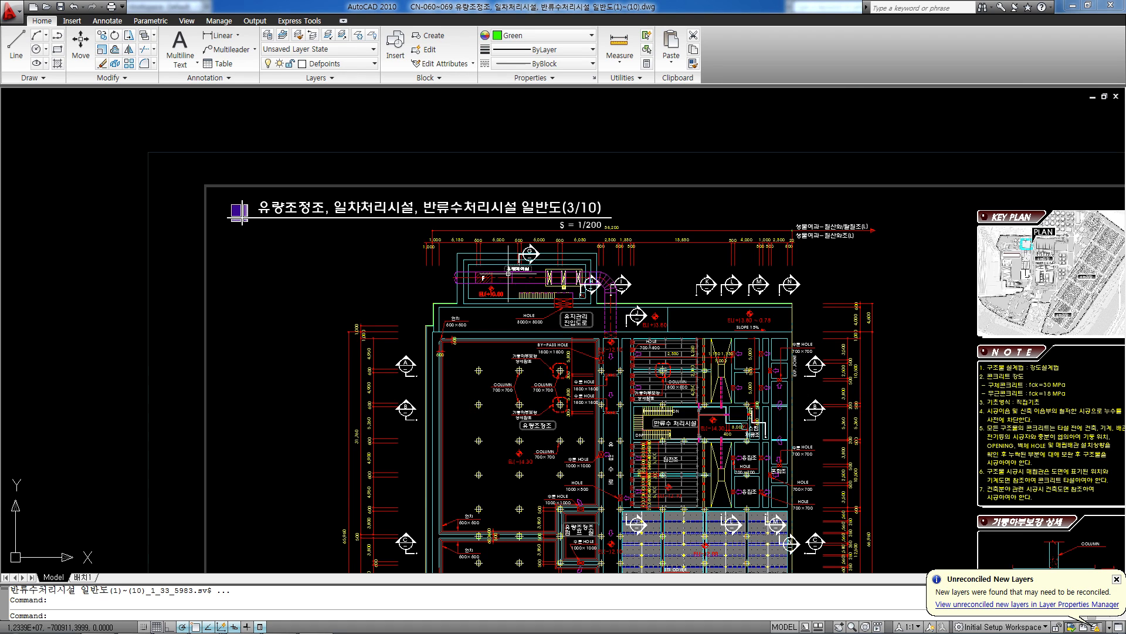
scroll(546, 267, up, 5)
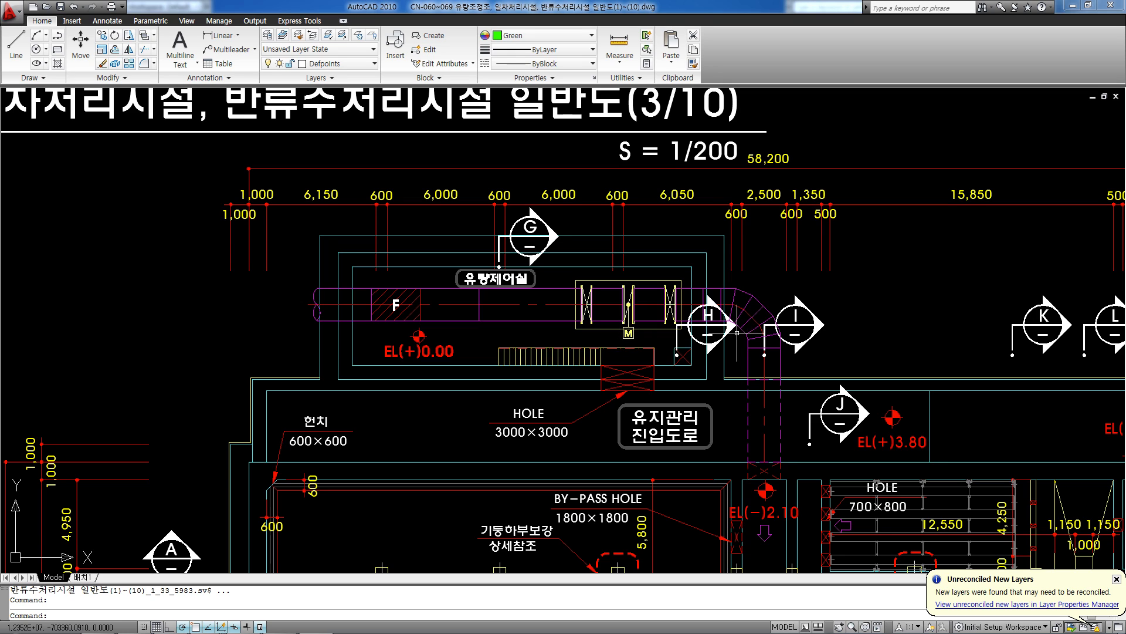
Browse down the drawing sheets to the I-I section on general plan sheet 9/10.
scroll(703, 400, down, 14)
middle_drag(729, 463, 633, 262)
middle_drag(634, 552, 624, 303)
middle_drag(616, 413, 611, 352)
scroll(606, 355, up, 7)
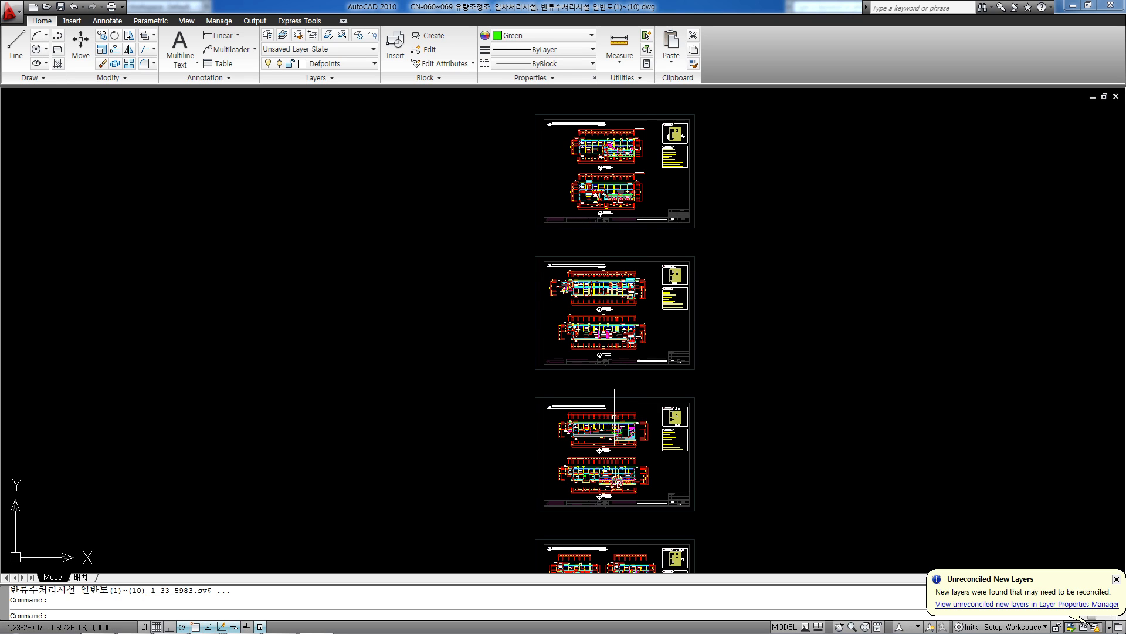
scroll(540, 374, up, 5)
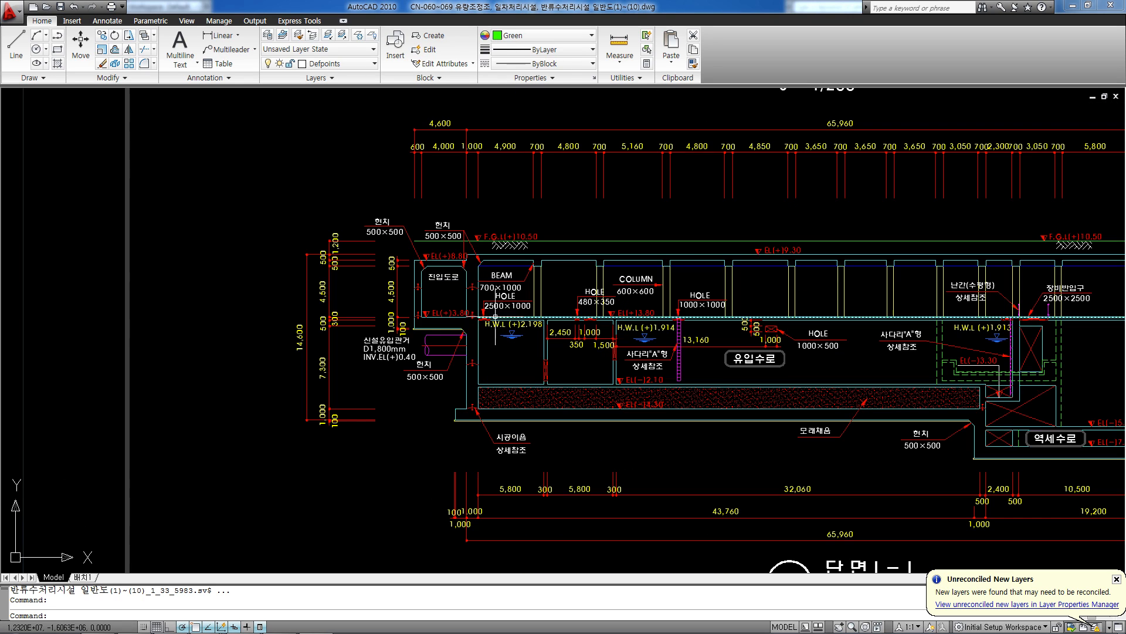
scroll(402, 330, down, 6)
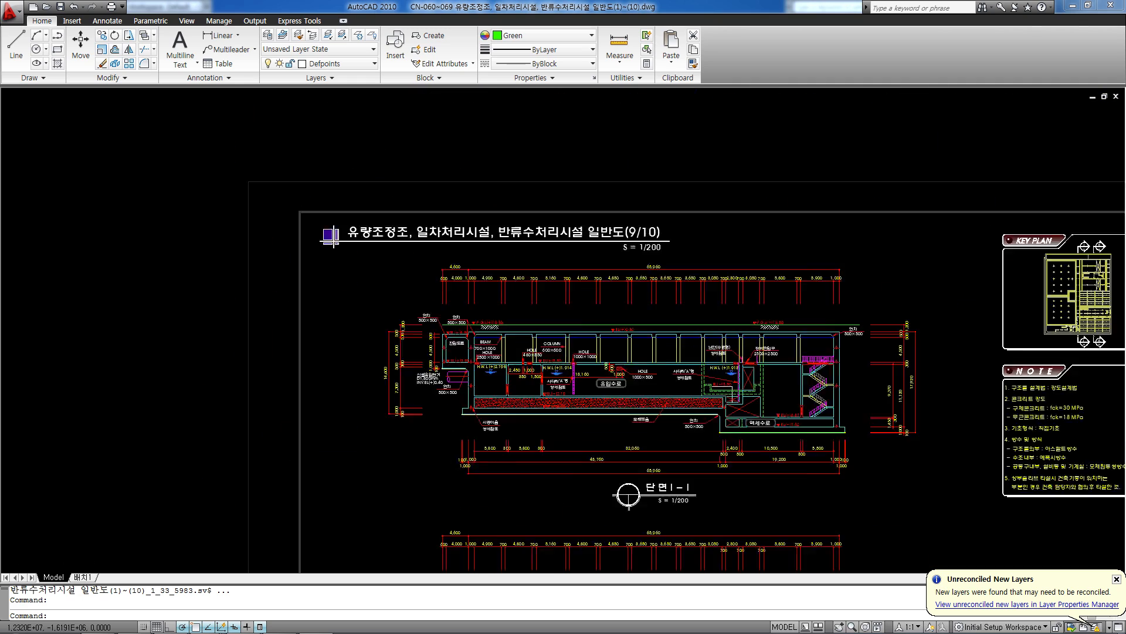
Find the section through the flow control room and examine its butterfly valve, pipe, walls and floor levels.
middle_drag(555, 427, 553, 404)
middle_drag(590, 111, 591, 411)
scroll(462, 312, up, 7)
scroll(570, 343, down, 3)
scroll(520, 296, up, 3)
scroll(430, 298, down, 4)
middle_drag(464, 200, 499, 379)
scroll(455, 271, up, 3)
scroll(455, 315, up, 3)
middle_drag(498, 321, 513, 359)
scroll(426, 316, up, 3)
middle_drag(490, 264, 493, 285)
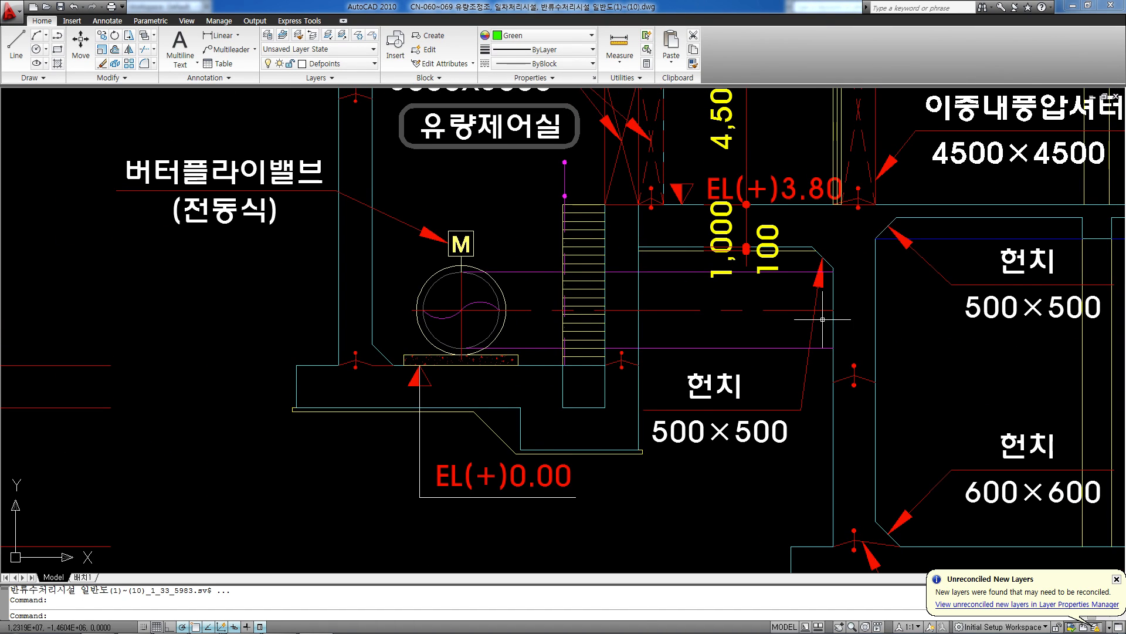
scroll(435, 297, down, 5)
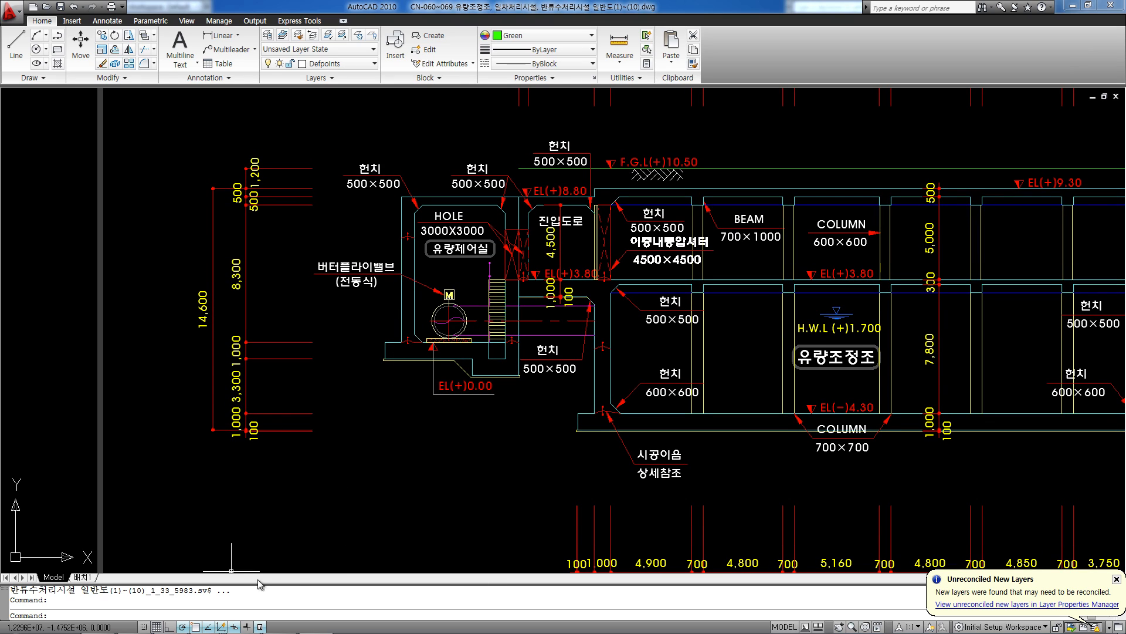
middle_drag(518, 458, 538, 467)
scroll(479, 310, up, 5)
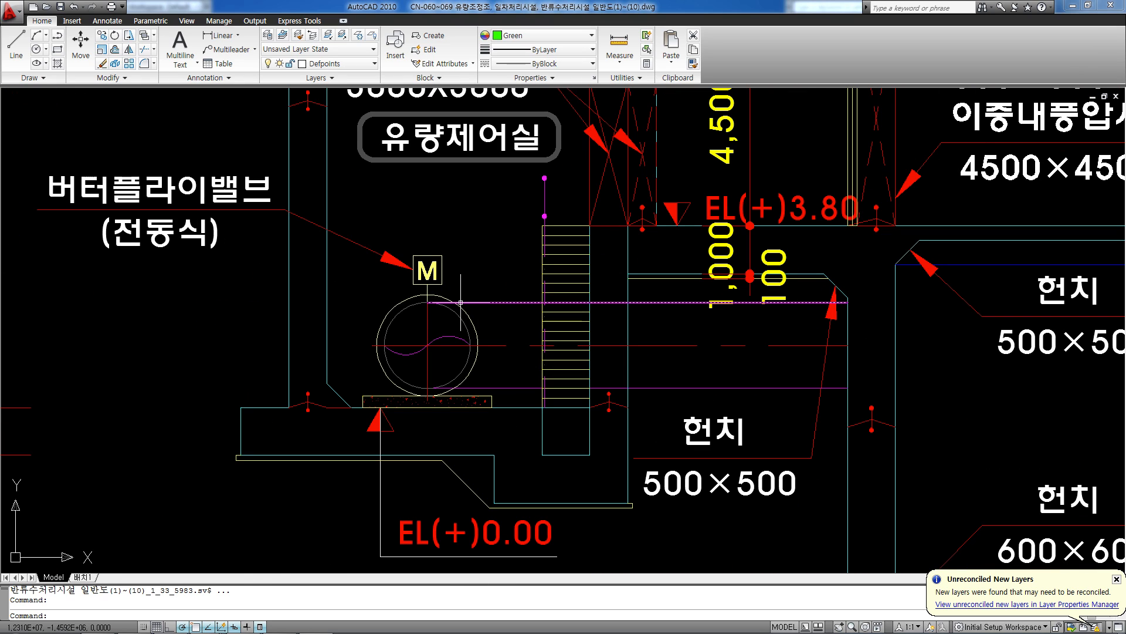
scroll(412, 345, down, 5)
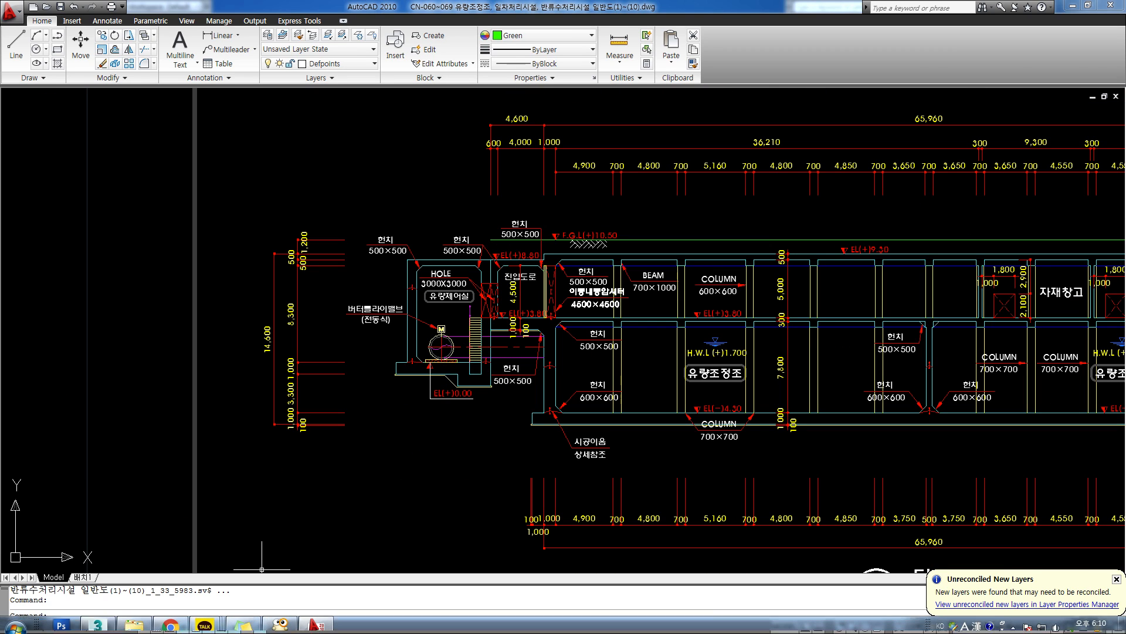
Switch to 3ds Max and show the pipe room's cross-section in the Left view as wireframe.
click(101, 623)
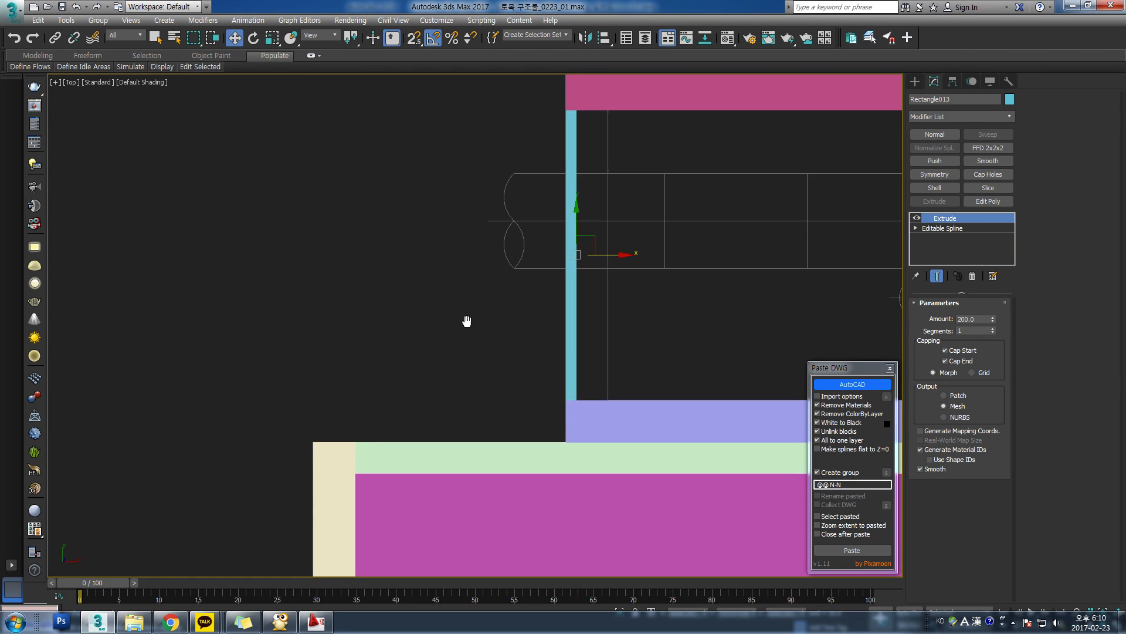
middle_drag(467, 316, 398, 370)
scroll(540, 329, down, 3)
key(l)
scroll(568, 340, up, 8)
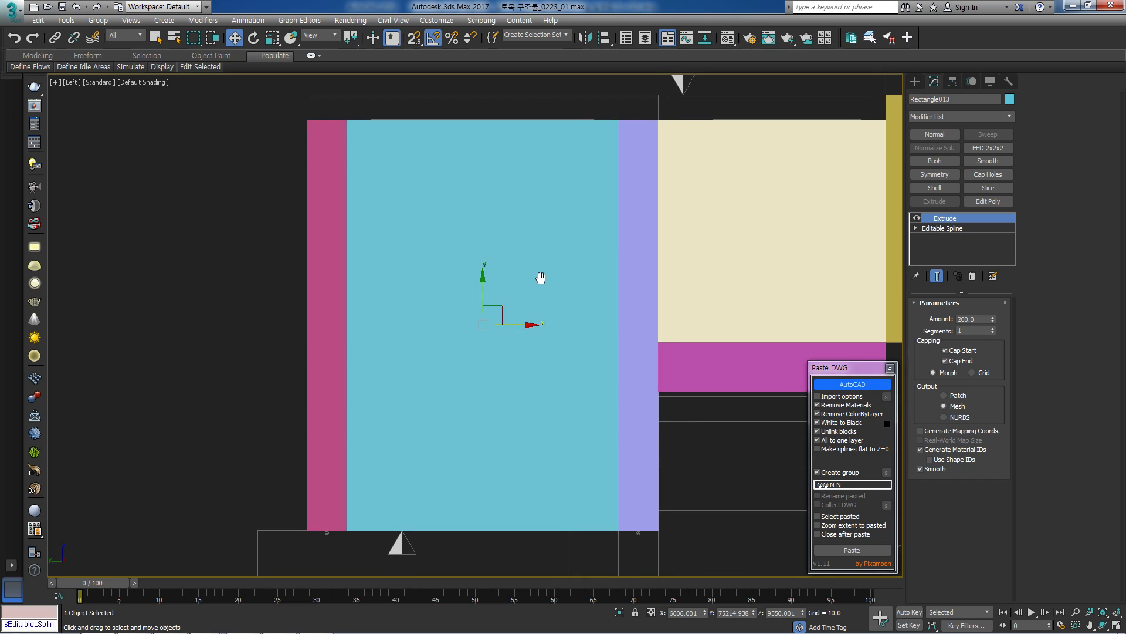
key(F3)
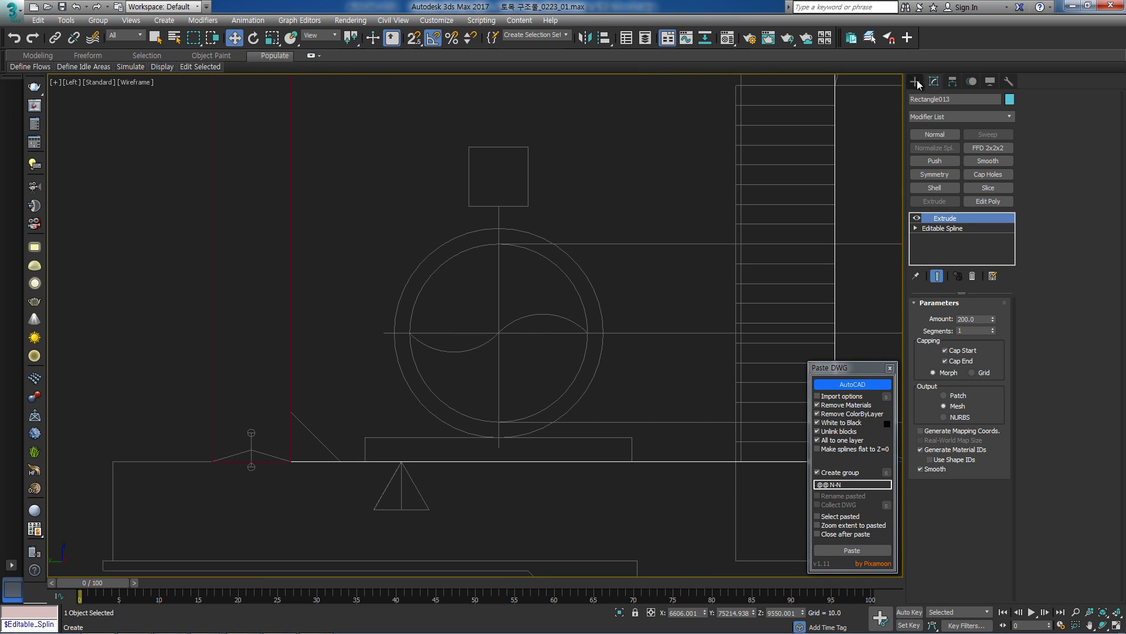
click(915, 82)
click(982, 162)
scroll(415, 333, up, 2)
drag(405, 331, 653, 332)
click(936, 174)
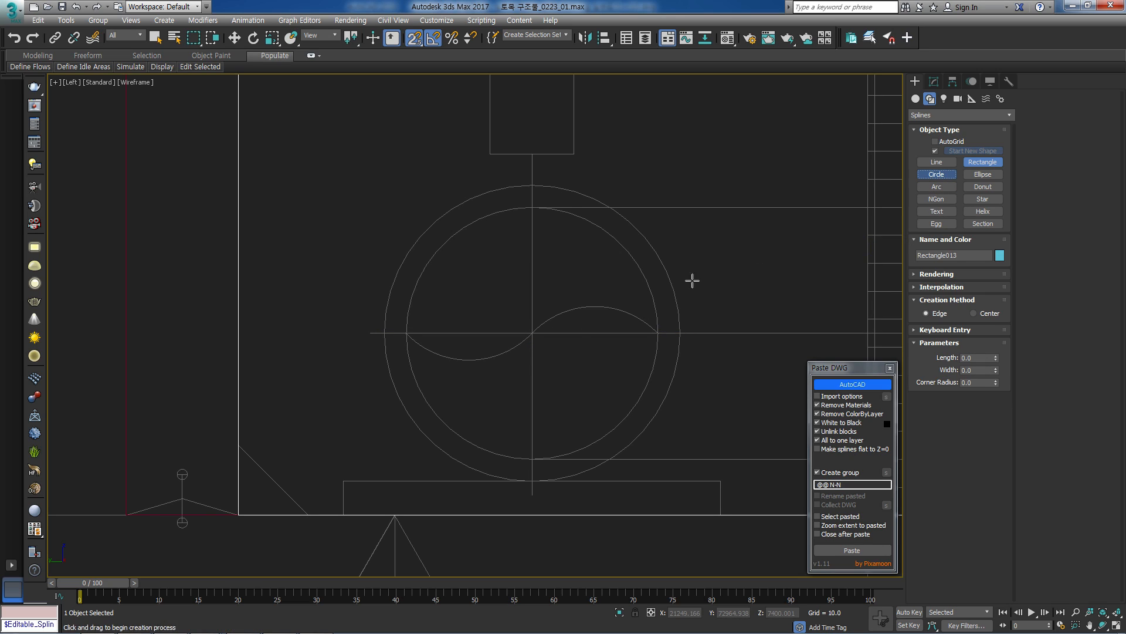
drag(406, 332, 627, 334)
key(ctrl+z)
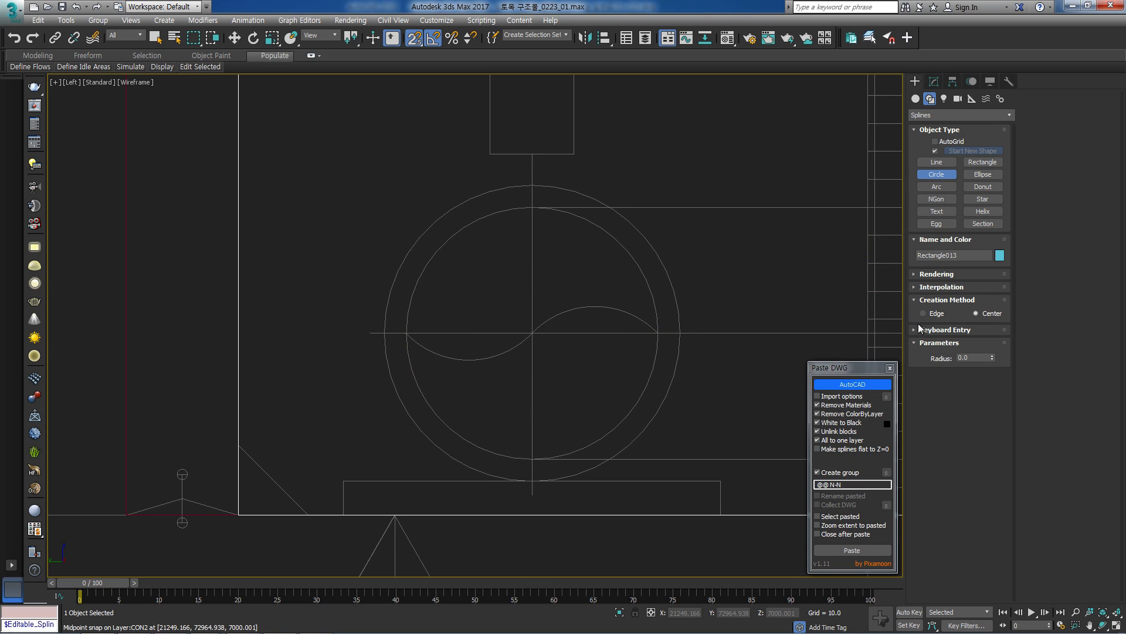
Draw a circle over the pipe's inner outline using the Edge creation method.
click(926, 313)
drag(406, 333, 659, 332)
key(s)
key(w)
scroll(656, 337, down, 4)
middle_drag(669, 332, 603, 372)
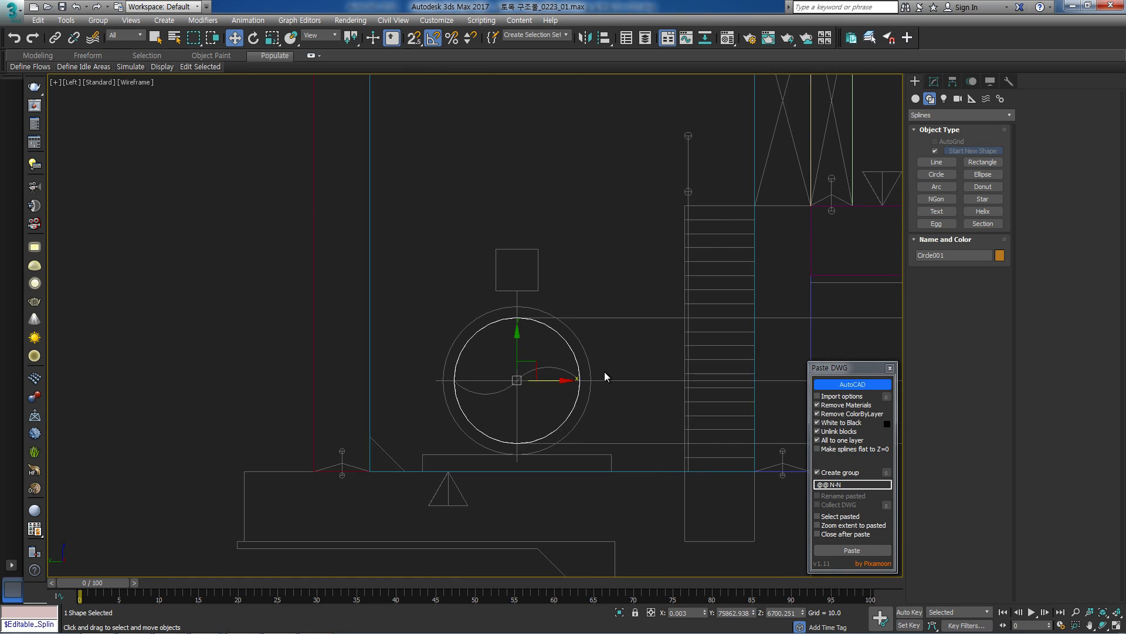
Convert the circle to an editable spline and add a rectangle tracing the room's interior to the same shape.
scroll(603, 372, down, 4)
key(alt+e)
middle_drag(702, 256, 686, 282)
click(916, 83)
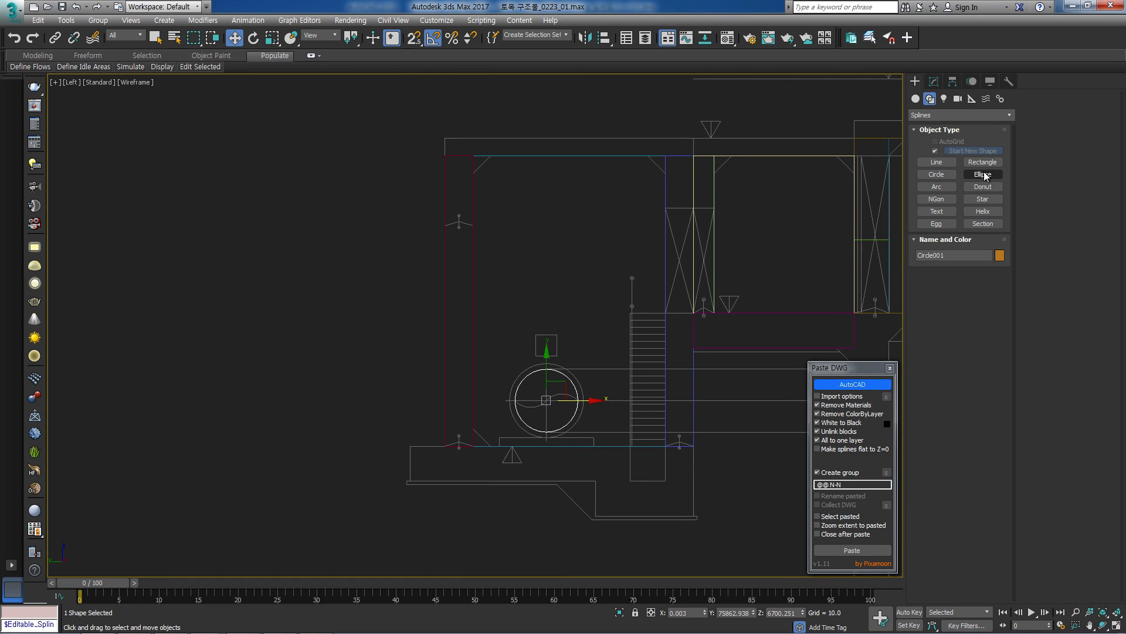
click(988, 166)
middle_drag(414, 233, 416, 237)
key(s)
drag(474, 160, 670, 452)
scroll(670, 452, up, 2)
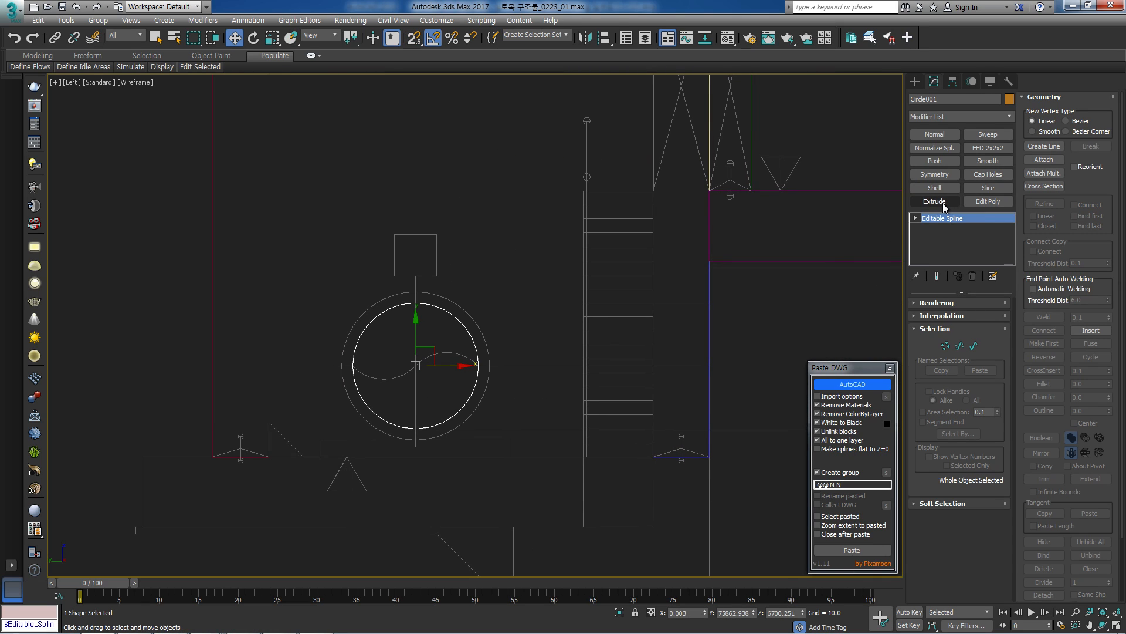
Extrude the combined outline by 200 and move it toward the pipe room in the Top view.
click(941, 205)
key(t)
scroll(550, 326, down, 3)
middle_drag(556, 318, 392, 337)
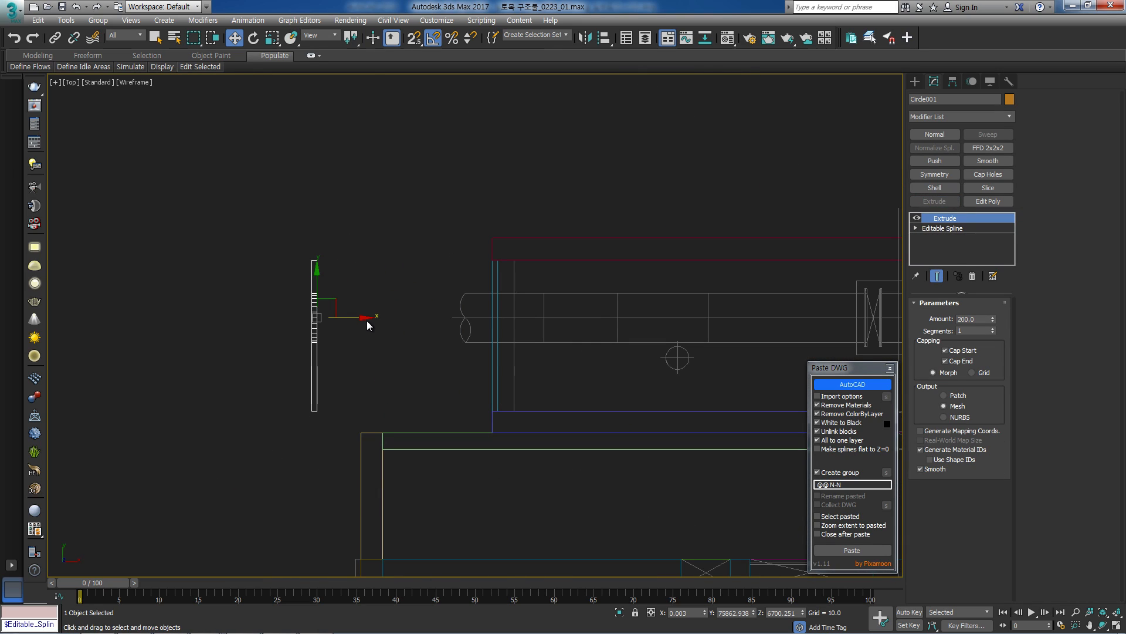
drag(372, 289, 271, 340)
drag(354, 319, 434, 319)
Snap the holed wall panel to the inner face line of the room's end wall at the pipe inlet.
scroll(403, 267, up, 3)
key(s)
key(space)
drag(355, 250, 657, 244)
key(s)
key(space)
scroll(684, 364, down, 2)
drag(707, 381, 720, 381)
scroll(687, 312, up, 3)
key(s)
key(space)
drag(681, 286, 694, 287)
Delete the earlier thin end wall without a pipe opening.
key(s)
key(space)
click(657, 322)
click(859, 320)
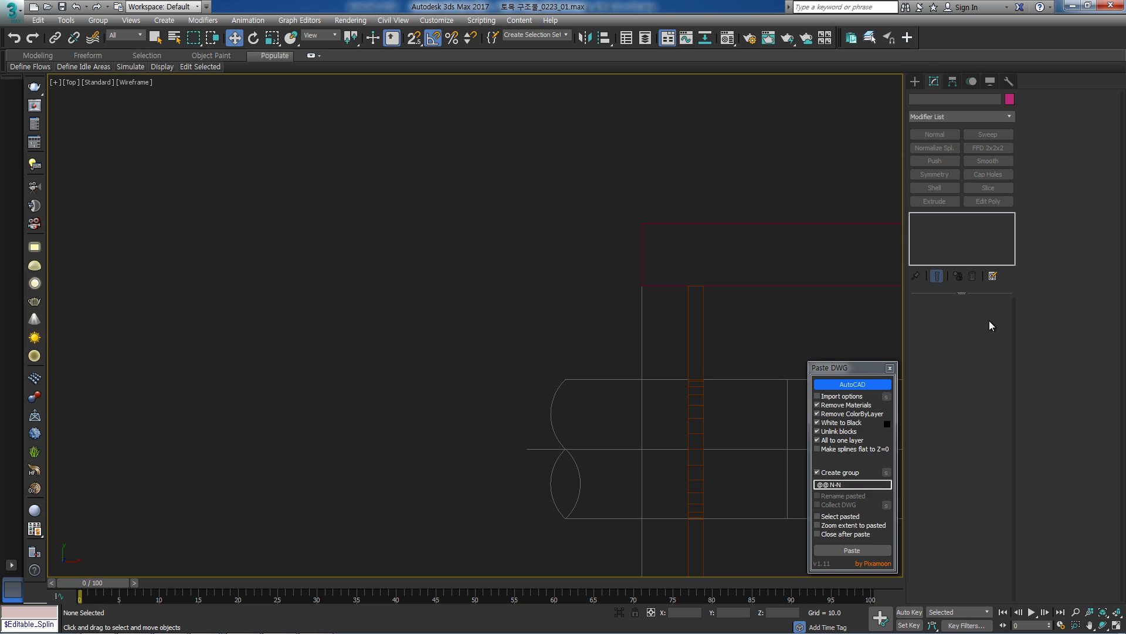
Set the holed end wall's extrusion amount to 800, filling the full wall thickness.
click(705, 345)
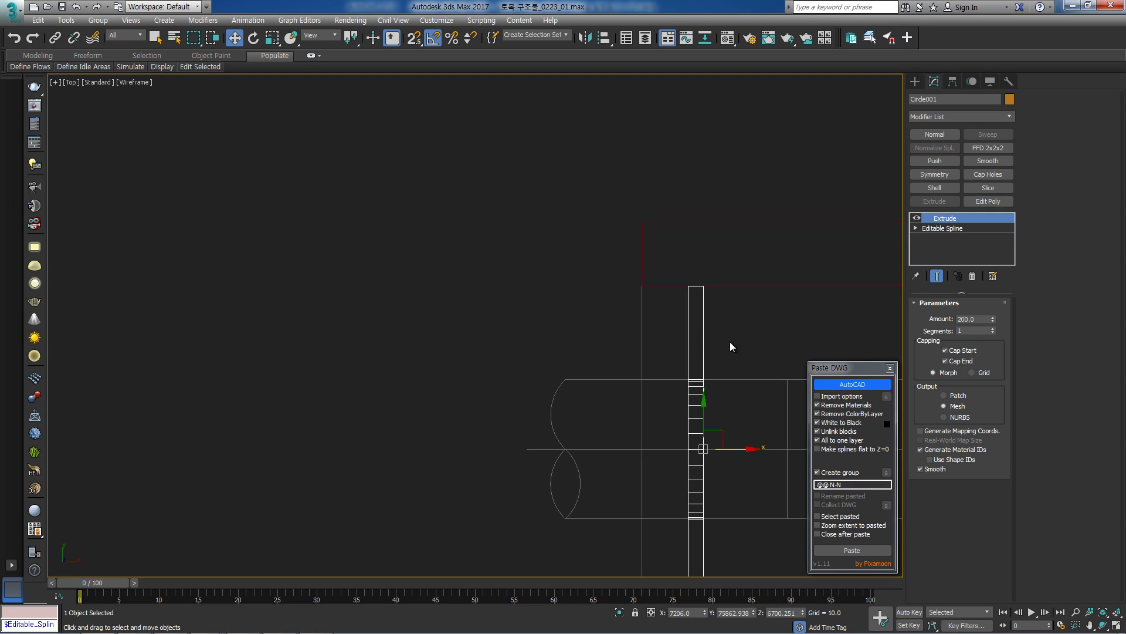
drag(993, 318, 917, 268)
scroll(739, 267, up, 8)
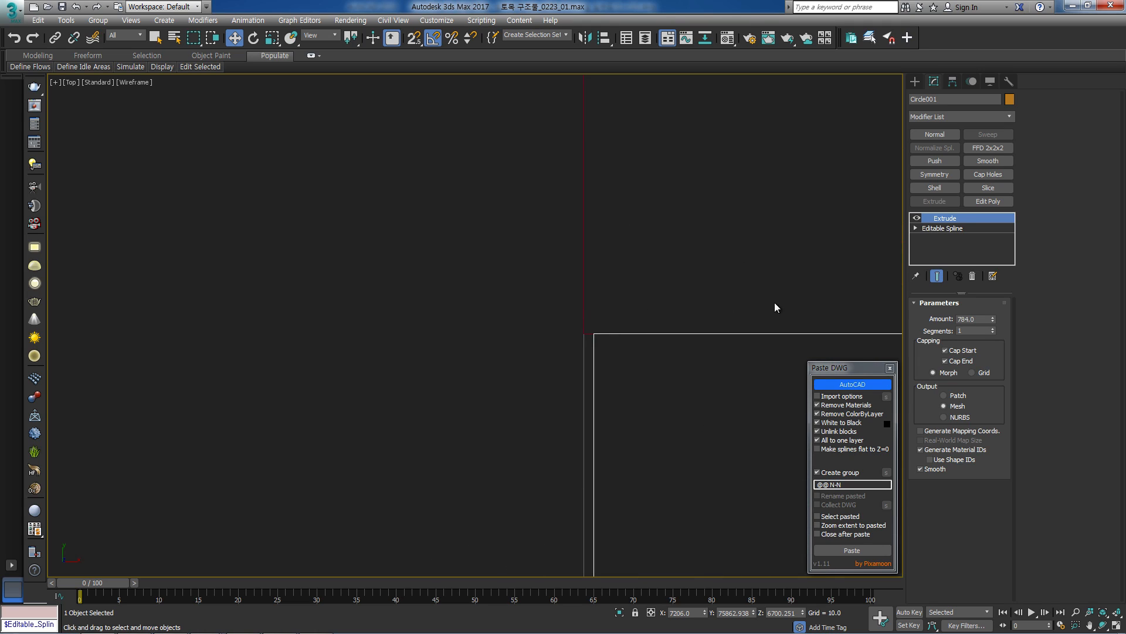
drag(995, 320, 986, 297)
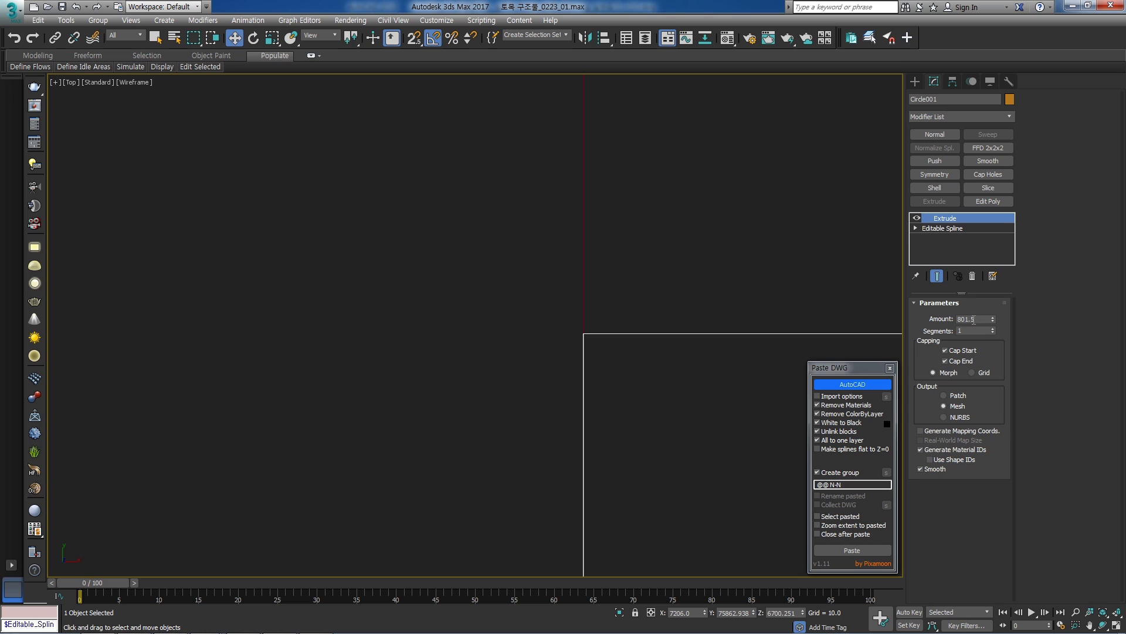
middle_drag(682, 302, 336, 335)
scroll(392, 333, down, 10)
middle_drag(448, 379, 378, 304)
middle_drag(404, 366, 331, 399)
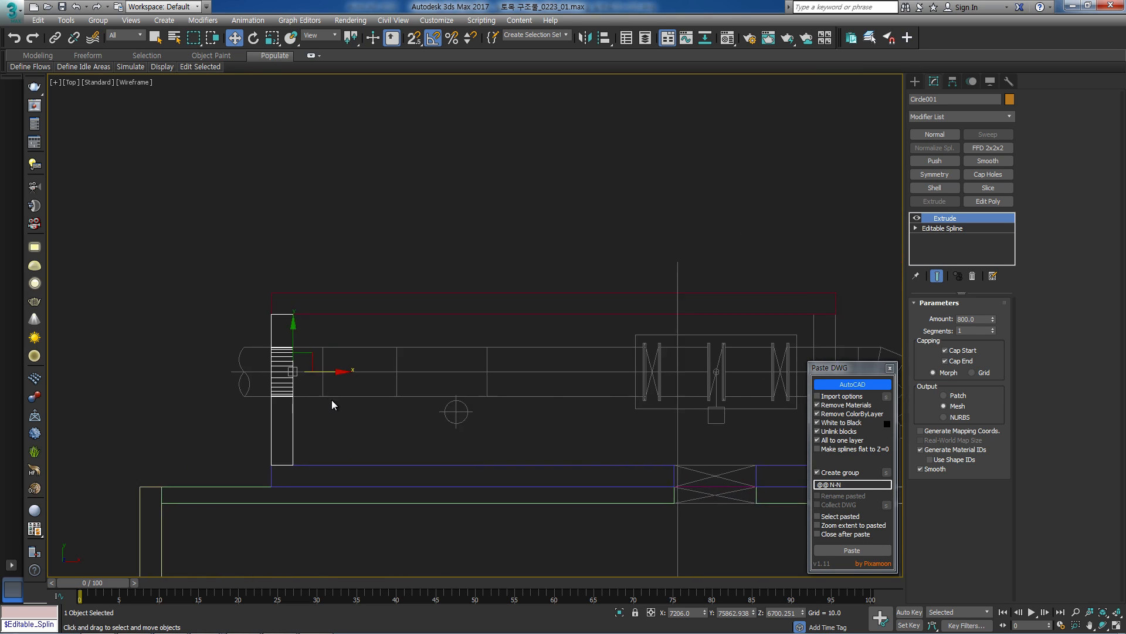
Copy the holed end wall to the opposite end of the pipe room and snap it to the wall's edge.
scroll(317, 404, down, 4)
shift+drag(316, 395, 617, 403)
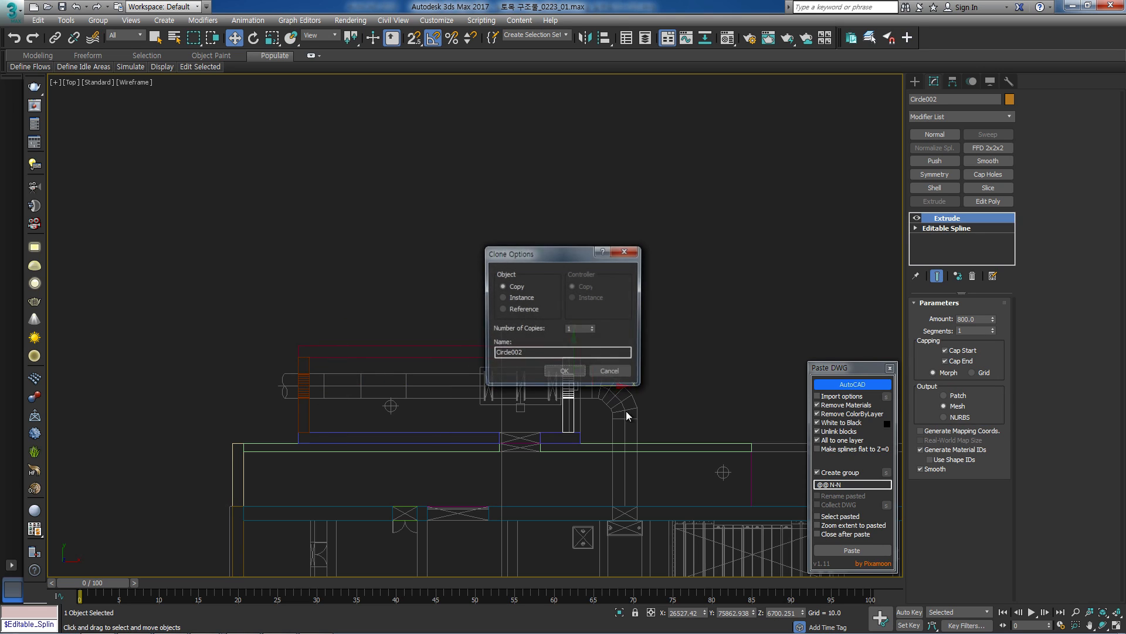
click(565, 370)
scroll(540, 330, up, 8)
key(s)
key(space)
drag(500, 311, 532, 304)
key(s)
key(space)
scroll(719, 294, down, 4)
Delete the circular pipe opening from the copied end wall's spline.
click(956, 229)
key(3)
mouse_move(623, 415)
alt+middle_down()
mouse_move(681, 349)
mouse_move(664, 340)
mouse_move(557, 373)
mouse_move(471, 434)
mouse_move(370, 259)
mouse_move(571, 395)
mouse_move(560, 370)
alt+middle_up()
click(627, 474)
key(Delete)
click(952, 219)
key(F3)
scroll(619, 354, down, 3)
Draw a rectangle over the pipe room's outer footprint in the Top view and convert it to an editable spline.
key(t)
key(z)
key(F3)
scroll(478, 337, down, 6)
click(915, 81)
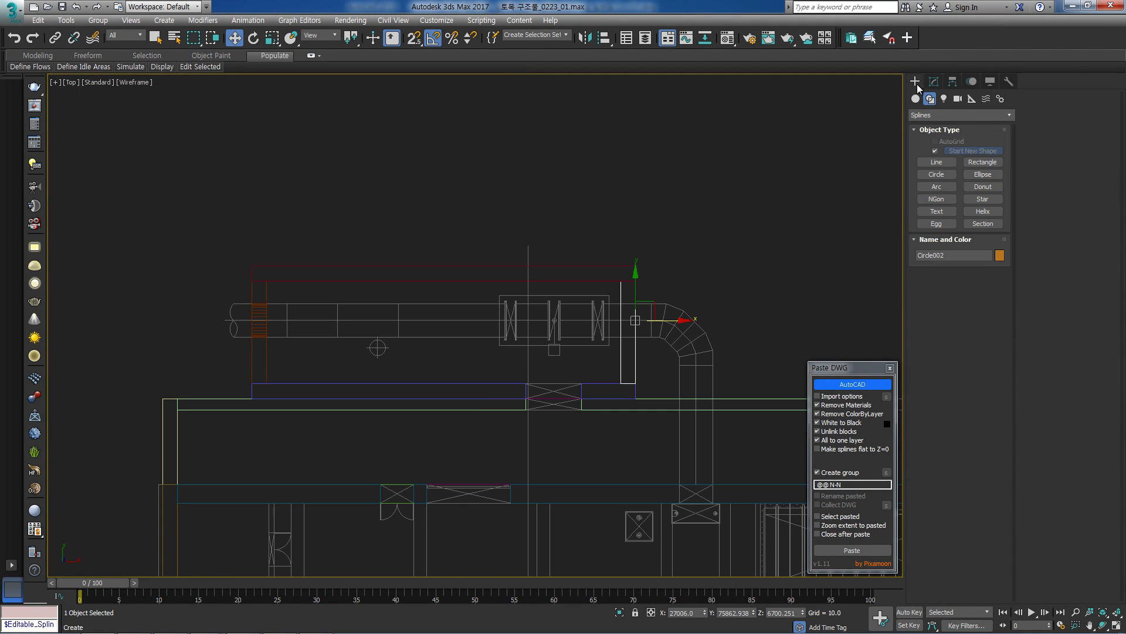
click(983, 162)
middle_drag(627, 259, 636, 259)
key(s)
drag(645, 266, 240, 410)
scroll(287, 388, up, 3)
scroll(322, 399, down, 3)
key(w)
key(s)
key(alt+e)
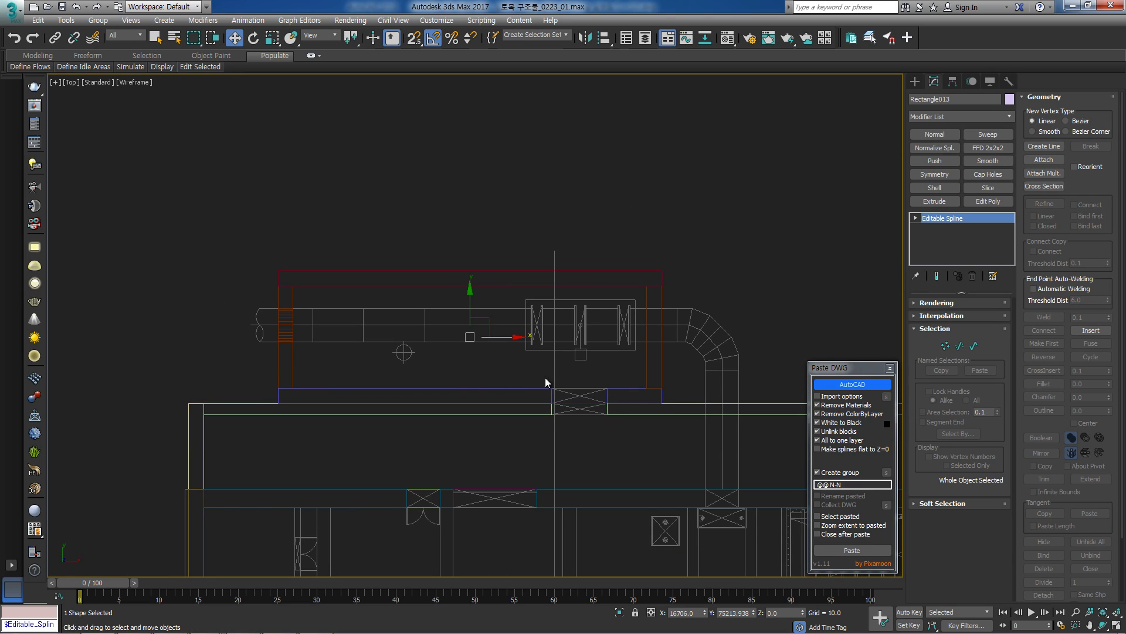
Extrude the footprint by 800 and snap the slab's top to the base of the walls in the Left view.
click(930, 205)
key(l)
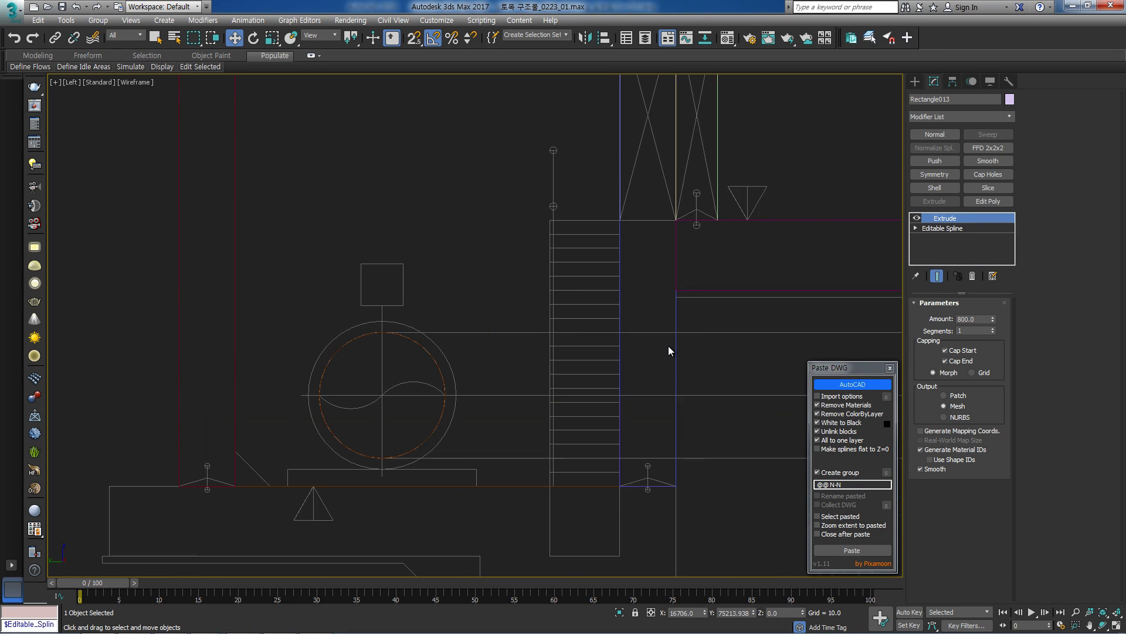
scroll(656, 335, down, 3)
middle_drag(657, 335, 622, 477)
scroll(593, 465, up, 2)
drag(579, 471, 579, 318)
scroll(738, 314, up, 4)
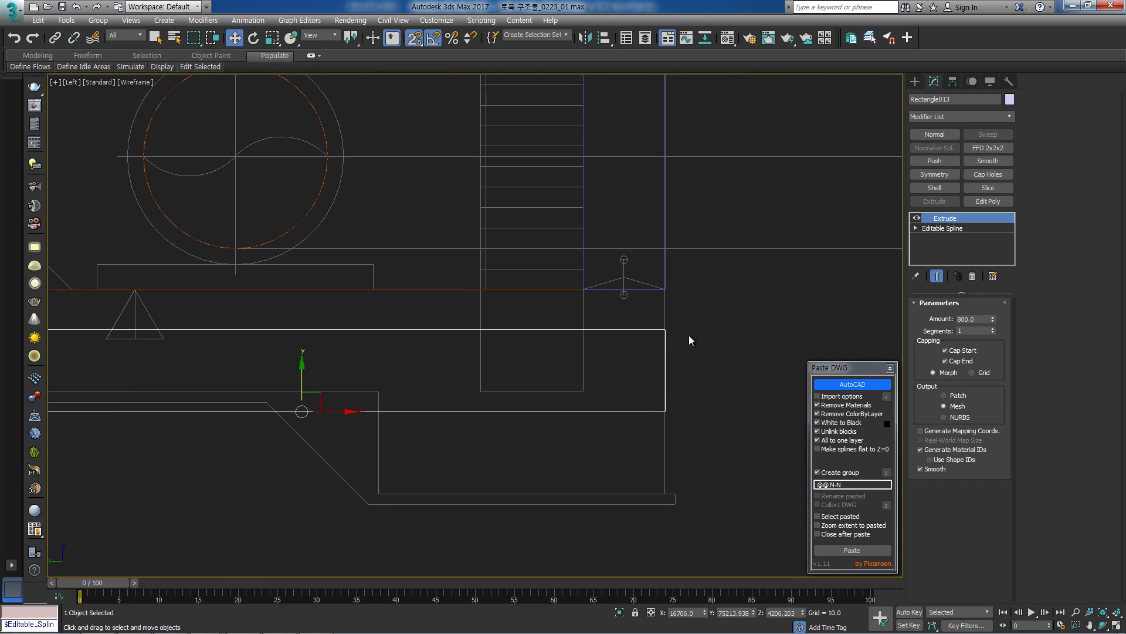
drag(667, 330, 667, 291)
scroll(692, 340, down, 3)
middle_drag(669, 328, 668, 340)
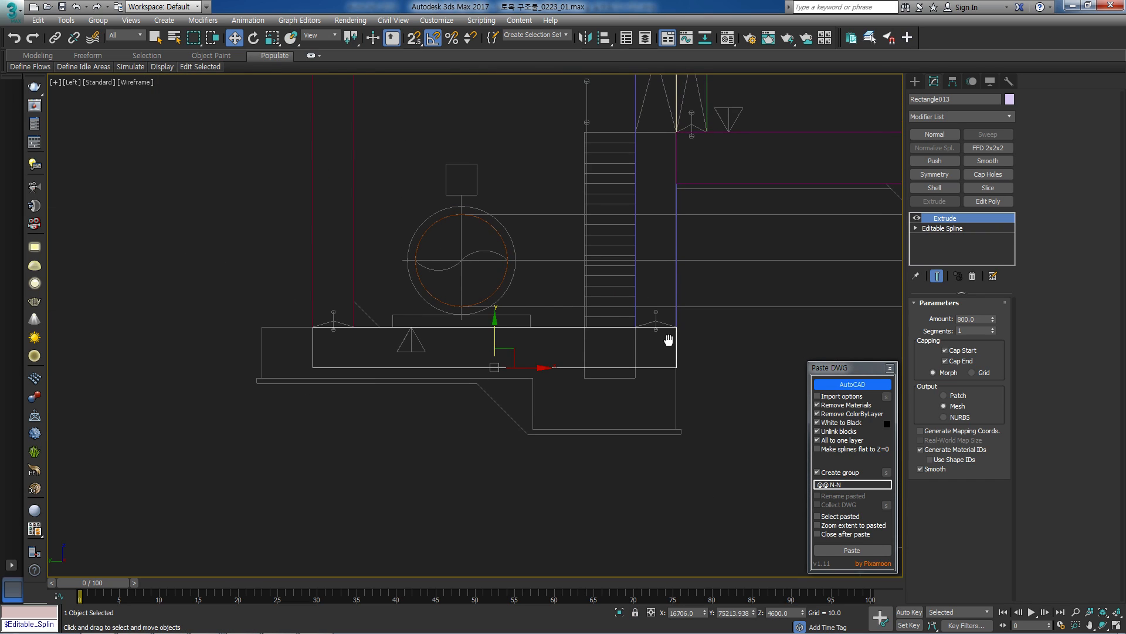
mouse_move(503, 320)
mouse_down()
mouse_move(563, 393)
mouse_move(599, 411)
mouse_up()
key(ctrl+z)
key(t)
scroll(573, 355, down, 2)
scroll(575, 355, up, 4)
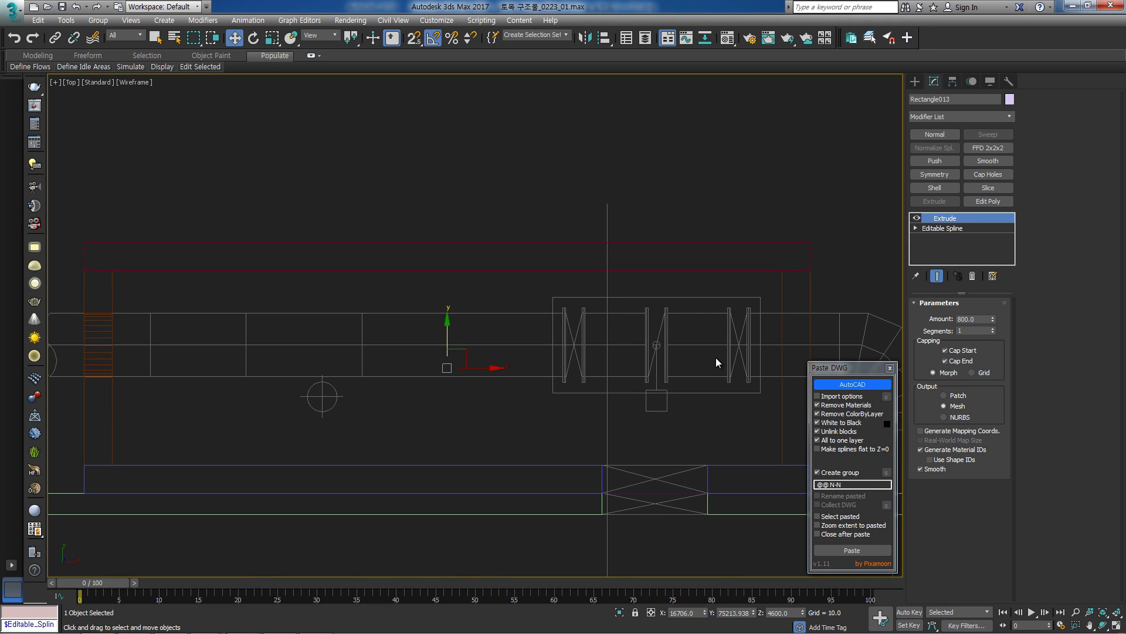
scroll(717, 364, down, 2)
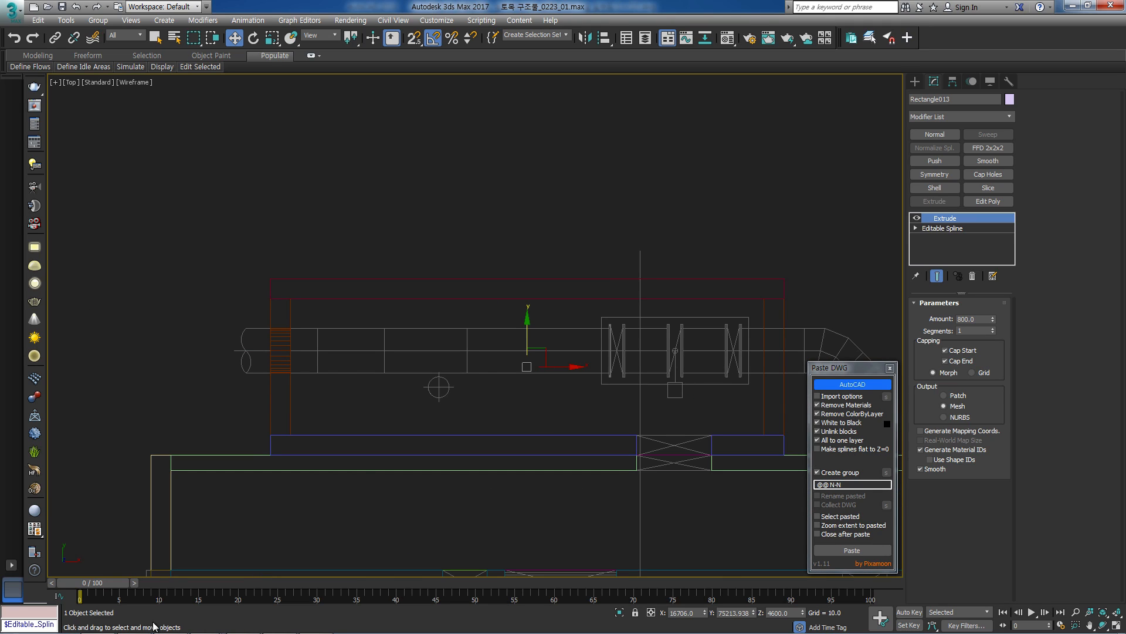
Switch to AutoCAD and examine the flow control room's base slab in the section.
click(315, 623)
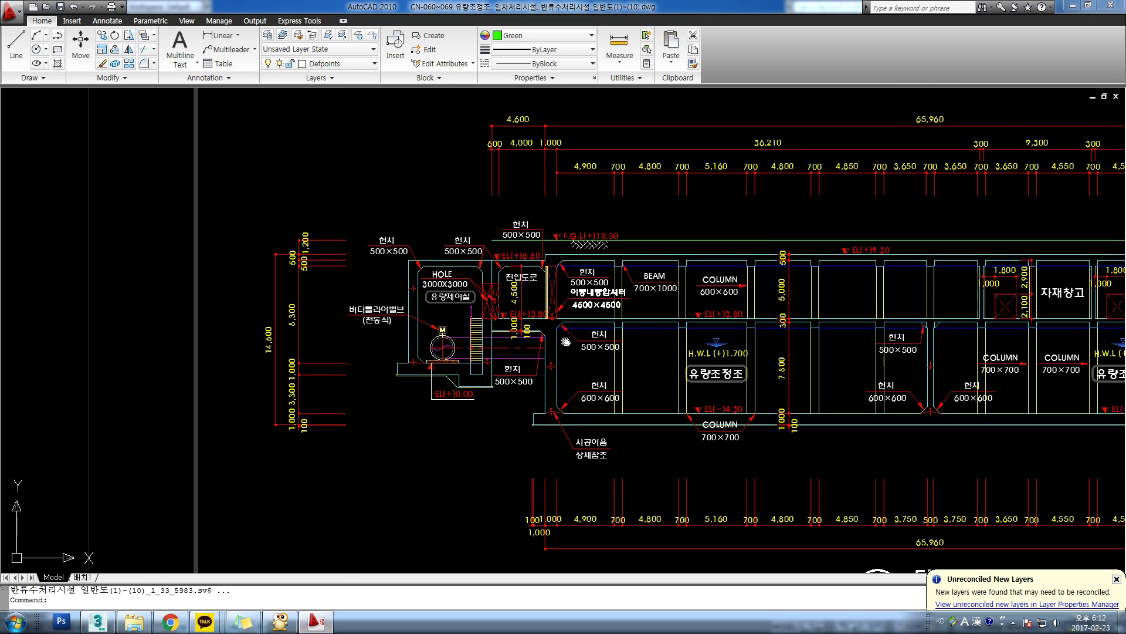
middle_drag(565, 341, 572, 346)
scroll(473, 352, up, 6)
scroll(519, 422, up, 2)
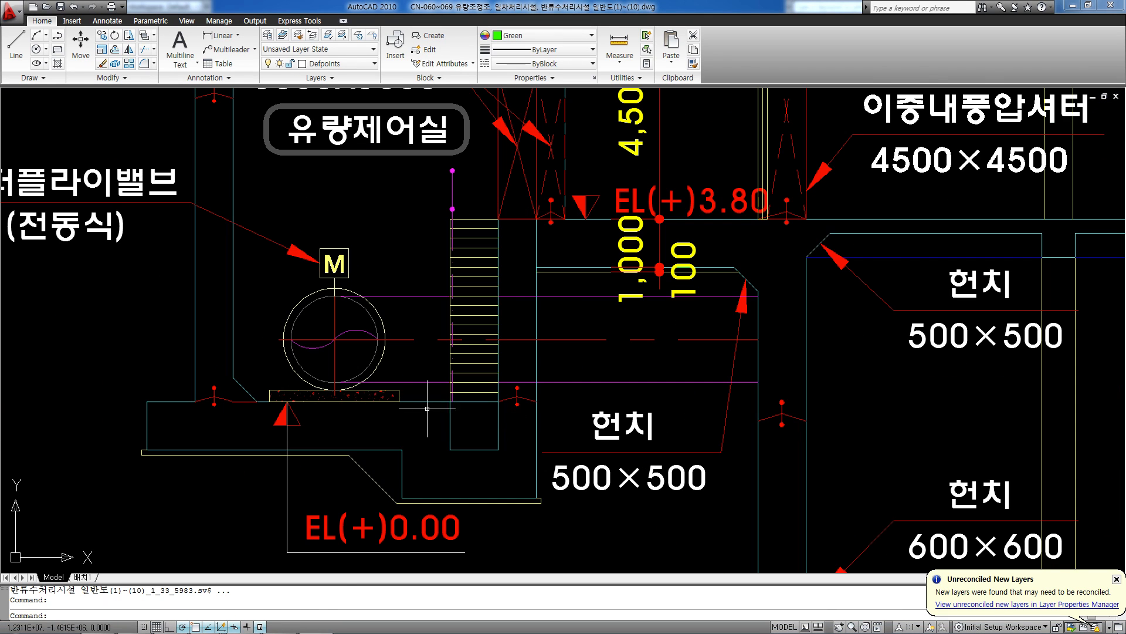
Return to general plan sheet 3/10 and inspect the outlines around the flow control room's valves, pipe and walls.
scroll(458, 409, down, 10)
mouse_move(610, 375)
middle_down()
mouse_move(608, 194)
mouse_move(630, 370)
middle_up()
scroll(608, 195, down, 2)
scroll(633, 314, up, 10)
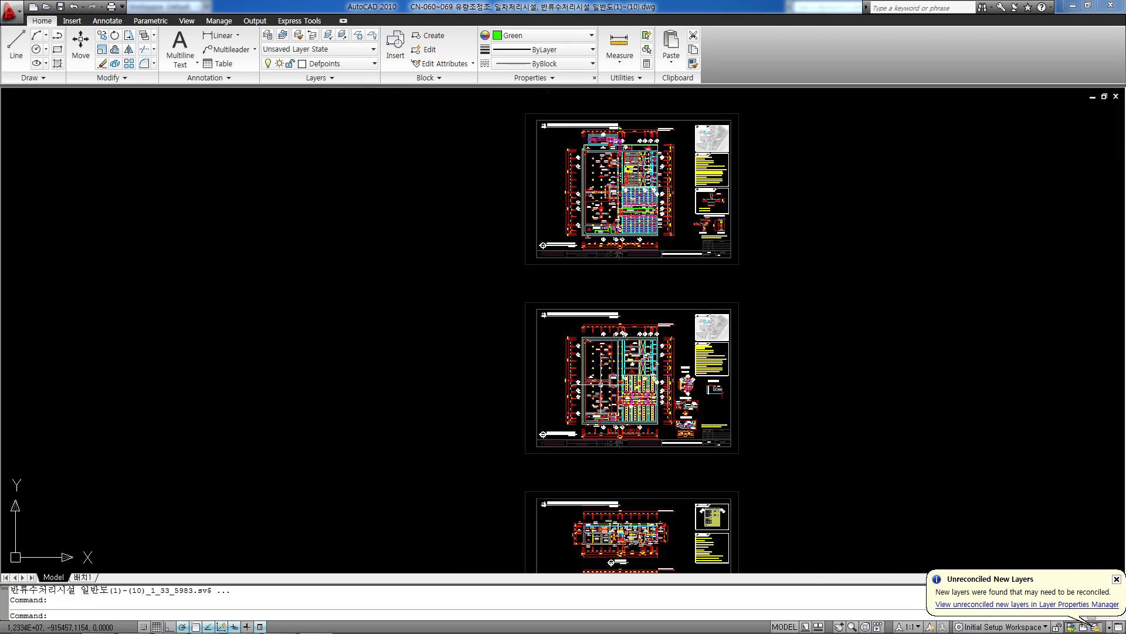
scroll(648, 422, down, 8)
middle_drag(648, 422, 622, 299)
scroll(605, 369, up, 10)
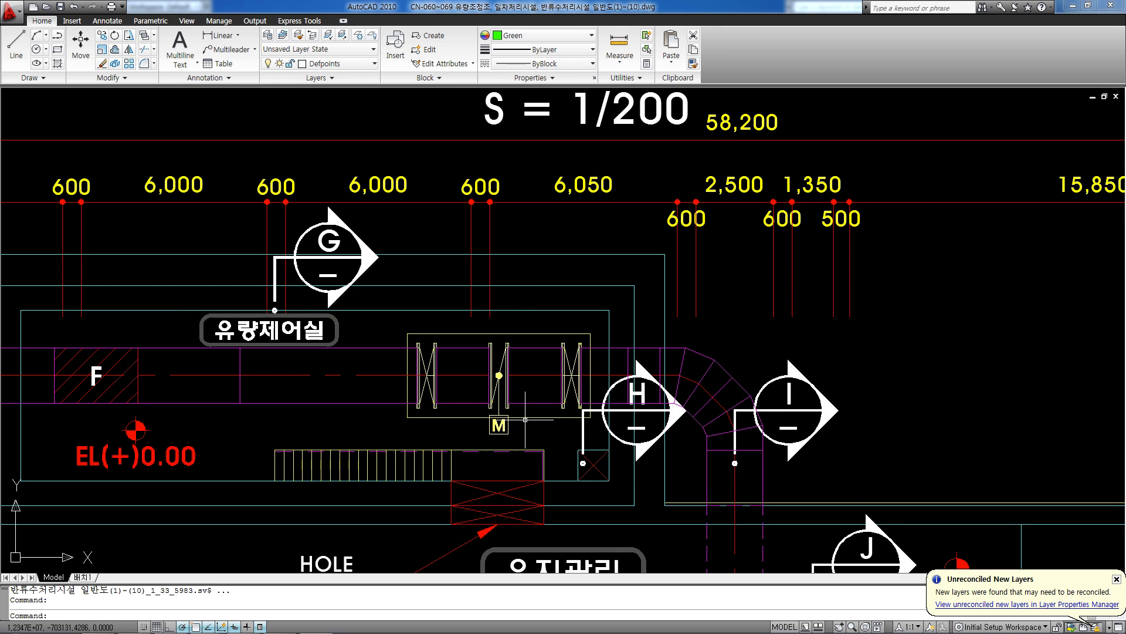
click(526, 418)
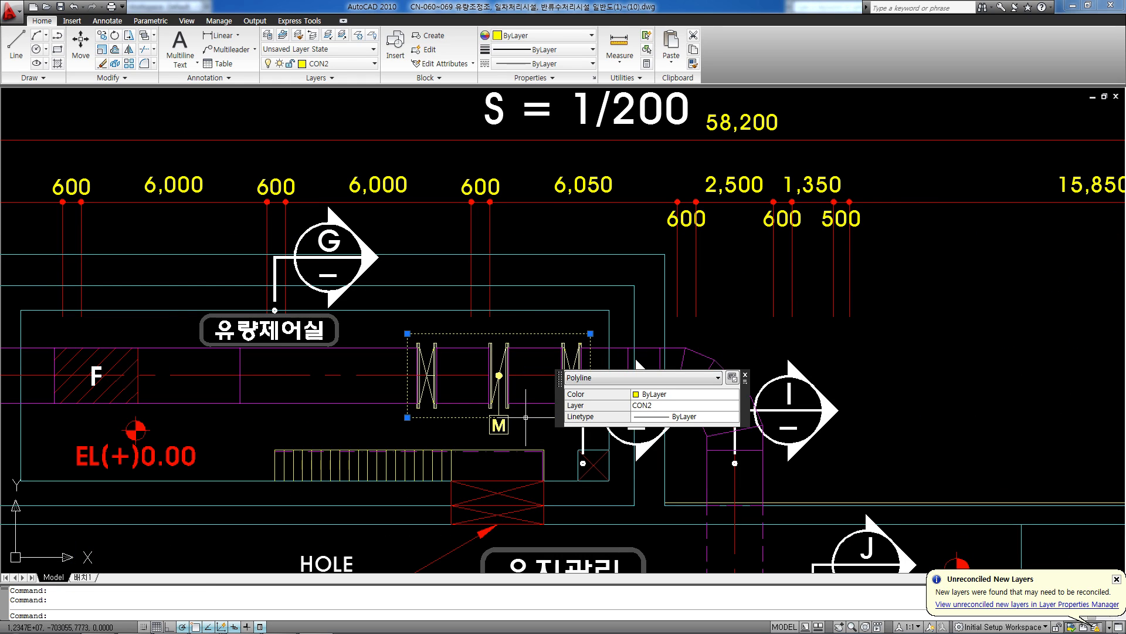
key(Escape)
middle_drag(526, 418, 538, 414)
click(614, 370)
key(Escape)
scroll(613, 371, down, 4)
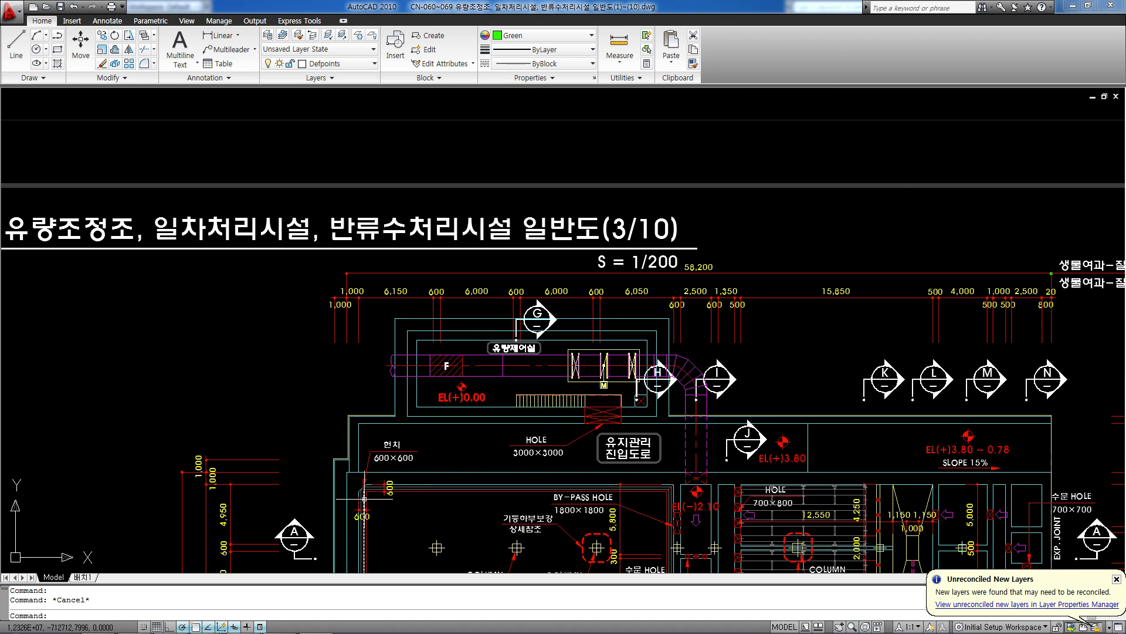
Examine the flow control room's walls, valves, stair, pit and 3000×3000 hole in plan on sheet 3/10.
scroll(584, 393, up, 3)
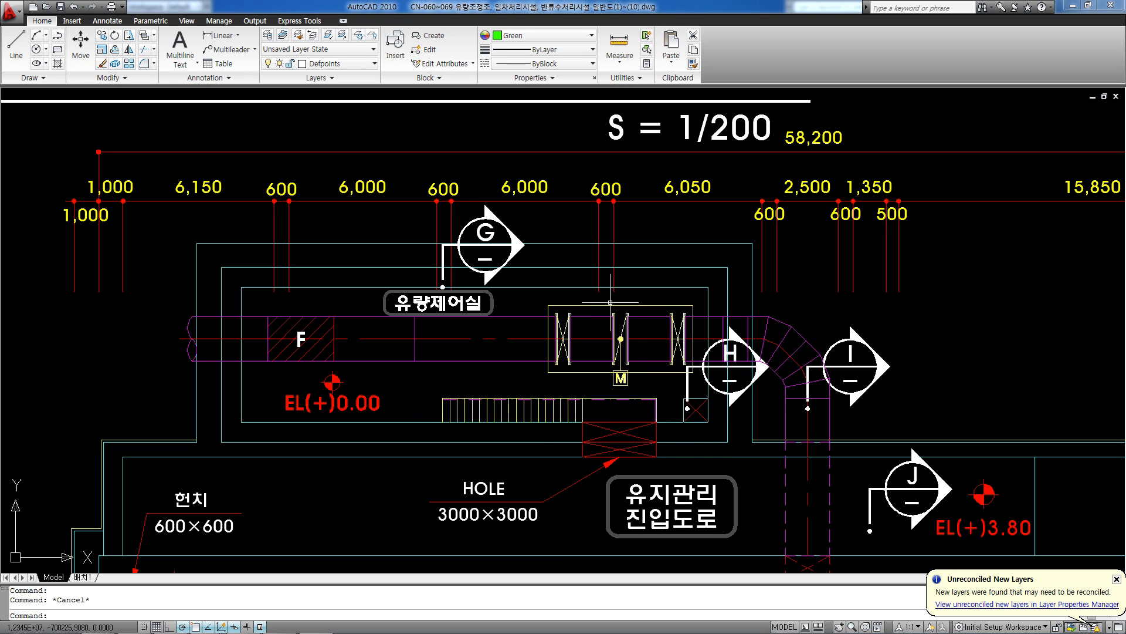
key(Escape)
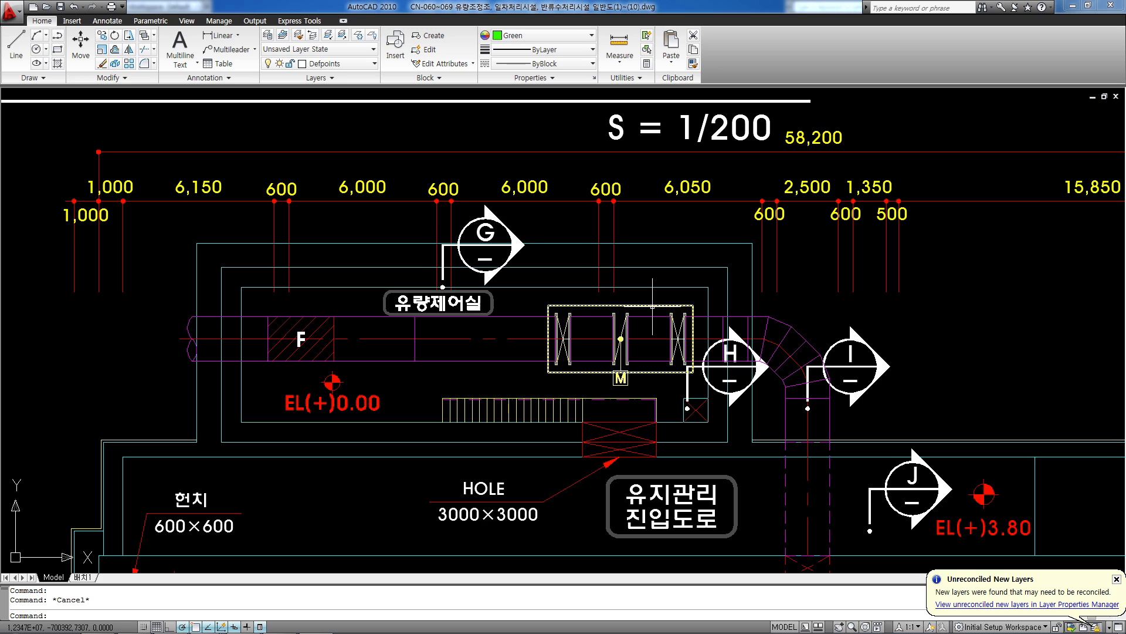
middle_drag(422, 392, 428, 392)
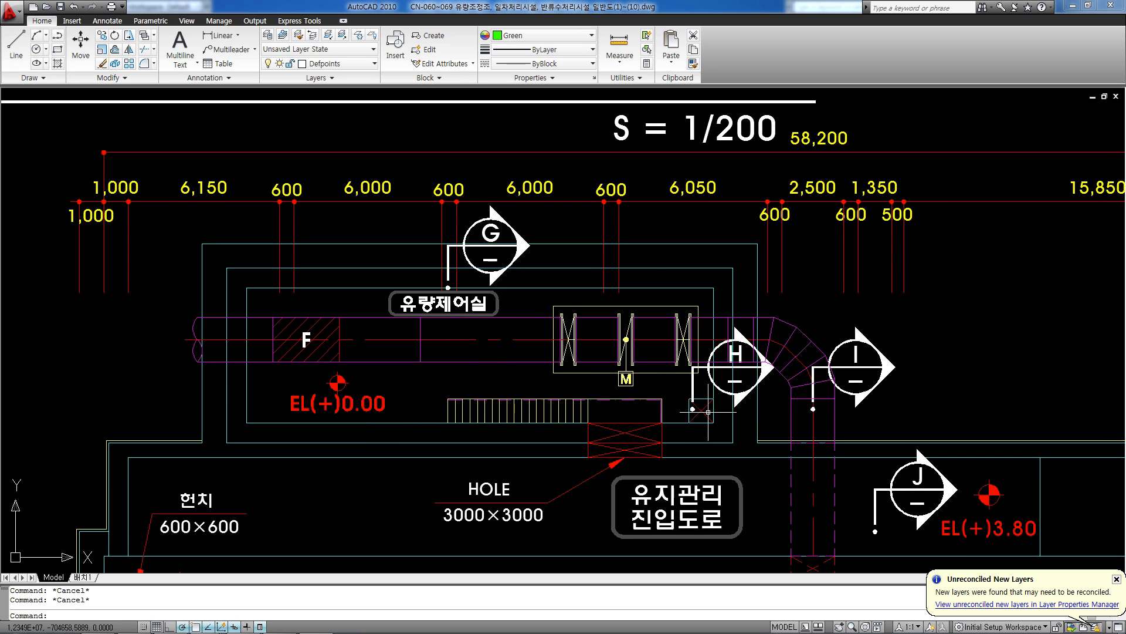
middle_drag(715, 408, 677, 403)
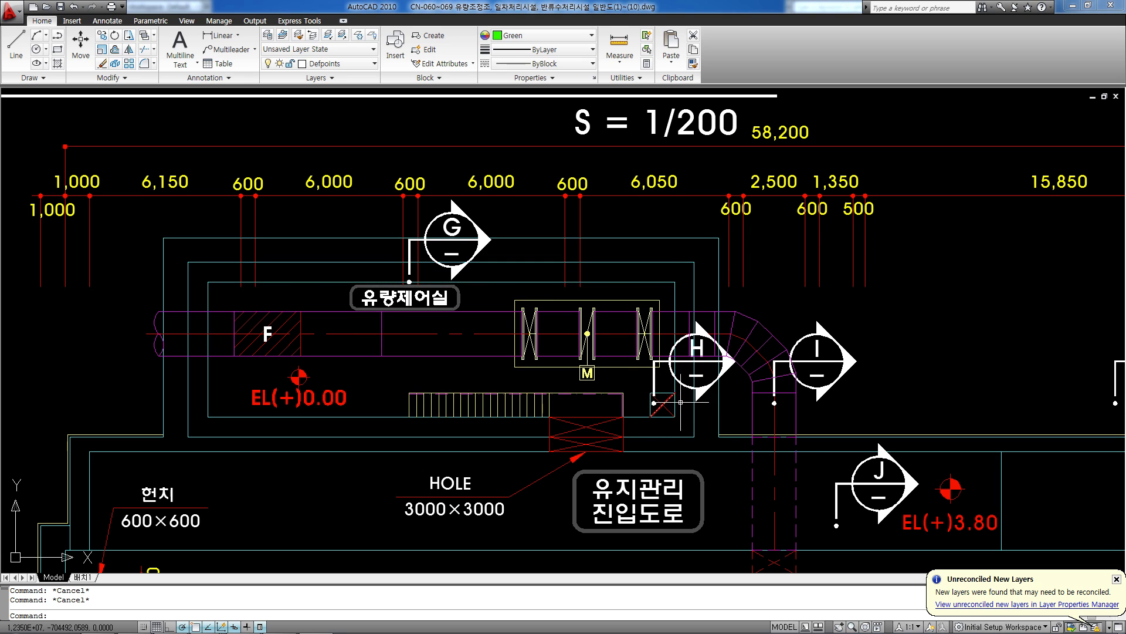
middle_drag(449, 439, 462, 406)
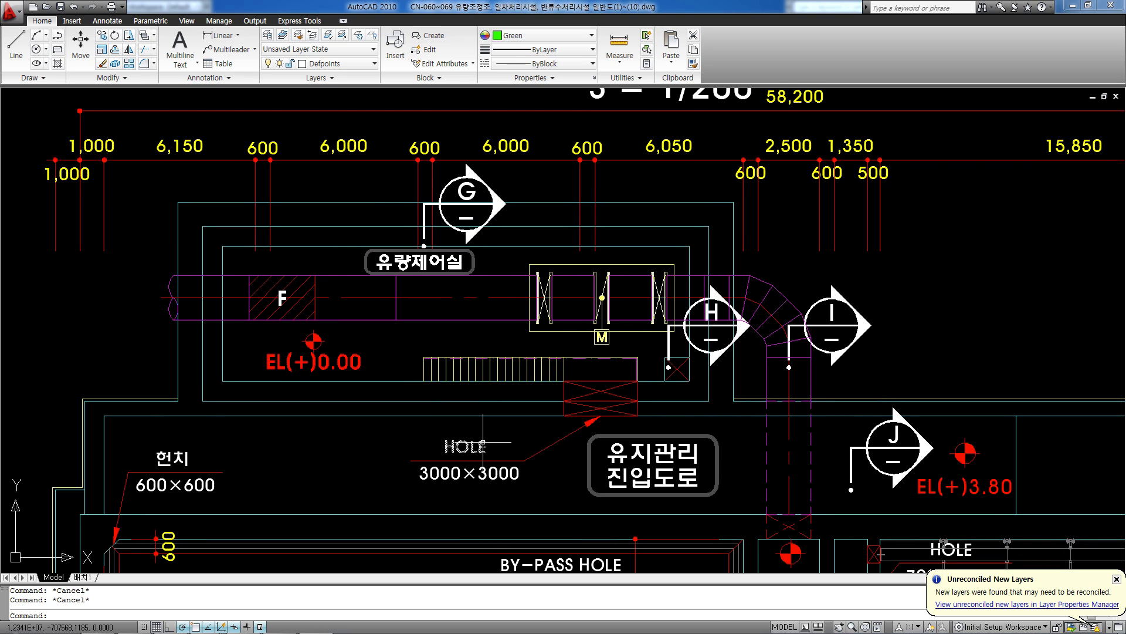
scroll(483, 441, down, 4)
scroll(598, 530, up, 3)
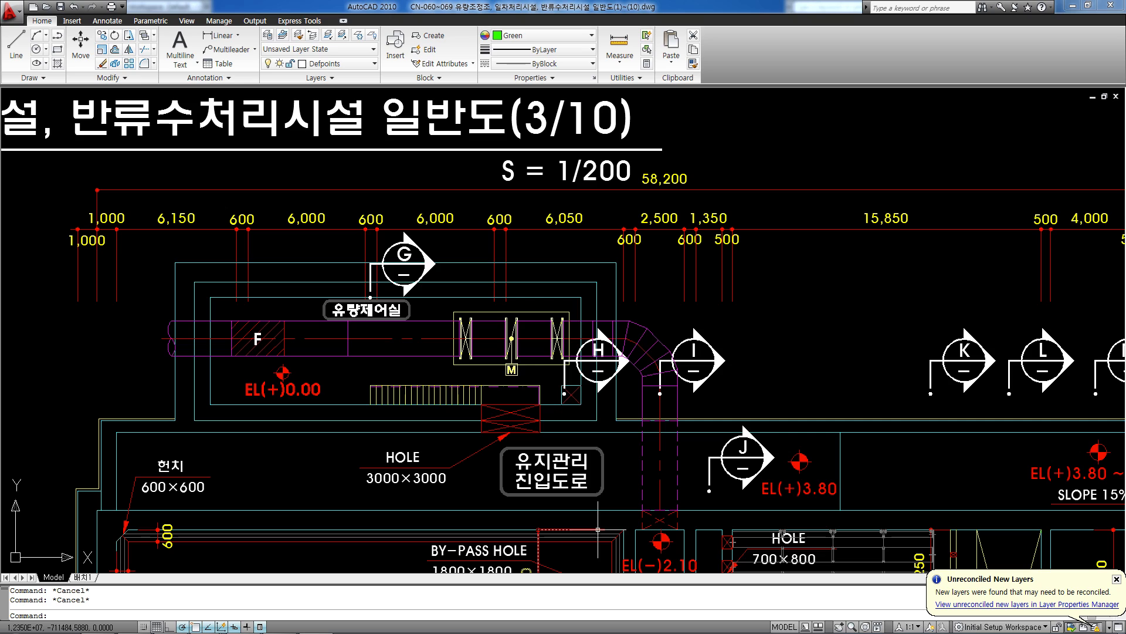
scroll(614, 475, down, 8)
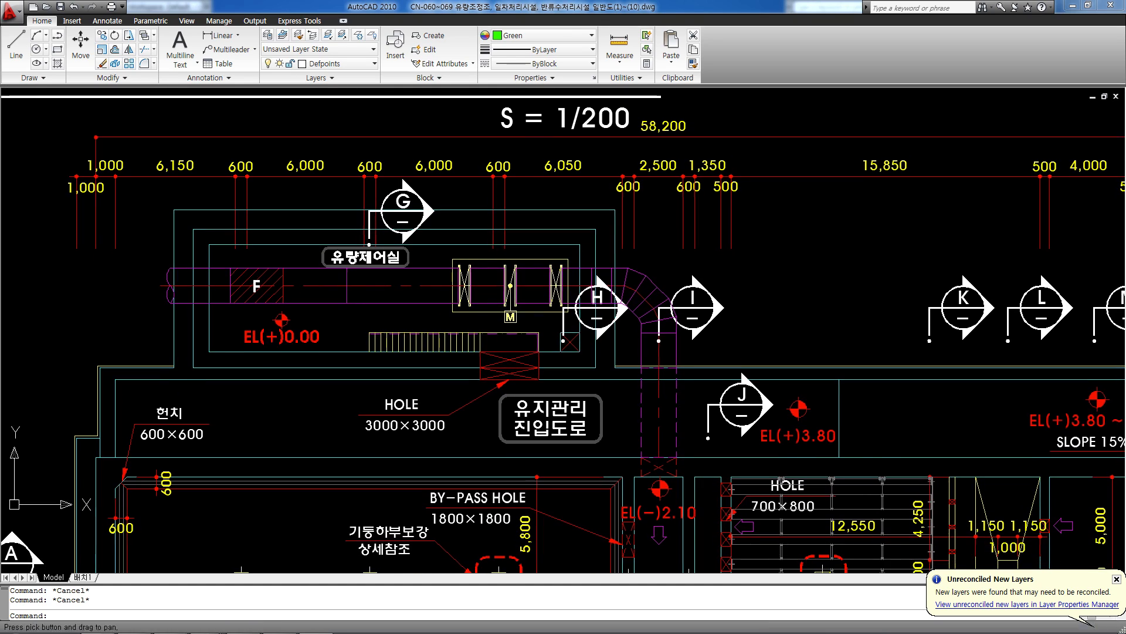
Go to section H-H and inspect the access road, slab levels and both ends of the structure.
middle_drag(517, 277, 512, 238)
middle_drag(499, 505, 494, 370)
scroll(496, 381, up, 5)
mouse_move(554, 441)
middle_down()
mouse_move(551, 305)
mouse_move(575, 167)
middle_up()
middle_drag(560, 523, 587, 183)
middle_drag(522, 533, 512, 210)
middle_drag(521, 480, 516, 248)
middle_drag(533, 434, 536, 314)
middle_drag(531, 457, 603, 193)
middle_drag(591, 440, 586, 211)
middle_drag(531, 522, 528, 271)
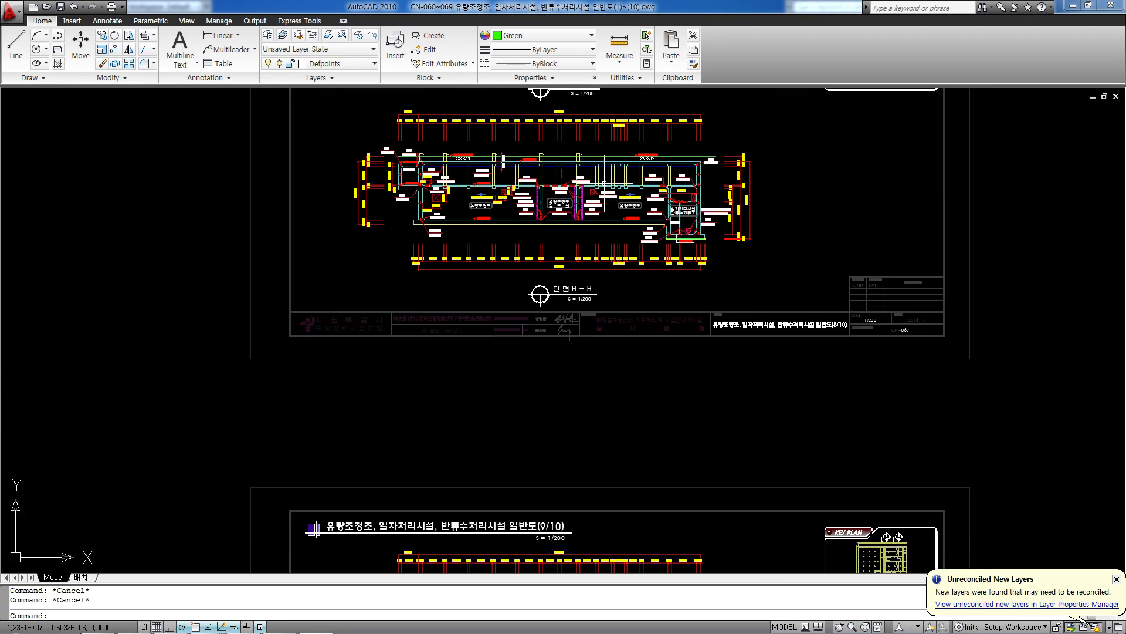
scroll(529, 272, up, 5)
scroll(471, 285, up, 2)
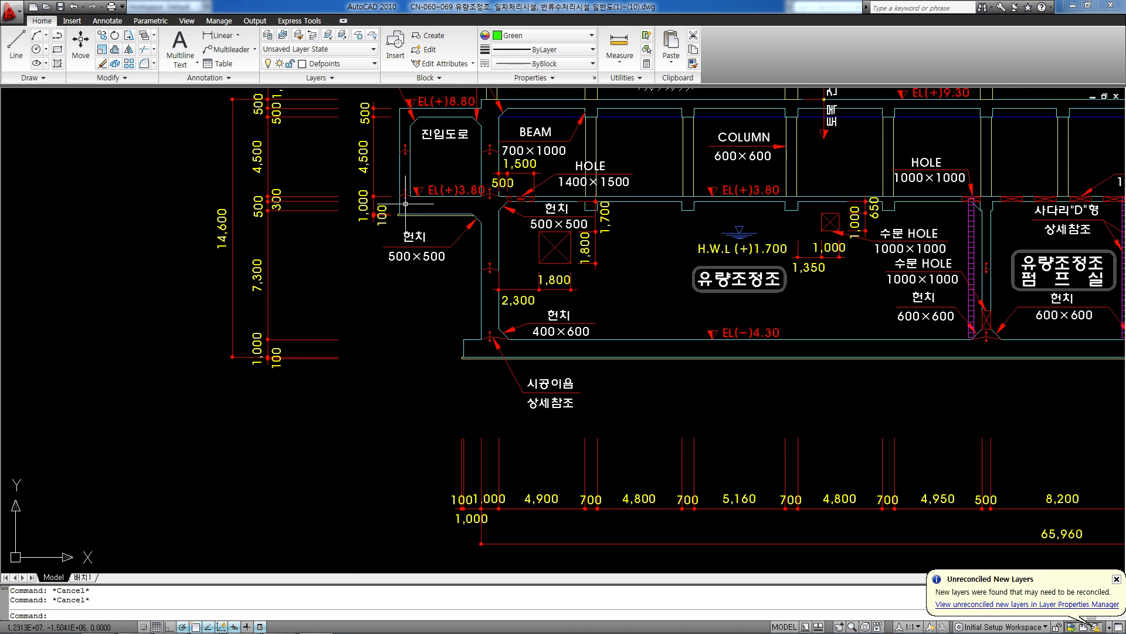
scroll(420, 210, down, 5)
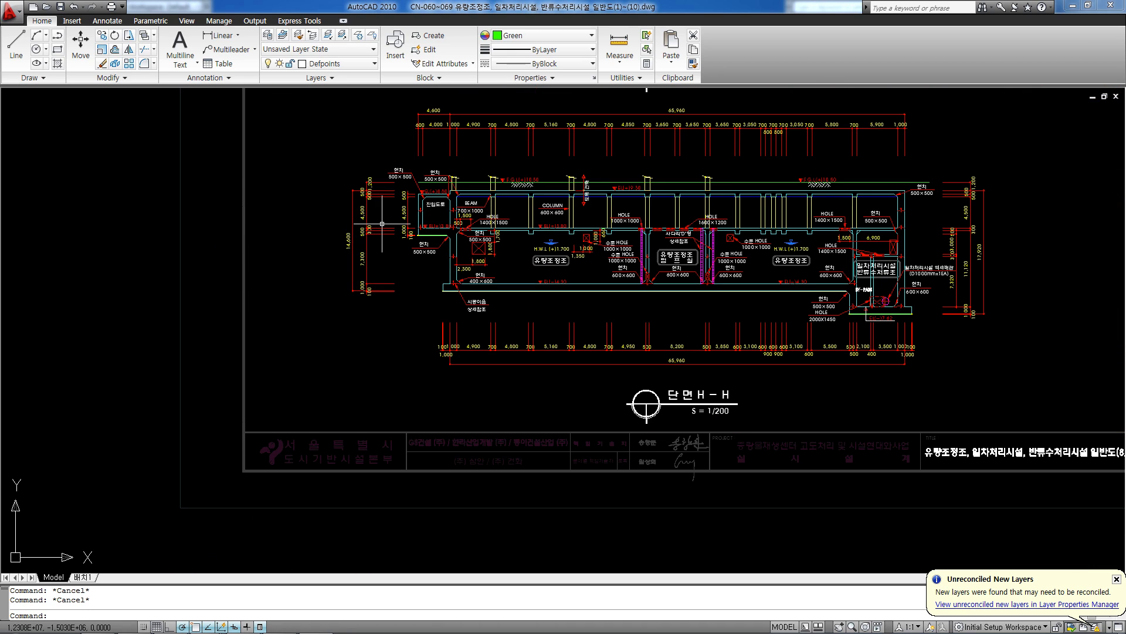
middle_drag(534, 239, 525, 237)
scroll(970, 240, up, 5)
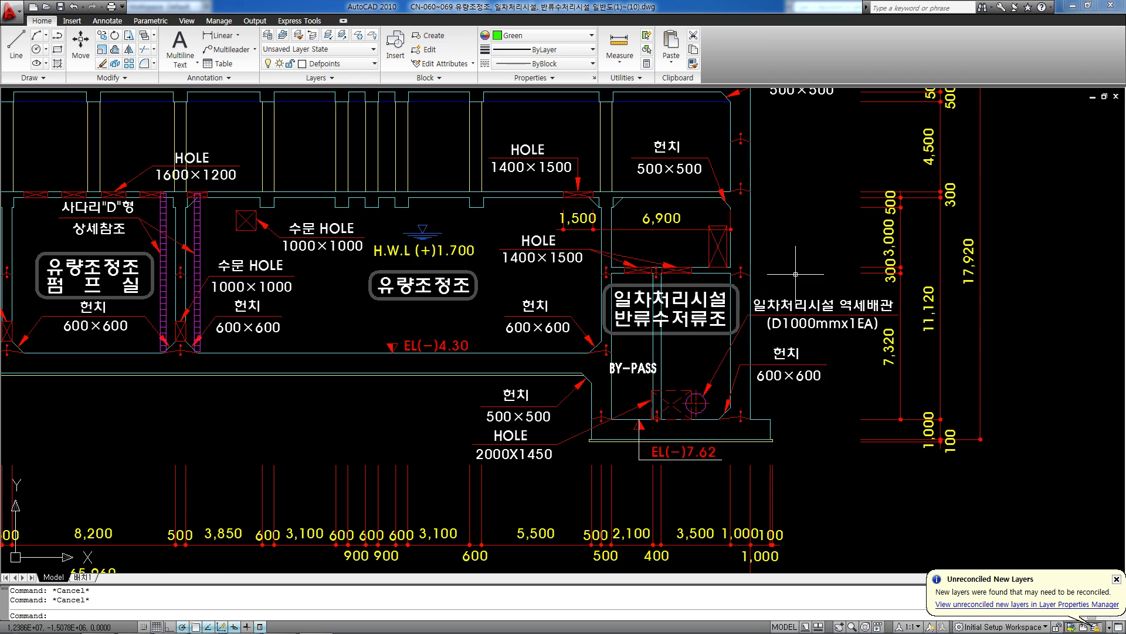
scroll(796, 273, down, 5)
middle_drag(393, 241, 549, 297)
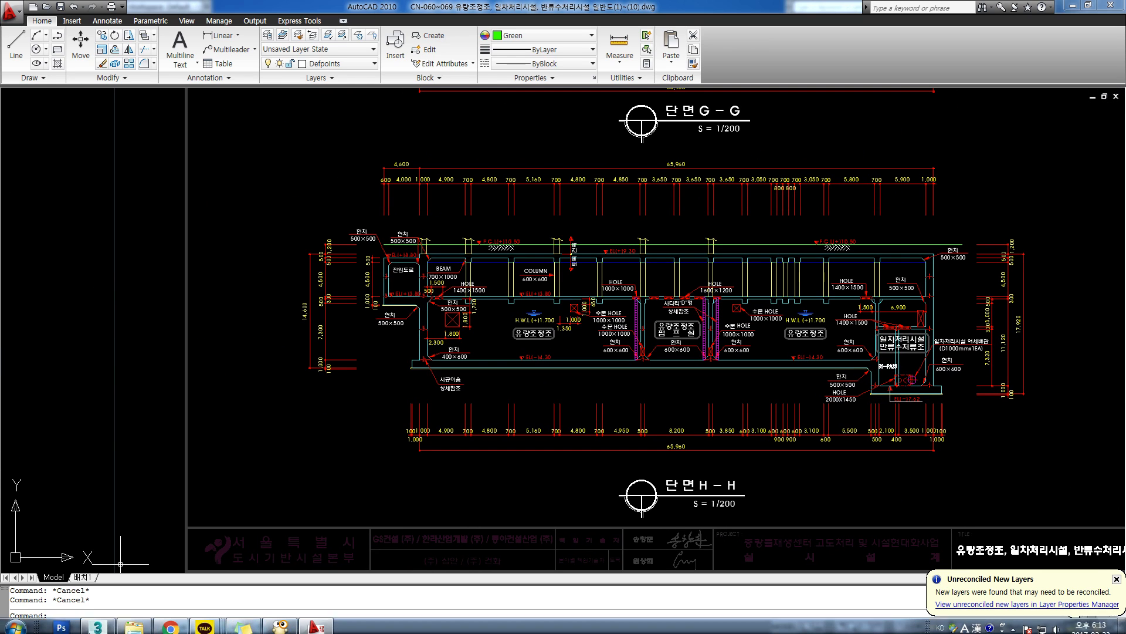
Switch to 3ds Max and compare the floor slab with the section and plan drawings in the Left and Top views.
click(97, 623)
scroll(422, 301, down, 3)
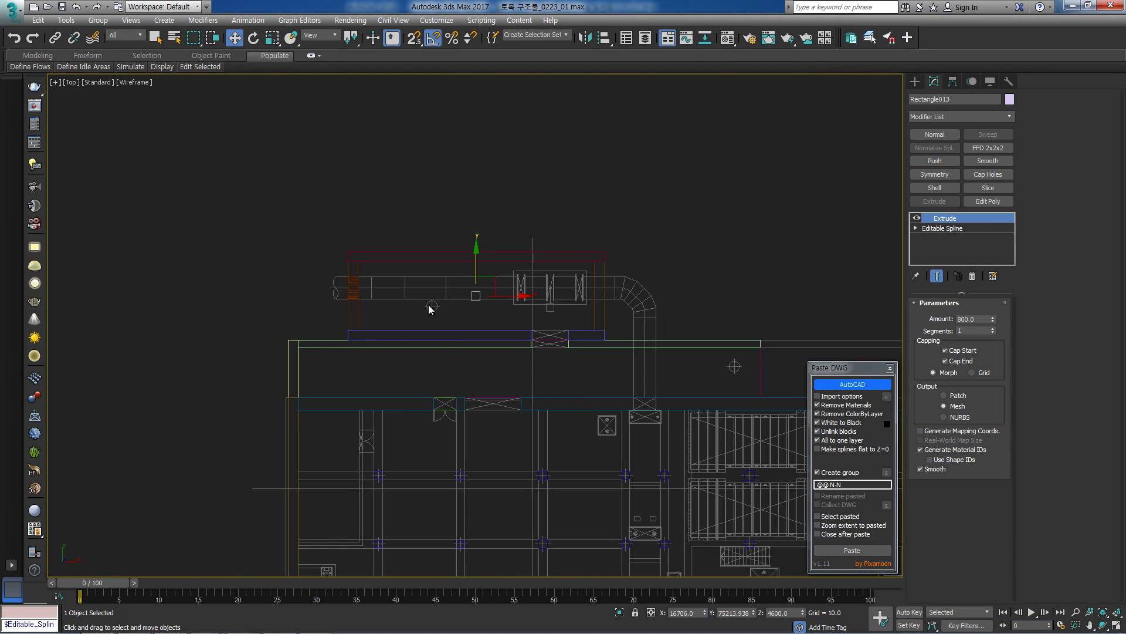
scroll(530, 387, up, 3)
scroll(487, 350, down, 2)
key(l)
scroll(487, 350, up, 3)
middle_drag(487, 351, 506, 320)
scroll(516, 327, down, 3)
mouse_move(584, 334)
middle_down()
mouse_move(522, 348)
mouse_move(584, 343)
middle_up()
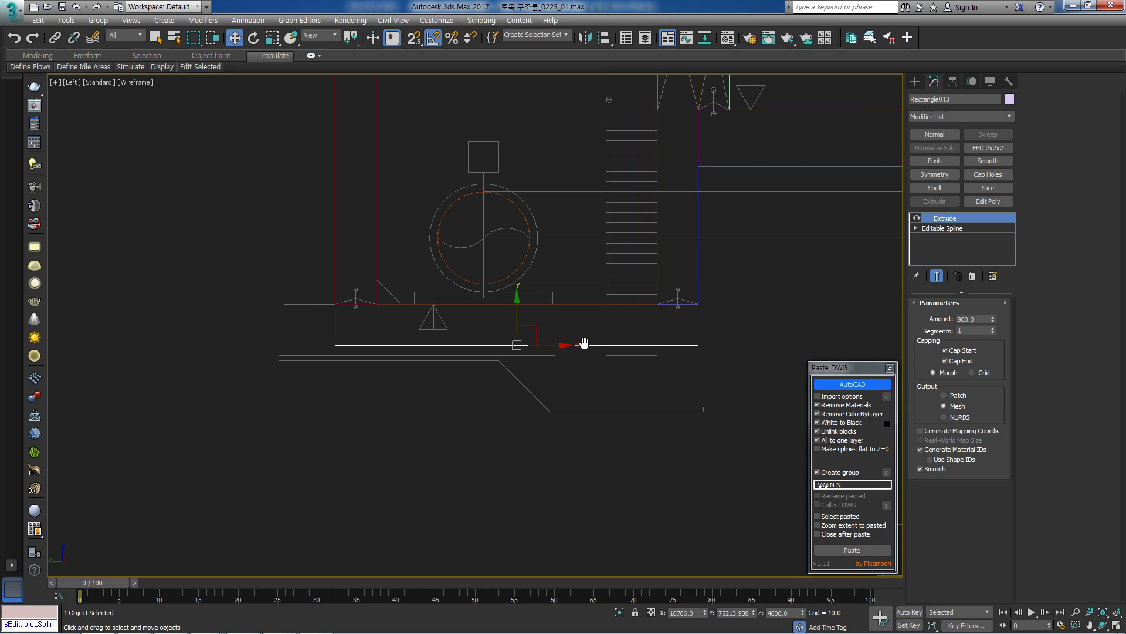
key(t)
scroll(584, 342, up, 4)
scroll(586, 342, down, 4)
middle_drag(585, 343, 512, 339)
scroll(512, 339, up, 2)
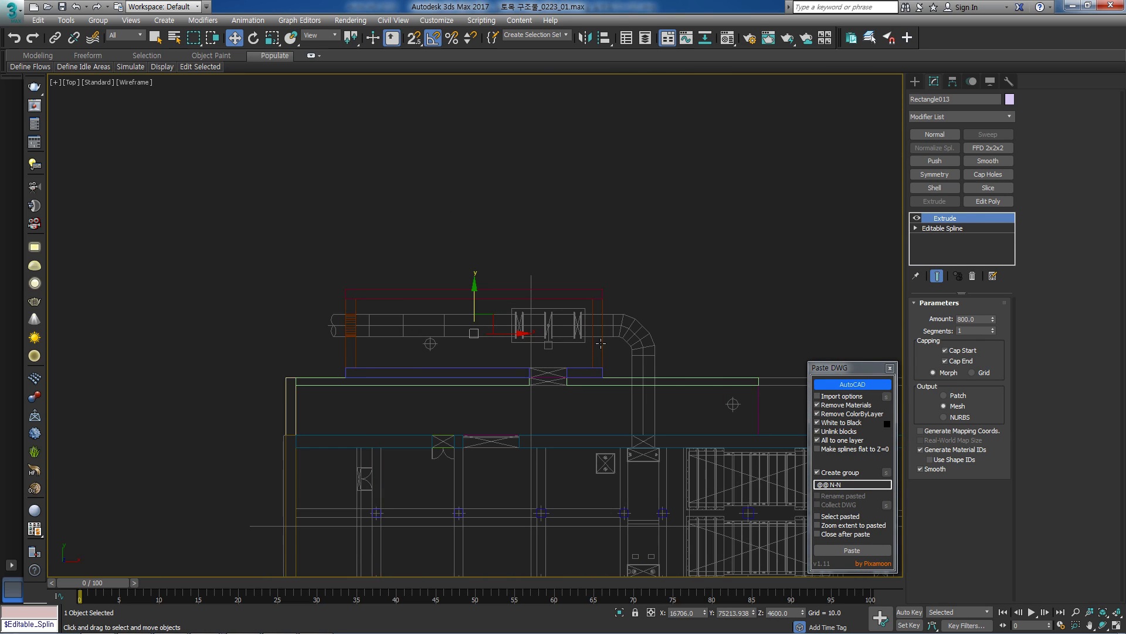
Unhide the @@ B3F plan drawing and hide the other plan that overlaps it in the Top view.
key(5)
click(474, 223)
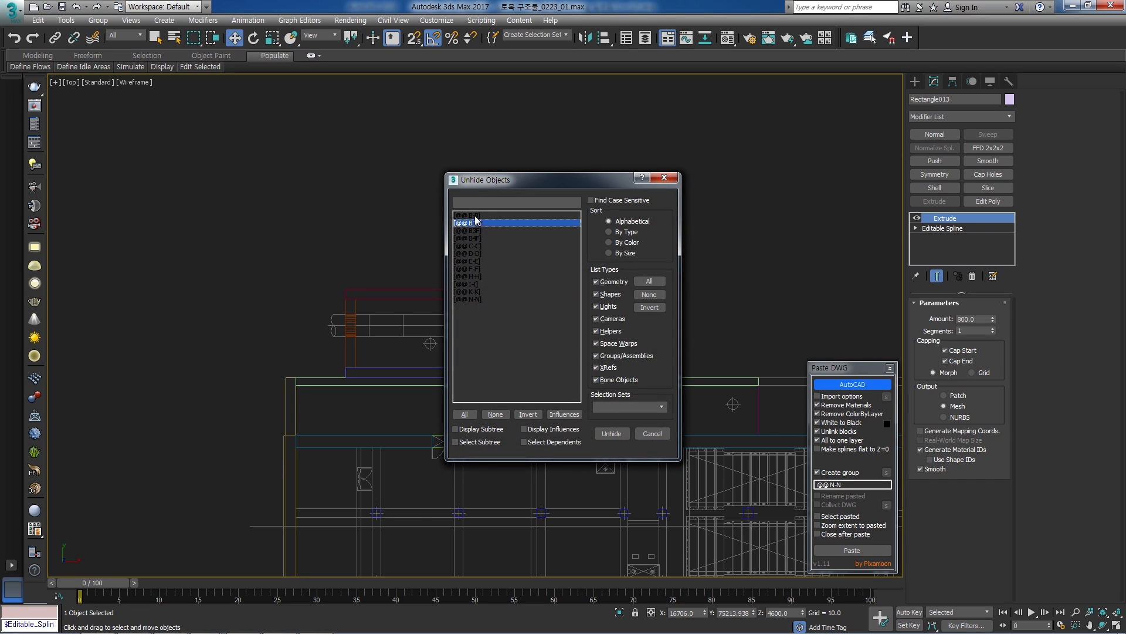
click(480, 231)
double_click(480, 232)
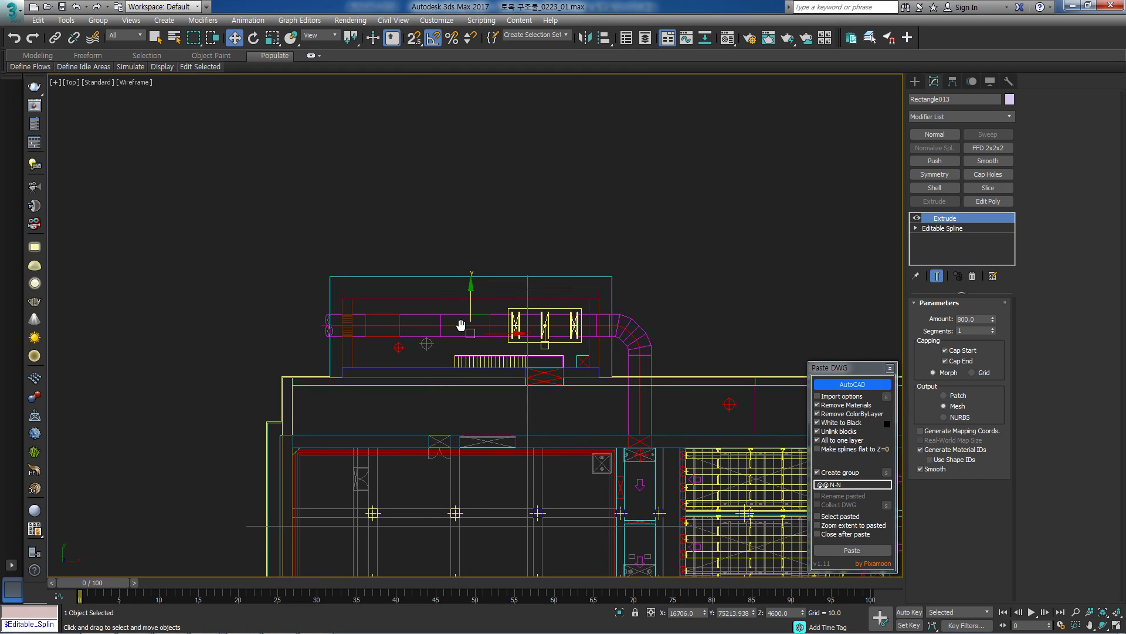
click(607, 284)
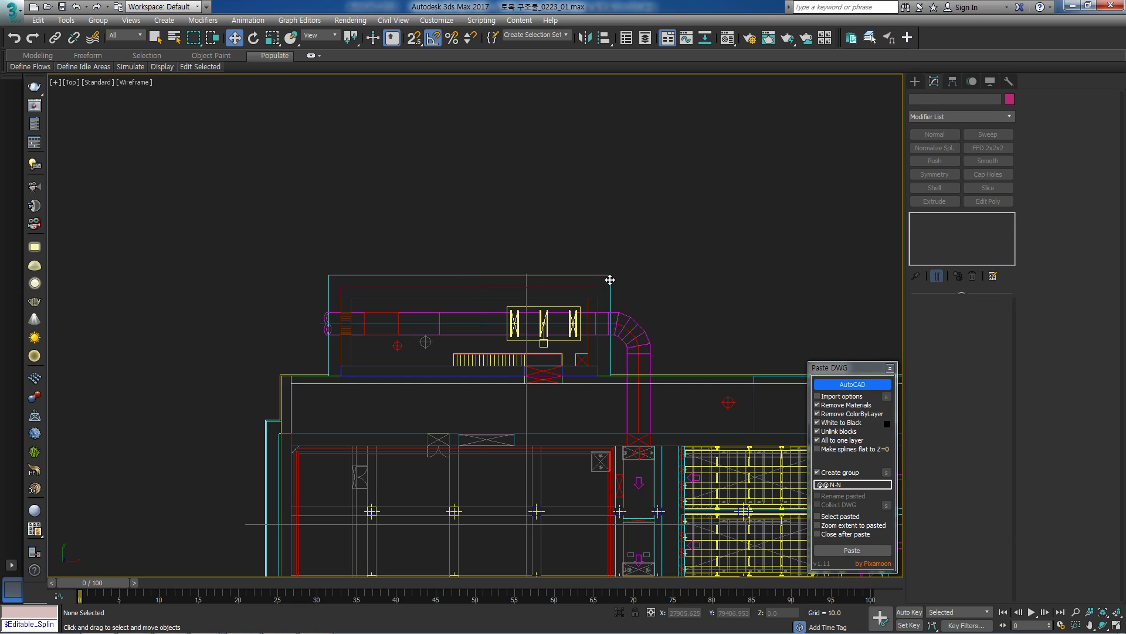
click(610, 280)
click(697, 306)
middle_drag(549, 441, 505, 297)
key(alt+f)
click(491, 344)
key(w)
click(490, 339)
right_click(490, 344)
click(508, 317)
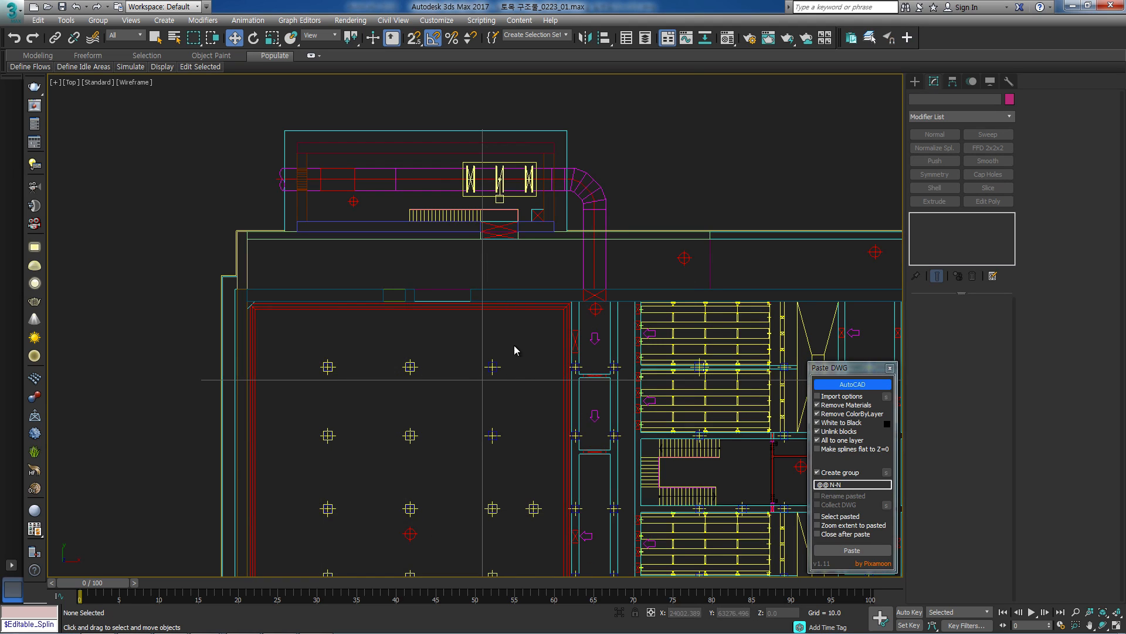
Select the @@ B3F plan group and freeze it as a tracing reference.
click(493, 367)
middle_drag(598, 265, 597, 280)
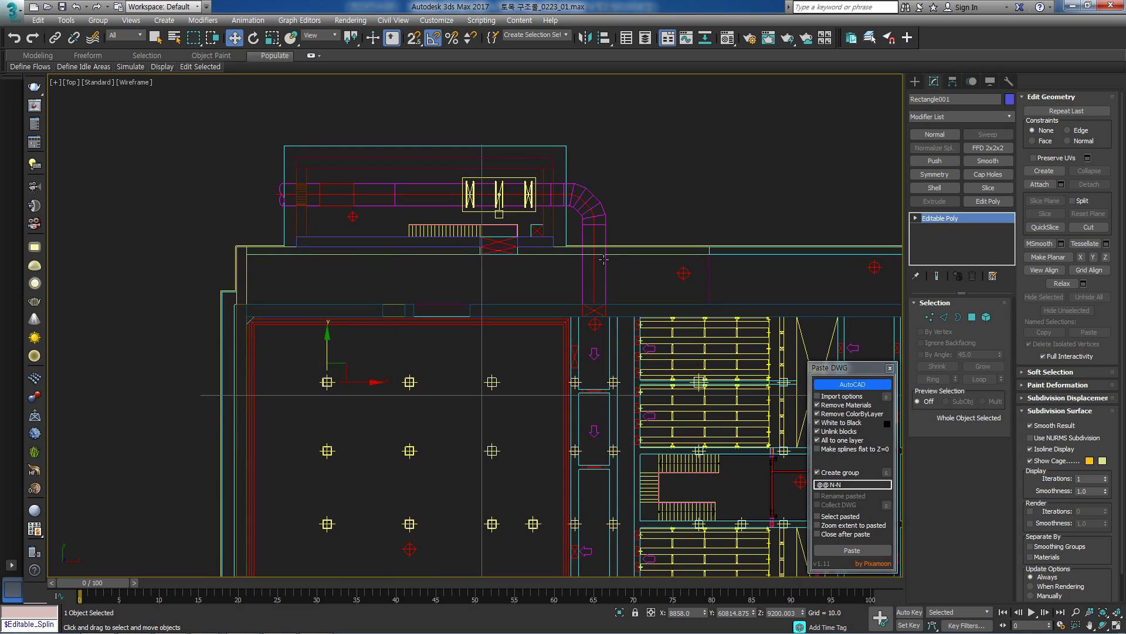
click(584, 208)
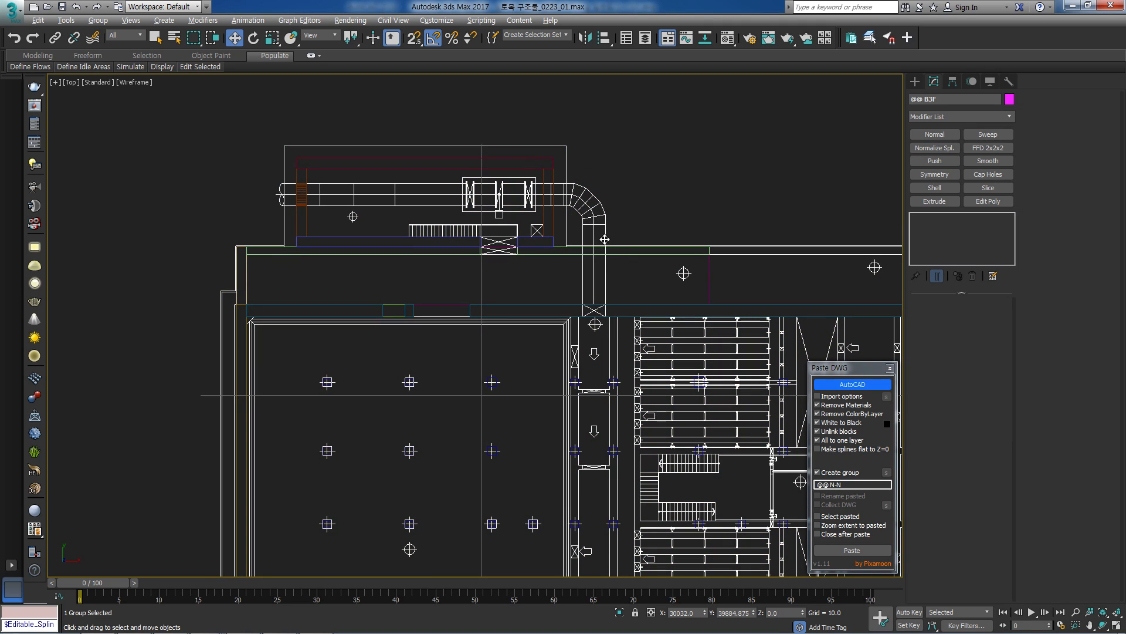
click(525, 247)
scroll(518, 297, up, 10)
scroll(673, 315, down, 3)
scroll(691, 283, down, 2)
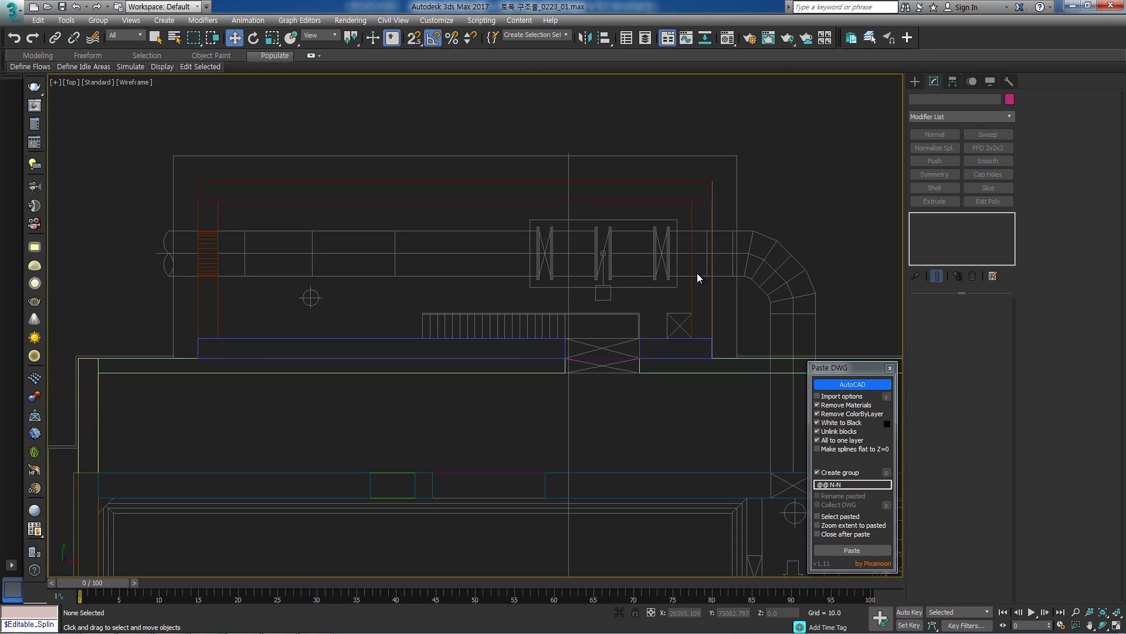
Draw a rectangle over the pipe room's projecting outer slab outline in the plan and convert it to an editable spline.
click(915, 83)
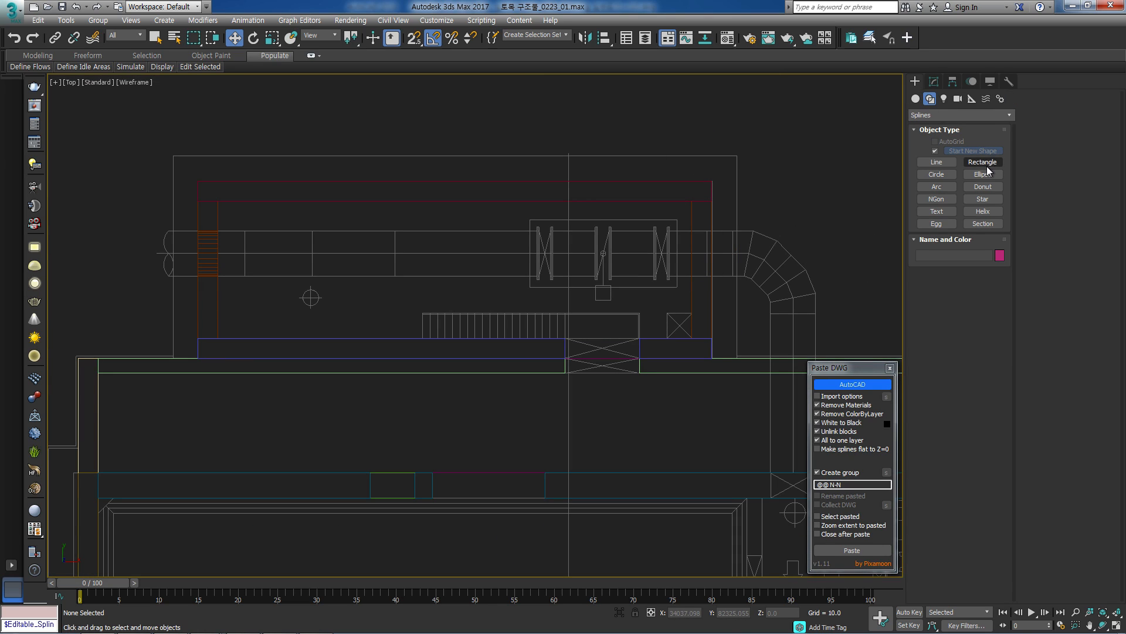
click(987, 164)
key(s)
middle_drag(738, 148, 742, 148)
drag(741, 156, 178, 359)
key(s)
key(w)
middle_drag(328, 262, 347, 281)
key(alt+e)
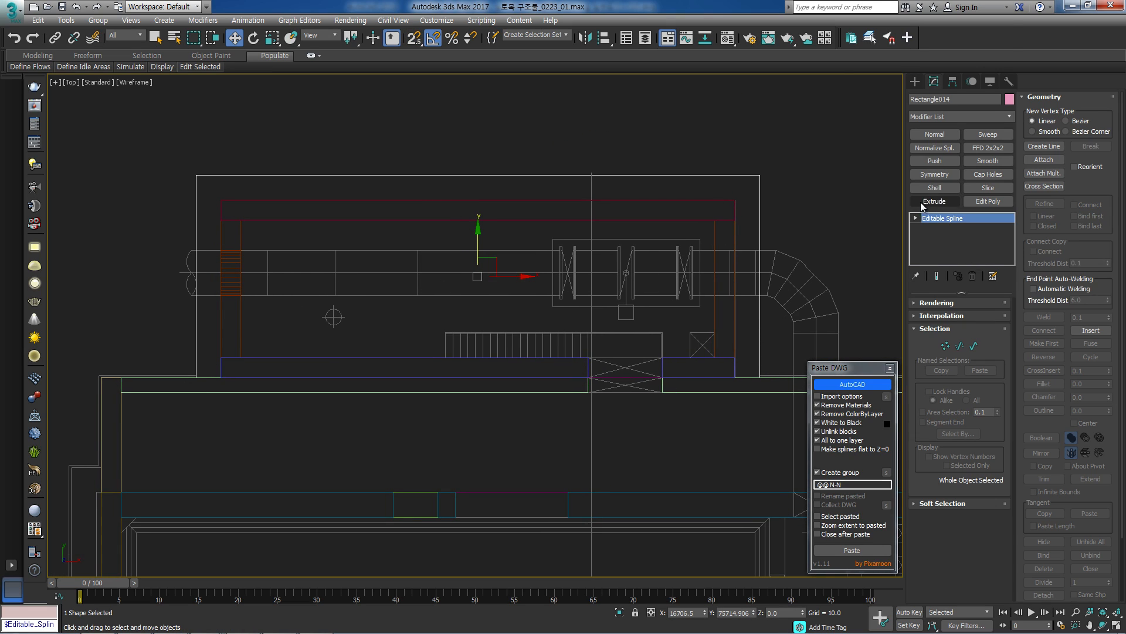
Extrude the new outline by 800 and snap the slab's top to the base of the walls in the Left view.
click(935, 201)
scroll(677, 309, up, 5)
key(l)
key(z)
middle_drag(510, 307, 546, 368)
scroll(516, 305, down, 5)
scroll(545, 369, up, 2)
drag(513, 384, 521, 317)
scroll(433, 302, up, 2)
key(s)
drag(365, 336, 365, 224)
key(s)
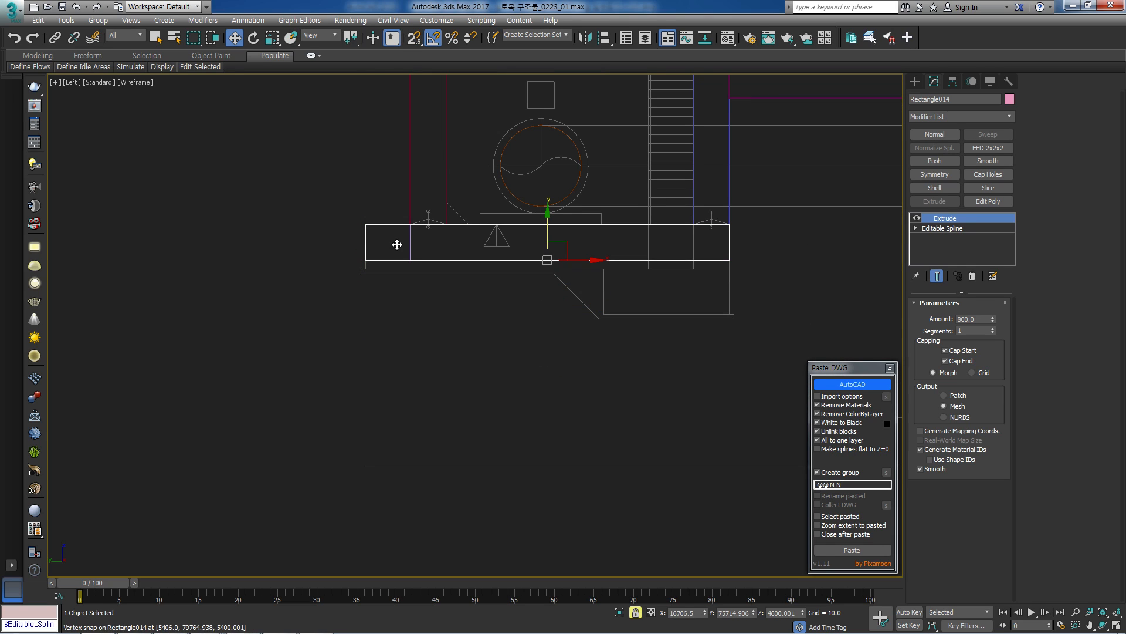
Delete the earlier, narrower floor slab.
click(412, 249)
key(Delete)
middle_drag(684, 268, 677, 286)
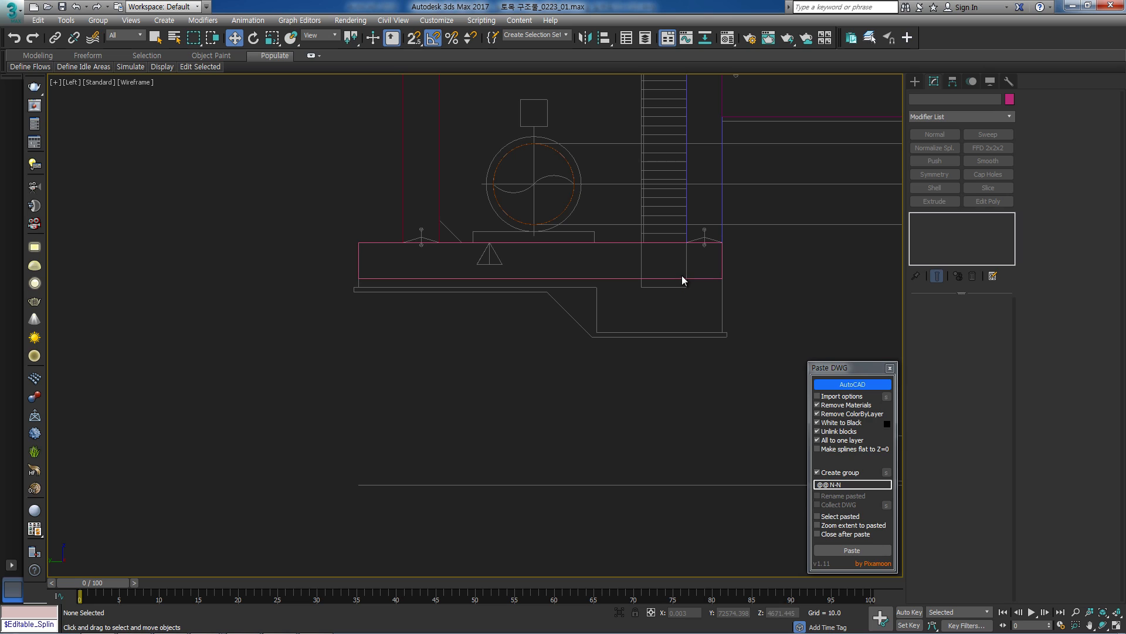
Draw a rectangle of about 1000 × 1000 over the crossed pit beside the end wall in the Top view.
click(683, 279)
key(t)
scroll(683, 305, up, 6)
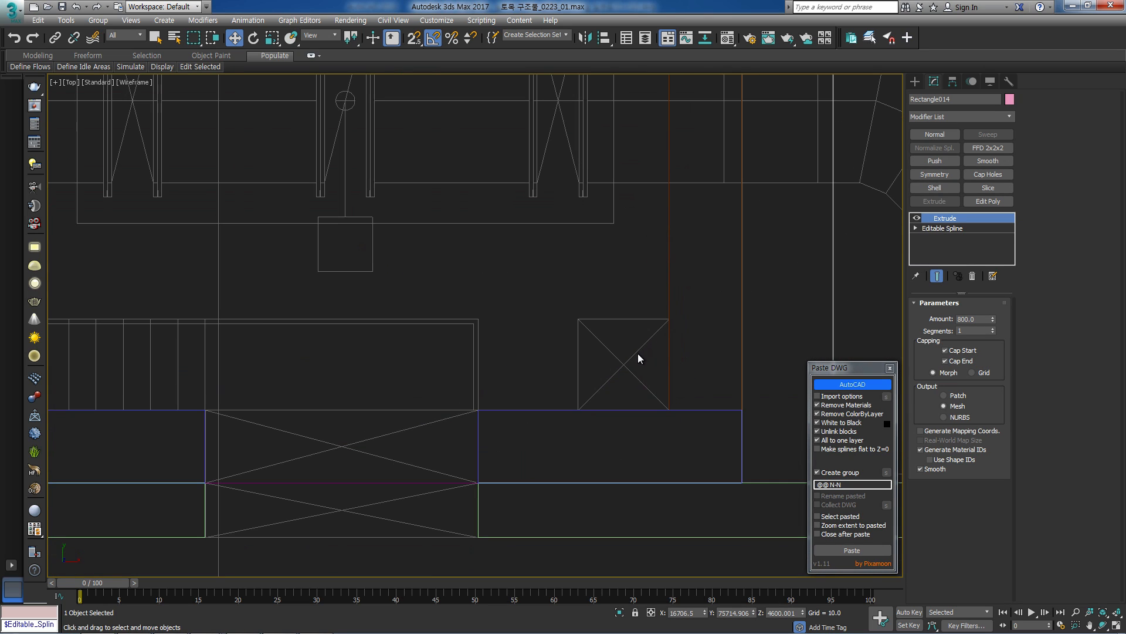
click(916, 81)
click(983, 163)
middle_drag(560, 311, 558, 302)
key(s)
drag(566, 305, 661, 394)
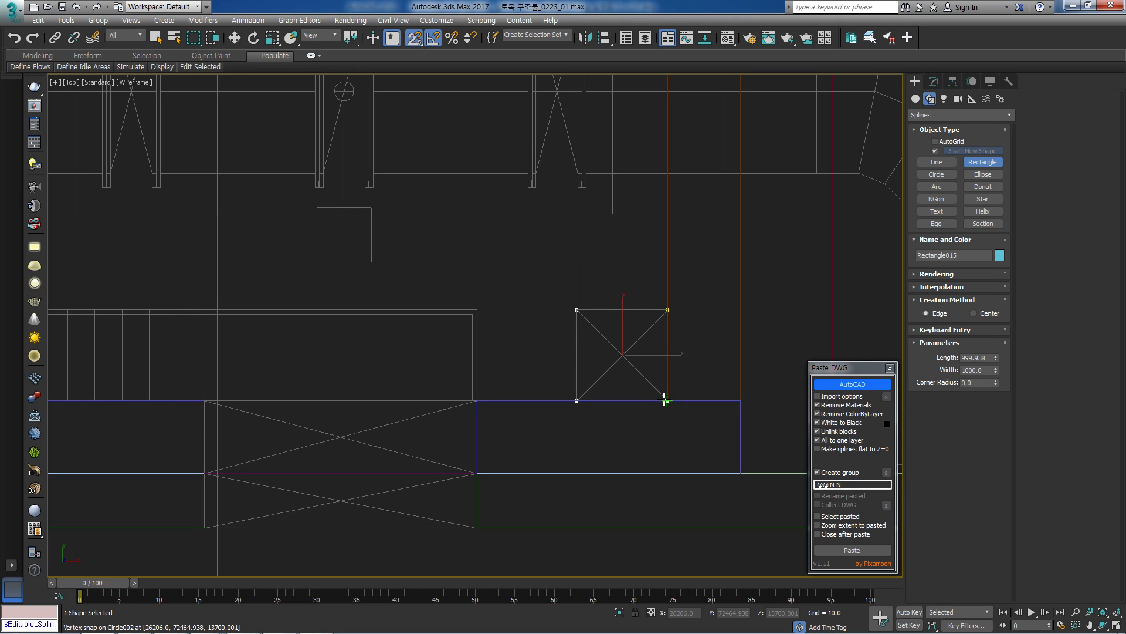
key(w)
key(s)
Attach the pit rectangle to the floor slab's editable spline and select it at spline level.
scroll(669, 358, down, 5)
click(714, 321)
key(alt+a)
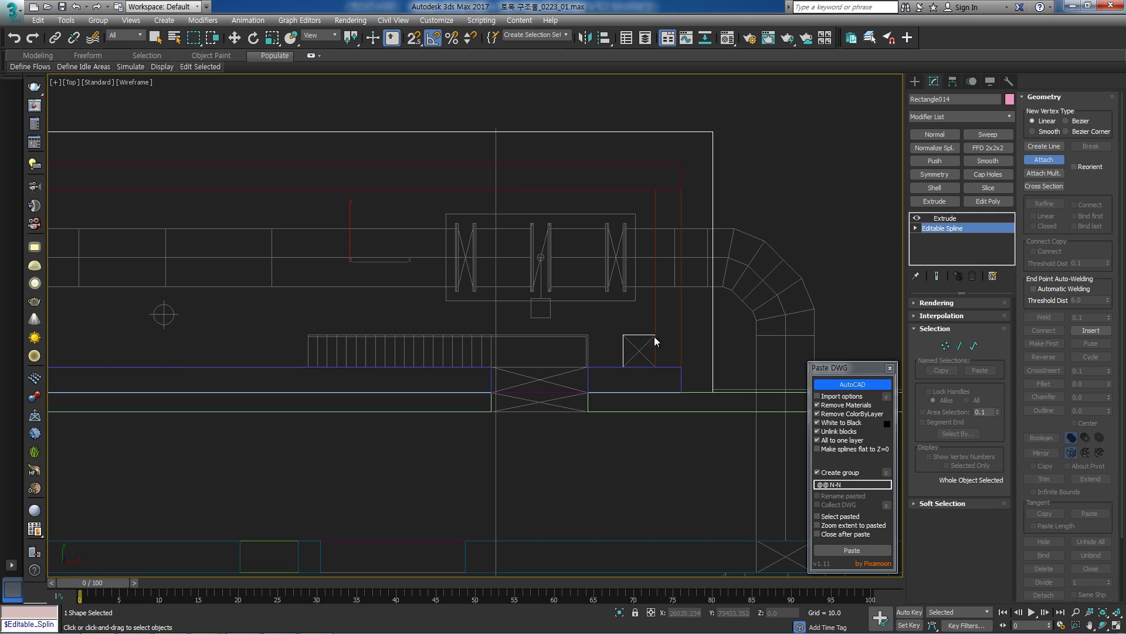
key(3)
key(s)
click(653, 335)
key(s)
Snap the pit spline to the height of the slab outline in the Left view and return to the Extrude modifier.
key(l)
key(z)
scroll(625, 338, down, 8)
middle_drag(626, 286, 617, 444)
drag(608, 422, 613, 323)
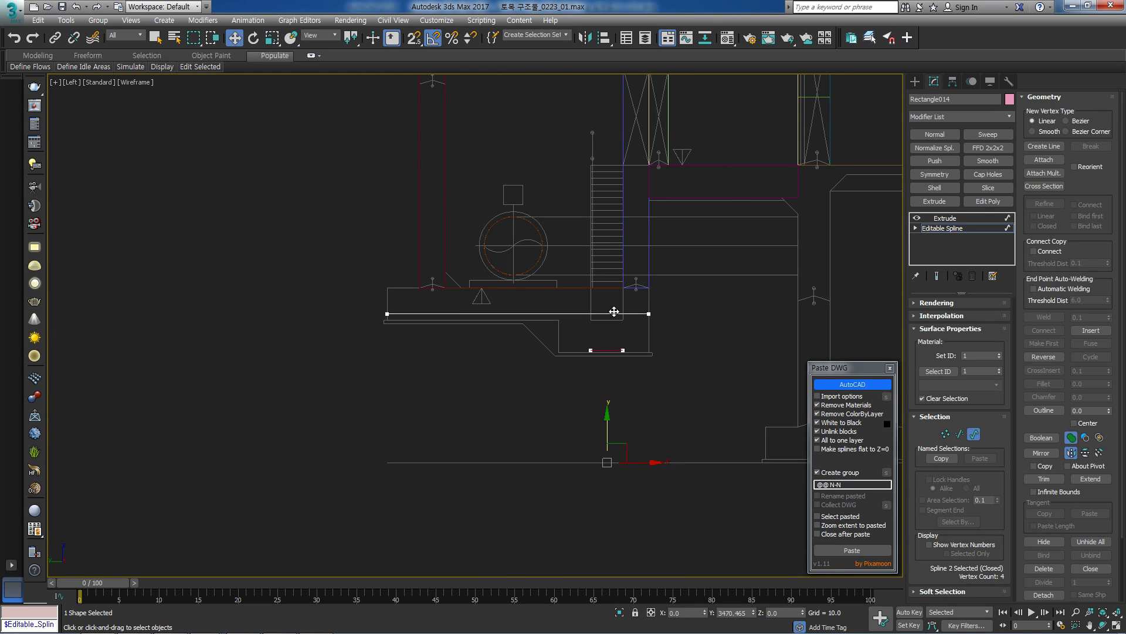
scroll(614, 322, up, 5)
key(space)
key(s)
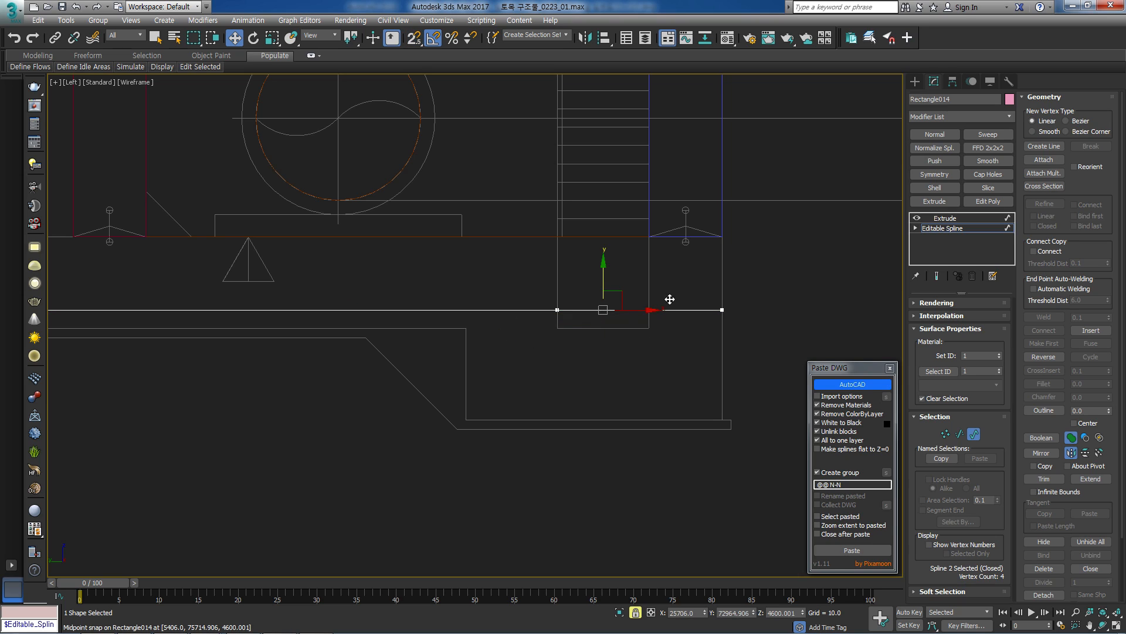
click(945, 217)
scroll(609, 307, down, 4)
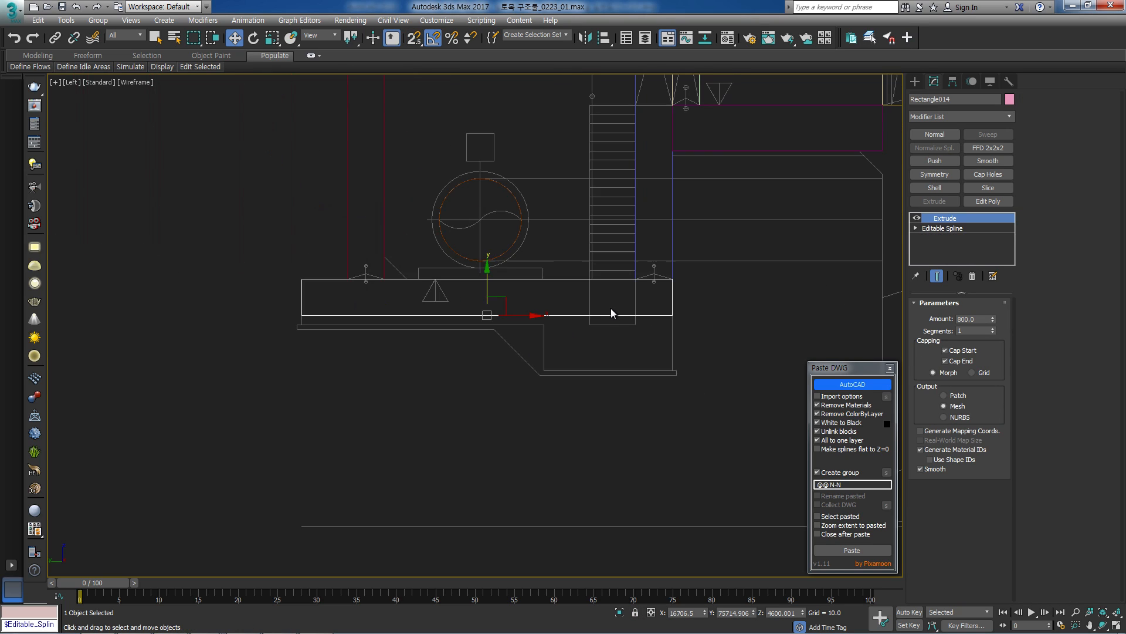
Increase the floor slab's extrusion amount to 829.
scroll(568, 295, up, 4)
drag(994, 321, 994, 312)
scroll(201, 269, up, 2)
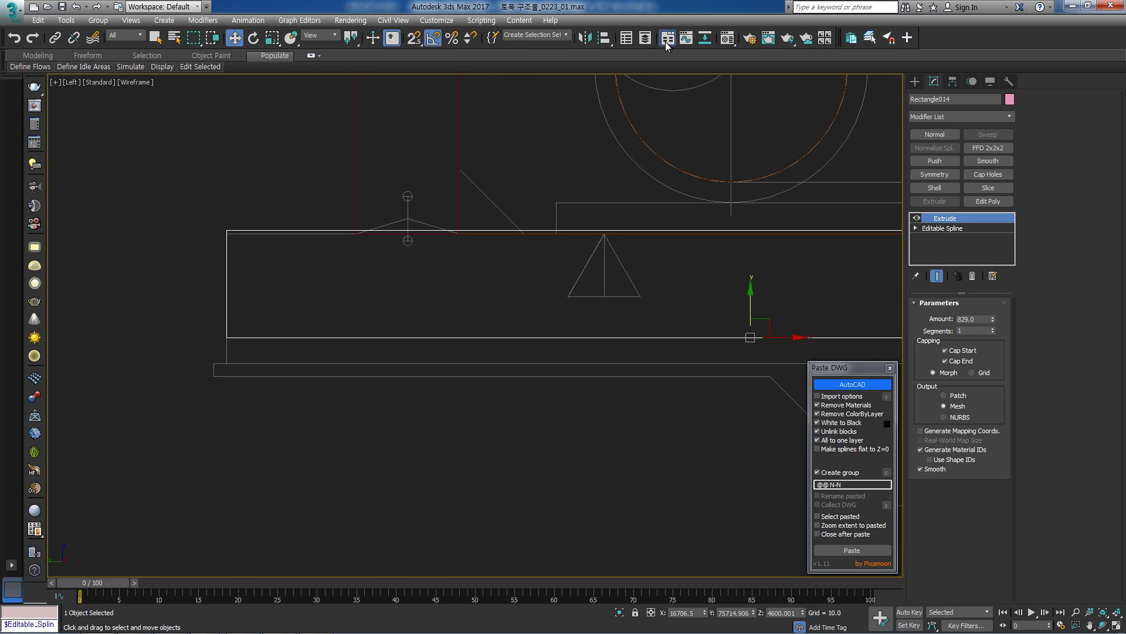
Mirror the floor slab on the Y axis without cloning and snap its top edge to the section's floor line.
click(585, 37)
click(545, 274)
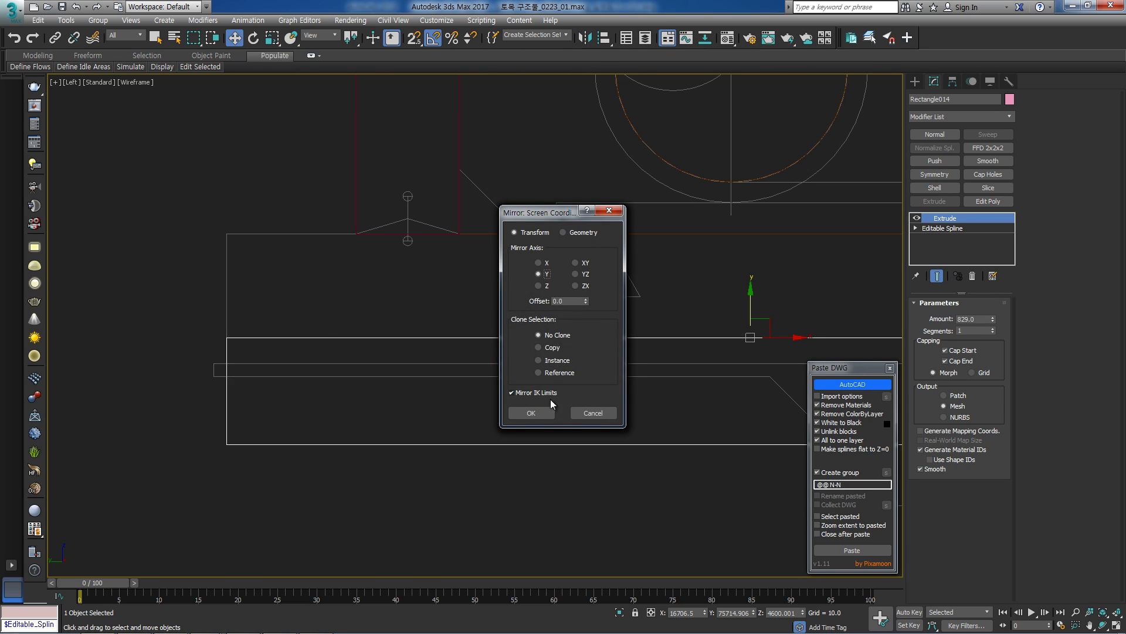
click(532, 414)
drag(244, 340, 257, 239)
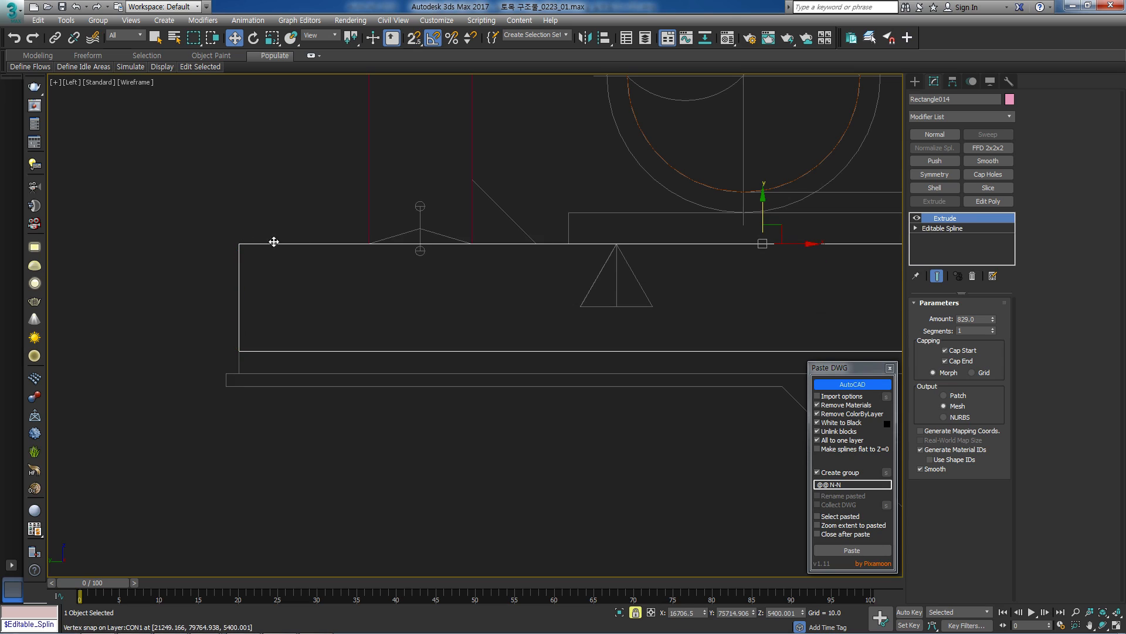
Set the floor slab's extrusion amount to 1000 so its underside meets the section's base line.
drag(995, 322, 966, 113)
scroll(265, 364, up, 5)
middle_drag(436, 405, 497, 399)
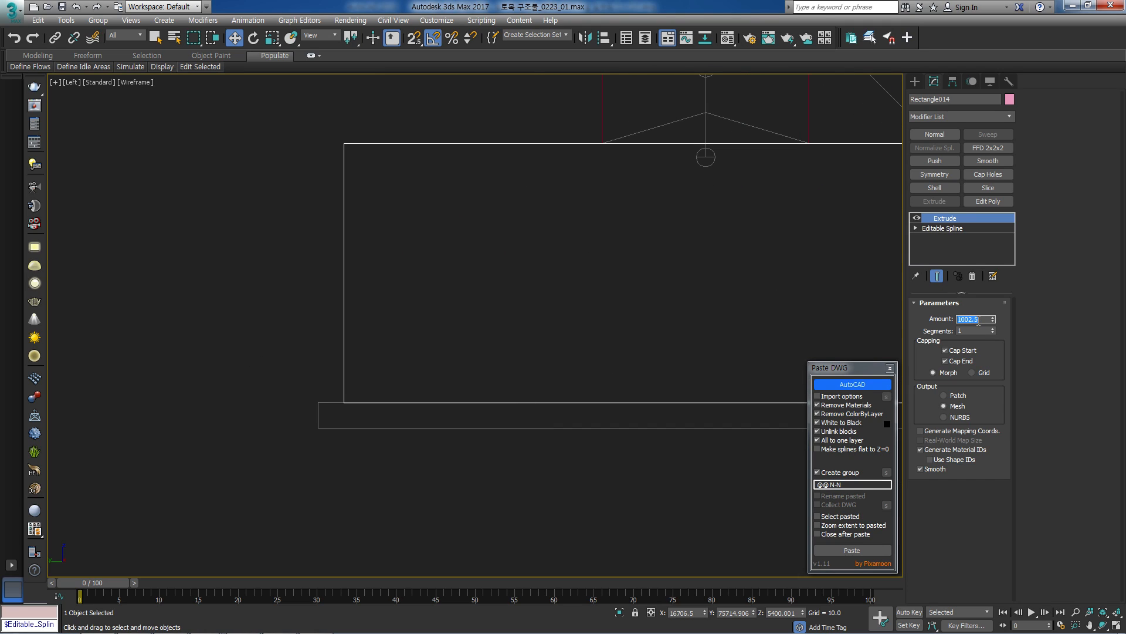
middle_drag(473, 362, 376, 311)
scroll(302, 344, down, 3)
scroll(602, 342, down, 3)
middle_drag(804, 333, 472, 339)
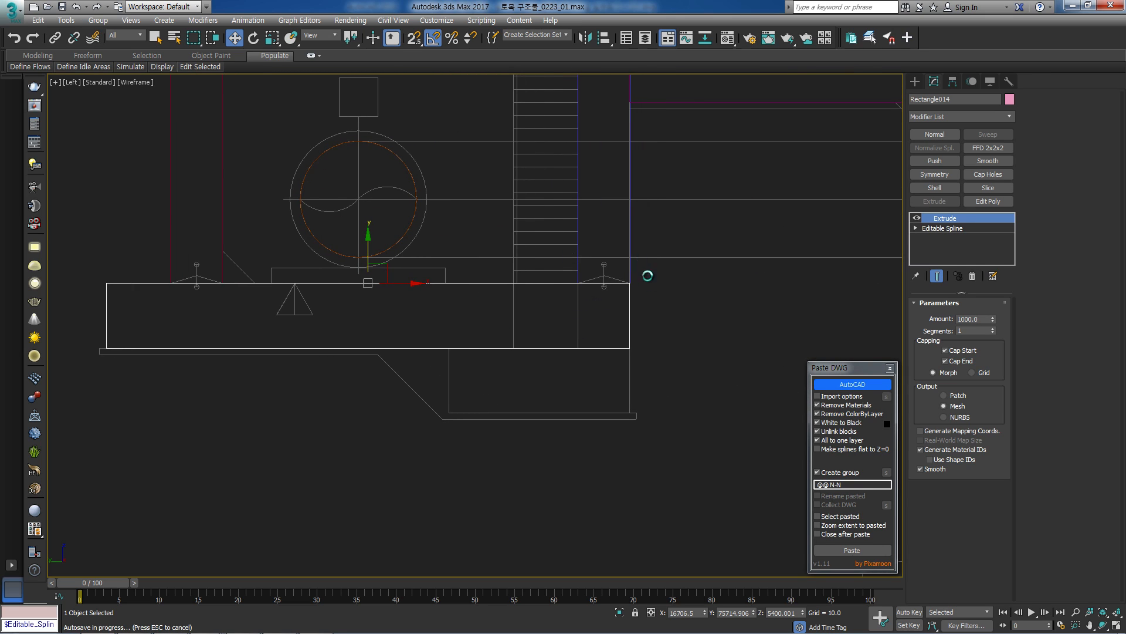
scroll(639, 301, up, 2)
scroll(560, 346, down, 3)
Inspect the floor slab in a shaded 3D view, and compare it with the section in the Left view.
mouse_move(575, 333)
alt+middle_down()
mouse_move(583, 350)
mouse_move(516, 232)
alt+middle_up()
key(F3)
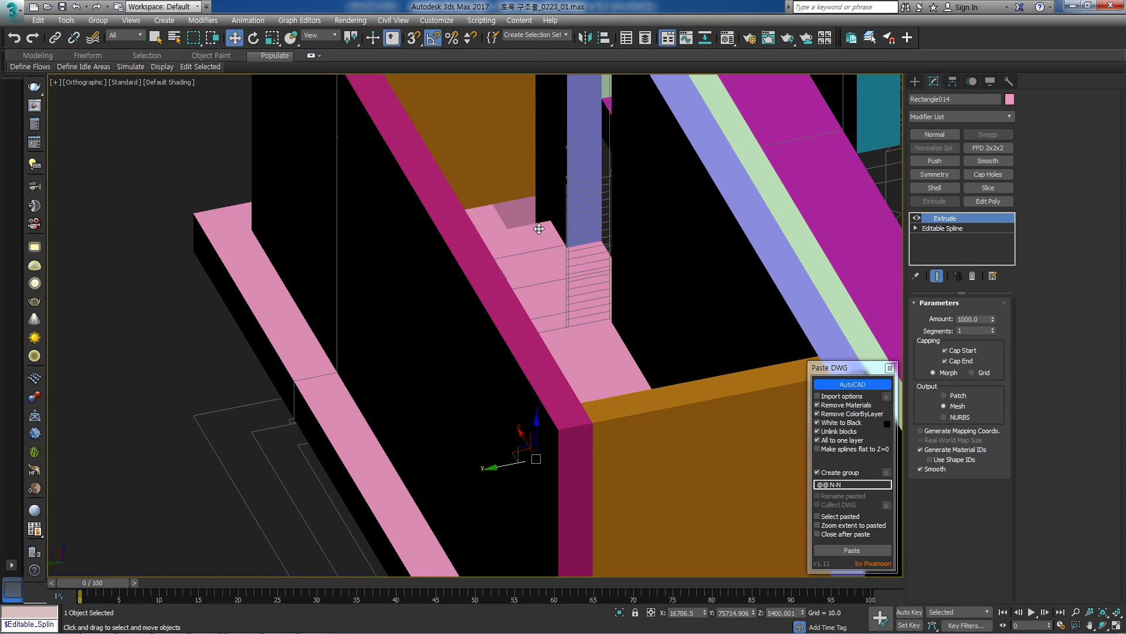
key(f)
scroll(531, 246, up, 2)
scroll(531, 264, down, 2)
key(F3)
middle_drag(634, 272, 643, 261)
key(l)
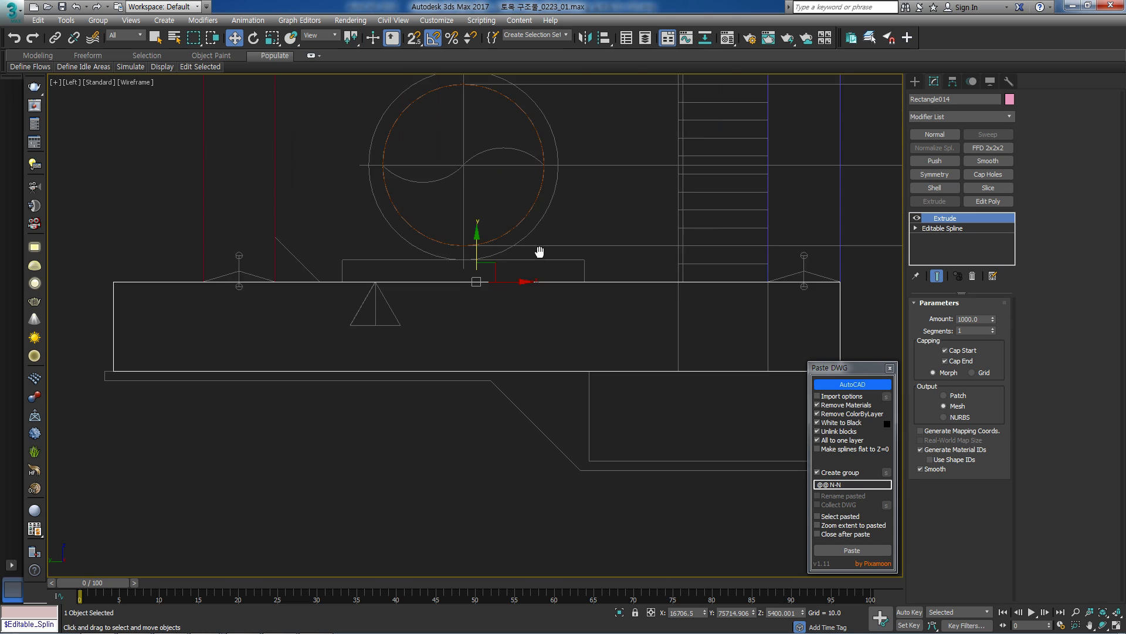
scroll(664, 247, down, 3)
scroll(646, 247, up, 2)
scroll(507, 289, down, 2)
scroll(558, 299, up, 2)
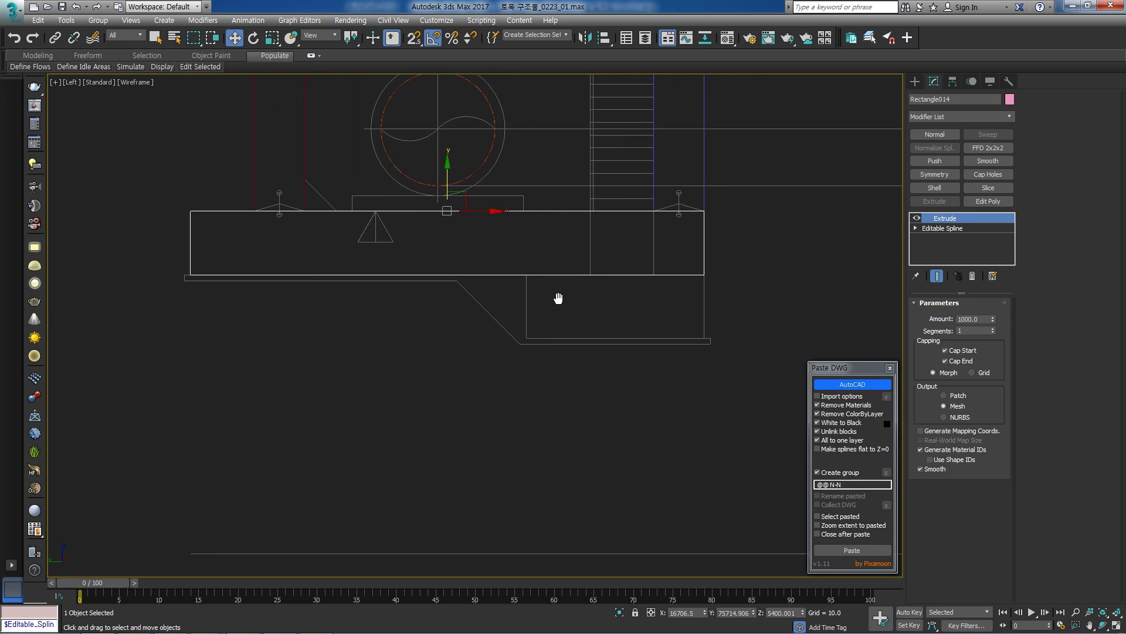
Move the floor slab straight down to uncover the section lines behind it, and undo the move.
click(619, 316)
click(586, 276)
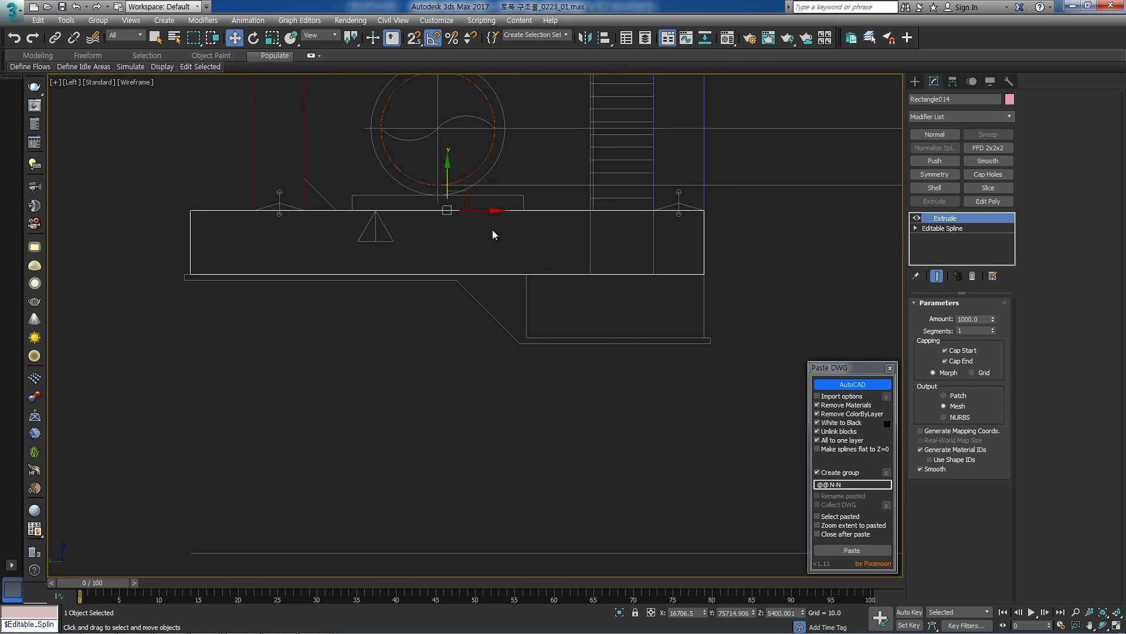
drag(446, 183, 438, 462)
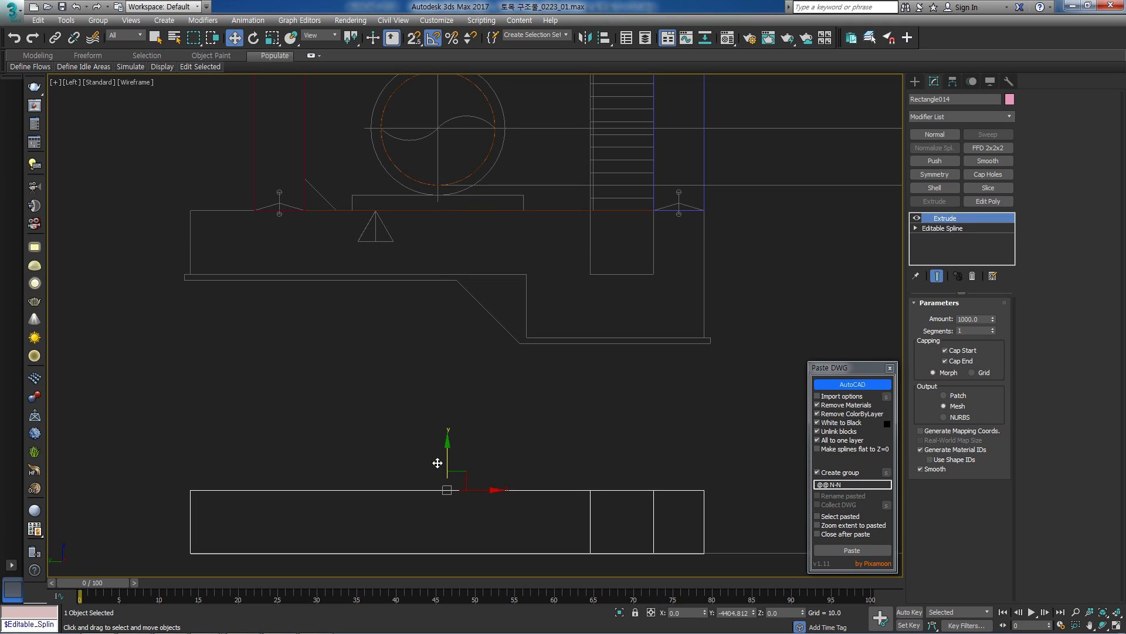
key(ctrl+z)
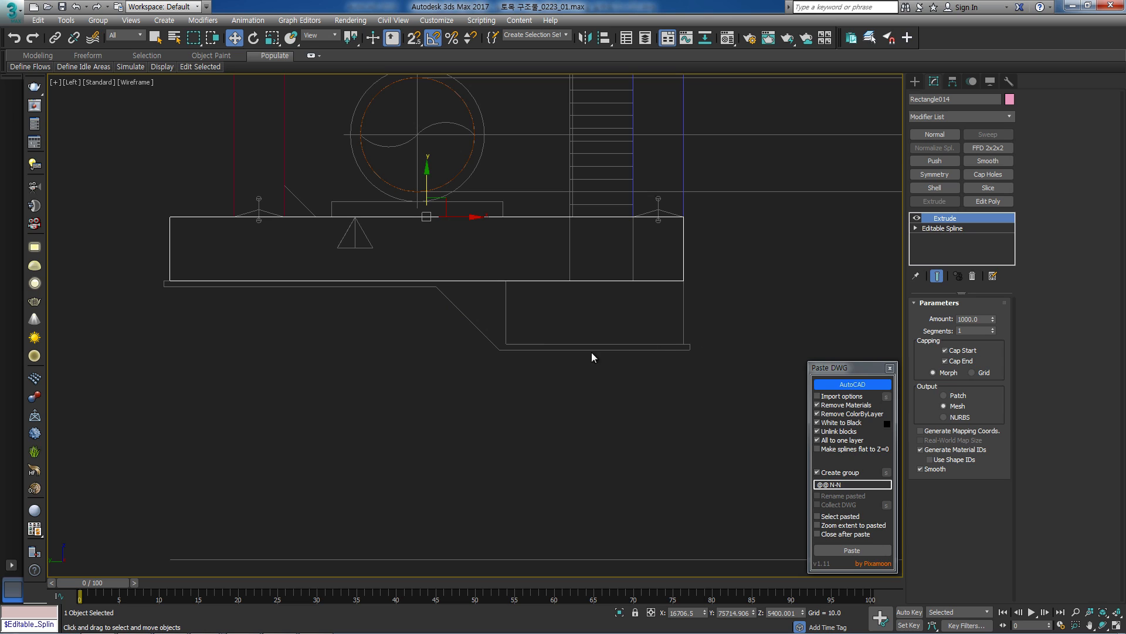
Switch to AutoCAD and examine the base slab and haunch dimensions in section H-H.
click(317, 622)
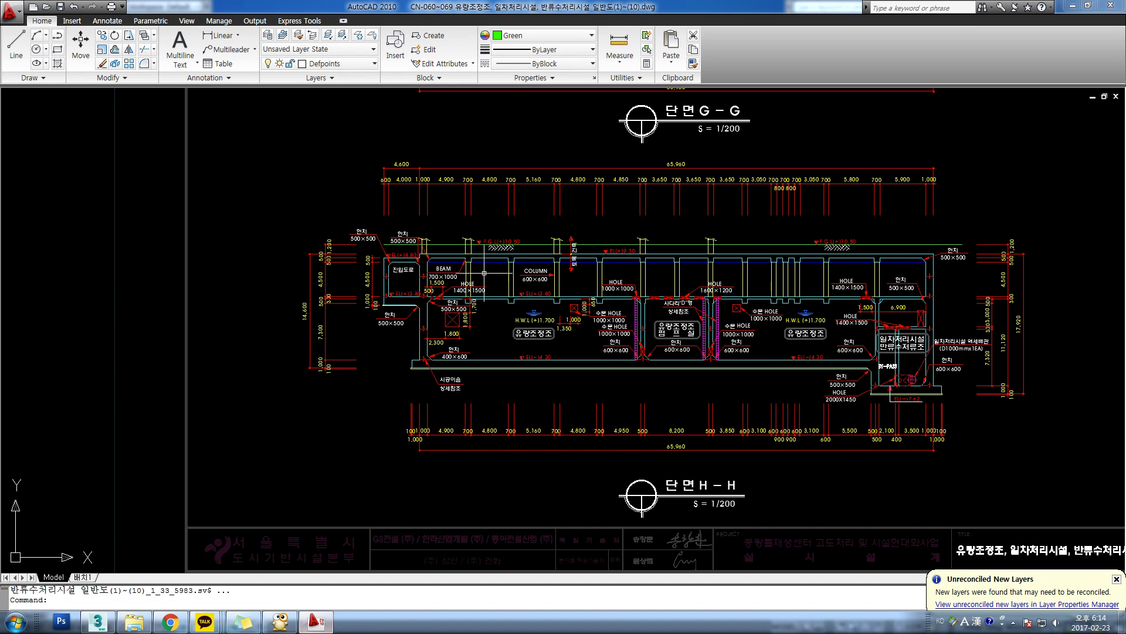
scroll(417, 307, up, 4)
scroll(418, 307, up, 3)
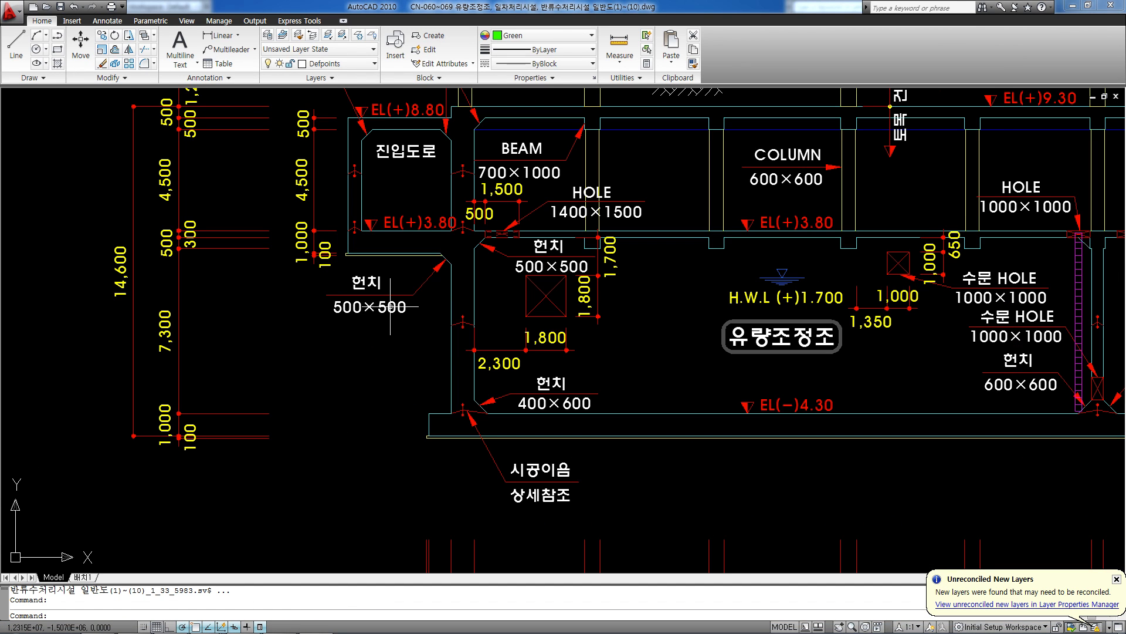
scroll(442, 445, down, 6)
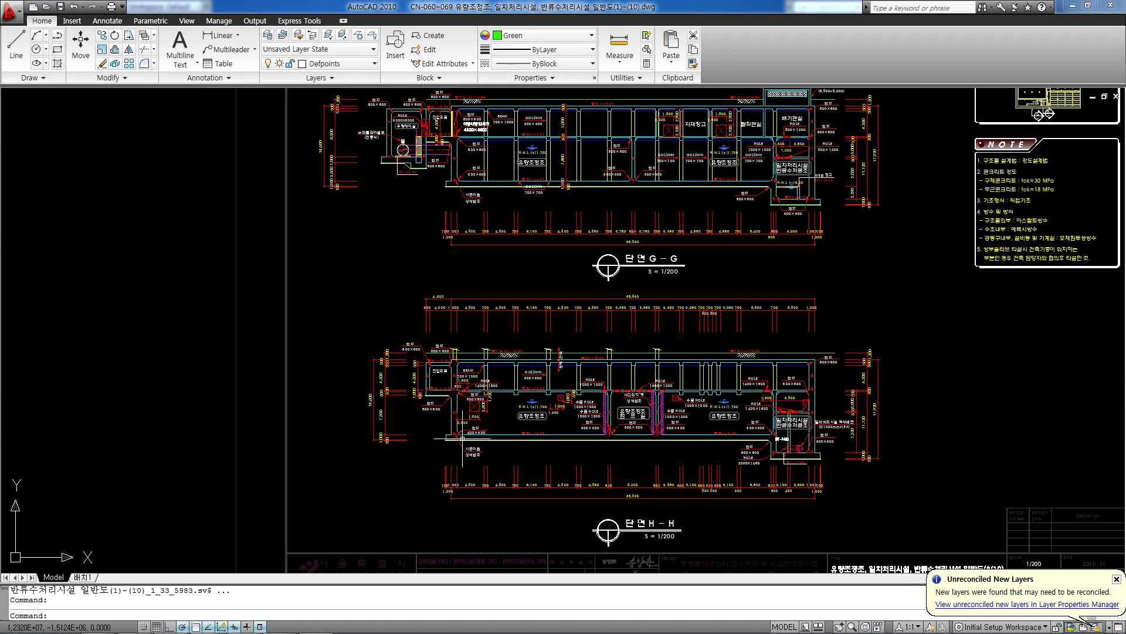
Browse the other section sheets and examine the pipe room's base slab and deeper footing in section G-G.
scroll(484, 191, down, 5)
middle_drag(484, 191, 687, 367)
middle_drag(692, 111, 643, 276)
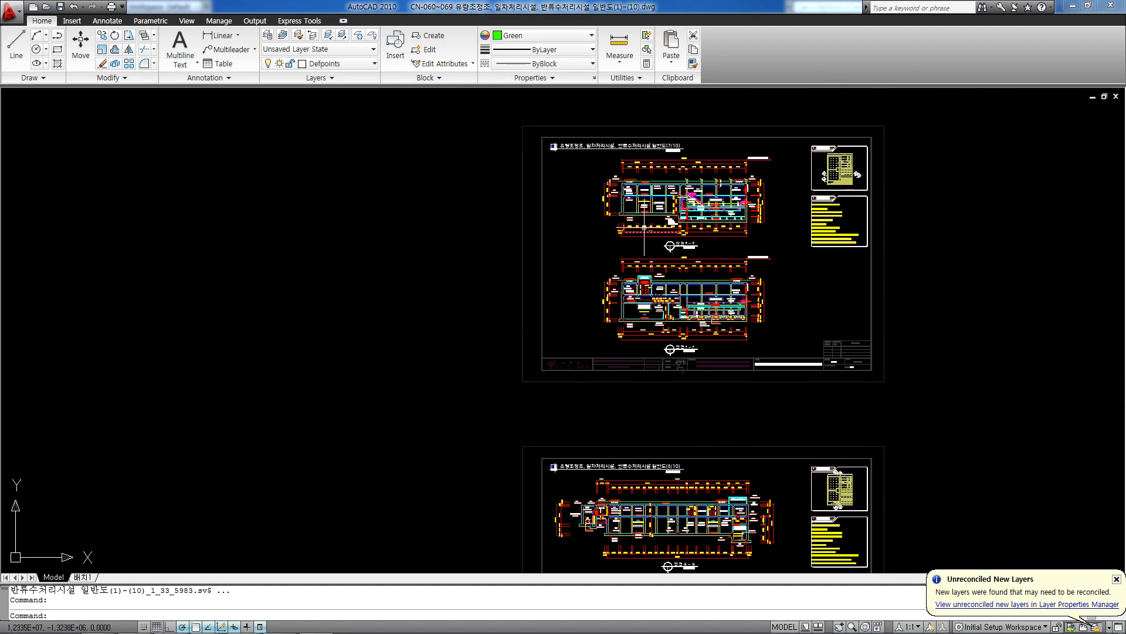
scroll(639, 220, up, 10)
scroll(612, 208, down, 10)
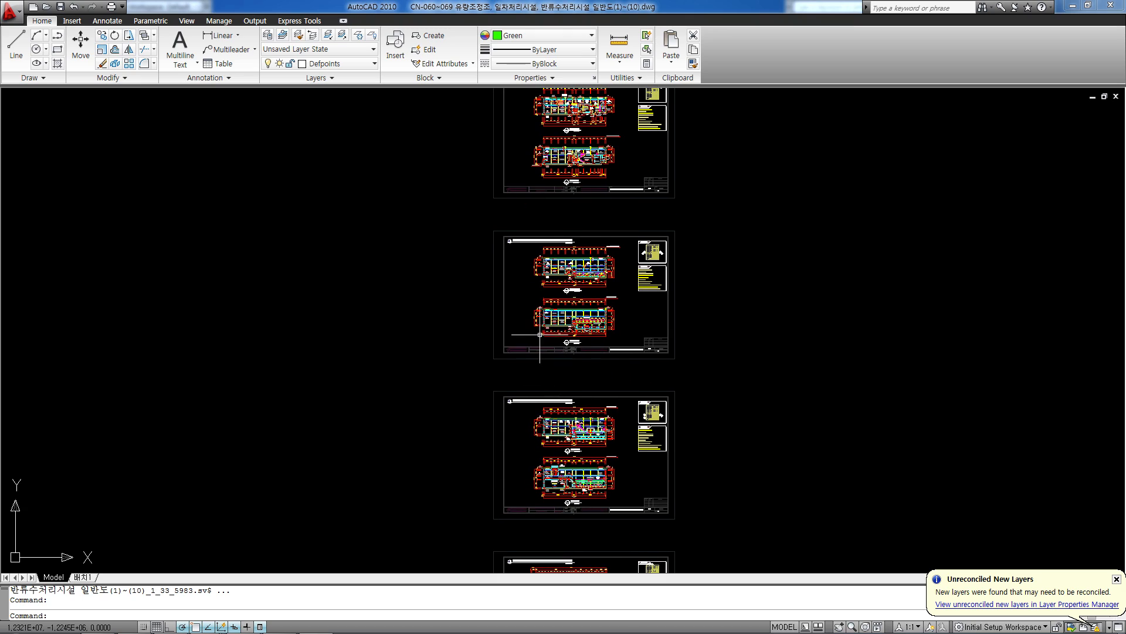
middle_drag(558, 238, 580, 427)
middle_drag(563, 264, 583, 311)
scroll(590, 364, up, 6)
scroll(636, 404, down, 4)
middle_drag(679, 519, 656, 191)
middle_drag(639, 554, 623, 344)
scroll(430, 260, up, 15)
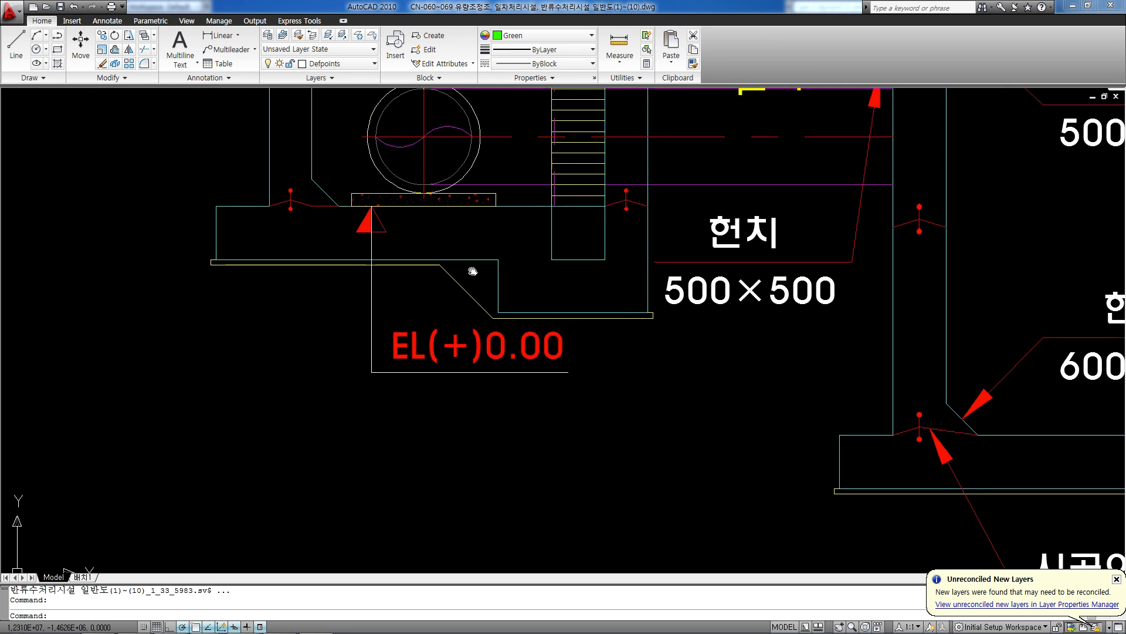
scroll(478, 271, down, 2)
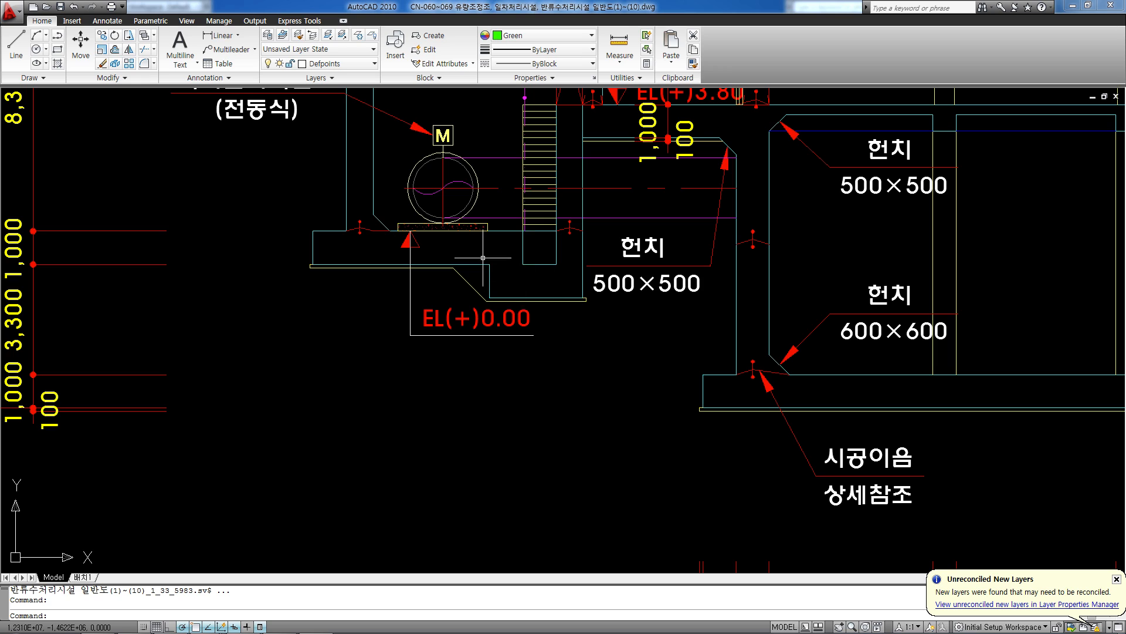
Return to 3ds Max, draw a vertex-snapped rectangle over the deeper footing below the slab, and convert it to an editable spline.
mouse_move(194, 611)
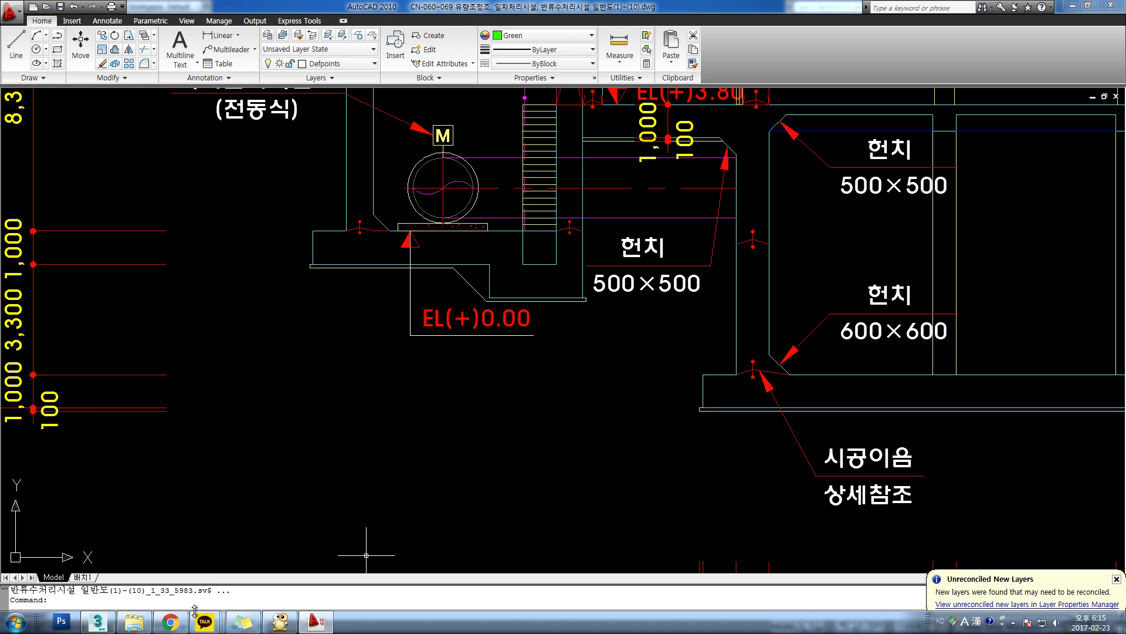
click(100, 623)
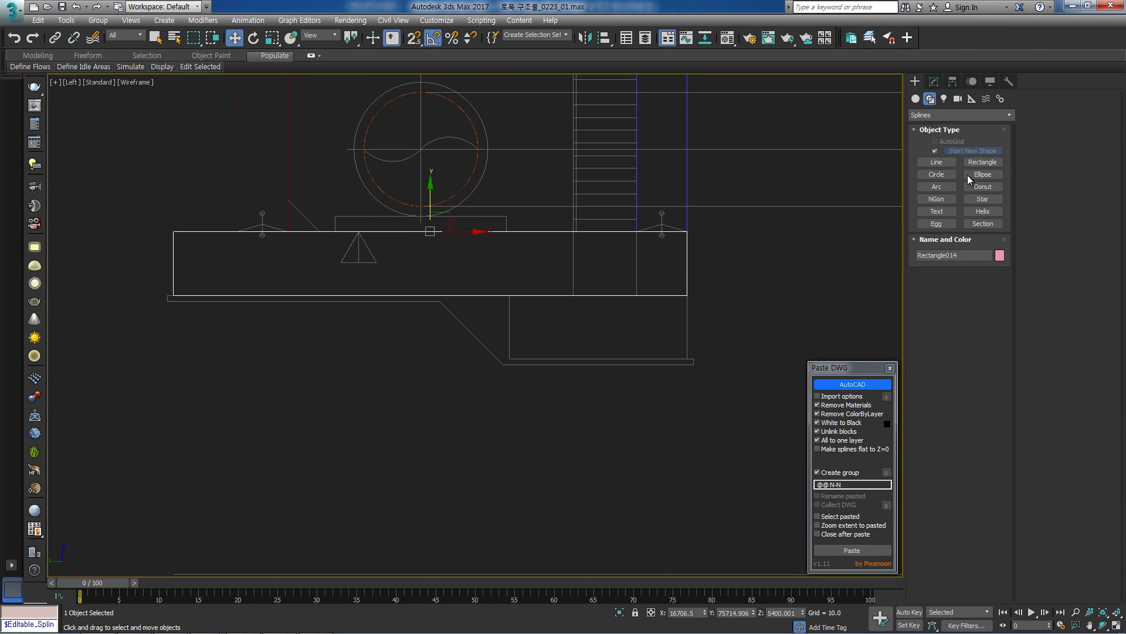
click(982, 162)
scroll(543, 317, up, 2)
key(s)
drag(493, 289, 743, 379)
key(s)
key(w)
key(alt+e)
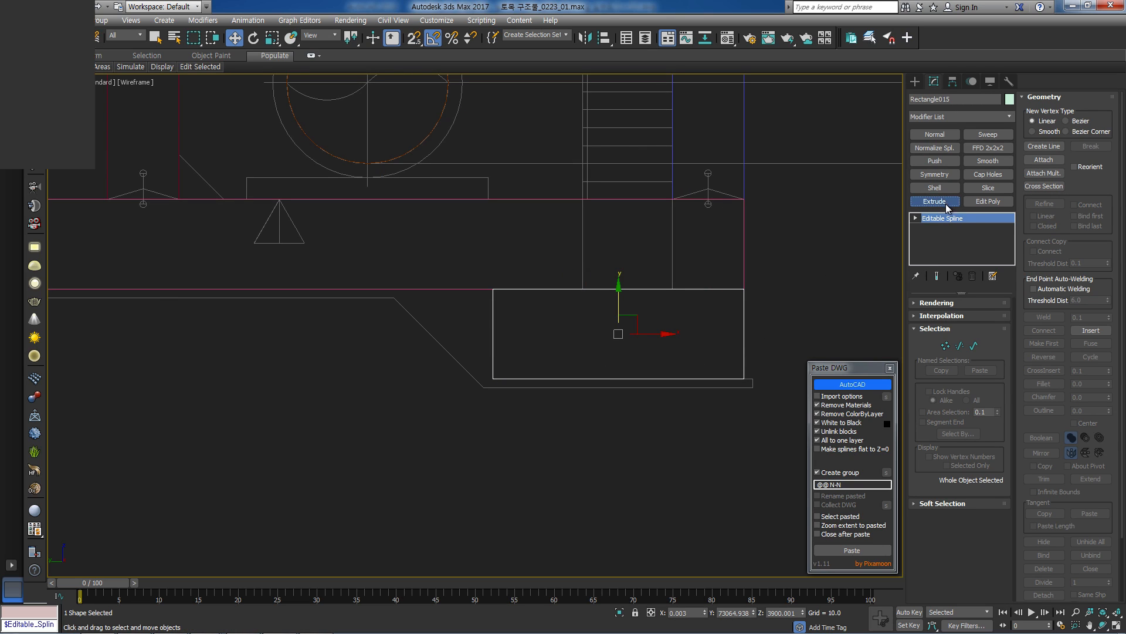
Extrude the footing rectangle by 1000 and snap it along X to the pipe room's outer wall corner in the Top view.
click(935, 201)
key(t)
scroll(615, 290, down, 5)
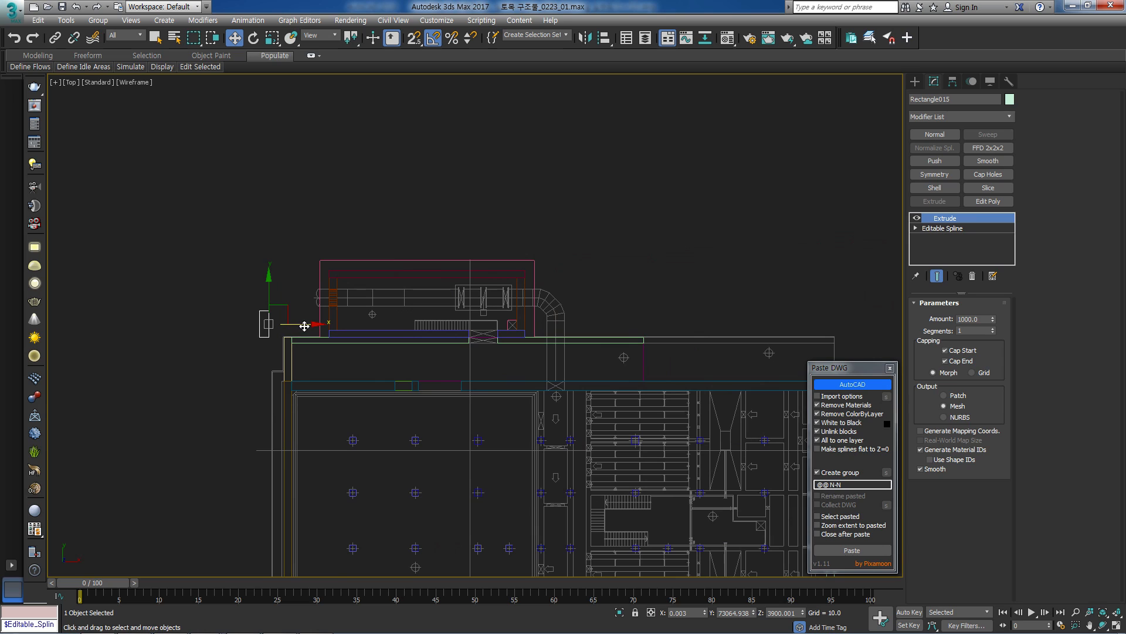
scroll(522, 325, up, 5)
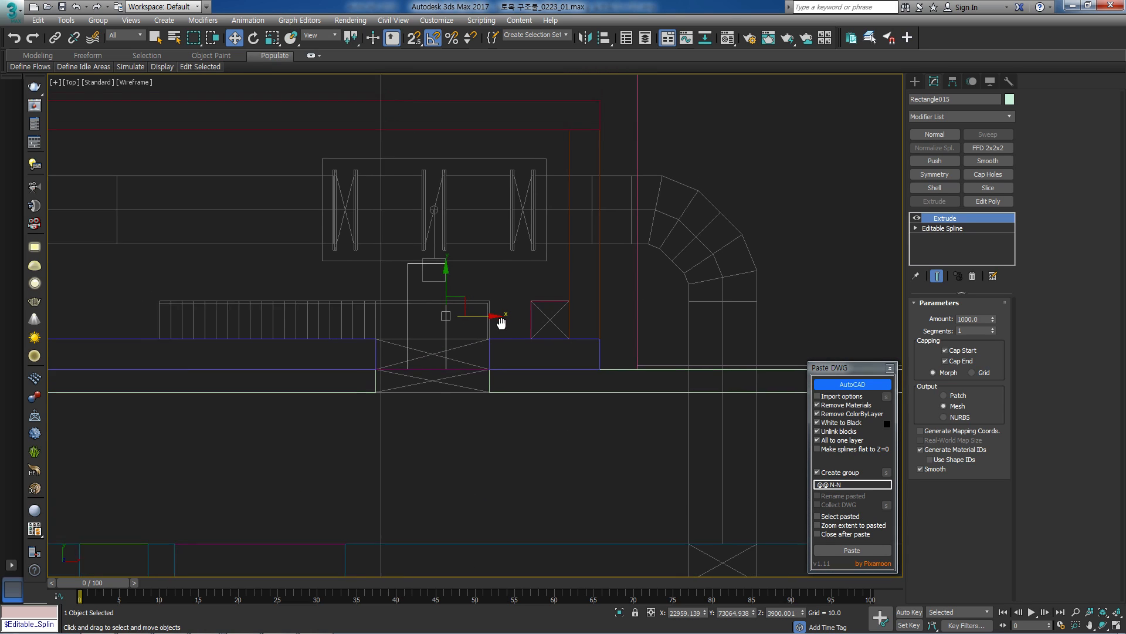
drag(445, 384, 590, 377)
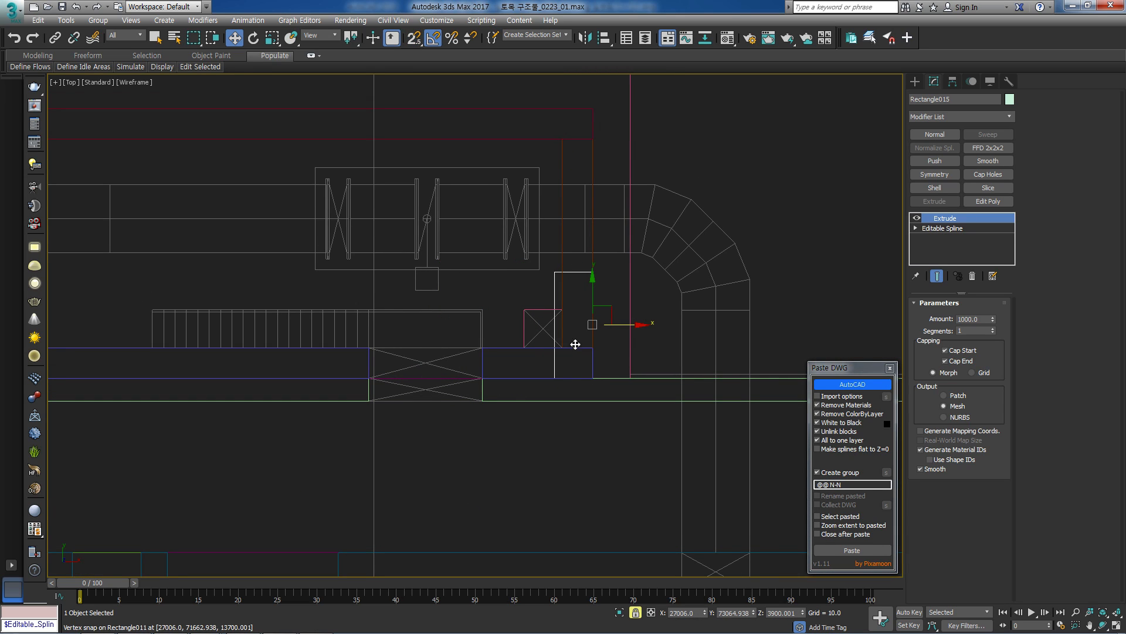
scroll(429, 382, down, 5)
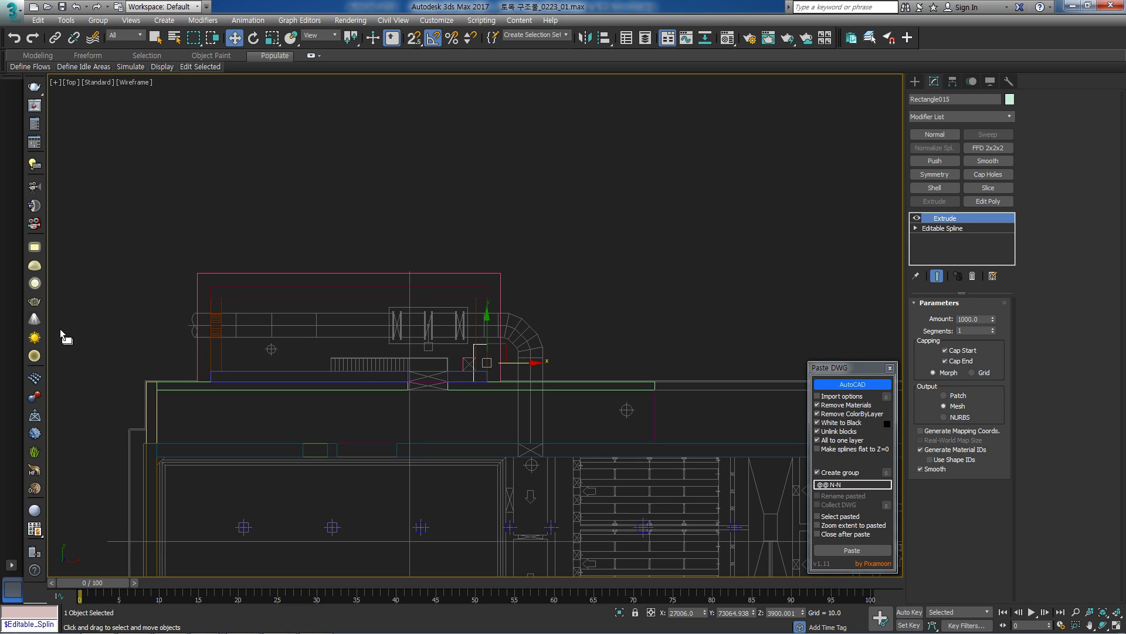
Switch to AutoCAD and examine the pipe room and its section marks on plan sheet 2/10.
mouse_move(260, 630)
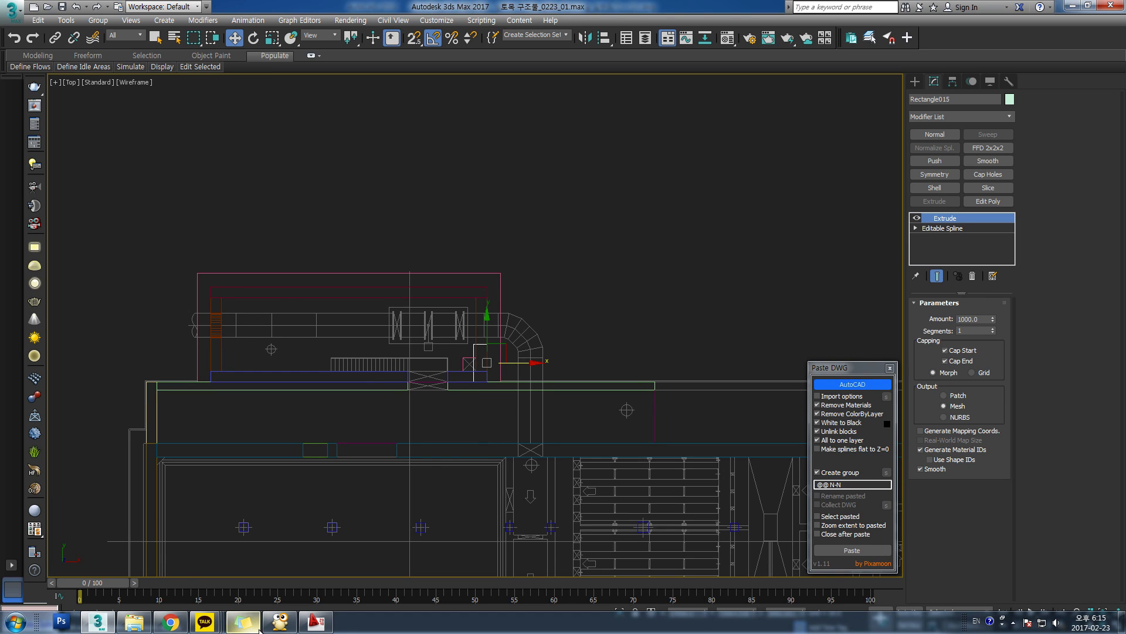
click(319, 623)
scroll(600, 293, down, 5)
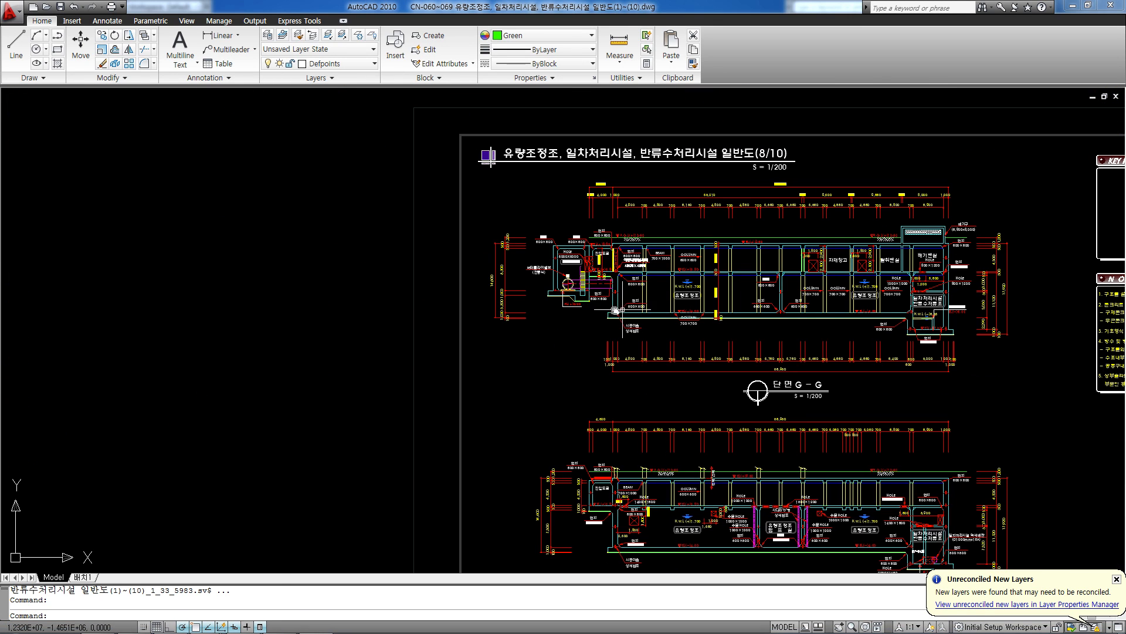
middle_drag(621, 311, 431, 351)
scroll(496, 339, down, 10)
middle_drag(529, 326, 579, 438)
scroll(553, 244, up, 9)
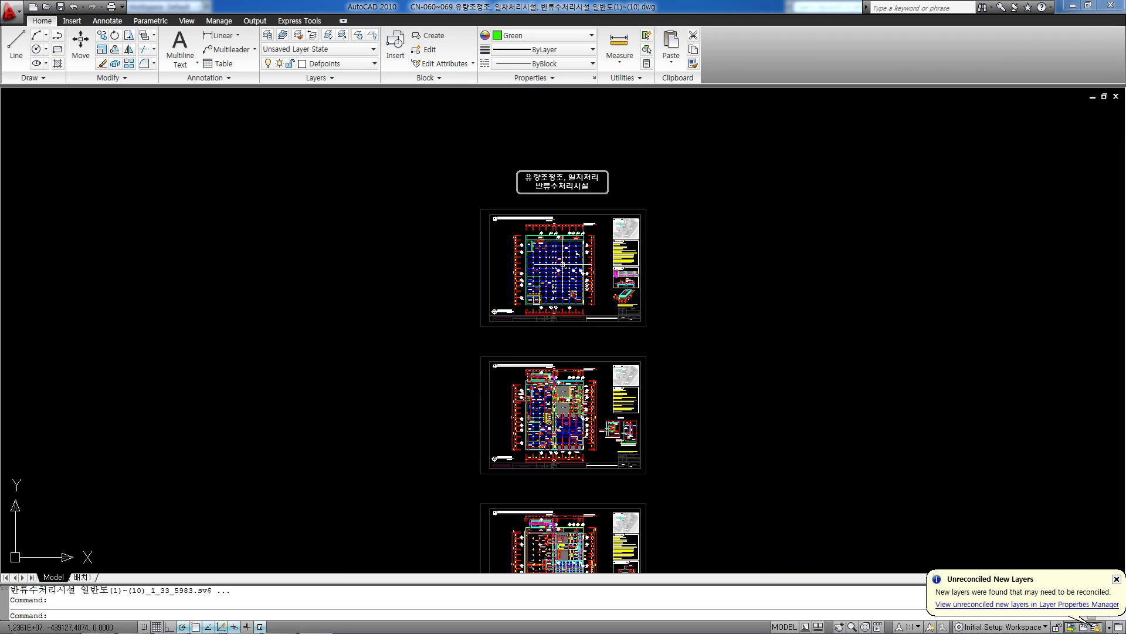
scroll(548, 210, down, 2)
scroll(481, 498, up, 10)
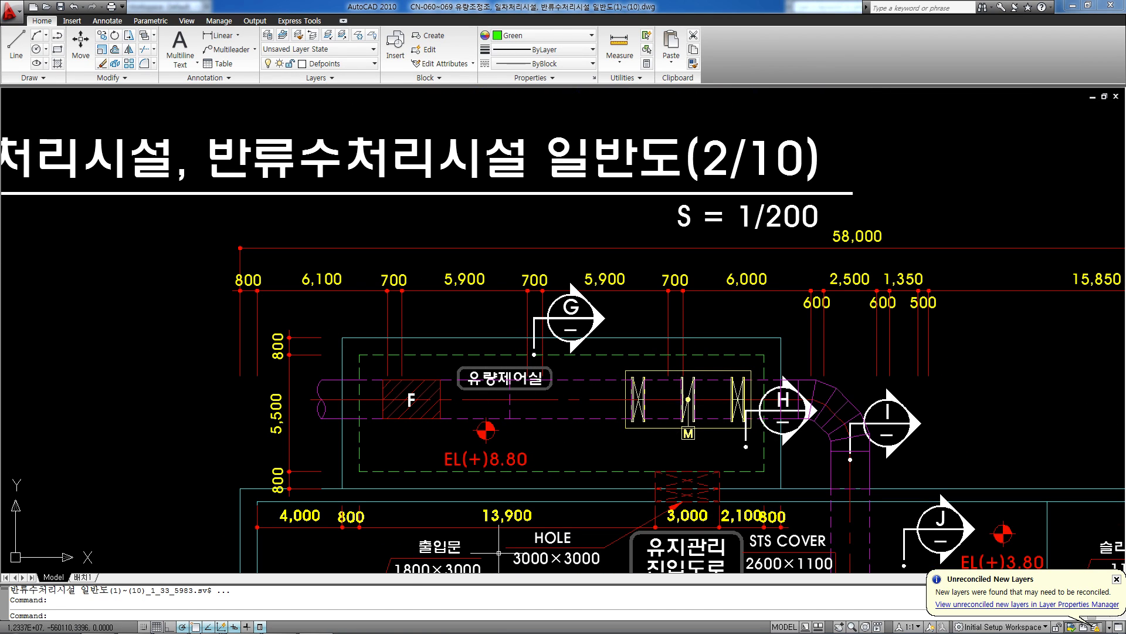
Switch to the file explorer and open the 2.변경 folder inside 총인시설.
click(134, 624)
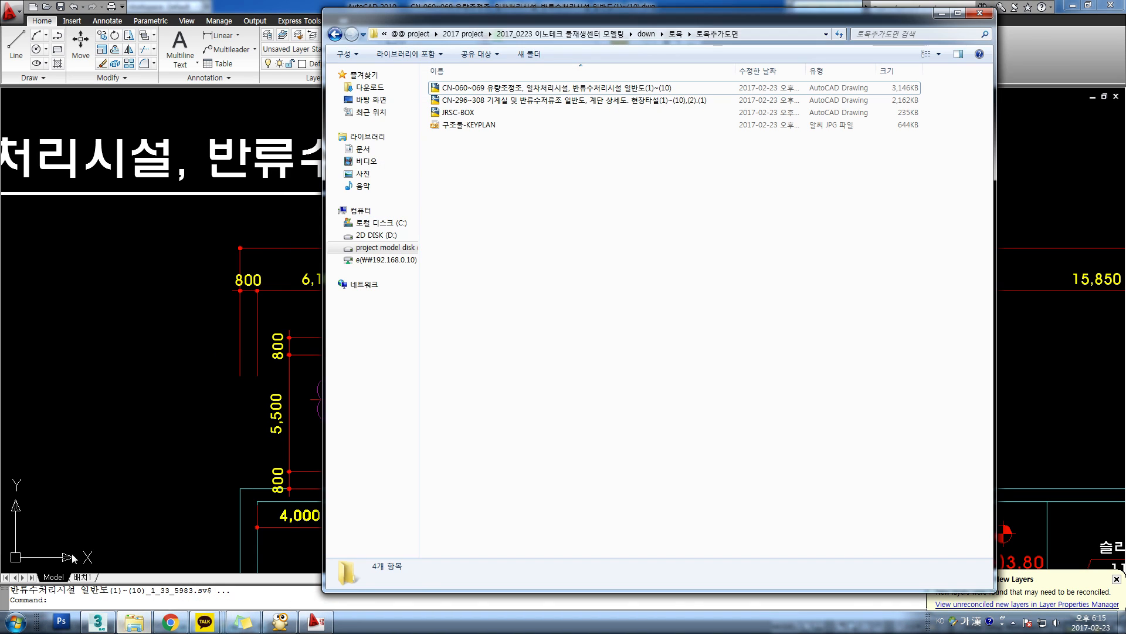
click(941, 13)
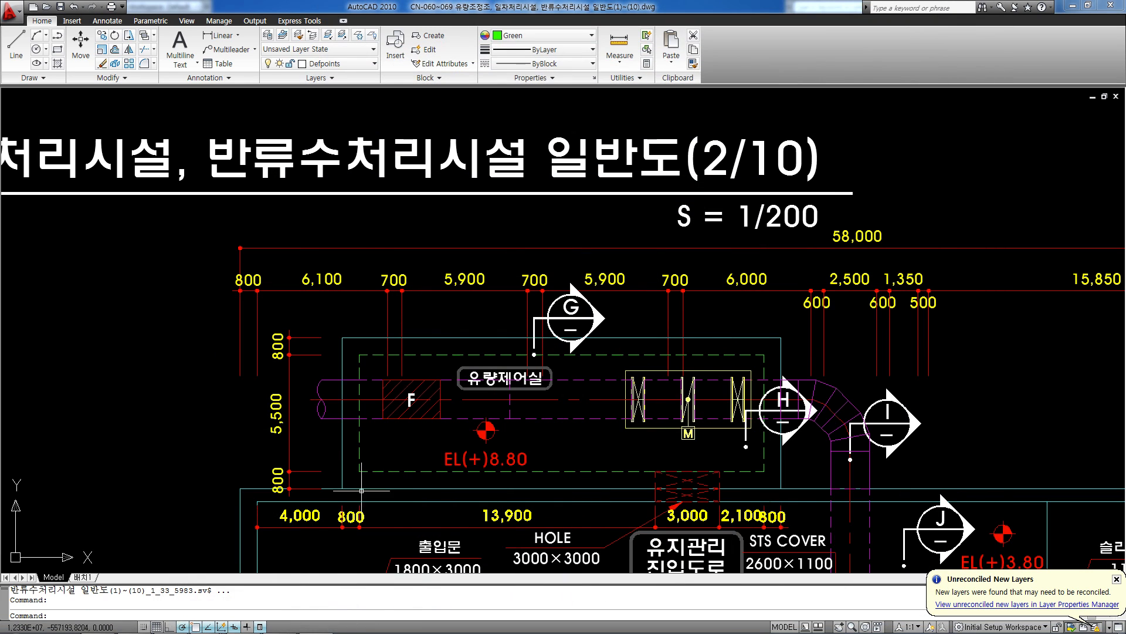
click(134, 623)
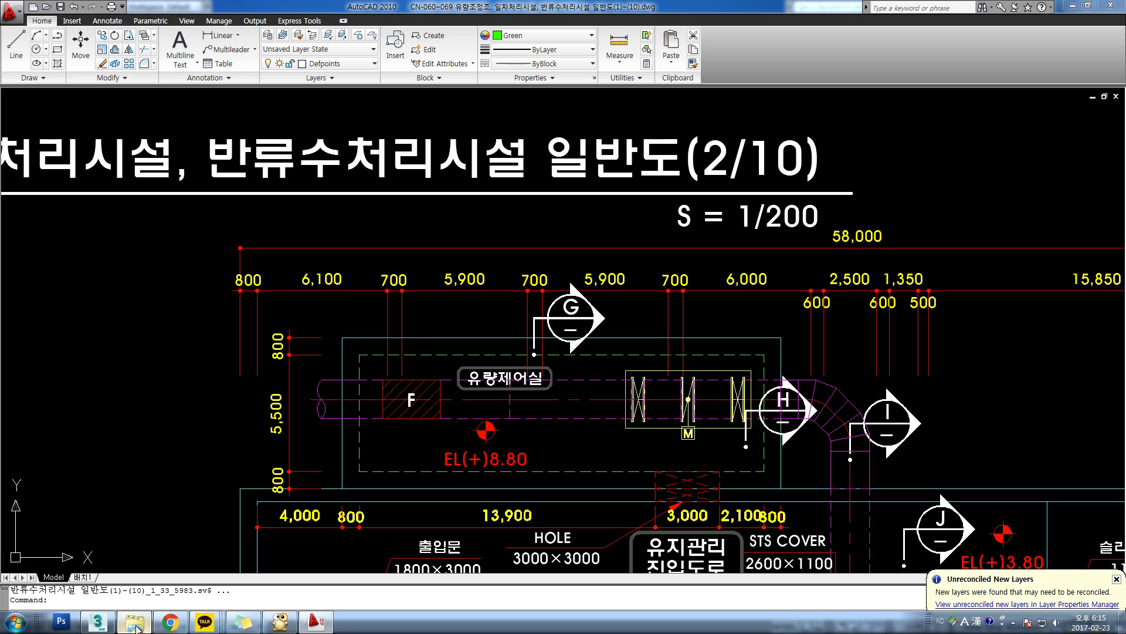
key(BackSpace)
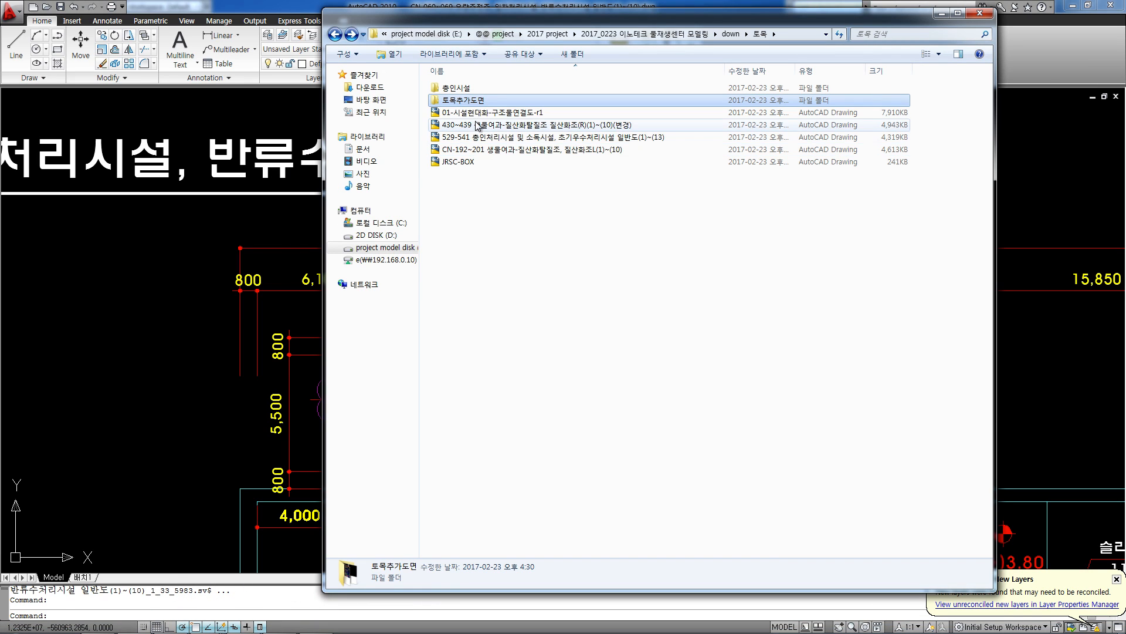
click(465, 89)
double_click(466, 89)
double_click(465, 89)
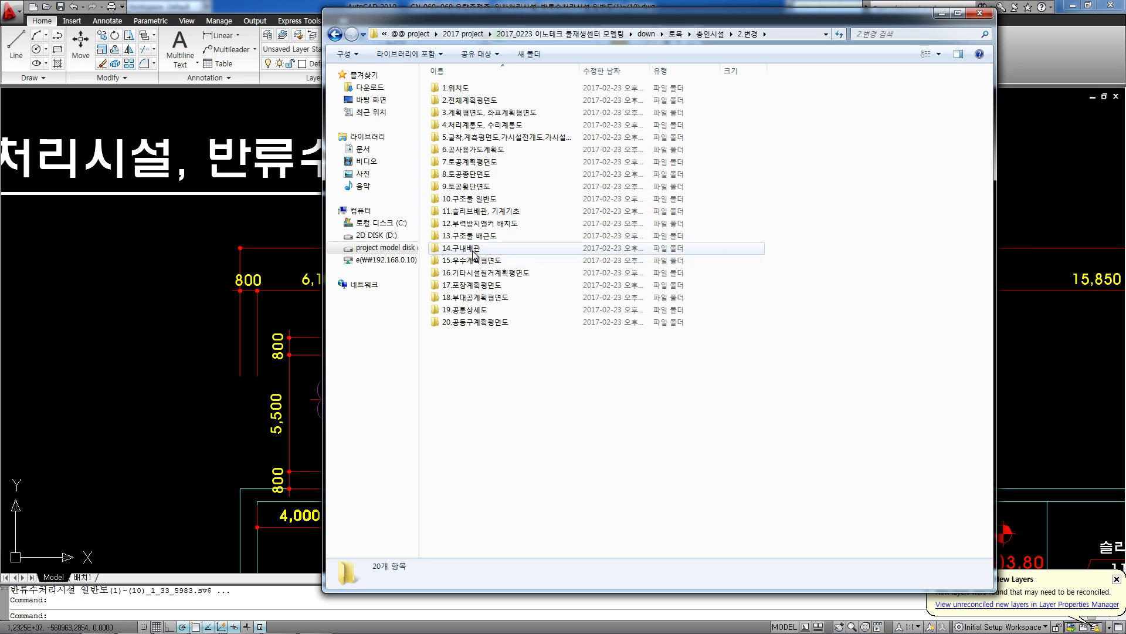
Check the 19.공통상세도 and 20.공동구계획평면도 folders for drawings, and open the 10.구조물 일반도 folder.
double_click(464, 309)
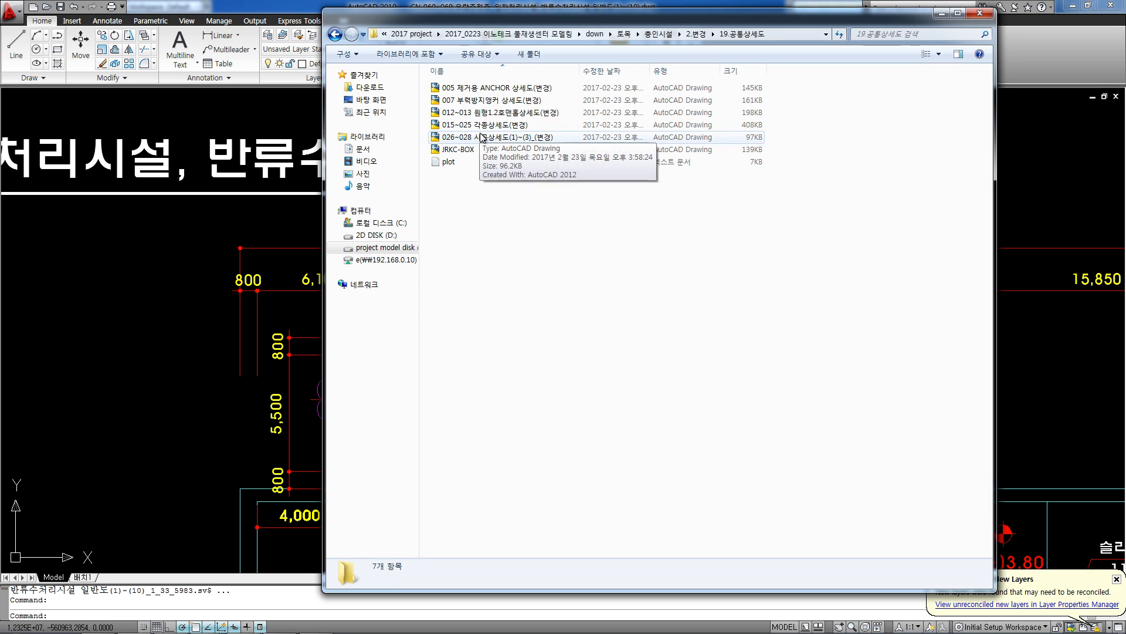
key(BackSpace)
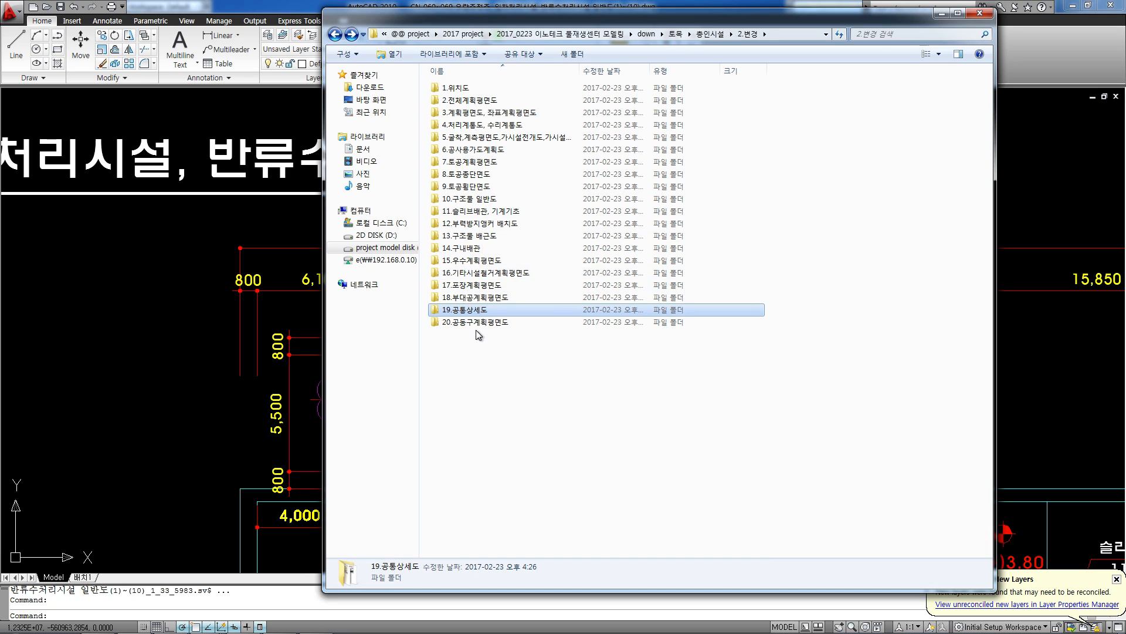
double_click(477, 323)
key(BackSpace)
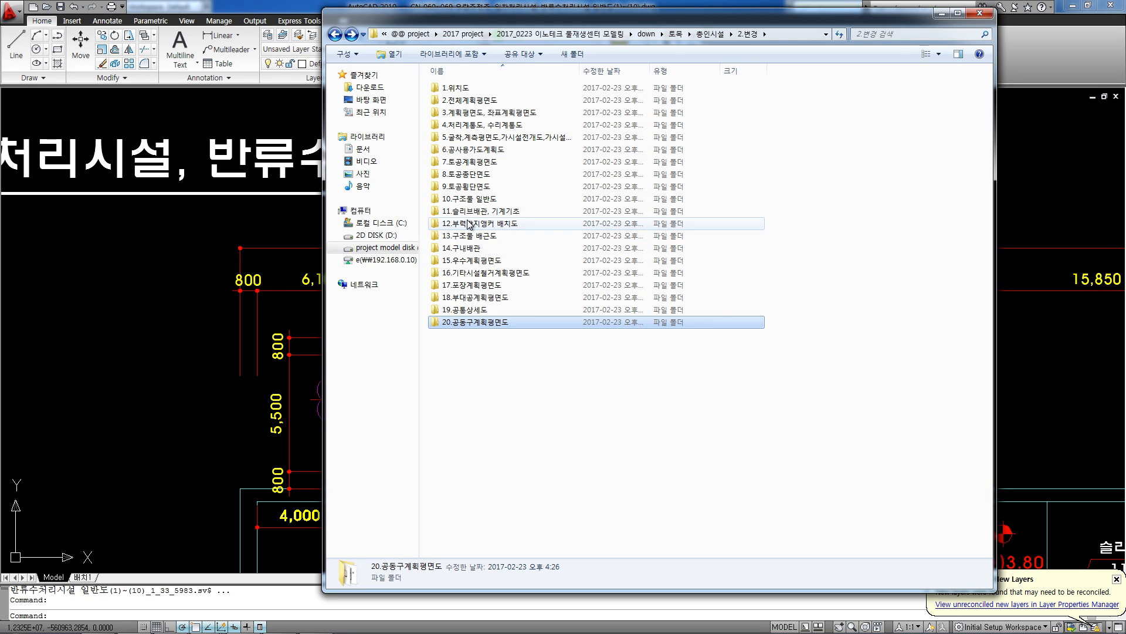
double_click(474, 198)
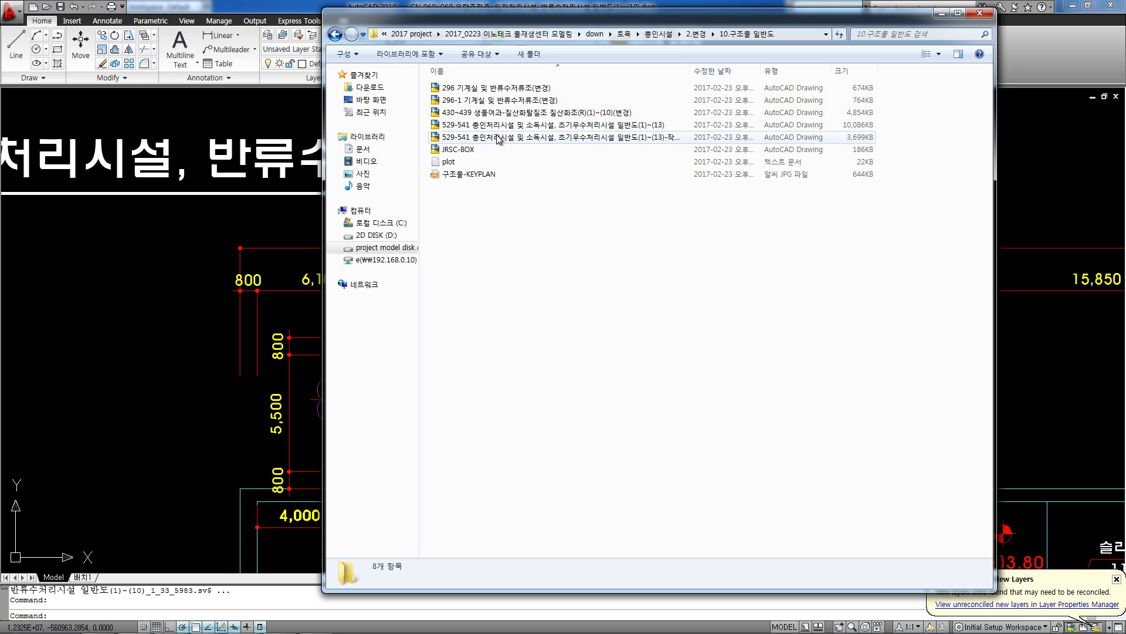
Open drawing 529-541 총인처리시설 및 소독시설, 초기우수처리시설 일반도(1)~(13) from the 10.구조물 일반도 folder, dismissing the version and missing-reference notices.
key(BackSpace)
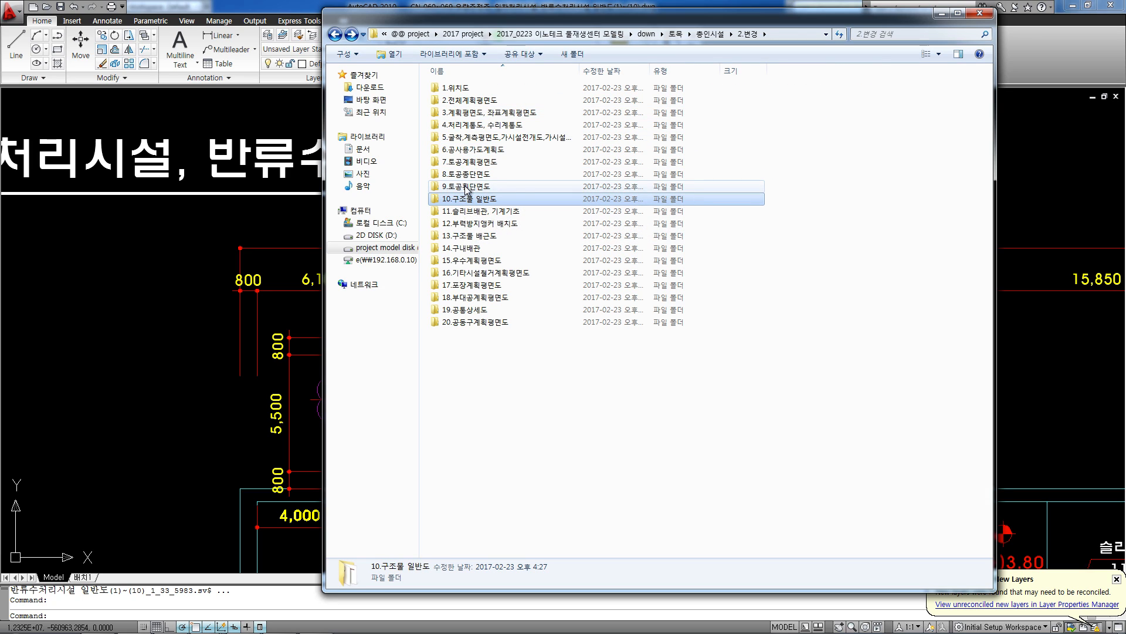
key(Up)
key(Up)
click(470, 164)
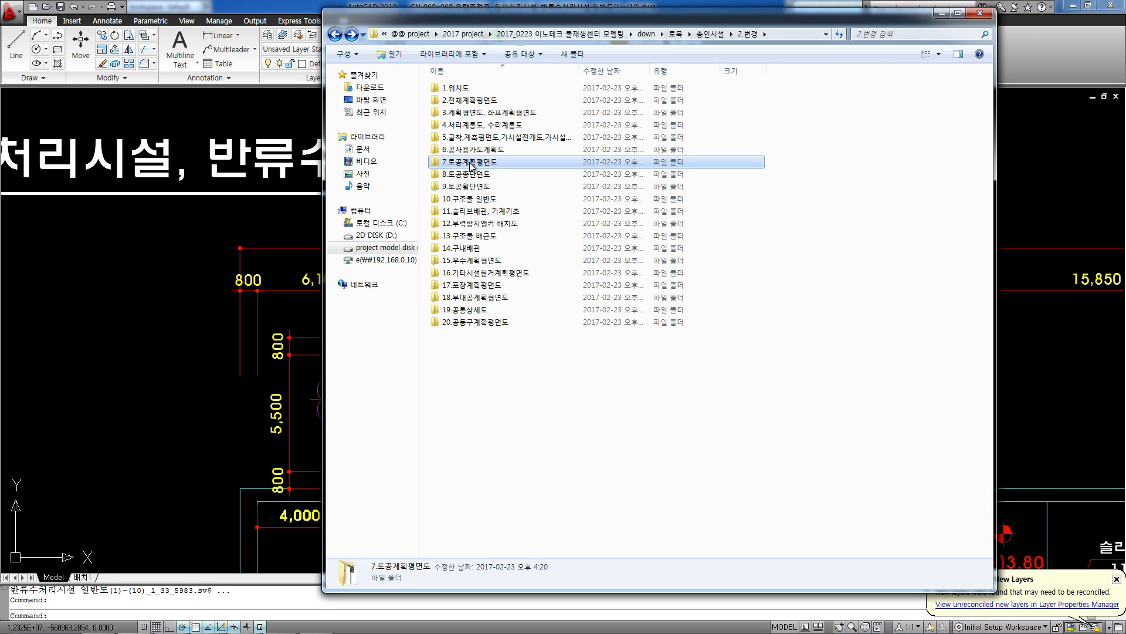
double_click(479, 198)
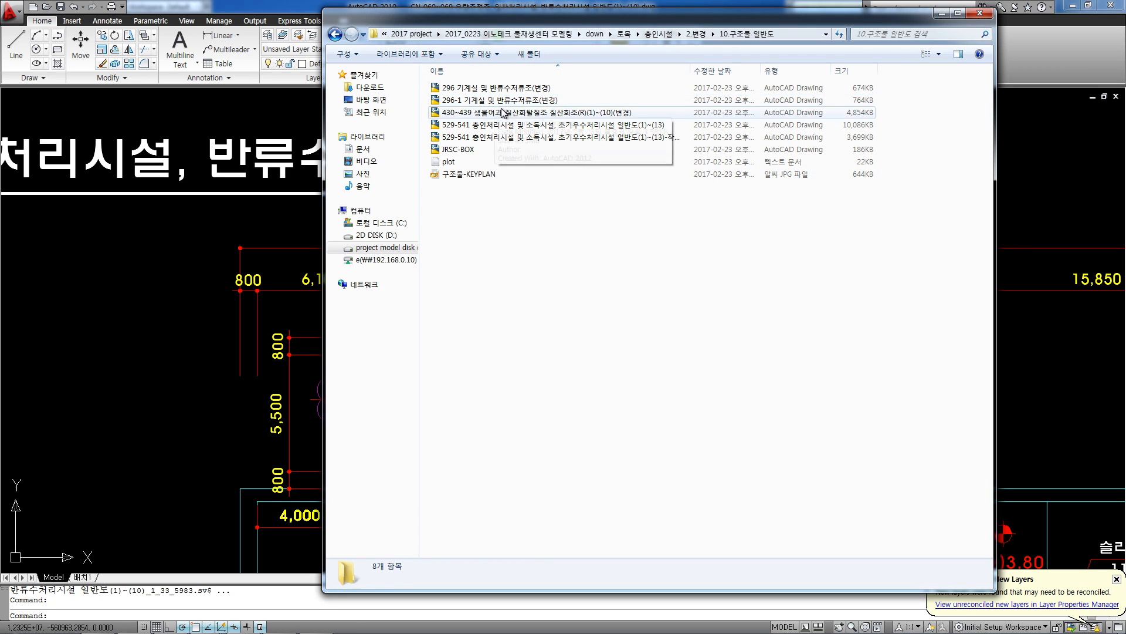
double_click(535, 126)
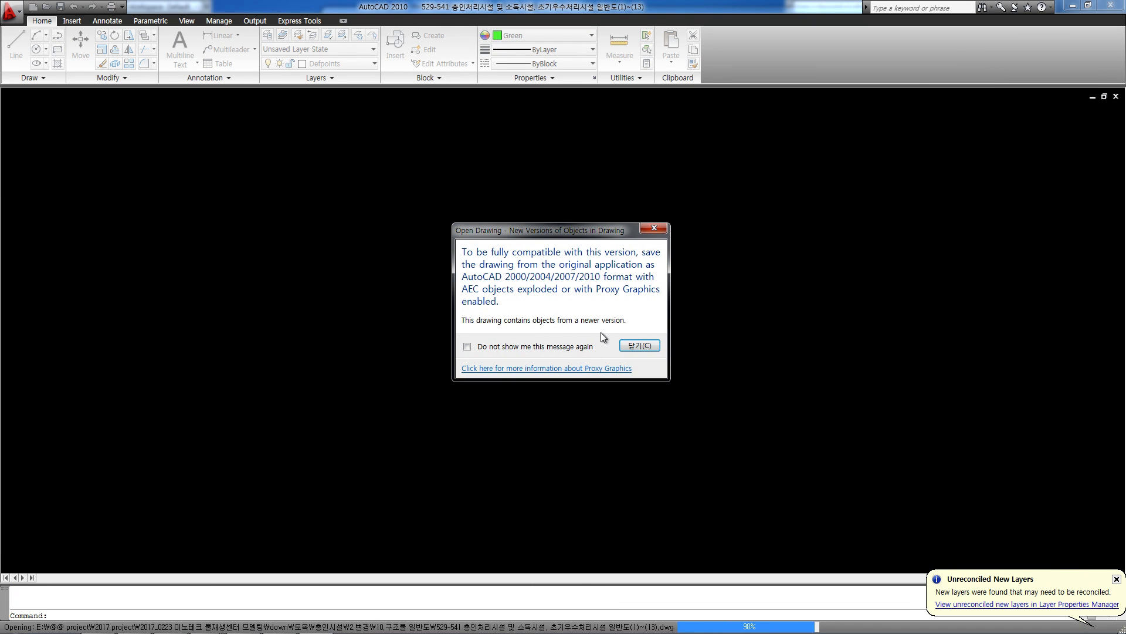
click(636, 344)
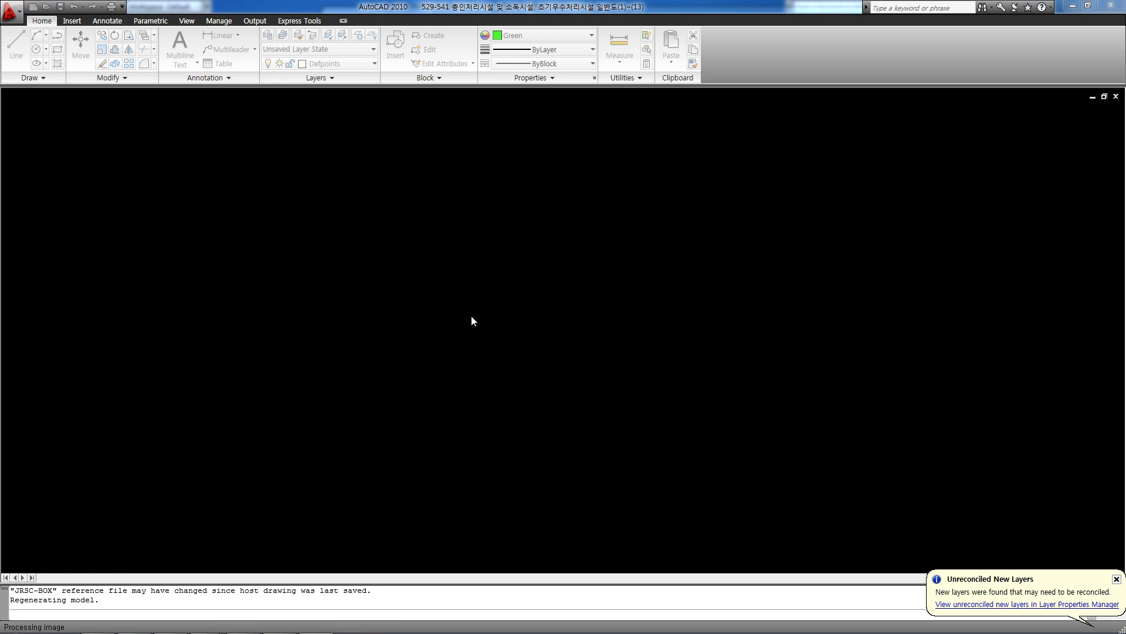
click(558, 386)
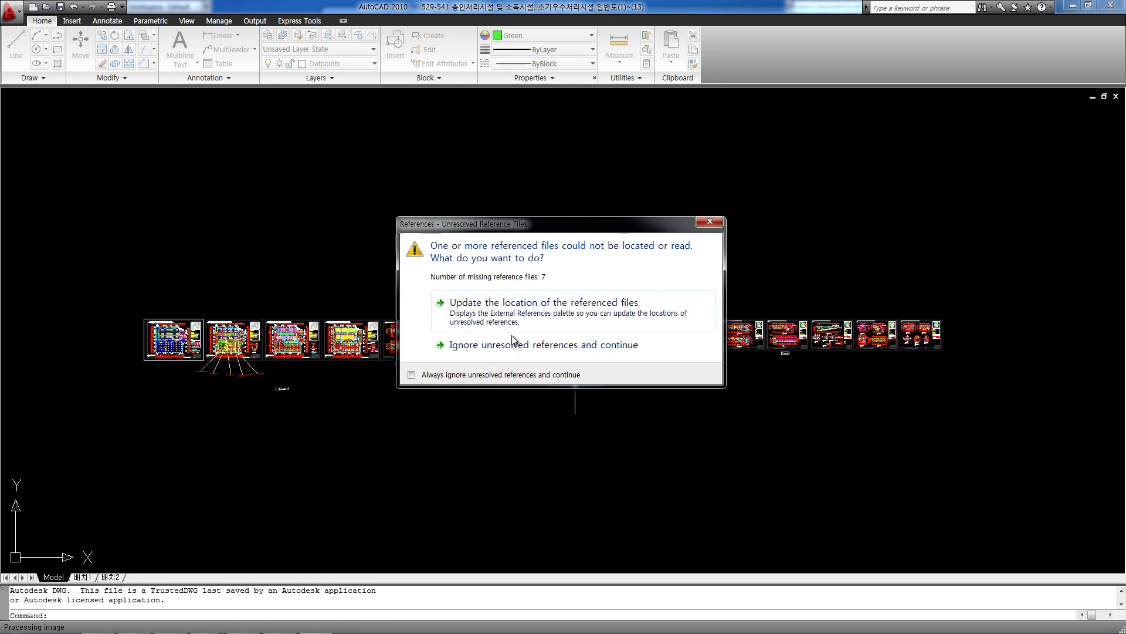
click(714, 224)
Examine the plan sheets, key plan and section sheets of the 529-541 drawing.
middle_drag(217, 325, 531, 307)
scroll(530, 306, up, 10)
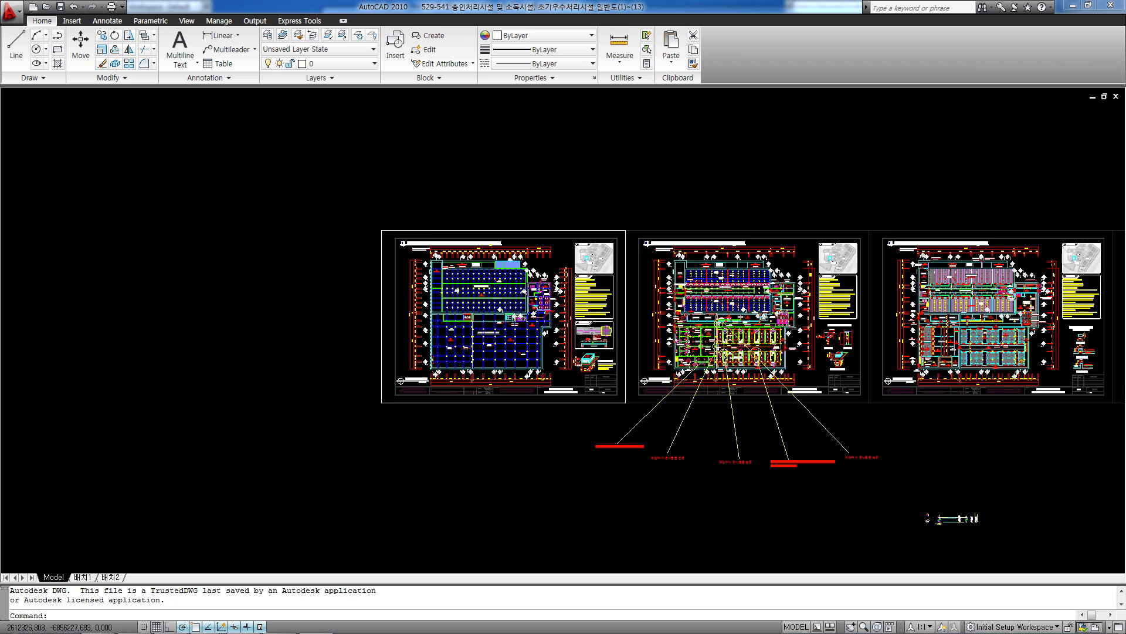
scroll(603, 248, up, 3)
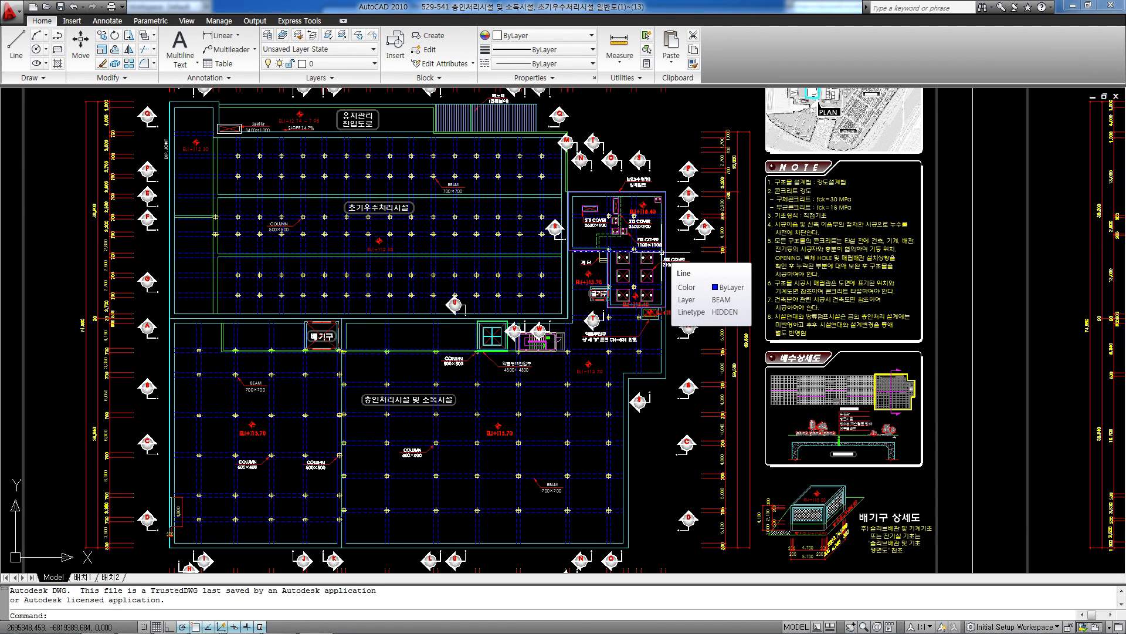
scroll(635, 260, down, 7)
middle_drag(833, 276, 583, 290)
scroll(681, 228, up, 12)
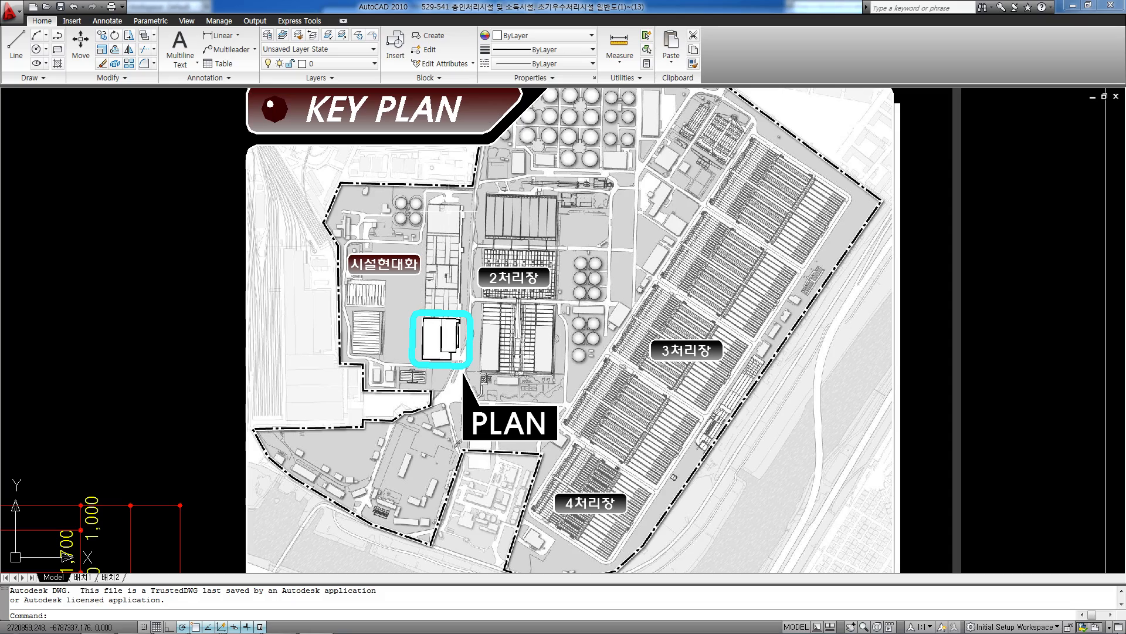
scroll(508, 344, down, 12)
middle_drag(668, 317, 468, 317)
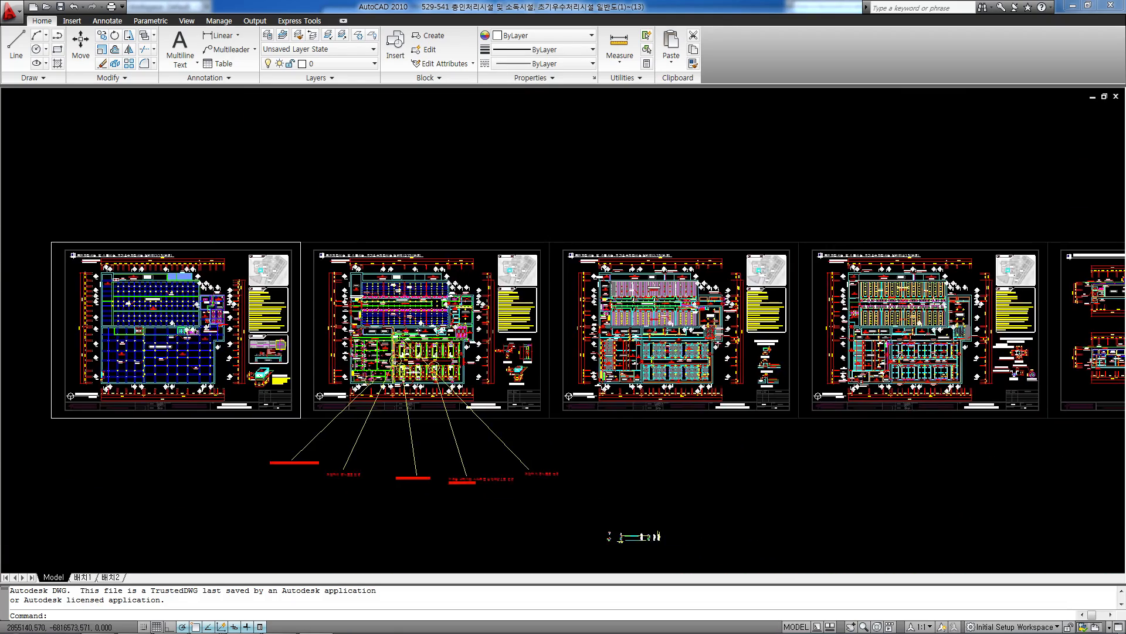
scroll(468, 317, up, 4)
middle_drag(550, 309, 557, 308)
scroll(555, 300, down, 6)
scroll(496, 257, up, 10)
scroll(495, 256, down, 8)
scroll(886, 270, up, 6)
scroll(645, 270, down, 4)
middle_drag(698, 271, 536, 271)
middle_drag(850, 229, 493, 247)
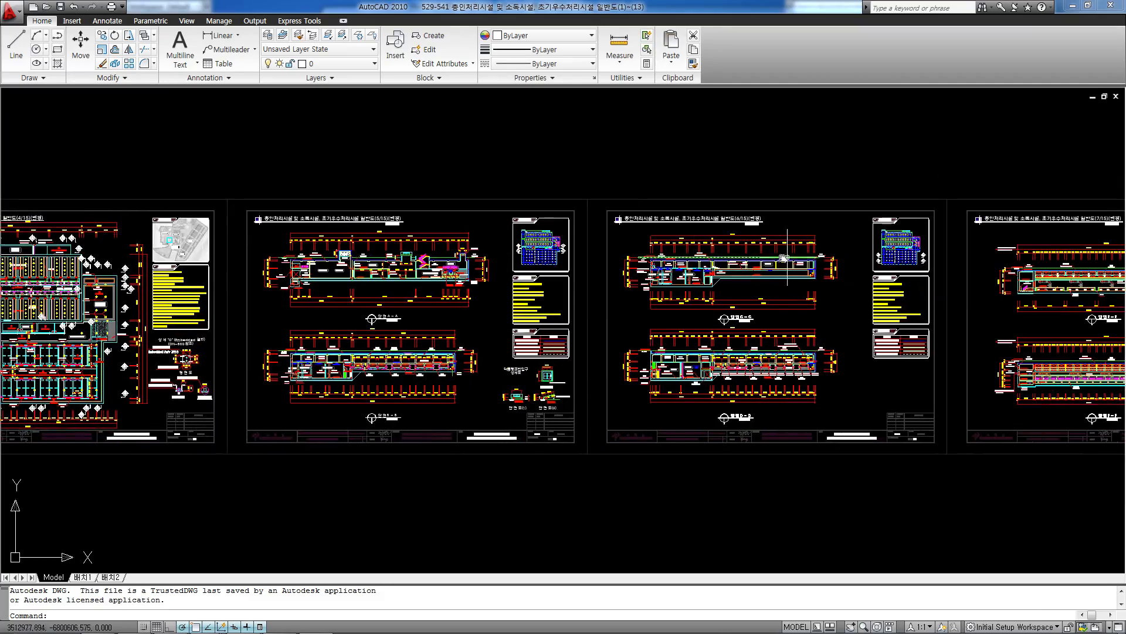
middle_drag(789, 258, 564, 269)
Close the 529-541 drawing without saving and check the remaining 529-541 and 430~439 files in the 10.구조물 일반도 folder.
click(1115, 96)
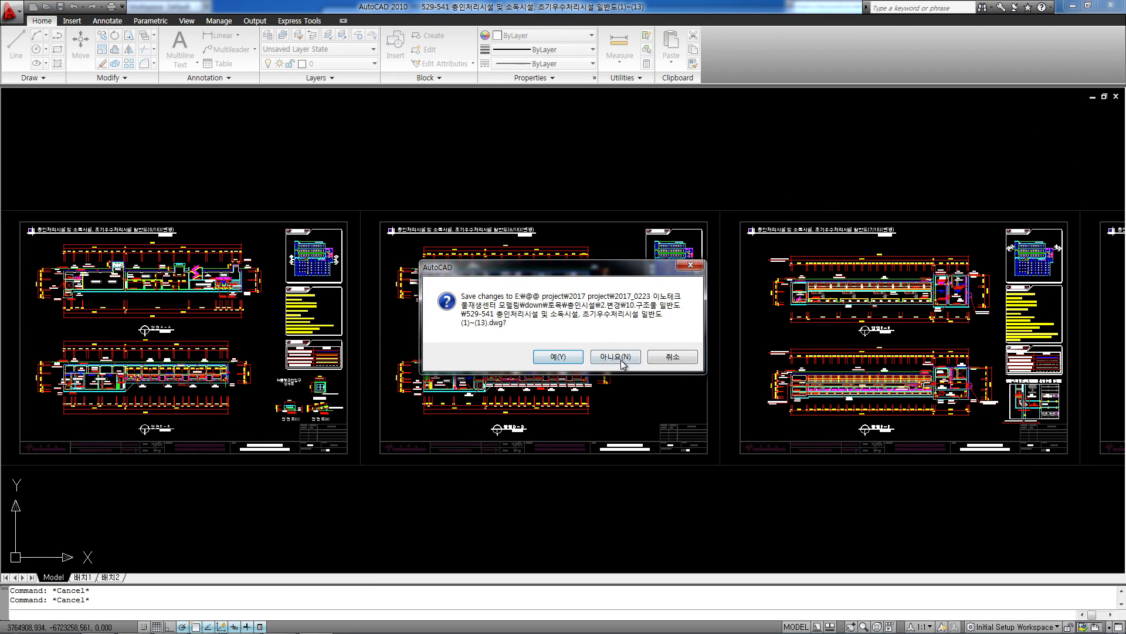
click(619, 356)
click(141, 626)
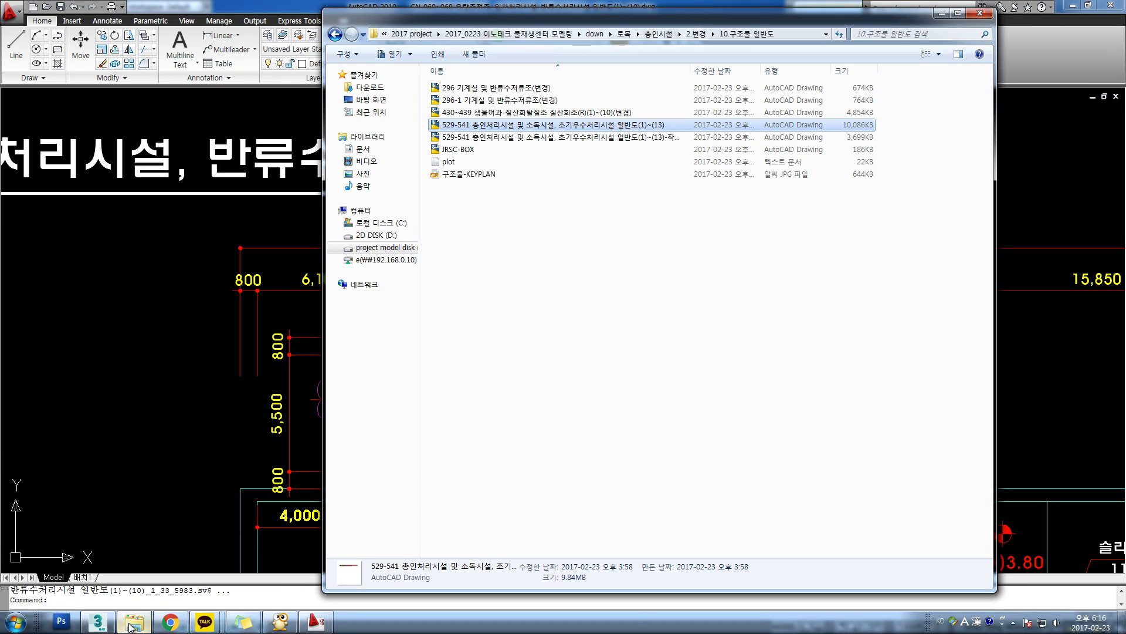
click(546, 139)
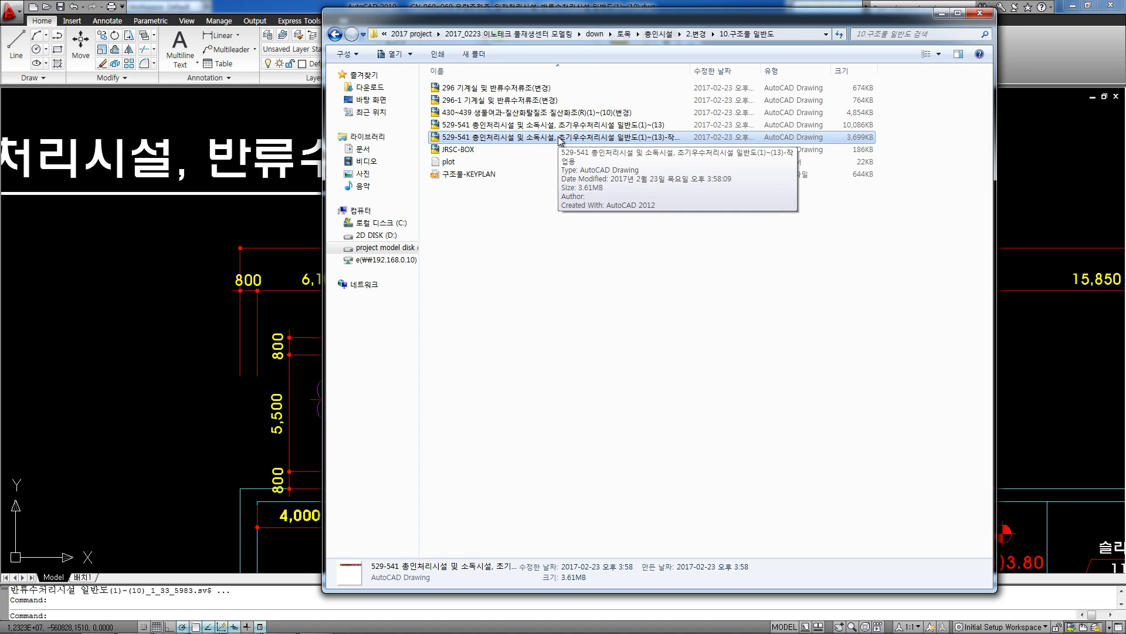
click(538, 114)
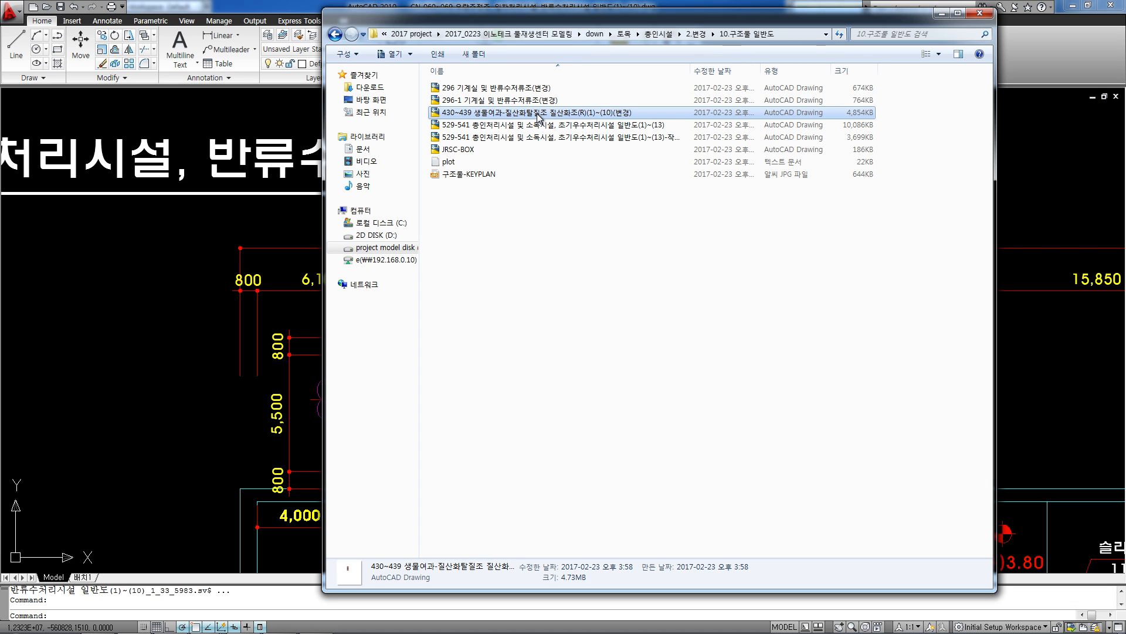
Return to the CN-060~069 drawing in AutoCAD and examine the section sheets 10/10 and 9/10.
drag(879, 21, 798, 33)
click(860, 26)
scroll(550, 357, down, 3)
scroll(579, 340, up, 3)
scroll(580, 339, down, 4)
middle_drag(617, 424, 547, 297)
middle_drag(639, 400, 424, 345)
scroll(557, 396, down, 8)
mouse_move(593, 420)
middle_down()
mouse_move(569, 236)
mouse_move(564, 377)
middle_up()
scroll(560, 328, down, 5)
scroll(542, 444, up, 15)
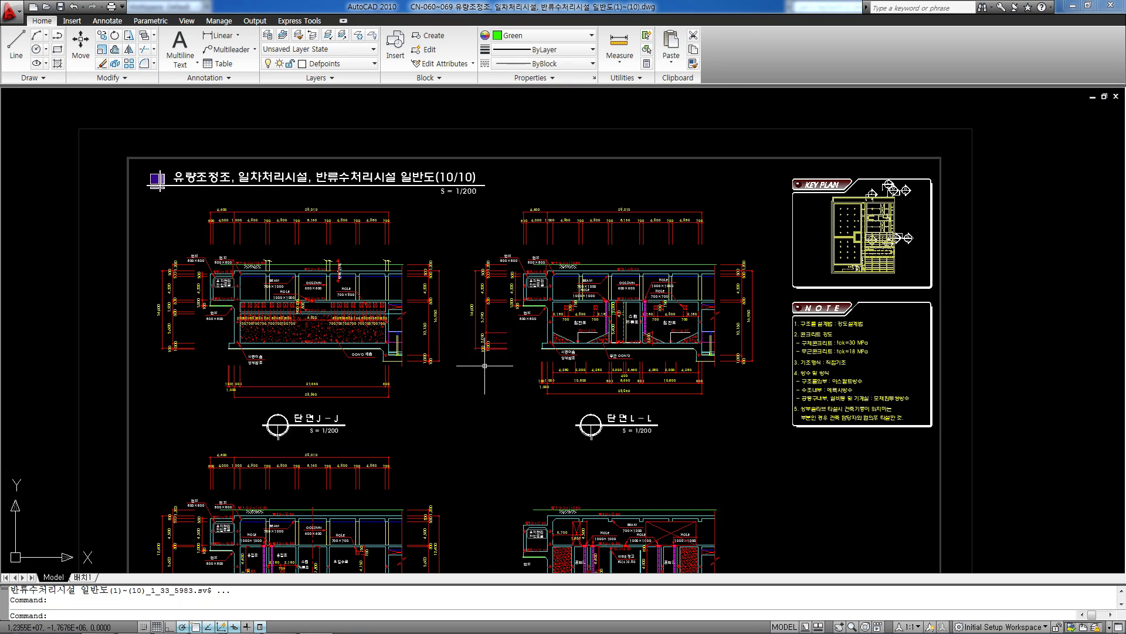
mouse_move(380, 339)
middle_down()
mouse_move(558, 231)
mouse_move(580, 232)
mouse_move(571, 219)
middle_up()
scroll(695, 282, down, 5)
middle_drag(691, 254, 633, 487)
scroll(585, 253, up, 4)
scroll(585, 253, down, 3)
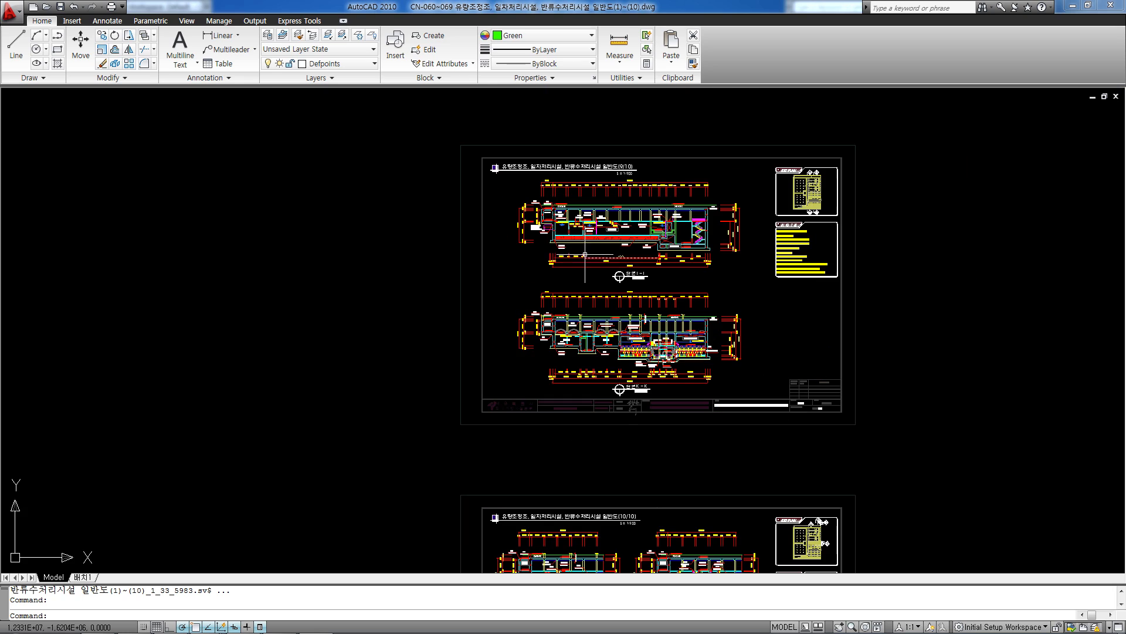
Switch to 3ds Max and convert the extruded footing rectangle to an editable poly with vertex editing active.
mouse_move(144, 625)
click(98, 622)
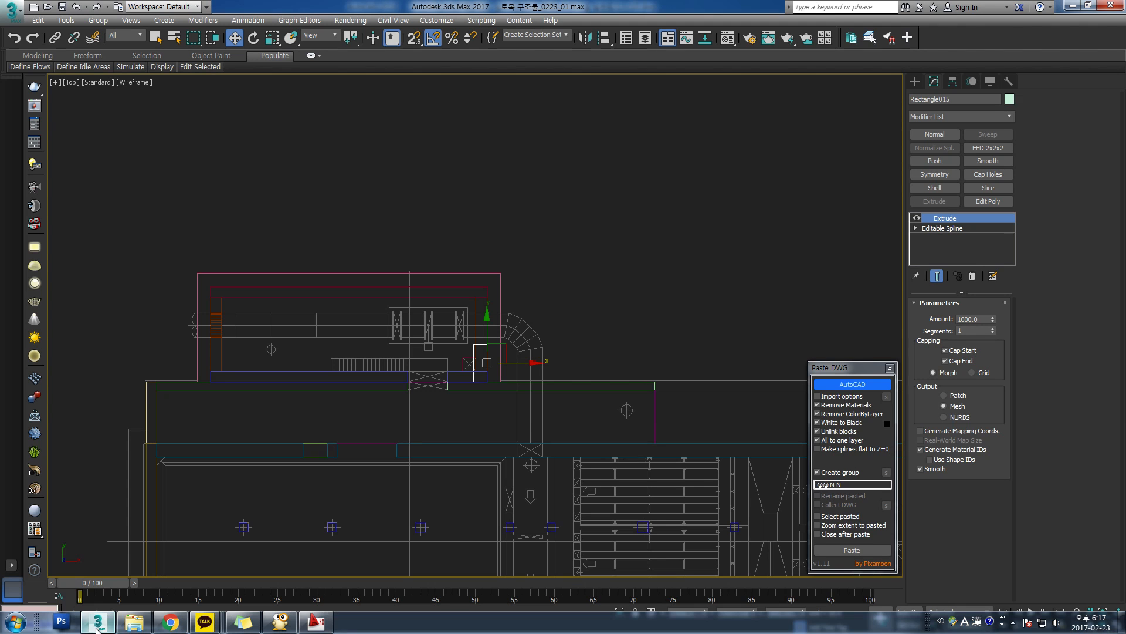
scroll(527, 334, up, 3)
scroll(527, 334, up, 3)
key(F3)
scroll(501, 318, down, 2)
middle_drag(500, 317, 566, 314)
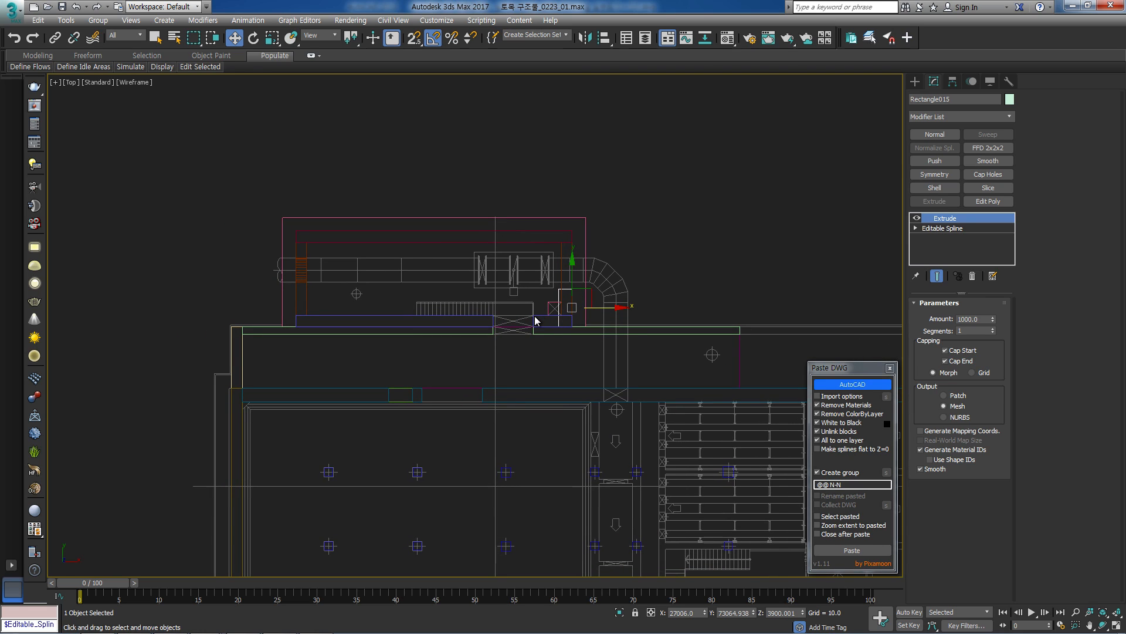
scroll(535, 321, up, 5)
scroll(523, 309, down, 5)
scroll(569, 306, up, 6)
middle_drag(569, 305, 543, 325)
scroll(480, 325, down, 1)
key(alt+c)
key(1)
Widen the footing along X by snapping its inner-end vertices to the square pit's far edge plus one wall thickness.
drag(499, 208, 450, 456)
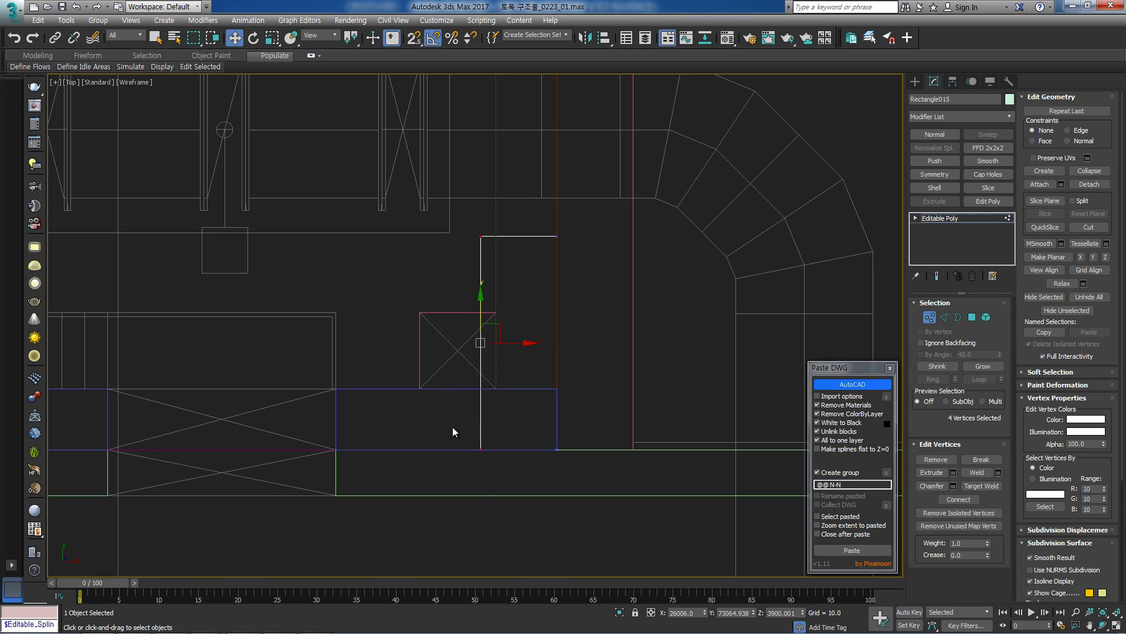
scroll(487, 252, up, 2)
drag(478, 229, 391, 299)
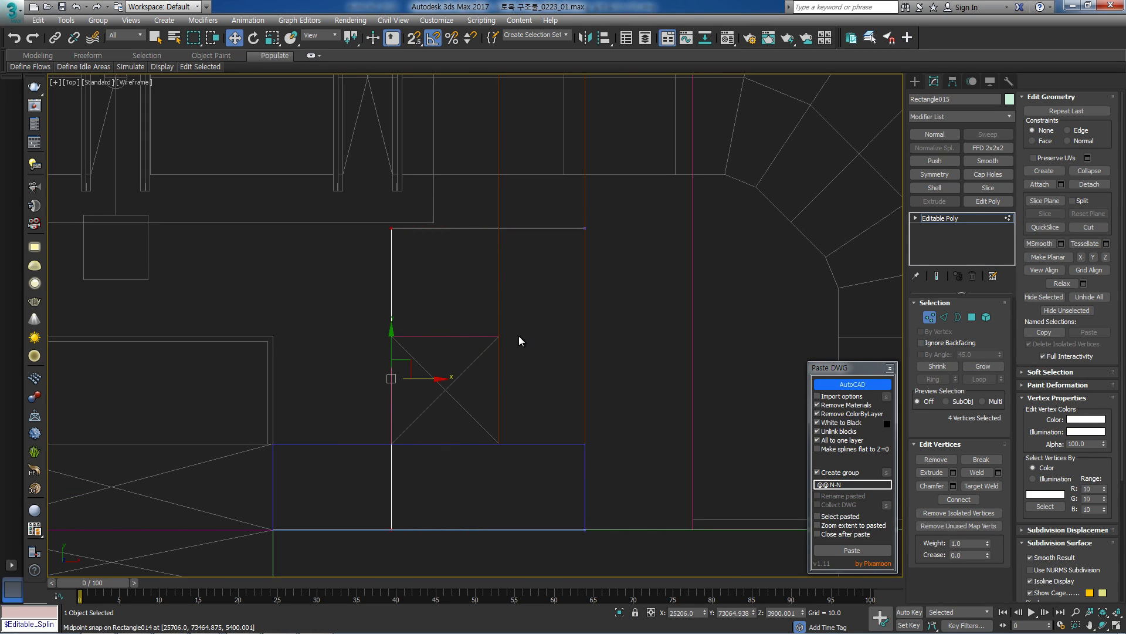
drag(593, 230, 496, 335)
key(s)
scroll(477, 322, down, 1)
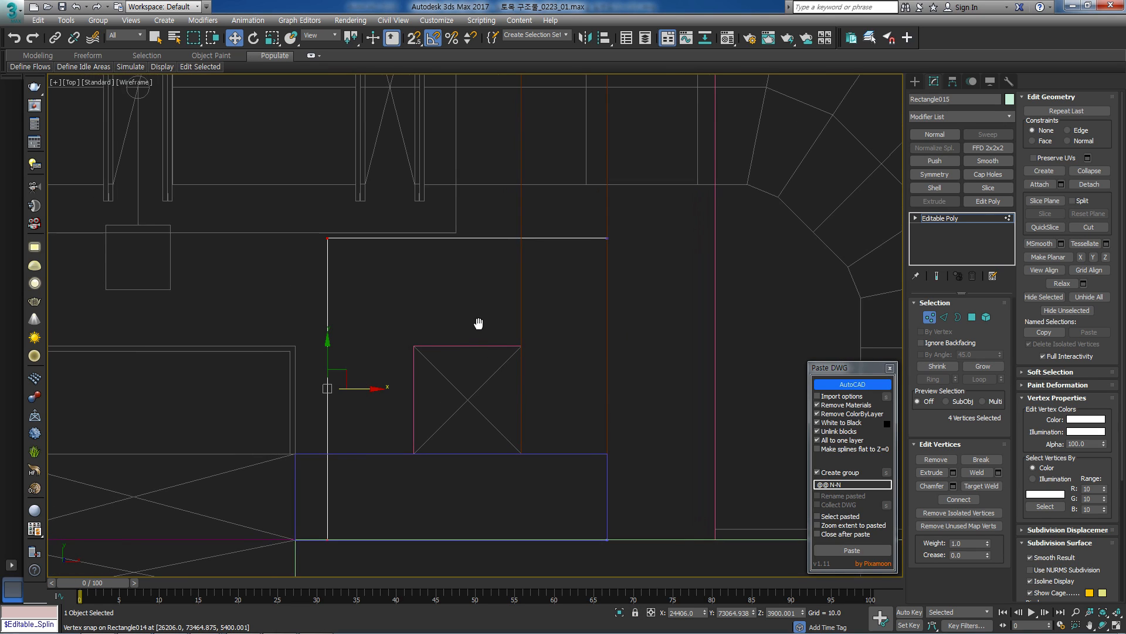
click(955, 220)
Trace the underside of the thin base layer with a line in the Left view, following the slab, slope and footing.
scroll(586, 328, down, 3)
key(l)
scroll(585, 327, up, 5)
middle_drag(561, 364, 564, 316)
scroll(552, 320, down, 7)
click(916, 85)
click(934, 167)
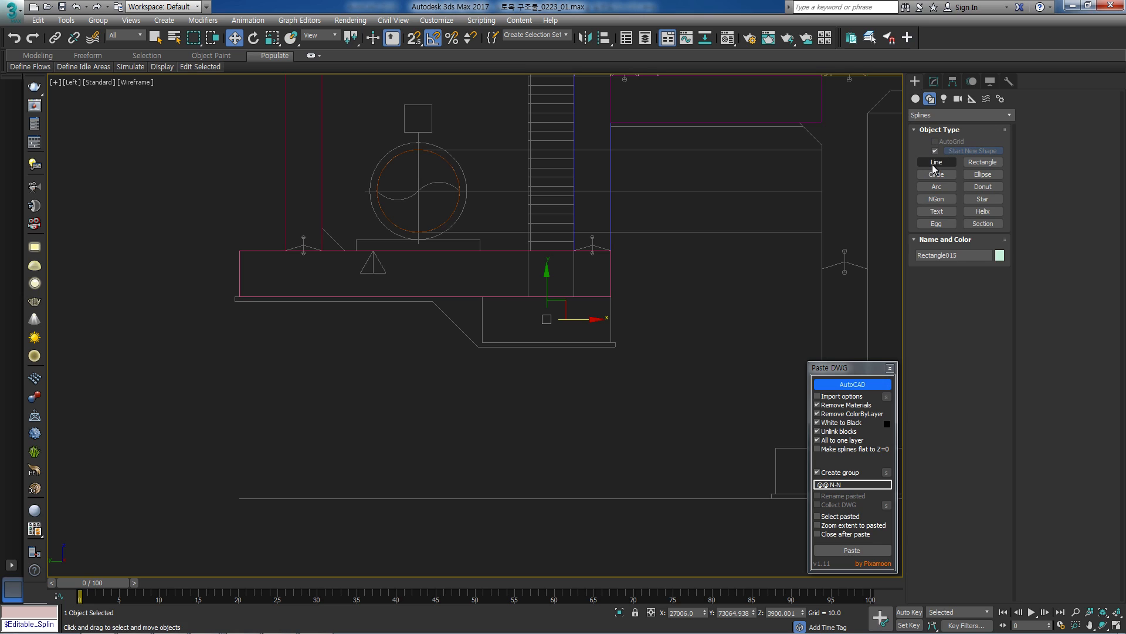
scroll(237, 298, up, 4)
key(s)
click(242, 294)
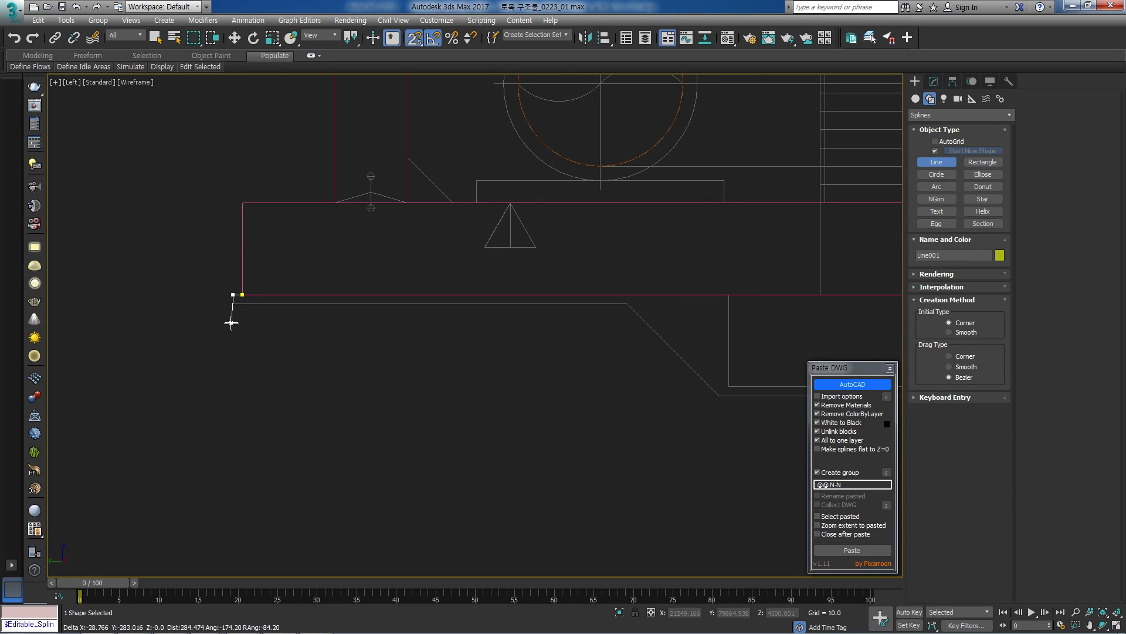
click(233, 303)
click(628, 303)
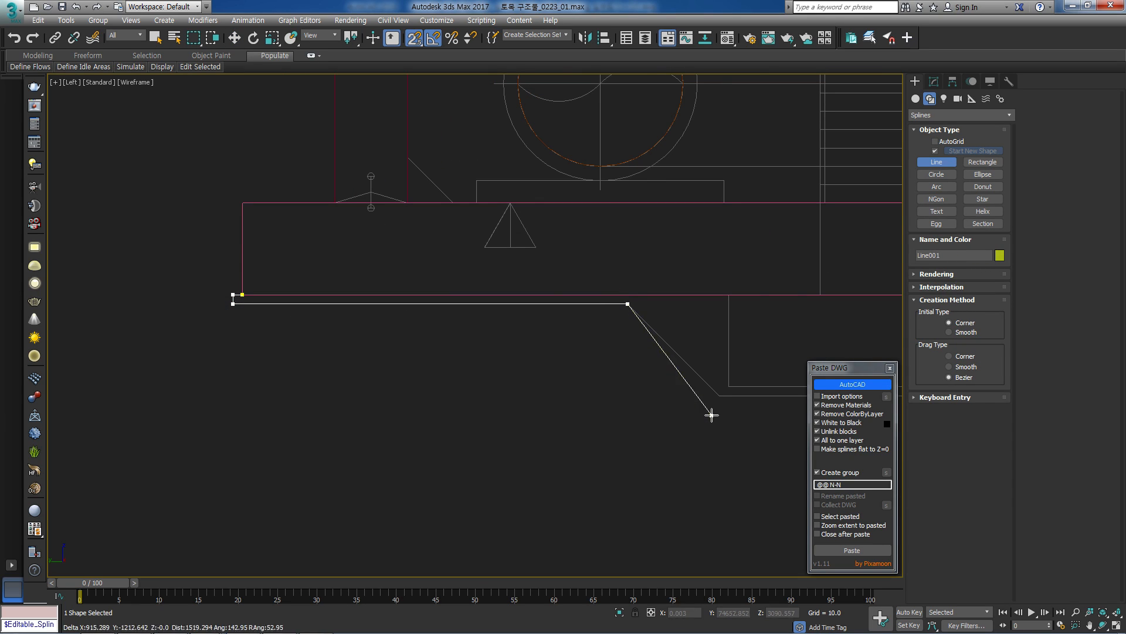
scroll(715, 402, down, 3)
key(i)
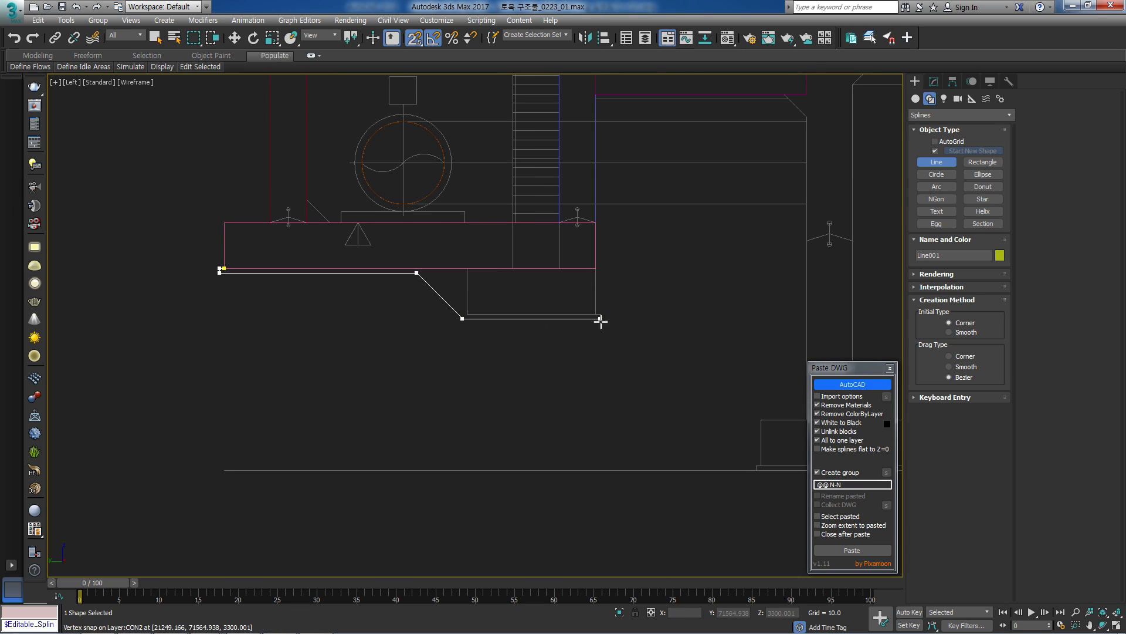
Continue the base layer outline back along the footing and slab undersides to its start point and close the spline.
scroll(606, 311, up, 3)
scroll(608, 312, up, 3)
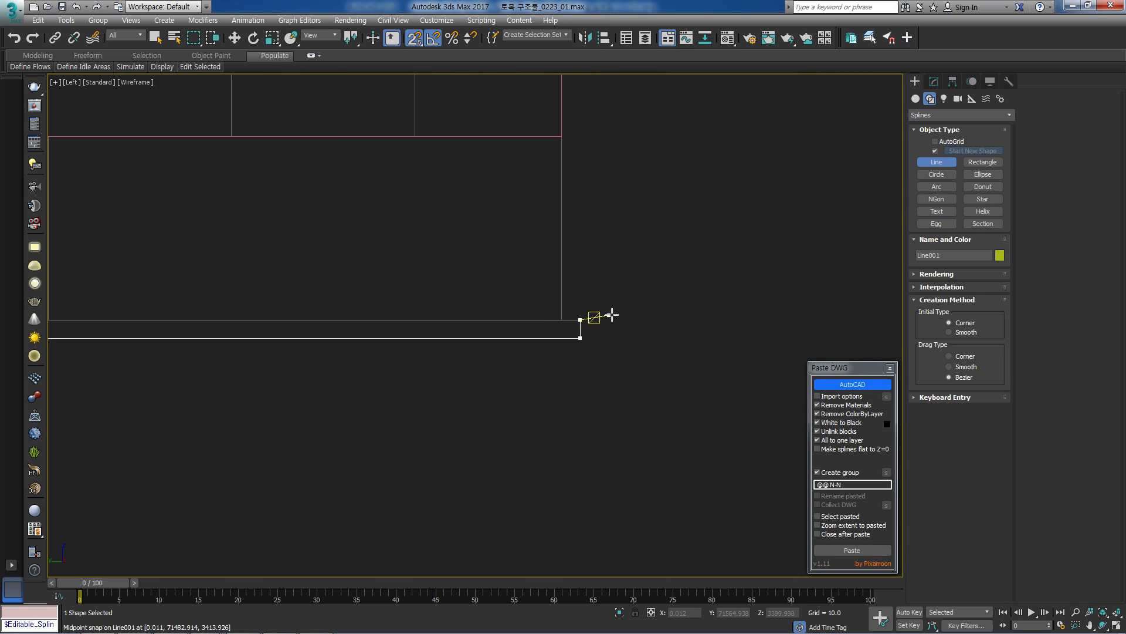
scroll(209, 328, down, 3)
click(138, 227)
scroll(157, 233, down, 4)
middle_drag(54, 231, 498, 326)
click(442, 327)
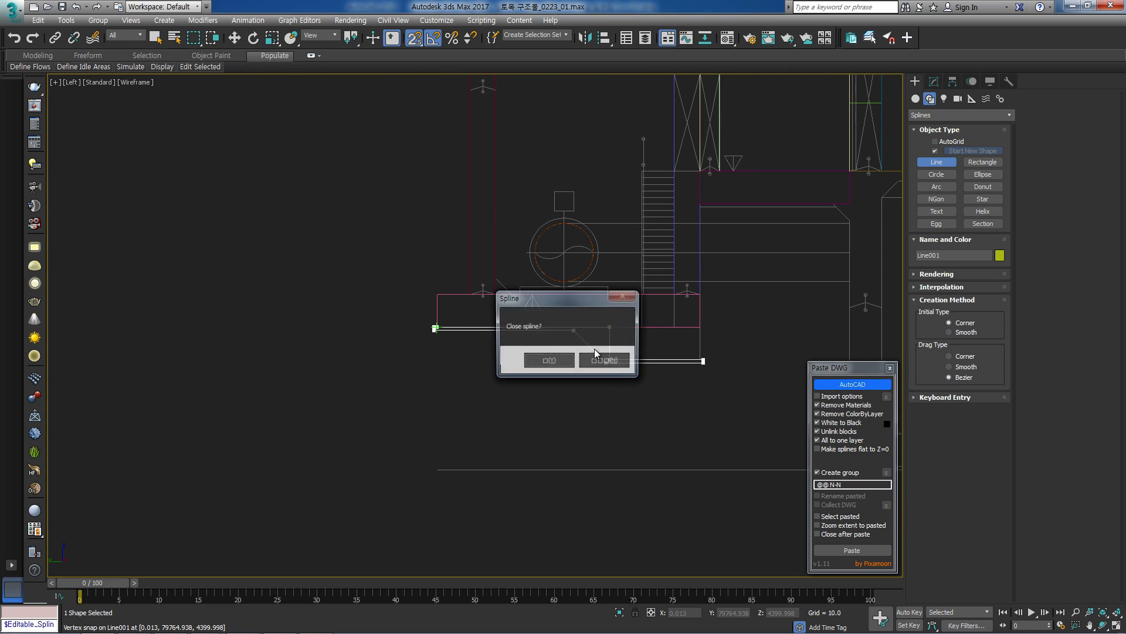
click(548, 360)
scroll(413, 344, up, 3)
key(1)
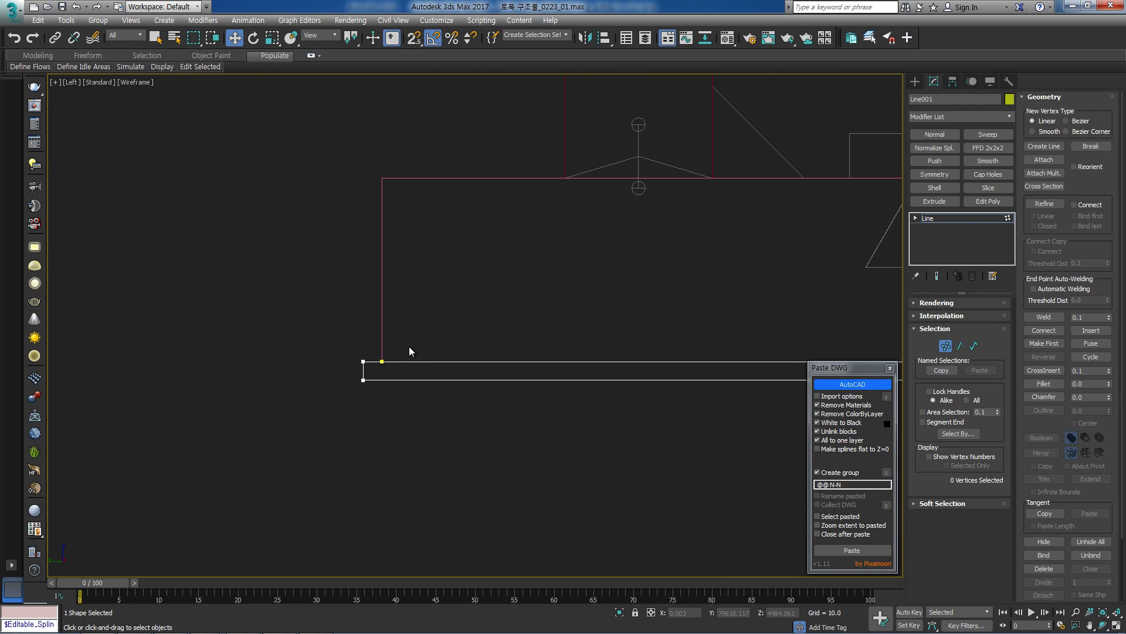
click(931, 221)
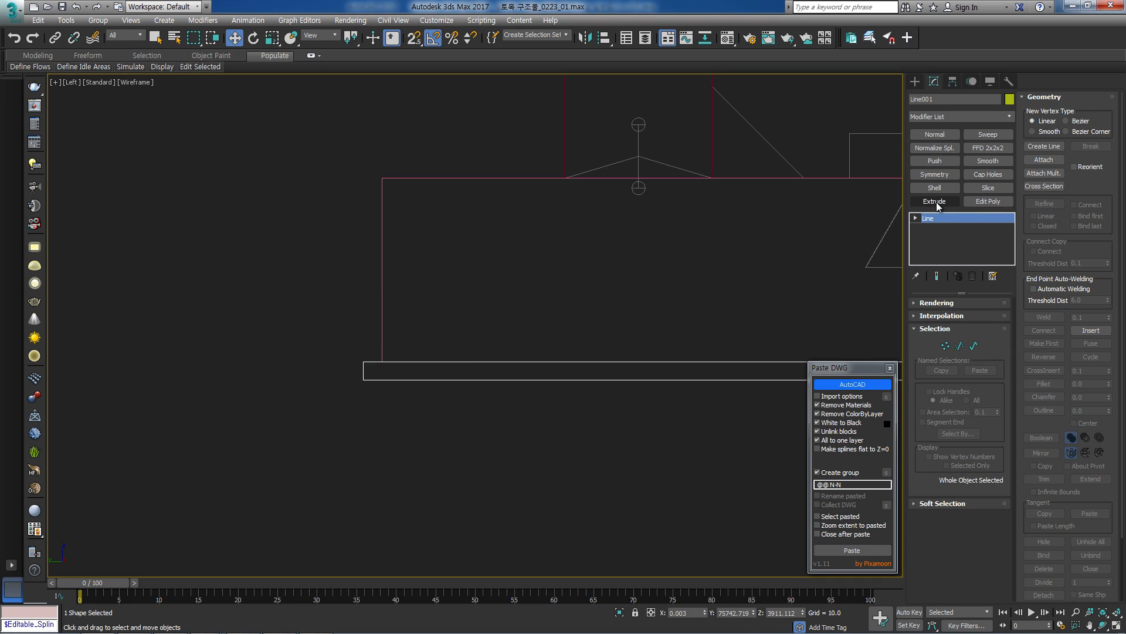
Extrude the base layer outline by 1000 and move it along X to the slab's end in the Top view.
click(937, 203)
middle_drag(703, 268, 345, 313)
key(t)
key(z)
scroll(345, 315, down, 5)
scroll(369, 315, up, 4)
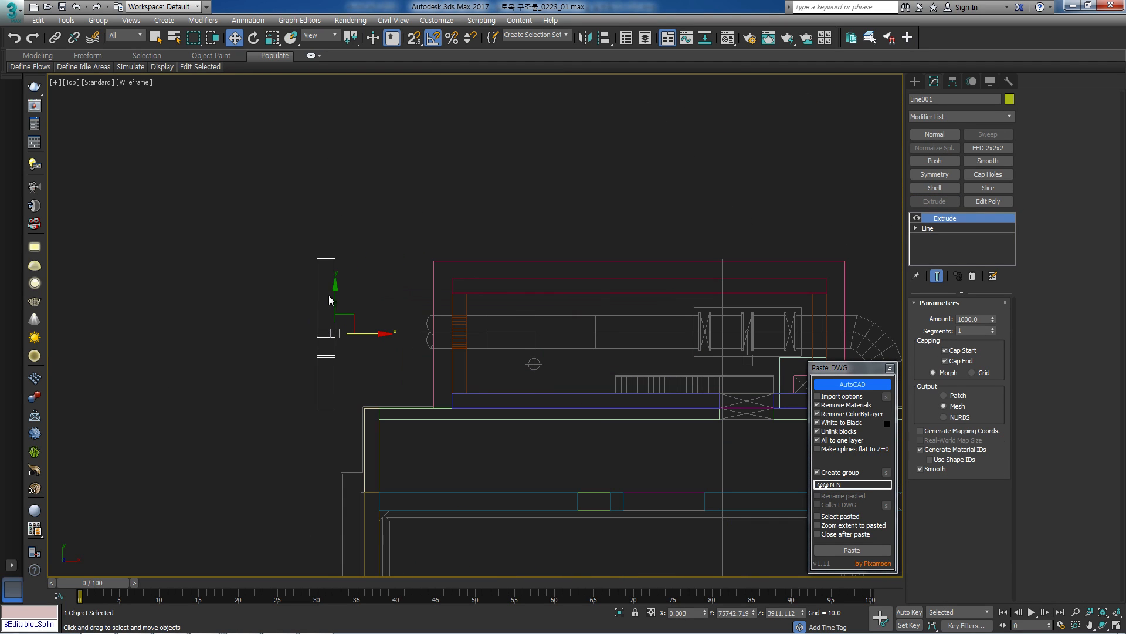
drag(301, 255, 424, 254)
Convert the base layer to an editable poly and snap its end vertices along X to the slab's opposite outer corner.
key(alt+e)
key(1)
drag(503, 217, 442, 457)
middle_drag(460, 378, 205, 386)
drag(231, 353, 561, 339)
scroll(540, 283, up, 4)
key(s)
key(space)
drag(510, 252, 634, 259)
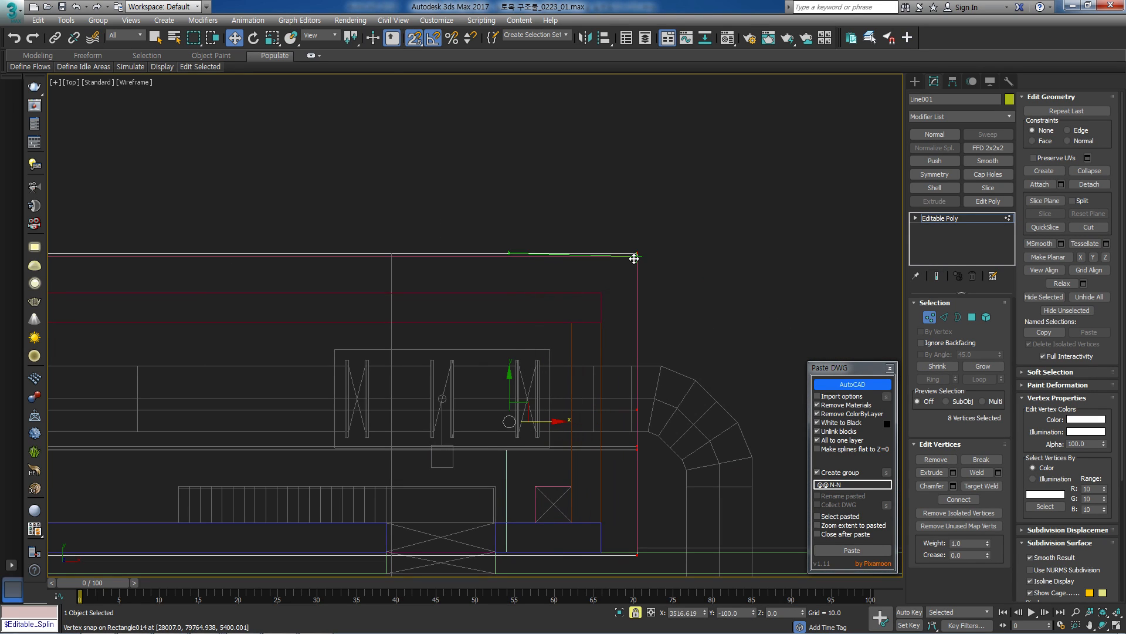
scroll(634, 261, up, 5)
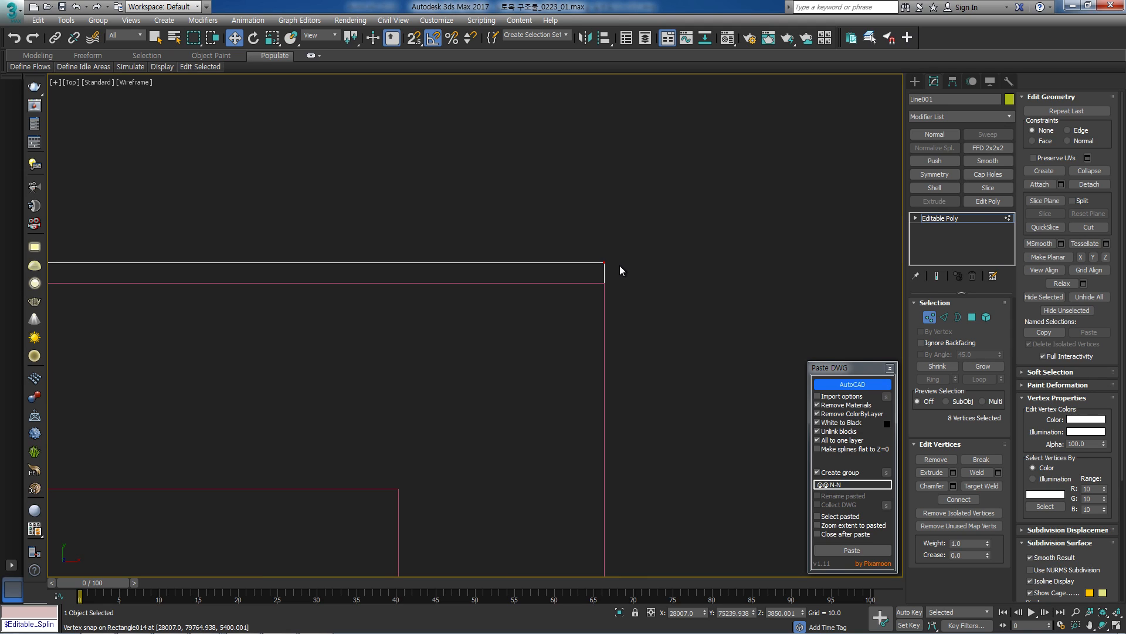
Measure the base layer's overhang past the slab corner with a temporary rectangle in the Top view.
click(915, 81)
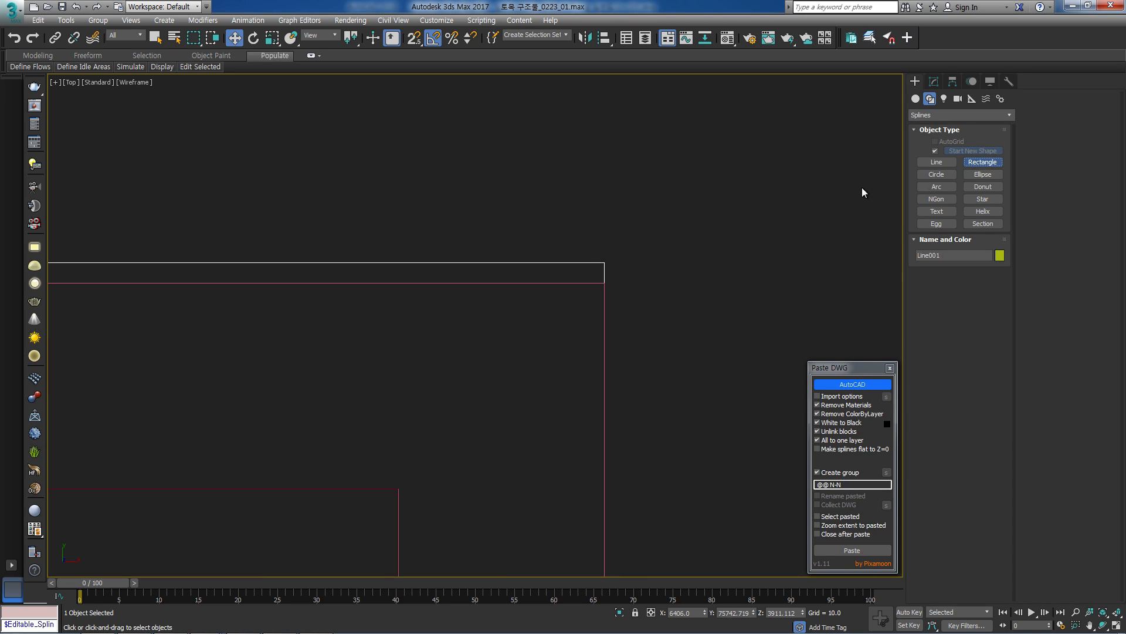
key(s)
middle_drag(585, 286, 586, 299)
drag(605, 295, 605, 265)
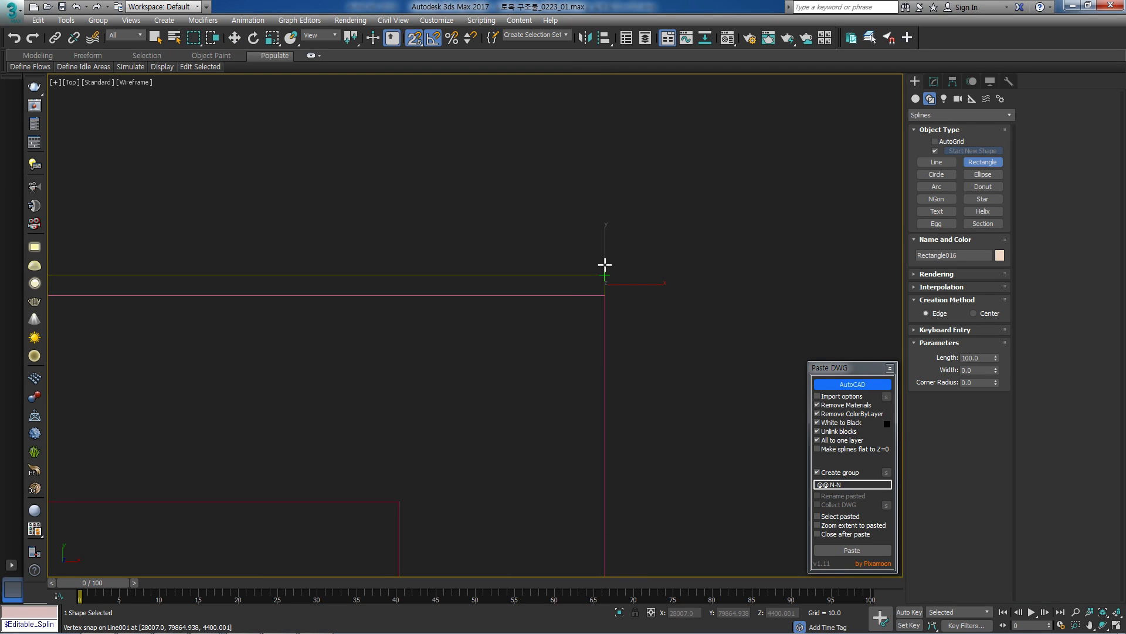
right_click(631, 267)
scroll(597, 259, down, 2)
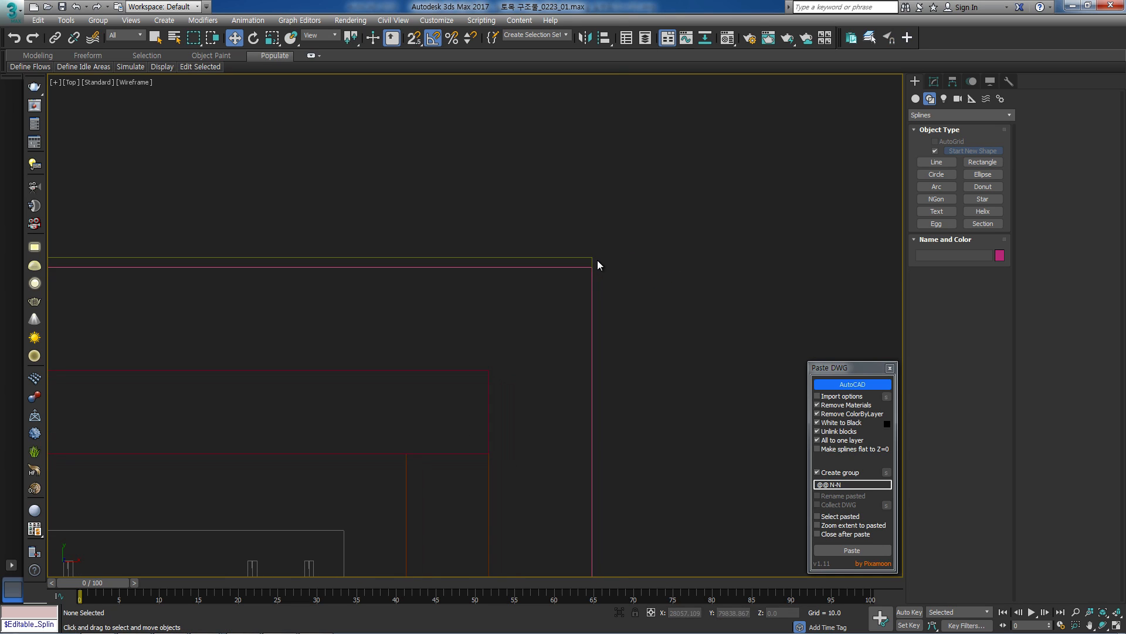
Select the base layer's end vertices beside the slab's outer corner and move them outward along X by the 100 overhang.
click(593, 261)
scroll(607, 256, down, 3)
key(1)
drag(658, 195, 567, 556)
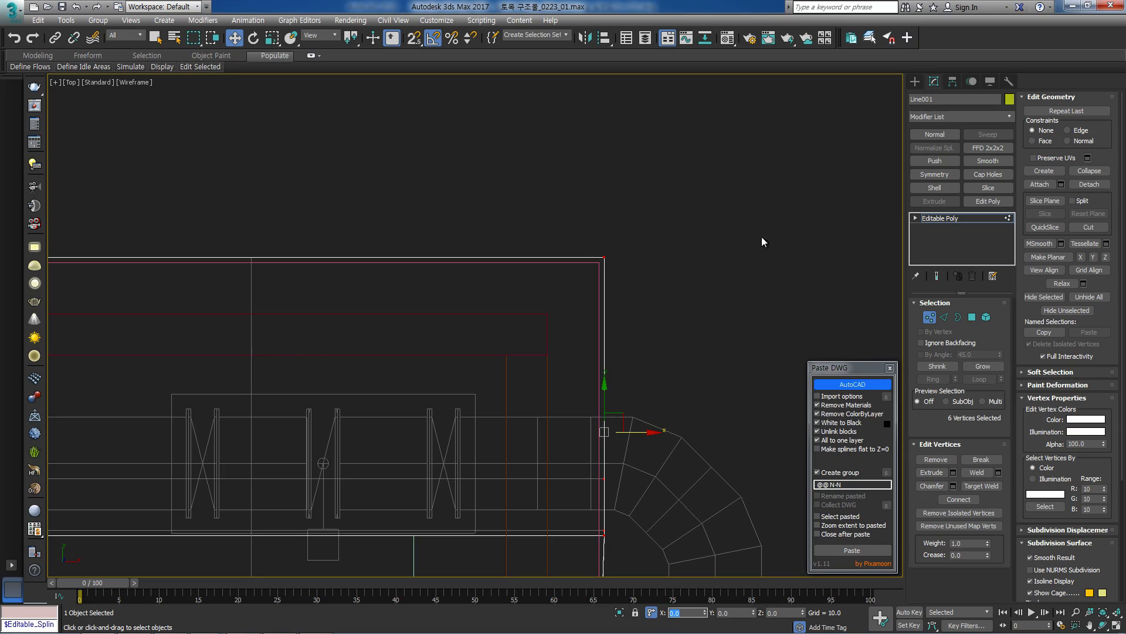
click(961, 223)
Examine the base layer under the slab and footing from an orbited shaded view.
middle_drag(438, 403, 420, 284)
scroll(421, 284, down, 4)
alt+middle_drag(401, 410, 471, 335)
key(F3)
scroll(333, 329, up, 4)
mouse_move(337, 319)
alt+middle_down()
mouse_move(369, 332)
mouse_move(408, 301)
mouse_move(336, 329)
mouse_move(364, 322)
mouse_move(354, 355)
mouse_move(338, 357)
alt+middle_up()
key(t)
key(F3)
Select the base layer's vertices at its opposite end and snap them along X to the footing's edge in the Top view.
scroll(397, 343, down, 7)
scroll(405, 342, up, 2)
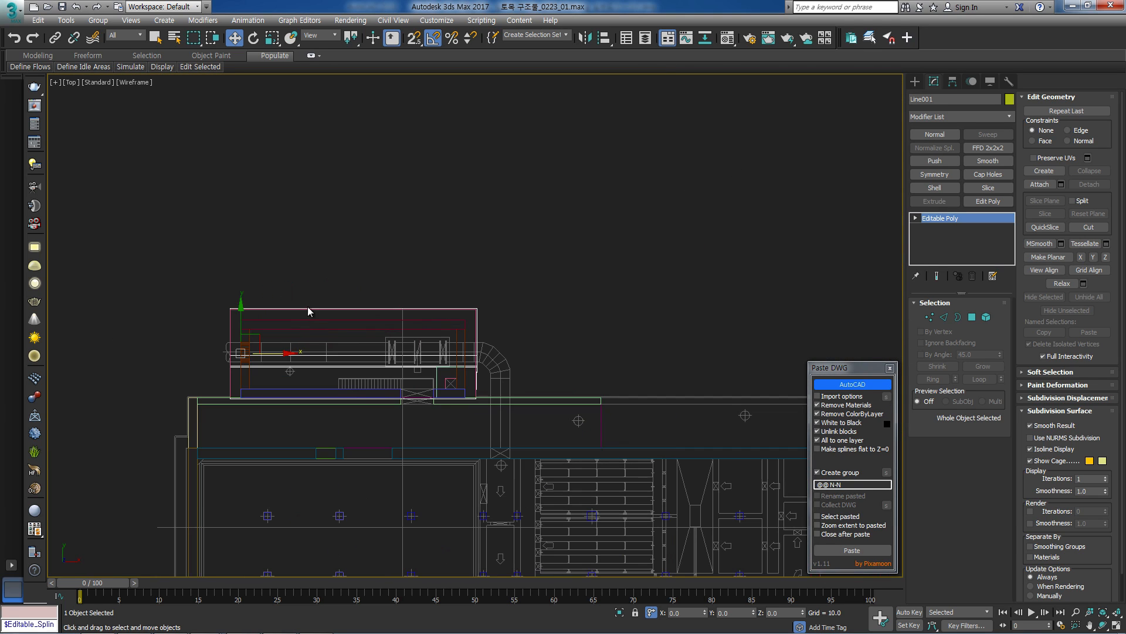
key(1)
drag(295, 230, 196, 420)
scroll(246, 330, up, 4)
drag(252, 385, 621, 389)
scroll(626, 287, up, 6)
middle_drag(563, 259, 508, 228)
key(s)
scroll(507, 228, down, 2)
drag(507, 227, 559, 472)
key(s)
middle_drag(660, 520, 624, 399)
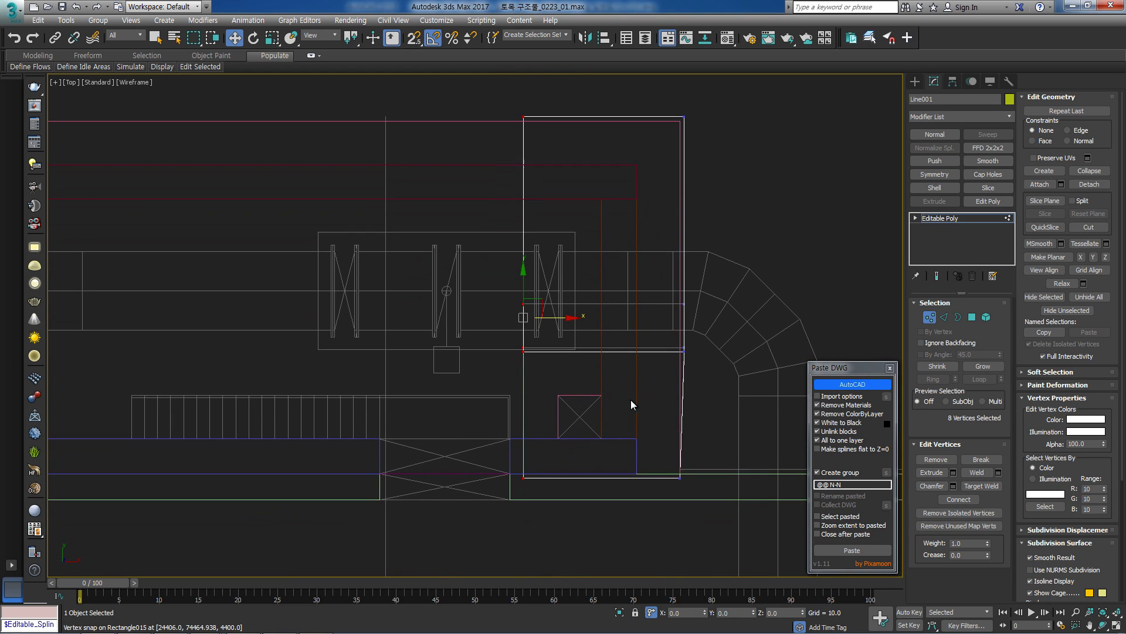
Align the base layer's uneven outer corner vertices and offset the footing-side end vertices by -100 along X.
scroll(692, 478, up, 4)
drag(660, 509, 679, 226)
key(space)
key(s)
key(space)
scroll(675, 246, down, 8)
middle_drag(595, 334, 583, 444)
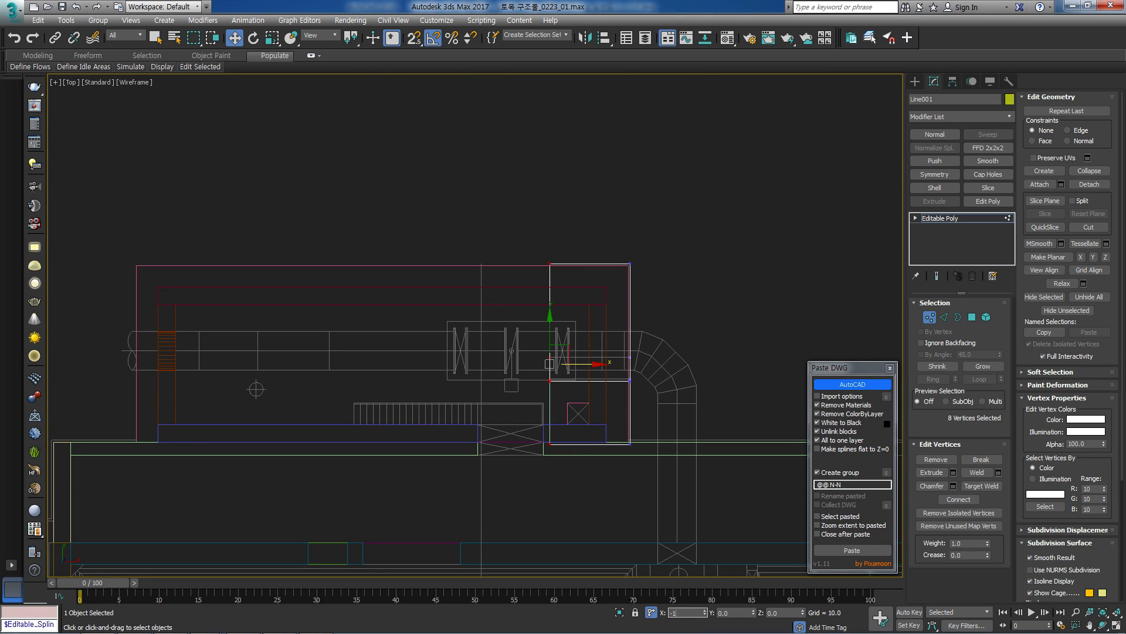
click(944, 218)
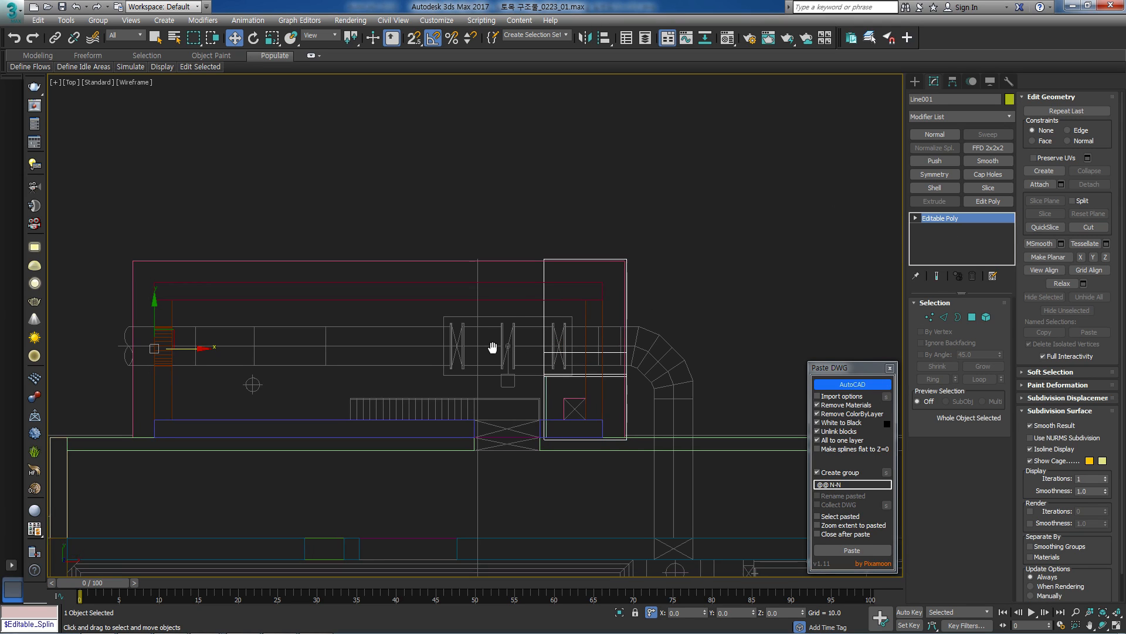
Draw a rectangle for the thin base layer under the slab in the Left view and stretch its end vertices to the section's far end.
key(l)
middle_drag(464, 288, 445, 323)
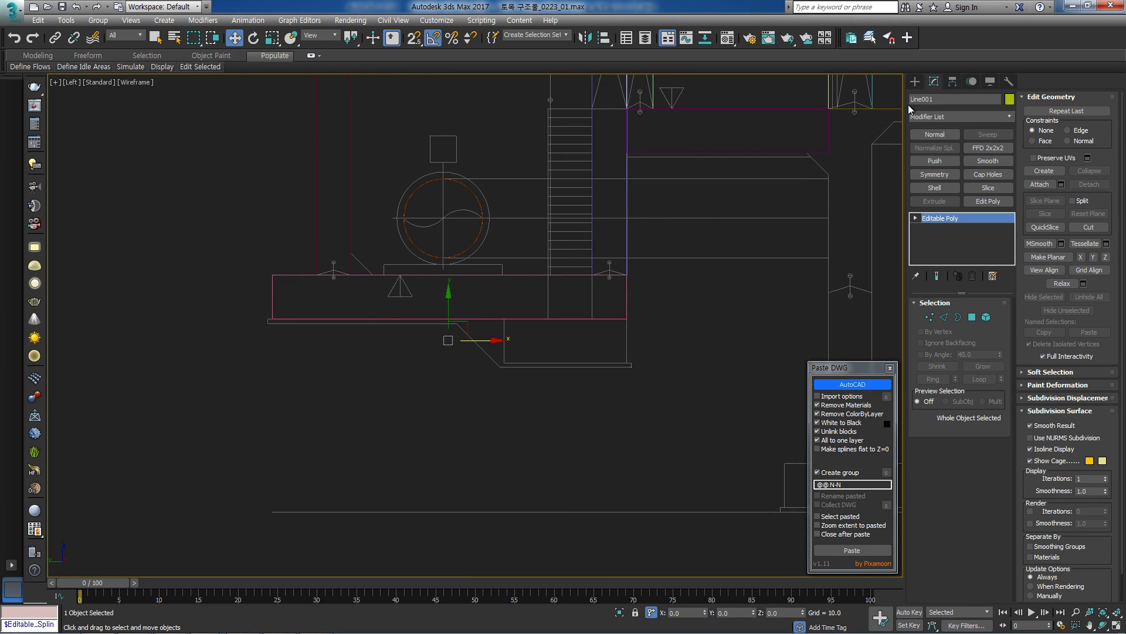
click(915, 82)
click(983, 162)
scroll(327, 291, up, 4)
key(s)
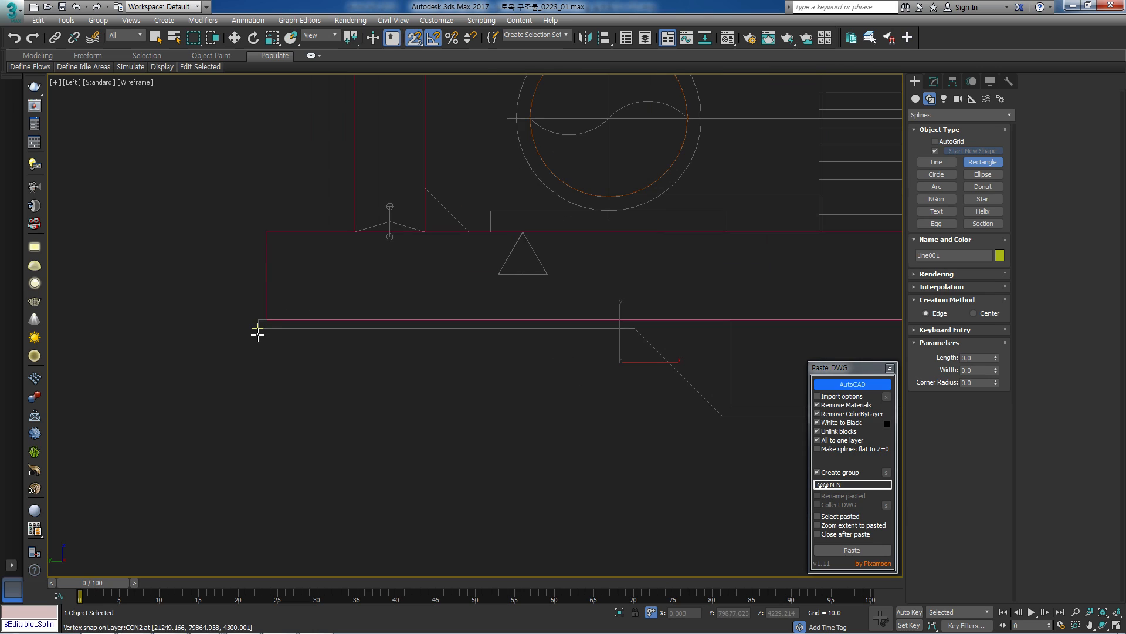
key(w)
drag(293, 296, 278, 342)
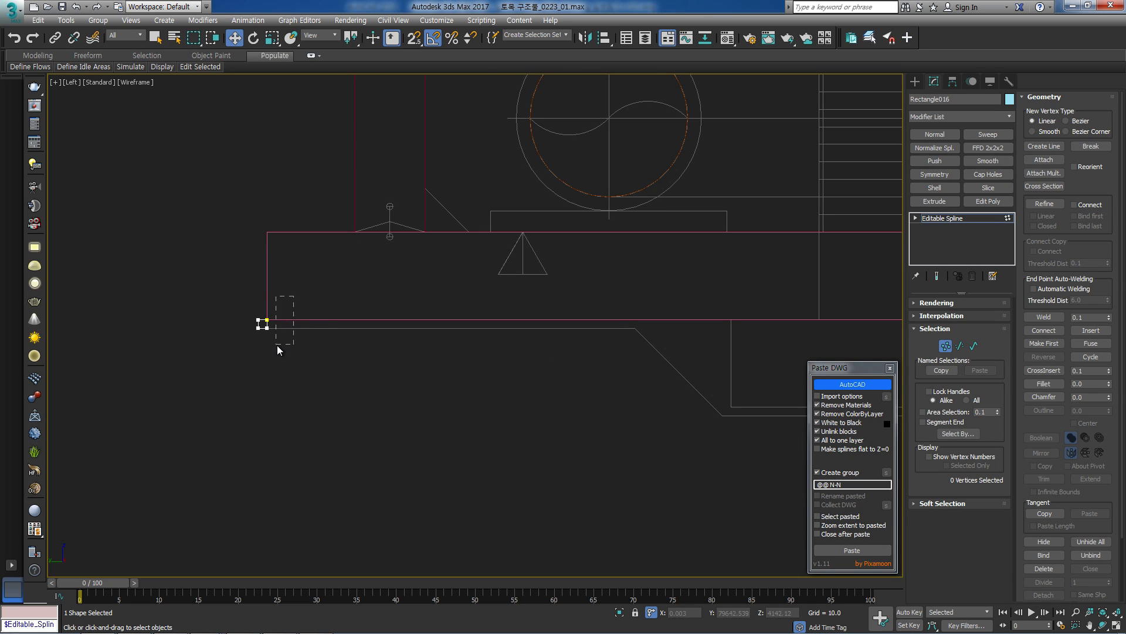
scroll(278, 343, down, 5)
scroll(573, 332, up, 3)
drag(561, 351, 525, 372)
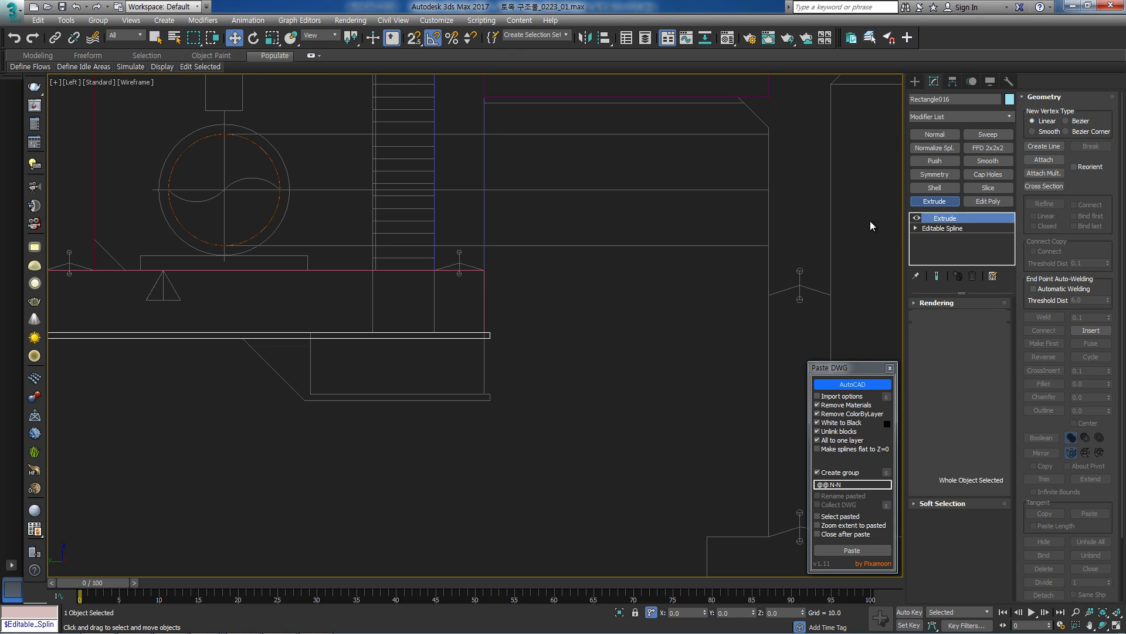
Extrude the thin rectangle by 1000 and snap it along X to the end of the existing base layer in the Top view.
click(935, 201)
key(t)
scroll(528, 276, down, 3)
middle_drag(498, 266, 374, 276)
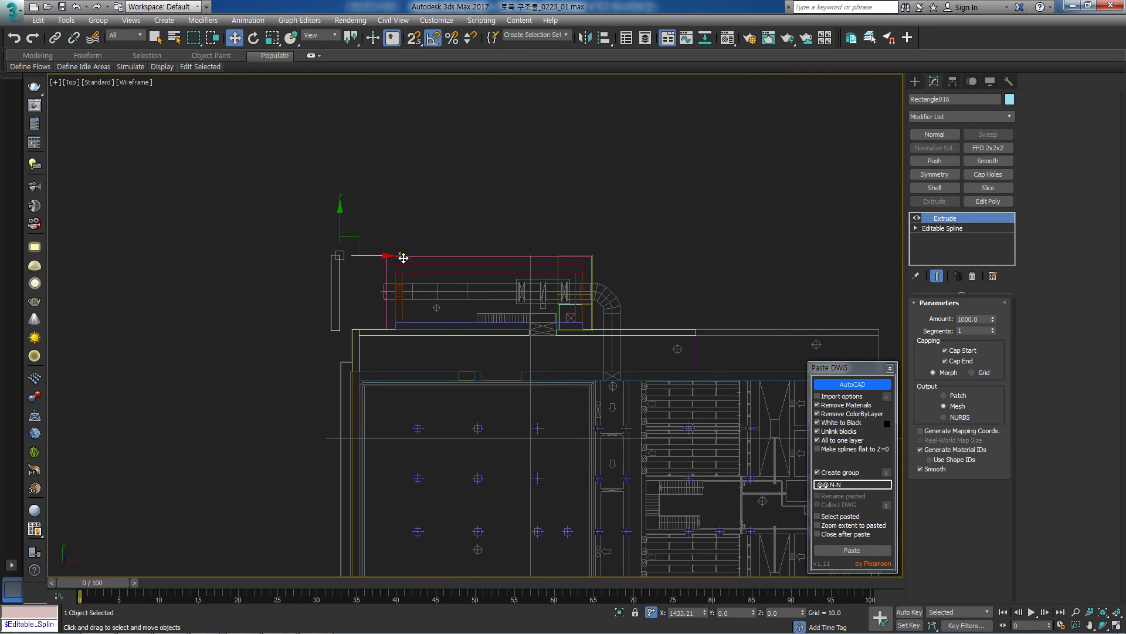
scroll(532, 252, up, 8)
key(s)
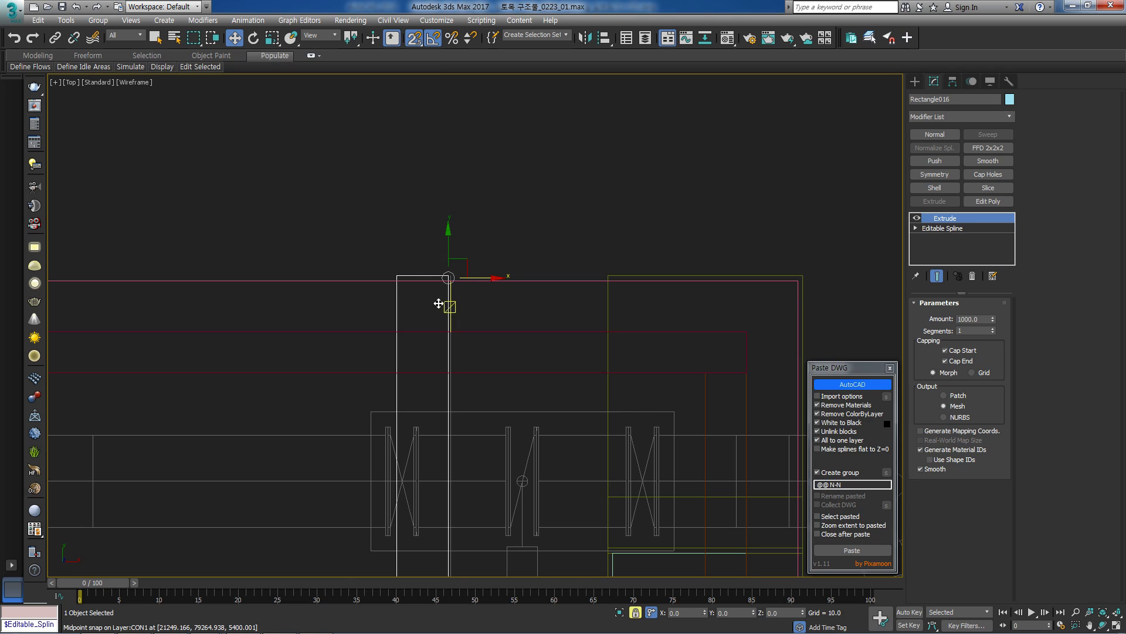
scroll(431, 286, up, 2)
drag(455, 267, 679, 260)
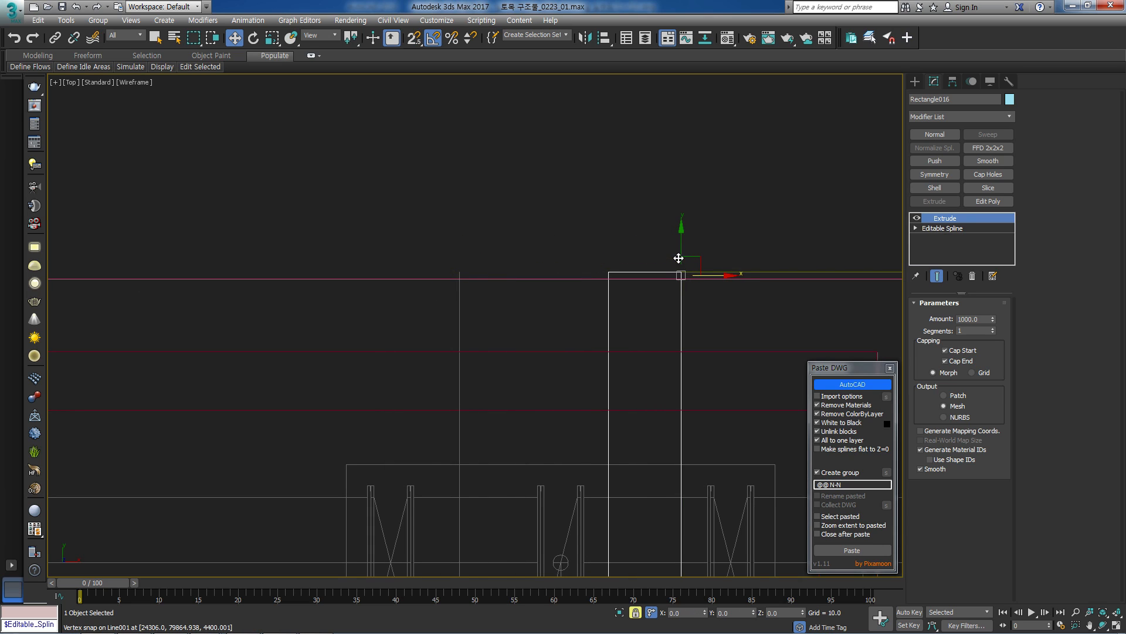
key(s)
key(space)
scroll(670, 257, down, 3)
Convert the extruded strip to an editable poly and extend its end vertices along X slightly past the slab's far outer edge.
key(alt+e)
key(1)
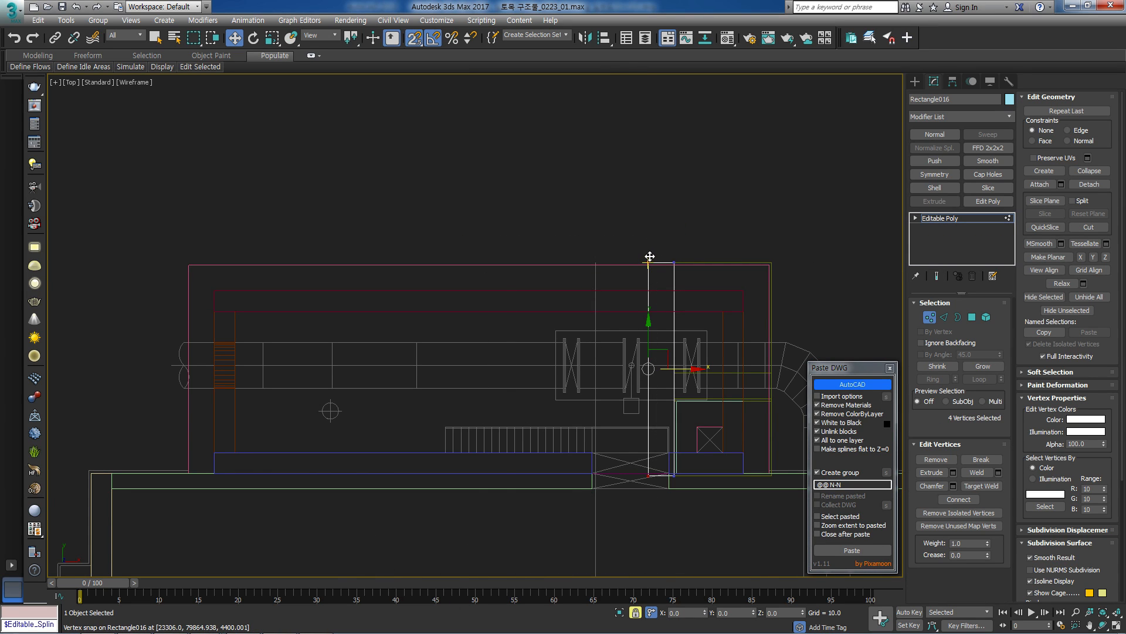
drag(650, 256, 188, 261)
key(s)
key(space)
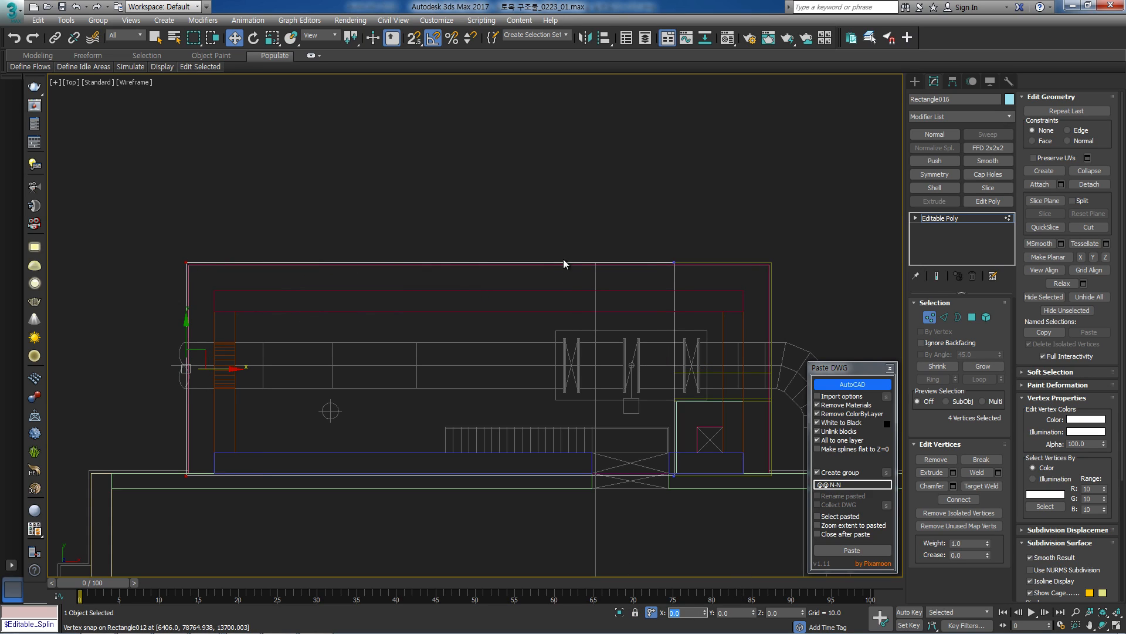
key(F3)
mouse_move(544, 281)
alt+middle_down()
mouse_move(687, 201)
mouse_move(520, 345)
mouse_move(463, 231)
mouse_move(478, 350)
mouse_move(423, 402)
mouse_move(435, 413)
mouse_move(505, 297)
mouse_move(475, 340)
mouse_move(599, 196)
alt+middle_up()
scroll(520, 345, up, 5)
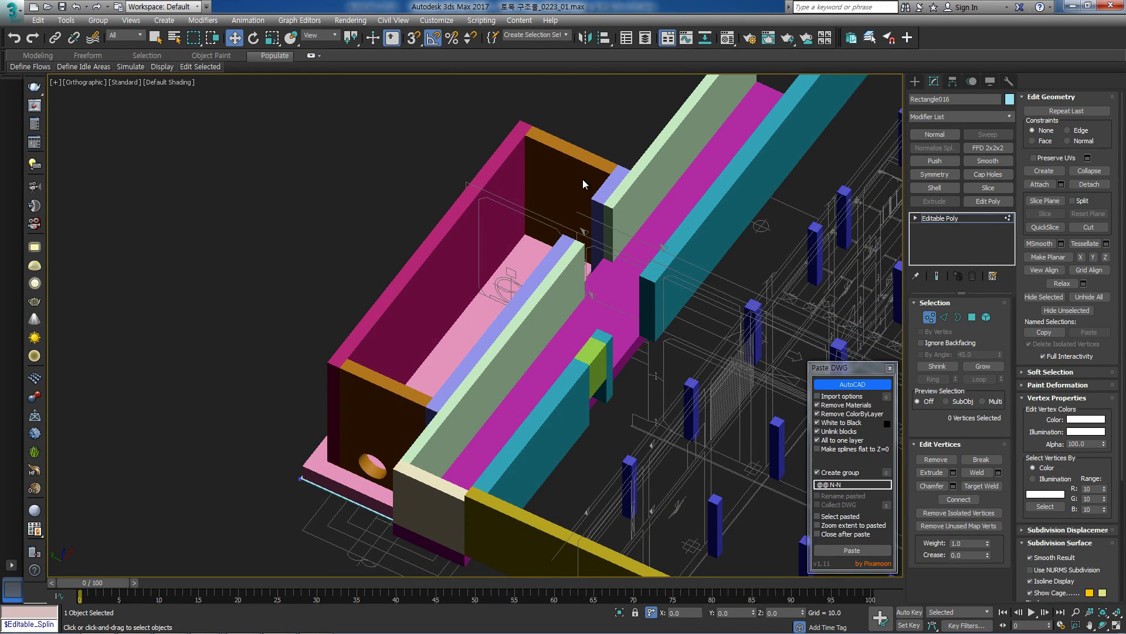
click(583, 178)
key(t)
click(950, 222)
Switch to AutoCAD, look through the section drawing sheets, and return to 3ds Max.
key(F3)
scroll(540, 282, down, 10)
key(F3)
key(F3)
click(316, 621)
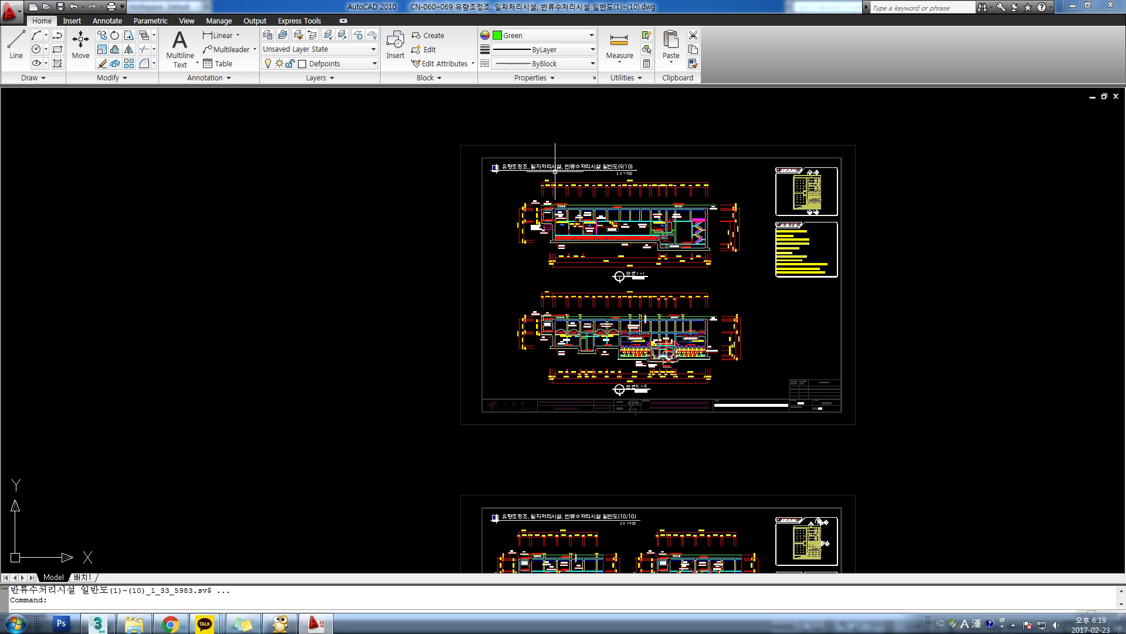
scroll(507, 291, up, 6)
scroll(528, 271, down, 10)
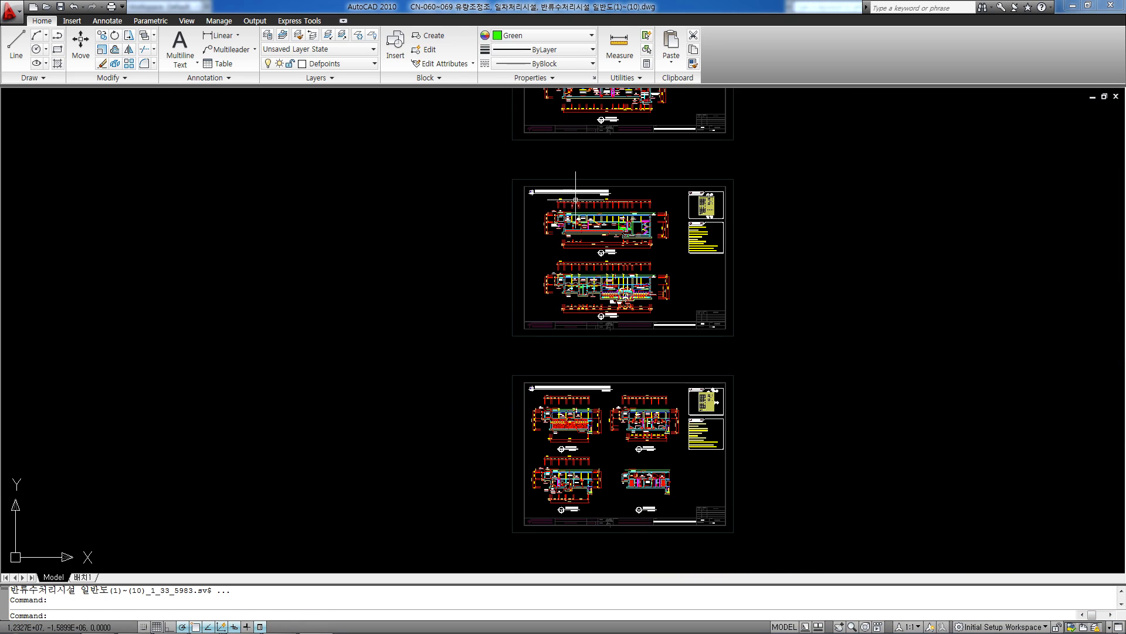
mouse_move(145, 628)
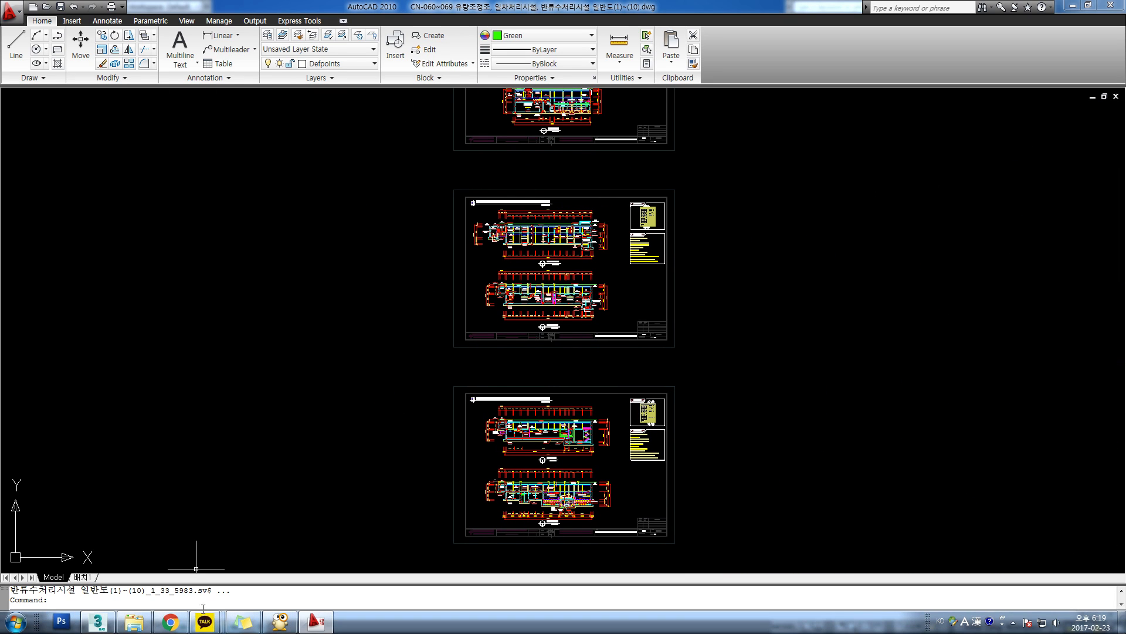
click(98, 622)
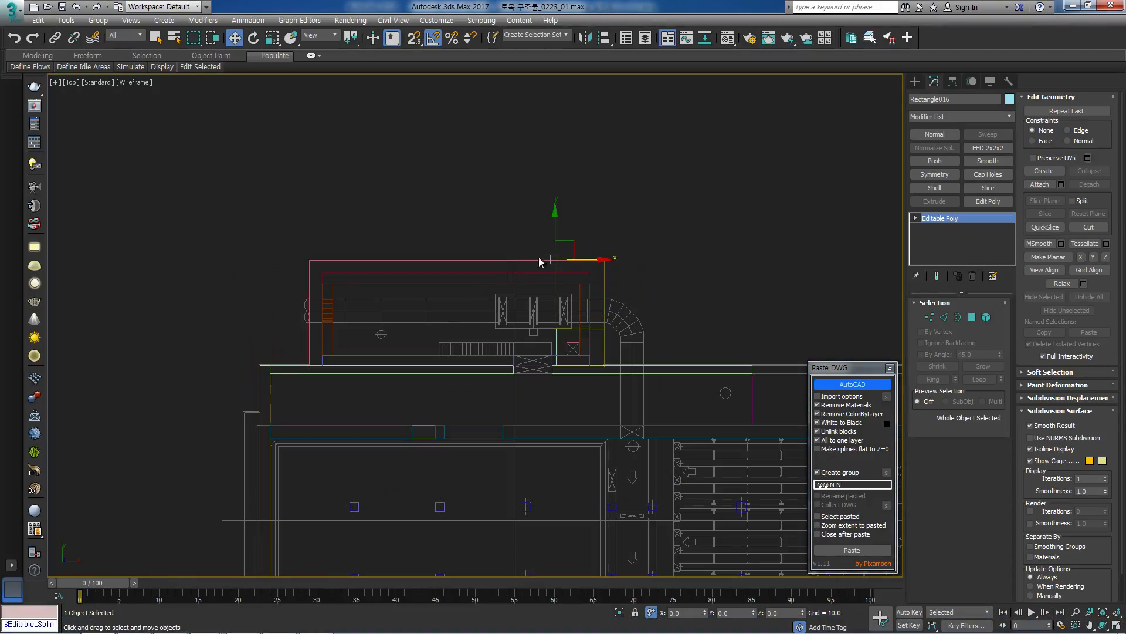
Inspect the pipe room and its adjoining walls in shaded orbit and Top views.
alt+middle_drag(621, 294, 645, 230)
key(F3)
mouse_move(592, 258)
middle_down()
mouse_move(469, 267)
mouse_move(522, 287)
mouse_move(411, 268)
mouse_move(496, 288)
middle_up()
scroll(411, 267, up, 3)
scroll(394, 264, down, 3)
key(F3)
key(t)
mouse_move(554, 339)
middle_down()
mouse_move(523, 347)
mouse_move(494, 298)
mouse_move(560, 318)
middle_up()
scroll(463, 338, up, 3)
scroll(469, 323, down, 3)
Draw a rectangle over the wall portion above the door opening in the Left view, snapped to the section's corners.
key(l)
key(z)
scroll(550, 303, down, 3)
click(916, 82)
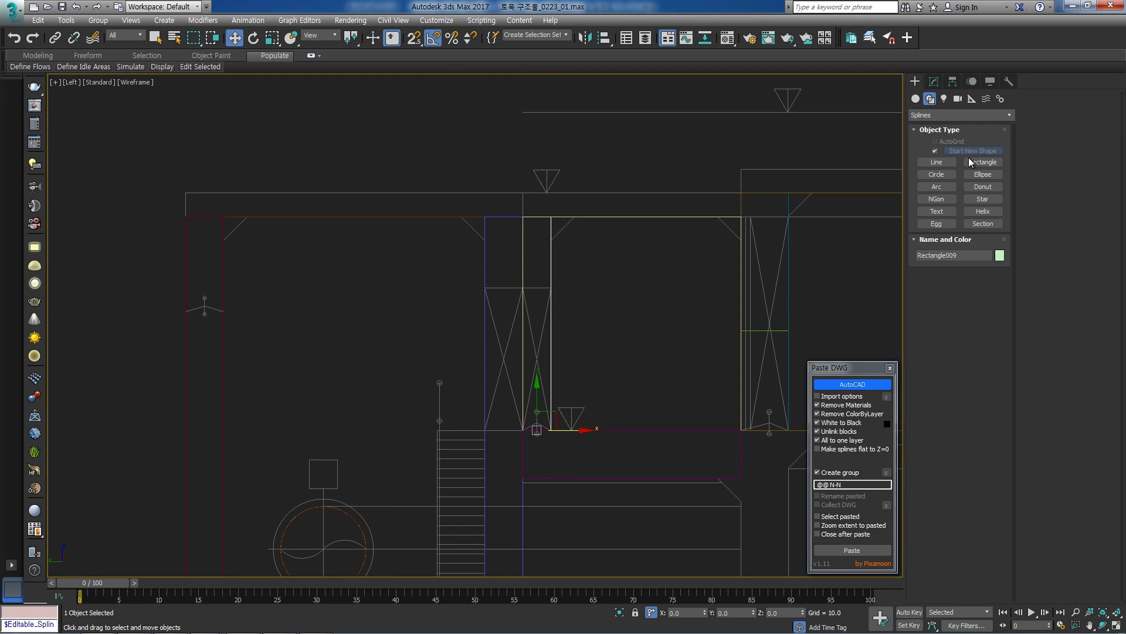
click(990, 164)
scroll(518, 277, up, 5)
key(s)
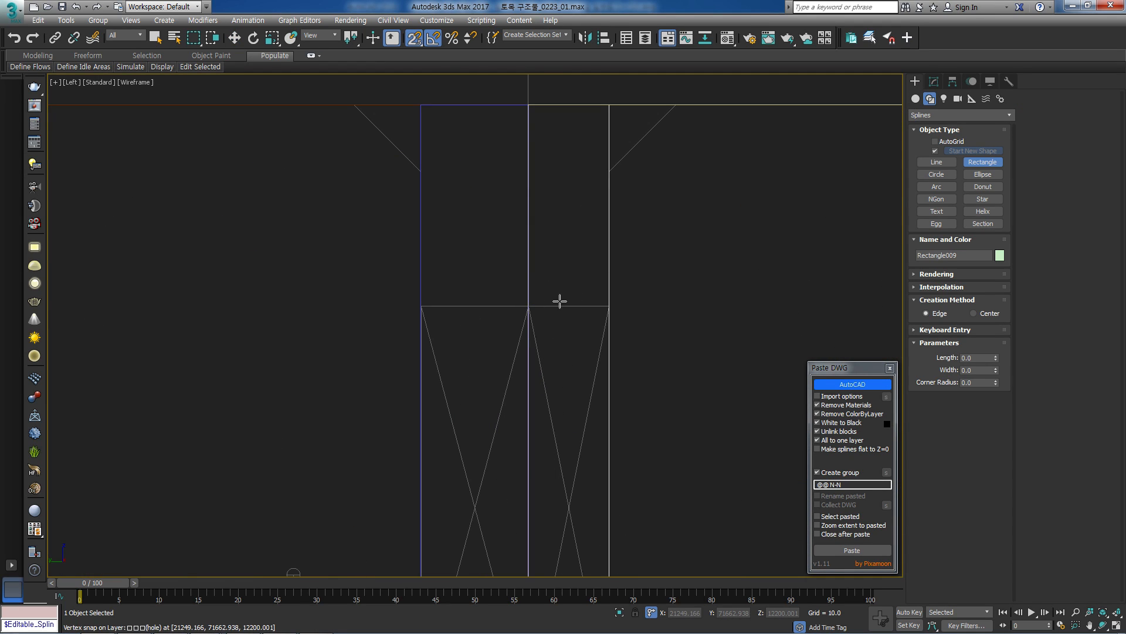
drag(616, 298, 543, 110)
key(w)
key(s)
Examine closely how the new rectangle's upper corner meets the two adjoining walls in the Left view.
scroll(540, 121, up, 7)
mouse_move(534, 152)
middle_down()
mouse_move(625, 393)
mouse_move(613, 375)
middle_up()
scroll(585, 260, up, 7)
key(1)
middle_drag(578, 223, 546, 247)
scroll(562, 229, down, 6)
key(1)
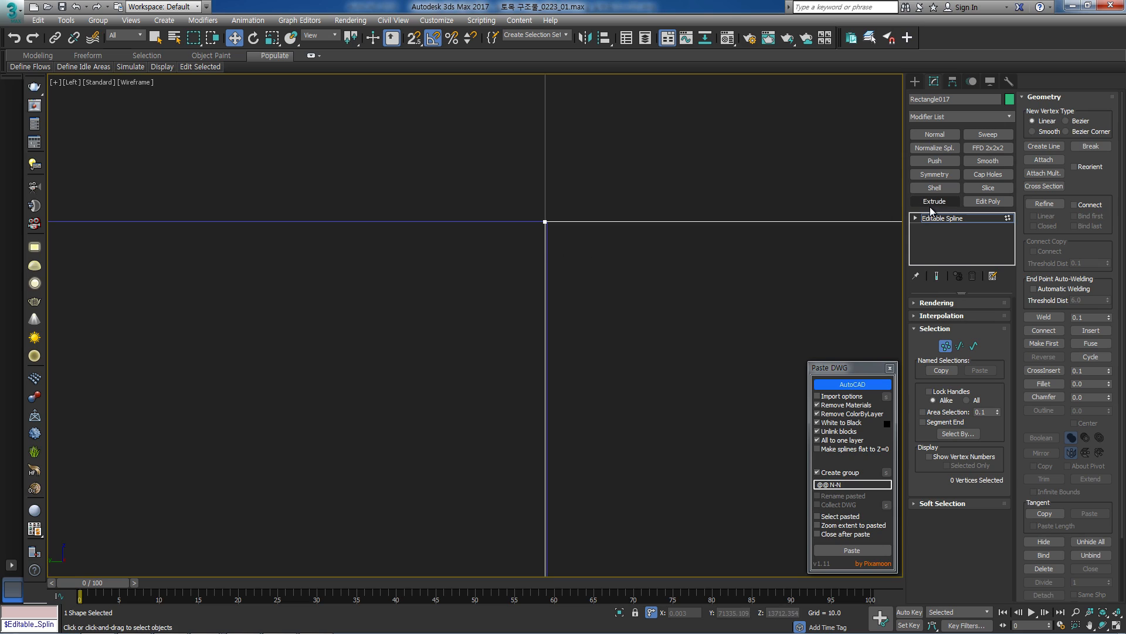
key(1)
key(1)
key(1)
middle_drag(547, 253, 560, 264)
scroll(564, 231, up, 6)
drag(553, 281, 549, 282)
key(1)
Select the pipe room wall's vertices facing the channel wall and snap them along Y to that wall's edge in the Top view.
drag(616, 182, 503, 257)
scroll(508, 260, down, 8)
middle_drag(547, 303, 554, 214)
scroll(583, 364, down, 8)
middle_drag(583, 363, 575, 281)
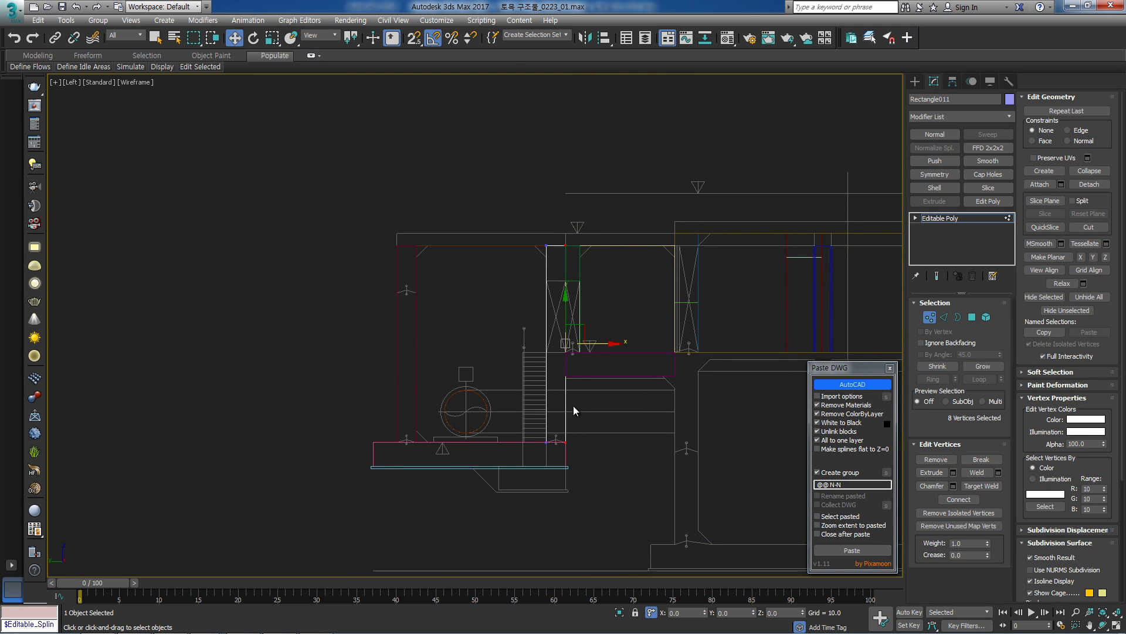
key(t)
scroll(606, 284, up, 4)
scroll(397, 361, up, 5)
scroll(393, 357, up, 5)
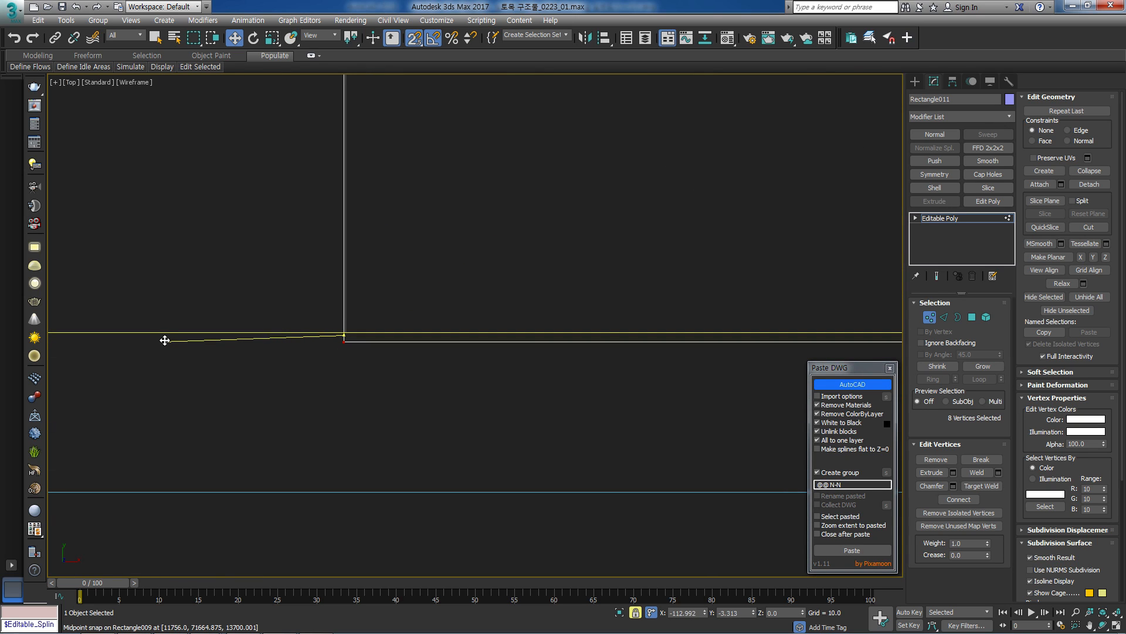
scroll(340, 337, down, 5)
key(F3)
scroll(605, 316, down, 5)
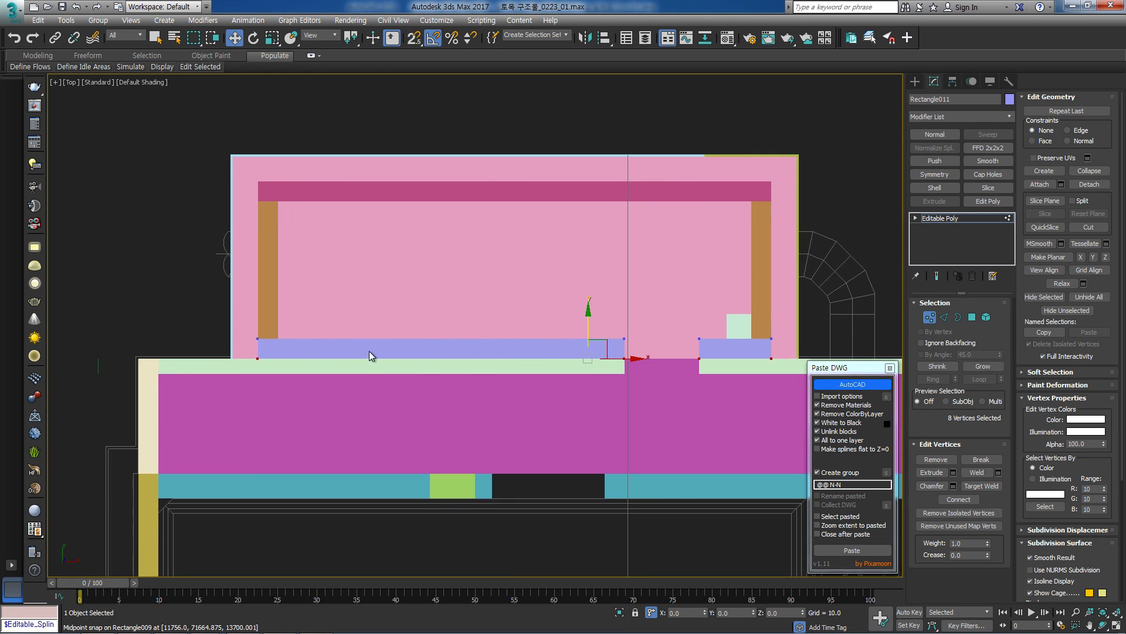
alt+middle_drag(370, 349, 472, 309)
scroll(473, 309, up, 4)
click(955, 220)
scroll(560, 250, down, 6)
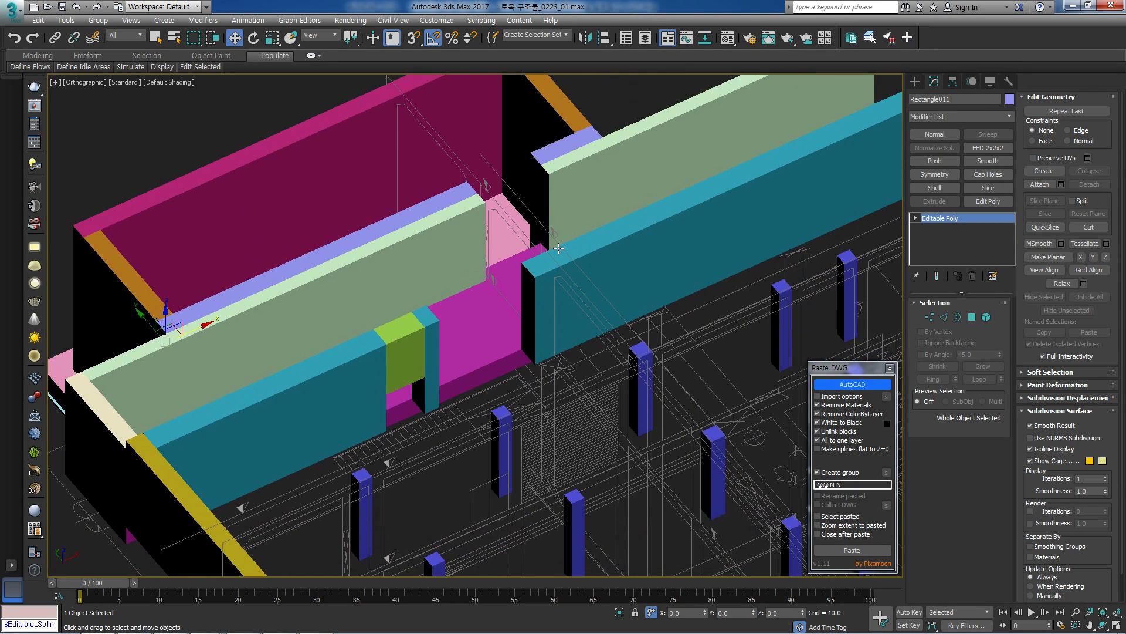
Select the rectangle drawn above the door opening in the Left view and extrude it into a solid block.
key(l)
key(F3)
scroll(559, 252, down, 2)
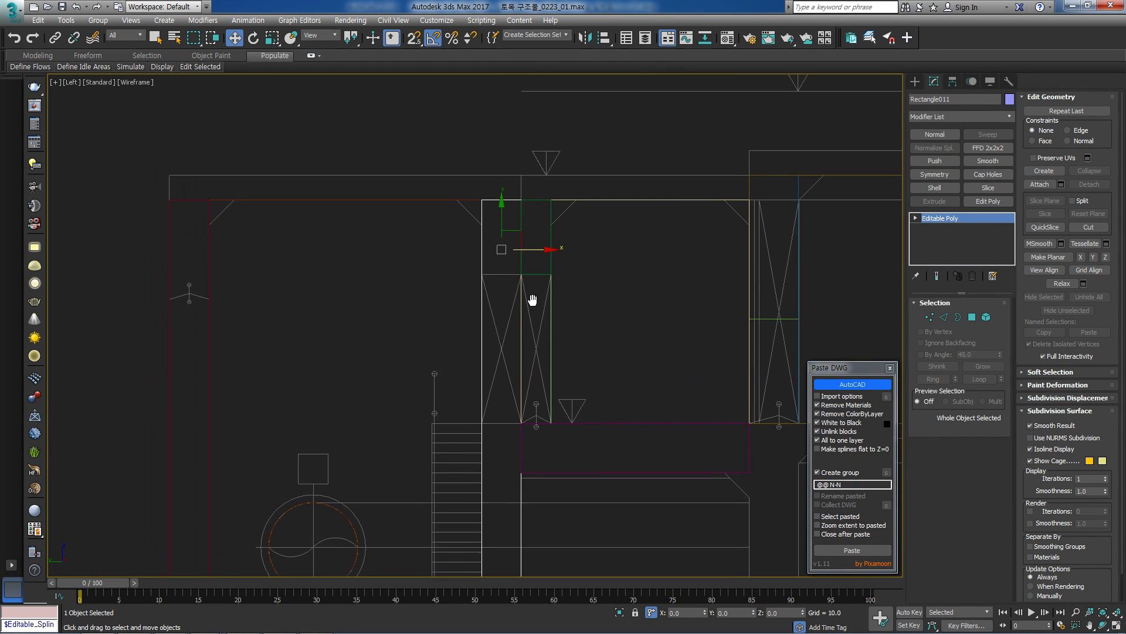
click(616, 301)
scroll(616, 301, down, 3)
click(574, 271)
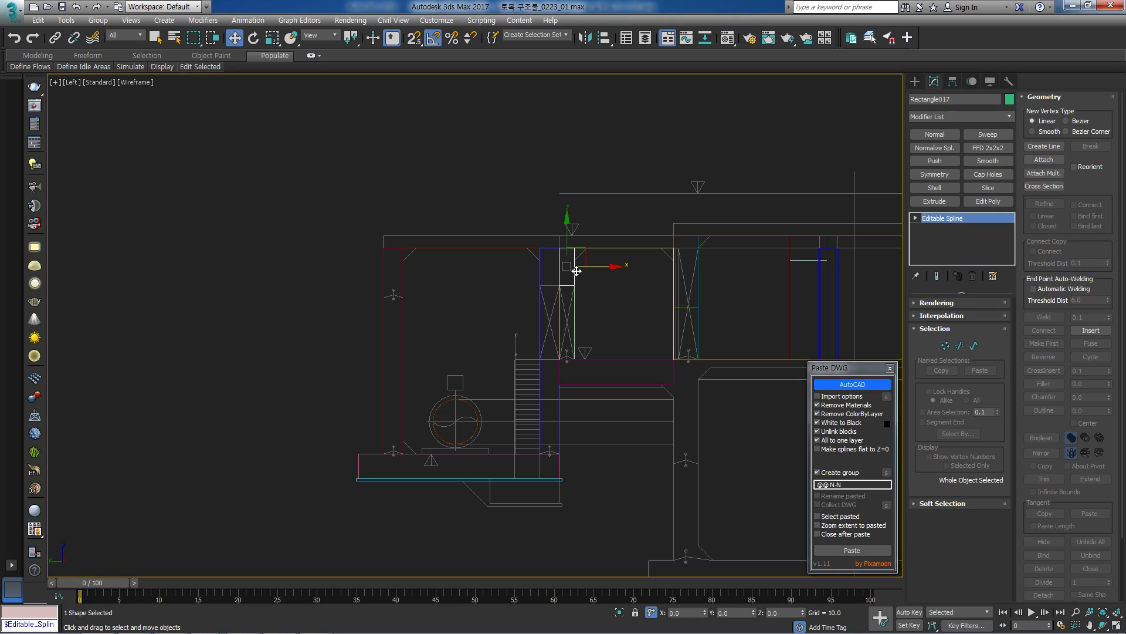
scroll(595, 269, up, 4)
click(946, 203)
middle_drag(749, 234, 455, 301)
Move the extruded block in the Top view so that it snaps to the door opening in the channel wall.
key(t)
key(z)
scroll(495, 302, down, 10)
middle_drag(564, 308, 332, 335)
drag(441, 335, 445, 335)
scroll(410, 333, up, 6)
key(s)
key(space)
drag(357, 353, 528, 350)
key(s)
scroll(498, 322, up, 3)
key(space)
scroll(510, 315, up, 1)
Convert the block to an editable poly and snap its end vertices along X to the far edge of the door opening.
key(ctrl+e)
key(1)
drag(515, 233, 409, 441)
middle_drag(408, 442, 513, 434)
drag(581, 412, 223, 398)
key(s)
scroll(403, 432, down, 4)
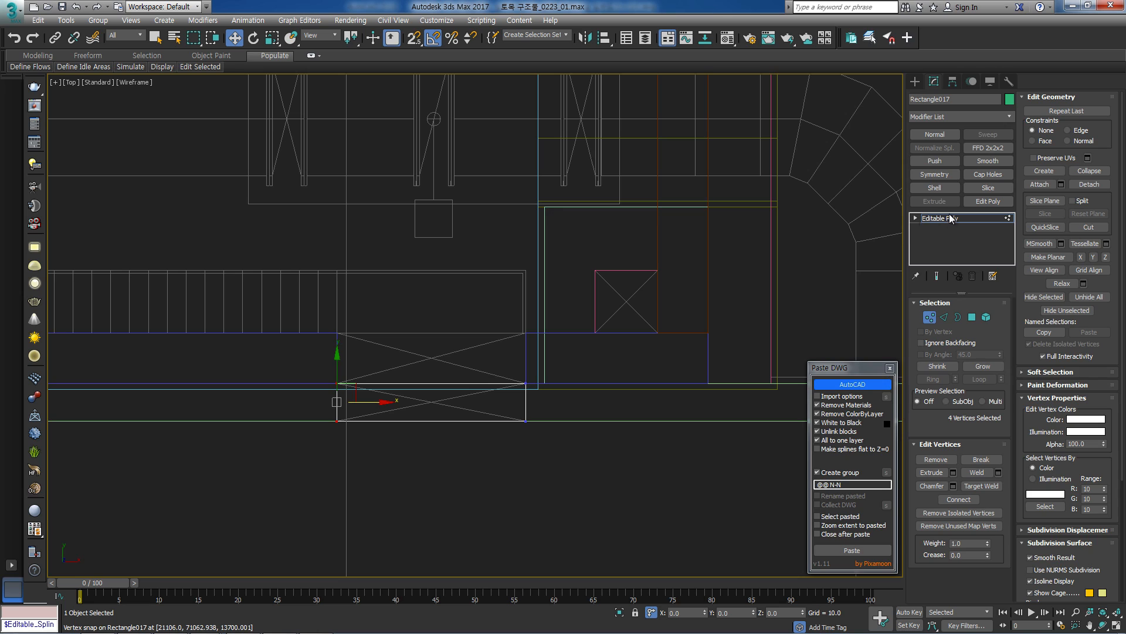
Clone the block along Y toward the pipe room and snap the copy against the original block's edge.
click(939, 218)
shift+drag(537, 397, 530, 346)
click(566, 370)
scroll(527, 369, up, 3)
key(s)
key(space)
drag(508, 387, 520, 415)
key(s)
key(space)
scroll(517, 402, down, 3)
Snap the copied block's vertices facing the pipe room along Y to the outer edge of the pipe room wall.
middle_drag(487, 393, 622, 360)
key(1)
scroll(374, 345, up, 3)
key(s)
key(space)
scroll(407, 348, down, 3)
scroll(421, 317, up, 3)
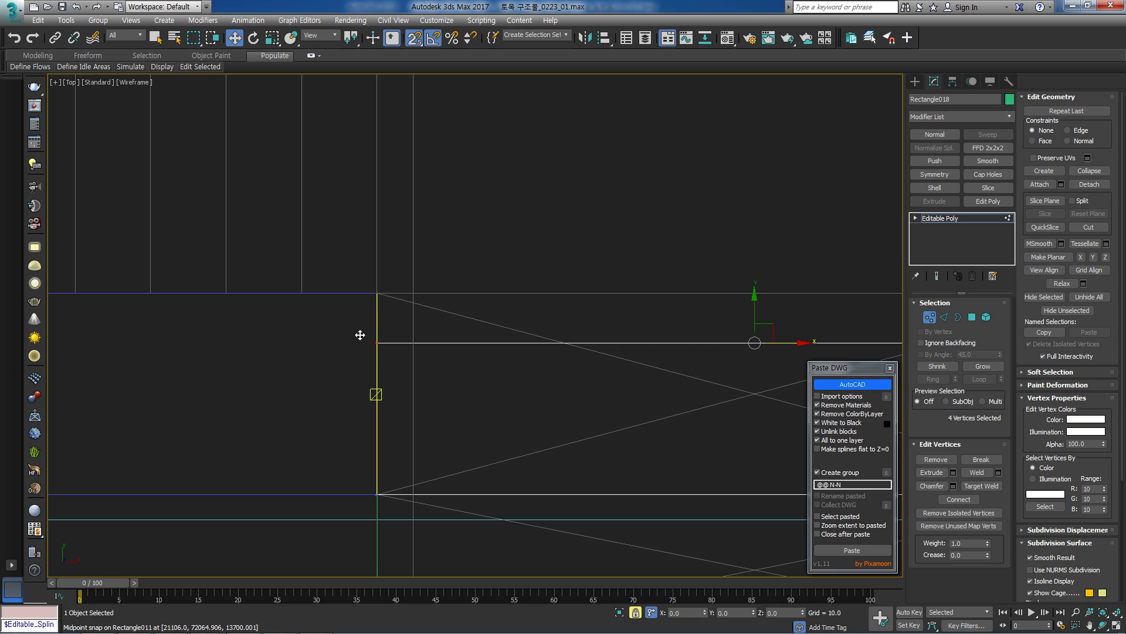
drag(370, 338, 439, 296)
key(s)
key(space)
scroll(375, 294, up, 8)
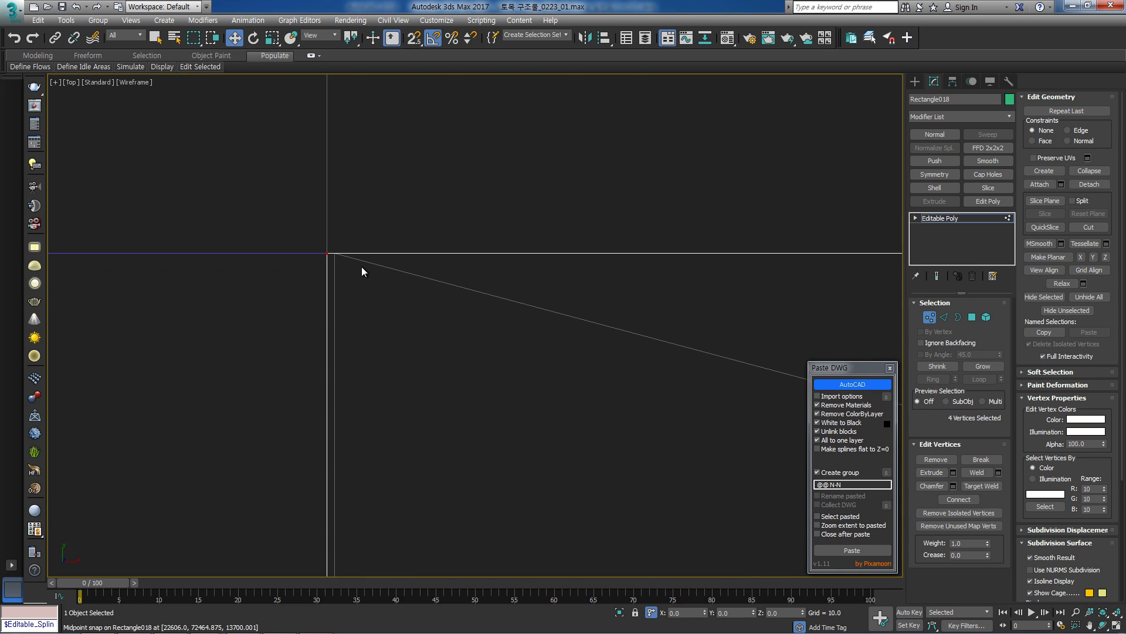
scroll(616, 246, down, 5)
Show the model shaded with edged faces and give the copied block above the door a bright green object color.
click(944, 219)
key(F3)
scroll(395, 285, down, 10)
mouse_move(737, 286)
middle_down()
mouse_move(394, 278)
mouse_move(413, 303)
middle_up()
scroll(401, 318, up, 10)
key(F4)
click(1010, 99)
click(622, 376)
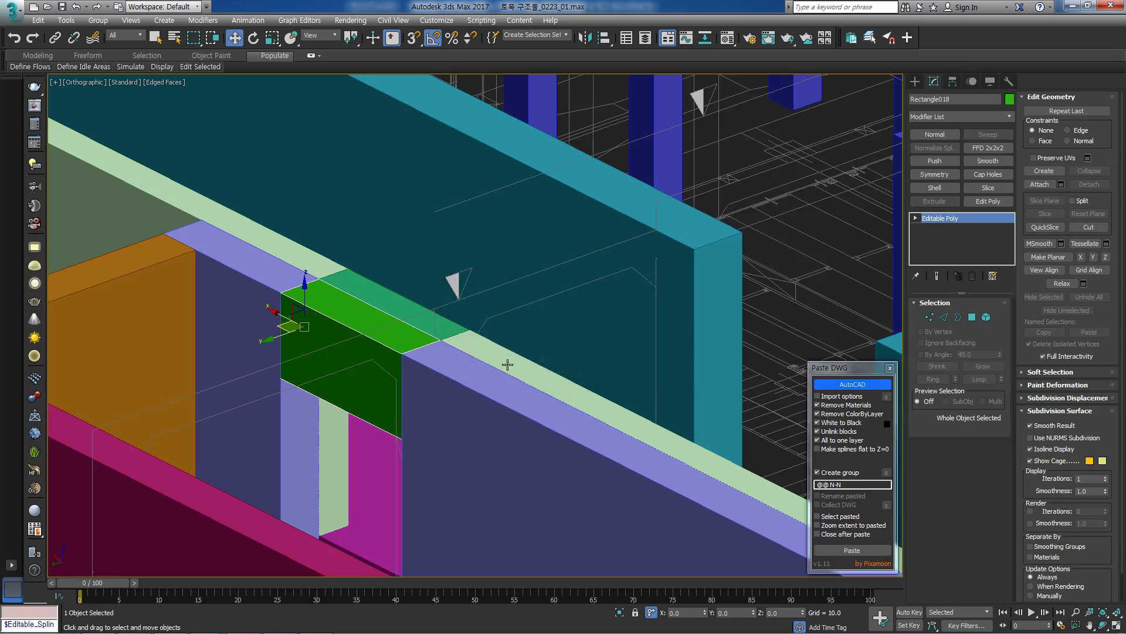
Review the whole structure from an orbit view, select the column nearest the channel's corner, and frame it in the Top view.
scroll(559, 495, down, 10)
alt+middle_drag(651, 317, 580, 167)
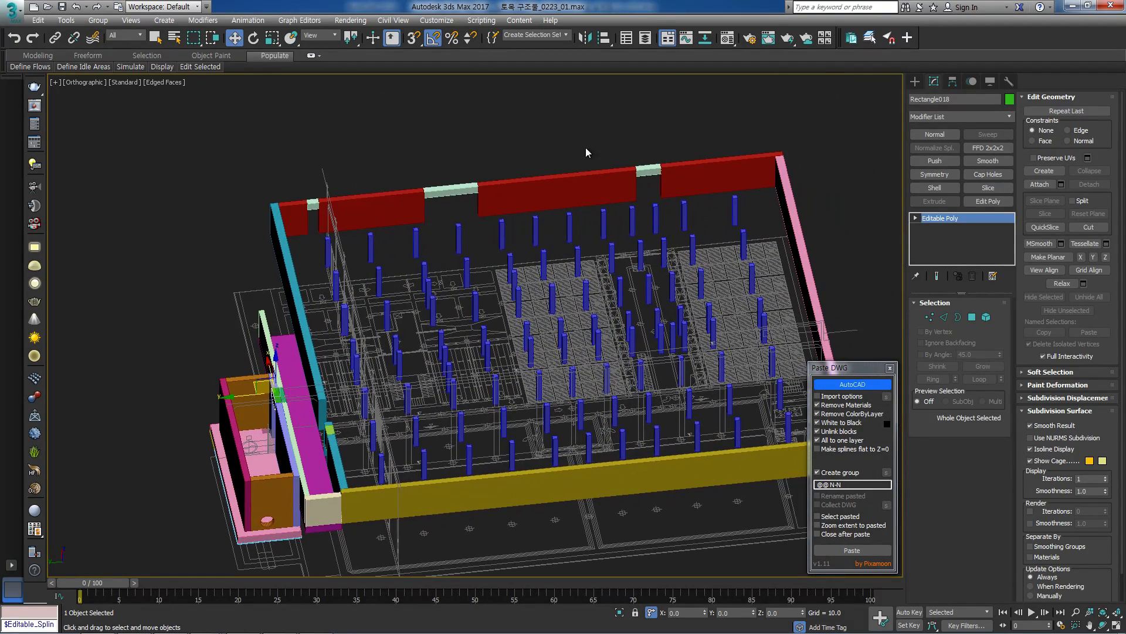
click(423, 241)
click(414, 242)
key(t)
mouse_move(380, 171)
middle_down()
mouse_move(395, 245)
mouse_move(422, 241)
mouse_move(421, 260)
middle_up()
middle_drag(482, 242, 475, 260)
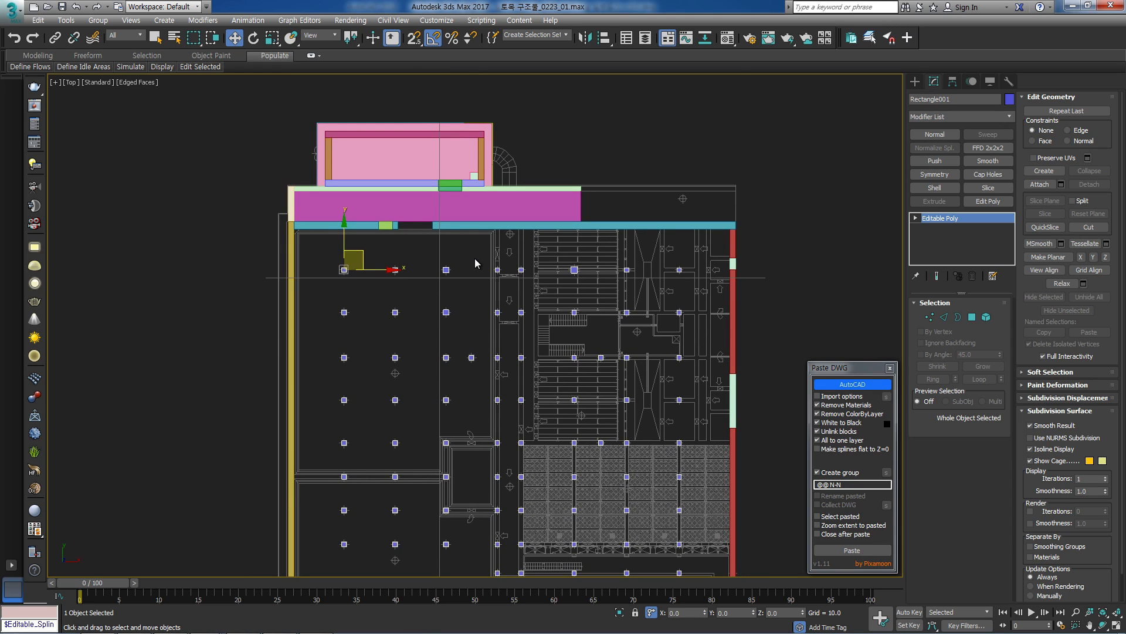